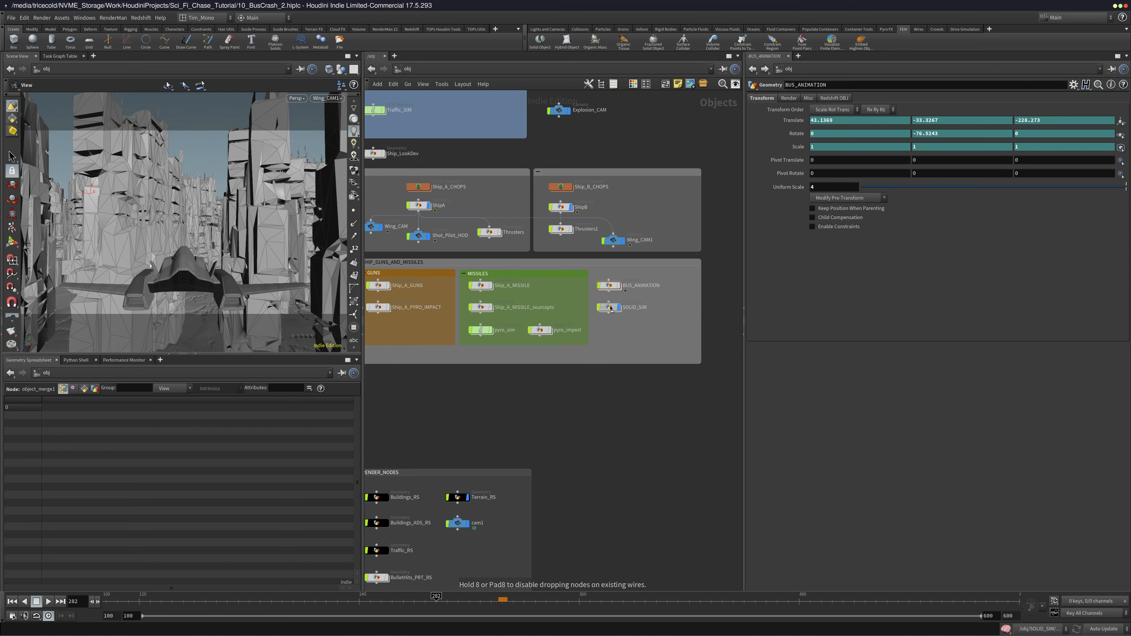
Group the BUS_ANIMATION and SOLID_SIM nodes in a new network box inside SHIP_GUNS_AND_MISSILES
middle_click_drag(628, 332, 719, 344)
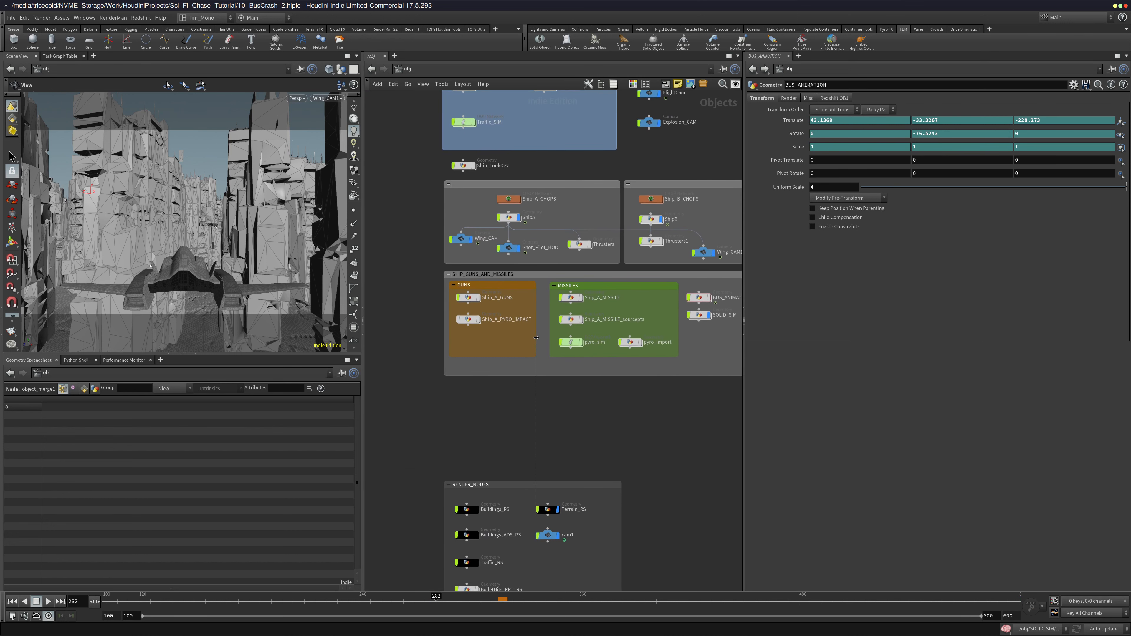
left_click_drag(609, 287, 600, 286)
middle_click_drag(649, 302, 516, 309)
left_click_drag(637, 368, 542, 293)
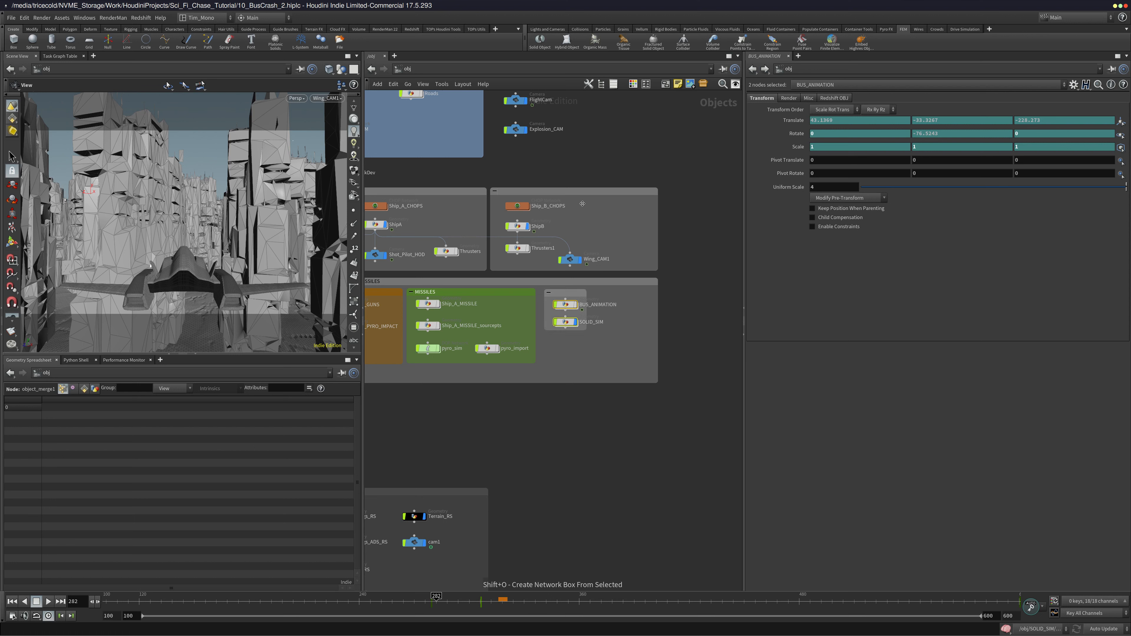
key("shift+o")
Enlarge the new network box to match the MISSILES box and reposition SOLID_SIM and BUS_ANIMATION lower inside it
left_click_drag(609, 340, 659, 367)
left_click_drag(565, 326, 568, 354)
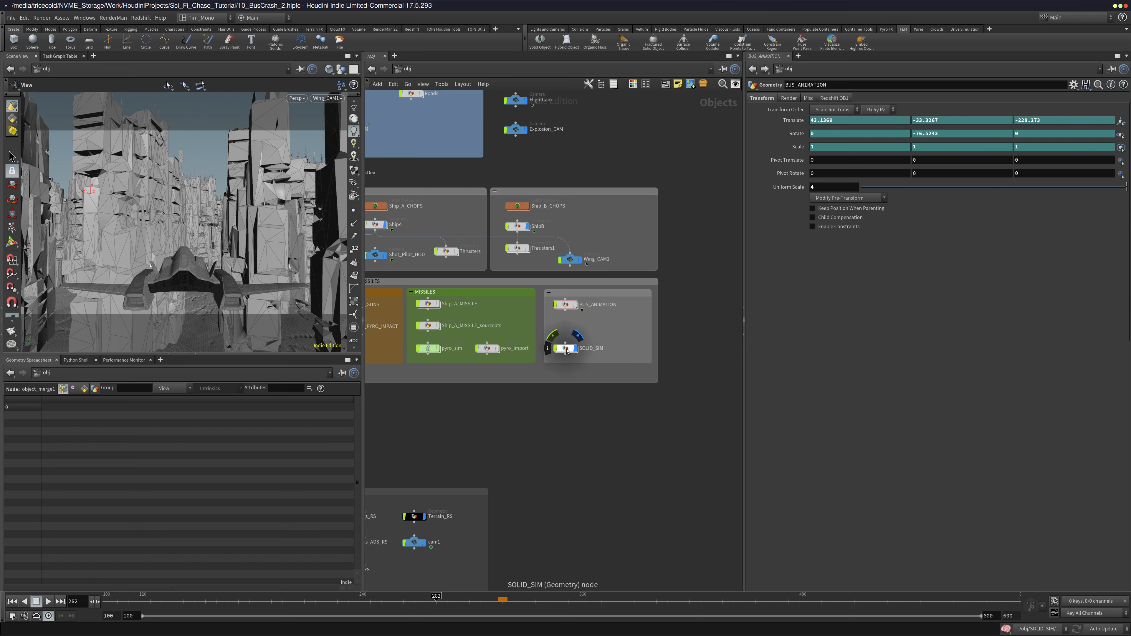
left_click_drag(568, 308, 567, 332)
Title the network box around BUS_ANIMATION and SOLID_SIM BUS_CRASH
double_click(560, 292)
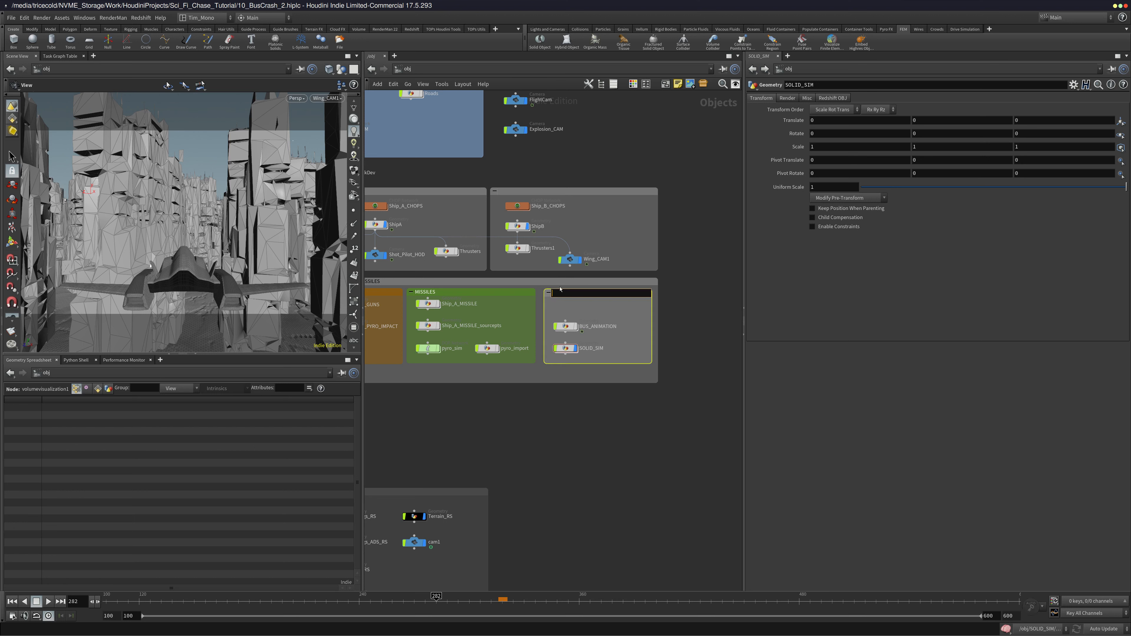
type("Bus_Crasg")
key("BackSpace")
key("BackSpace")
key("BackSpace")
key("BackSpace")
type("RASH")
key("Return")
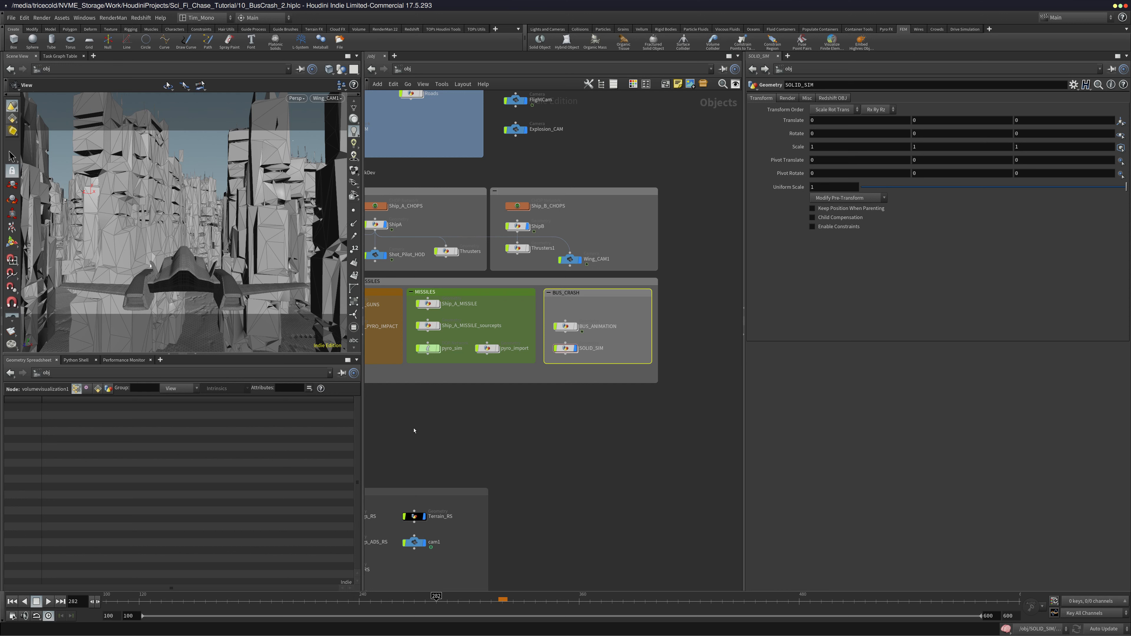
Move the RENDER_NODES box up beneath SHIP_GUNS_AND_MISSILES and widen it to the same width
key("h")
left_click_drag(472, 423, 467, 339)
middle_click_drag(577, 417, 565, 426)
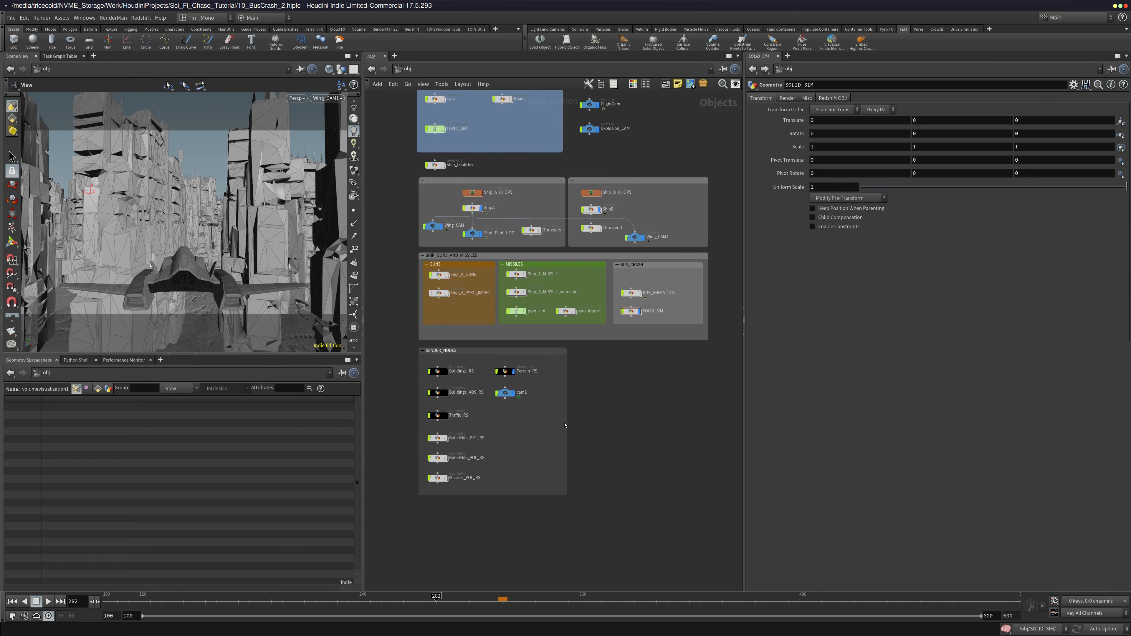
left_click_drag(567, 422, 707, 421)
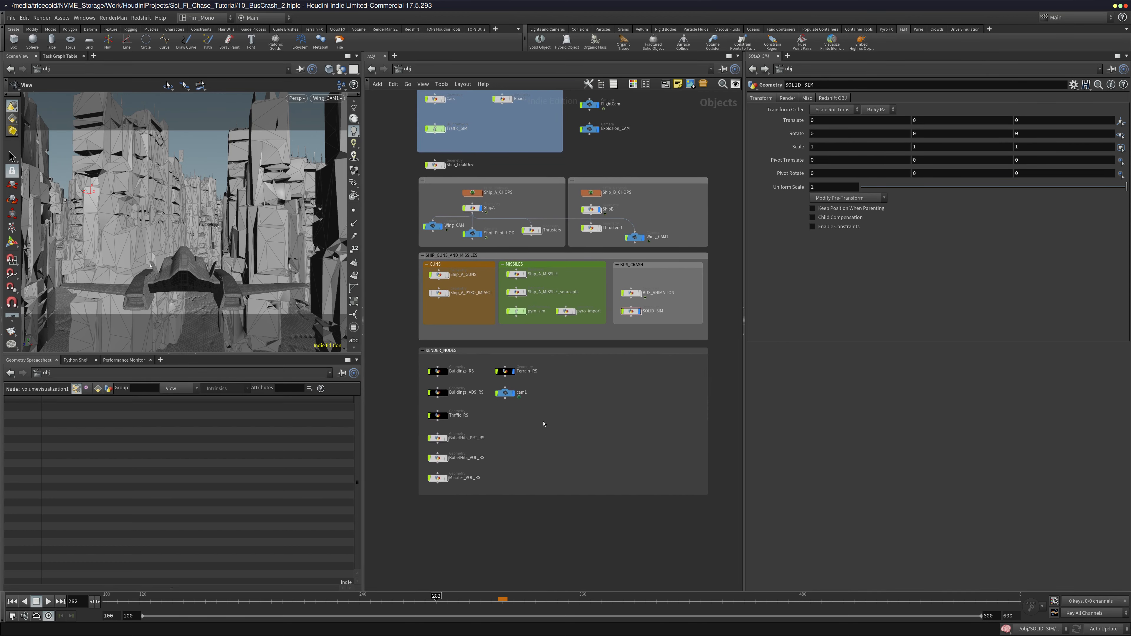
Move the cam1 node away from Terrain_RS into the empty area of the RENDER_NODES box
middle_click_drag(543, 424, 555, 418)
scroll(555, 415, "up", 2)
left_click_drag(574, 418, 487, 326)
left_click_drag(504, 375, 542, 451)
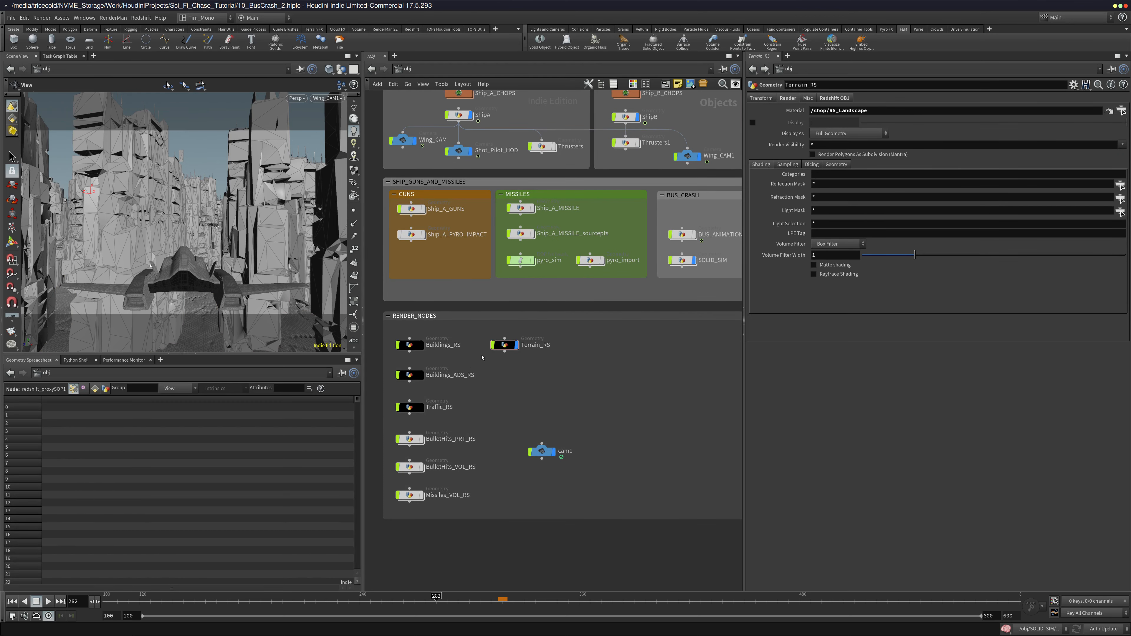
Open the Fog object's network and move volumevisualization1 aside to free the space below cloudnoise1
scroll(480, 363, "down", 4)
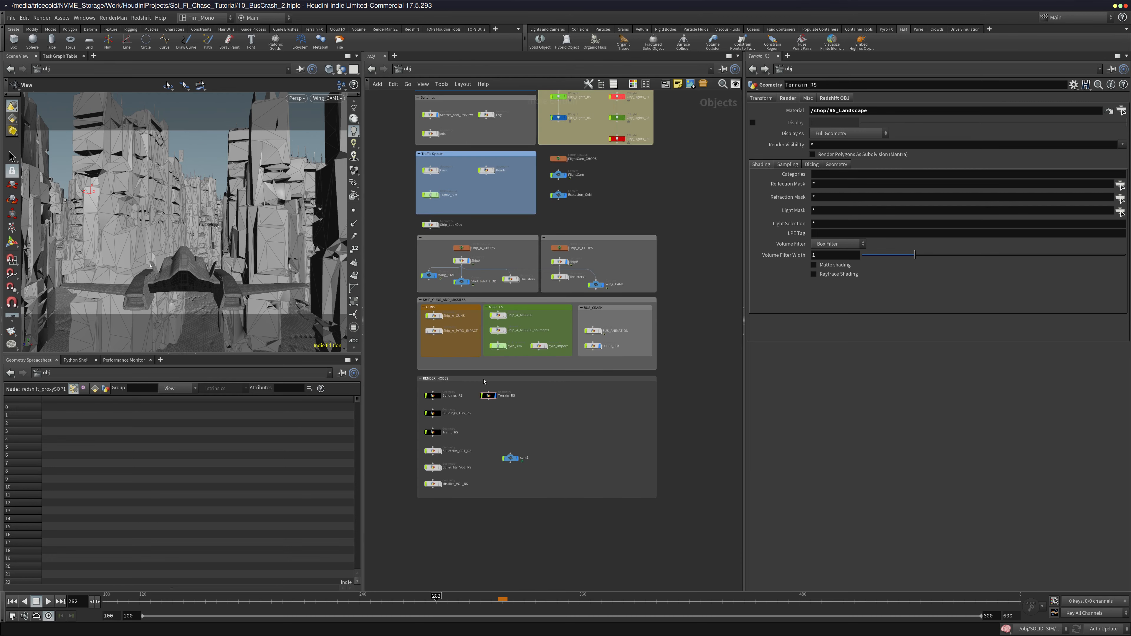
middle_click_drag(612, 208, 628, 321)
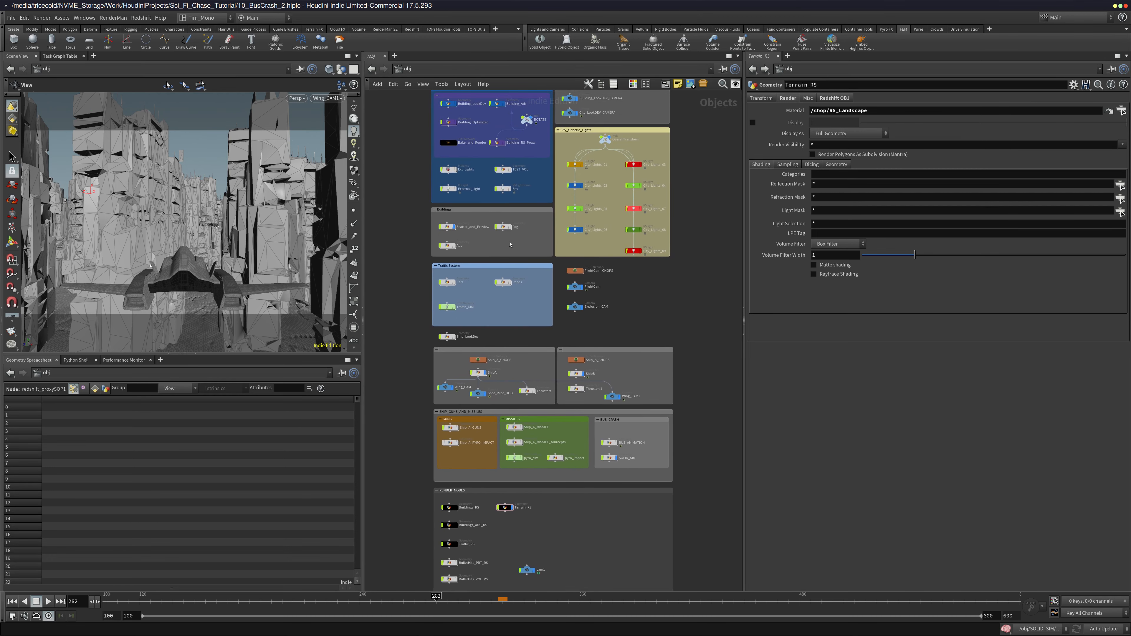
left_click(506, 228)
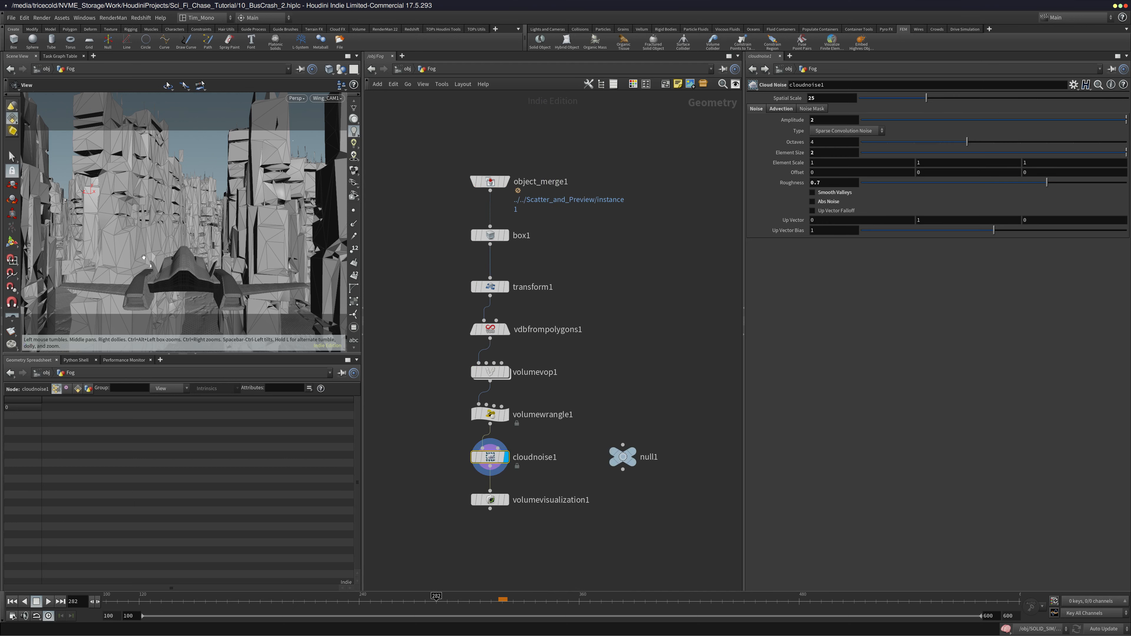
middle_click_drag(422, 339, 411, 309)
middle_click_drag(407, 362, 411, 333)
middle_click_drag(543, 436, 537, 398)
left_click_drag(478, 404, 404, 431)
middle_click_drag(489, 414, 488, 419)
Add a Redshift Proxy Output node below cloudnoise1 and connect it to cloudnoise1's output
key("Tab")
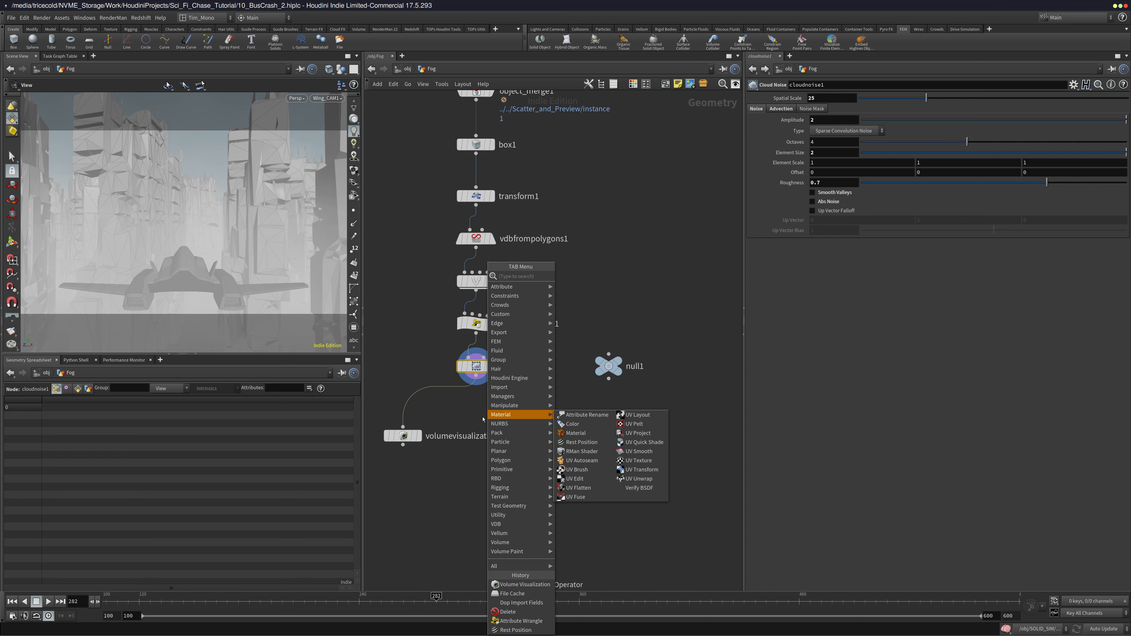
type("reds")
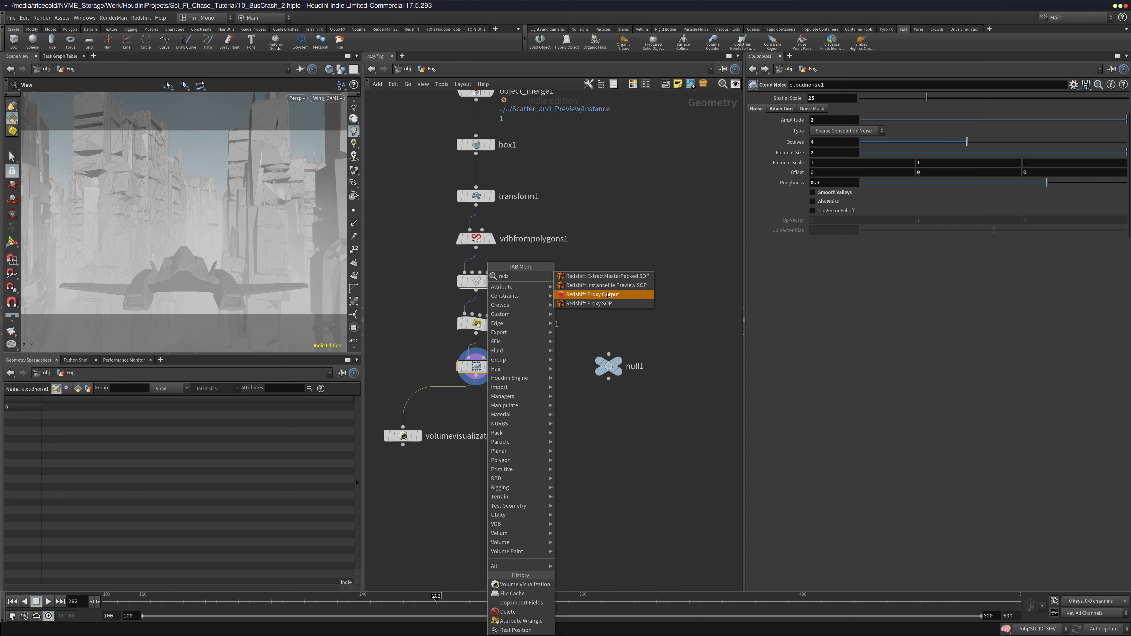
left_click(582, 295)
left_click(538, 452)
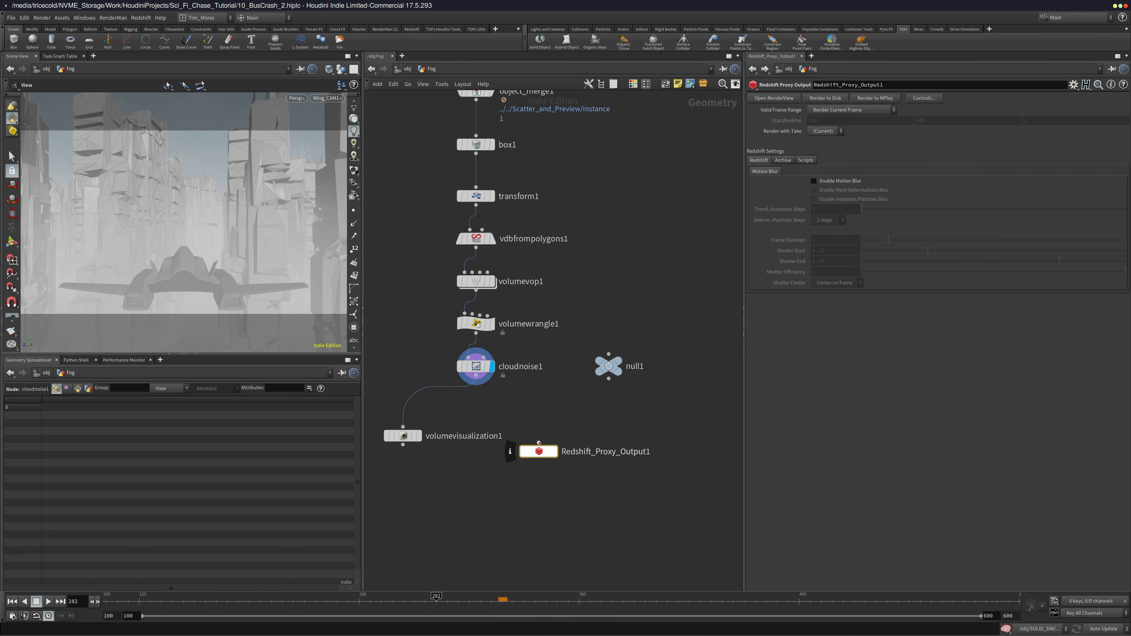
left_click_drag(545, 455, 548, 440)
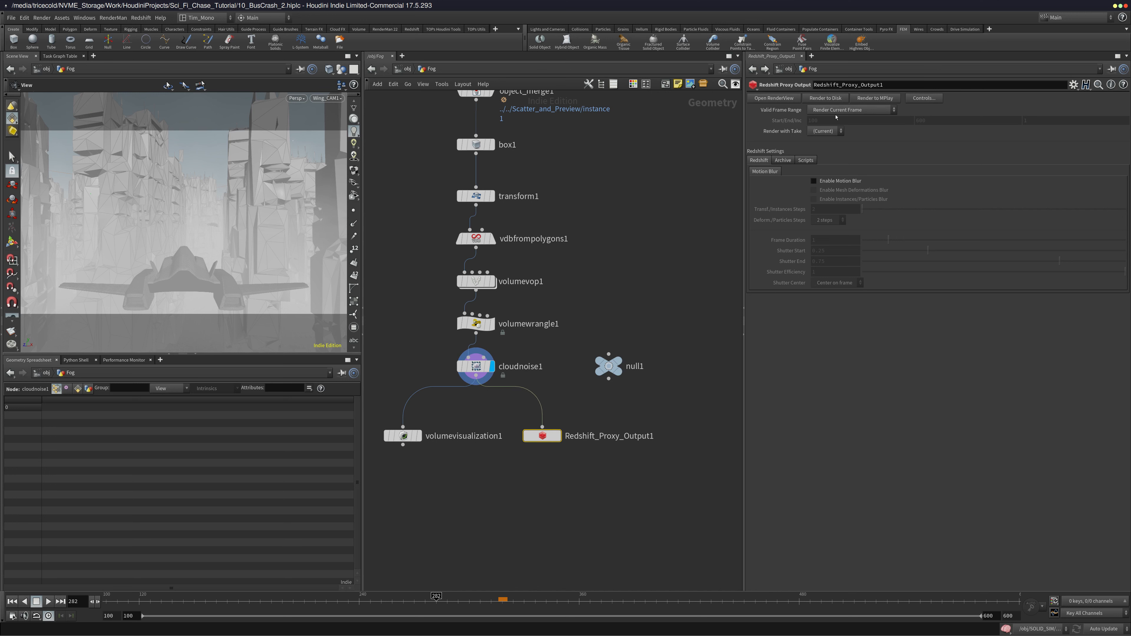
Browse for the proxy output's archive file and create an RS_ENV_VOLUME folder inside $HIP/rsProxy
left_click(784, 161)
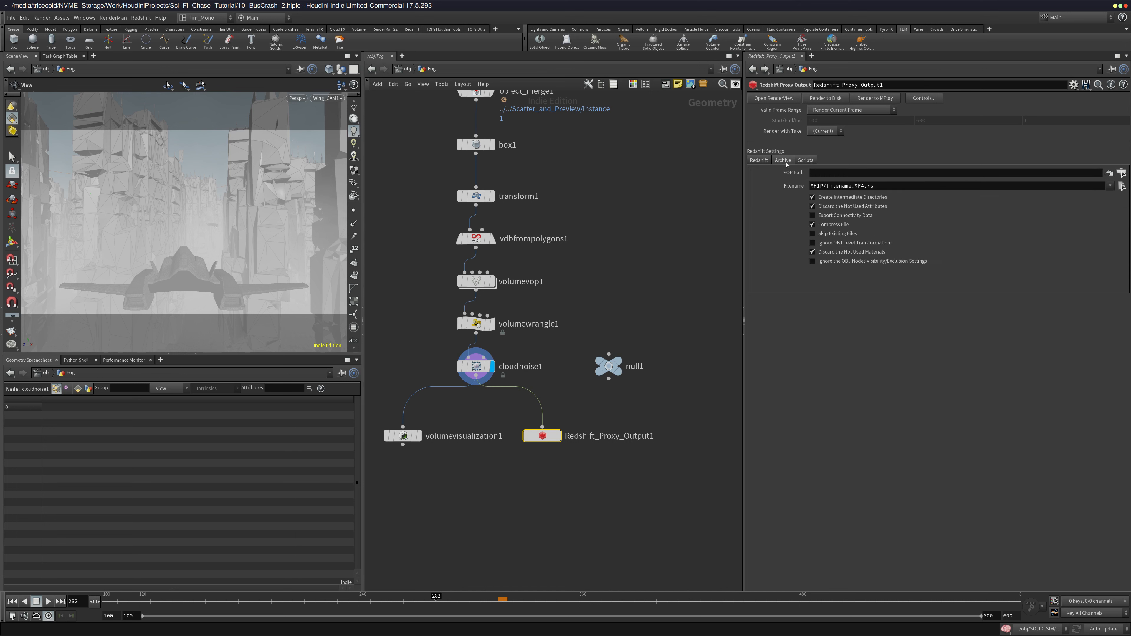
left_click(1120, 187)
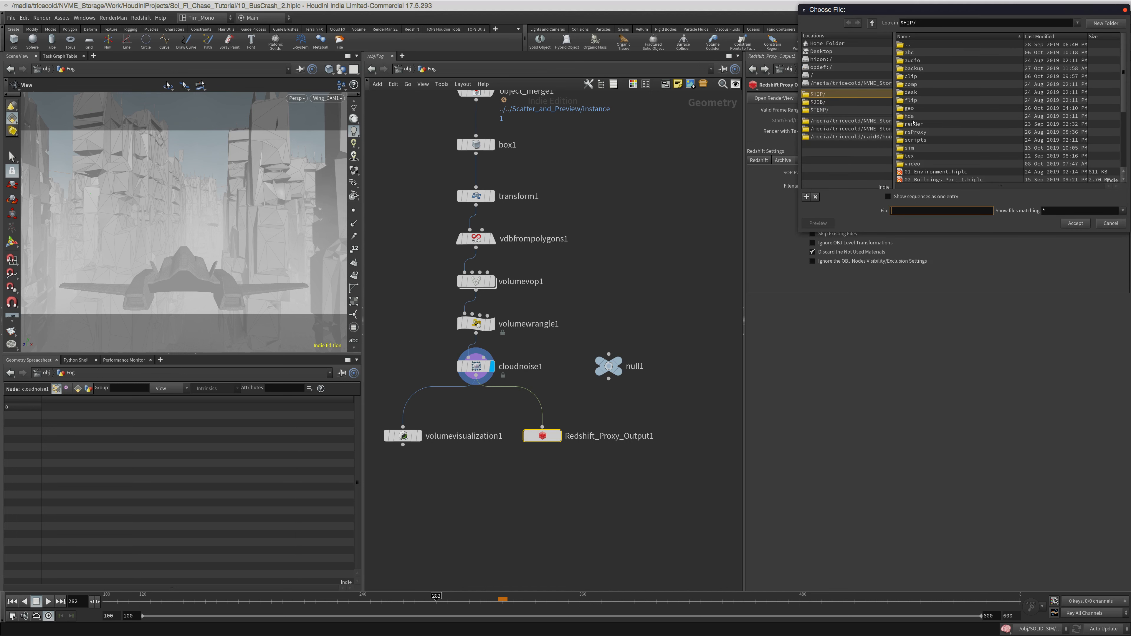
double_click(923, 132)
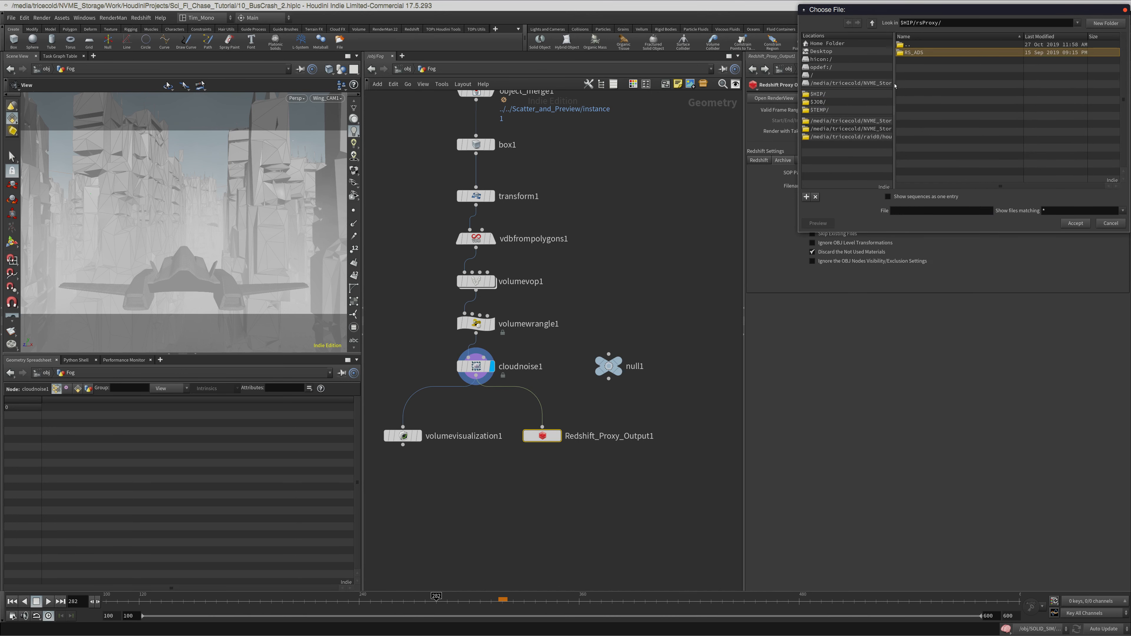
left_click(1100, 24)
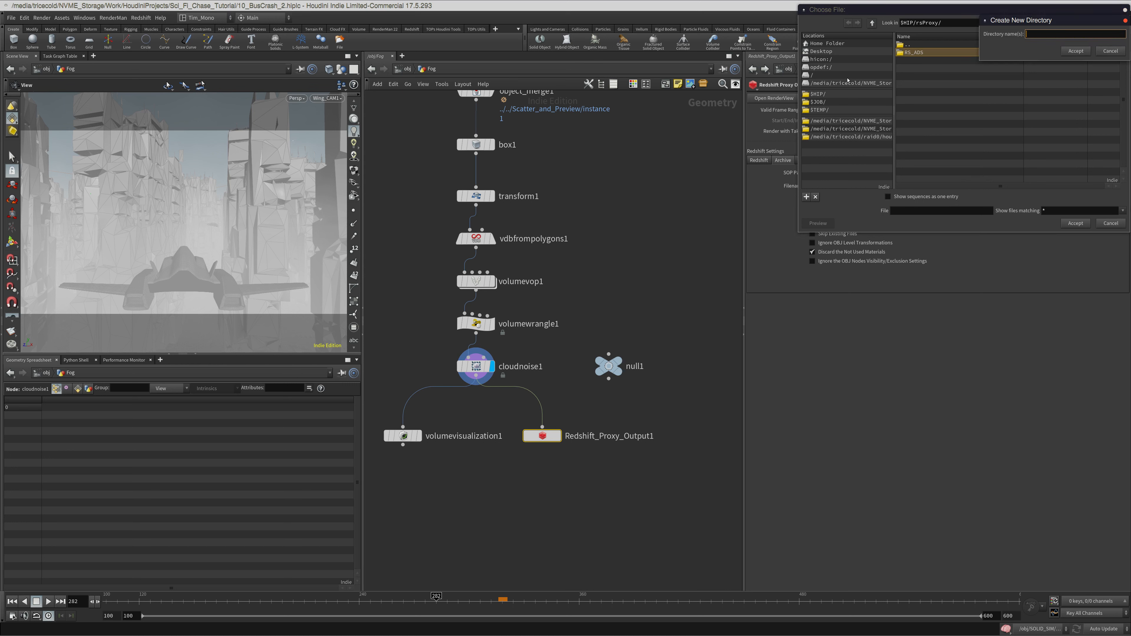
type("RS_VO")
key("BackSpace")
key("BackSpace")
key("BackSpace")
type("UME")
key("Return")
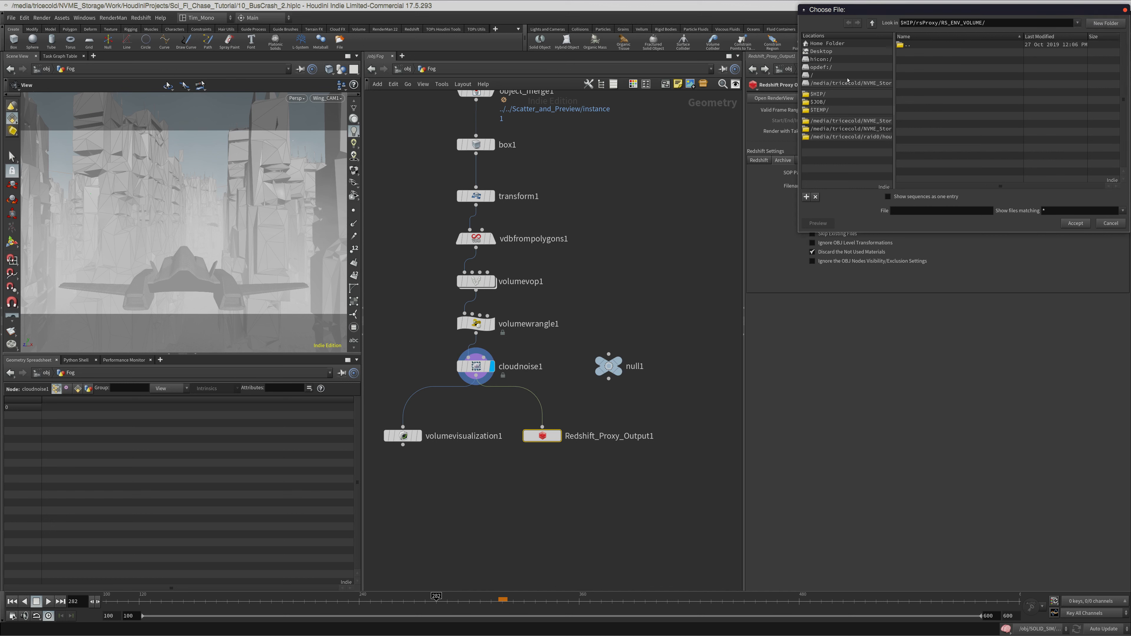
Go to $HIP/geo instead and create a folder named envFog_PROXY for the proxy file
double_click(926, 45)
double_click(927, 45)
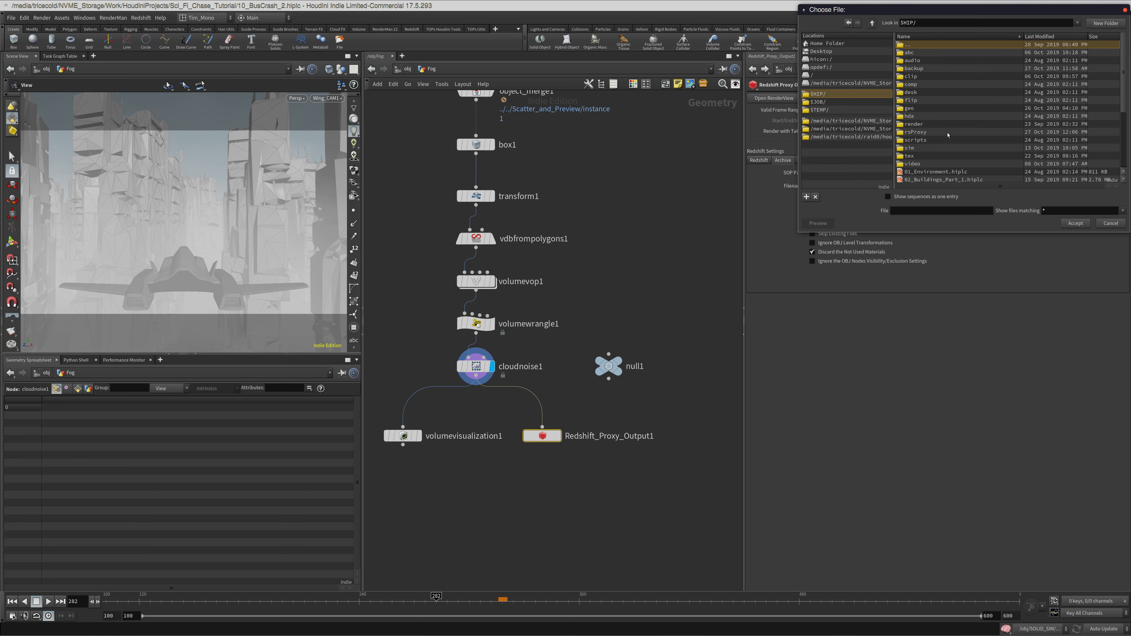
double_click(919, 108)
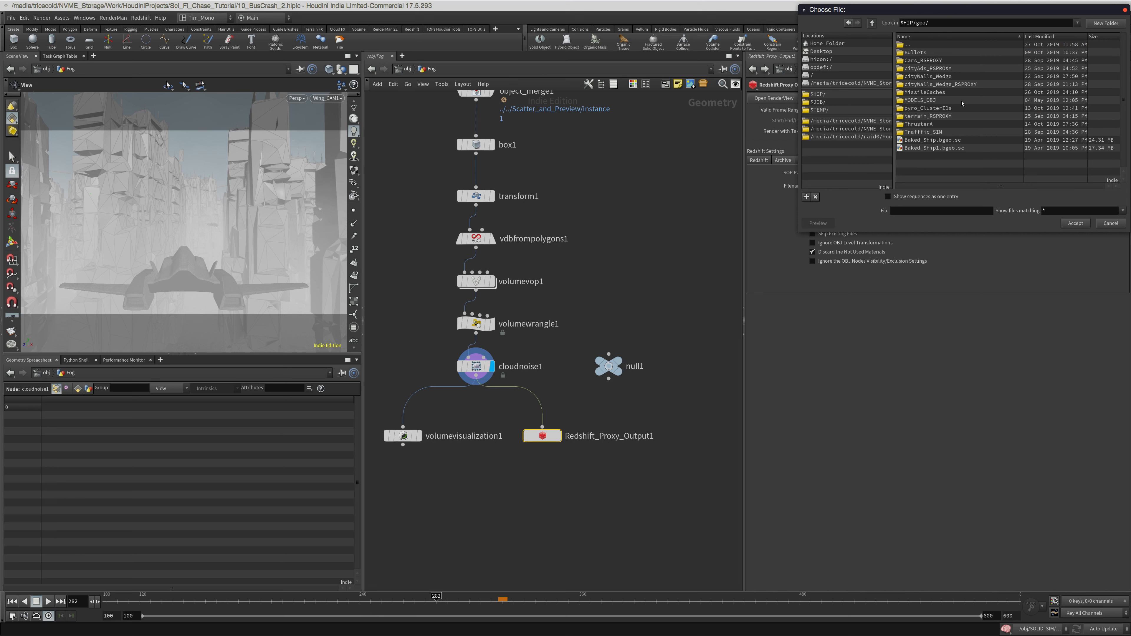
left_click(1094, 25)
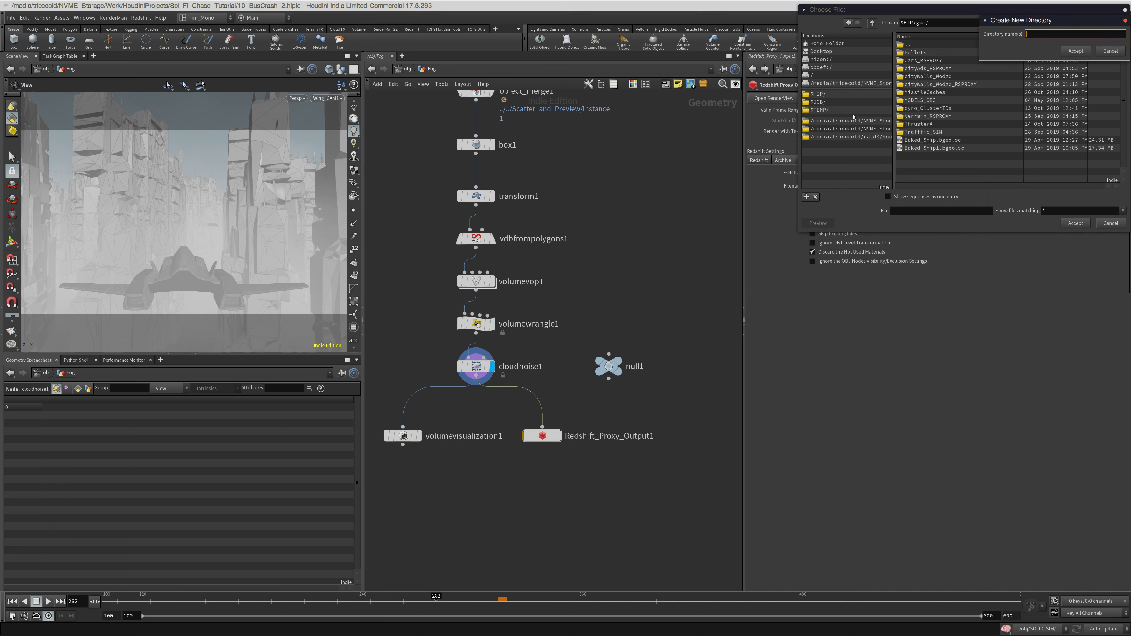
key("BackSpace")
key("BackSpace")
type("env_FOG_PROYX")
key("Delete")
key("Delete")
key("Delete")
type("og")
key("Return")
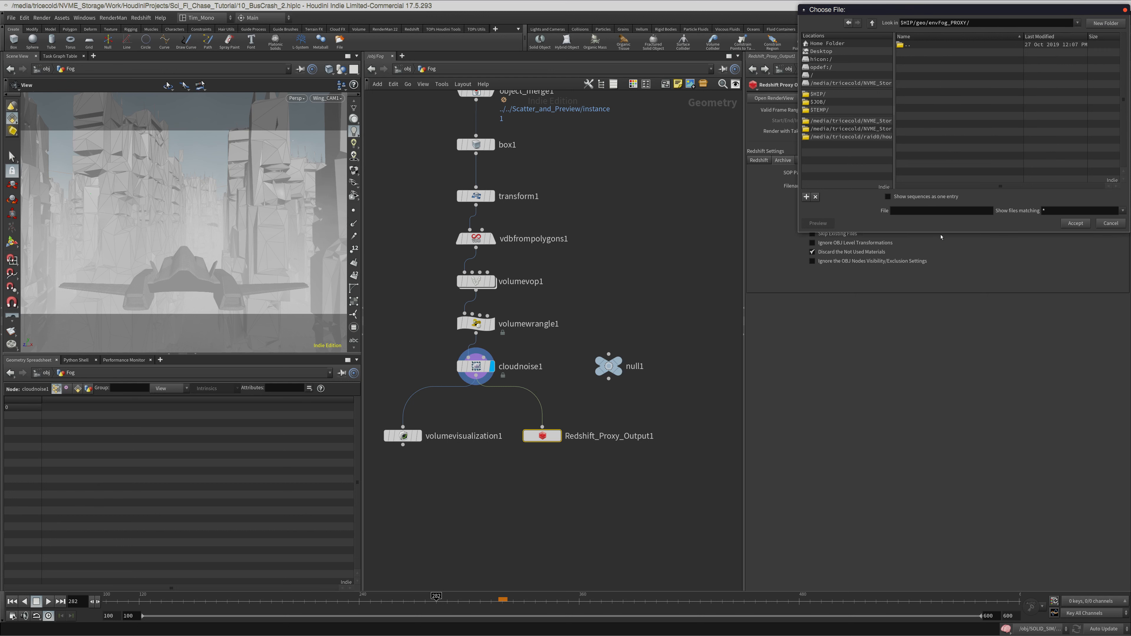
Name the output file envFog_Proxy.rsproxy and accept it as the archive's filename
left_click(920, 212)
type("envFog_Proxy.rsproxy")
key("Return")
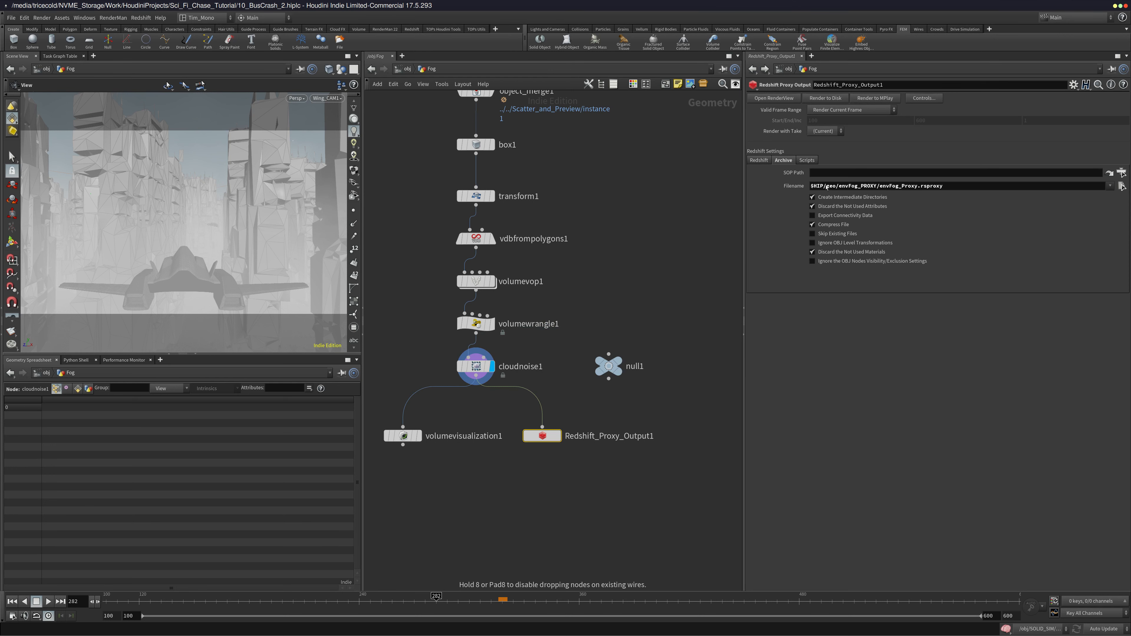
Set the proxy output's SOP path to ../cloudnoise1 and render the current frame to disk
left_click_drag(843, 172, 843, 173)
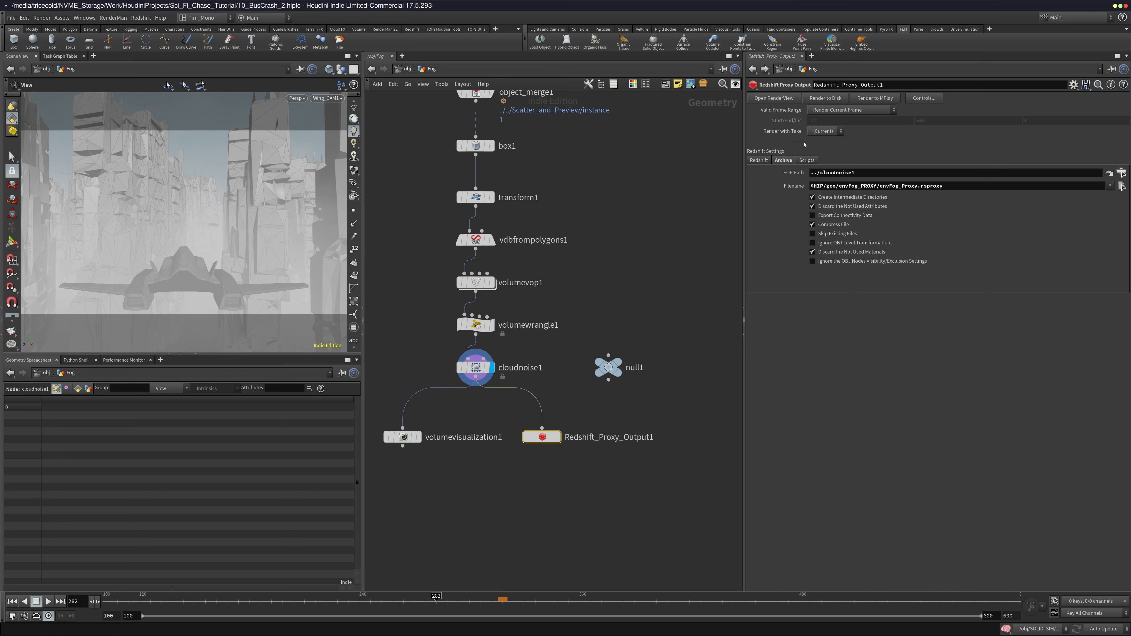
left_click(759, 161)
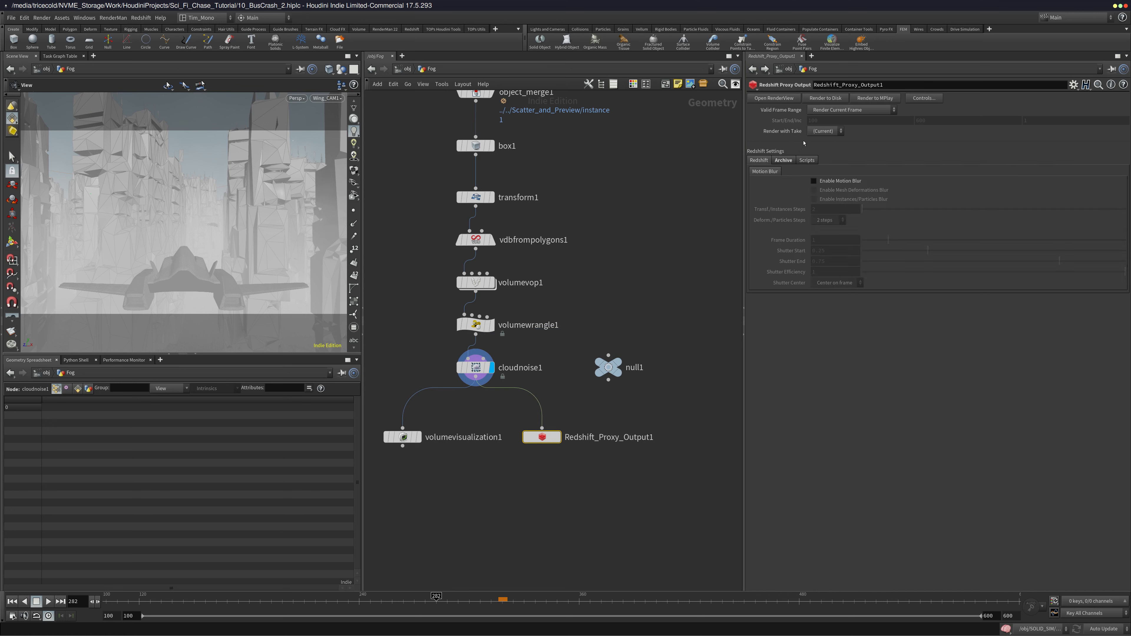
left_click(822, 98)
Make null1 the displayed node in the Fog network and return to the object level
middle_click_drag(606, 272, 615, 269)
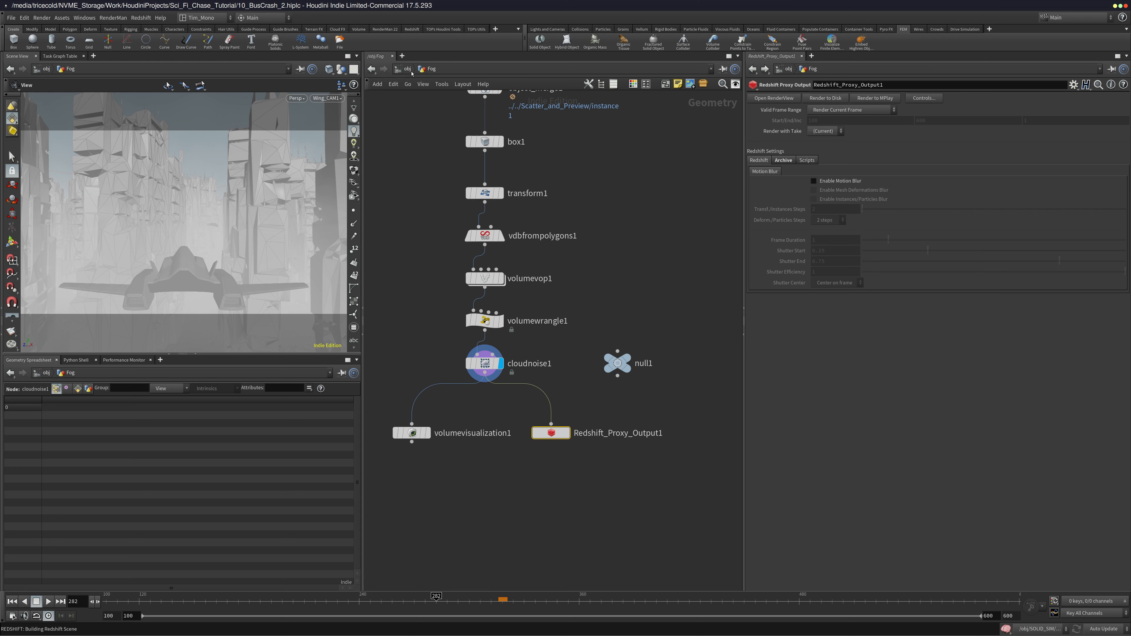
left_click(619, 363)
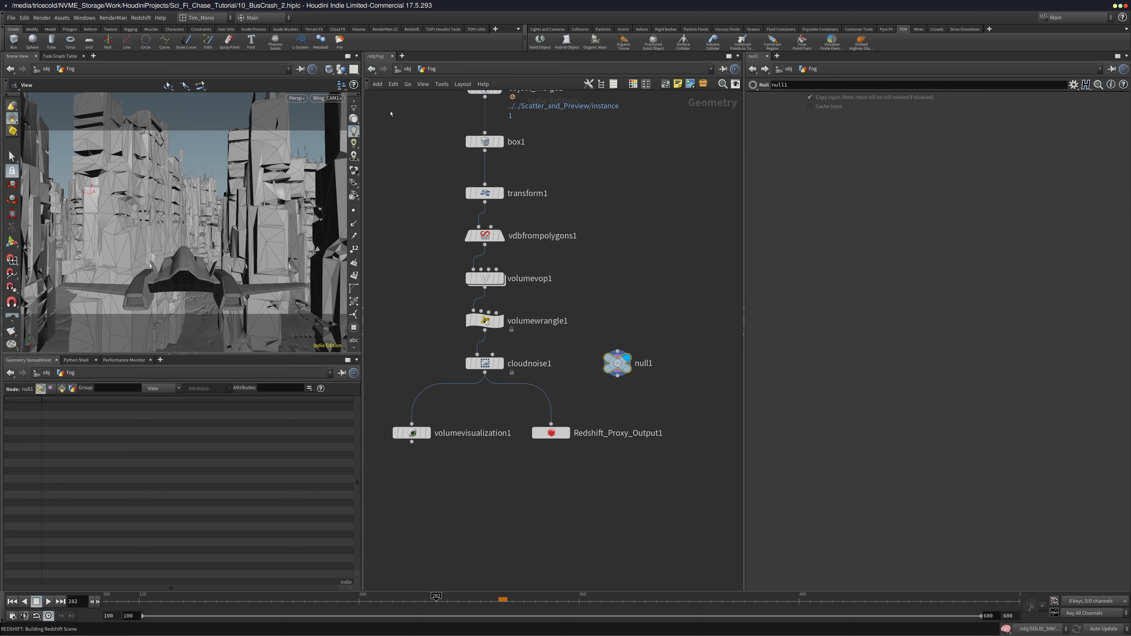
left_click(402, 70)
Inspect the Buildings_RS, Buildings_ADS_RS and Terrain_RS render nodes, including the contents of Terrain_RS
scroll(544, 354, "up", 5)
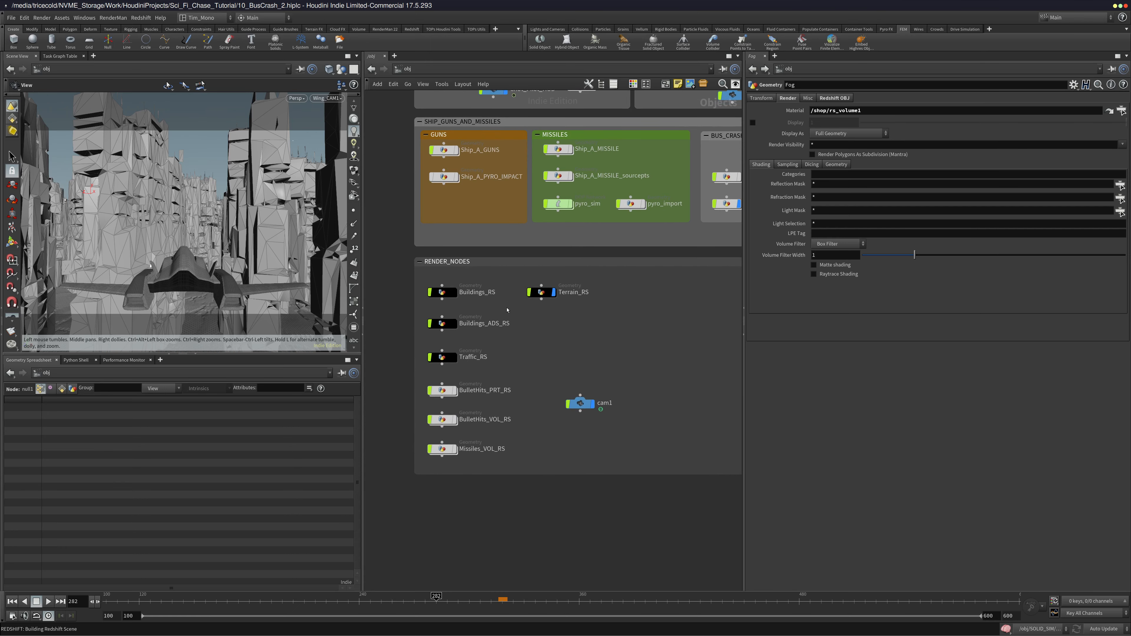
left_click(473, 292)
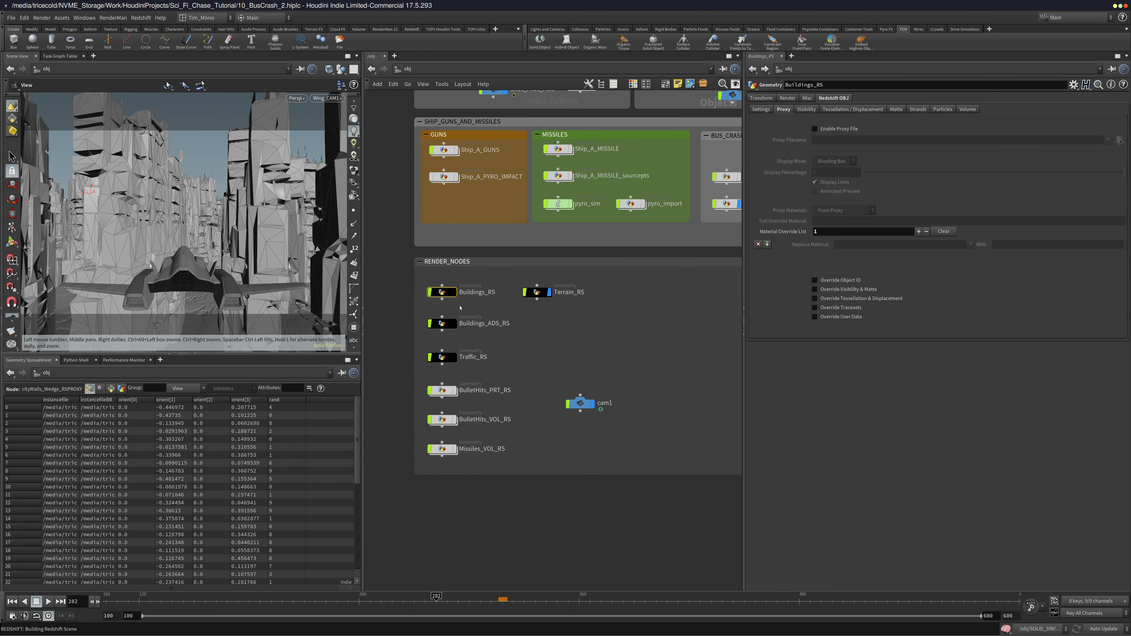
left_click(473, 356)
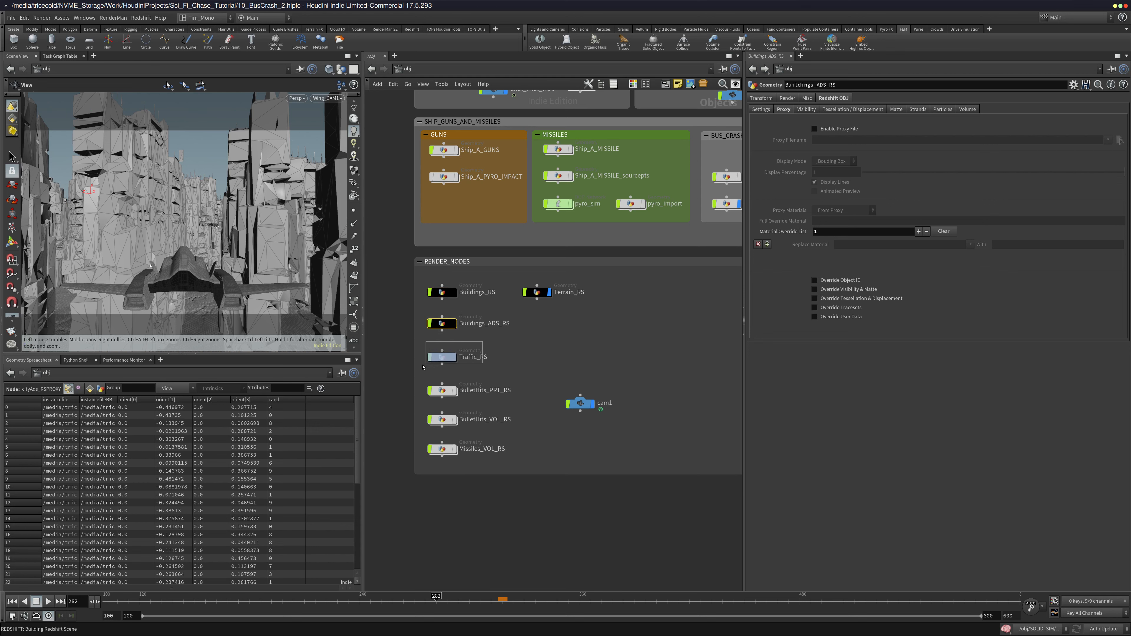
left_click(537, 293)
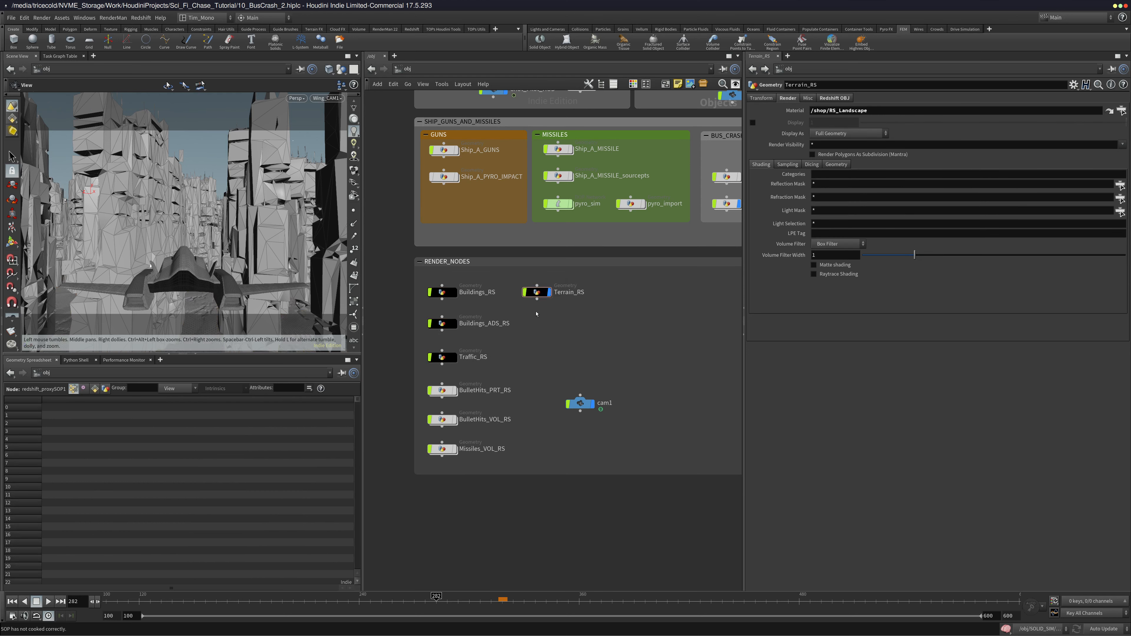
double_click(537, 293)
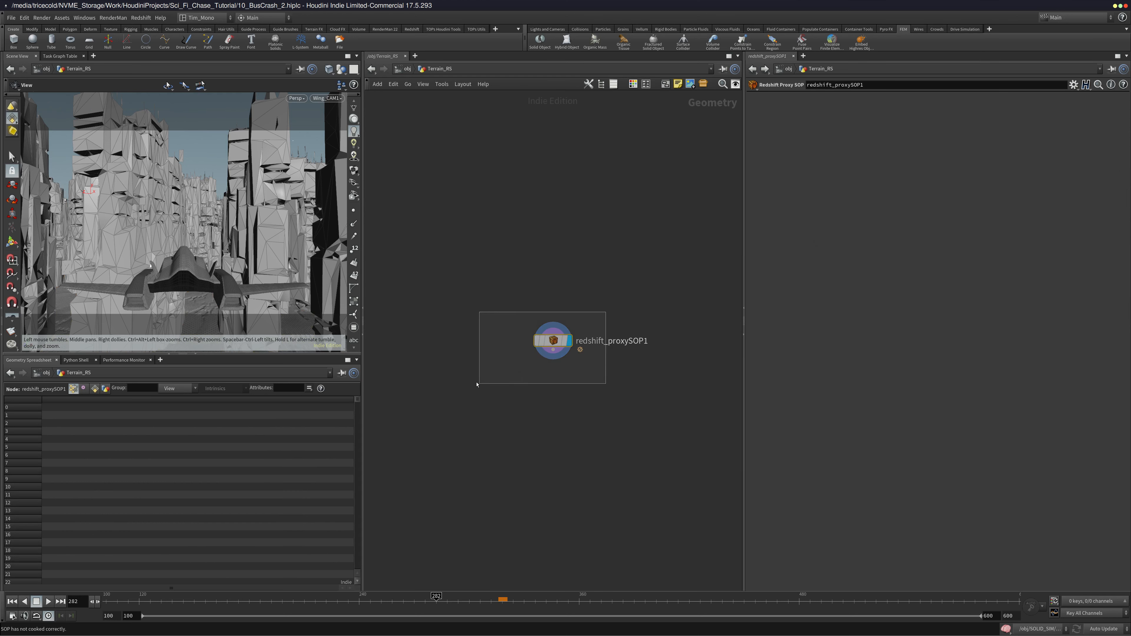
key("u")
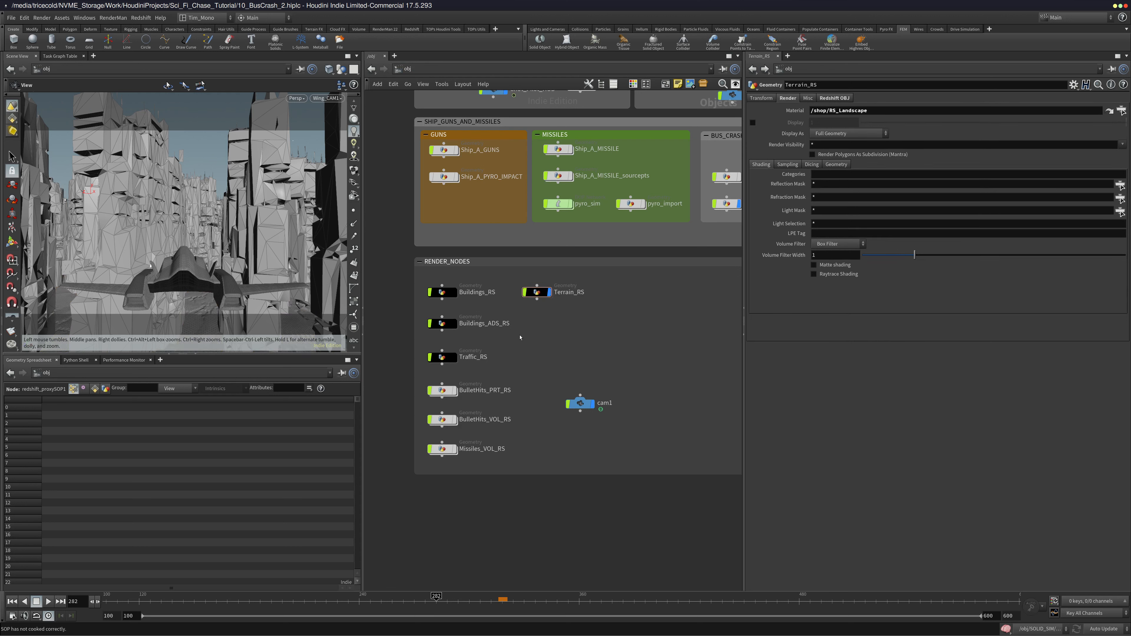
Arrange the BulletHits and Missiles nodes in a second column, place Terrain_RS below Traffic_RS, and move cam1 out of the RENDER_NODES box
left_click(580, 291)
left_click(525, 360)
scroll(568, 351, "down", 3)
left_click_drag(470, 342, 387, 410)
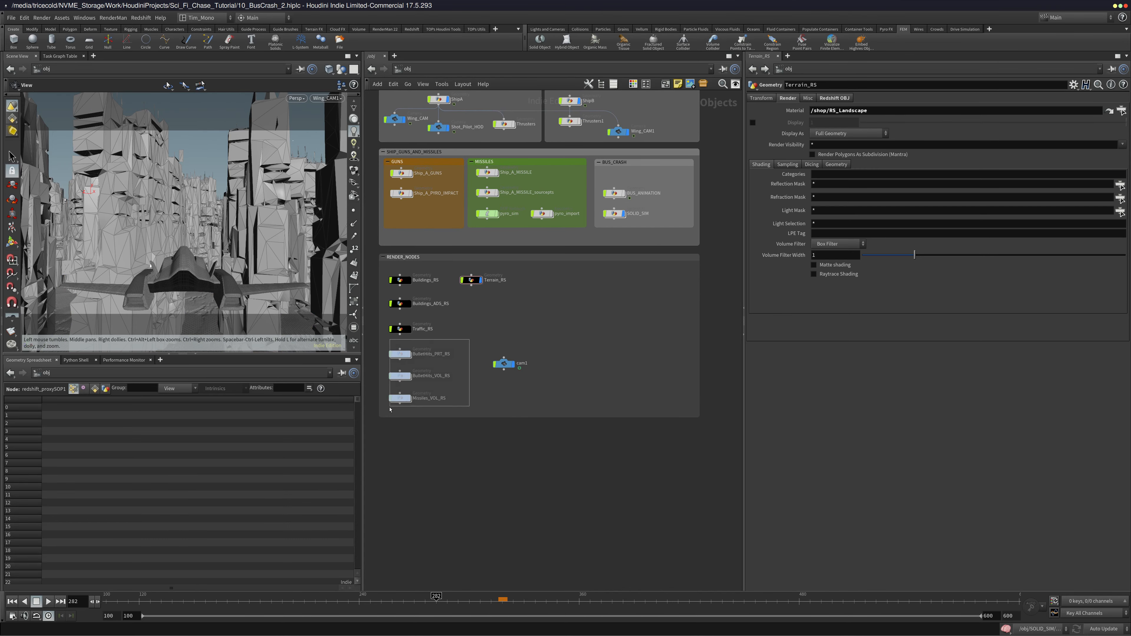
mouse_move(402, 357)
left_mouse_down()
mouse_move(482, 344)
mouse_move(544, 279)
mouse_move(401, 364)
mouse_move(407, 357)
left_mouse_up()
left_click(516, 290)
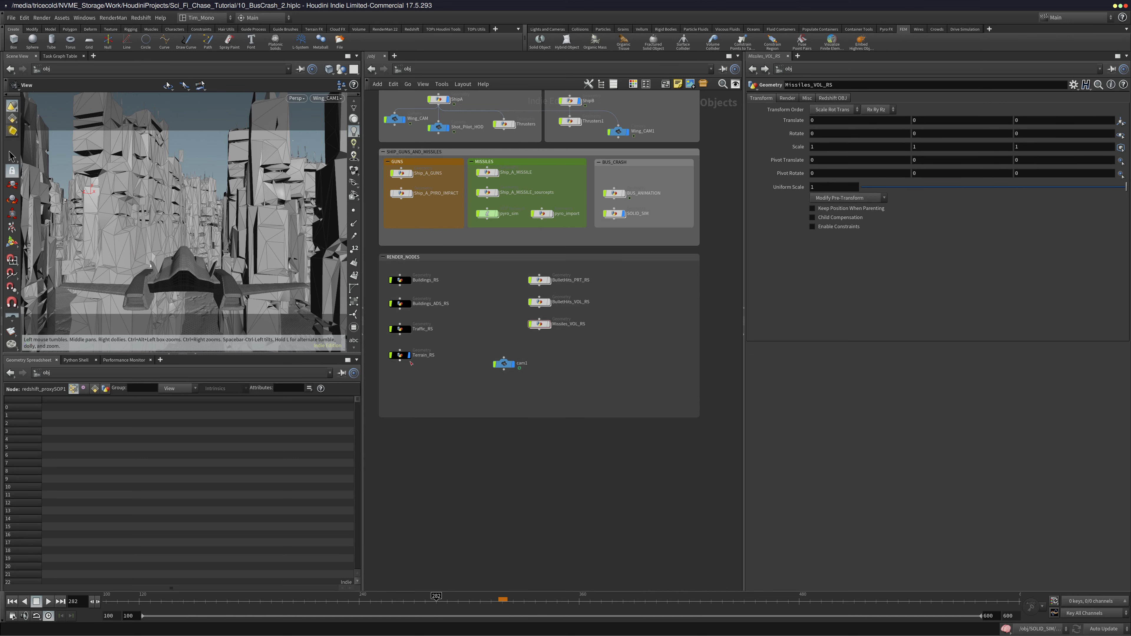
left_click_drag(510, 366, 480, 479)
scroll(447, 447, "up", 3)
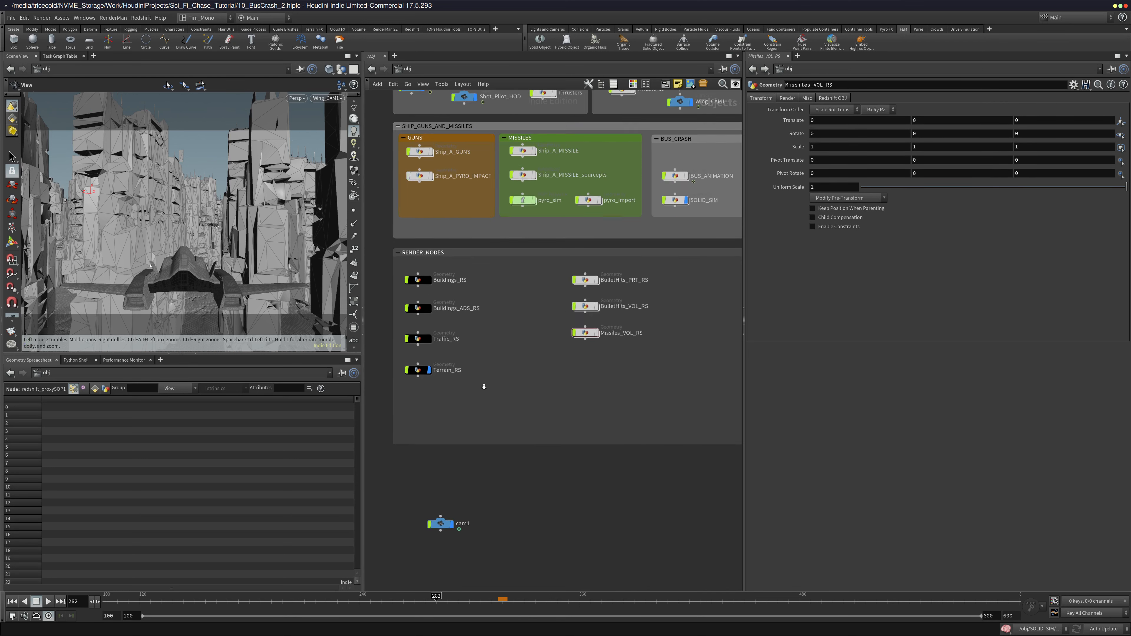
Group the Buildings, Buildings_ADS, Traffic and Terrain render nodes in a network box widened around their labels and named Environment_GRP
left_click_drag(529, 412, 405, 401)
left_click(666, 84)
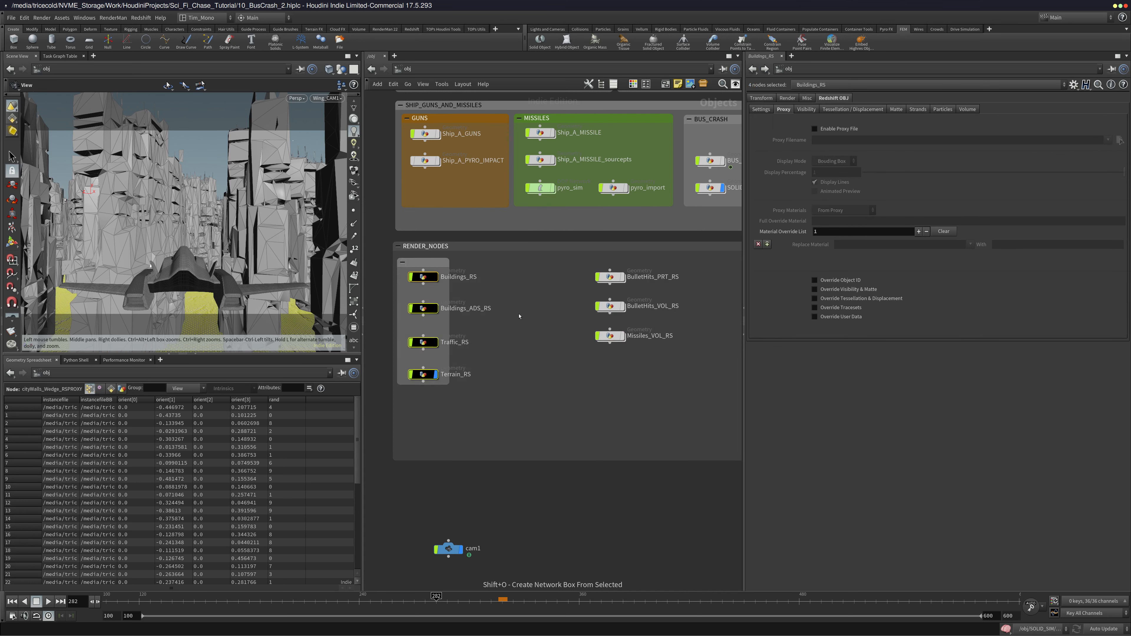
left_click_drag(450, 303, 509, 303)
double_click(444, 258)
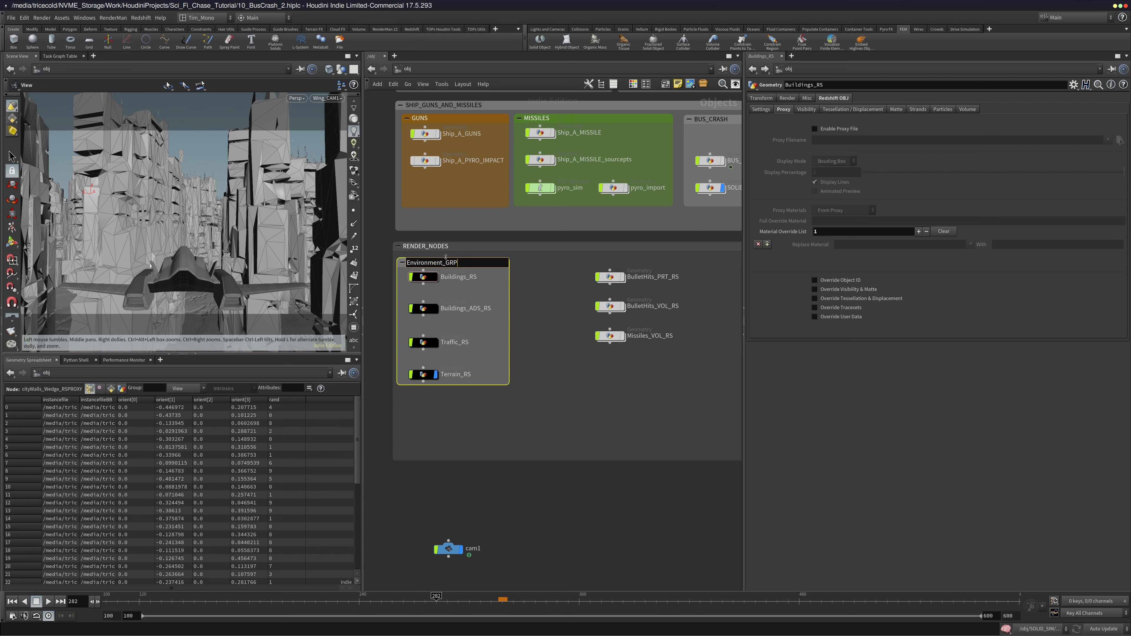
key("Return")
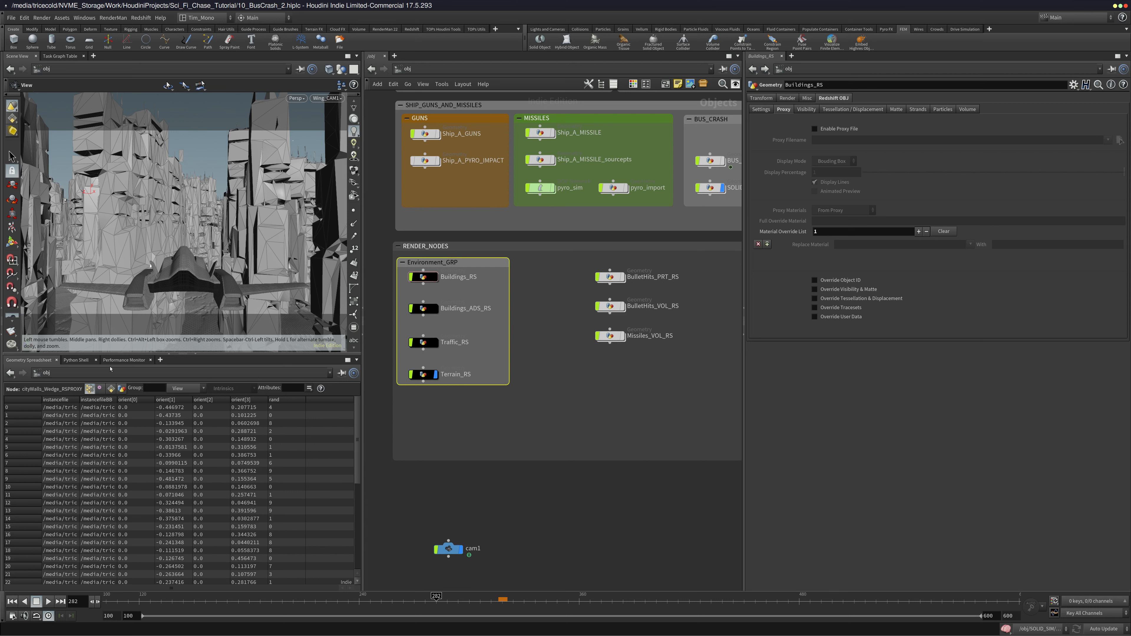
Replace the Performance Monitor with the Bundle List and show the contents of the City_Lights bundle
left_click(121, 360)
left_click(121, 360)
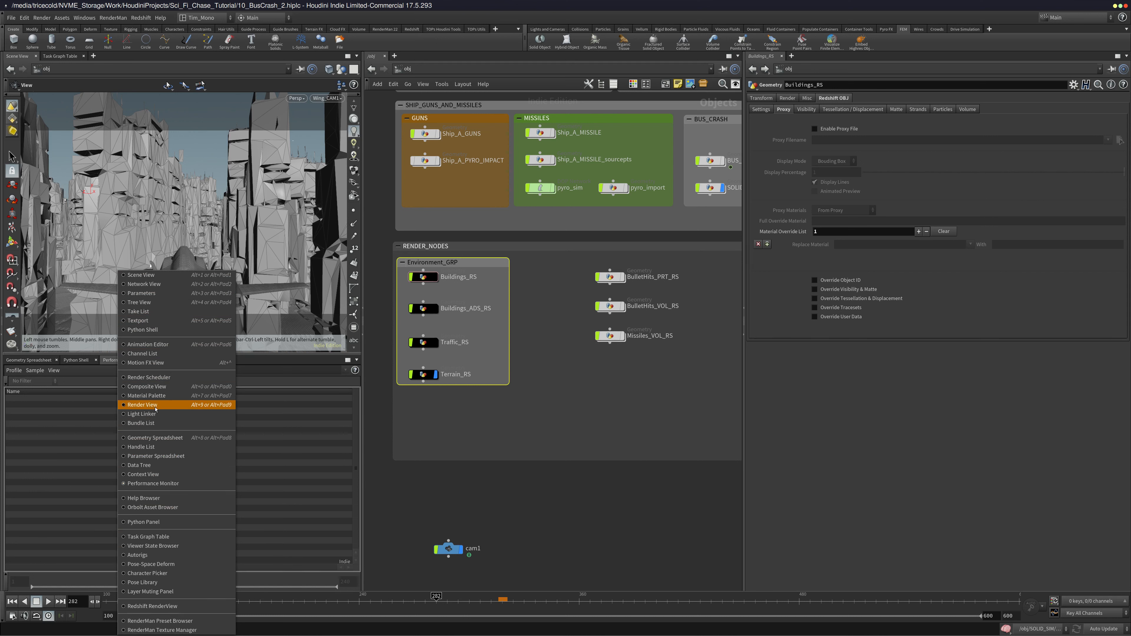
left_click(155, 421)
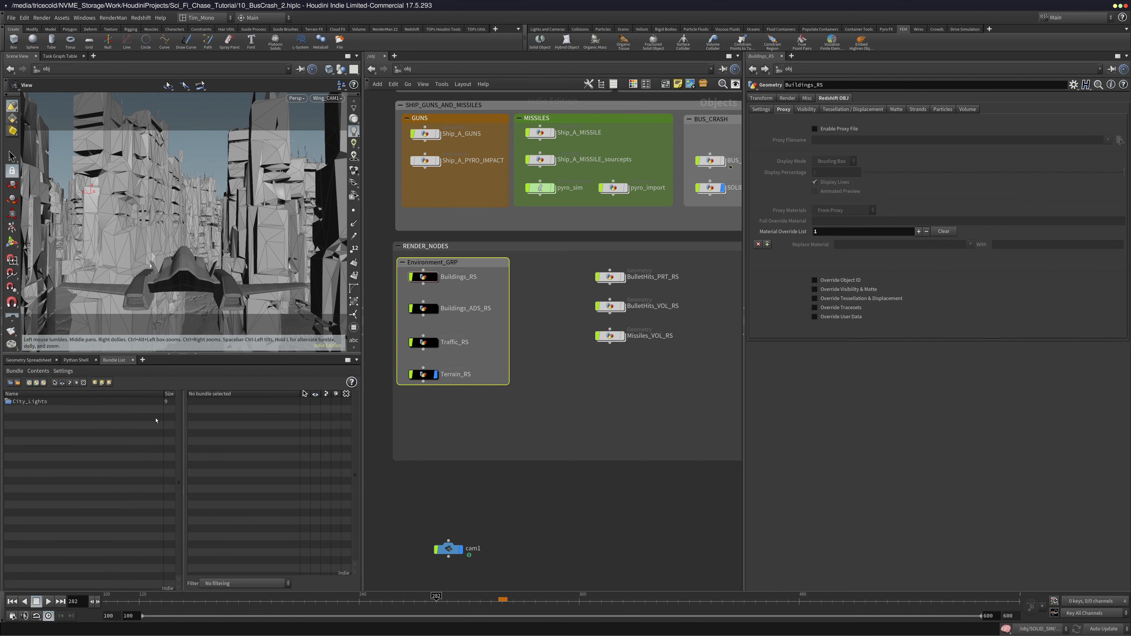
left_click(35, 402)
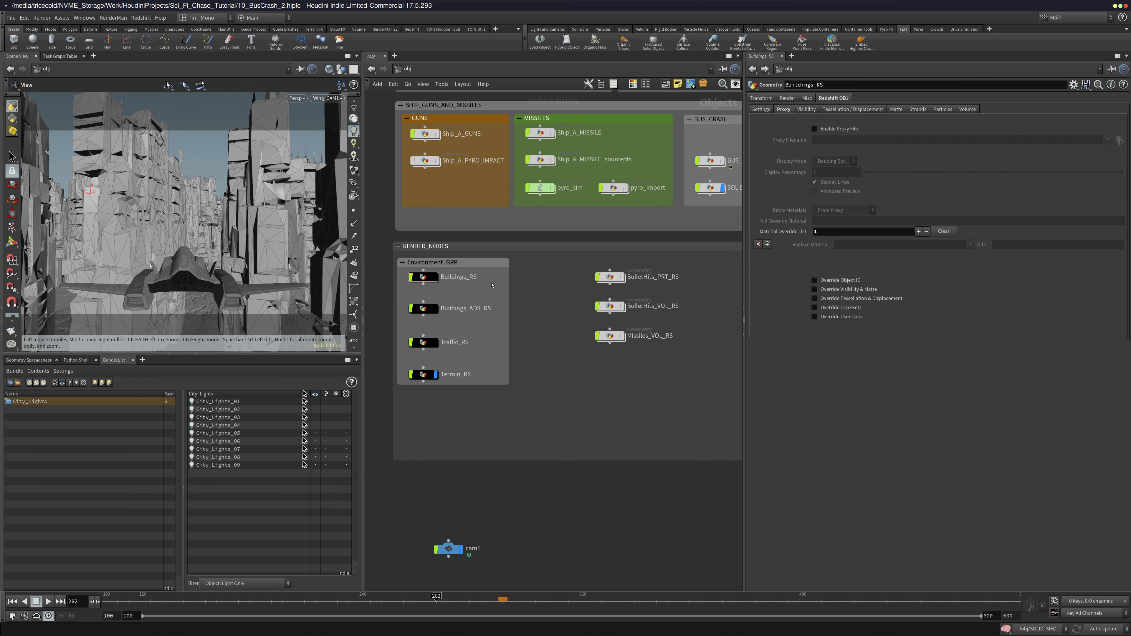
Select the four Environment_GRP nodes and create a new bundle named Environment_GEO
left_click_drag(494, 273, 422, 384)
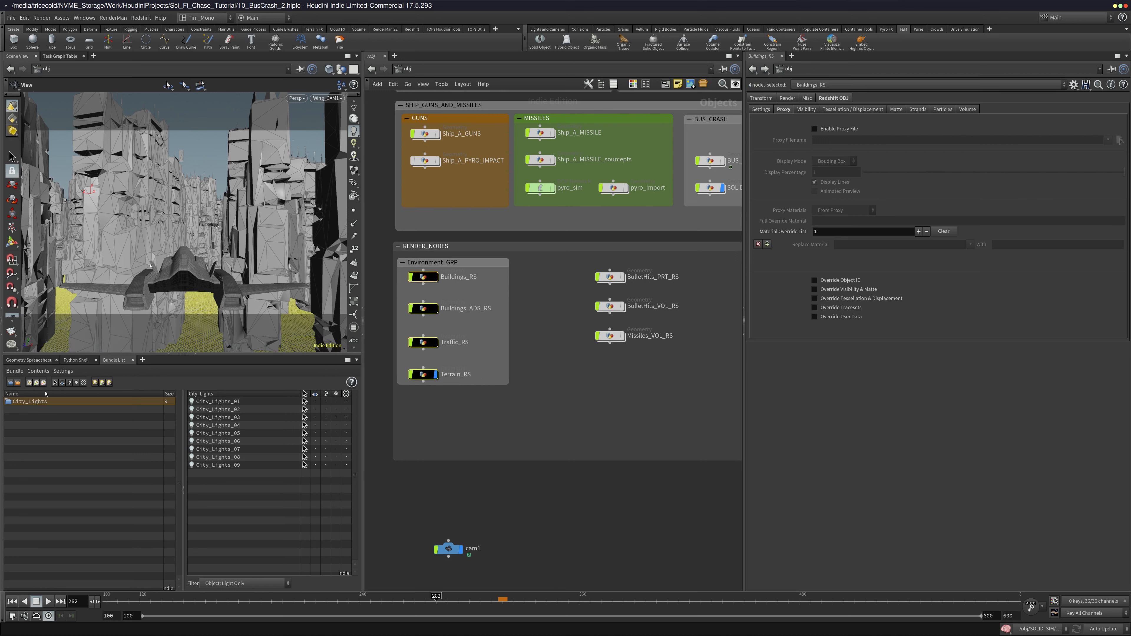
left_click(17, 383)
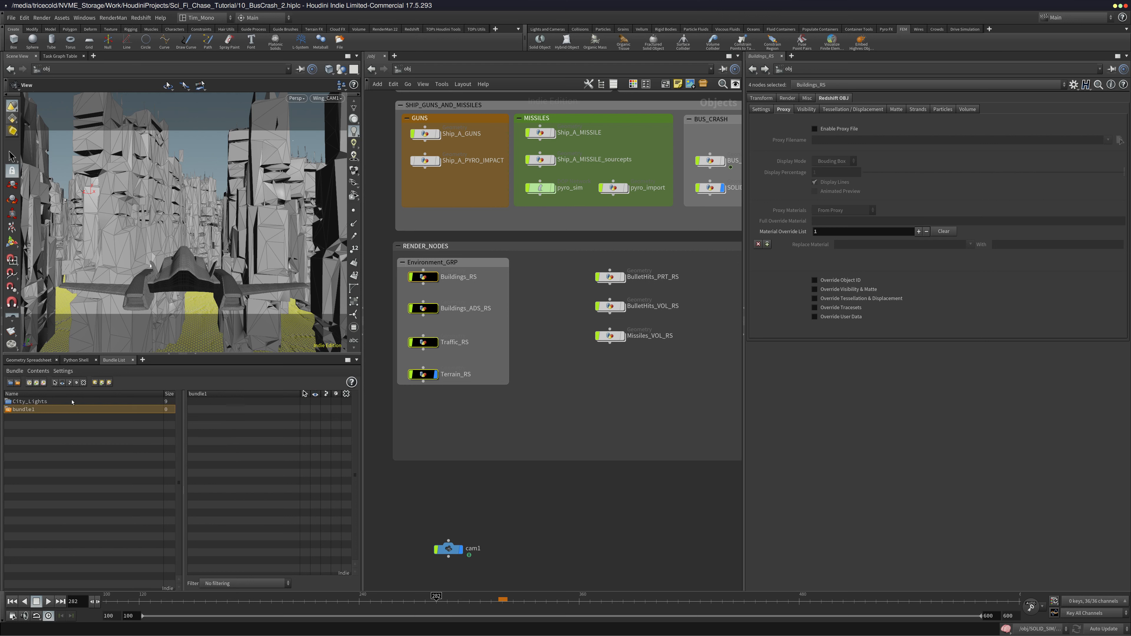
left_click(39, 372)
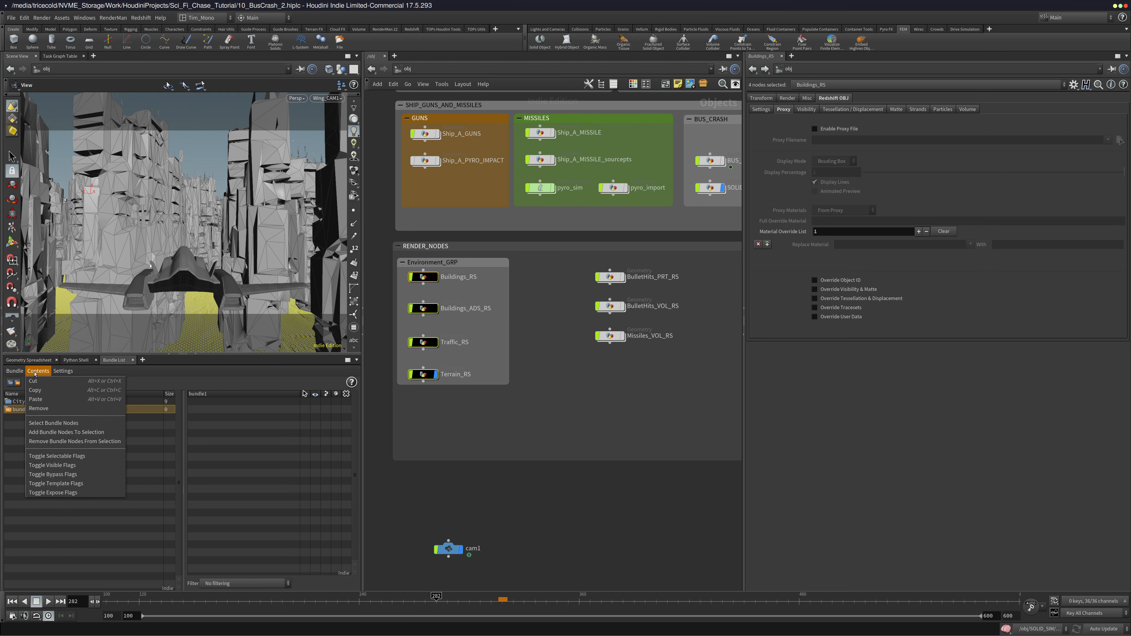
left_click(44, 409)
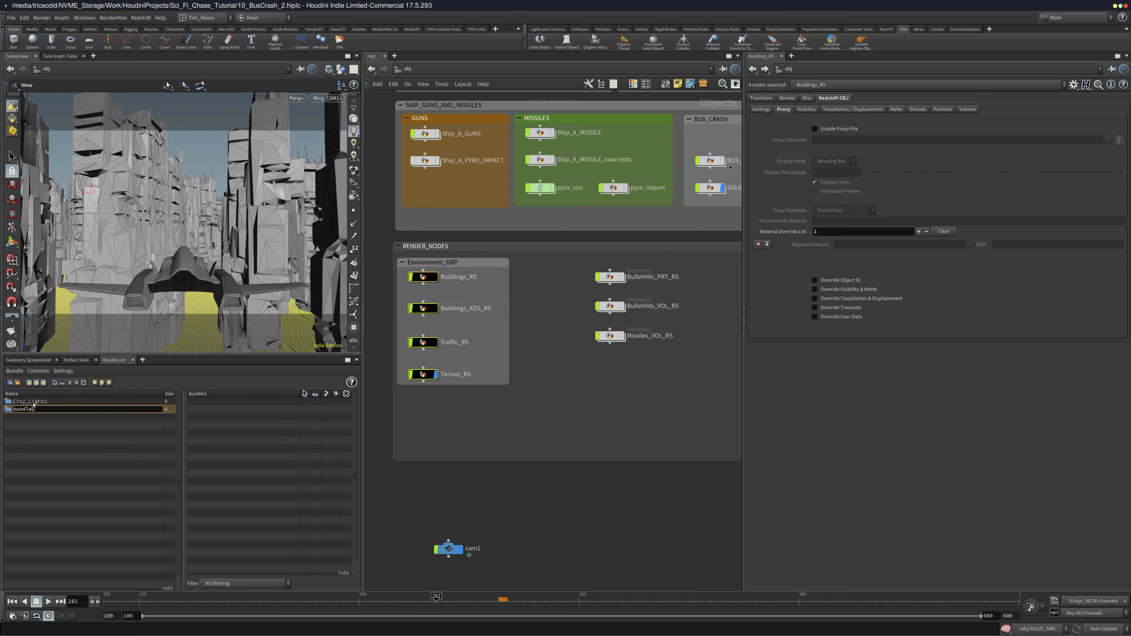
double_click(38, 409)
type("Environment_GEO")
key("Return")
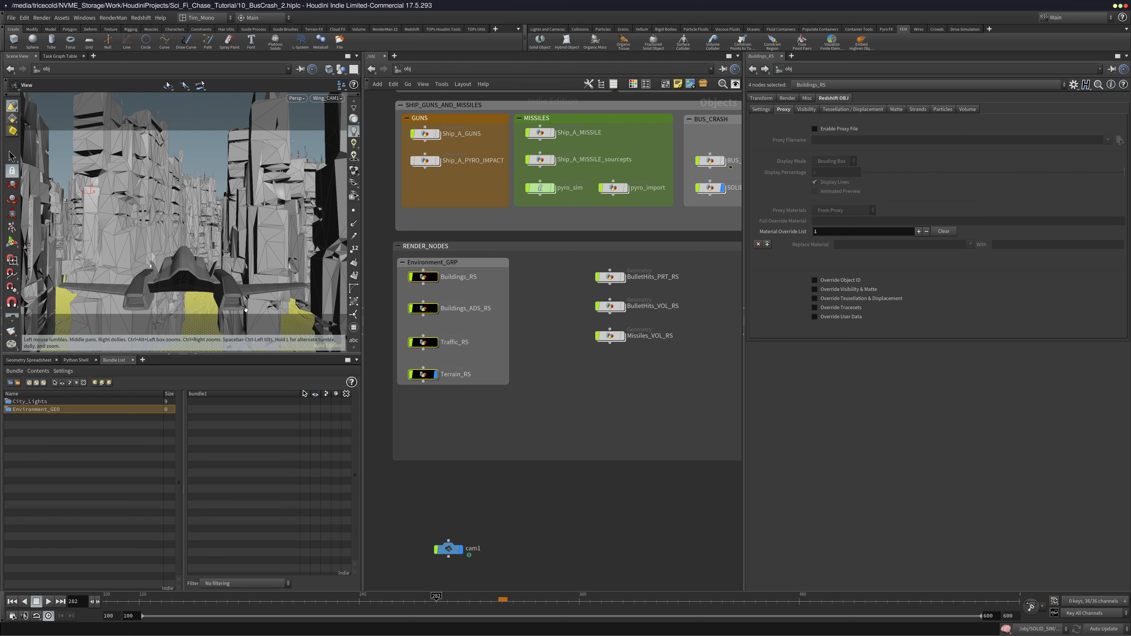
Add the four selected environment nodes to the Environment_GEO bundle and compare its contents with City_Lights
left_click_drag(424, 277, 89, 413)
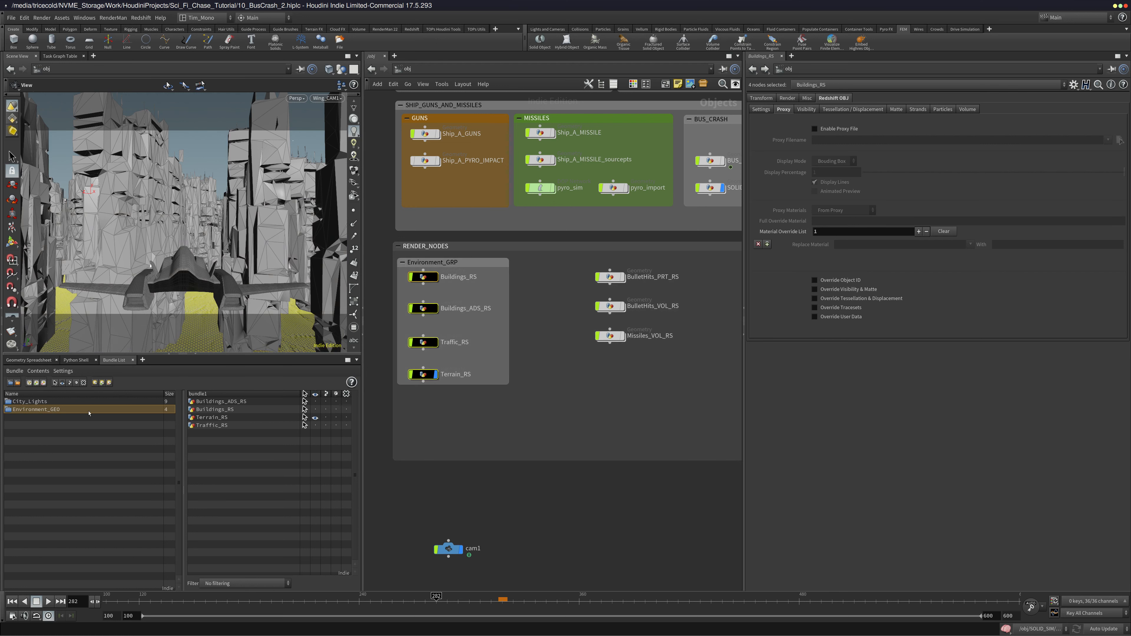
left_click(368, 428)
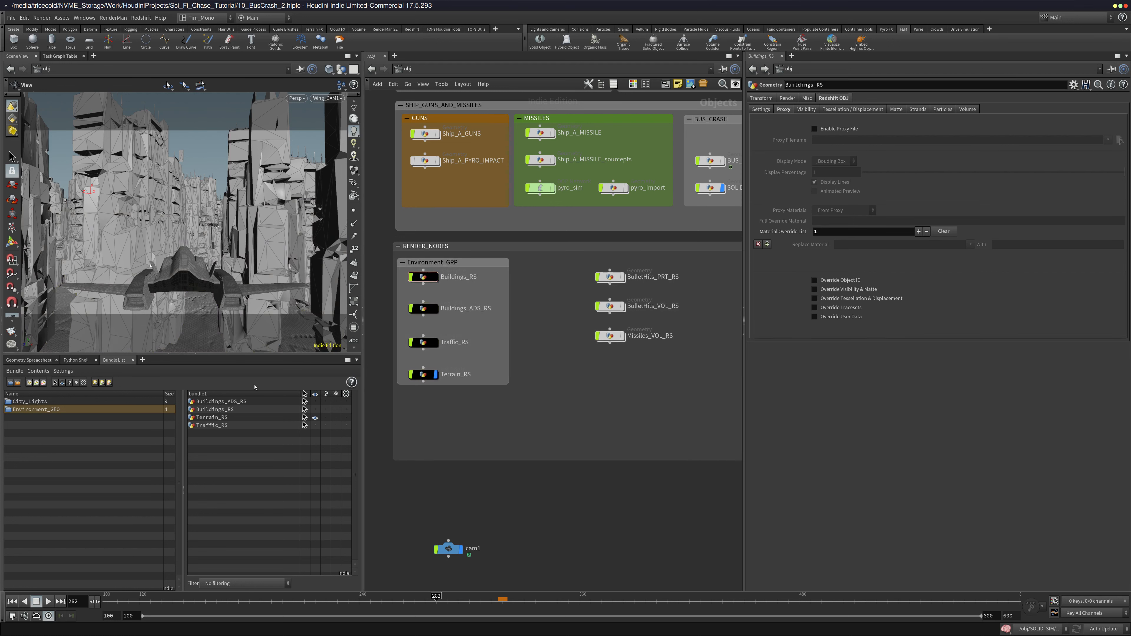
left_click(114, 402)
left_click(112, 410)
Move BulletHits_PRT_RS, BulletHits_VOL_RS and Missiles_VOL_RS closer to the Environment_GRP box
scroll(597, 405, "down", 5)
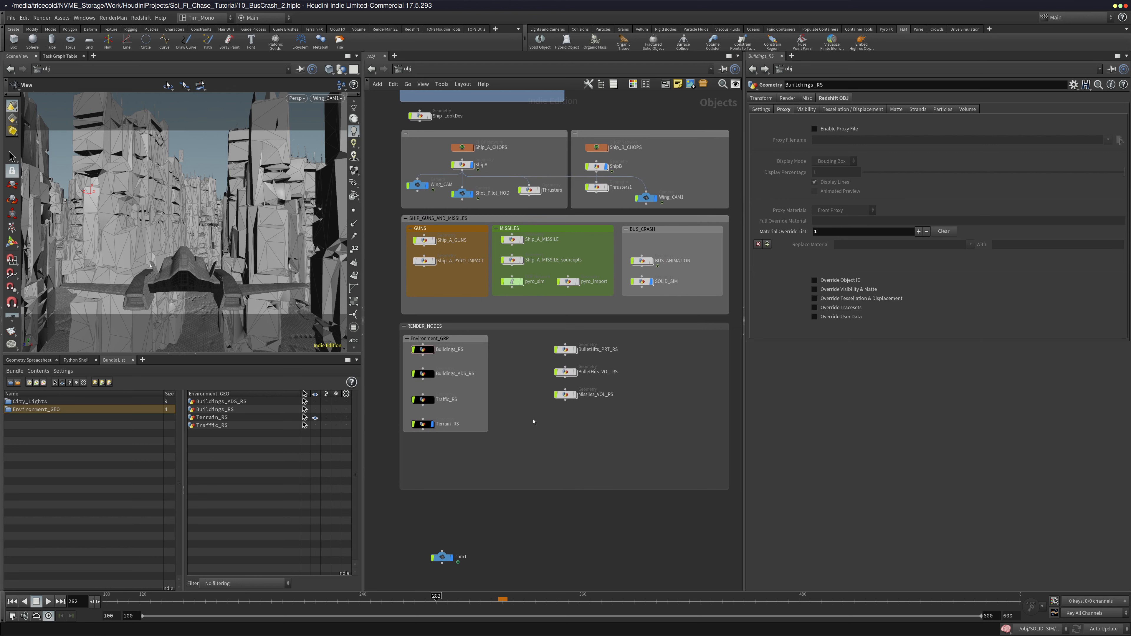
left_click_drag(533, 421, 555, 355)
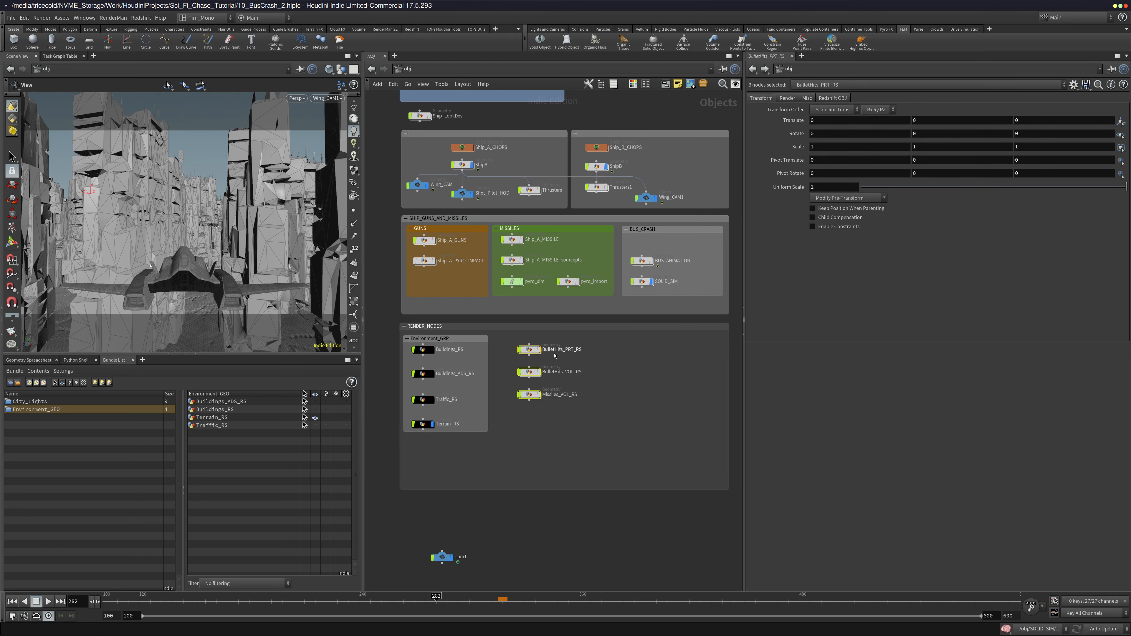
left_click(555, 356)
Copy the Bullets File Cache node inside Ship_A_GUNS and return to the object level
middle_click_drag(485, 237, 492, 317)
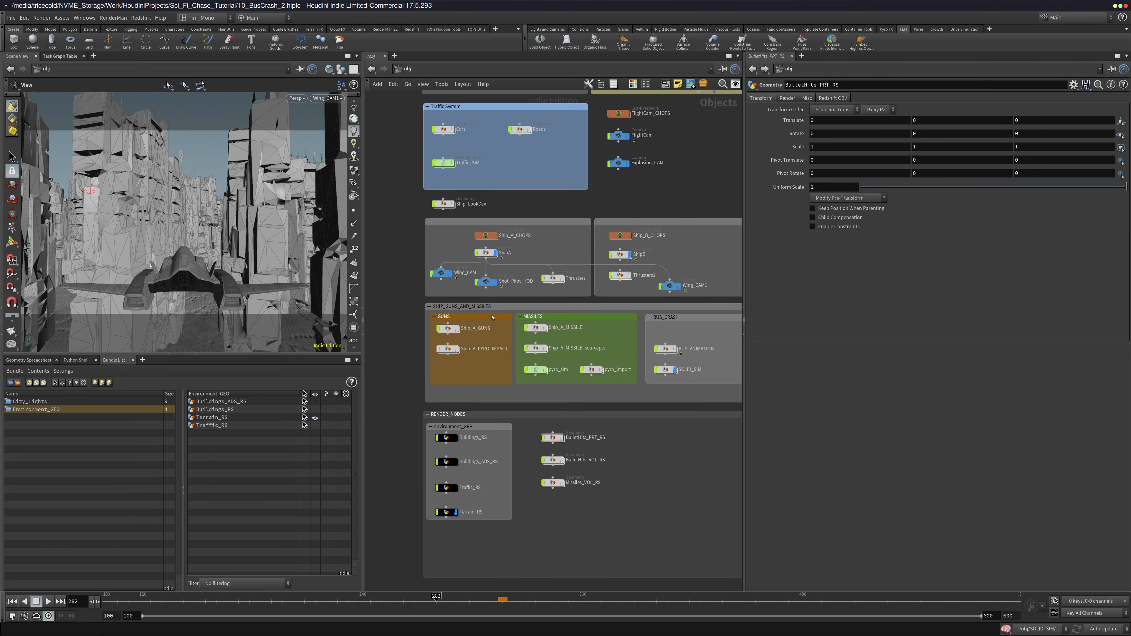
middle_click_drag(505, 171, 468, 124)
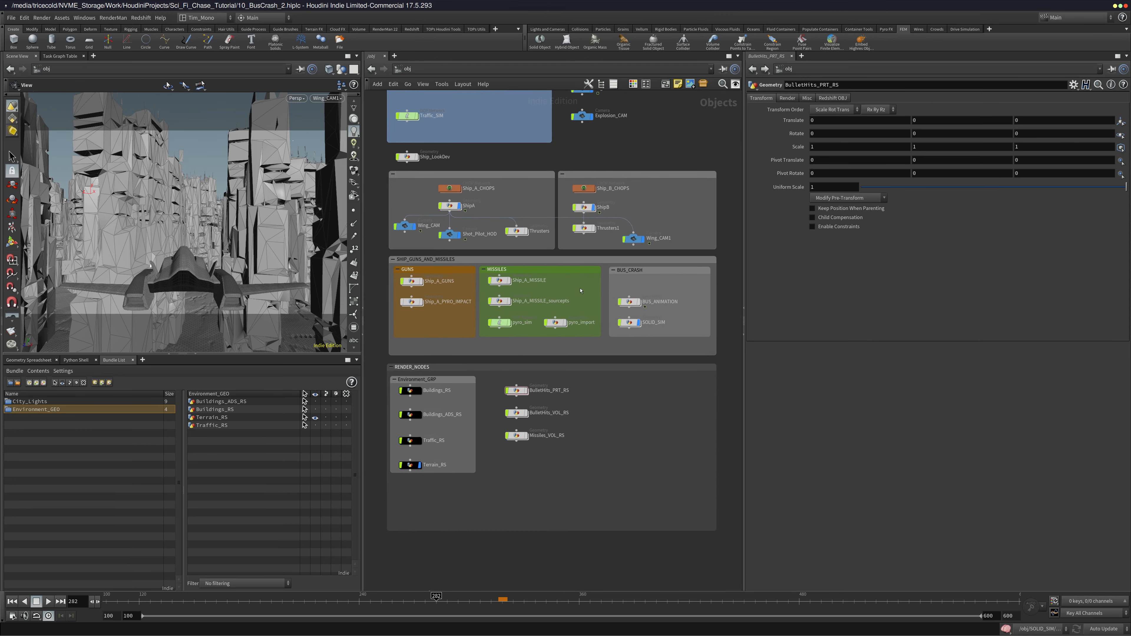
middle_click_drag(443, 318, 492, 306)
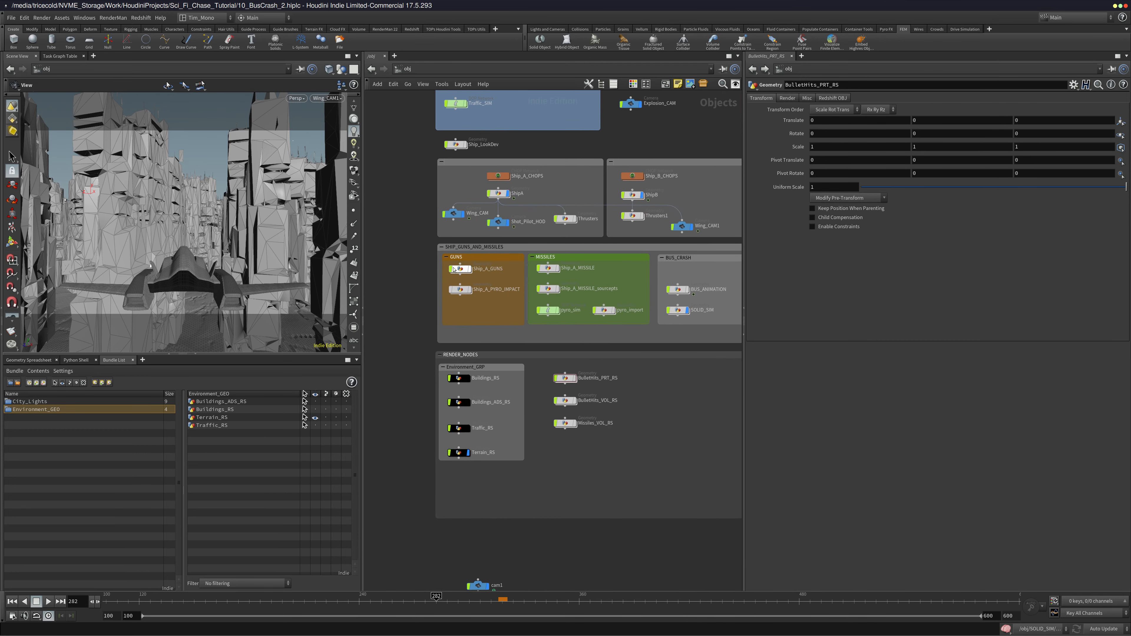
middle_click_drag(502, 330, 505, 342)
double_click(467, 286)
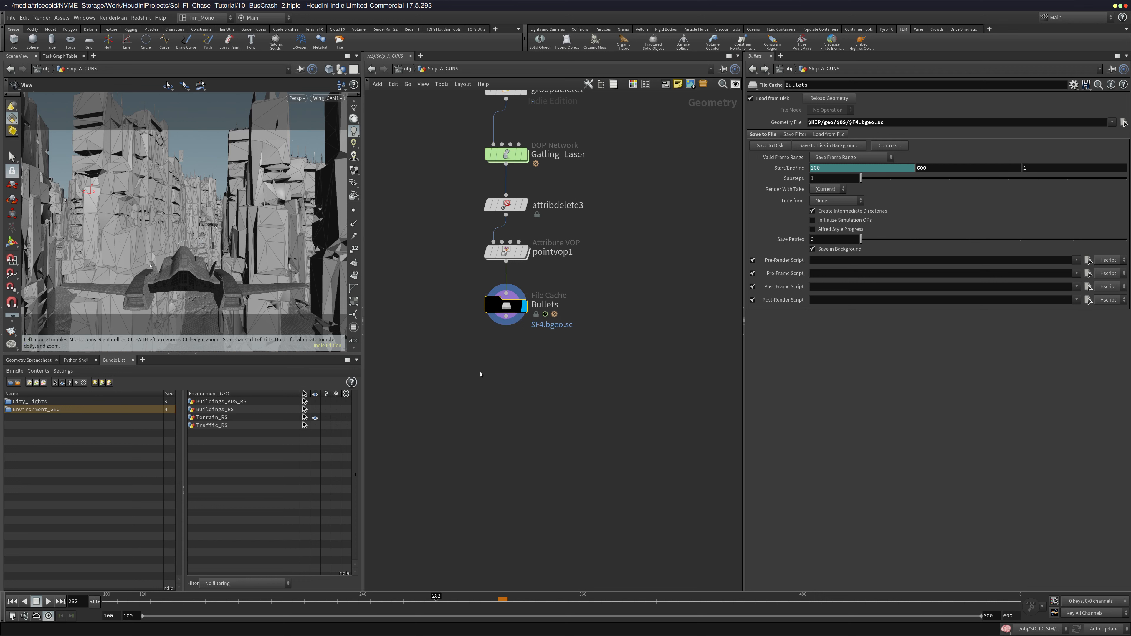
key("ctrl+c")
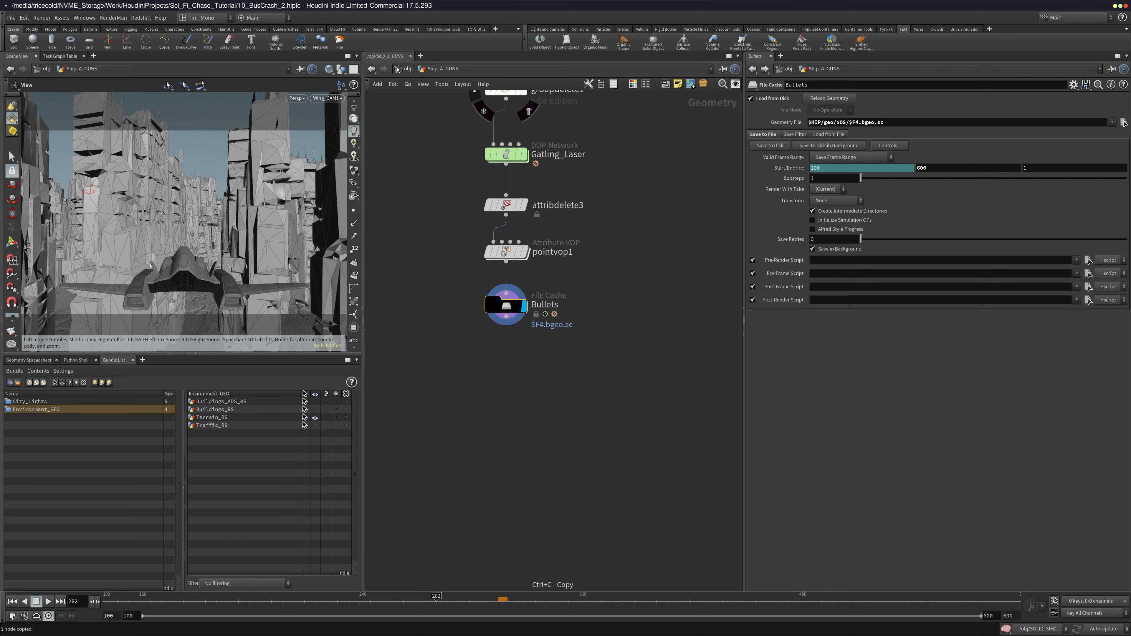
left_click(406, 69)
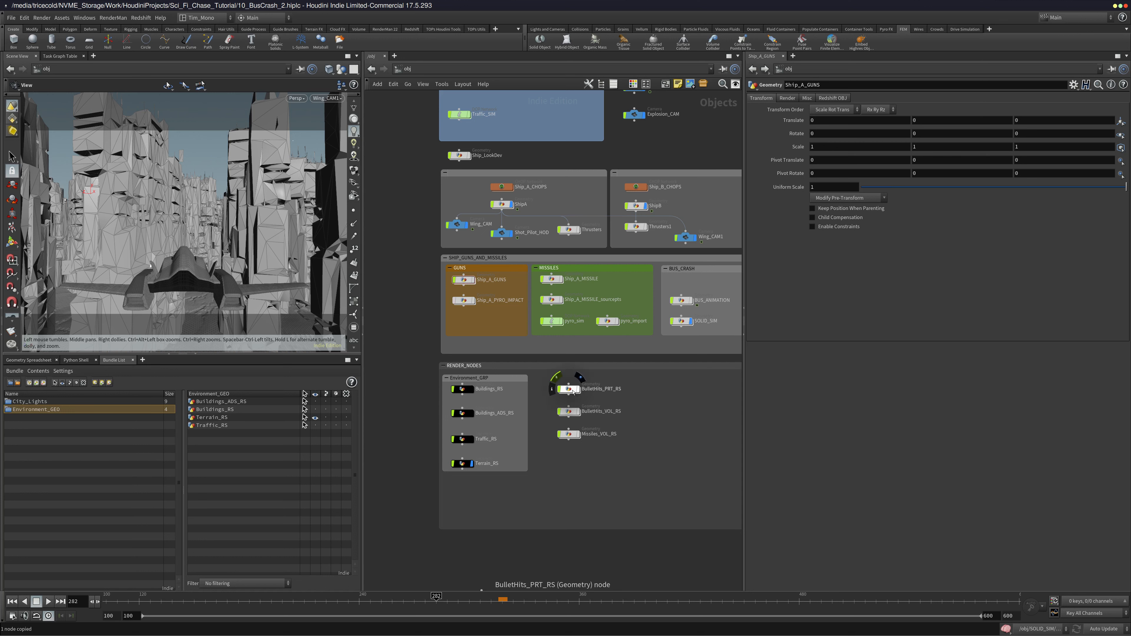
Add an Object Merge node inside BulletHits_PRT_RS and set its Transform to Into This Object
double_click(571, 390)
key("Tab")
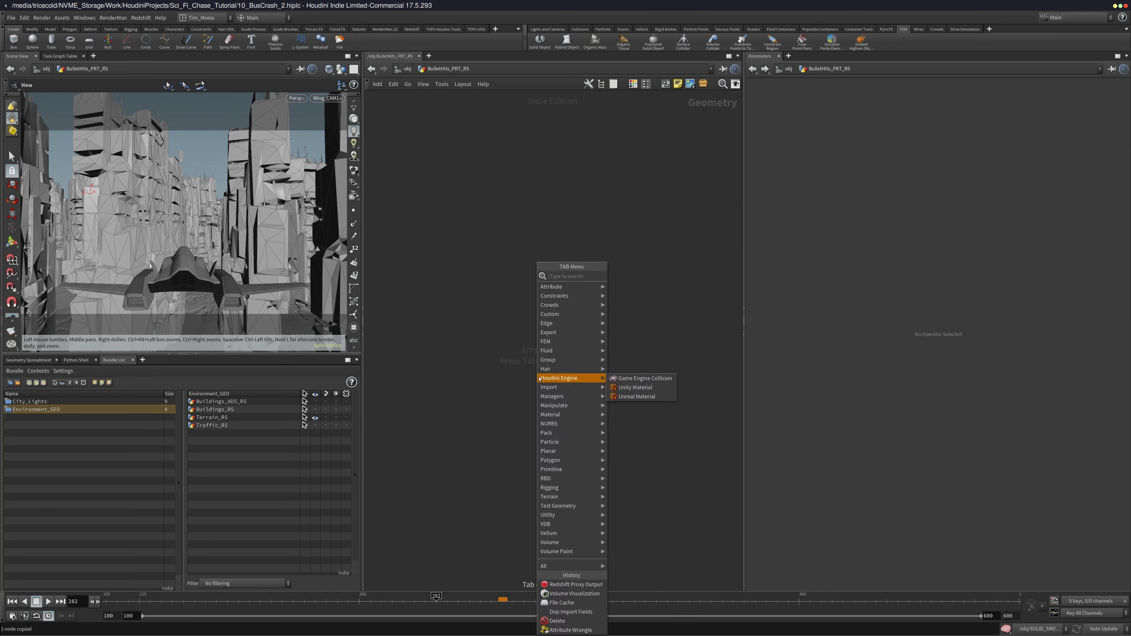
type("obj")
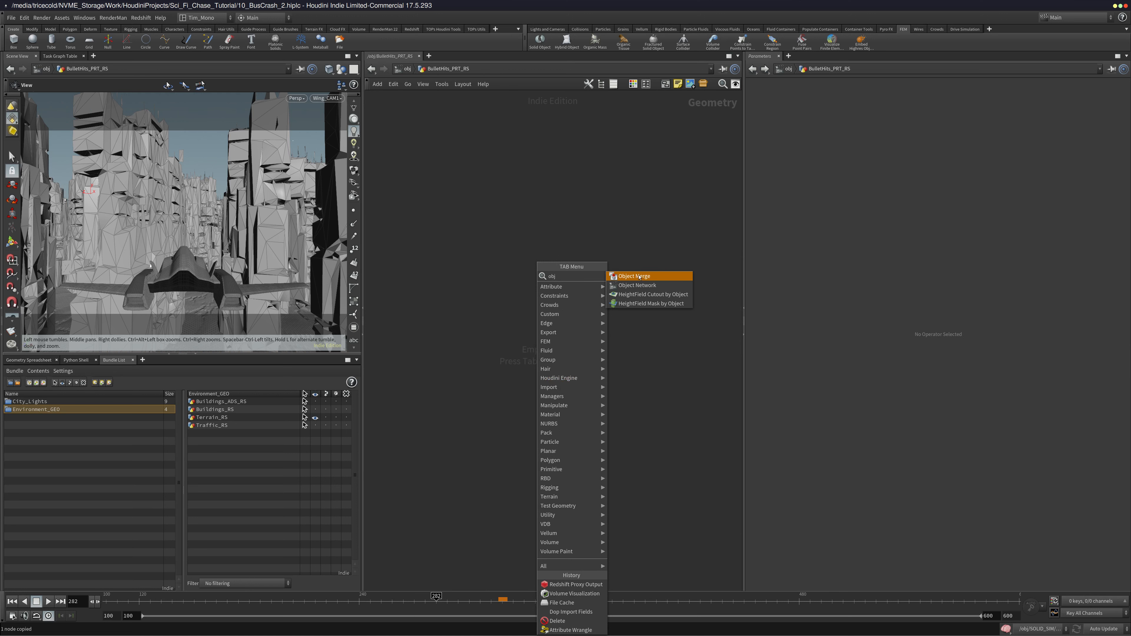
key("Return")
left_click(546, 306)
left_click(839, 169)
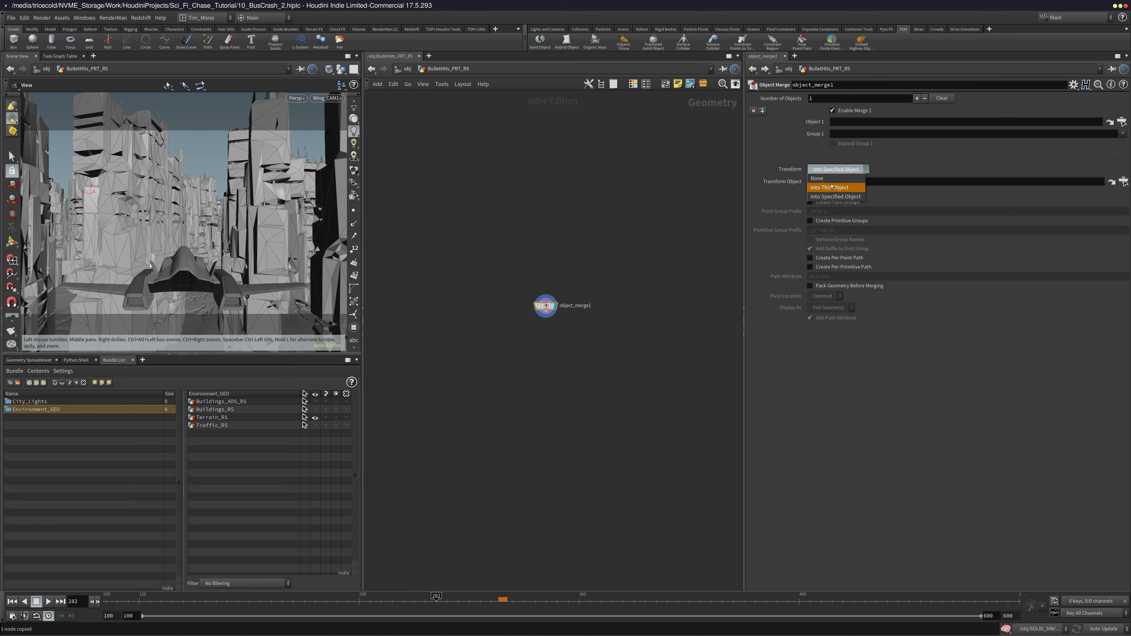
left_click(837, 179)
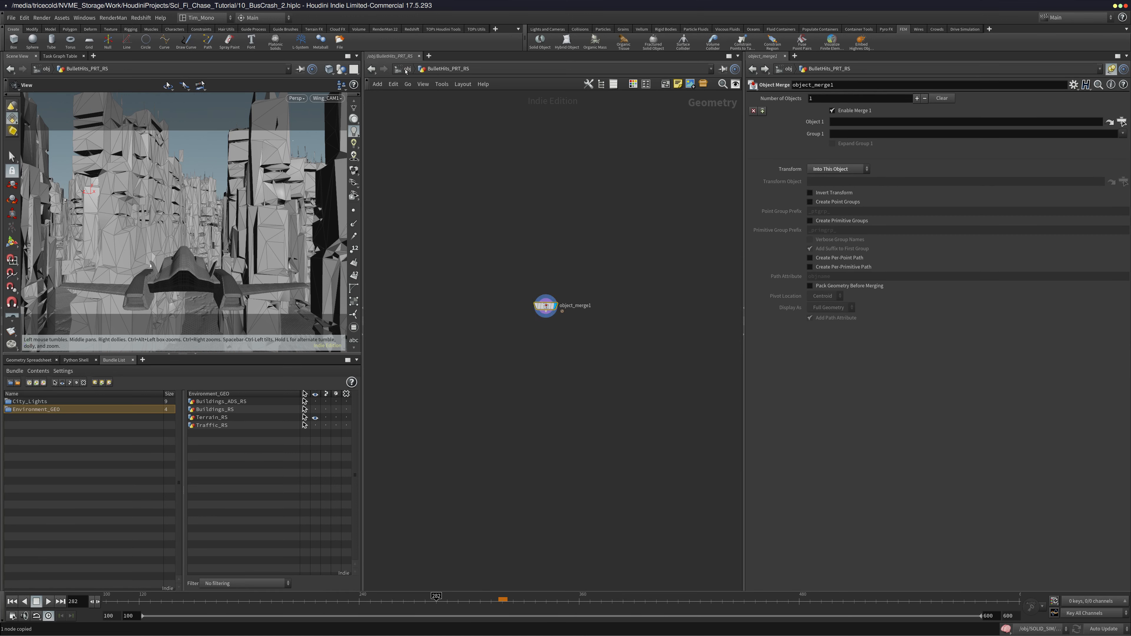
Set the Object Merge's Object 1 to ../../Ship_A_GUNS/Bullets and display BulletHits_PRT_RS at the object level
left_click(406, 69)
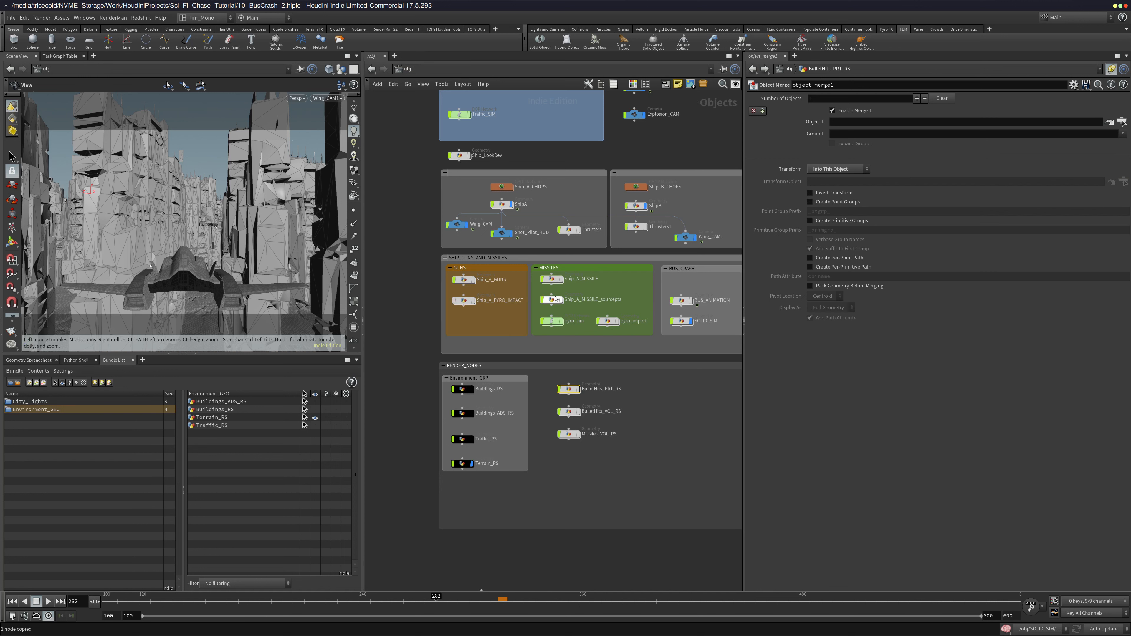
double_click(463, 279)
left_click_drag(505, 297, 868, 121)
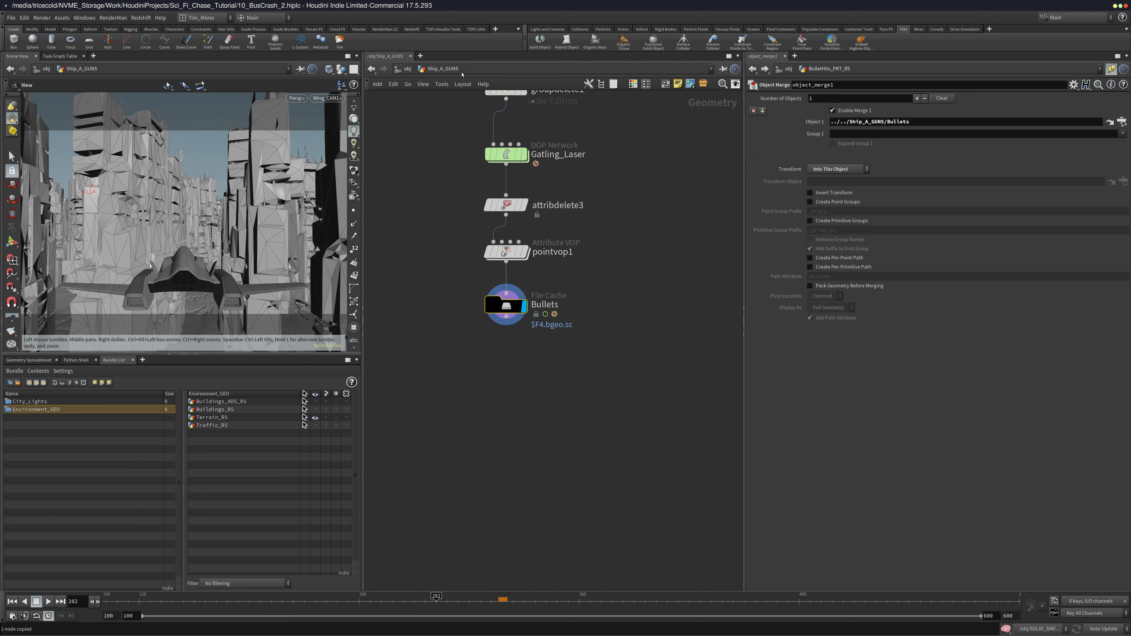
left_click(405, 68)
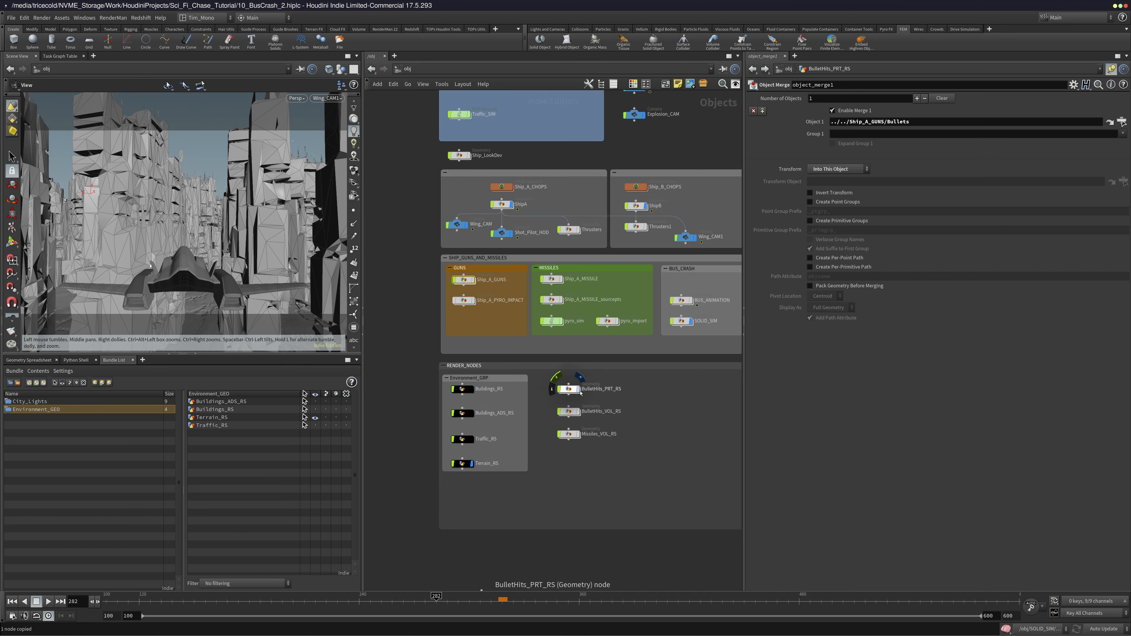
left_click(511, 520)
Check the merged bullets through FlightCam and Wing_CAM, scrubbing the timeline from frame 134 to 141
left_click_drag(439, 601, 165, 598)
left_click(327, 98)
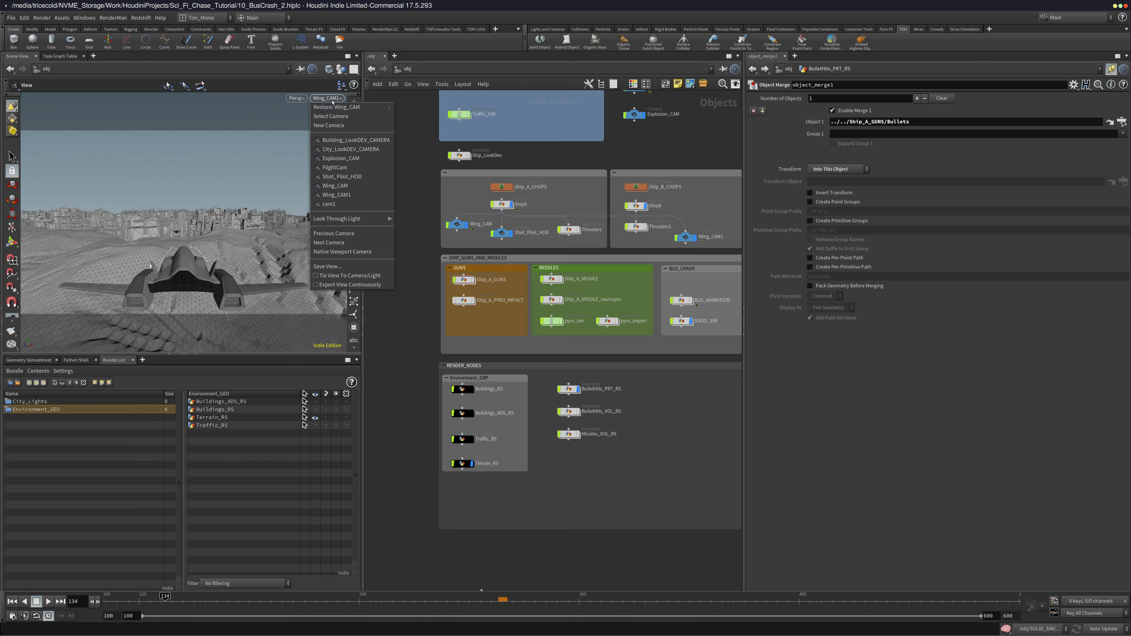
left_click(335, 167)
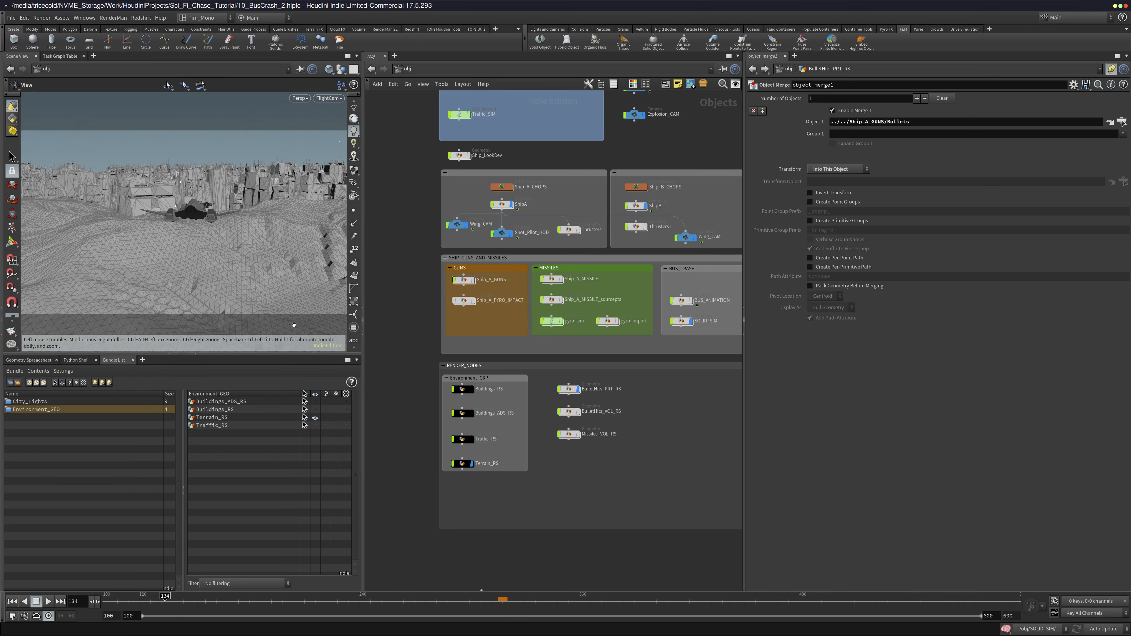
left_click(321, 99)
left_click(339, 187)
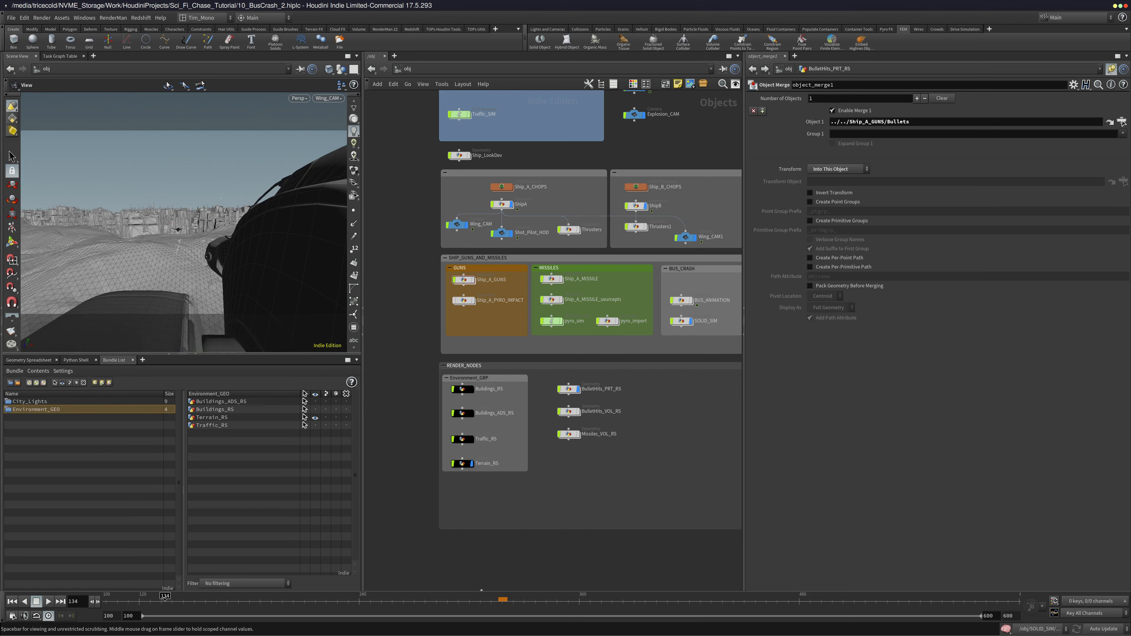
left_click_drag(164, 599, 178, 600)
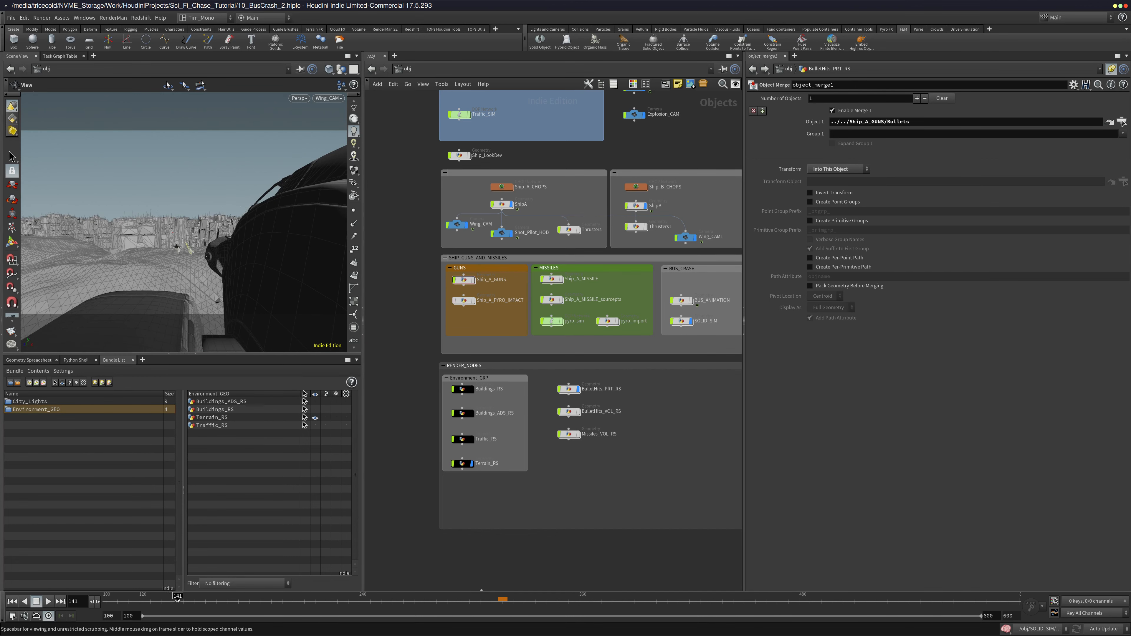
Color the BulletHits_PRT_RS render node black and select the BulletHits_VOL_RS node
middle_click_drag(646, 444, 626, 442)
left_click(549, 387)
left_click(1111, 69)
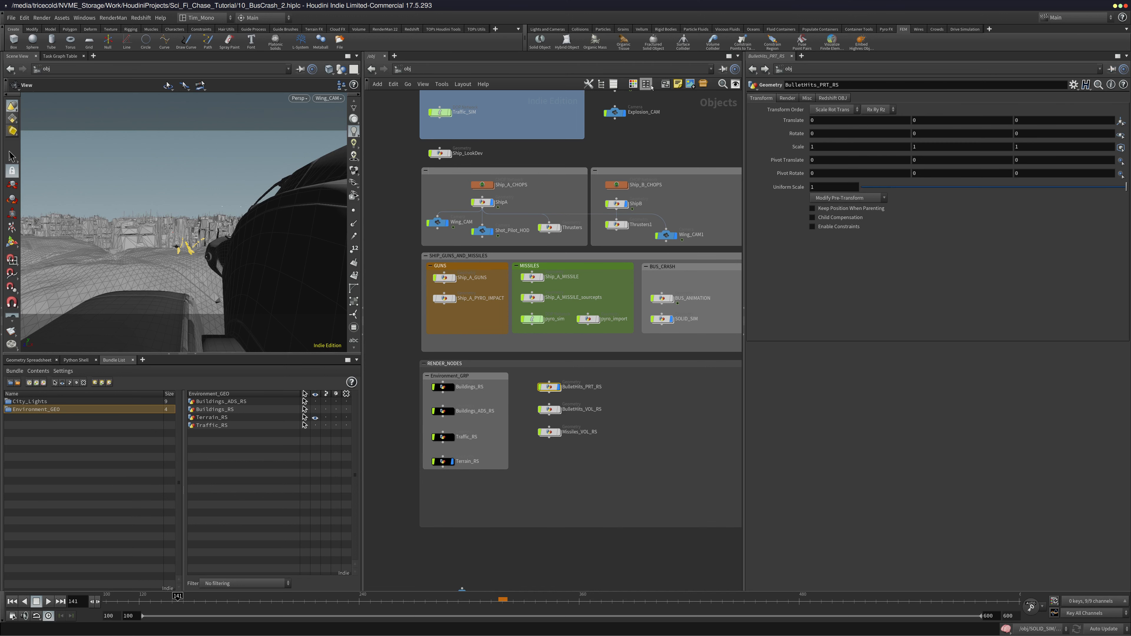
left_click(633, 84)
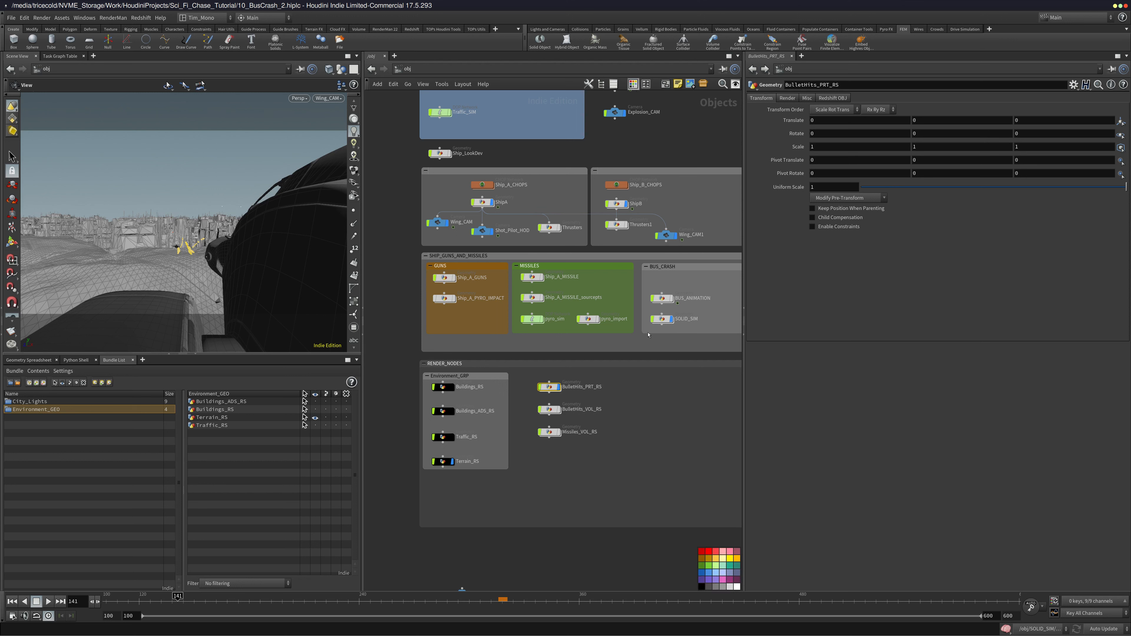
left_click(701, 586)
left_click(598, 464)
middle_click_drag(522, 407, 513, 402)
left_click_drag(512, 395, 589, 416)
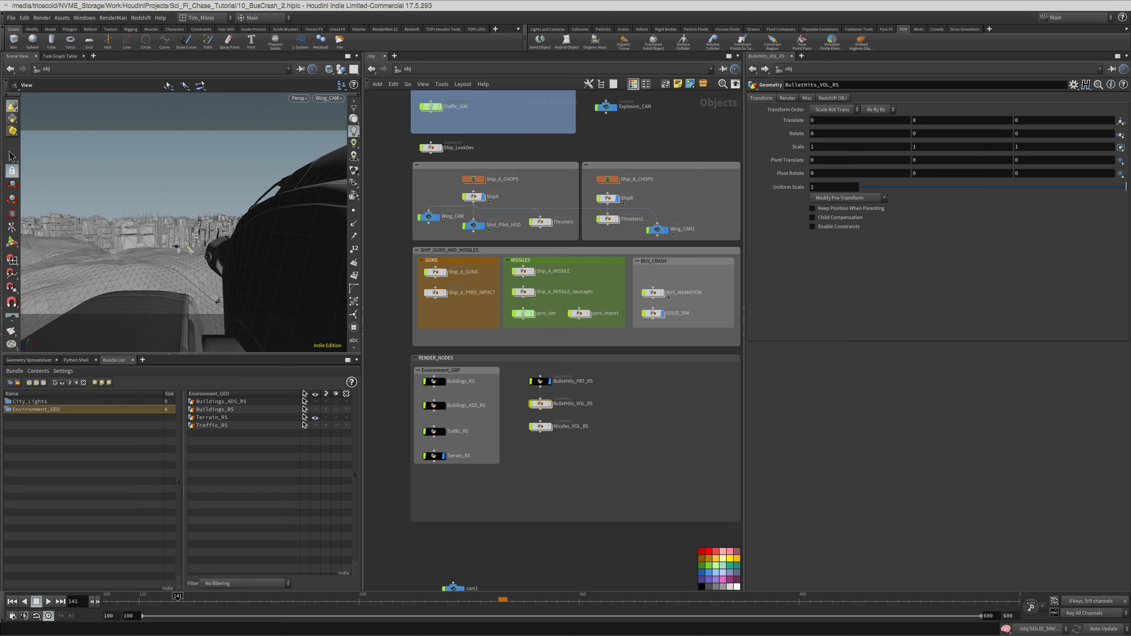
Examine the wedge_SIM settings in Ship_A_PYRO_IMPACT's BakePyroFromHits network and scrub the timeline from frame 141 to check the impact pyro
middle_click_drag(480, 311, 478, 335)
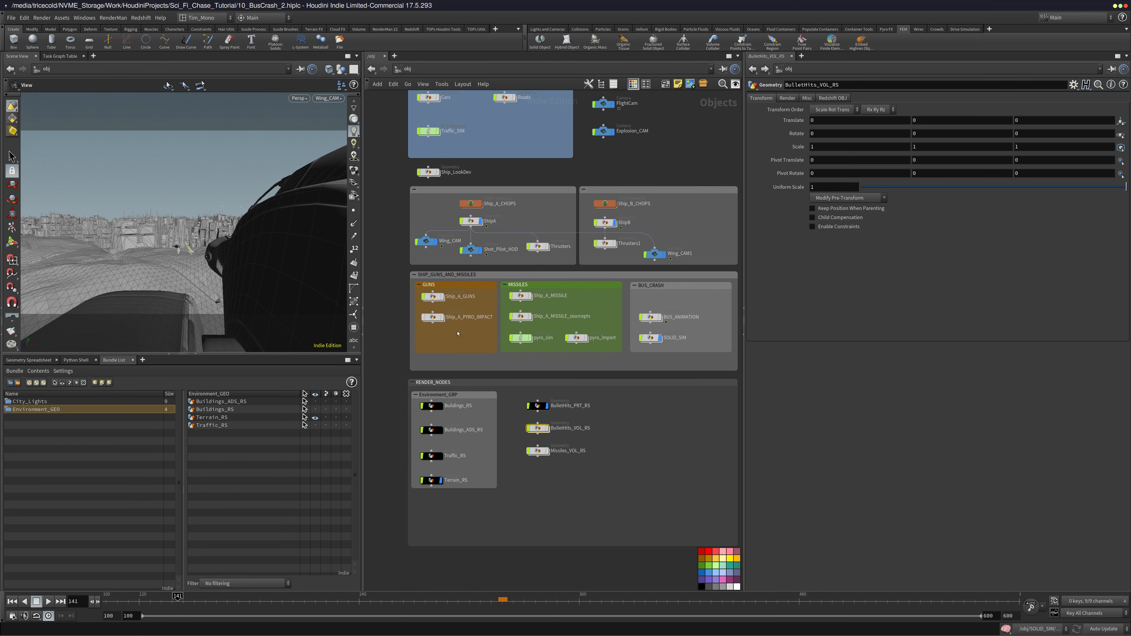
double_click(441, 320)
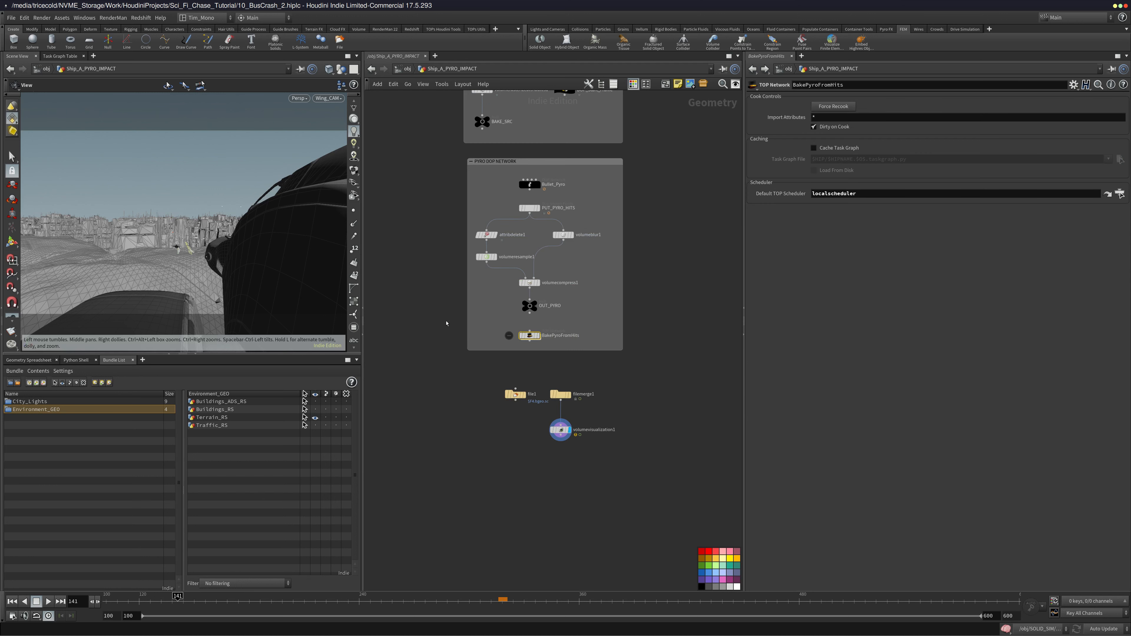
double_click(508, 332)
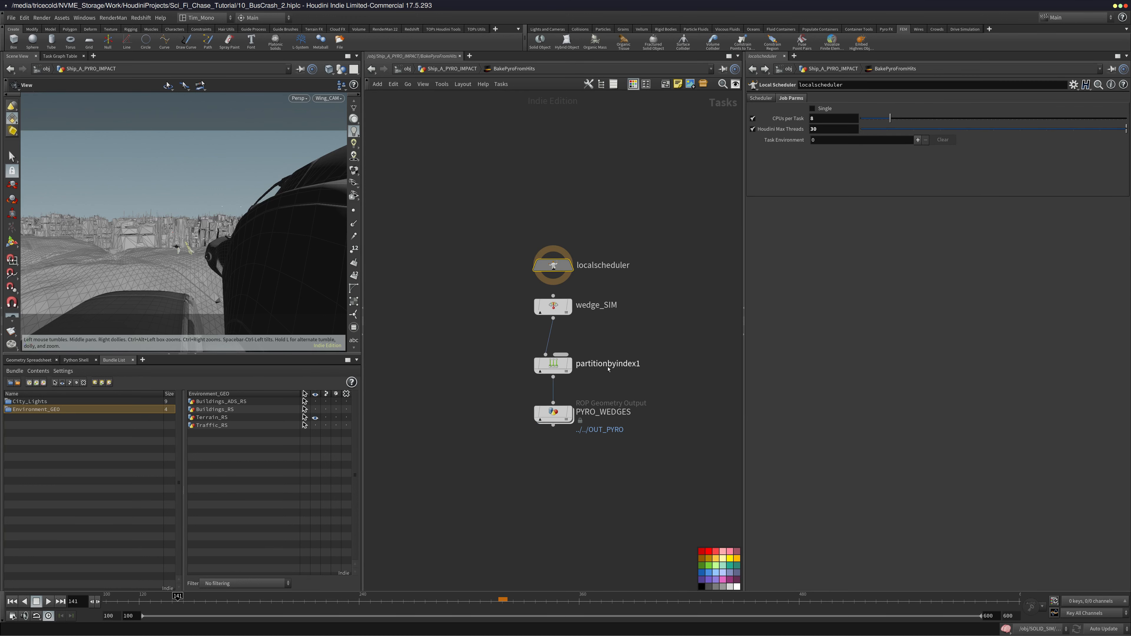
left_click(553, 307)
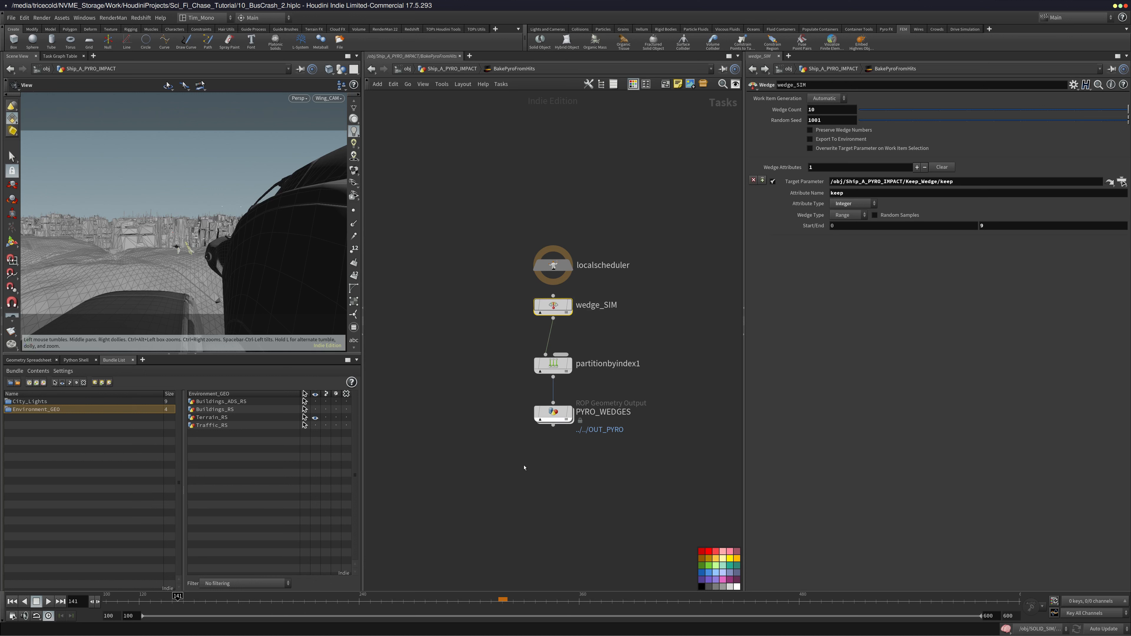
mouse_move(178, 601)
left_mouse_down()
mouse_move(292, 605)
mouse_move(199, 605)
left_mouse_up()
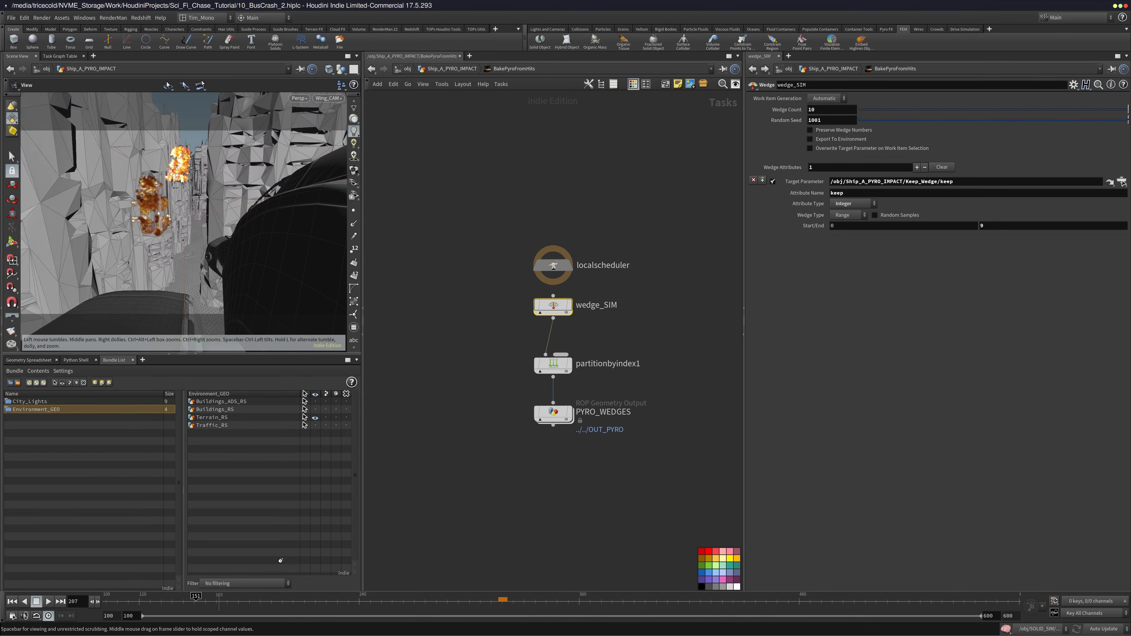
left_click(439, 70)
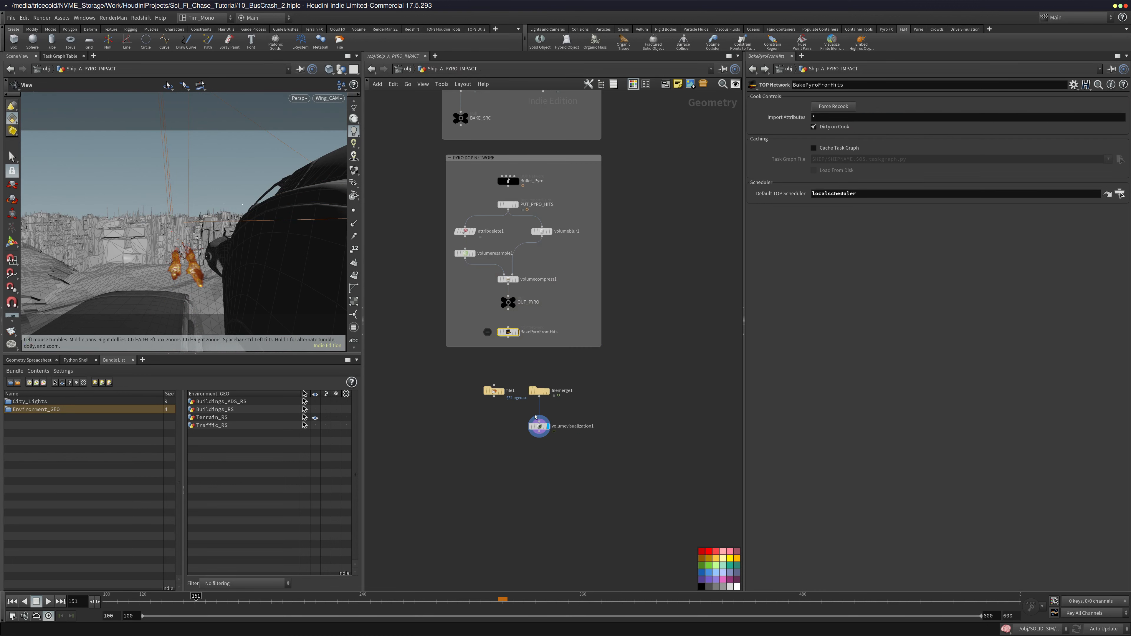
left_click(407, 69)
Add a Point Generate node inside the BulletHits_VOL_RS object
double_click(539, 431)
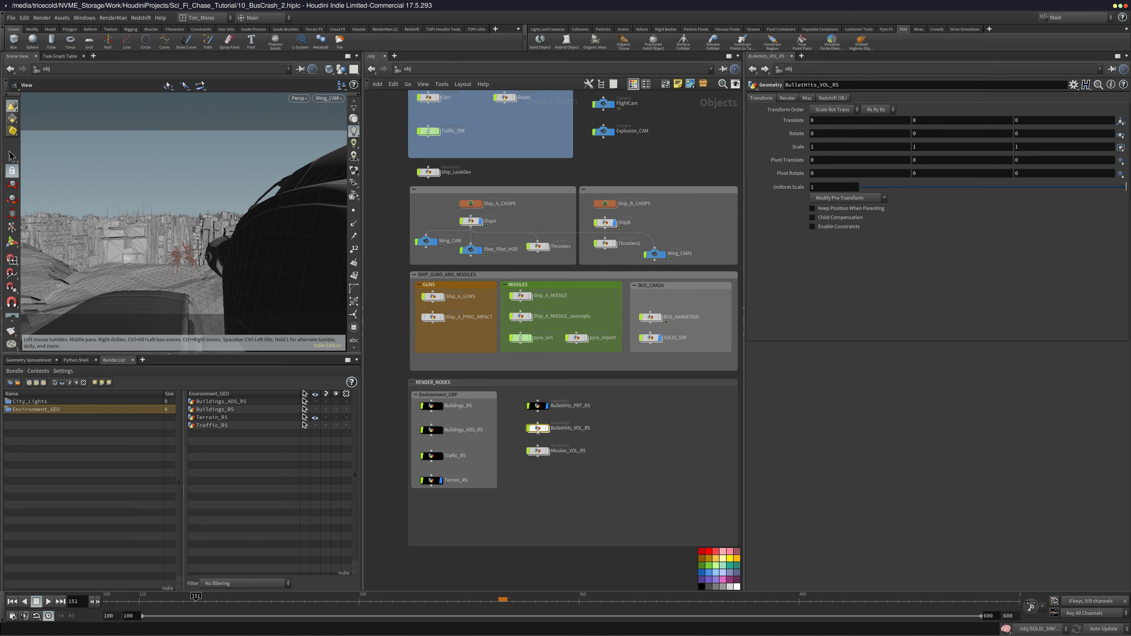
key("Tab")
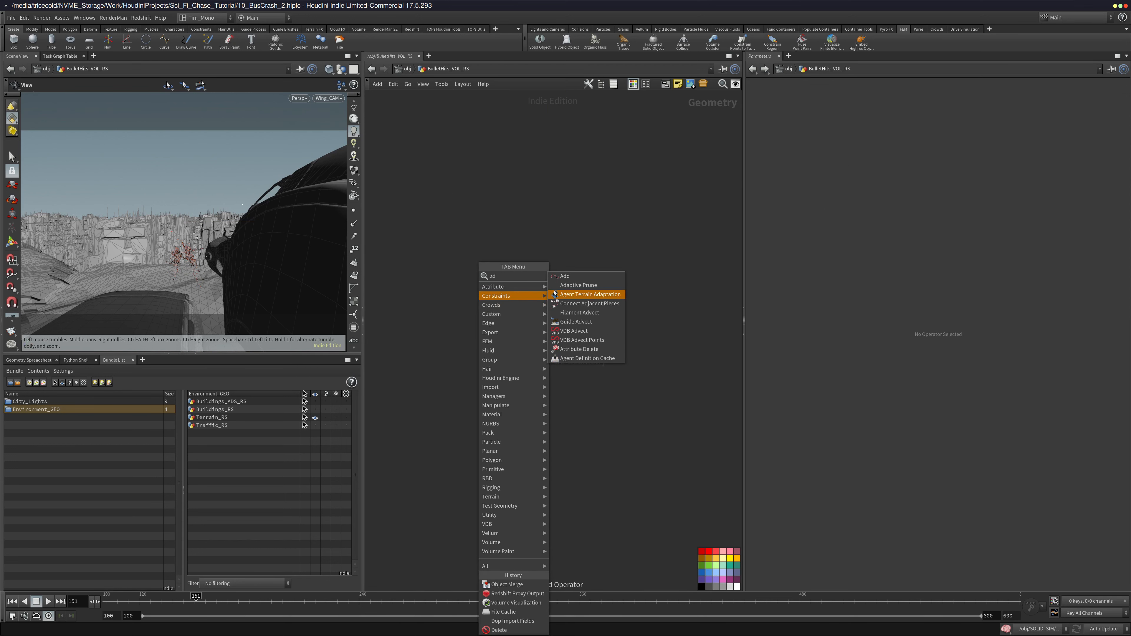
key("Escape")
key("Tab")
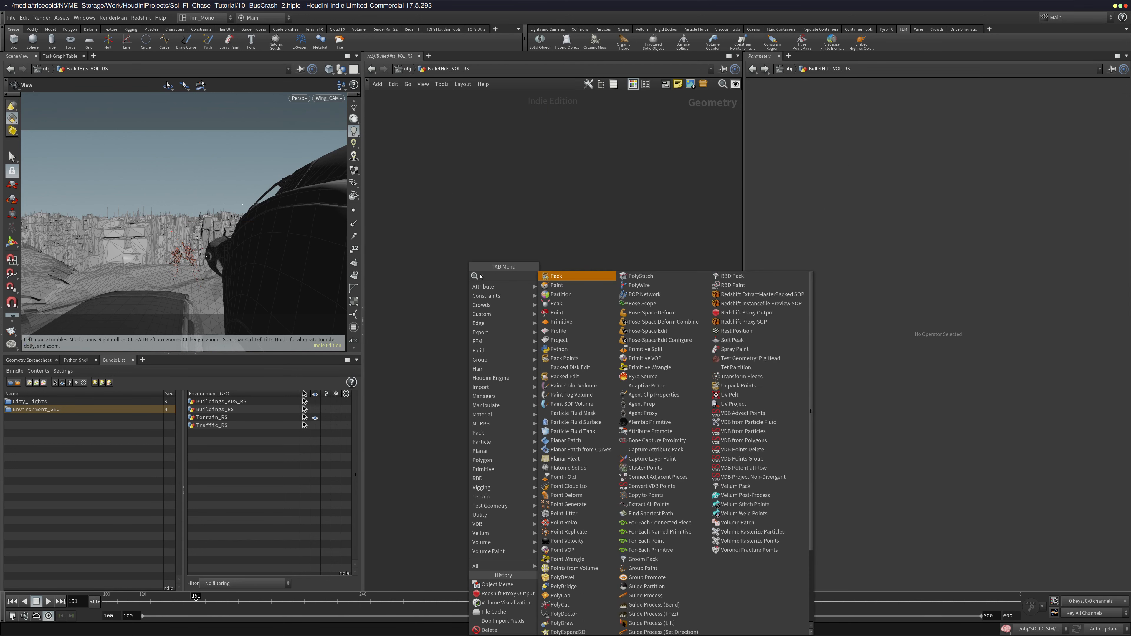
type("pn")
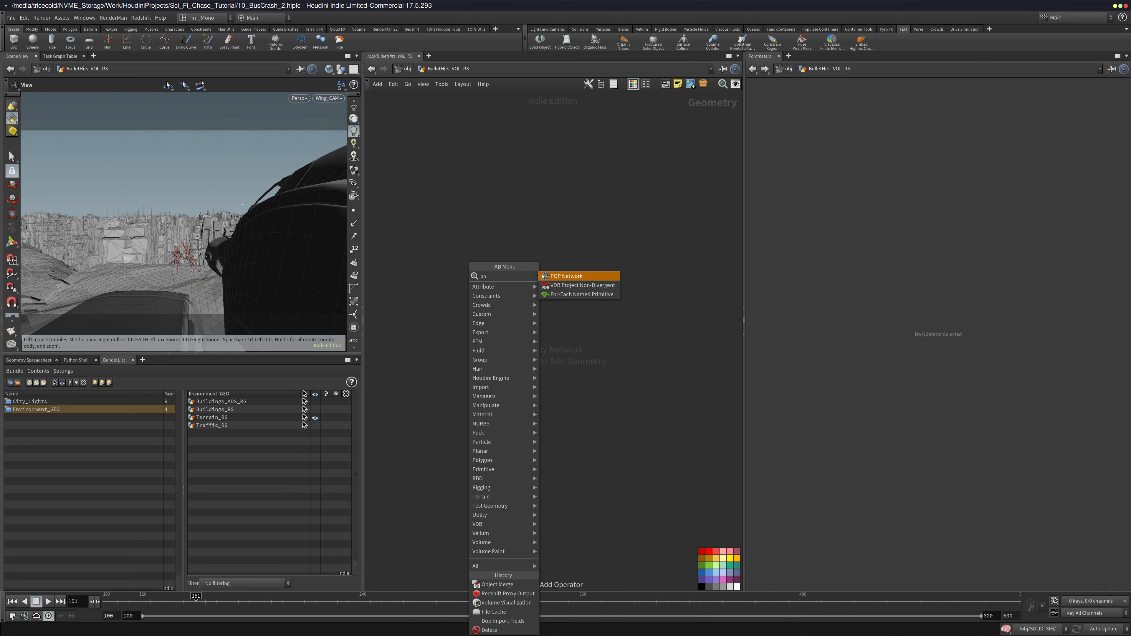
key("Escape")
key("Tab")
type("po")
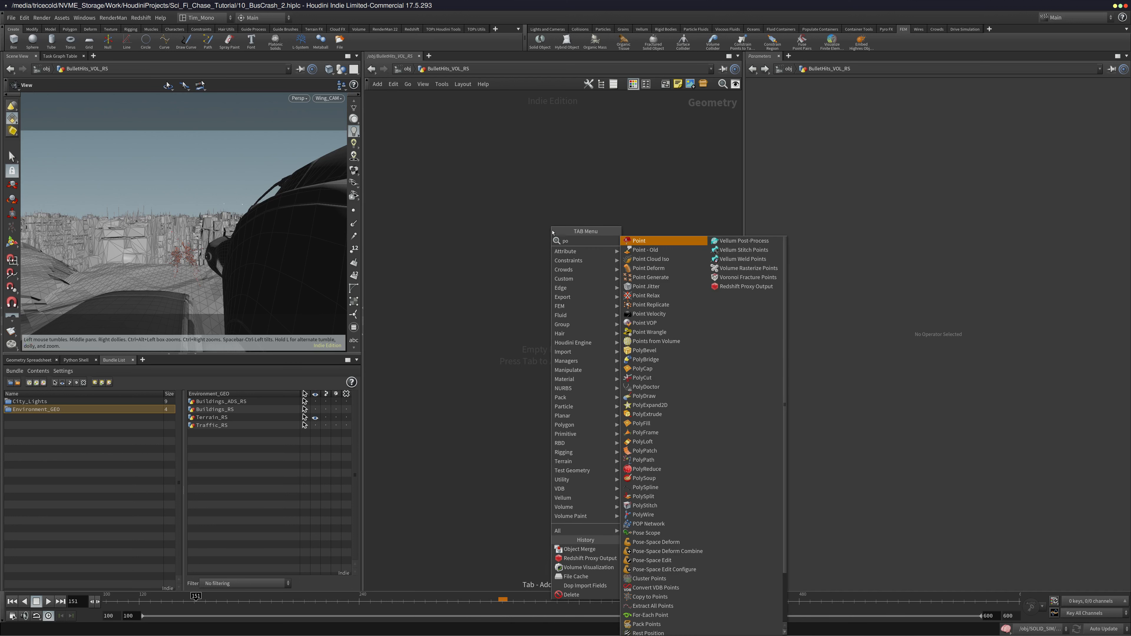
type("intg")
key("Return")
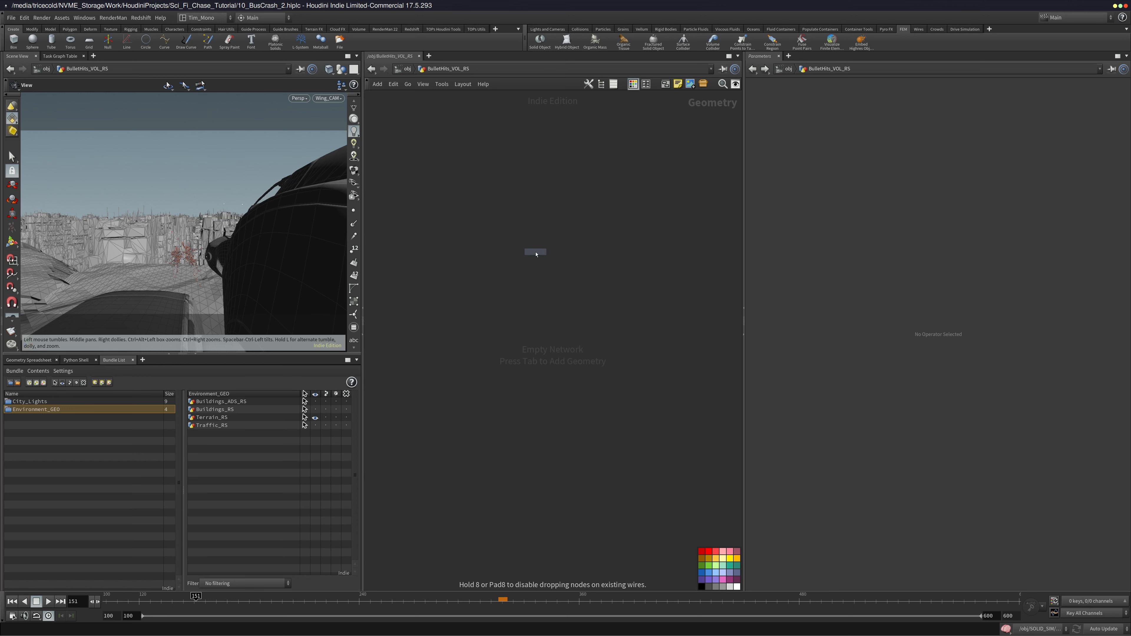
left_click(536, 255)
Set the Point Generate node's Number of Points to 10 and show its data in the Geometry Spreadsheet
double_click(842, 127)
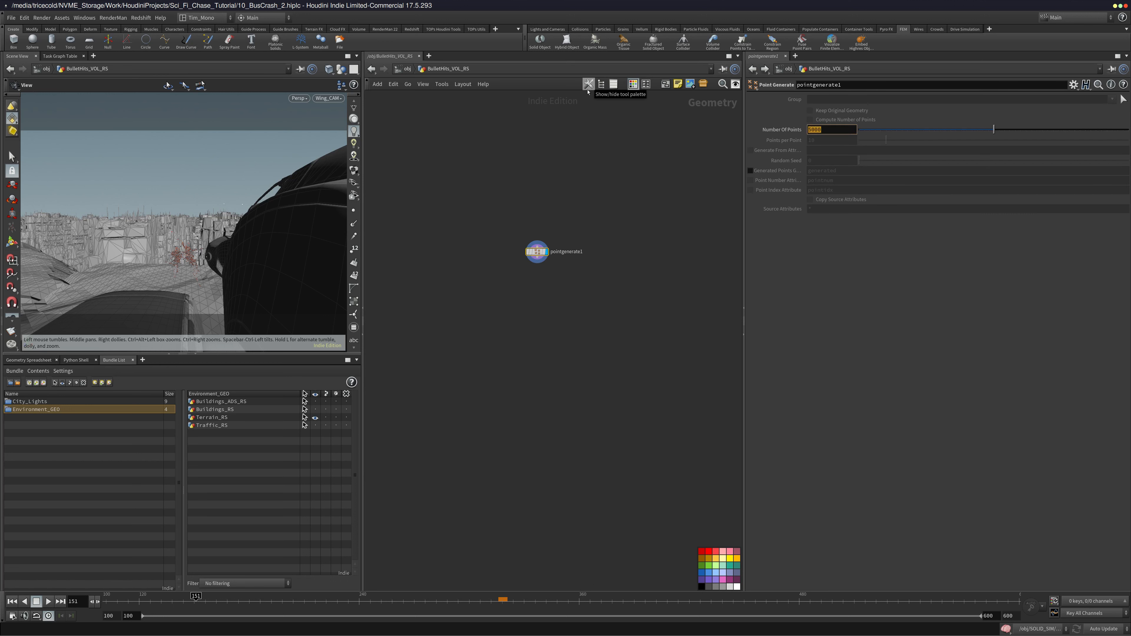
type("10")
key("Return")
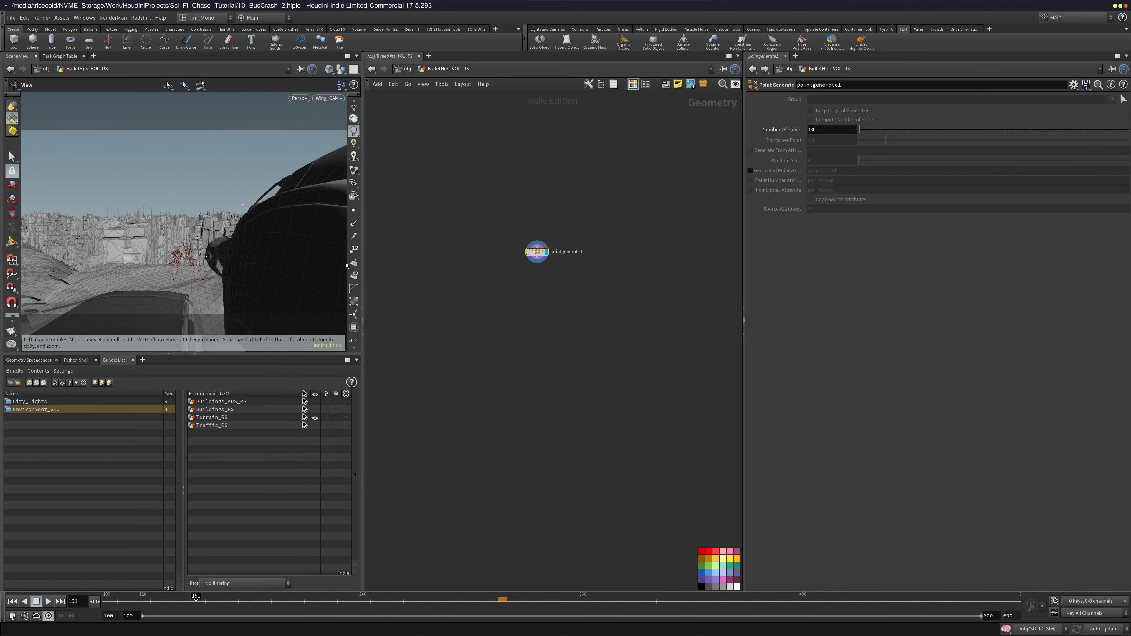
middle_click(537, 252)
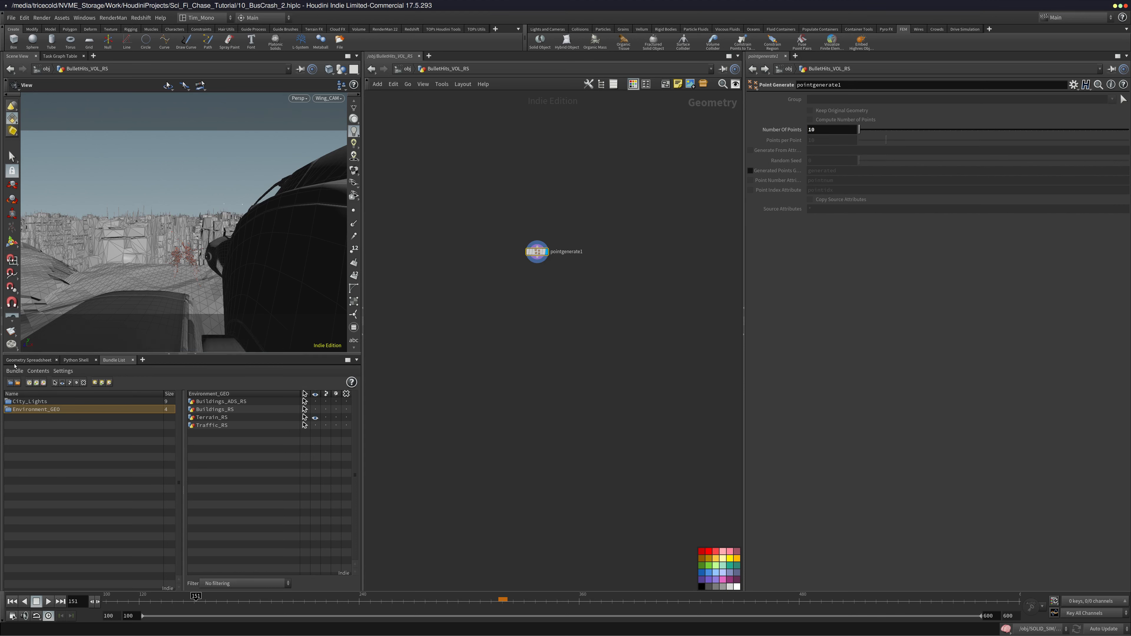
left_click(28, 360)
middle_click(537, 252)
Try feeding the Point Generate node from a new Add node placed above it
left_click_drag(537, 252, 518, 310)
key("Tab")
type("ad")
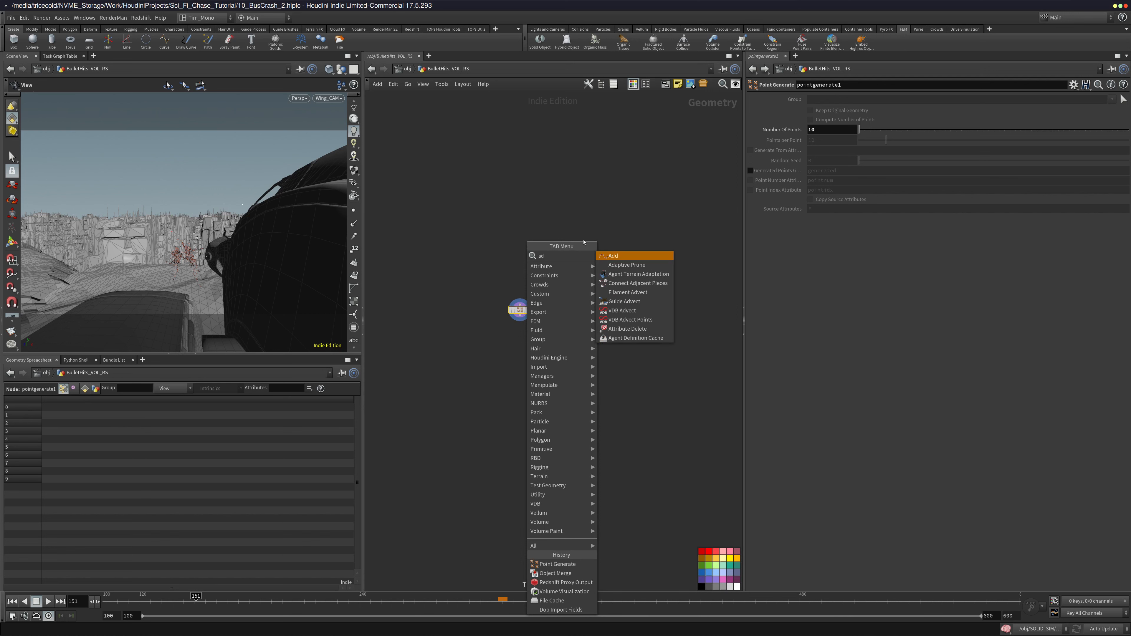
left_click(618, 254)
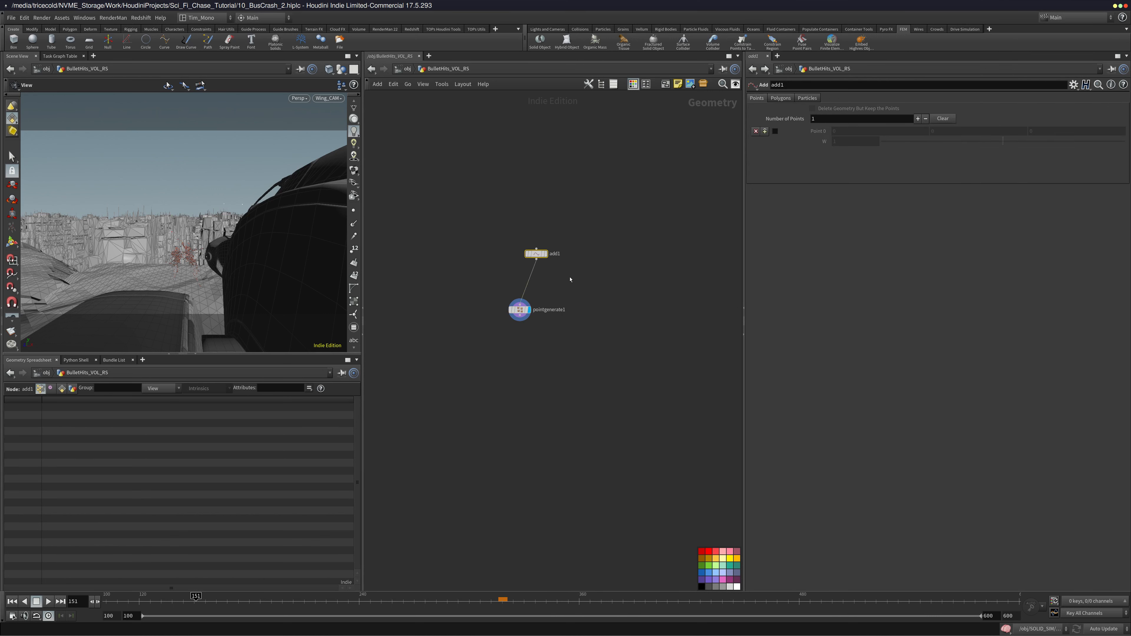
Show the P attribute of the Point Generate node in the Geometry Spreadsheet
left_click(518, 314)
left_click(164, 388)
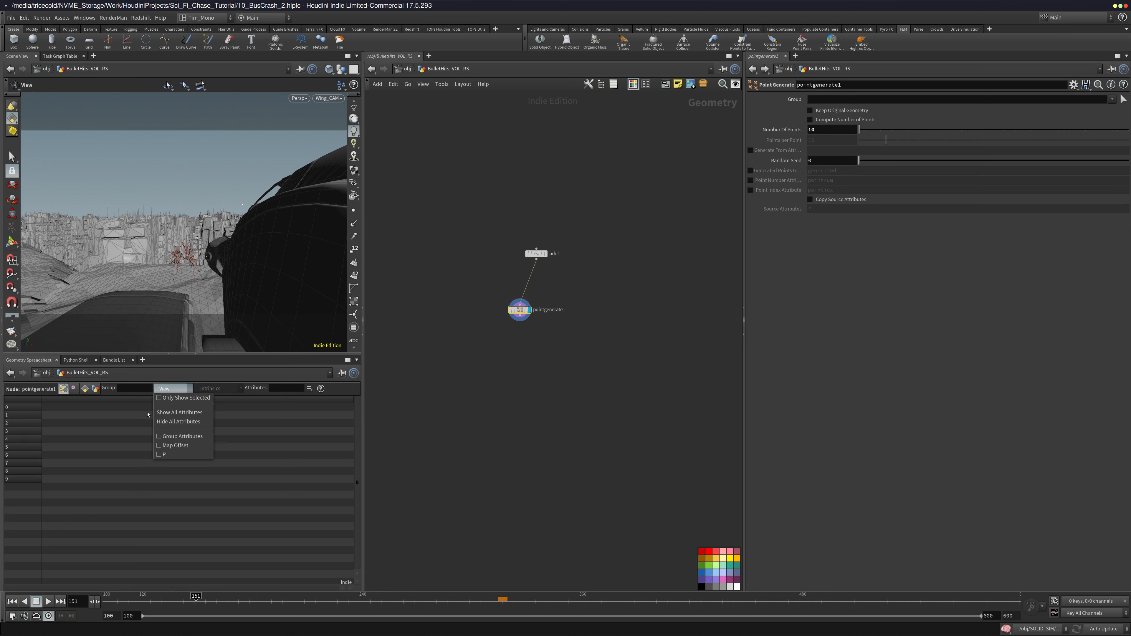
left_click(183, 455)
Delete the Add node above the Point Generate node
left_click_drag(606, 238, 472, 298)
key("Delete")
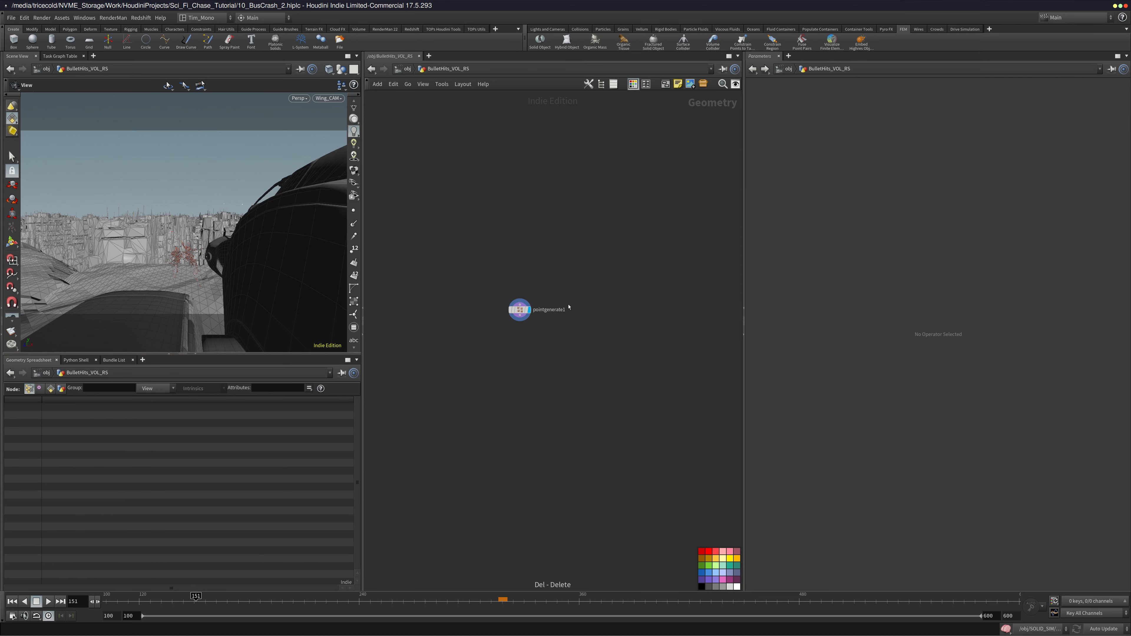
key("Tab")
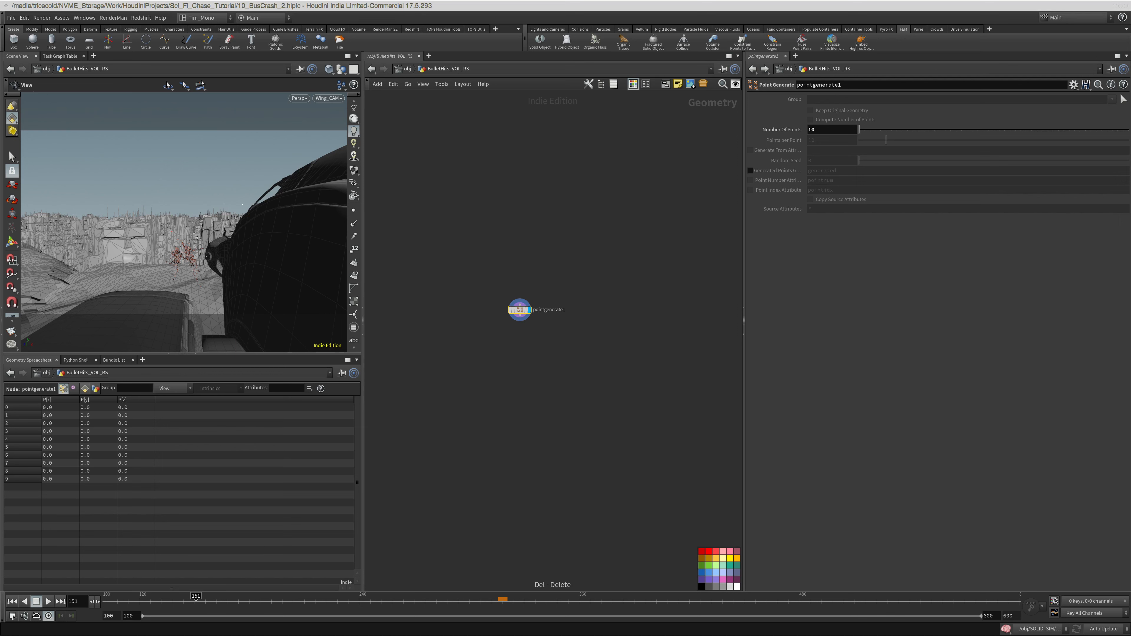
middle_click_drag(530, 384, 492, 344)
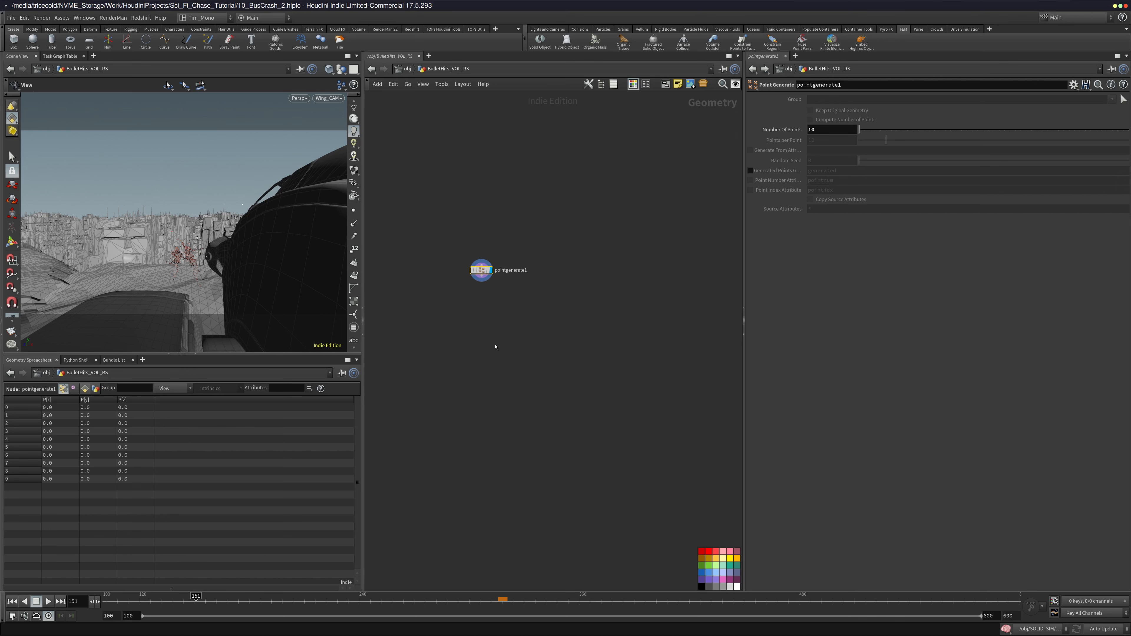
Add an Attribute Wrangle node below the Point Generate node and open its VEXpression for editing
key("Tab")
type("add")
key("Return")
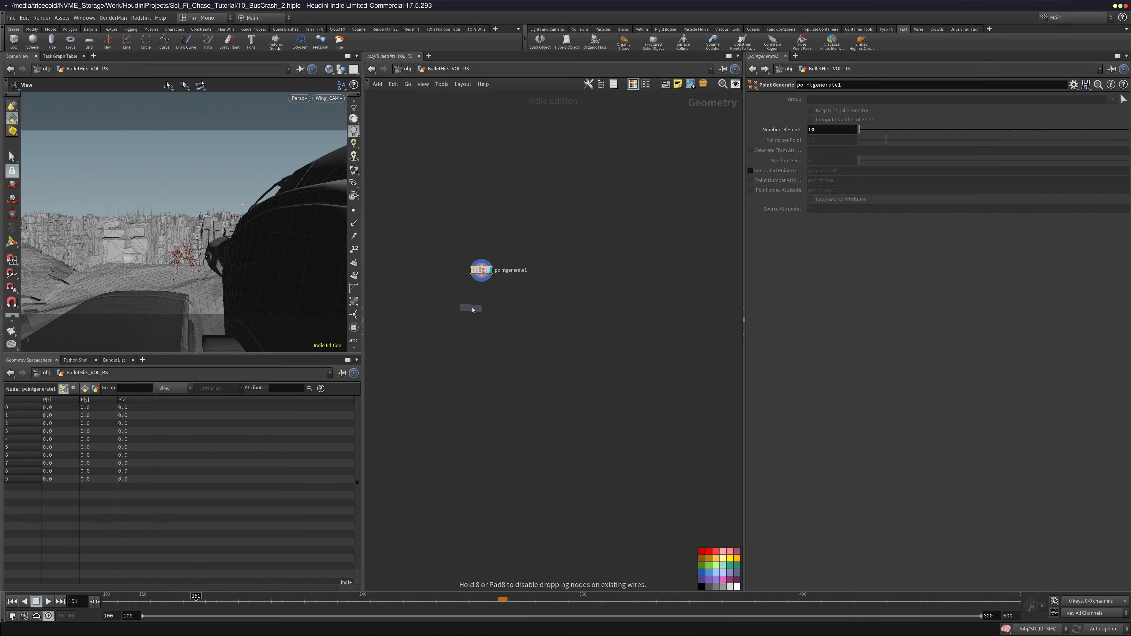
left_click(482, 308)
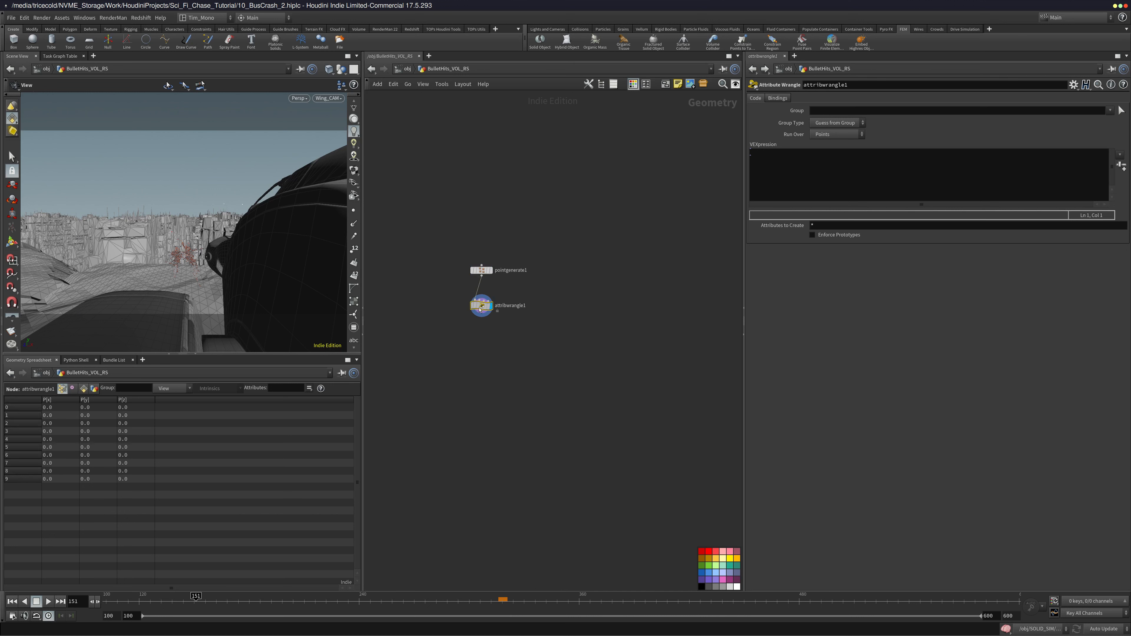
left_click(763, 174)
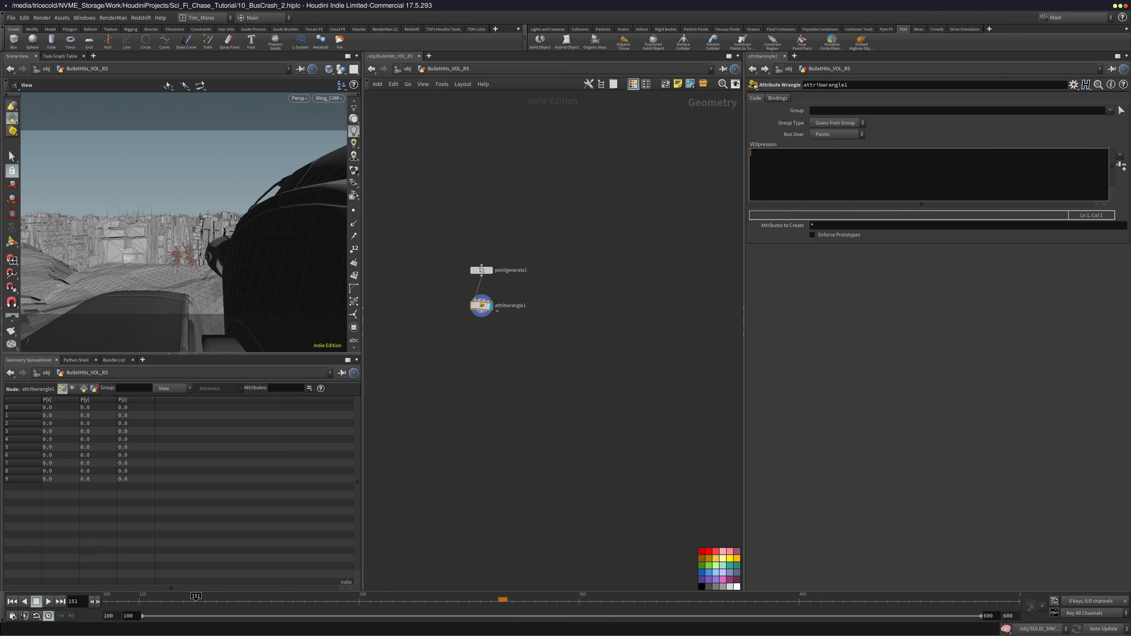
key("alt+e")
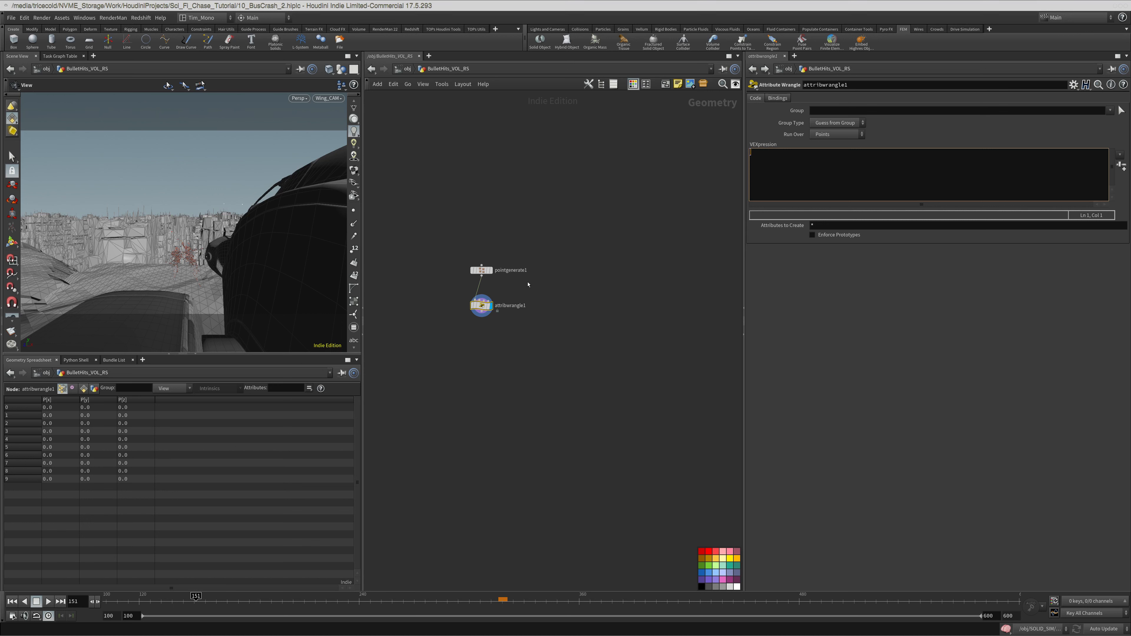
Copy the Output File path of PYRO_WEDGES in Ship_A_PYRO_IMPACT's BakePyroFromHits network and return to the object level
left_click(408, 69)
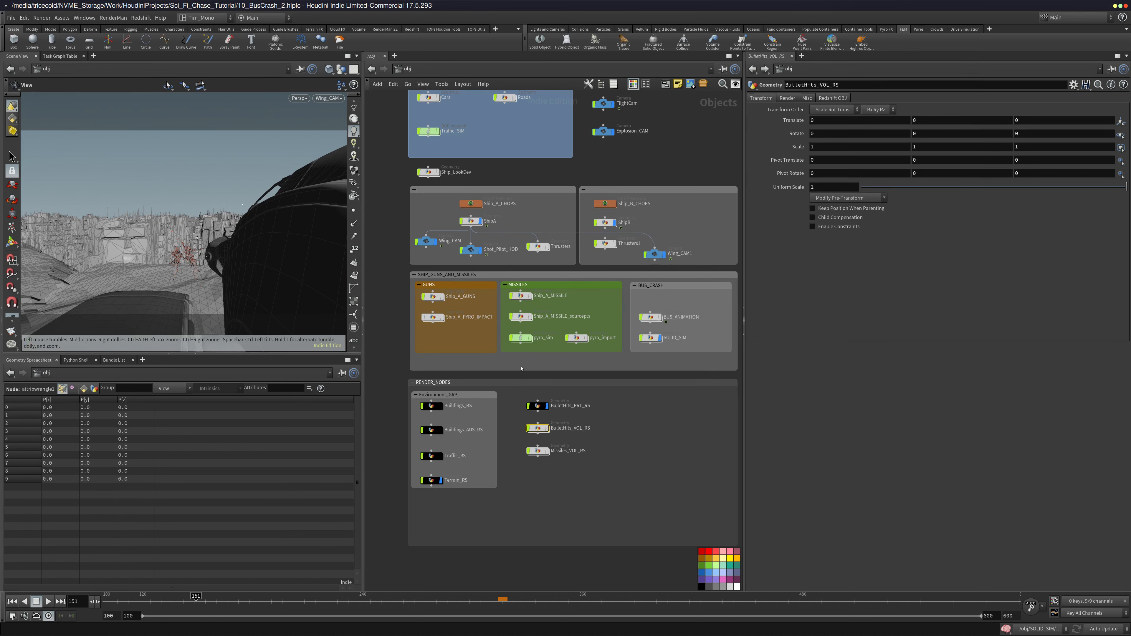
left_click(433, 318)
double_click(433, 318)
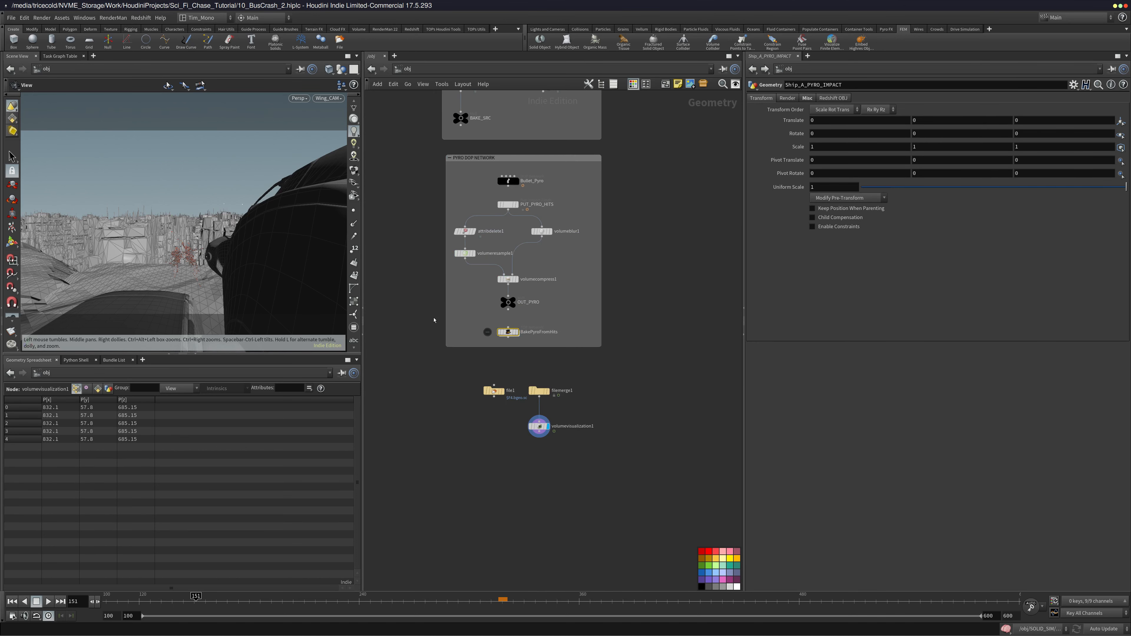
double_click(507, 331)
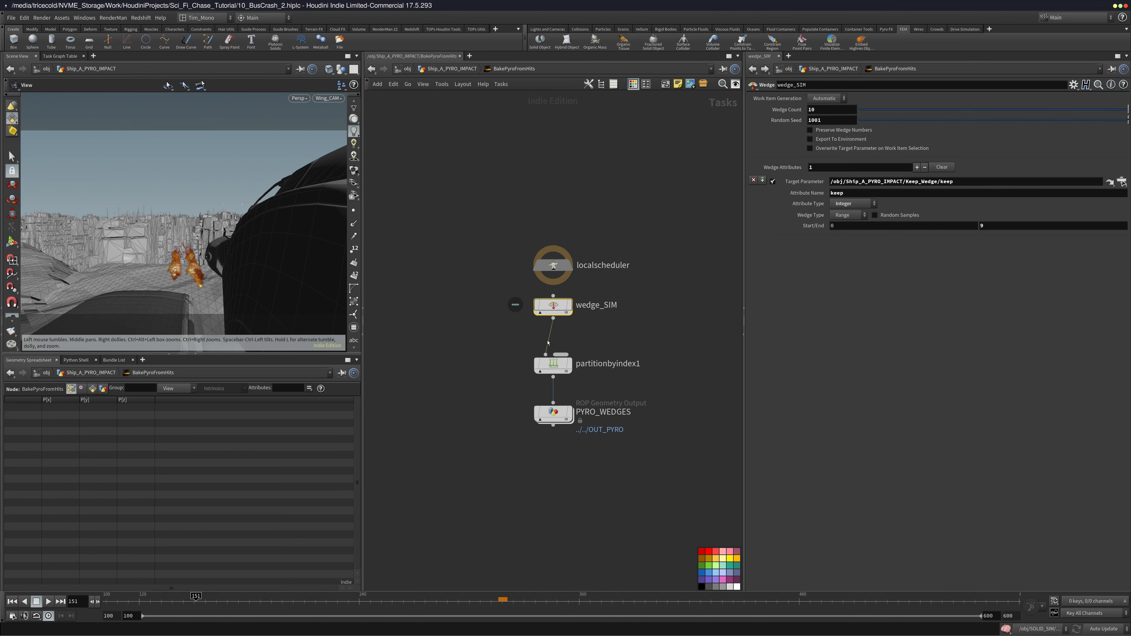
left_click(598, 403)
left_click(767, 99)
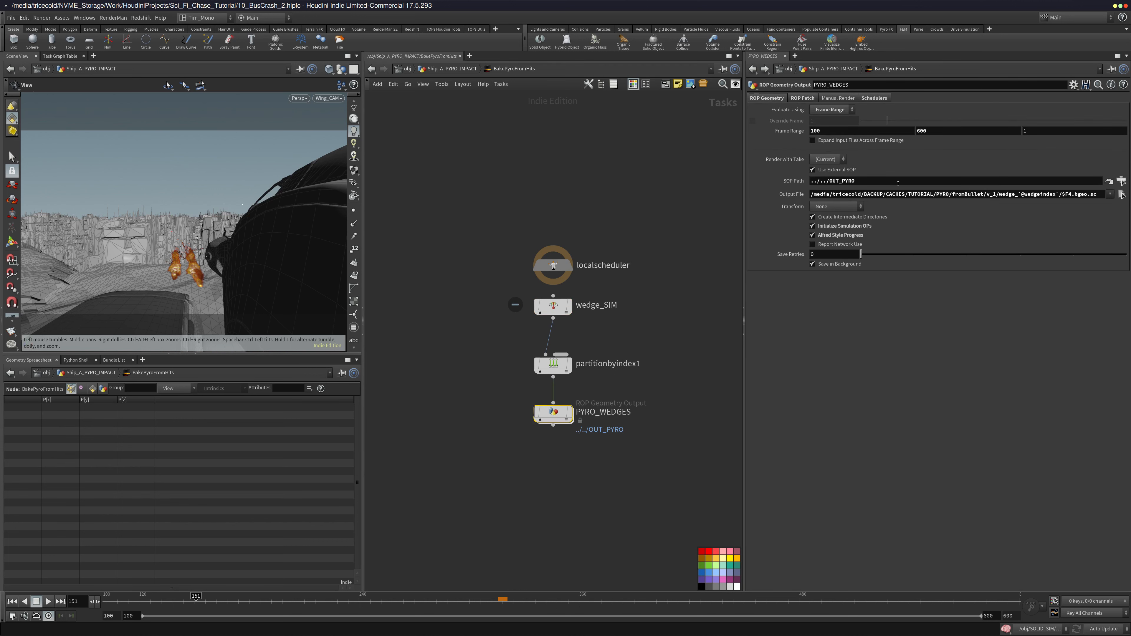
left_click(894, 194)
key("ctrl+c")
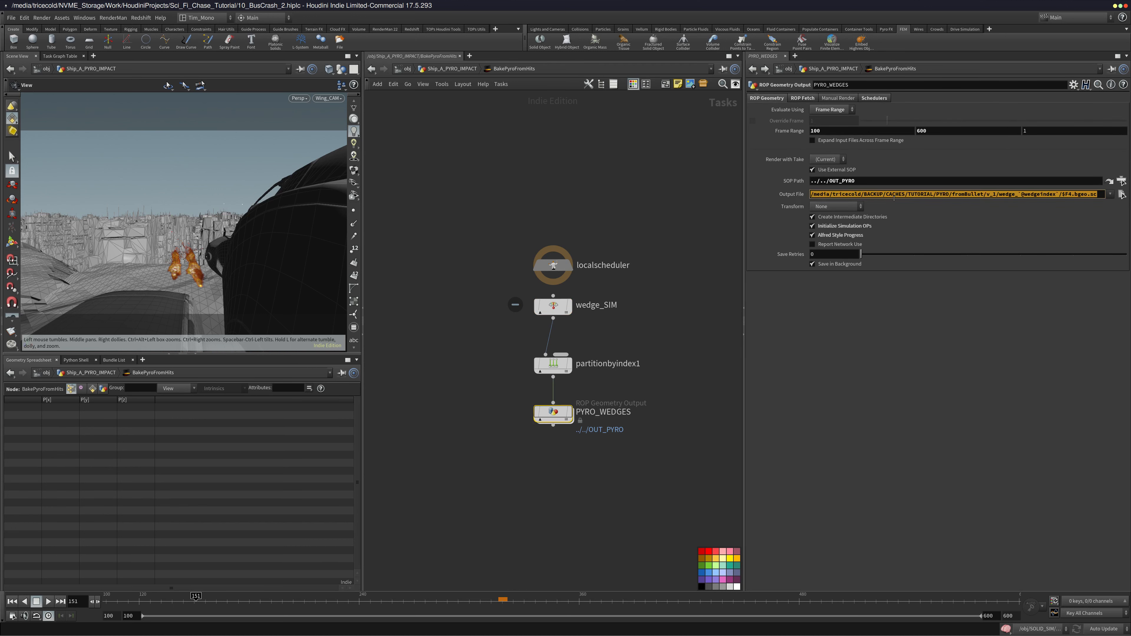
left_click(451, 68)
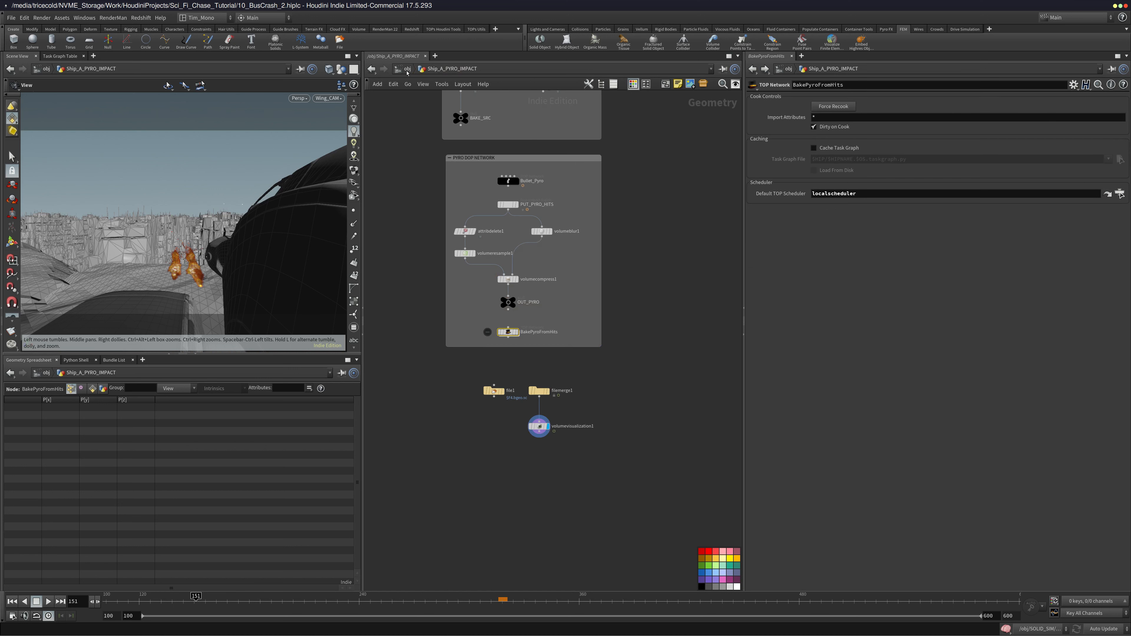
left_click(407, 69)
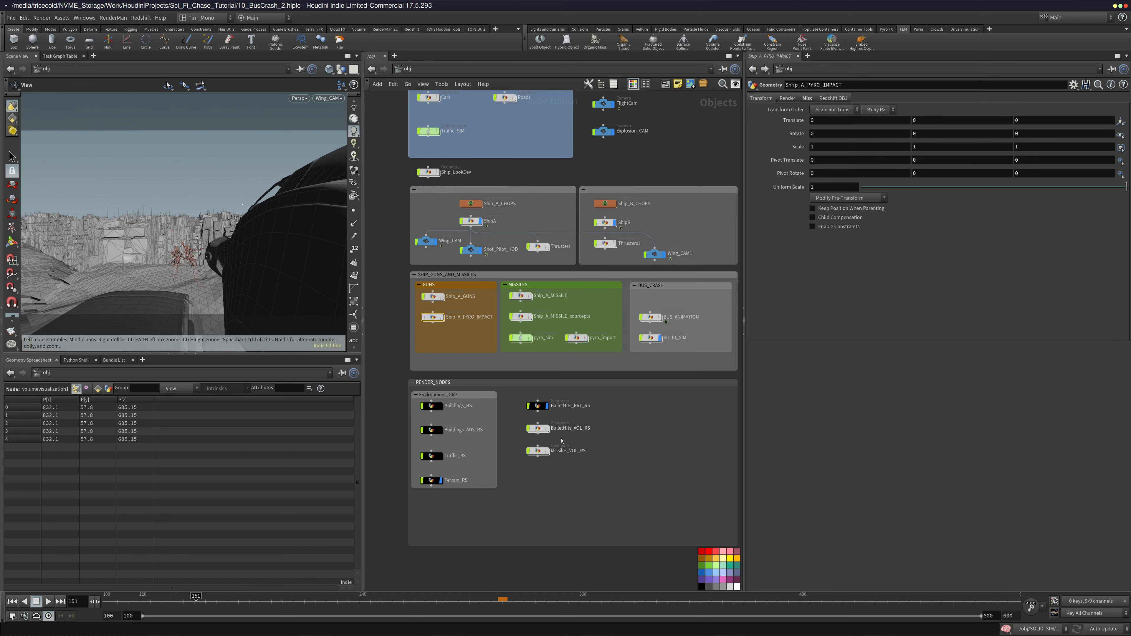
Paste the copied PYRO_WEDGES cache path into the VEXpression of the Attribute Wrangle inside BulletHits_VOL_RS and widen the parameter pane
double_click(541, 432)
left_click(896, 184)
key("ctrl+v")
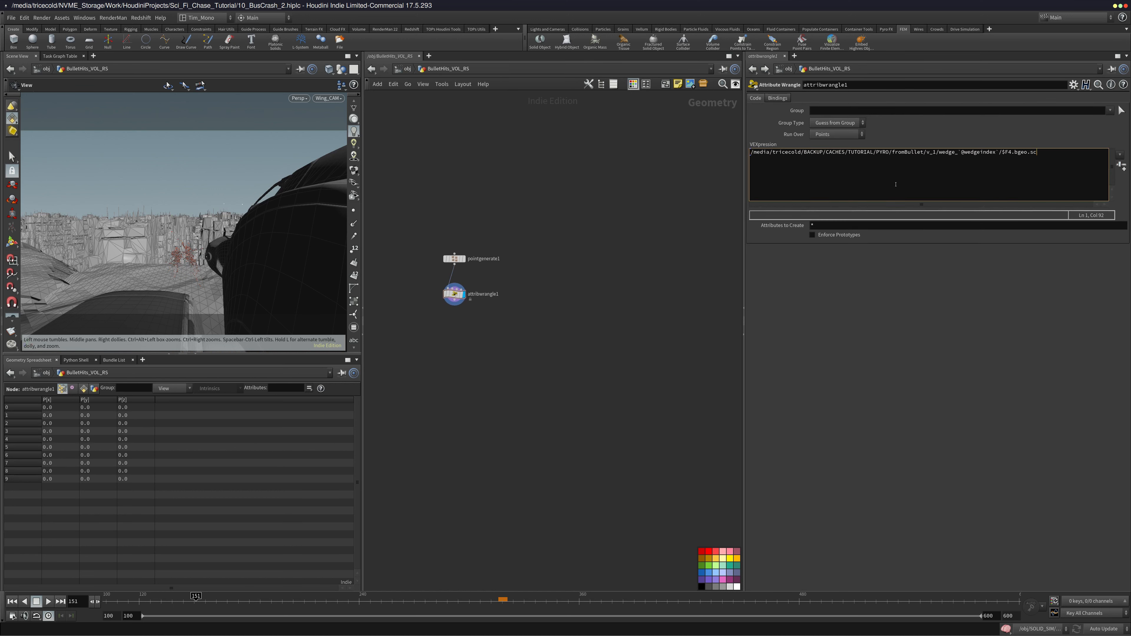
left_click_drag(744, 185, 556, 175)
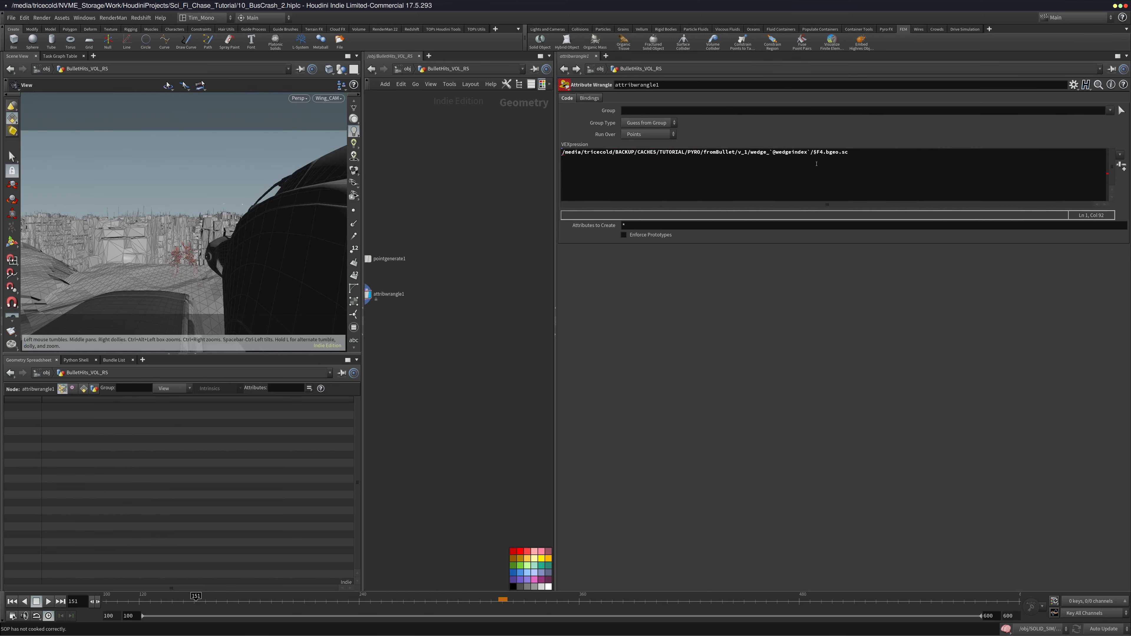
left_click(855, 153)
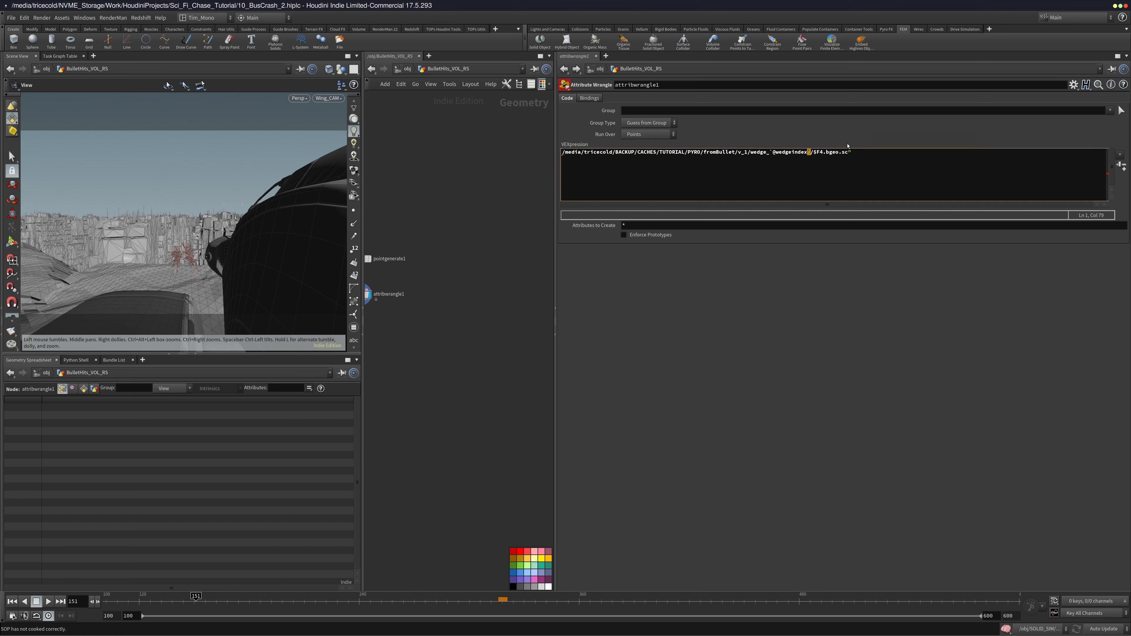
key("shift+Left")
key("shift+Left")
key("shift+Left")
key("shift+Left")
key("shift+Left")
key("shift+Left")
key("shift+Left")
key("shift+Left")
key("shift+Left")
key("shift+Left")
type("%s")
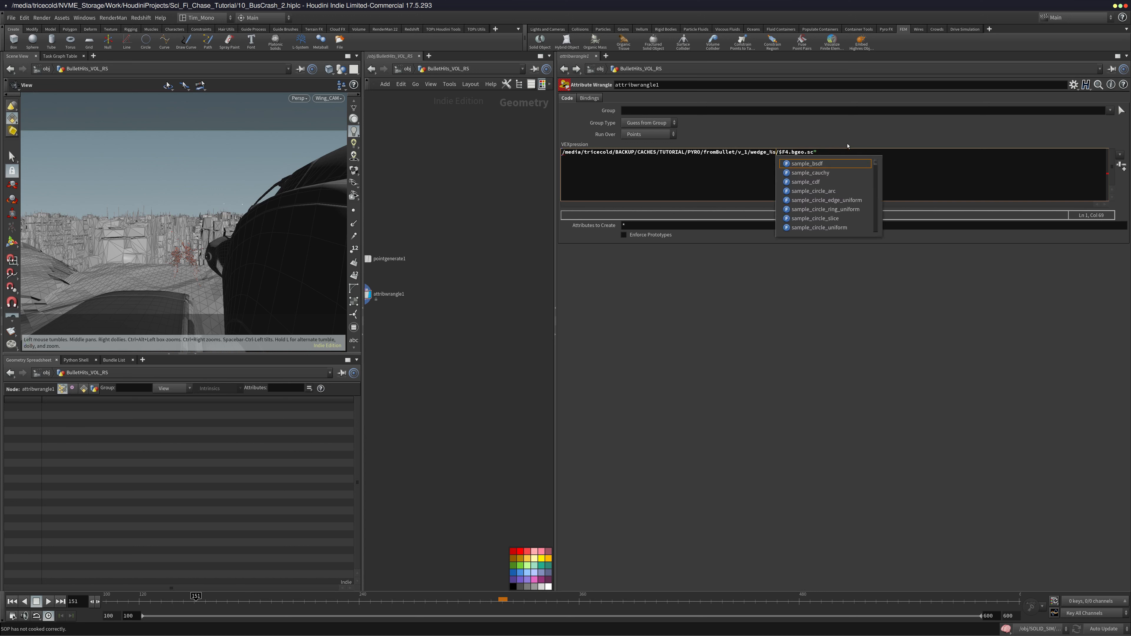
key("Right")
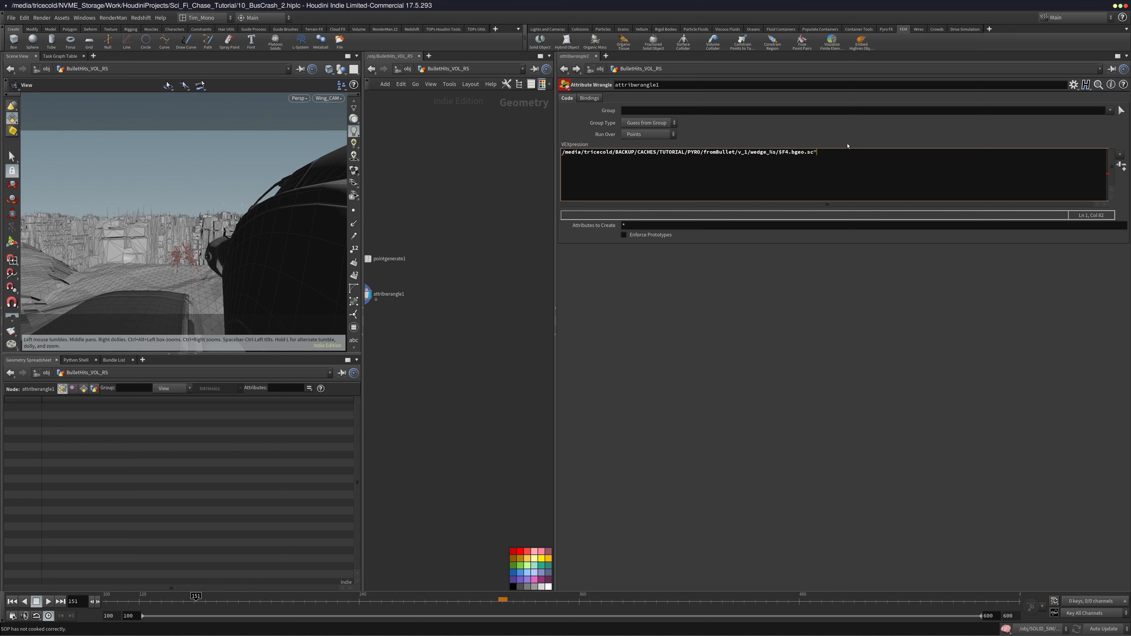
type("ptnum)")
key("Home")
type("s@inst")
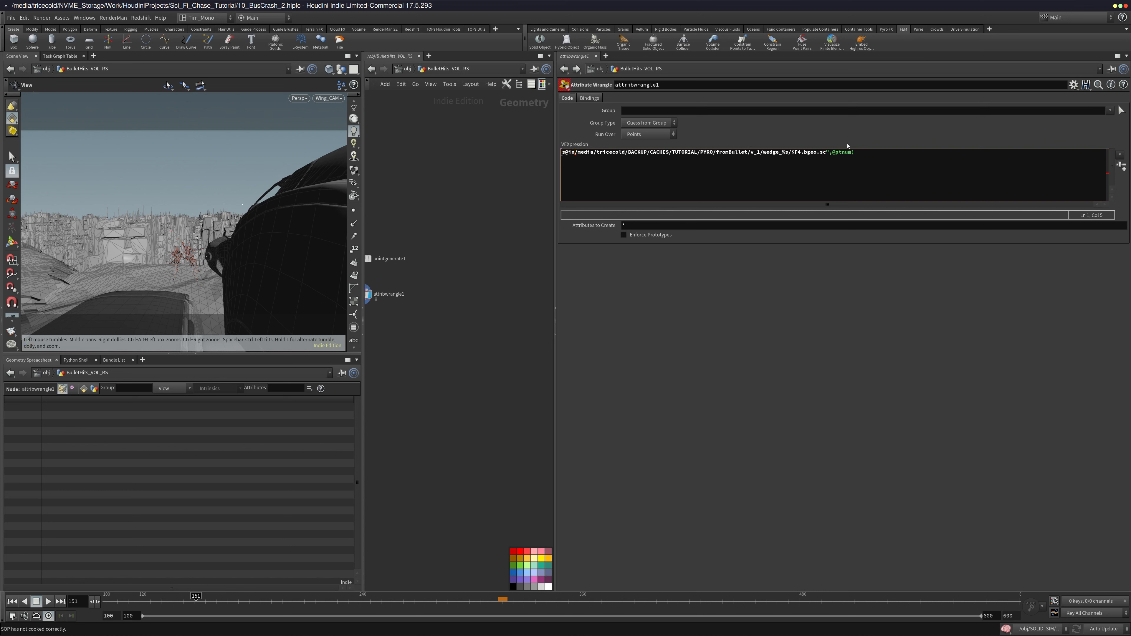
type("ancefi")
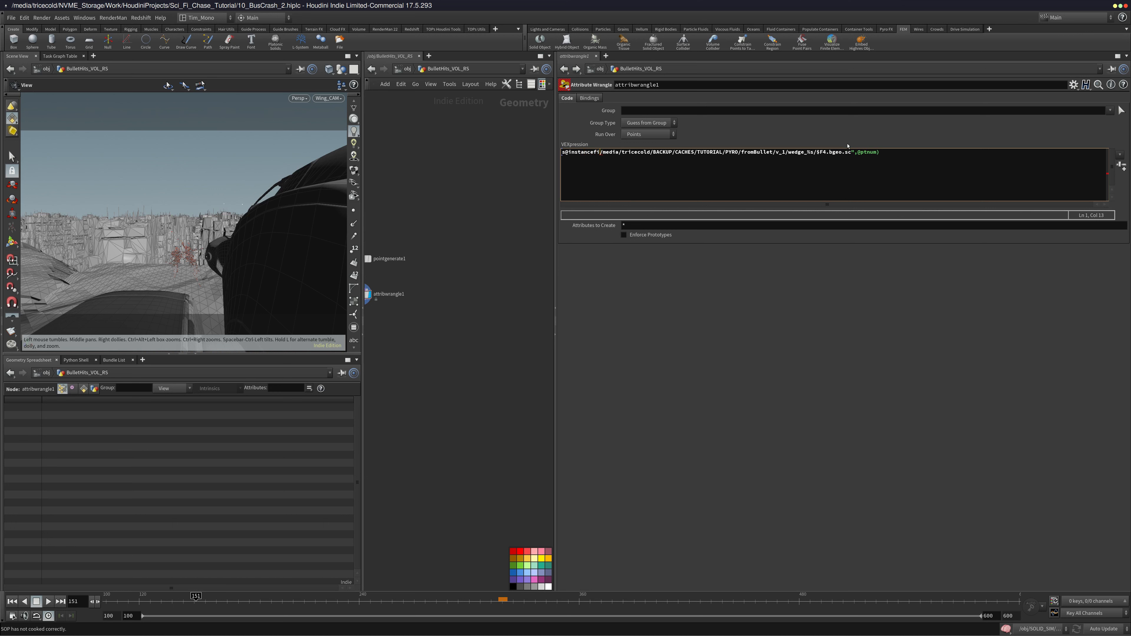
type("le = ")
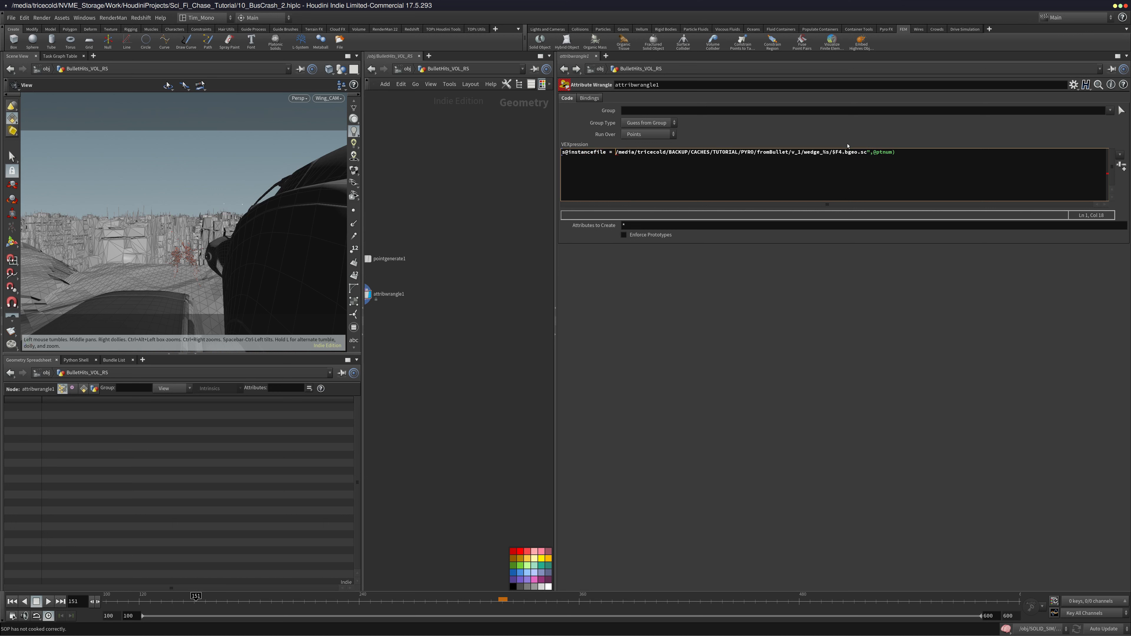
type("sprintf")
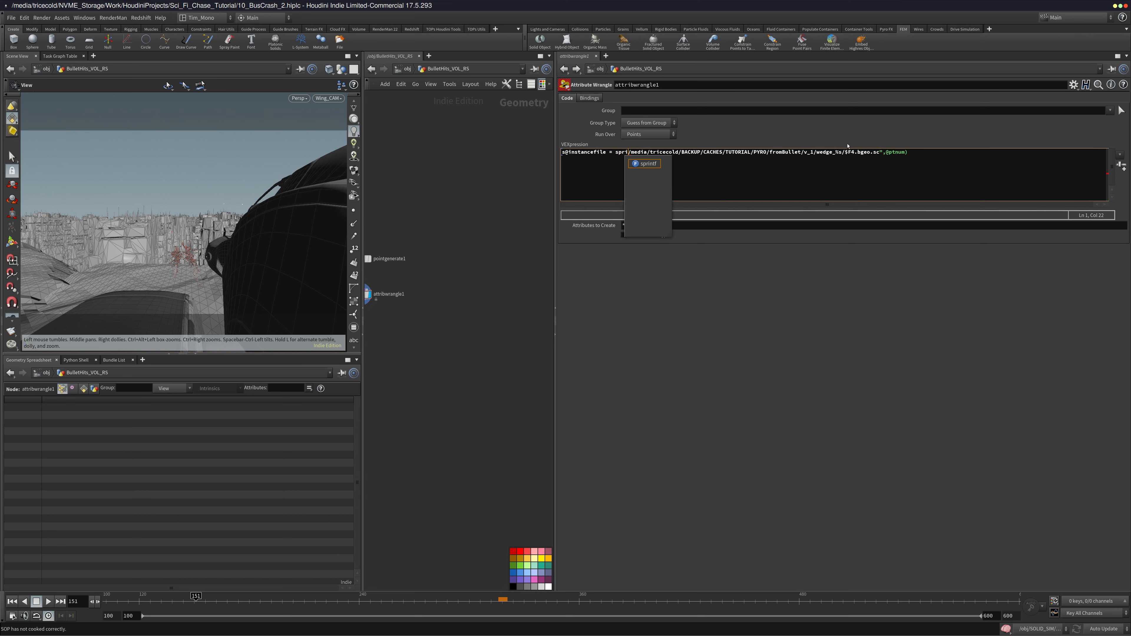
type("(\"")
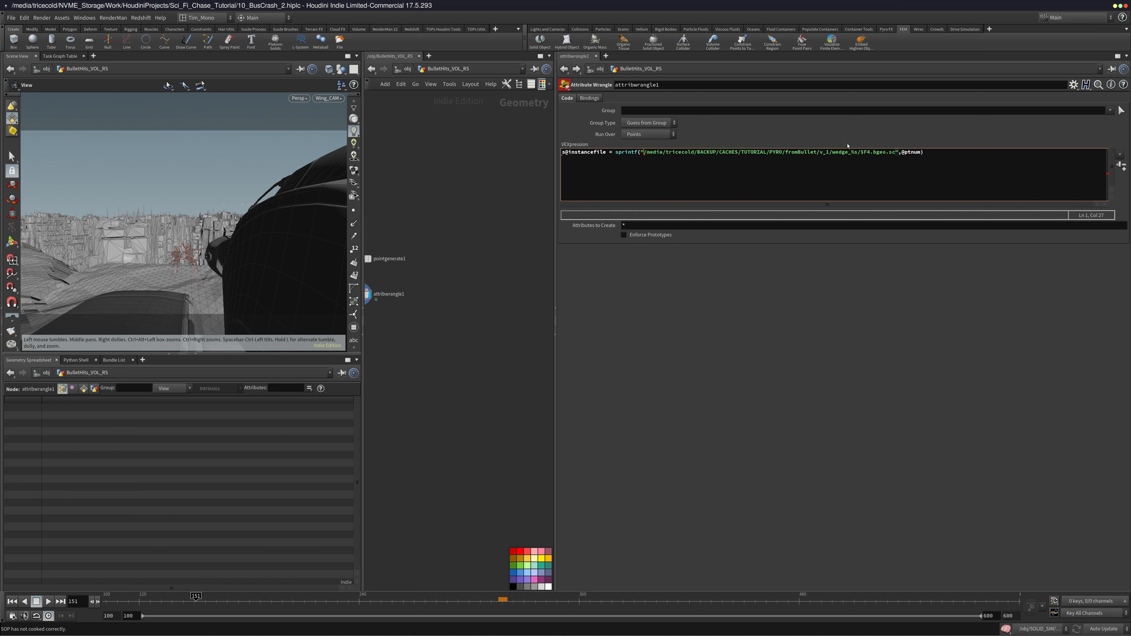
left_click(946, 153)
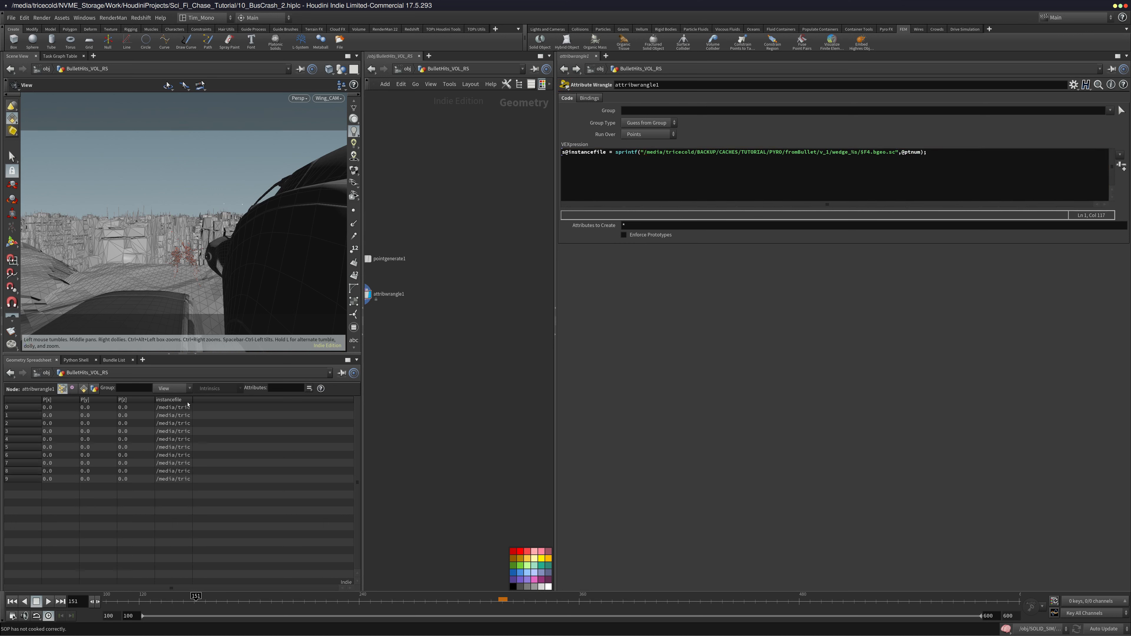
Widen the instancefile column in the Geometry Spreadsheet and inspect the ends of the wedge paths
left_click_drag(195, 399, 570, 447)
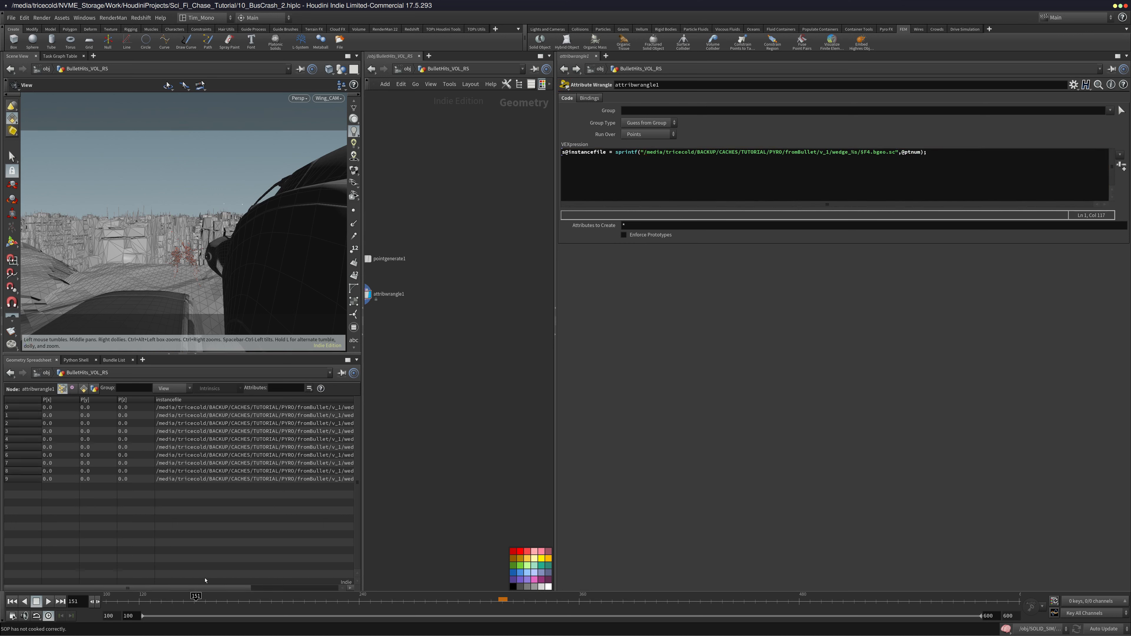
left_click_drag(206, 587, 272, 588)
left_click(252, 447)
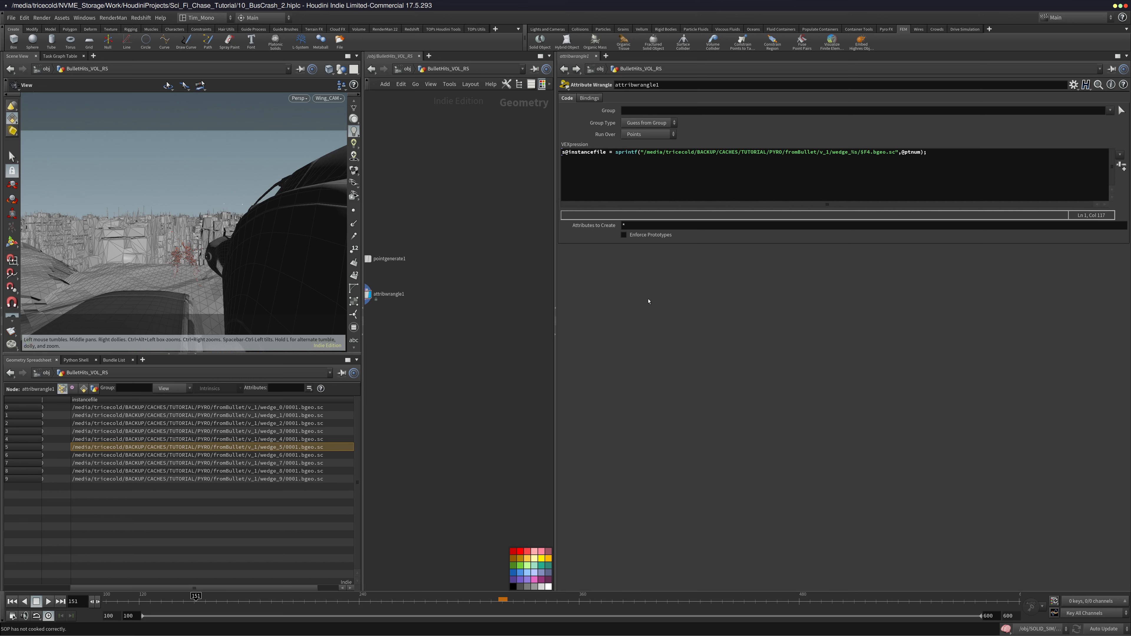
left_click(871, 153)
left_click(922, 152)
mouse_move(872, 153)
left_mouse_down()
mouse_move(859, 153)
mouse_move(869, 152)
left_mouse_up()
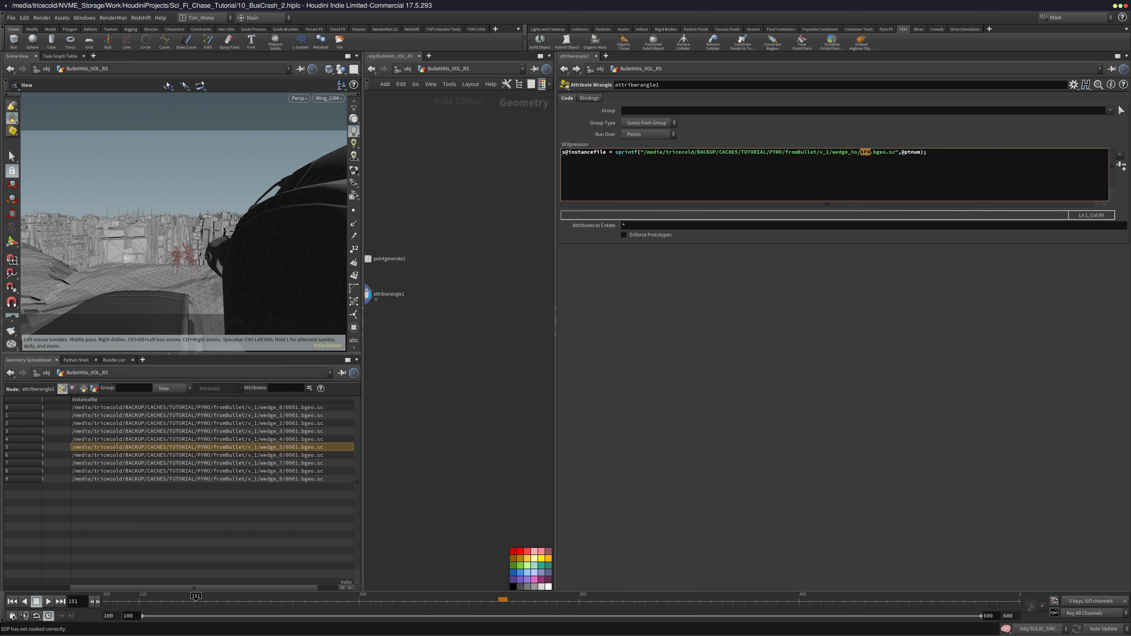
type("%s")
type("@ptnum")
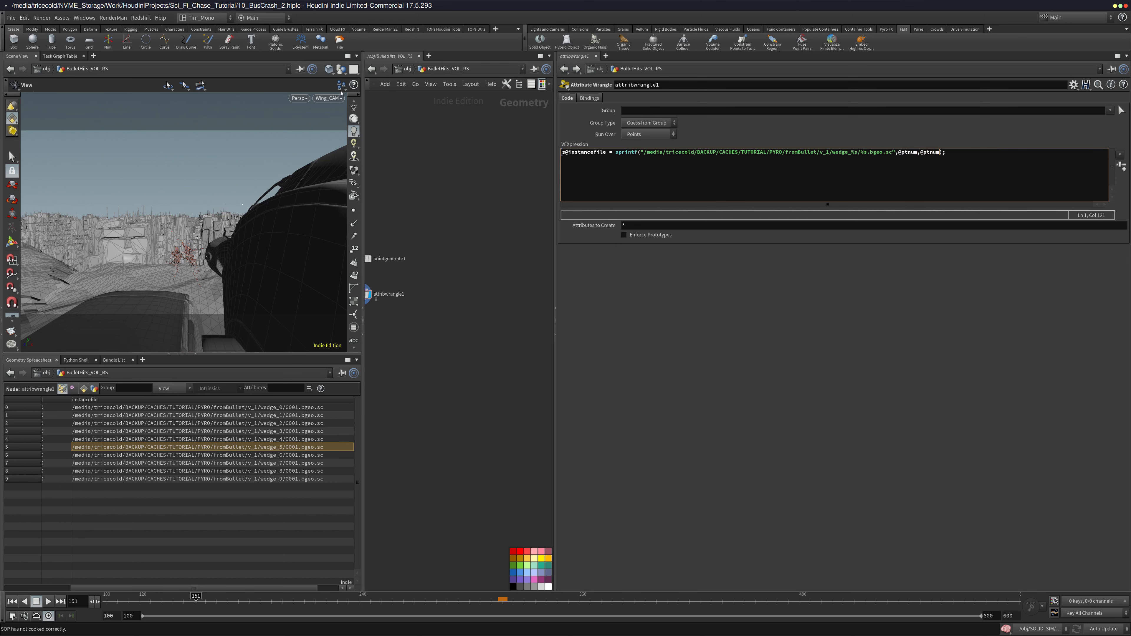
key("BackSpace")
key("BackSpace")
key("BackSpace")
key("BackSpace")
key("BackSpace")
type("Frame")
left_click(484, 220)
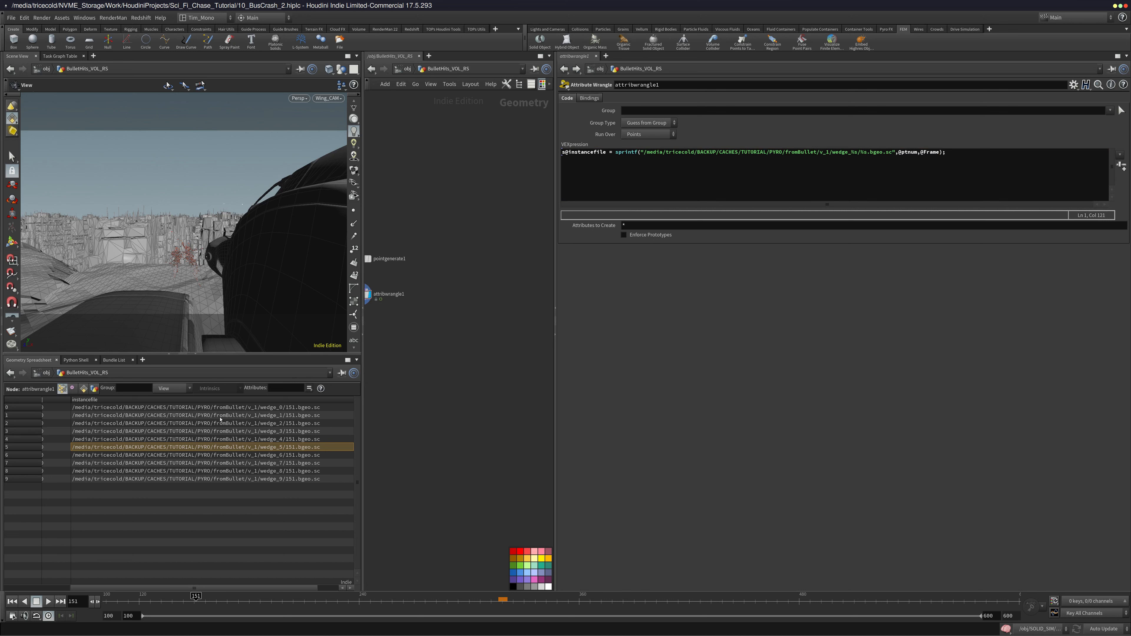
Copy the instancefile path of point 7 from the Geometry Spreadsheet as text
right_click(216, 429)
left_click(197, 464)
right_click(197, 465)
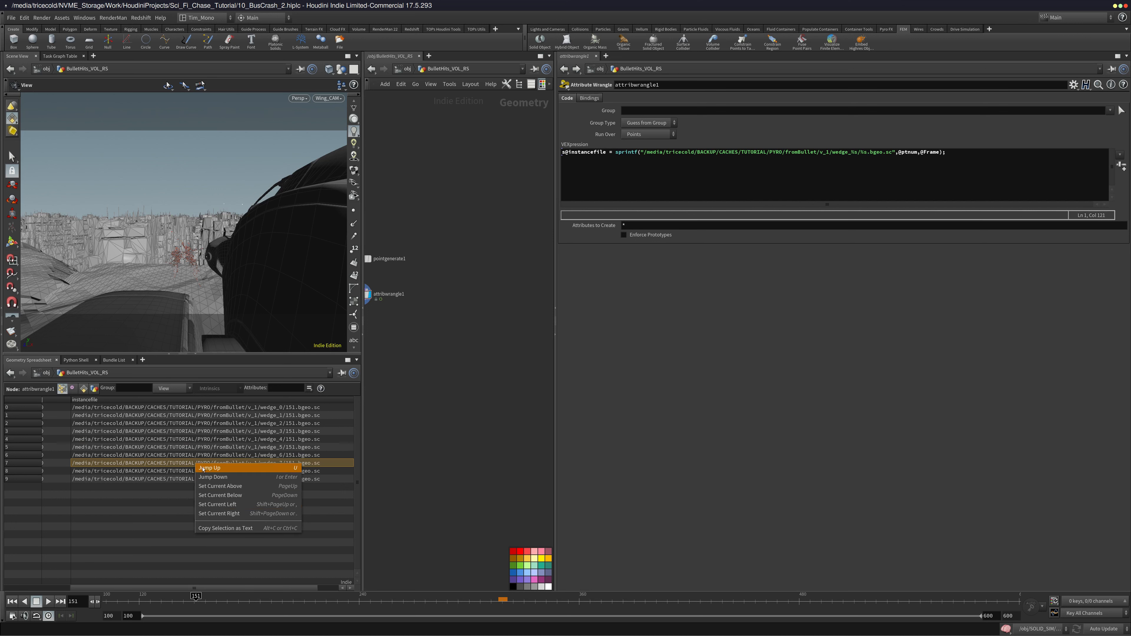
left_click(203, 528)
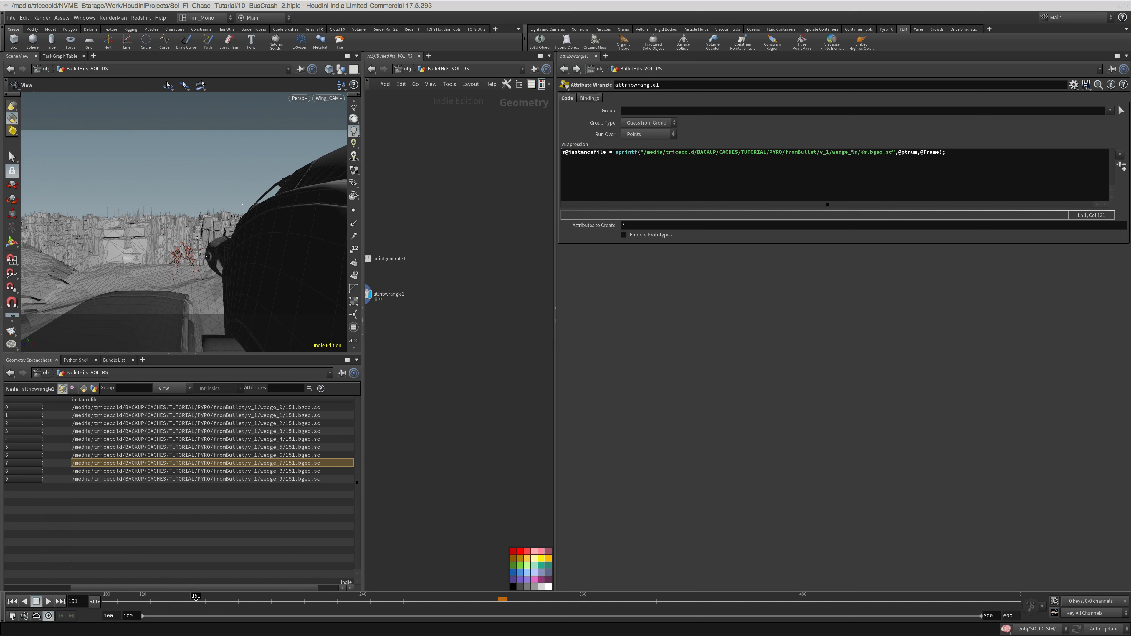
Zero-pad the frame number in the wrangle's file path to four digits by changing its format specifier to %04s
left_click(867, 152)
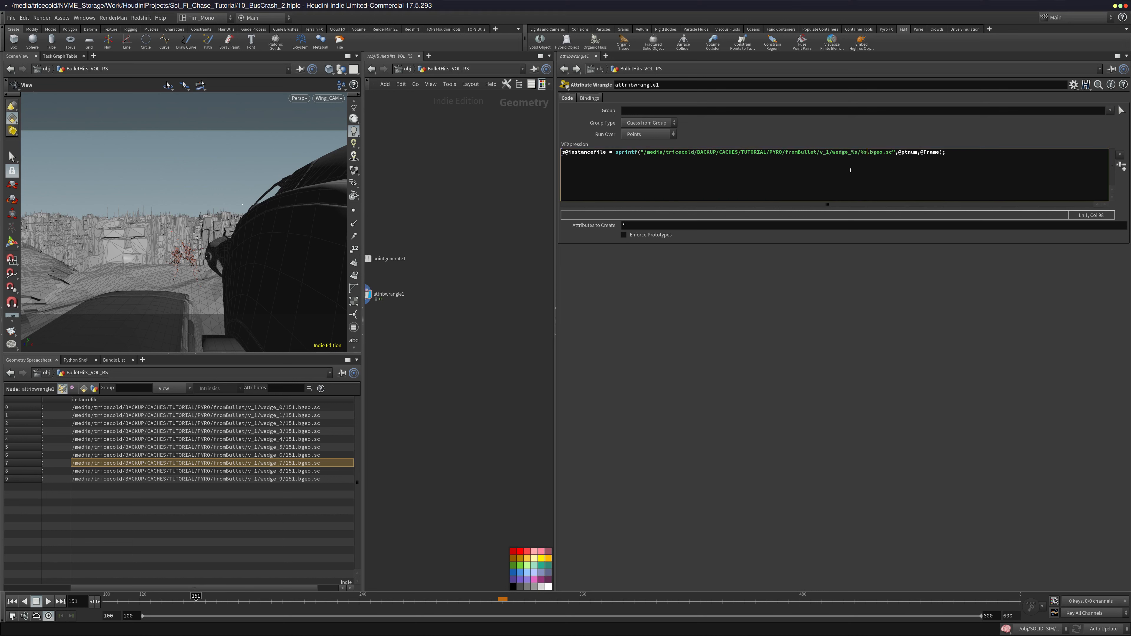
type("4")
key("ctrl+z")
left_click(861, 152)
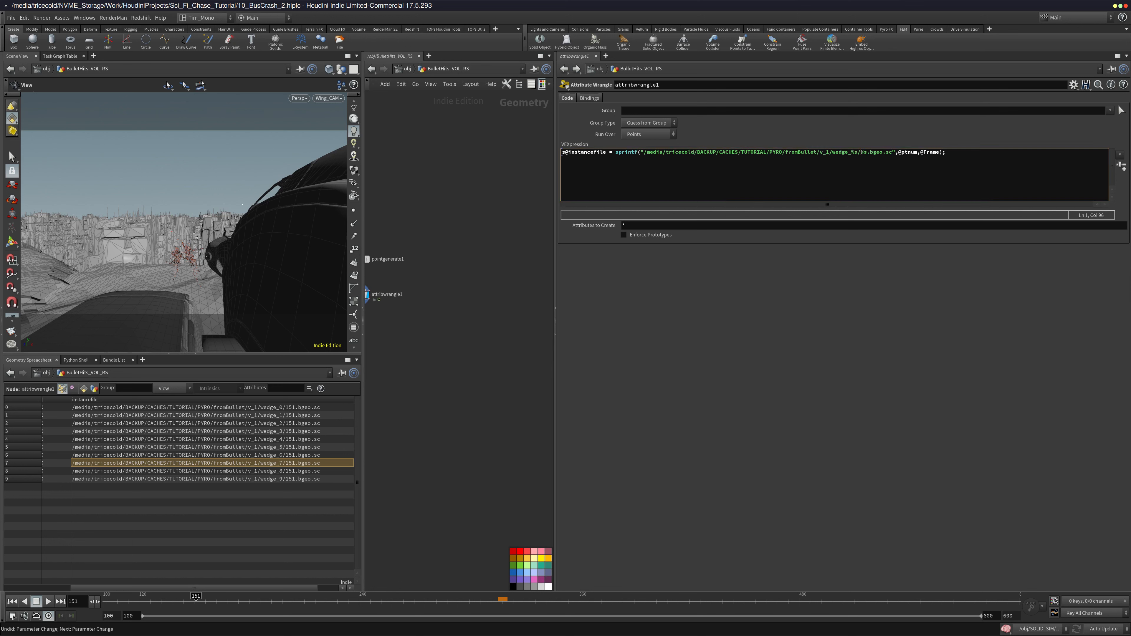
type("04")
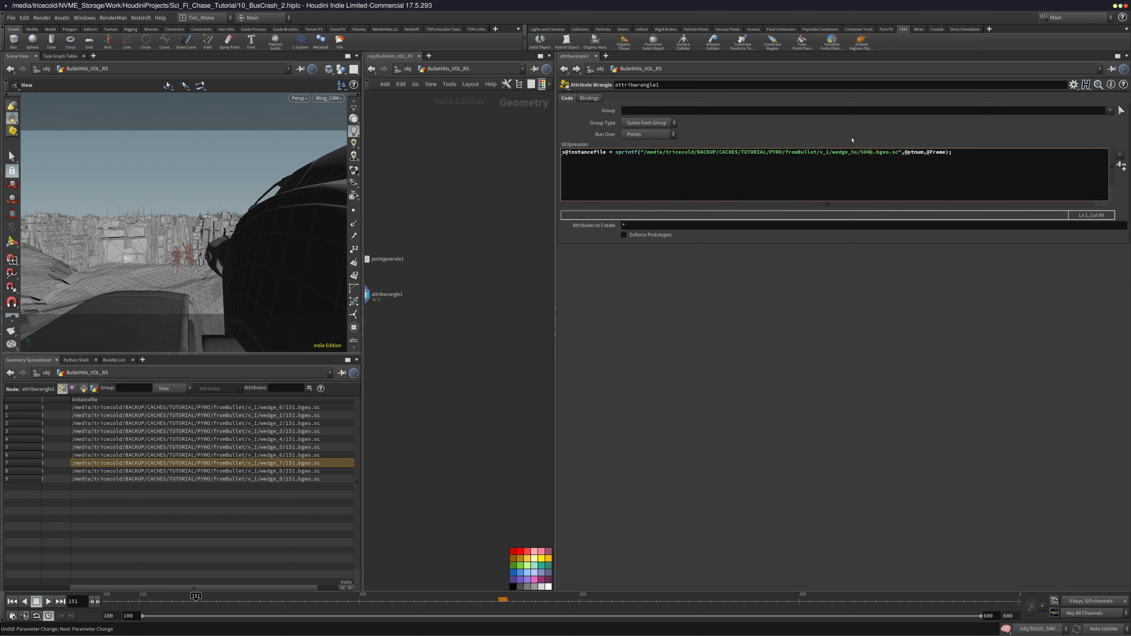
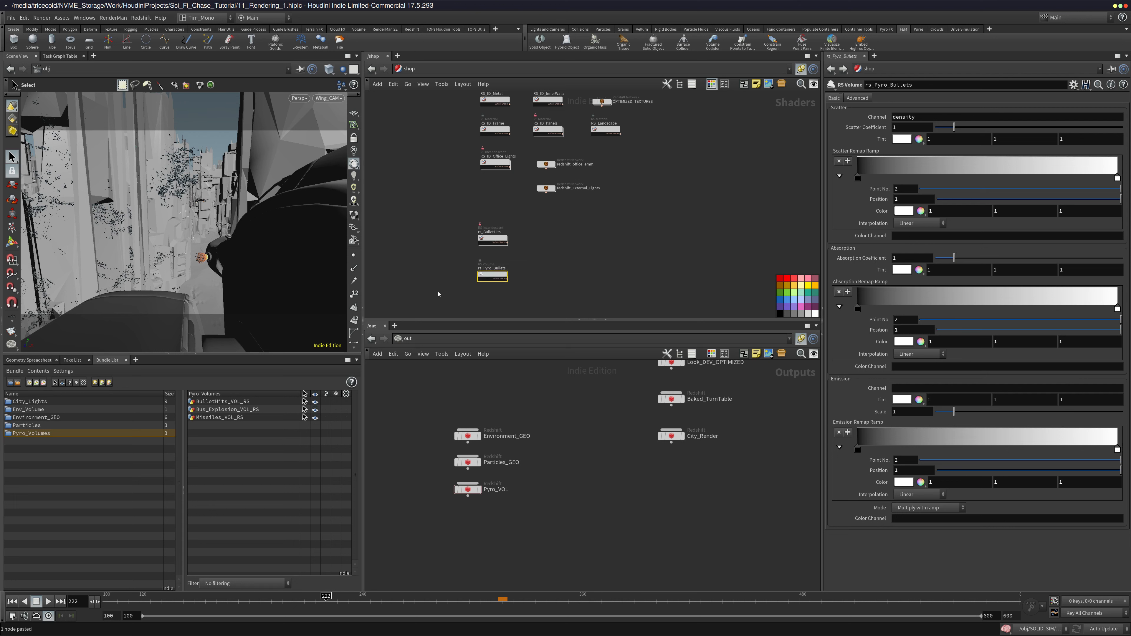
Paste a copy of the rs_Pyro_Bullets volume shader and rename it rs_Pyro_Explosion
key("ctrl+v")
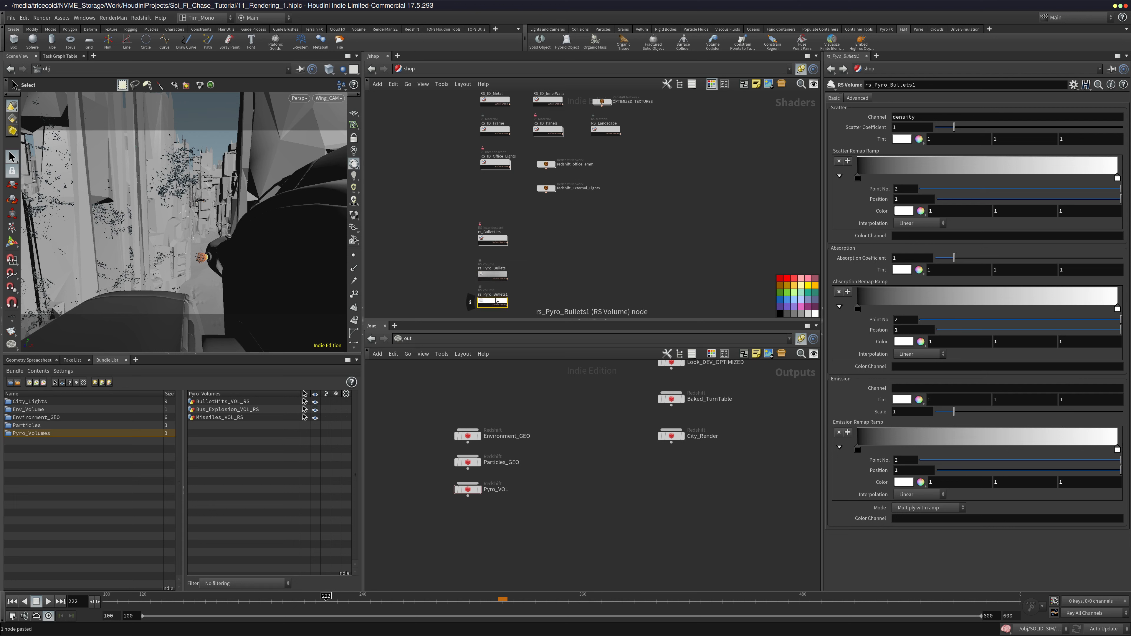
double_click(502, 295)
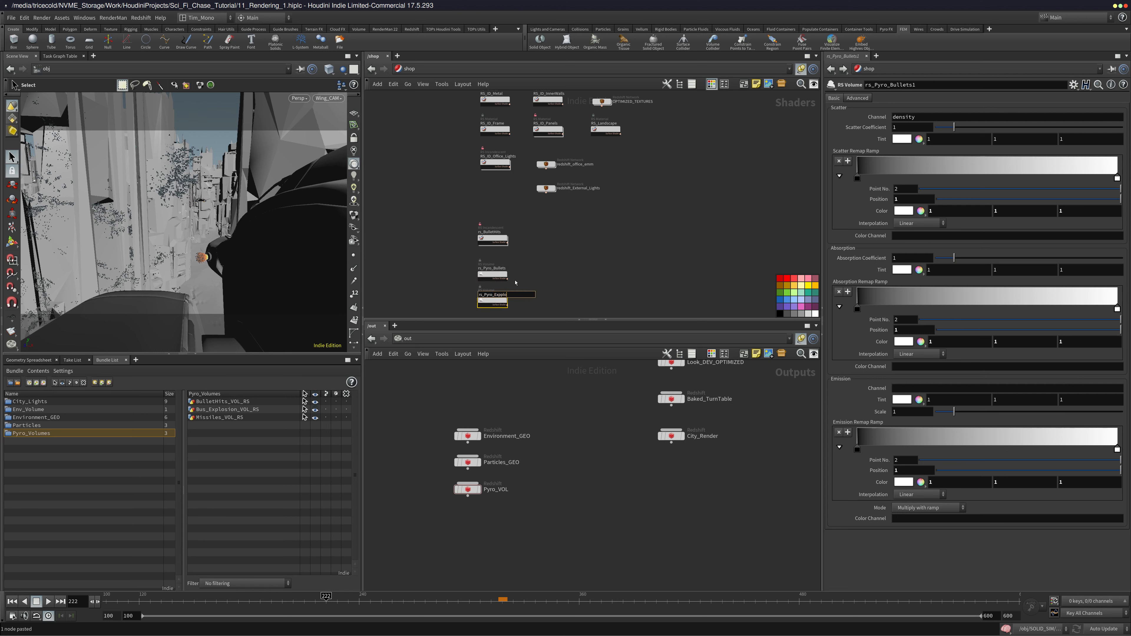
key("Return")
scroll(512, 285, "up", 3)
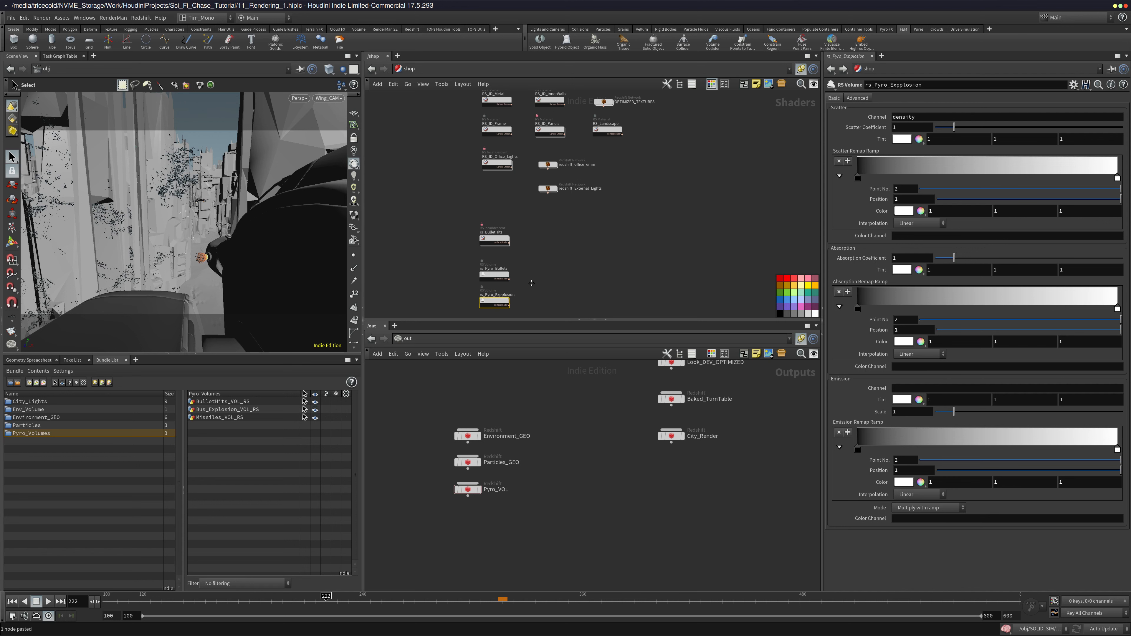
double_click(500, 293)
left_click(501, 294)
key("BackSpace")
key("Return")
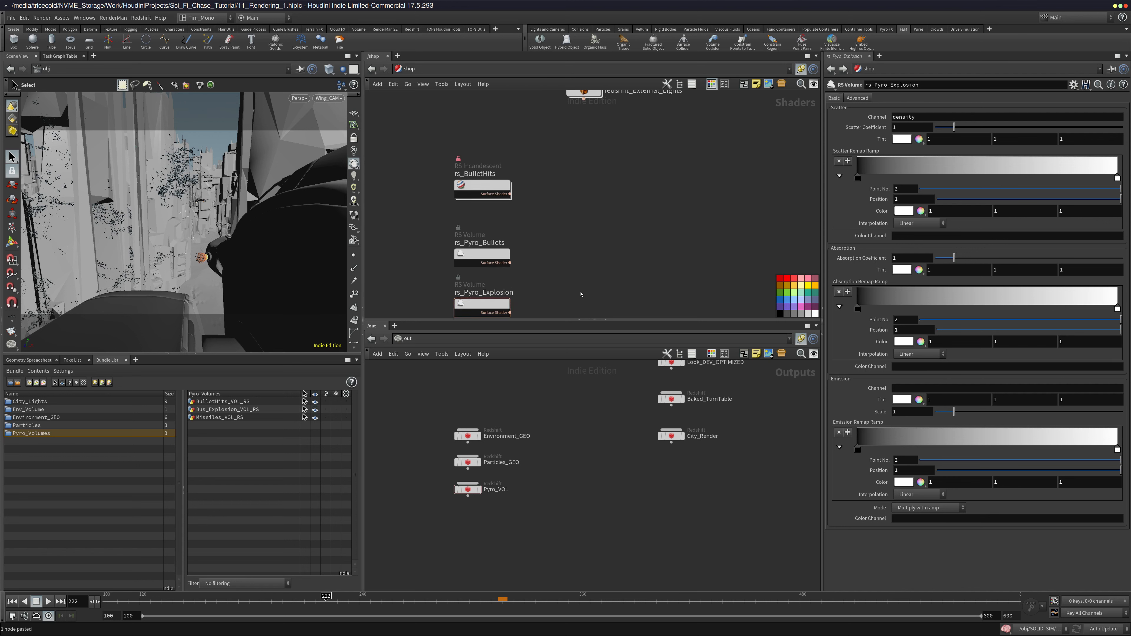
Paste another RS Volume shader copy below rs_Pyro_Explosion and rename it rs_Missile_Trails
middle_click_drag(501, 294, 517, 236)
key("ctrl+v")
left_click_drag(482, 290, 520, 302)
double_click(512, 283)
type("M")
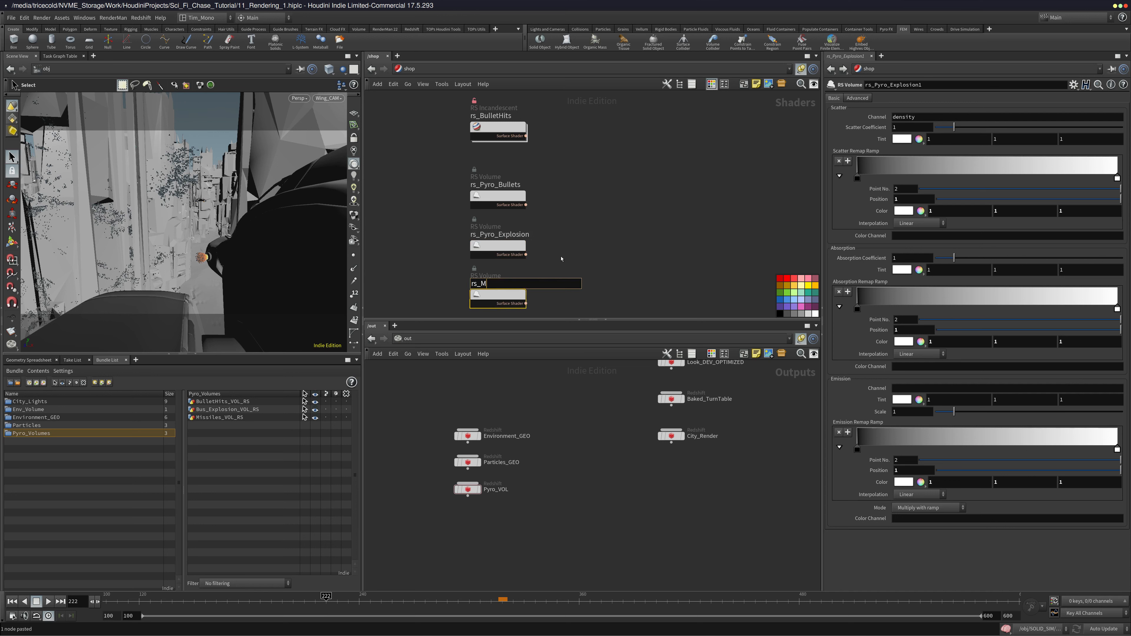
type("issile_Trails")
key("Return")
left_click_drag(601, 198, 483, 163)
Switch the Outputs network to the object level and select BulletHits_VOL_RS in the FX_PRT_and_VOL group
left_click(443, 338)
left_click(457, 384)
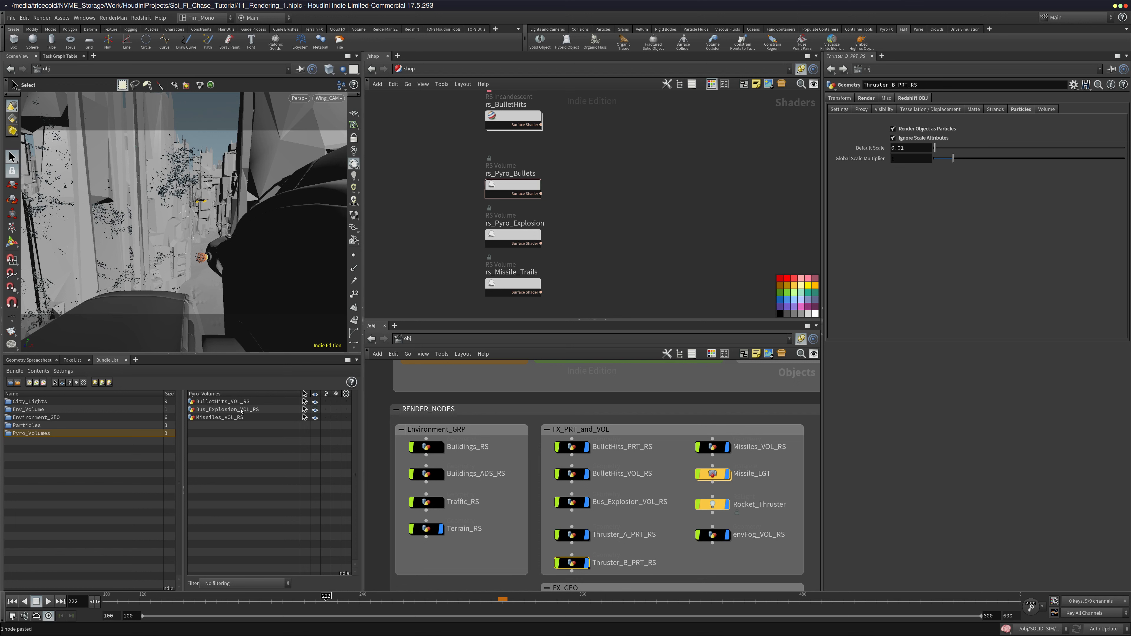
middle_click_drag(495, 494, 501, 452)
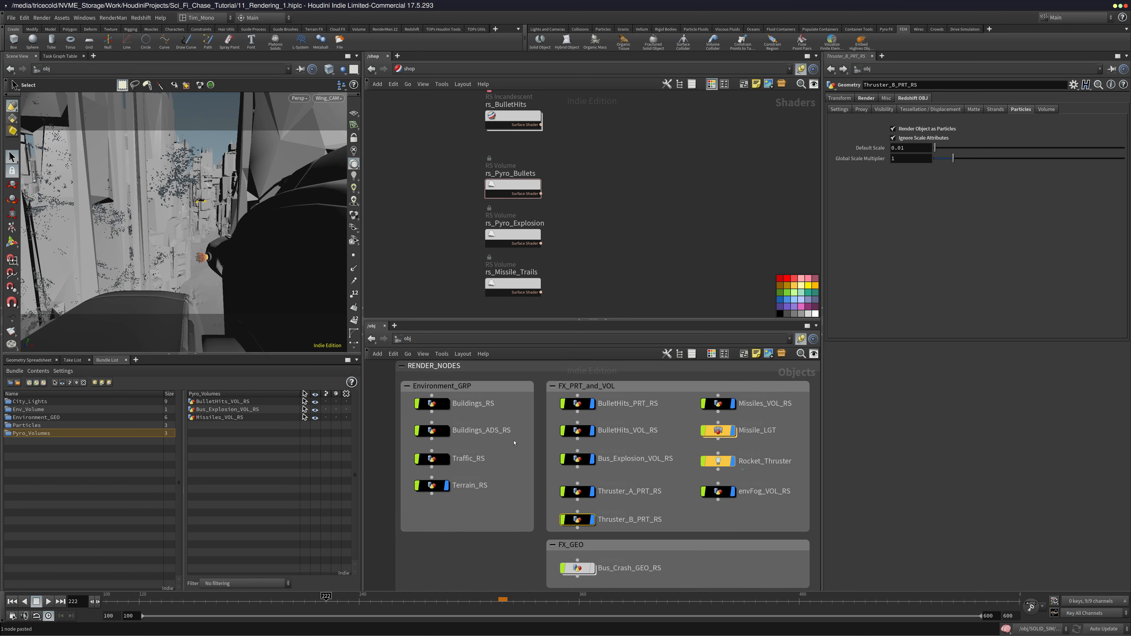
scroll(500, 452, "down", 2)
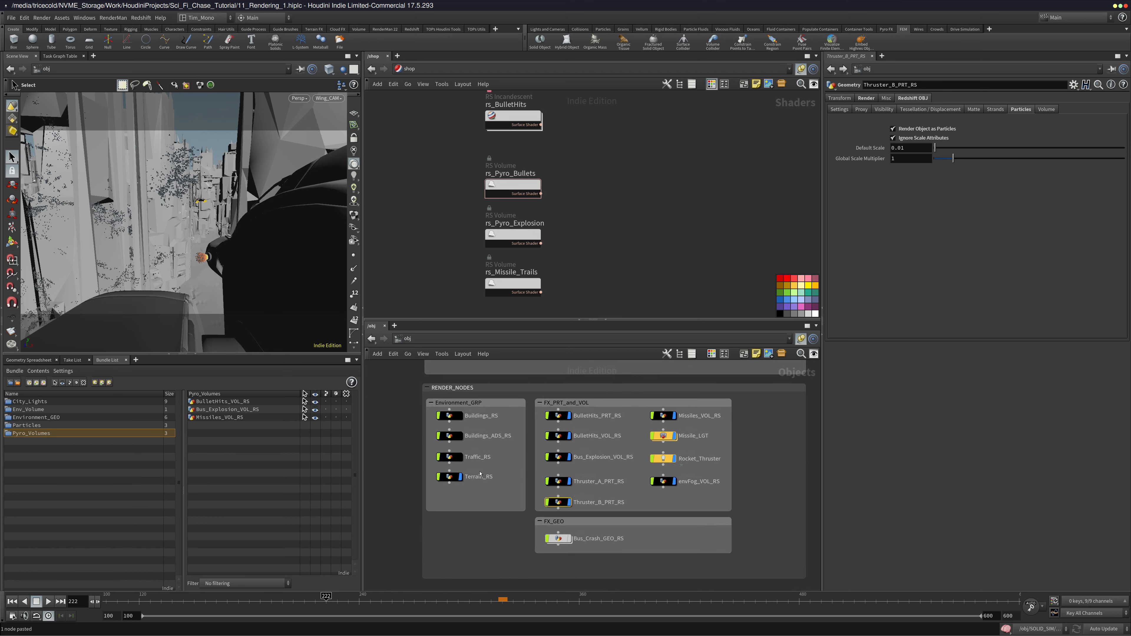
key("h")
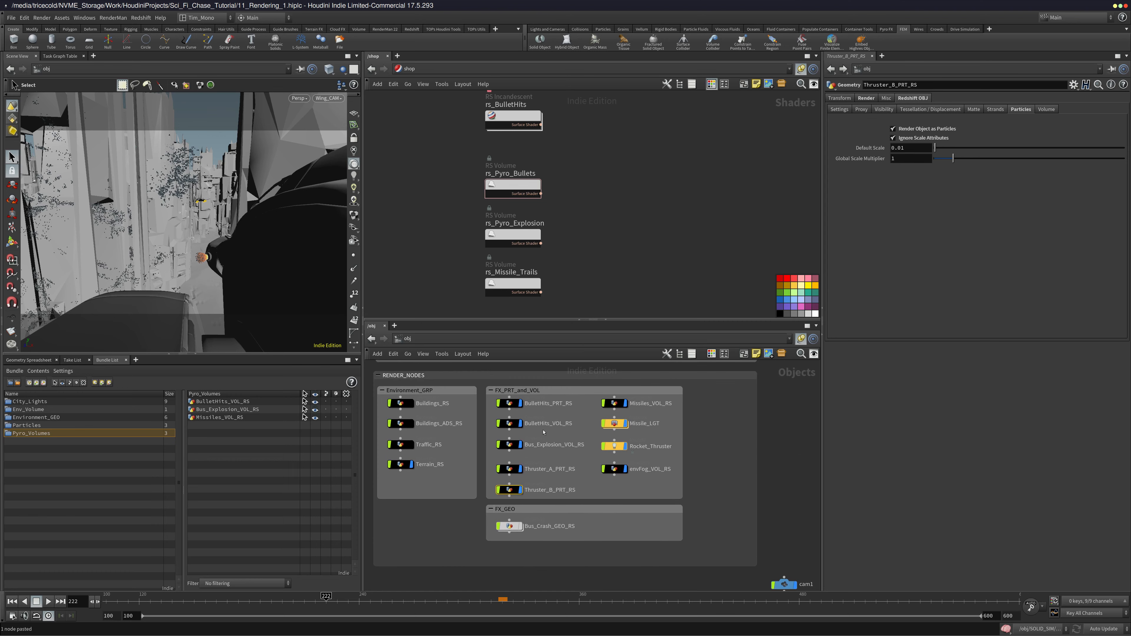
left_click(502, 424)
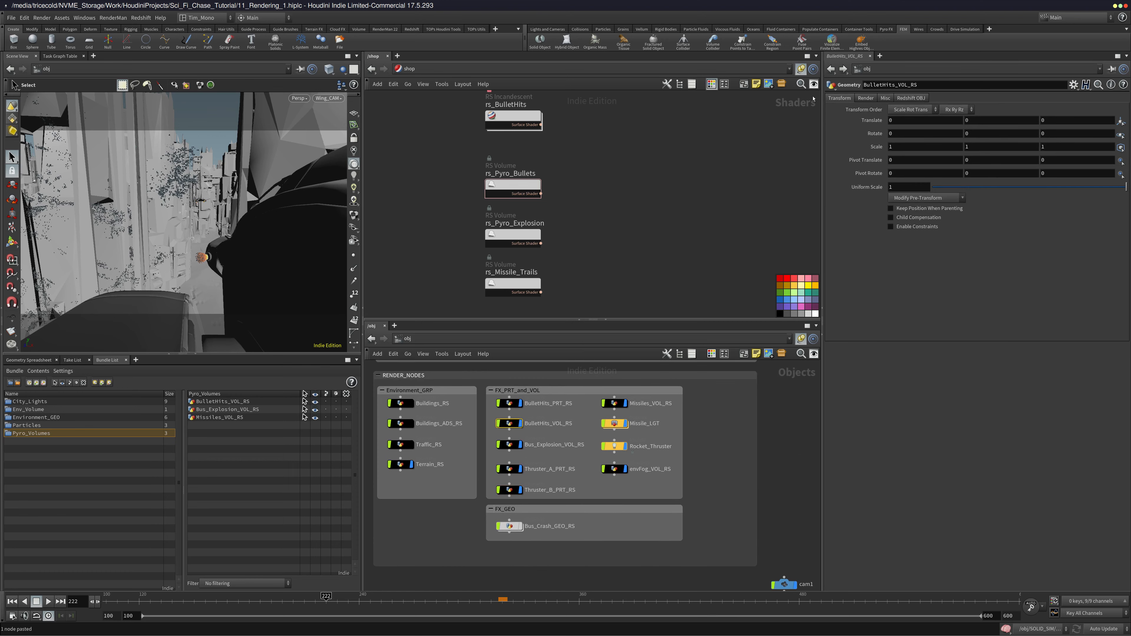
Assign the rs_Pyro_Bullets shader from the shop network as the render material of BulletHits_VOL_RS
left_click(866, 97)
left_click(1121, 111)
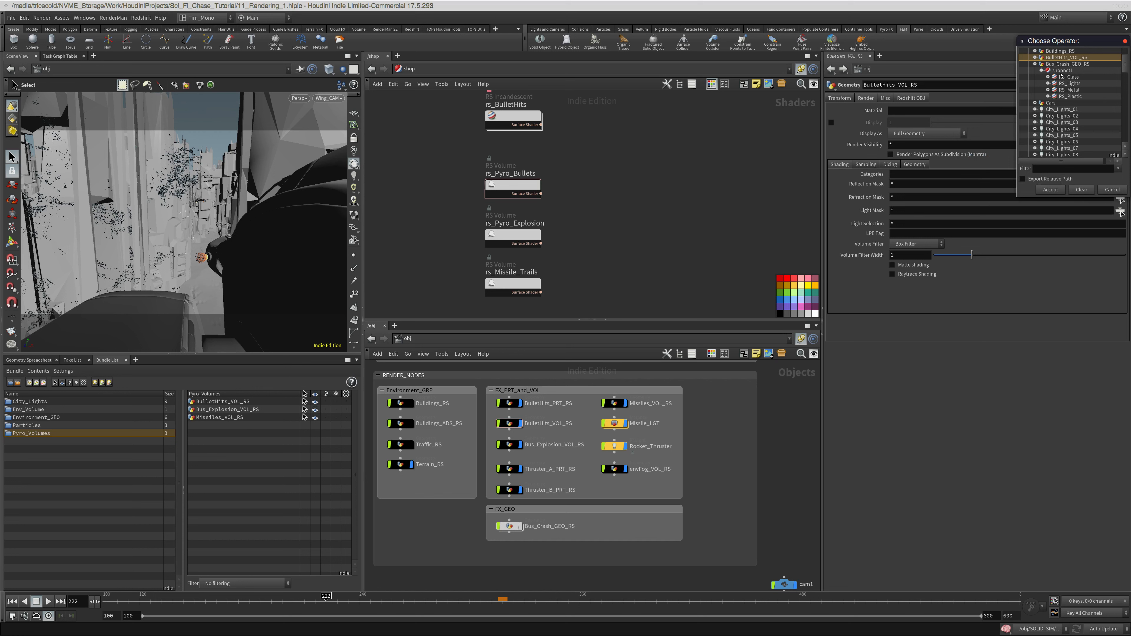
left_click(1035, 63)
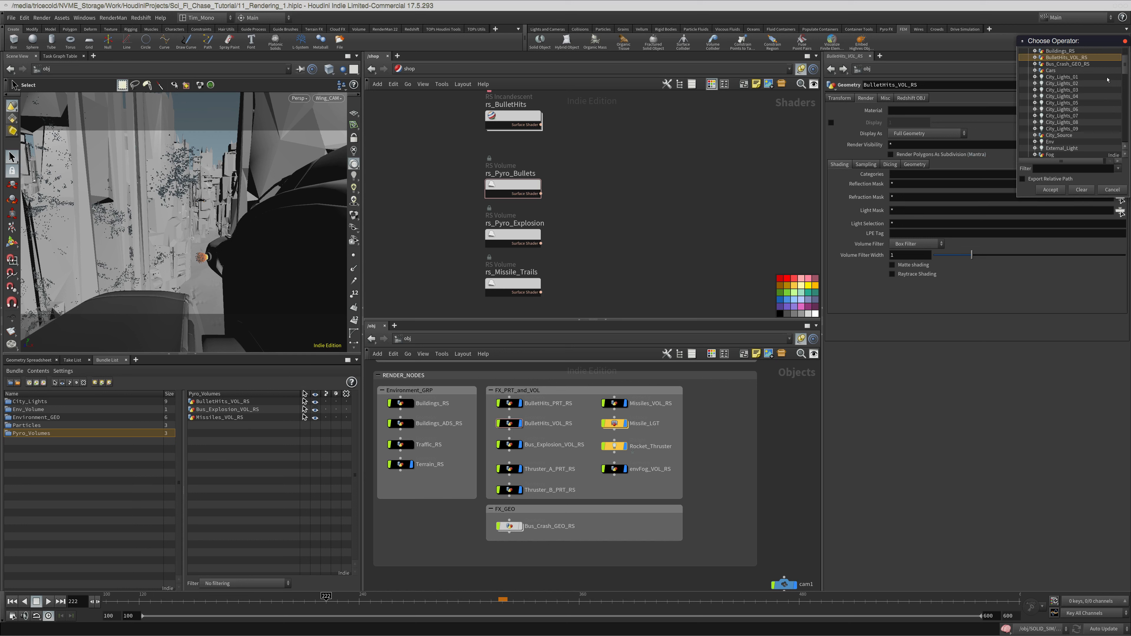
scroll(1124, 58, "up", 3)
left_click(1028, 65)
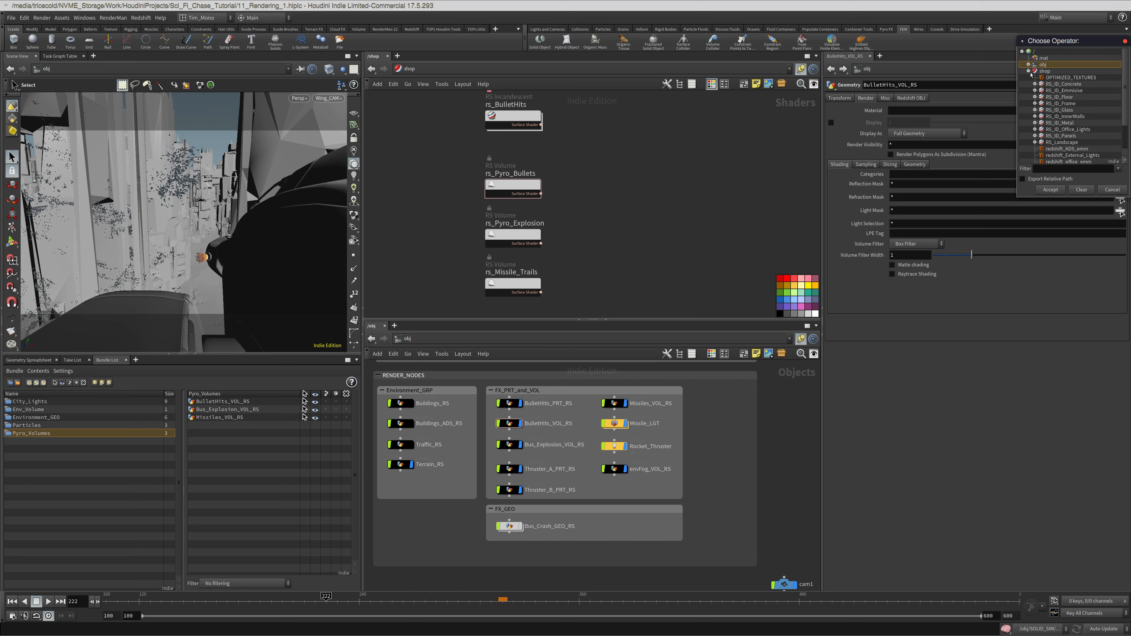
scroll(1124, 76, "down", 3)
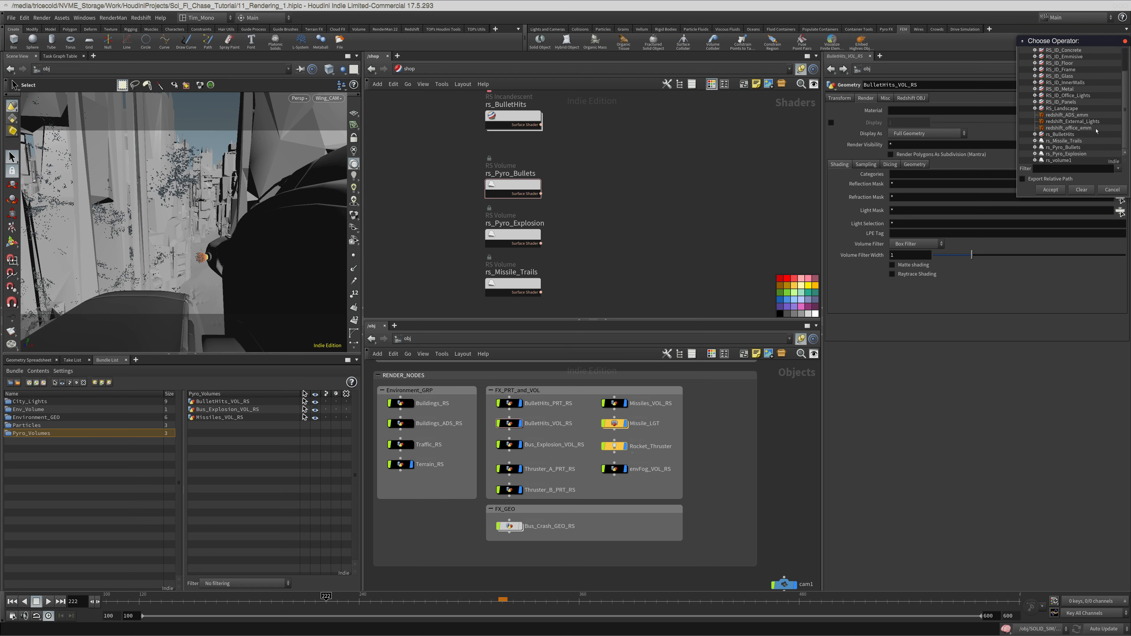
left_click(1069, 148)
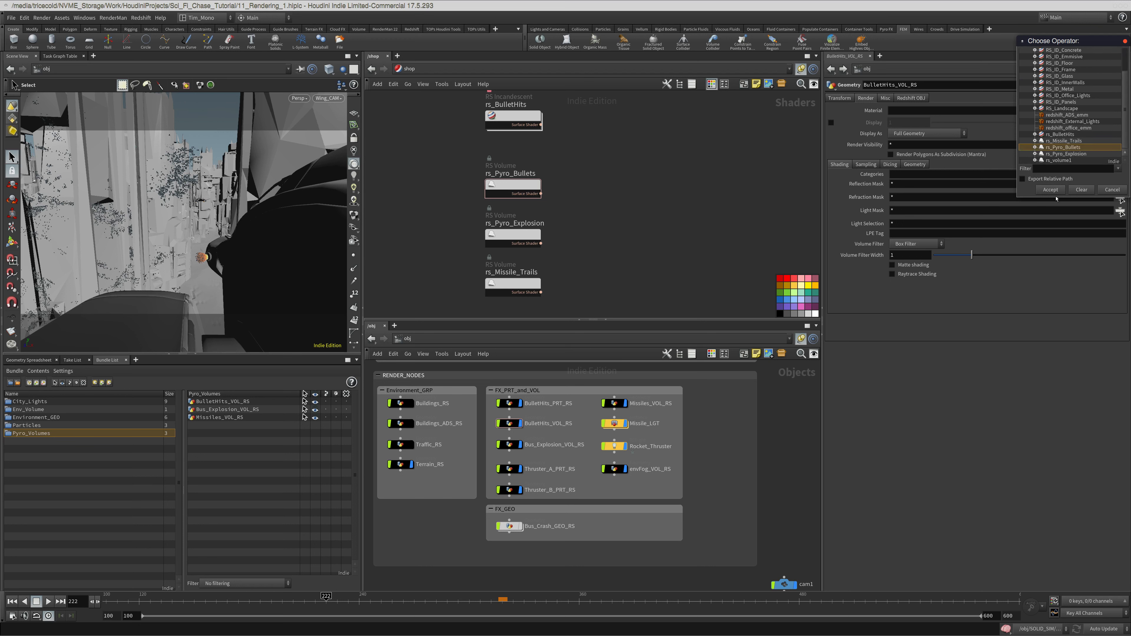
left_click(1048, 190)
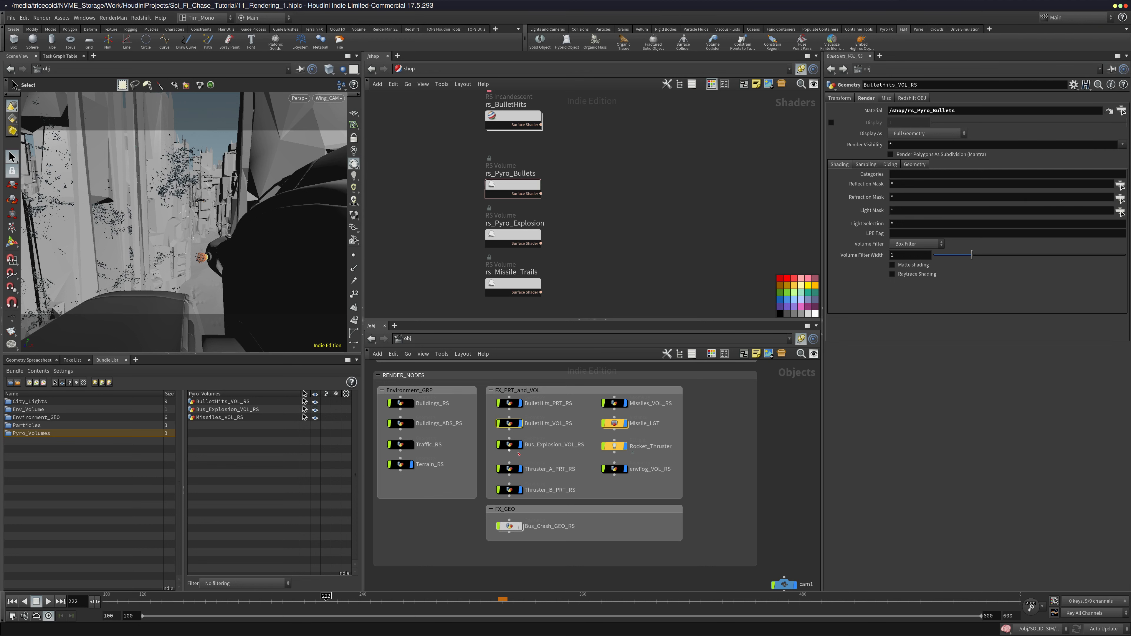
Assign the rs_Pyro_Explosion shader as the render material of Bus_Explosion_VOL_RS
left_click(503, 442)
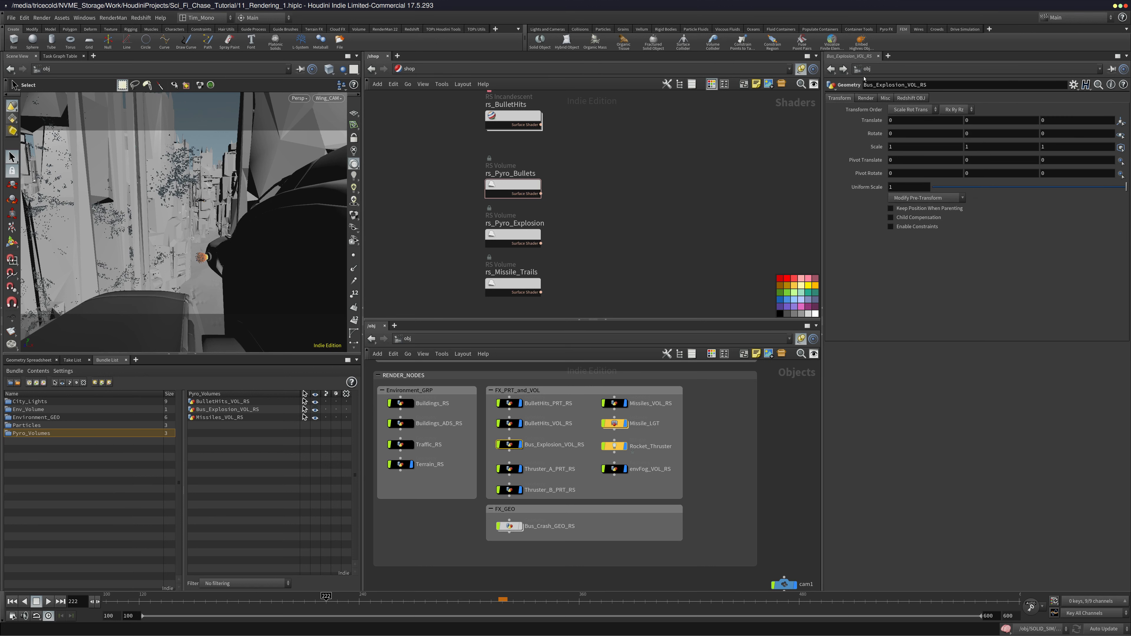
left_click(866, 98)
left_click(1121, 111)
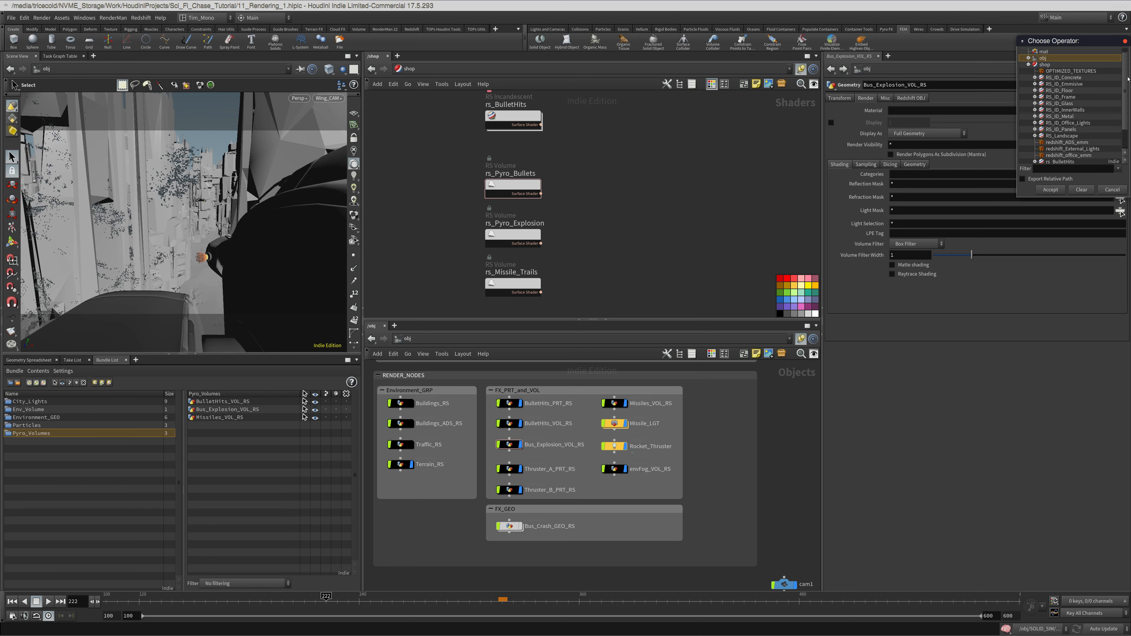
scroll(1121, 121, "down", 3)
left_click(1067, 154)
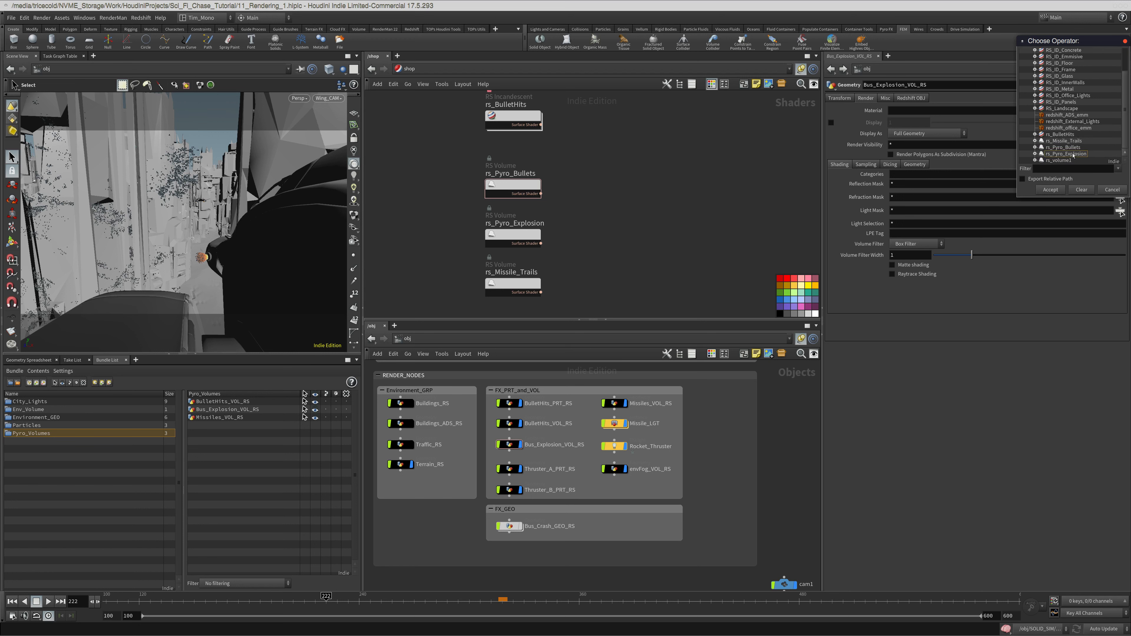
left_click(1051, 189)
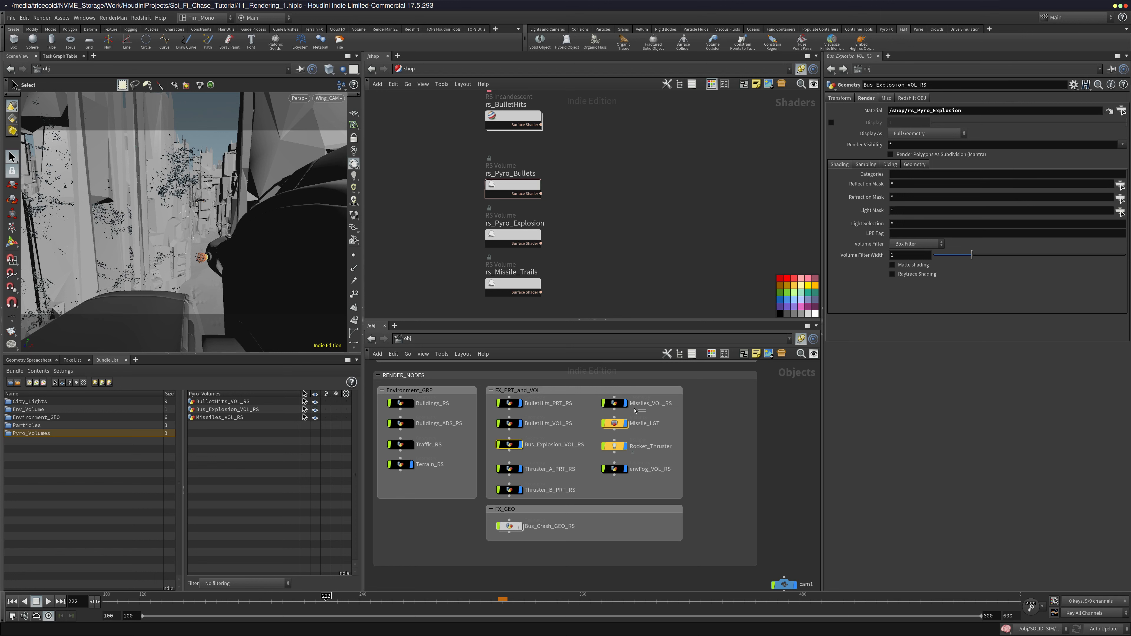
Assign the rs_Missile_Trails shader as the render material of Missiles_VOL_RS and save the scene
left_click(635, 407)
left_click(866, 98)
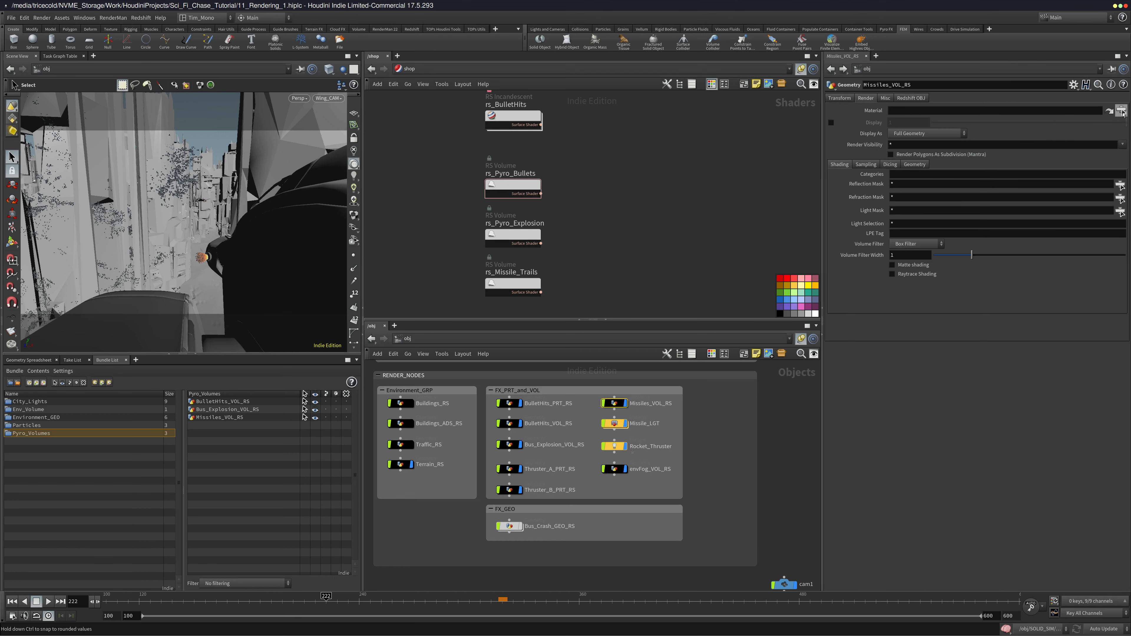
left_click(1122, 111)
left_click_drag(1127, 85, 1123, 137)
left_click(1035, 106)
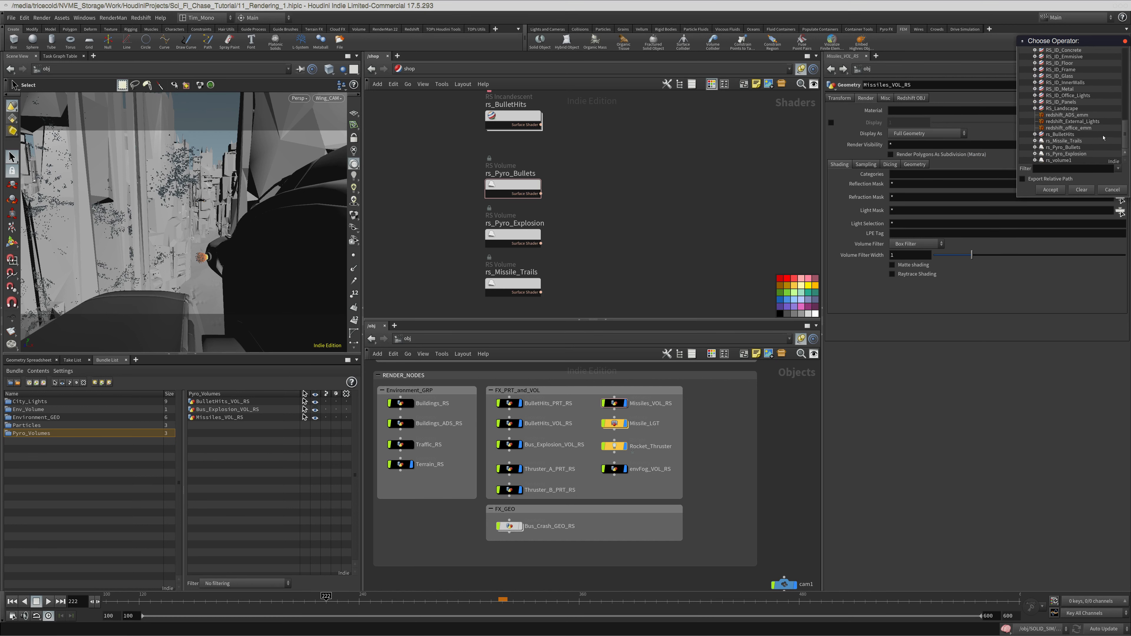
left_click(1067, 142)
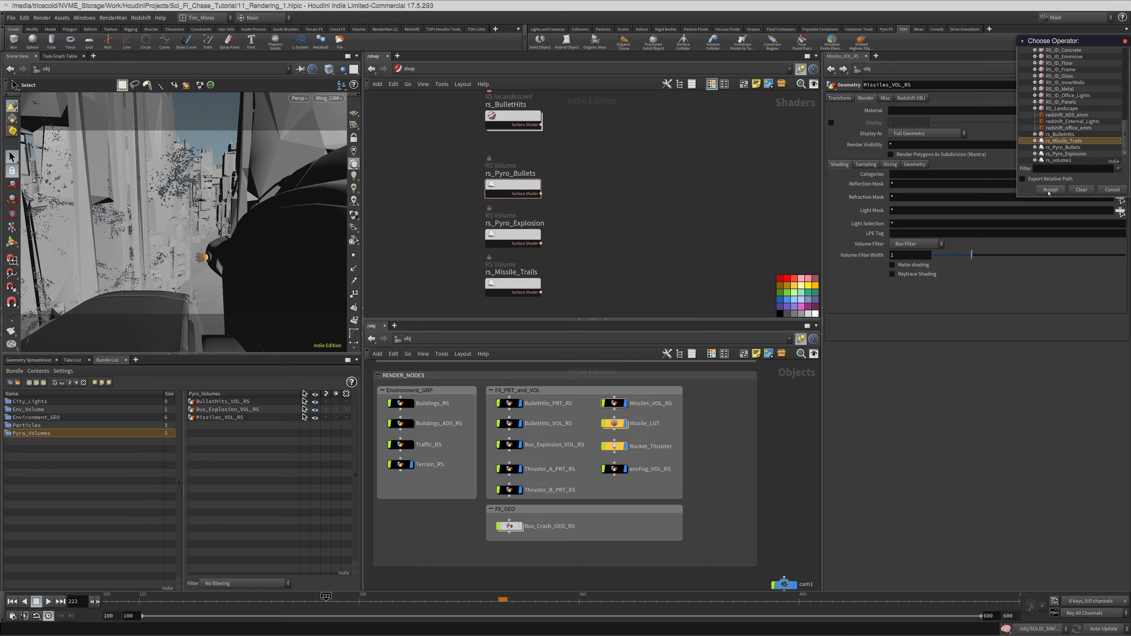
left_click(1050, 191)
left_click(11, 17)
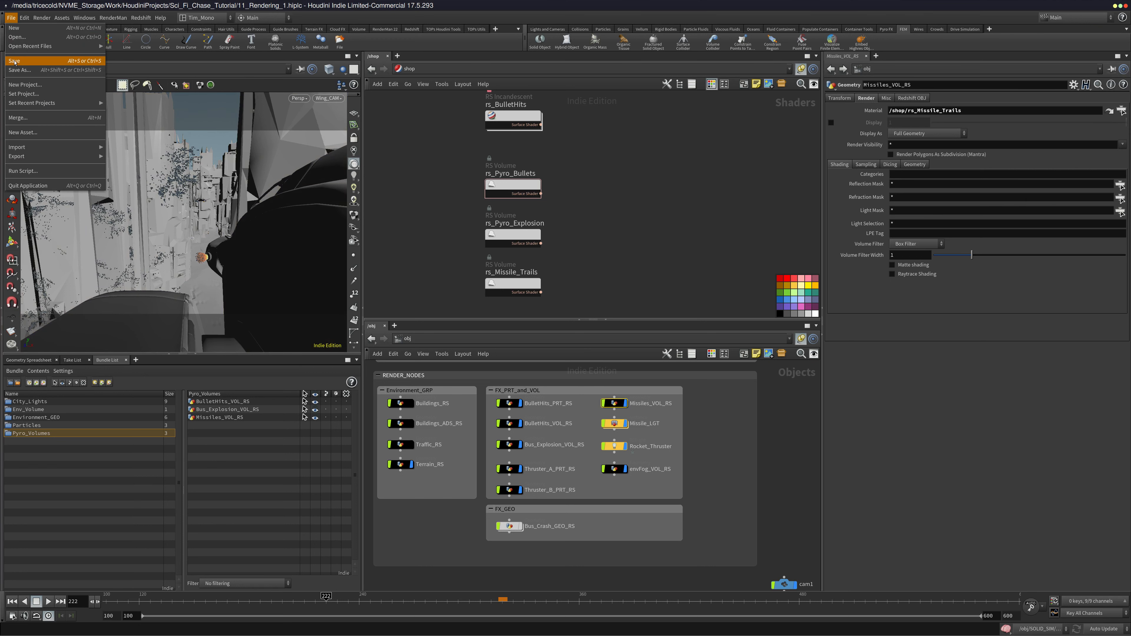
left_click(14, 62)
middle_click_drag(611, 313, 607, 296)
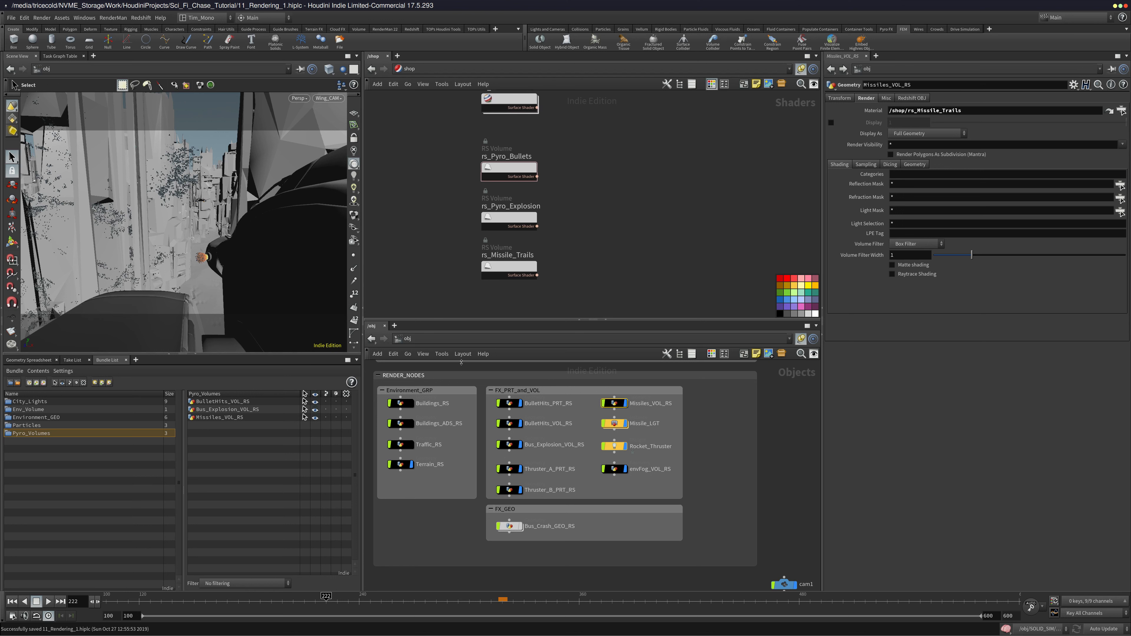
Add Bus_Crash_GEO_RS from the FX_GEO group to the Environment_GEO bundle
middle_click_drag(437, 485, 444, 480)
left_click(458, 520)
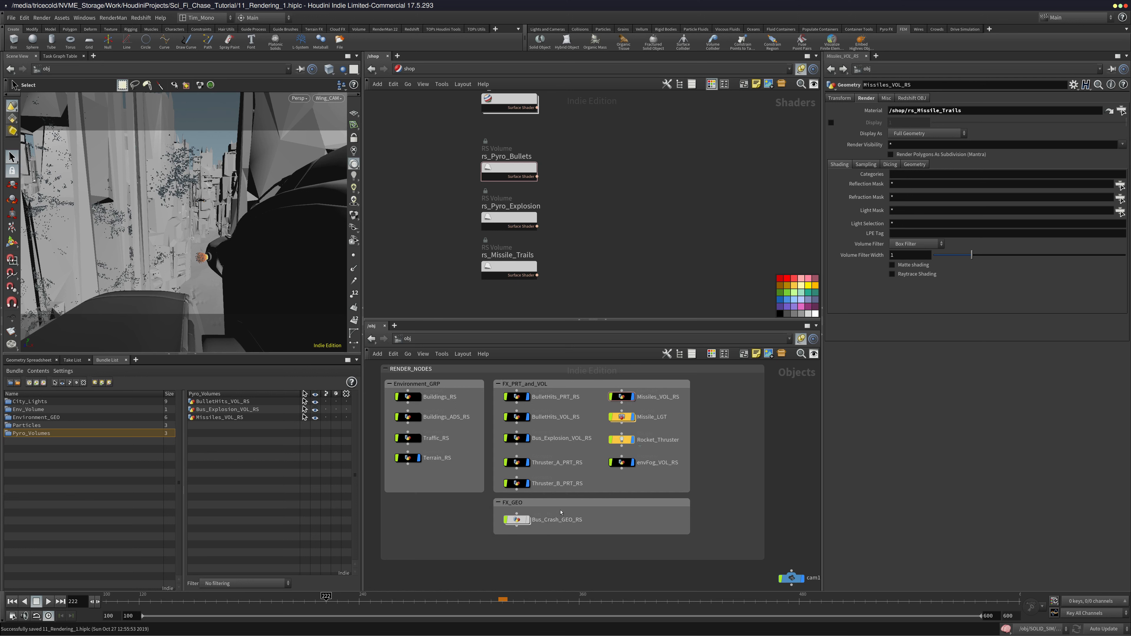
left_click(557, 519)
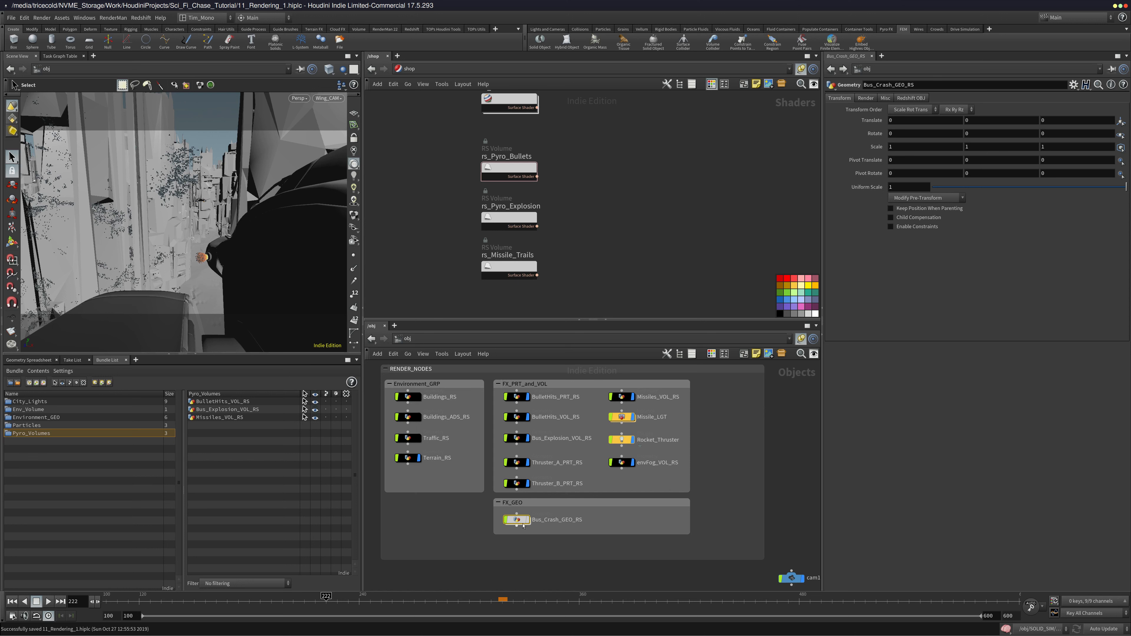
double_click(548, 520)
double_click(556, 520)
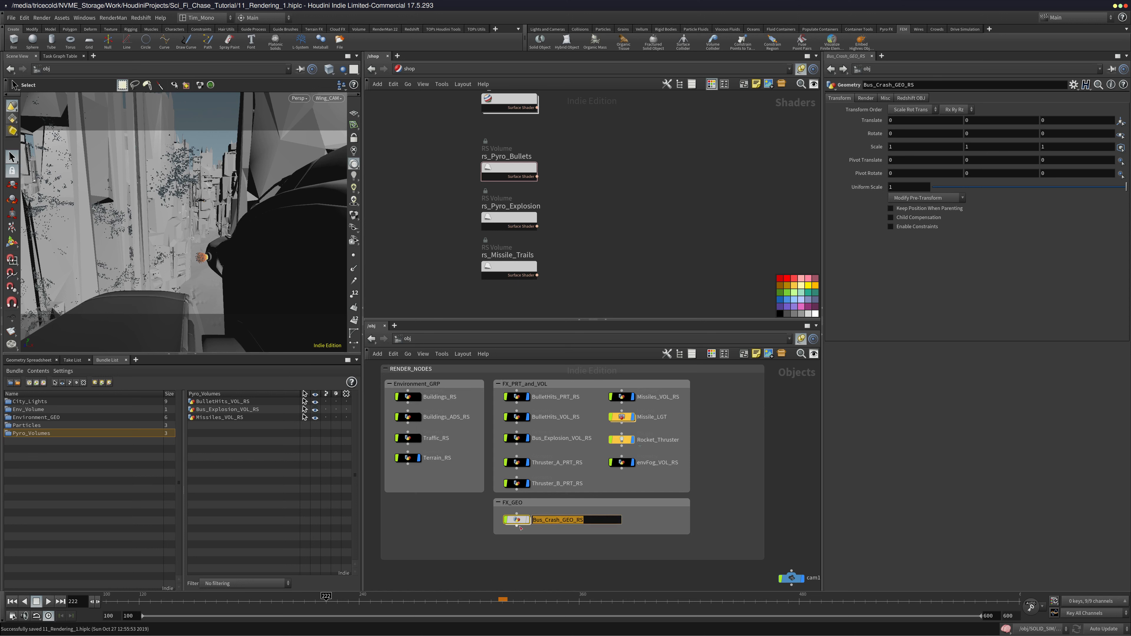
left_click(475, 536)
left_click_drag(517, 521, 220, 480)
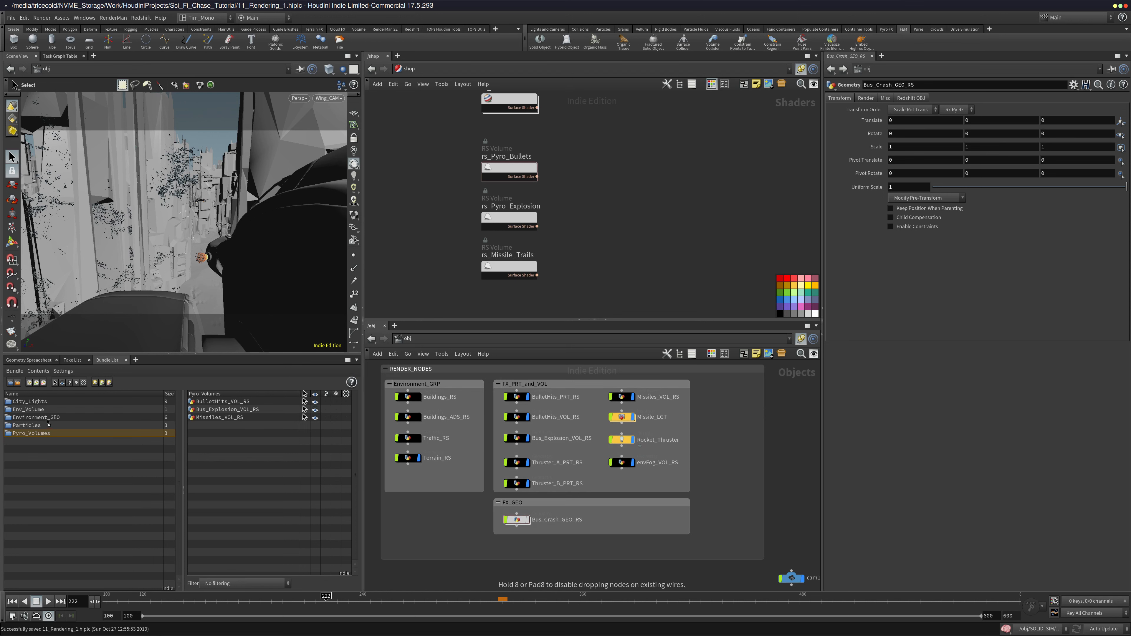
left_click_drag(48, 422, 36, 420)
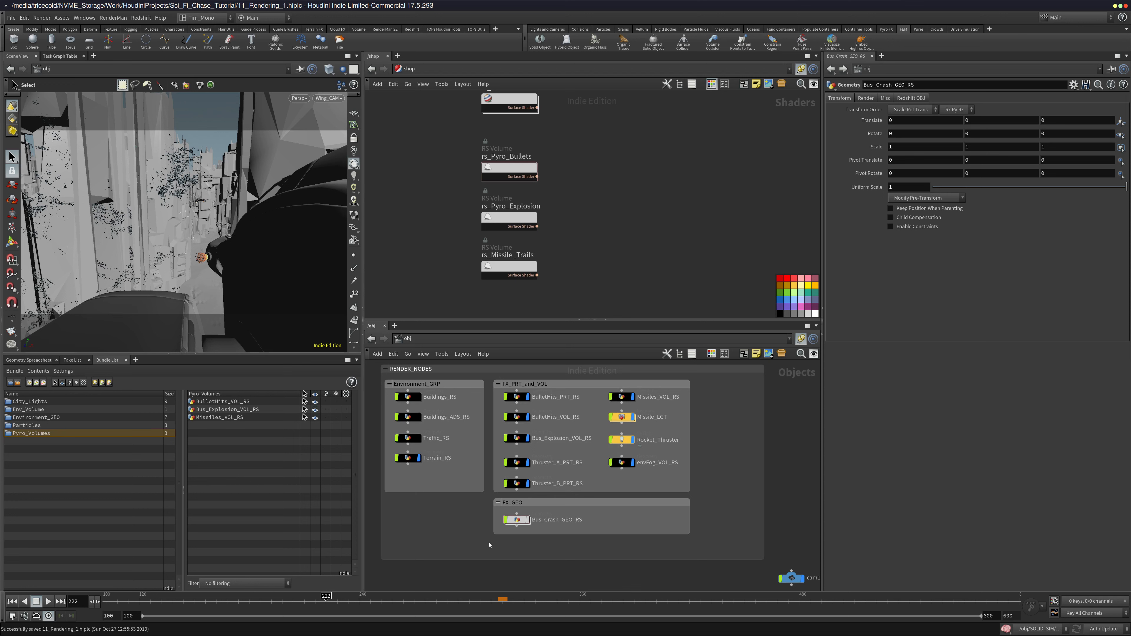
Switch the lower network to the out level, select the Pyro_VOL Redshift node and render its current frame to MPlay
middle_click_drag(526, 514, 534, 511)
scroll(610, 243, "down", 3)
mouse_move(621, 233)
middle_mouse_down()
mouse_move(605, 245)
mouse_move(599, 234)
middle_mouse_up()
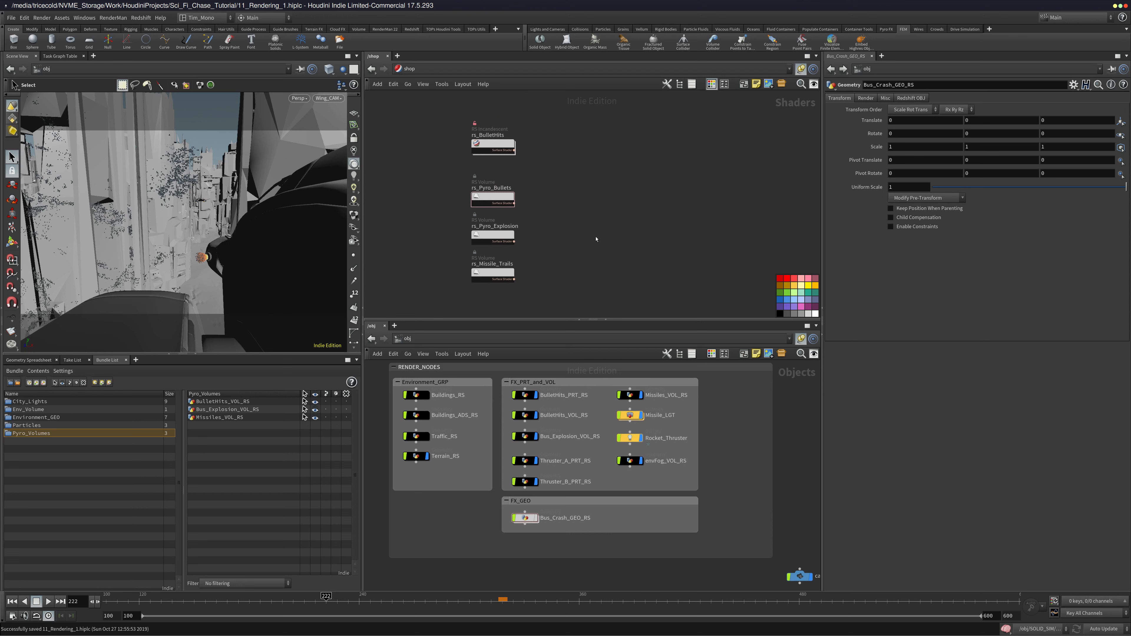
left_click(523, 338)
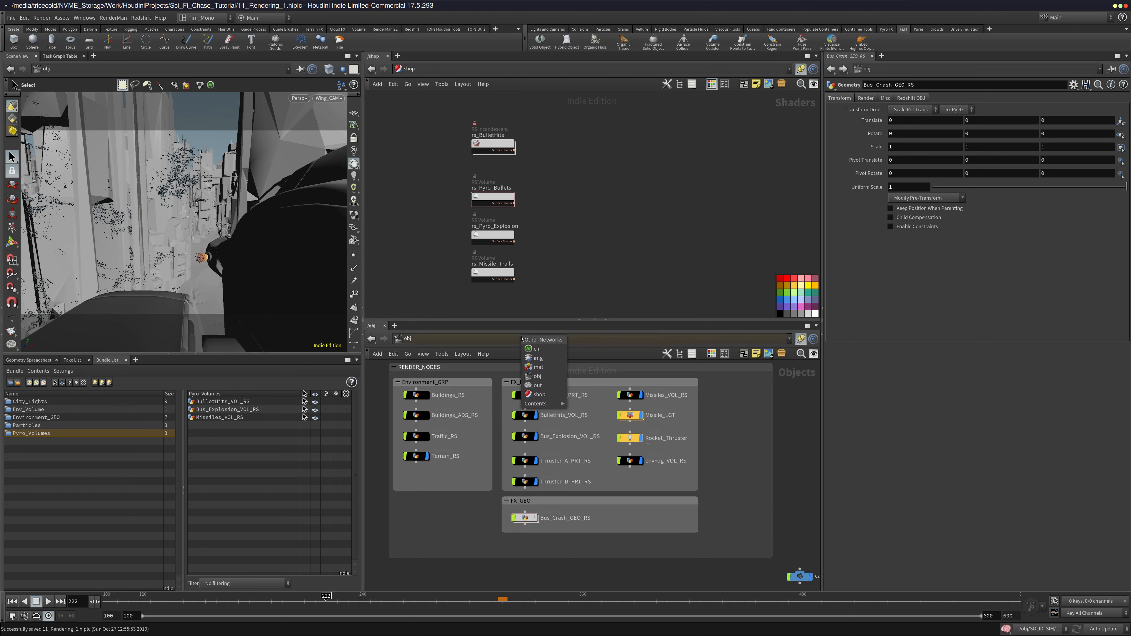
left_click(540, 386)
middle_click_drag(575, 433, 572, 414)
left_click_drag(515, 460, 414, 503)
middle_click_drag(566, 439, 579, 466)
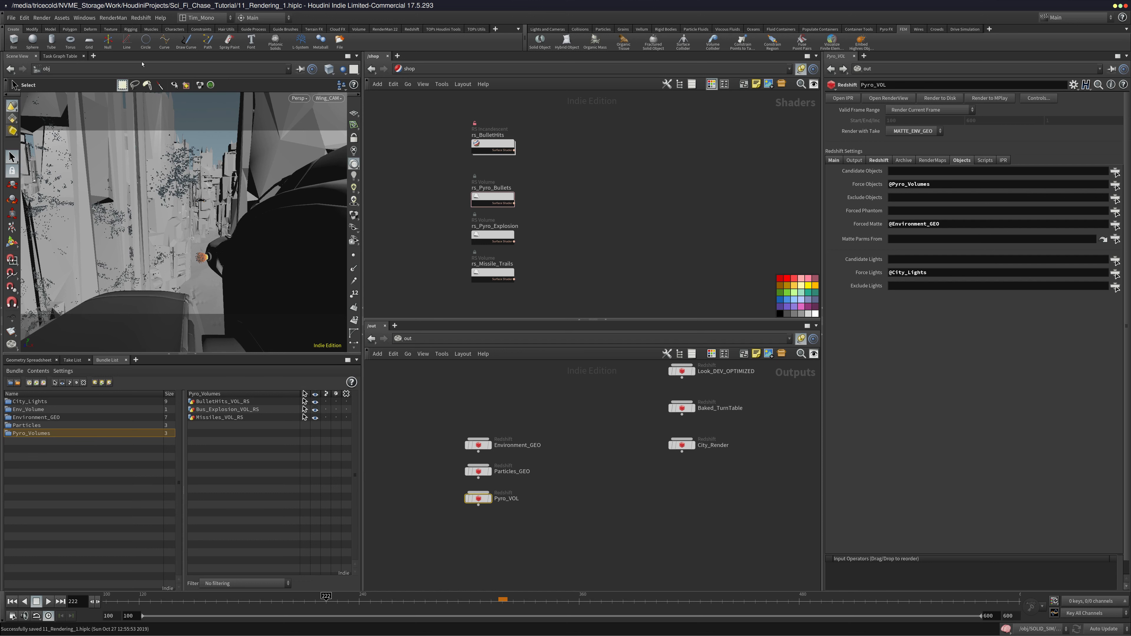
left_click(984, 102)
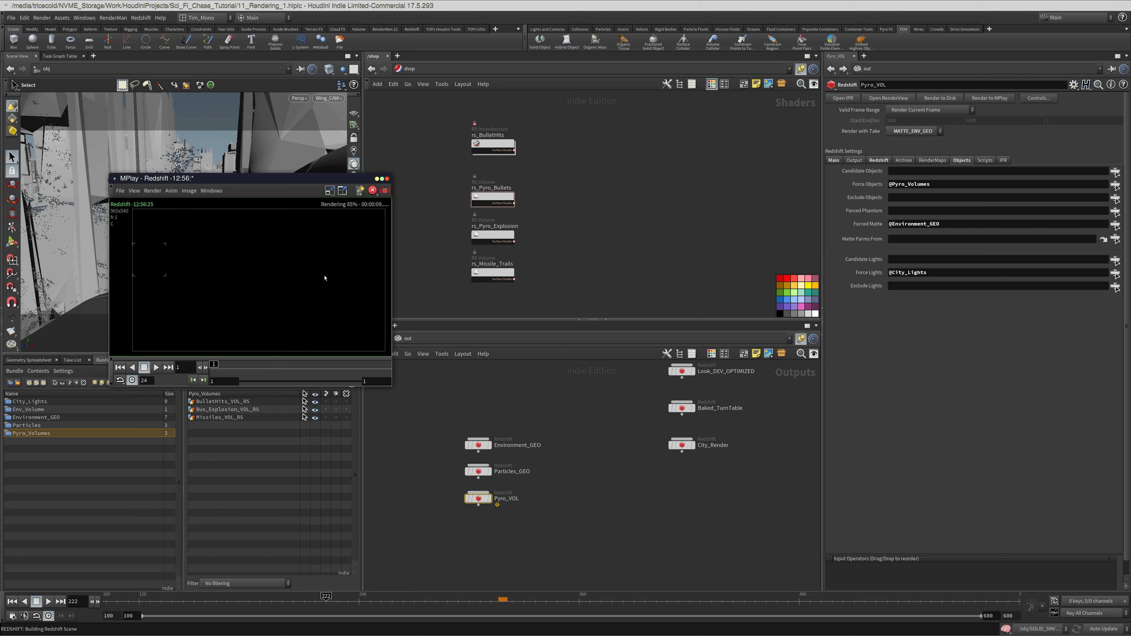
Repeatedly raise the MPlay preview's brightness past 128 to check the render for faint volumes, then reset the brightness and close MPlay
left_click(255, 358)
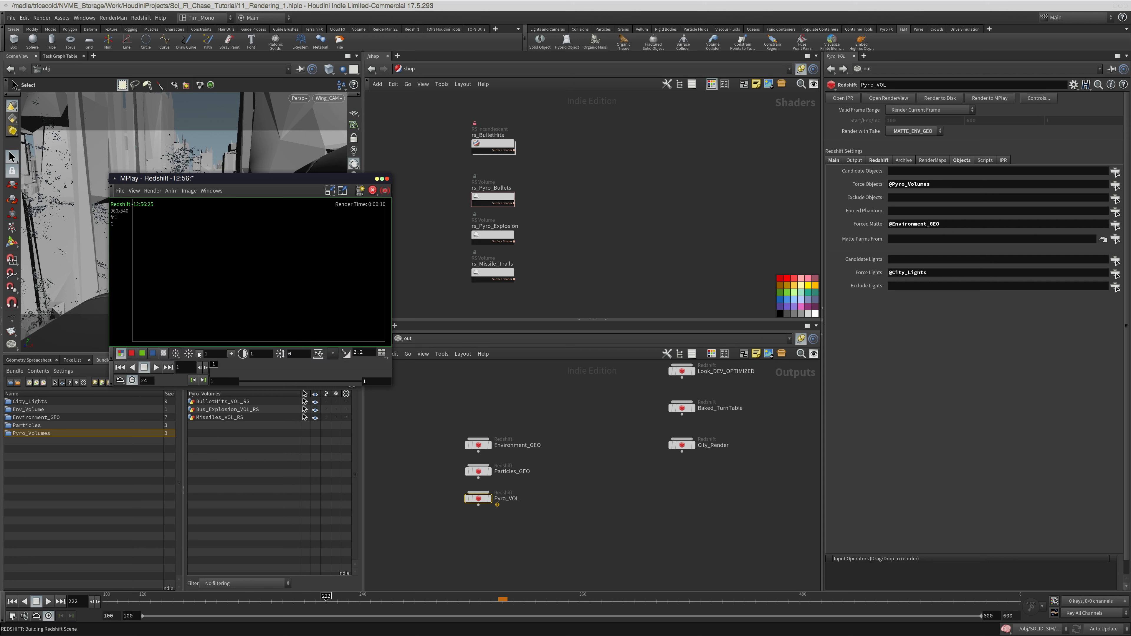
left_click(232, 356)
left_click(232, 355)
left_click(232, 356)
left_click(232, 355)
left_click(230, 354)
left_click(231, 354)
left_click(231, 354)
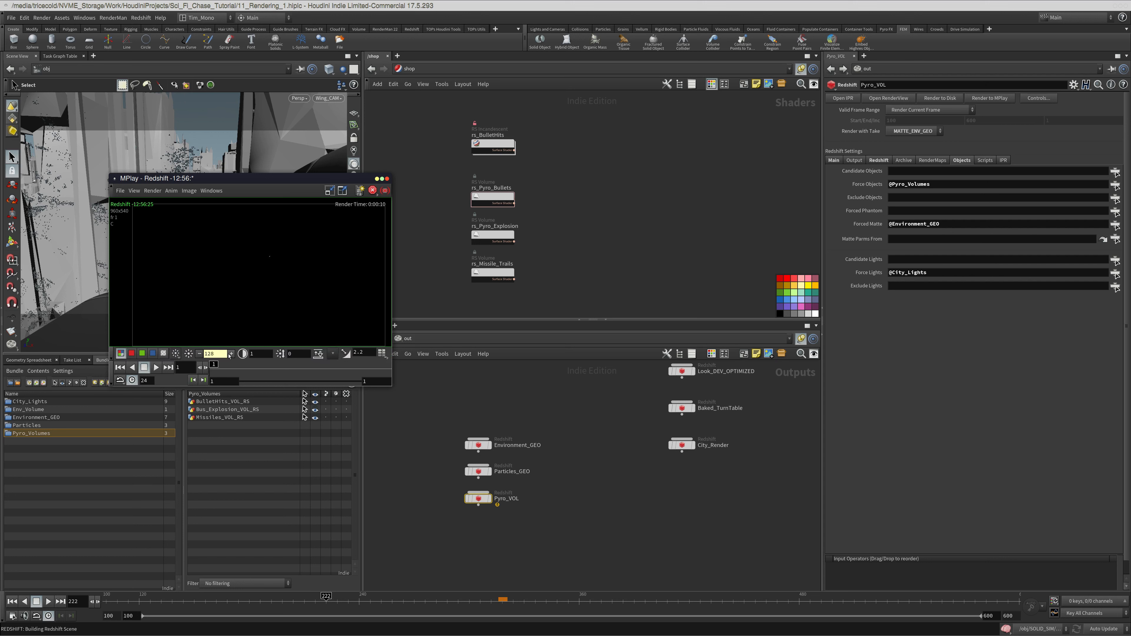
left_click(232, 355)
left_click(232, 355)
left_click(231, 355)
left_click(232, 355)
left_click(232, 355)
left_click(231, 356)
left_click(231, 355)
left_click(231, 355)
left_click(189, 353)
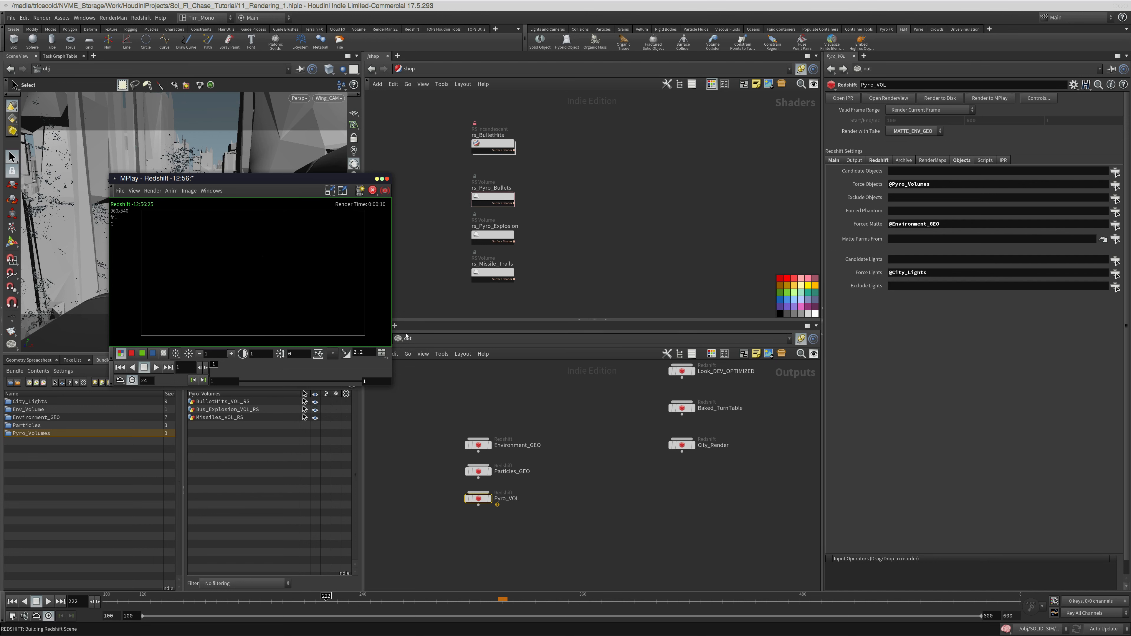
left_click(387, 179)
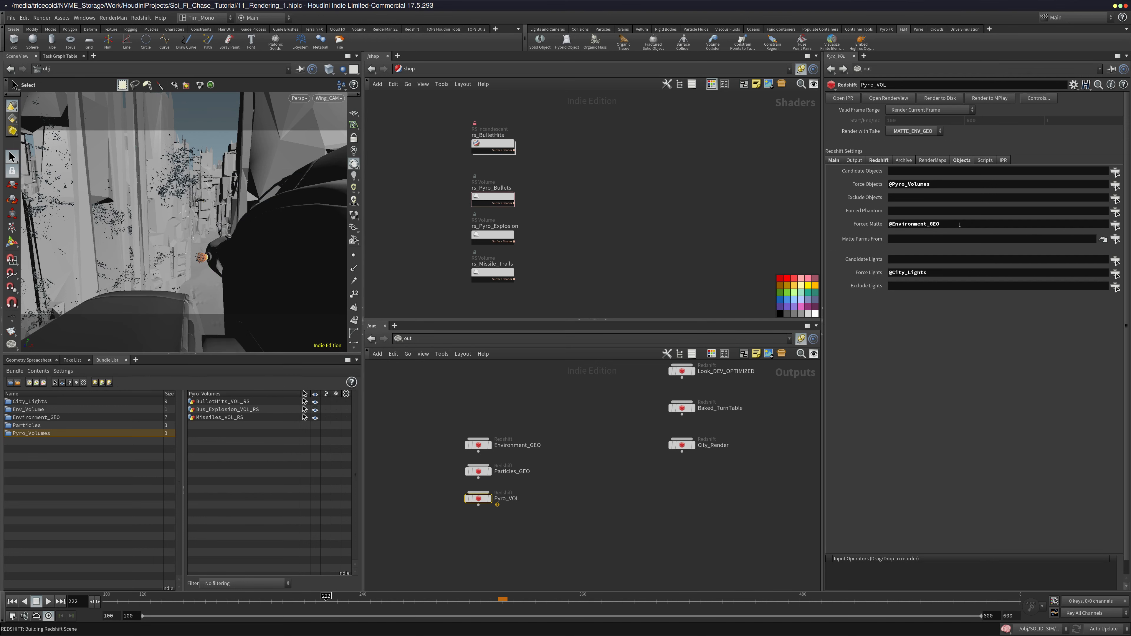
Clear Pyro_VOL's Forced Matte and Force Lights entries
left_click_drag(960, 224, 779, 227)
left_click_drag(544, 518, 446, 493)
left_click_drag(960, 224, 694, 248)
key("BackSpace")
left_click(695, 248)
left_click_drag(946, 273, 714, 265)
key("BackSpace")
left_click(714, 265)
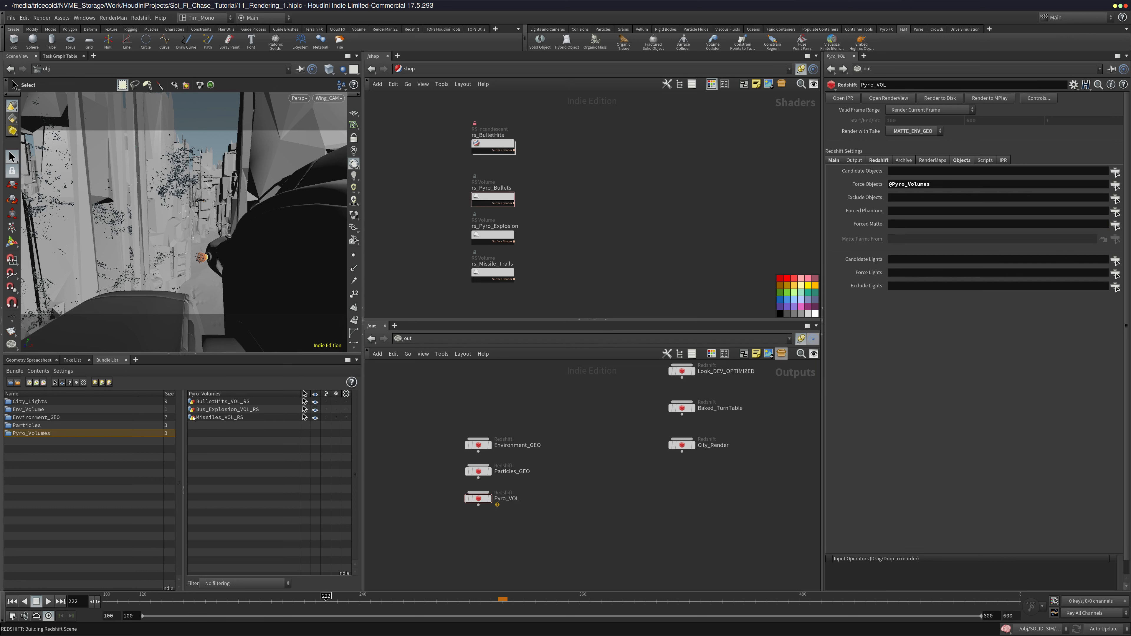
Switch the upper network from shaders to the object level and put BulletHits_VOL_RS into Pyro_VOL's Force Objects
middle_click_drag(585, 404, 583, 424)
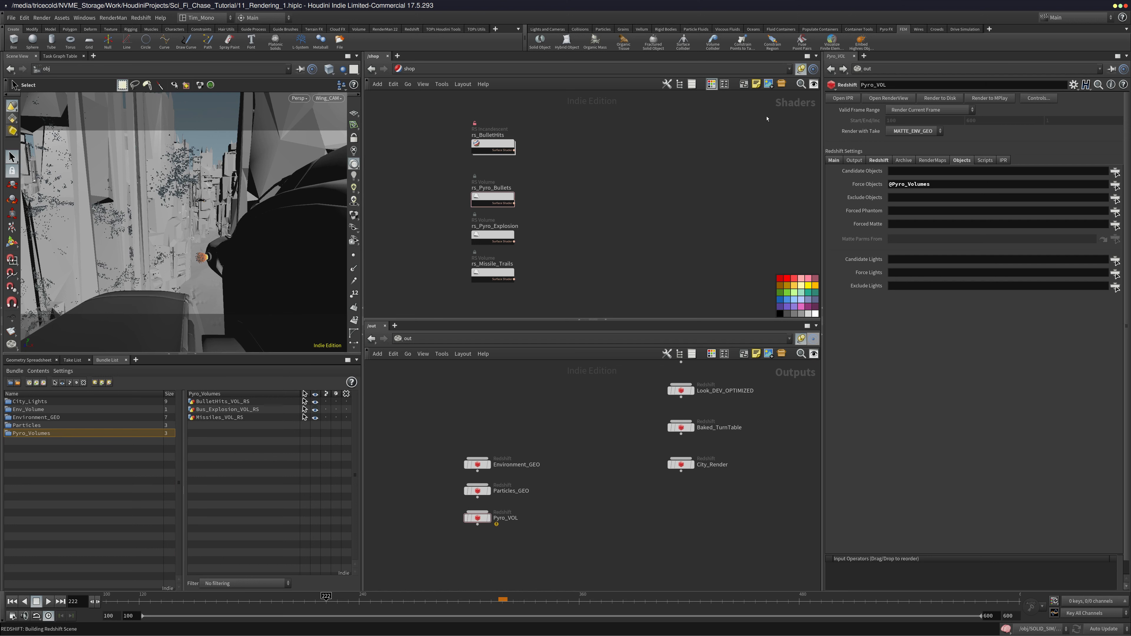
left_click(498, 71)
left_click(517, 110)
middle_click_drag(537, 263, 541, 228)
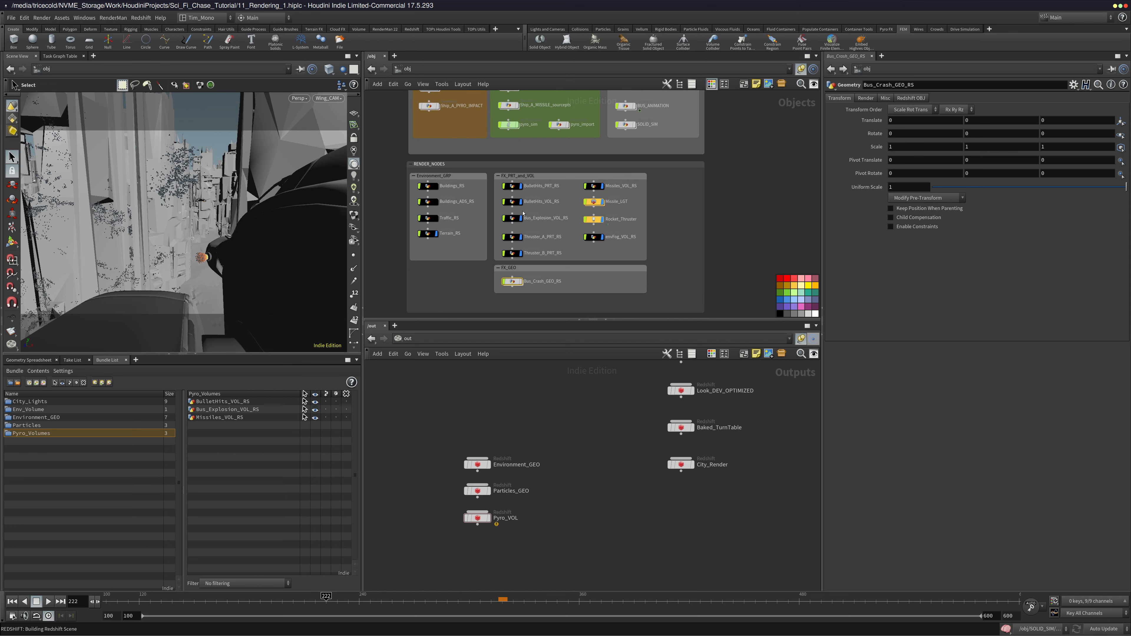
mouse_move(544, 203)
left_mouse_down()
mouse_move(649, 194)
mouse_move(954, 123)
mouse_move(524, 203)
mouse_move(537, 205)
left_mouse_up()
left_click_drag(536, 547, 421, 506)
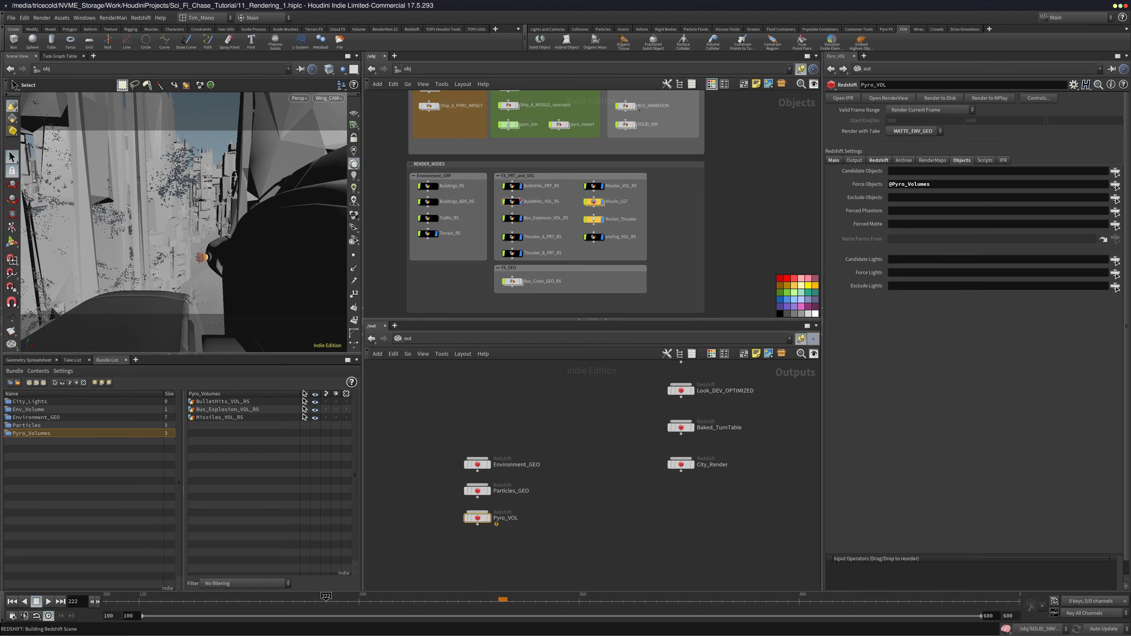
left_click_drag(521, 200, 923, 184)
Inside BulletHits_VOL_RS, add an Instance node beside redshift_proxySOP1, feed it from attribwrangle1 and make it the displayed node
middle_click_drag(560, 218, 582, 239)
double_click(522, 233)
scroll(553, 236, "up", 5)
key("Tab")
type("file")
key("Return")
left_click(591, 248)
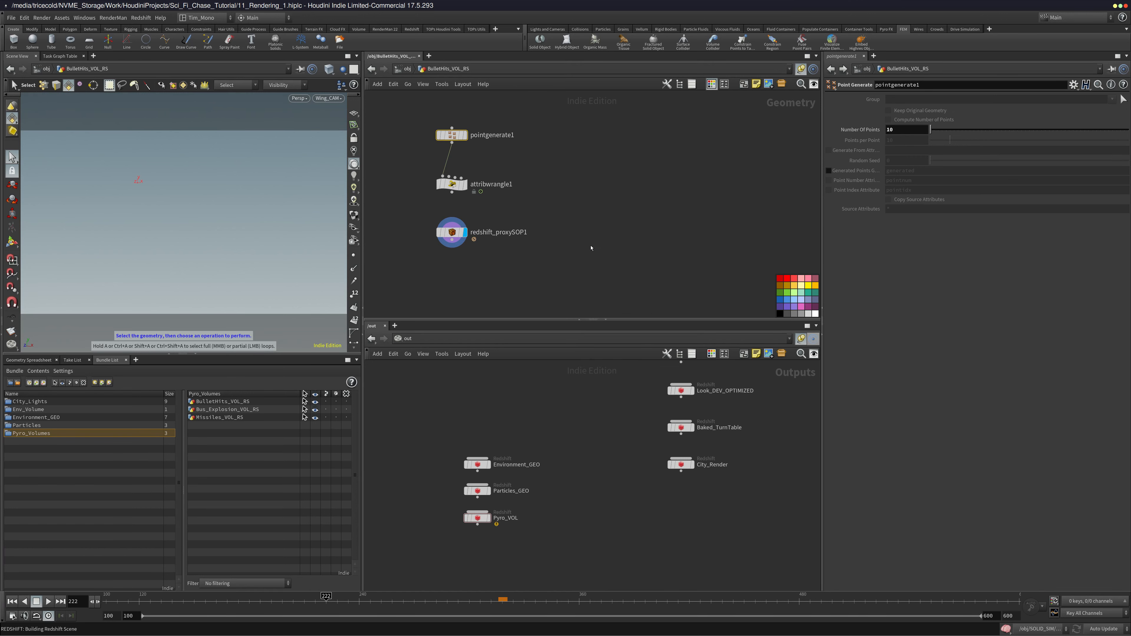
key("Tab")
type("file")
key("Down")
key("Return")
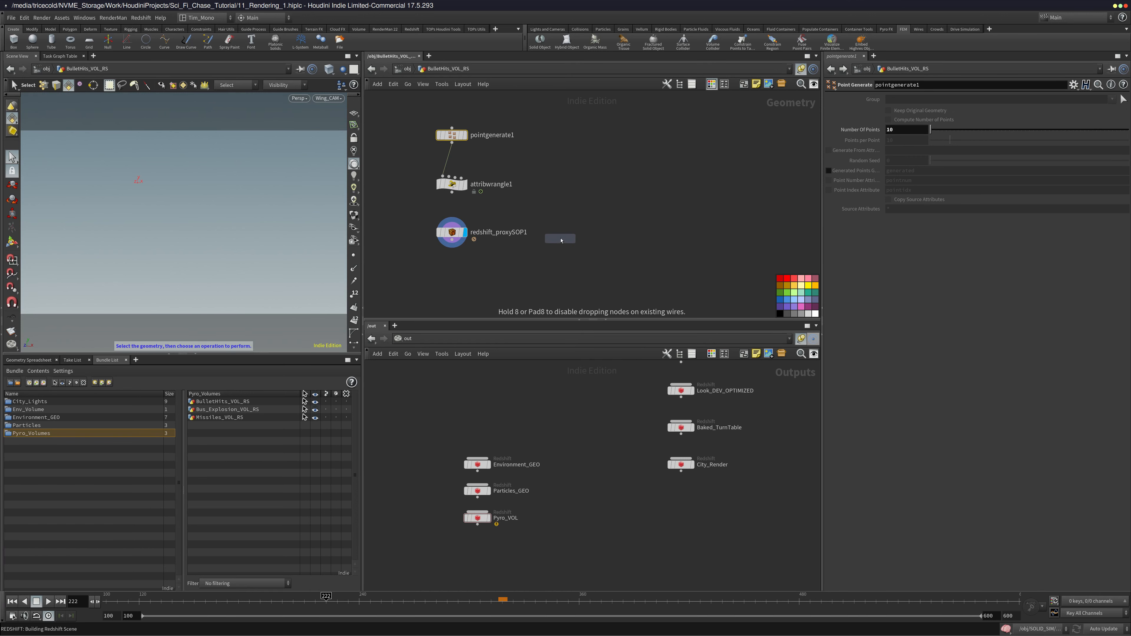
left_click(561, 240)
left_click_drag(452, 193, 561, 227)
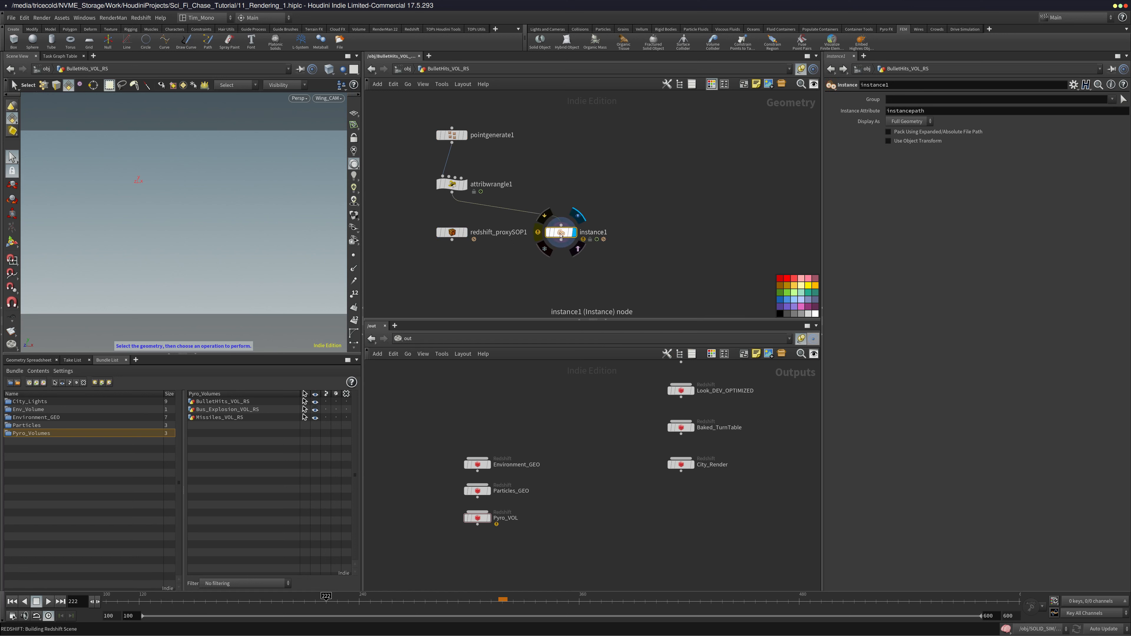
Set instance1's Instance Attribute to instancefile and check it against the attribute name in attribwrangle1's expression
double_click(915, 112)
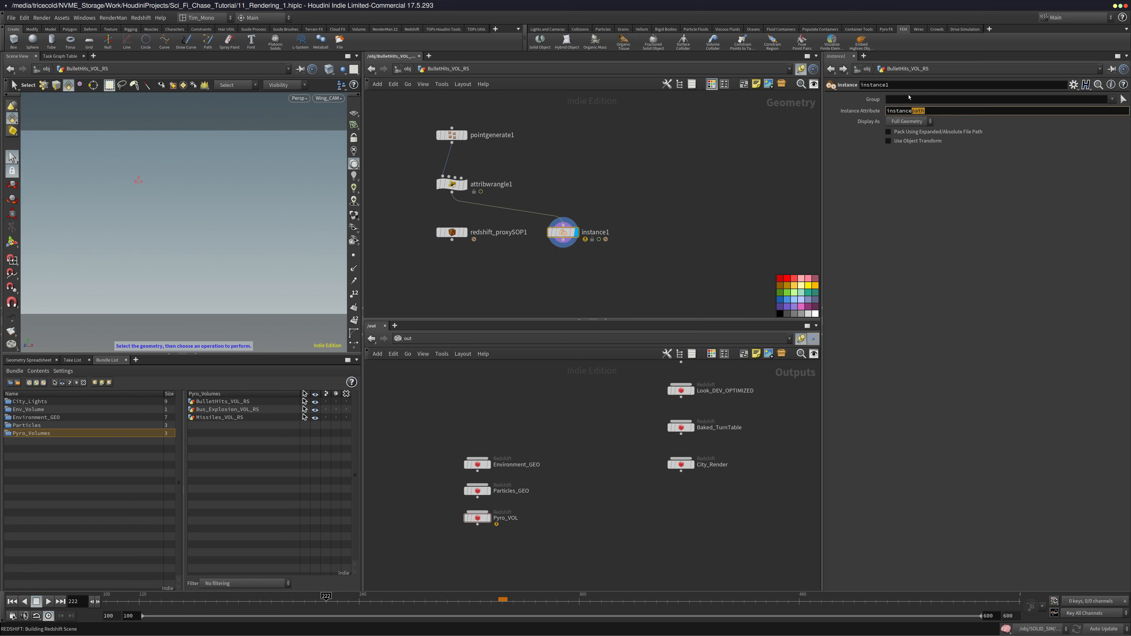
type("file")
left_click(641, 163)
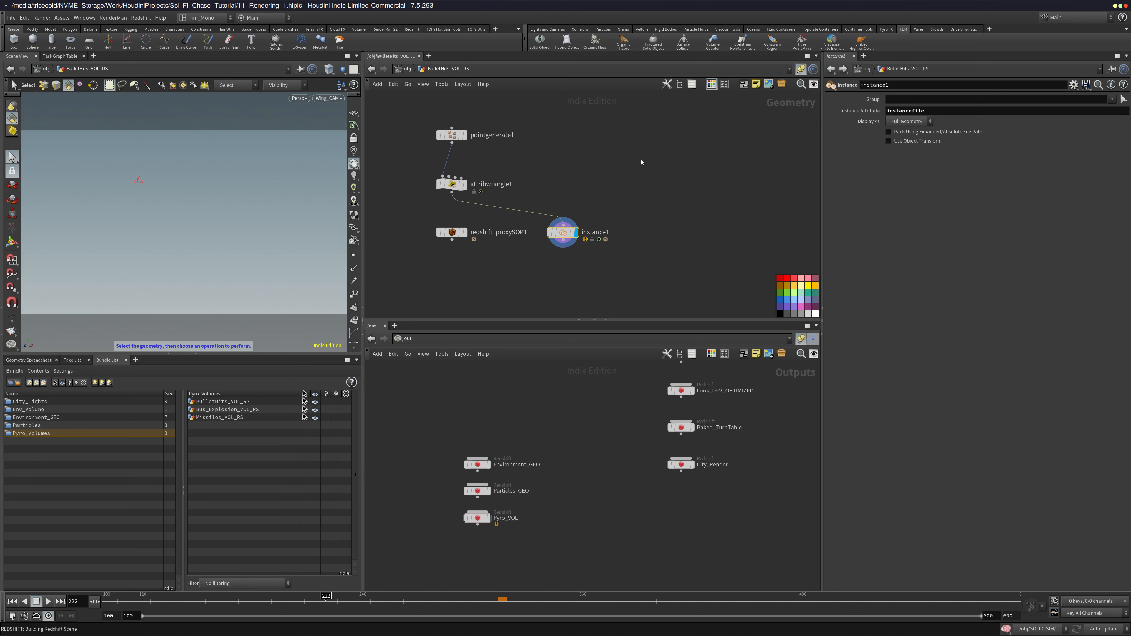
middle_click_drag(610, 174, 618, 183)
left_click_drag(519, 179, 414, 207)
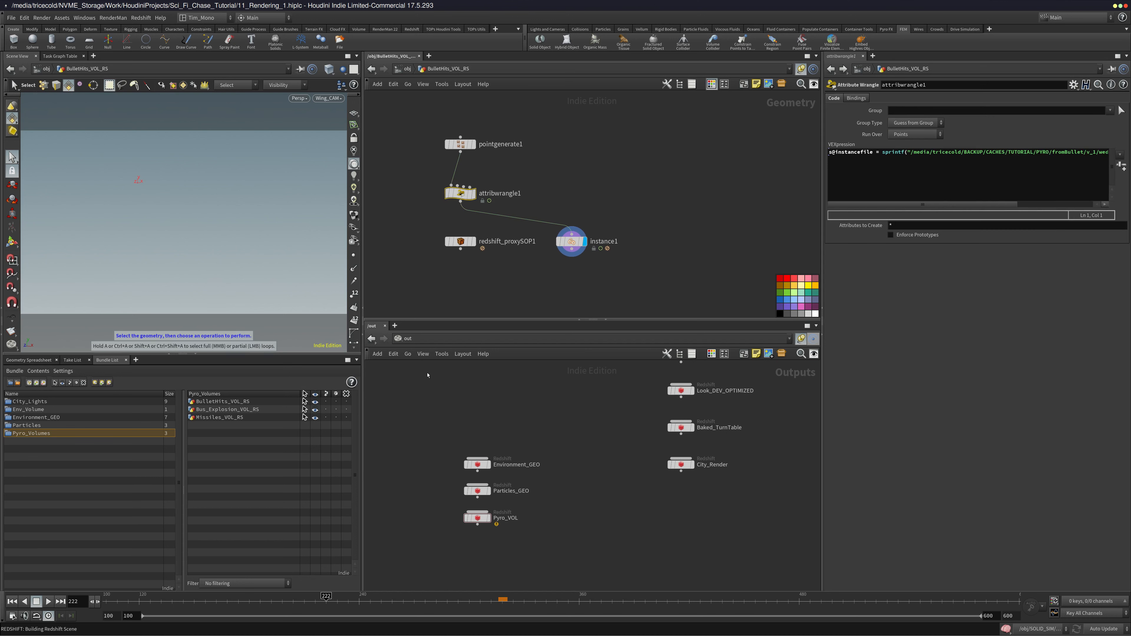
left_click_drag(951, 207, 733, 220)
left_click(572, 241)
middle_click_drag(476, 185, 512, 189)
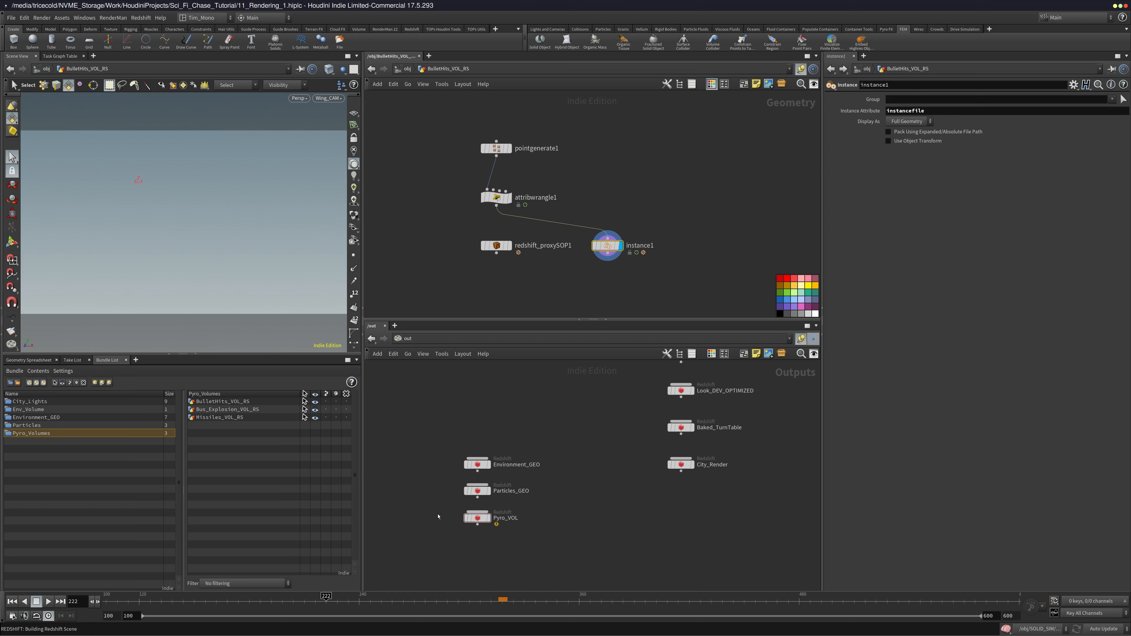
Inspect attribwrangle1's point information and view the instanced volumes at several frames around 240, ending at frame 237
left_click_drag(326, 600, 373, 600)
left_click(497, 200)
middle_click(497, 201)
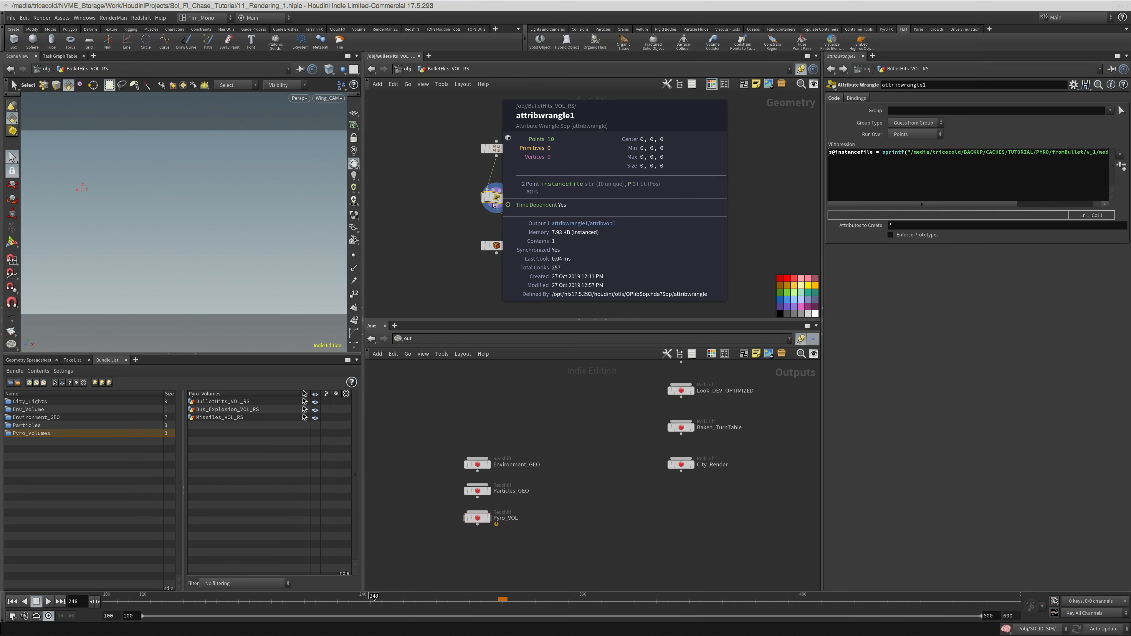
left_click(608, 246)
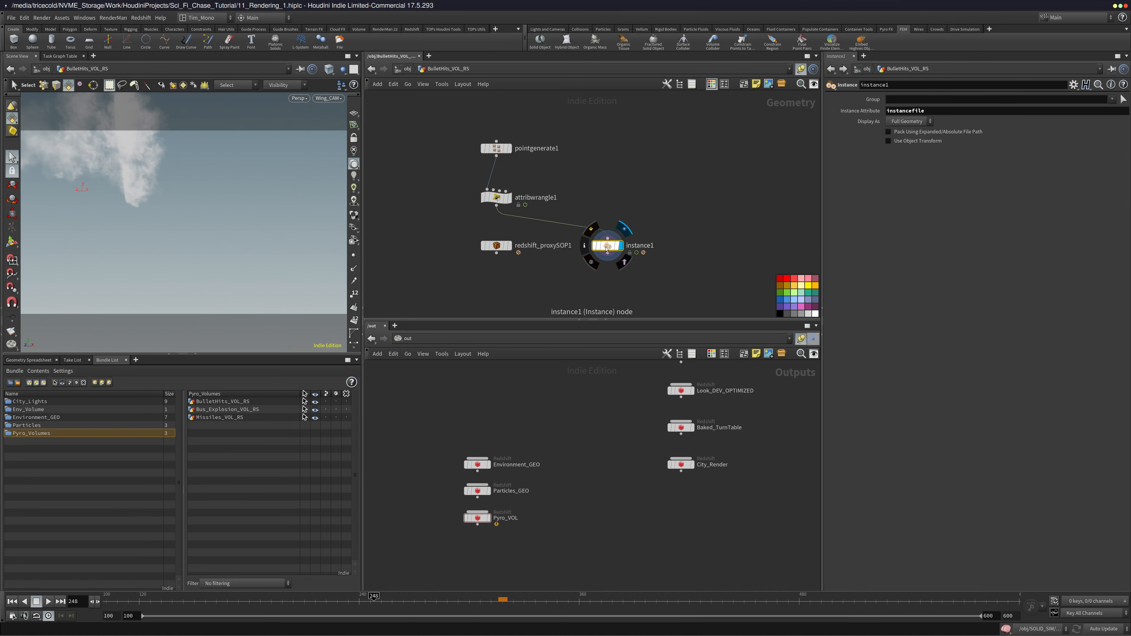
left_click(359, 602)
left_click(388, 602)
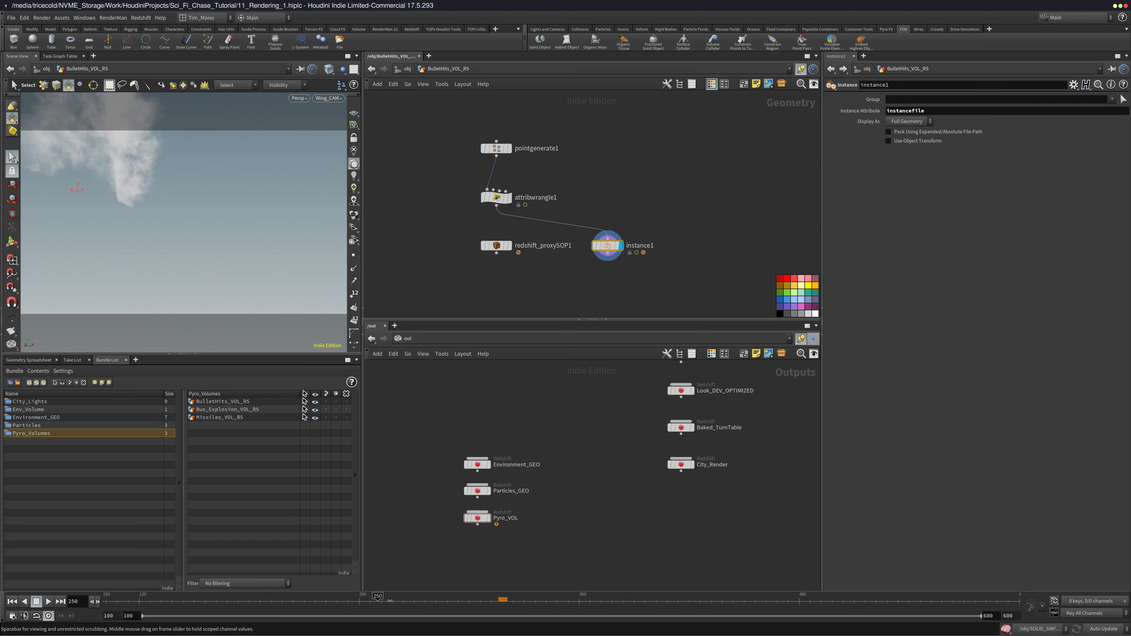
left_click(353, 601)
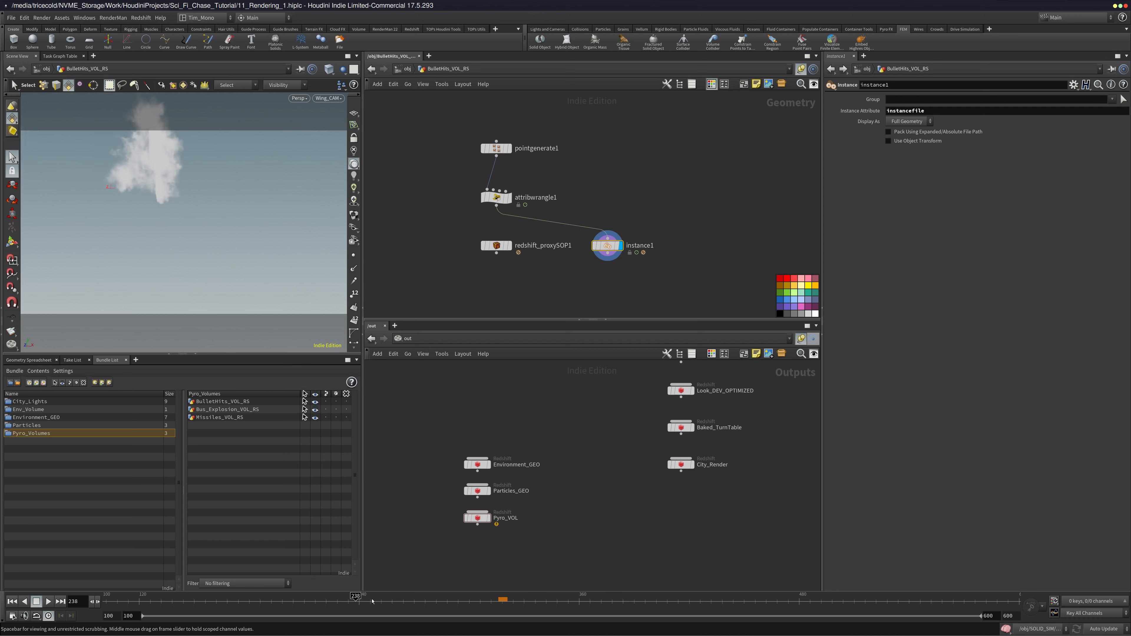
Make redshift_proxySOP1 the displayed node inside BulletHits_VOL_RS, then return to the object level
left_click(407, 69)
left_click(456, 308)
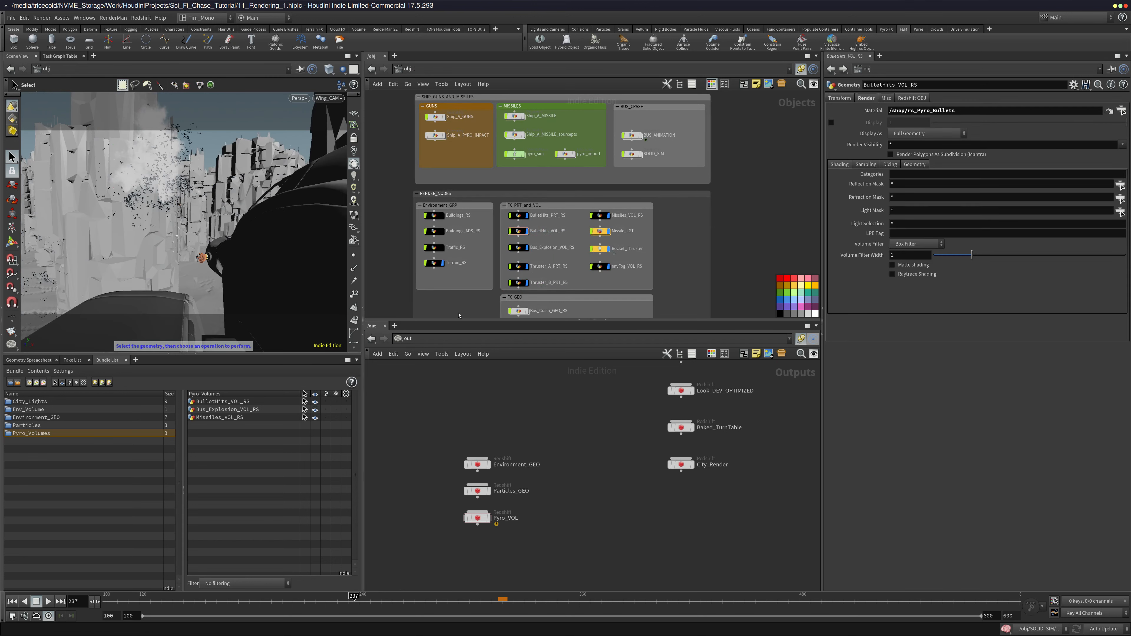
mouse_move(492, 246)
middle_mouse_down()
mouse_move(483, 204)
mouse_move(487, 233)
middle_mouse_up()
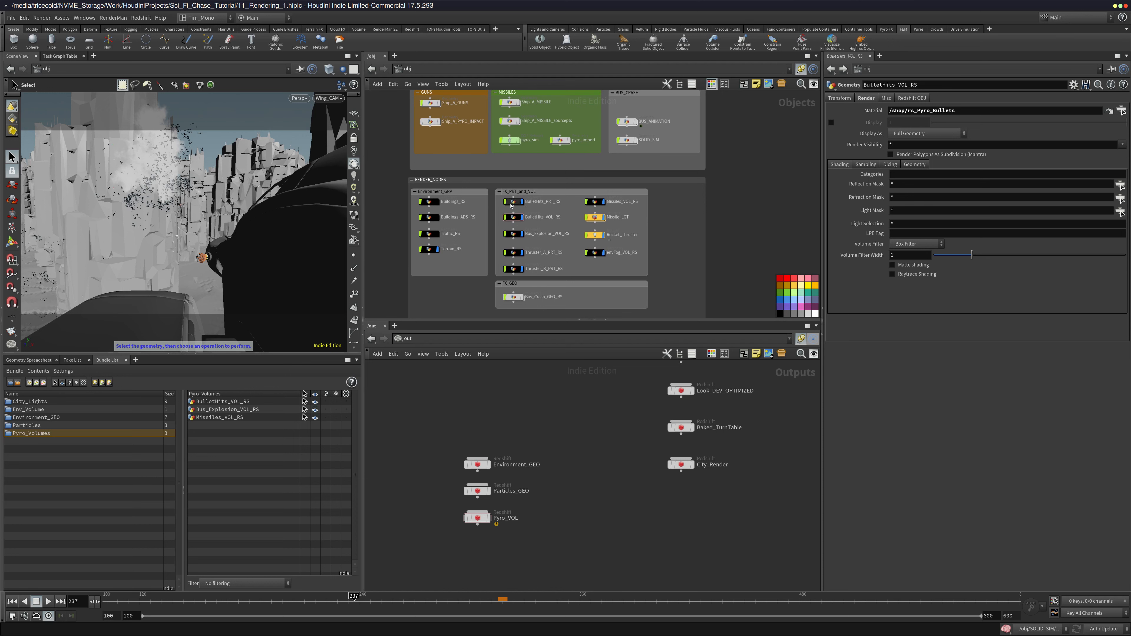
double_click(514, 218)
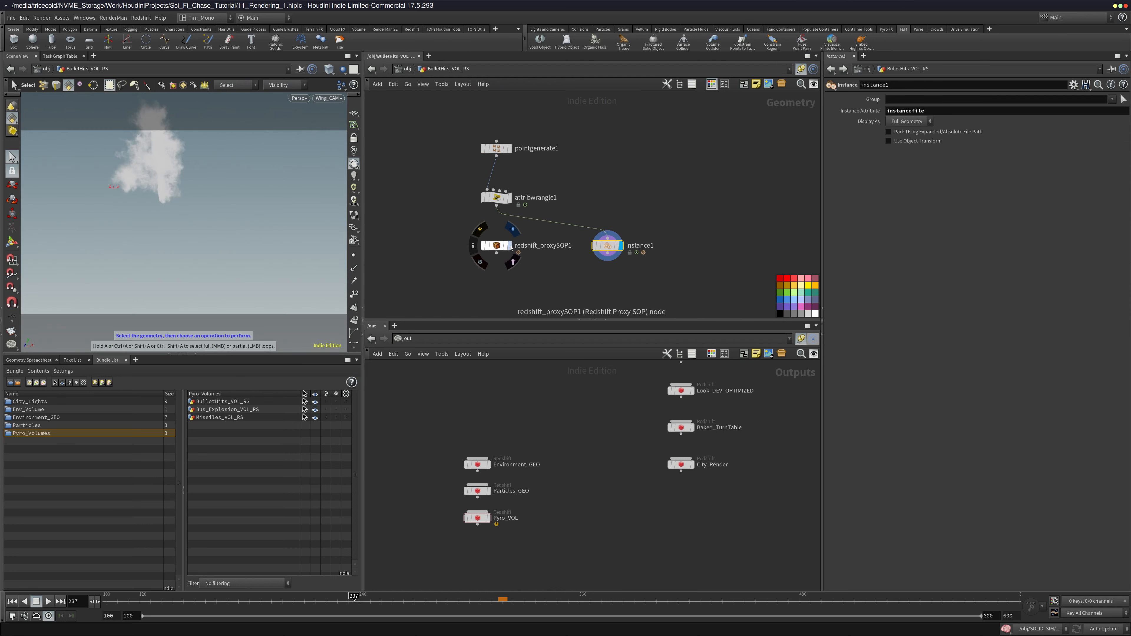
left_click(510, 246)
mouse_move(496, 249)
left_mouse_down()
mouse_move(538, 234)
mouse_move(497, 251)
left_mouse_up()
middle_click_drag(535, 274, 536, 280)
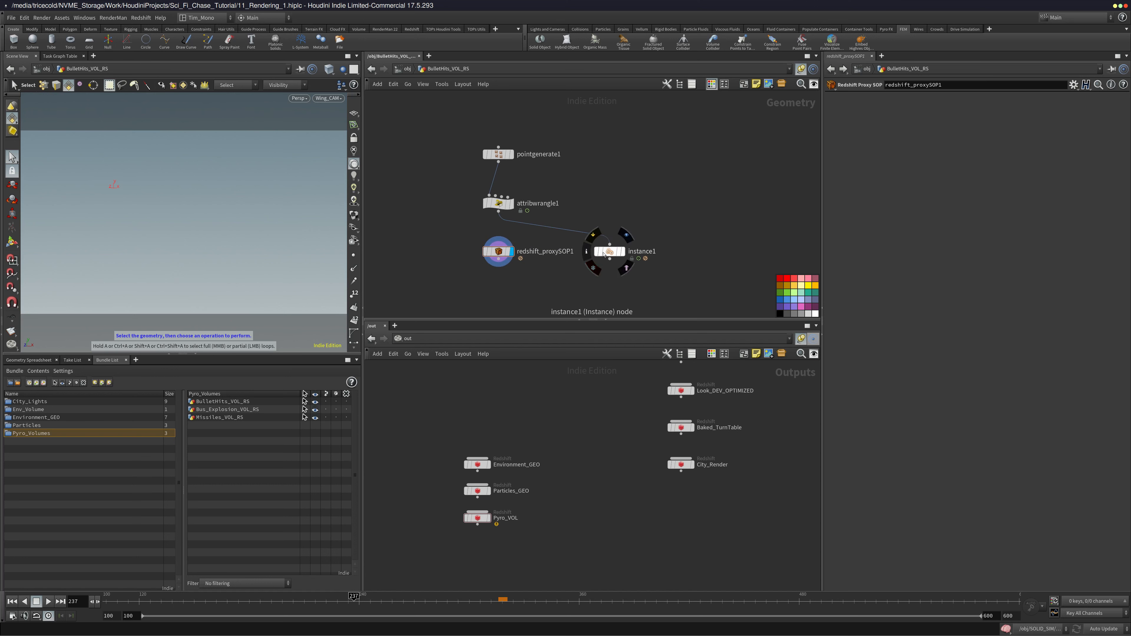
left_click(405, 68)
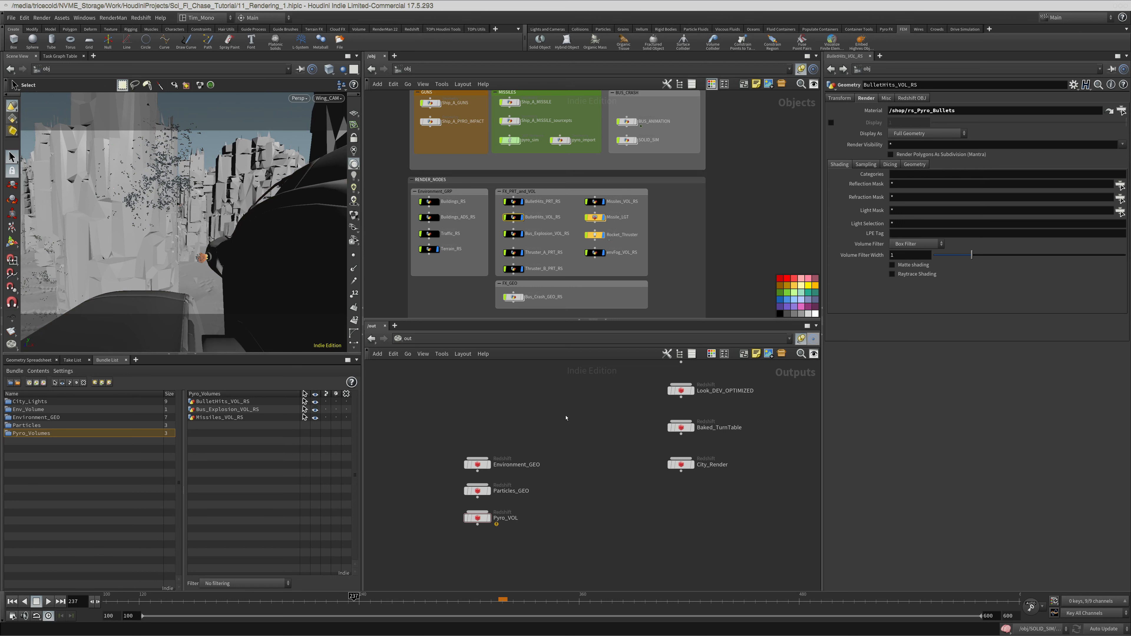
Examine the Redshift proxy file settings of BulletHits_VOL_RS, including its proxy filename
middle_click_drag(564, 472, 568, 458)
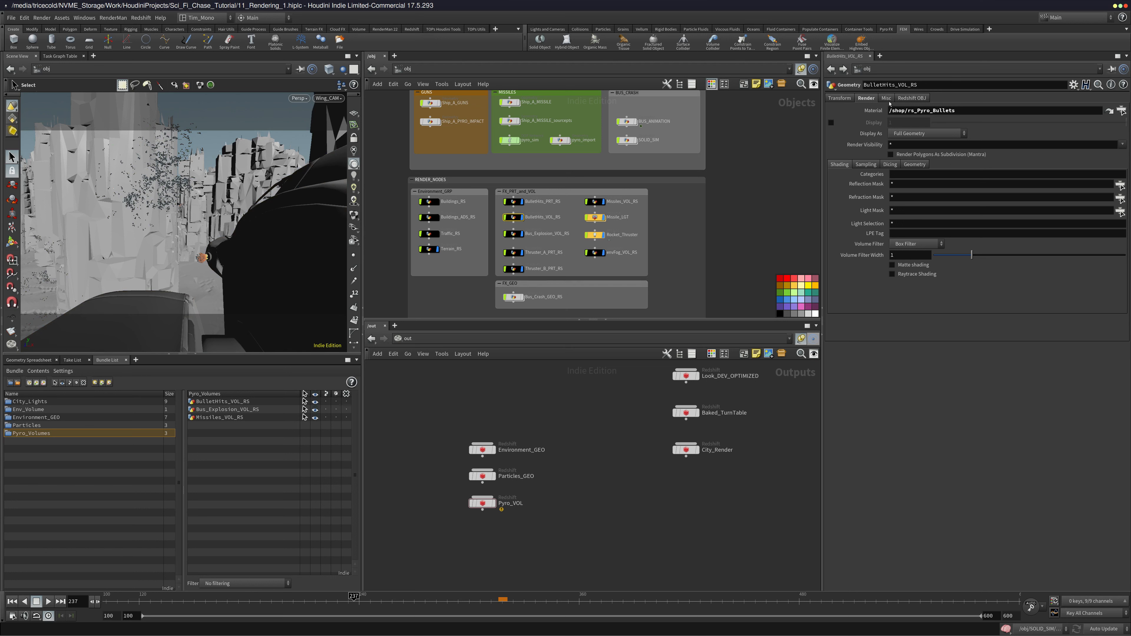
left_click(912, 98)
left_click(862, 110)
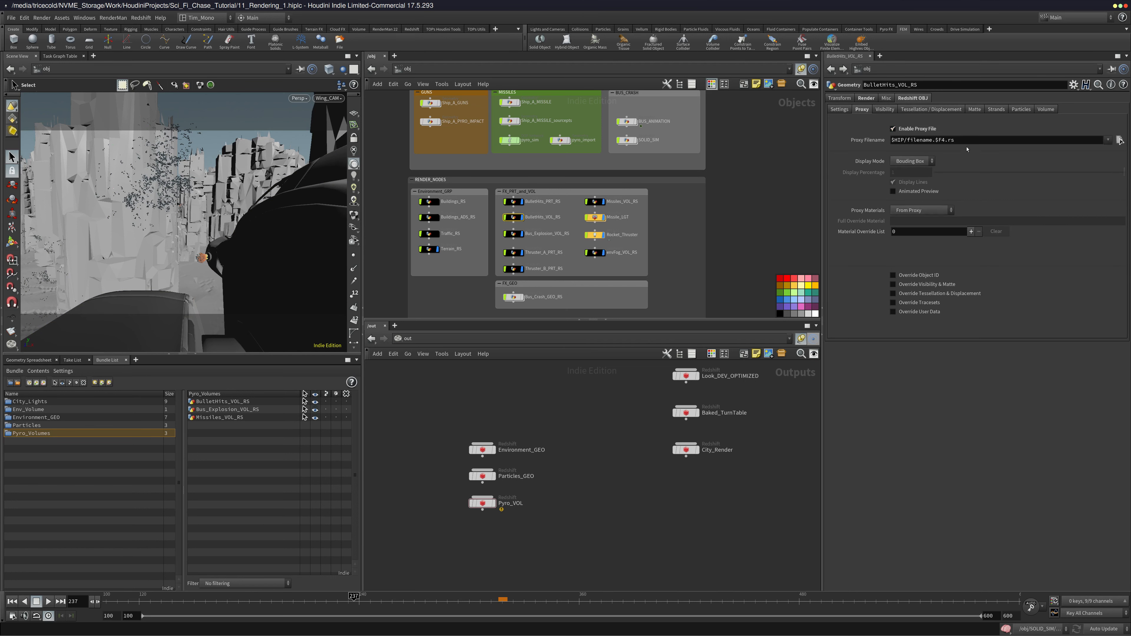
left_click_drag(965, 142, 856, 146)
Render Pyro_VOL's current frame to MPlay, inspect the bullet-hit volumes, and put the preview out of the way
left_click(482, 503)
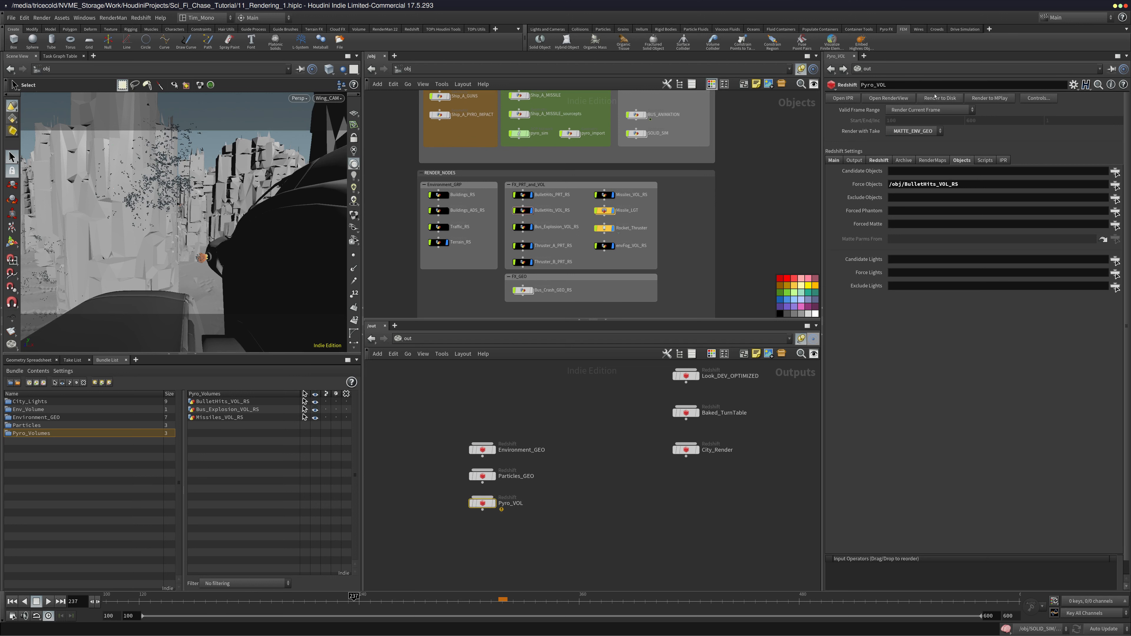
left_click(1003, 98)
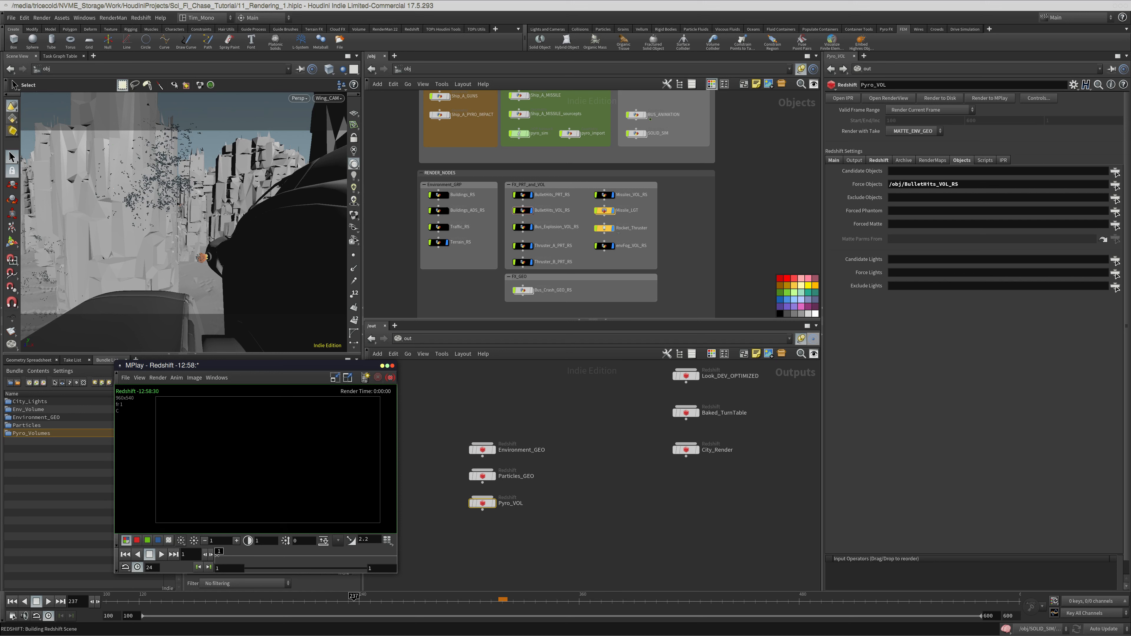
left_click(441, 434)
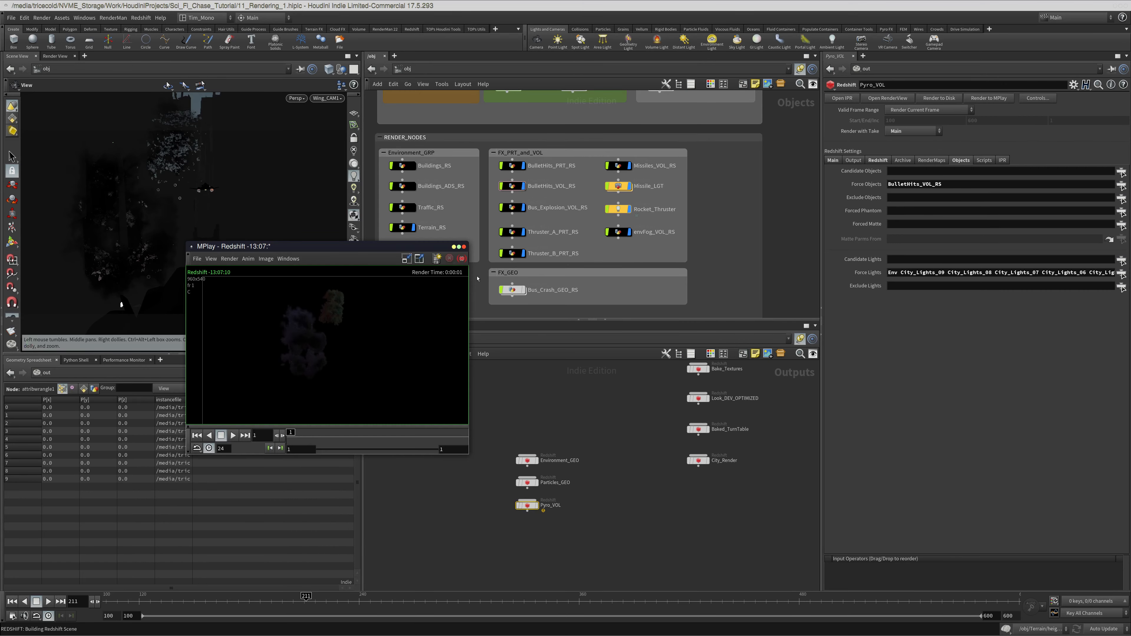
left_click_drag(428, 246, 246, 375)
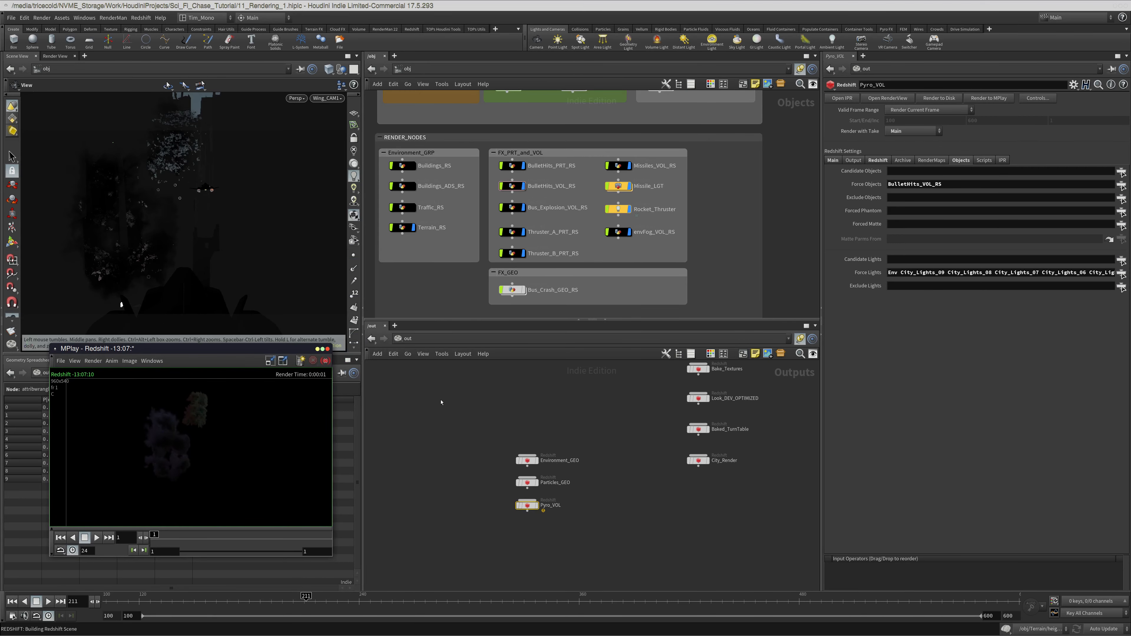
left_click(456, 464)
middle_click_drag(456, 464, 469, 456)
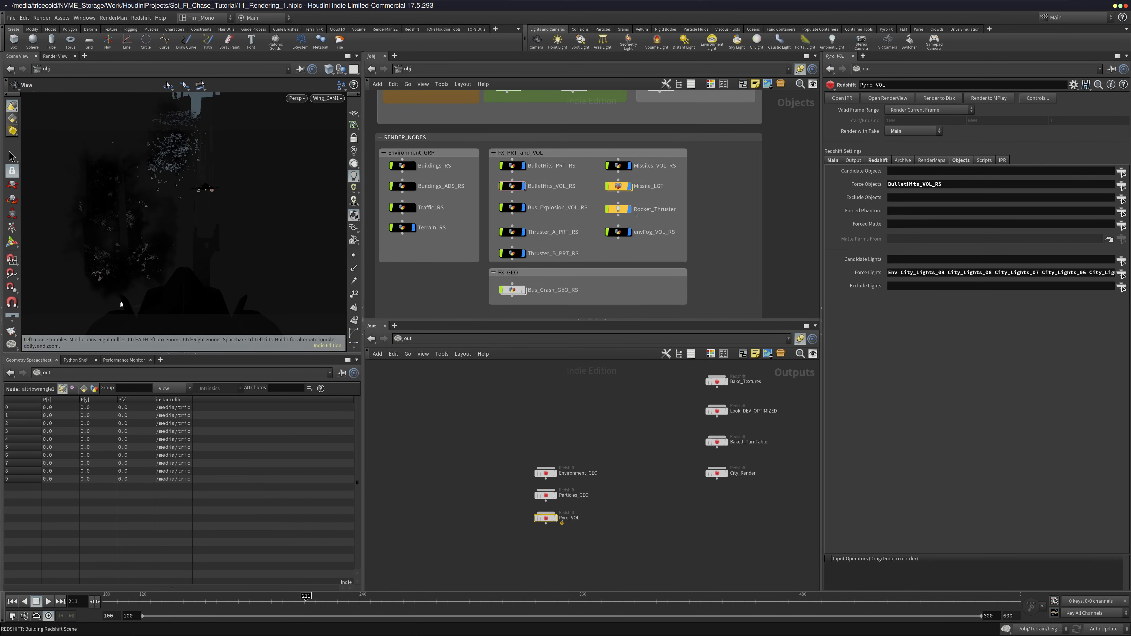
Review the 'instancefile' Mode choices in BulletHits_VOL_RS's Redshift instancing settings and keep Instance Houdini Compatible Objects
left_click(455, 297)
middle_click_drag(523, 198, 532, 221)
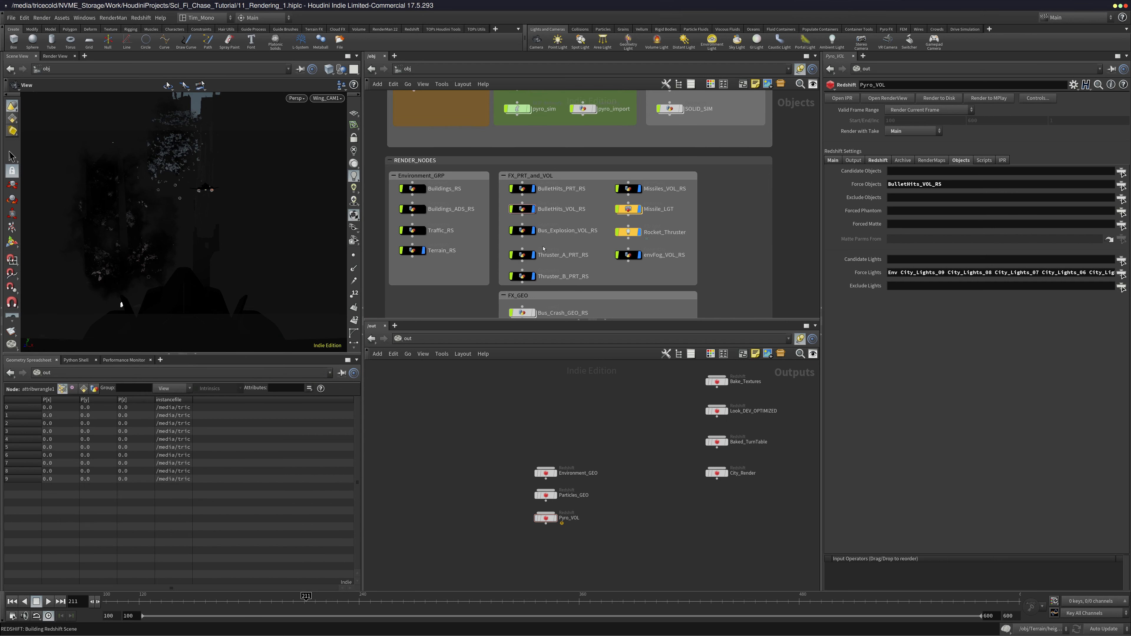
left_click(523, 208)
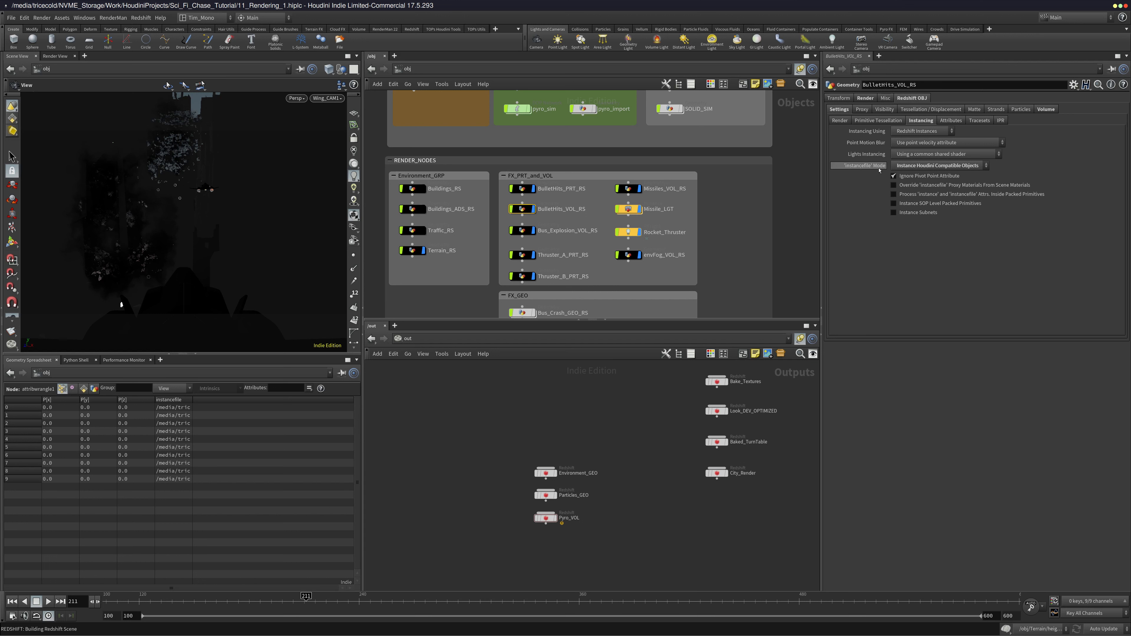
left_click(921, 167)
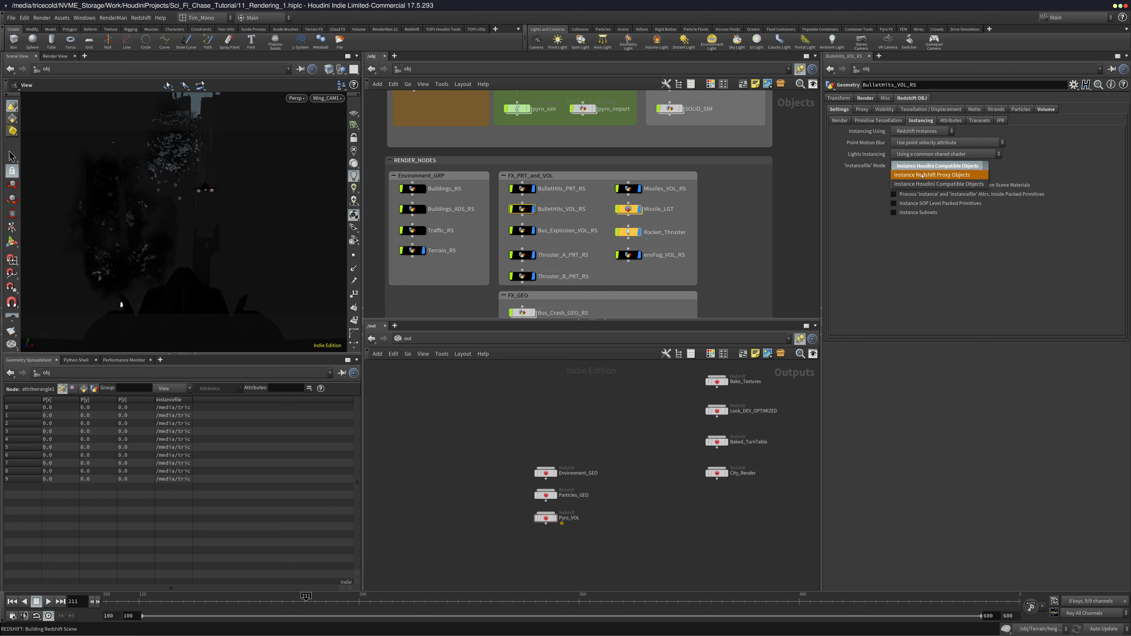
left_click(847, 185)
left_click(900, 166)
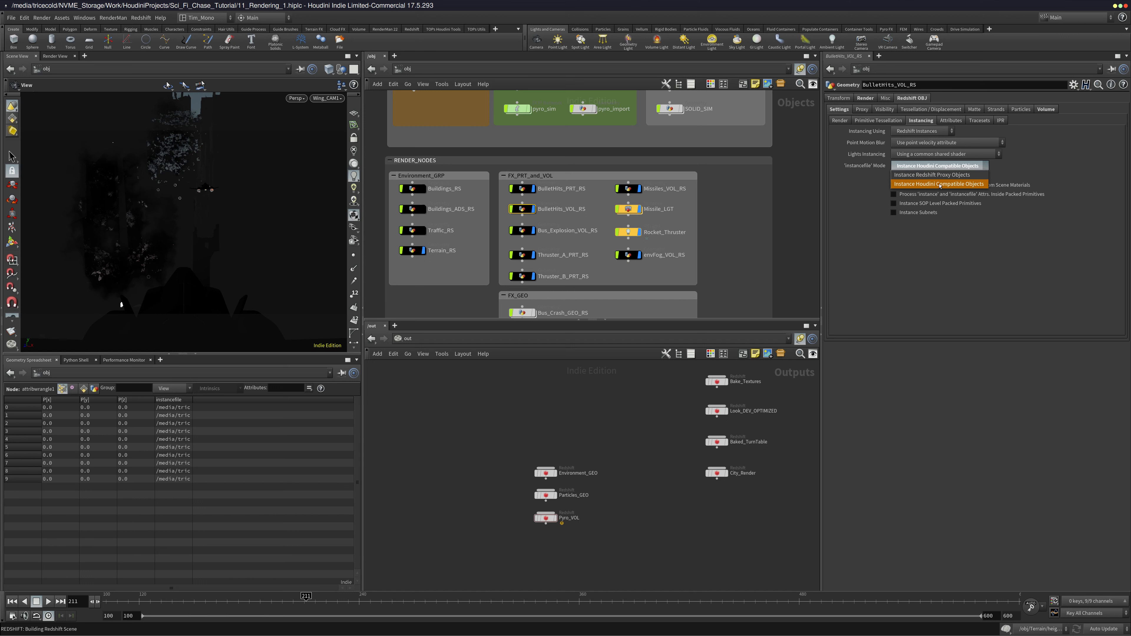
left_click(967, 184)
left_click(947, 186)
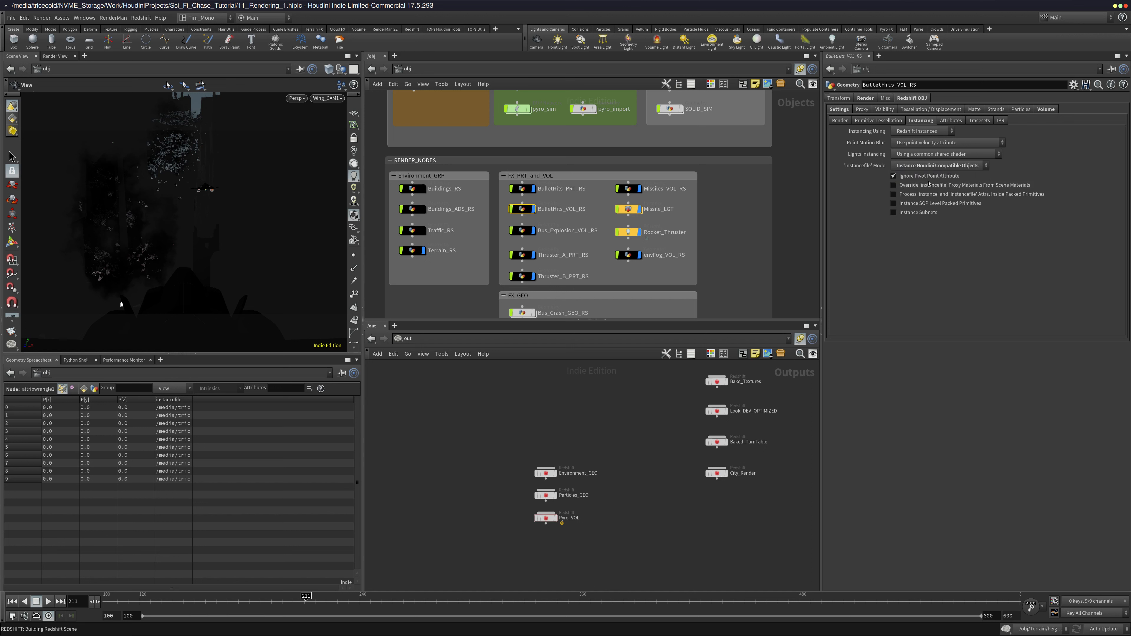
left_click(547, 518)
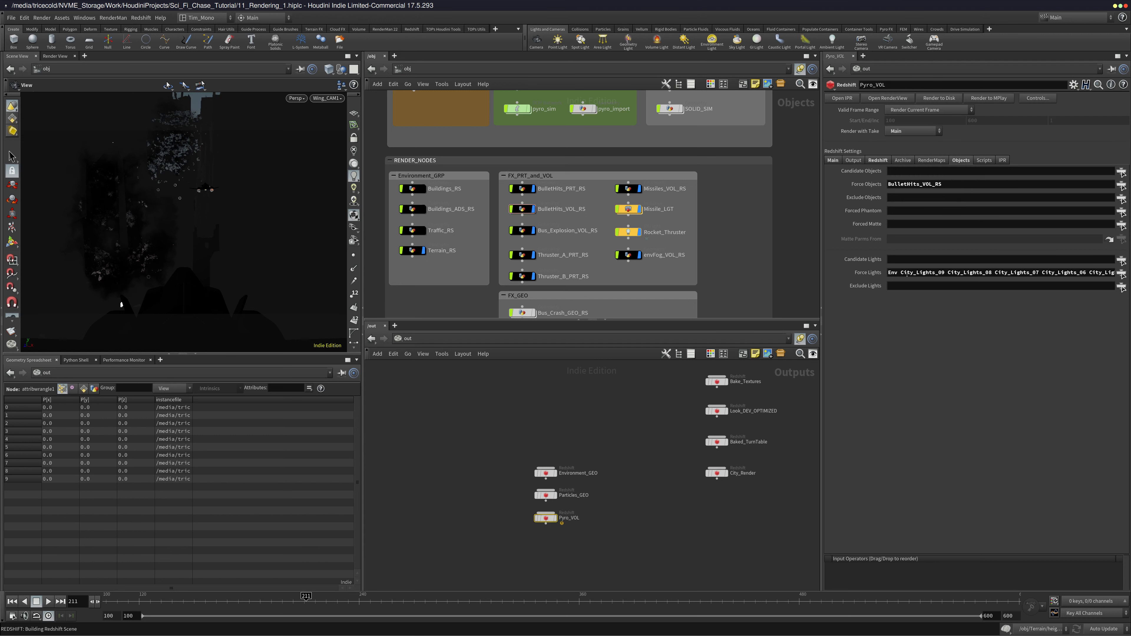
left_click_drag(900, 273, 886, 273)
key("BackSpace")
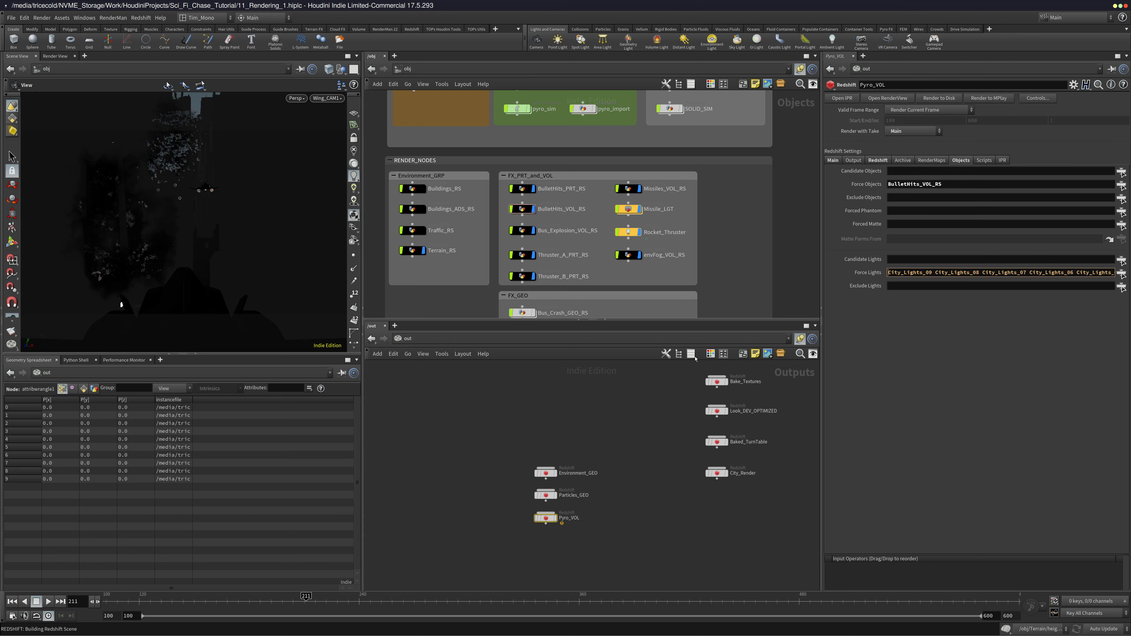
left_click(751, 366)
left_click(1121, 272)
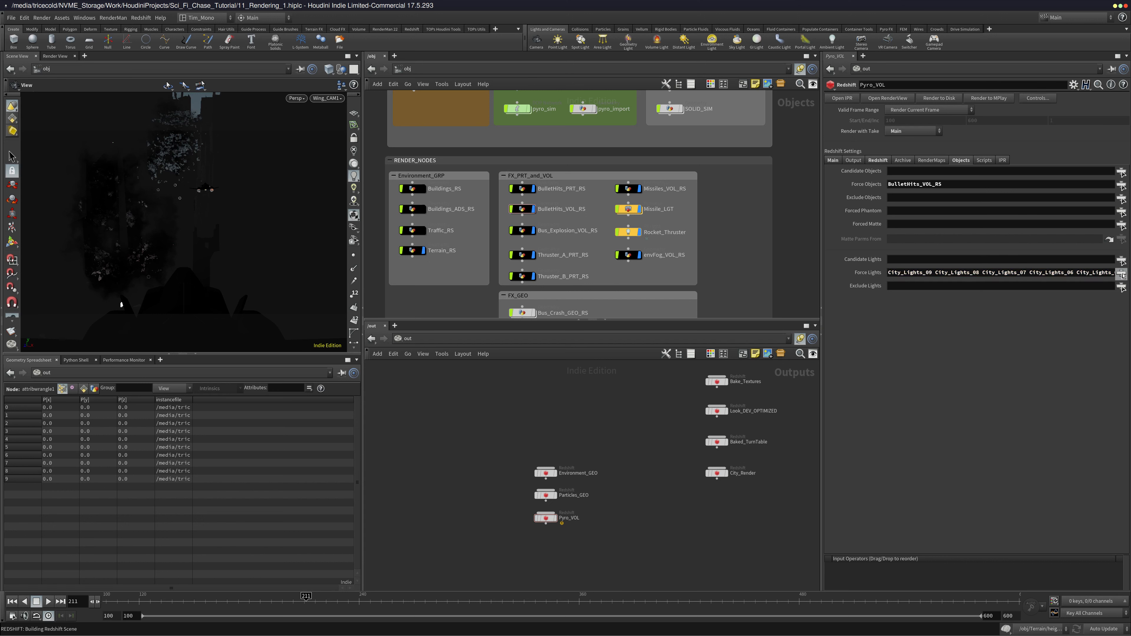
left_click(908, 133)
left_click(1019, 410)
left_click(988, 99)
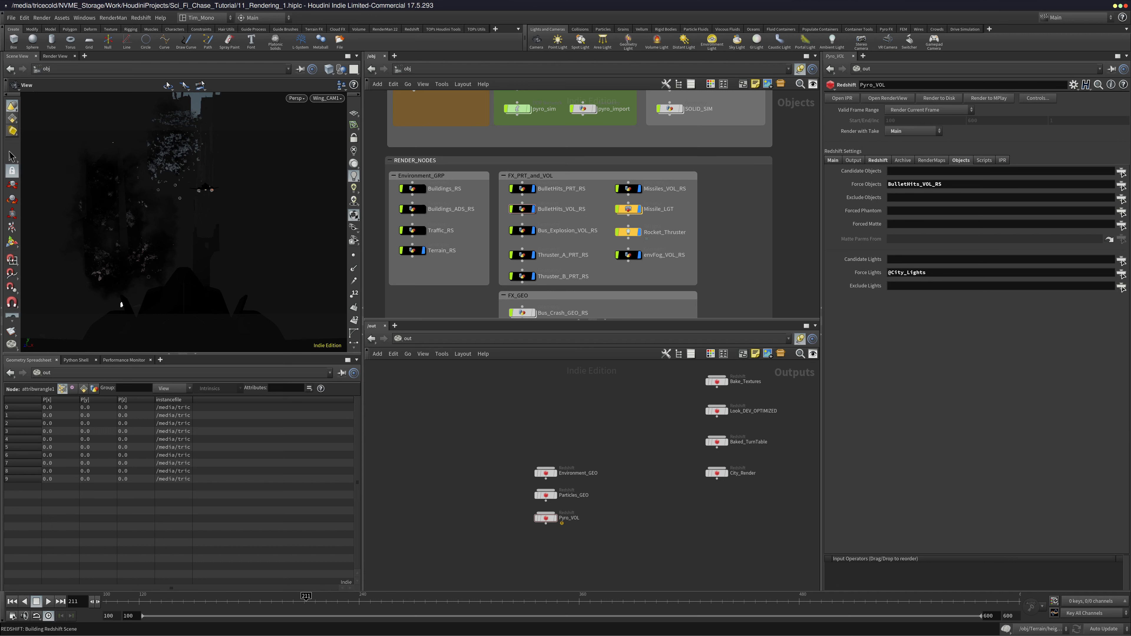
Compare the new bullet-hit render with the previous one in MPlay, then close the preview
left_click_drag(265, 350, 591, 346)
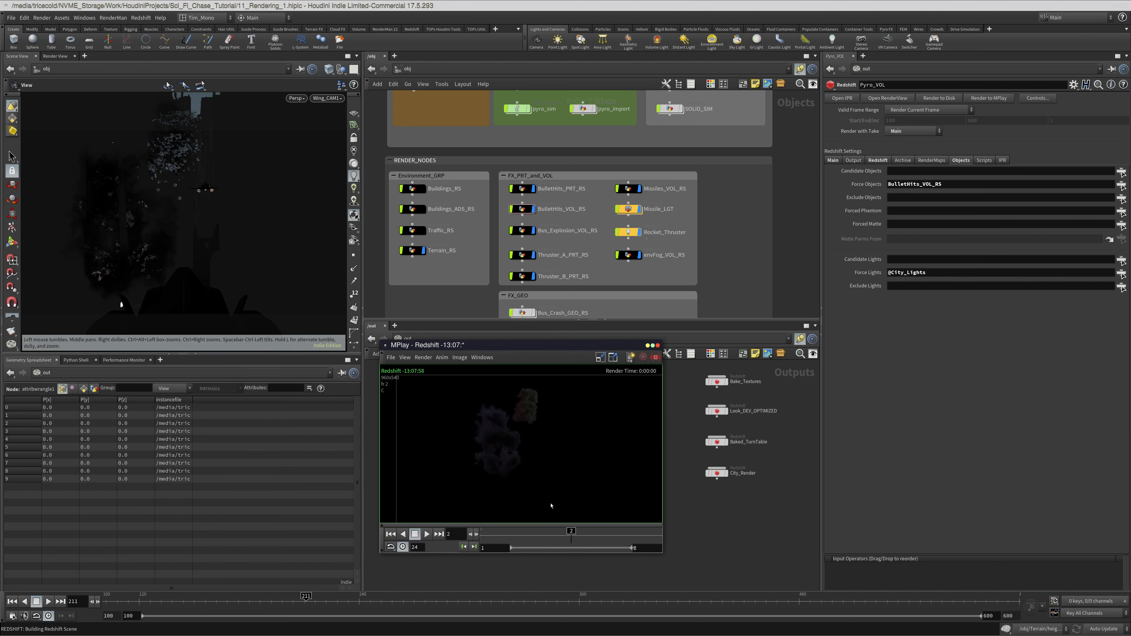
mouse_move(572, 531)
left_mouse_down()
mouse_move(486, 538)
mouse_move(732, 529)
mouse_move(693, 516)
mouse_move(501, 528)
mouse_move(485, 538)
mouse_move(570, 538)
mouse_move(485, 537)
mouse_move(557, 538)
mouse_move(486, 537)
mouse_move(529, 537)
mouse_move(478, 547)
mouse_move(571, 535)
left_mouse_up()
left_click_drag(590, 351, 242, 380)
right_click(245, 373)
left_click(264, 420)
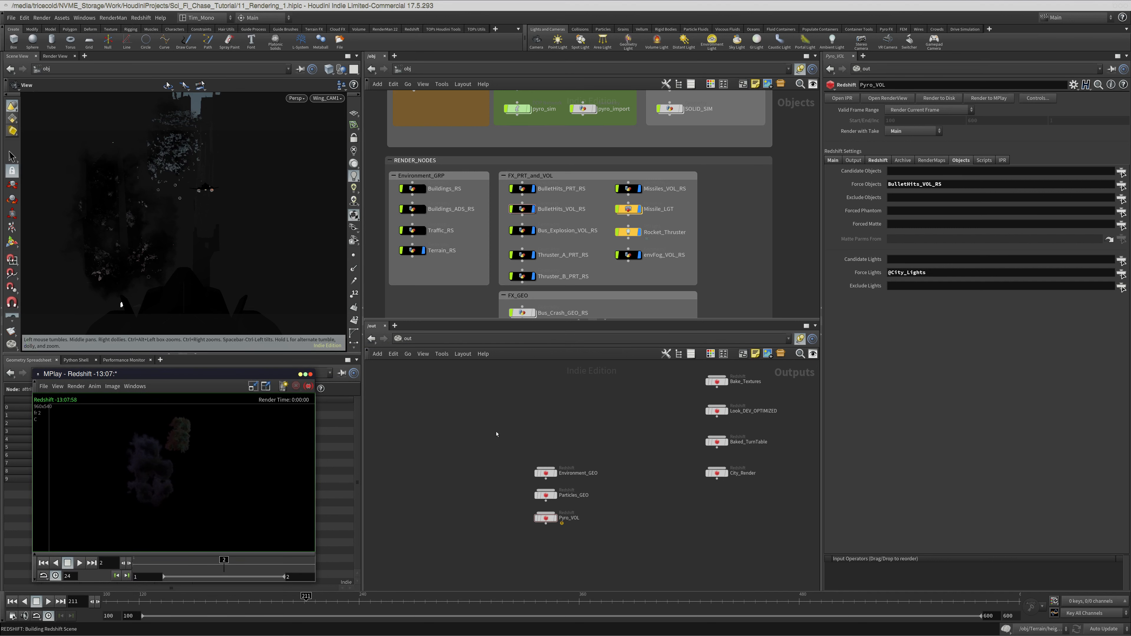
middle_click_drag(474, 434, 474, 429)
left_click(310, 374)
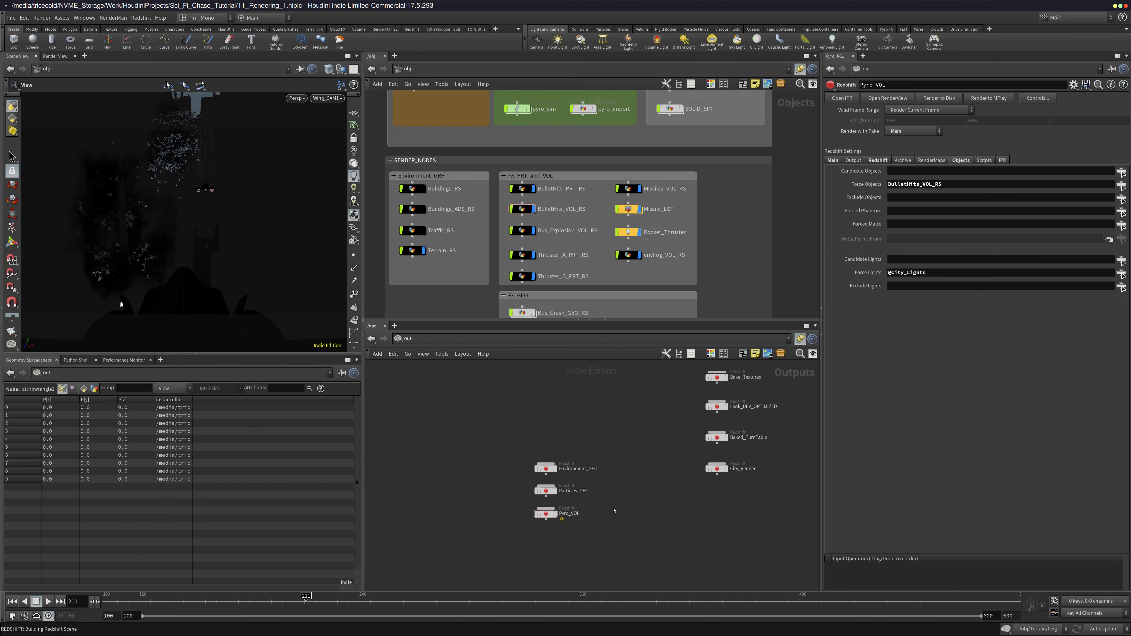
Select the Pyro_VOL render node and save the scene file
left_click_drag(614, 510, 503, 513)
left_click(11, 18)
key("Escape")
key("ctrl+s")
left_click(886, 98)
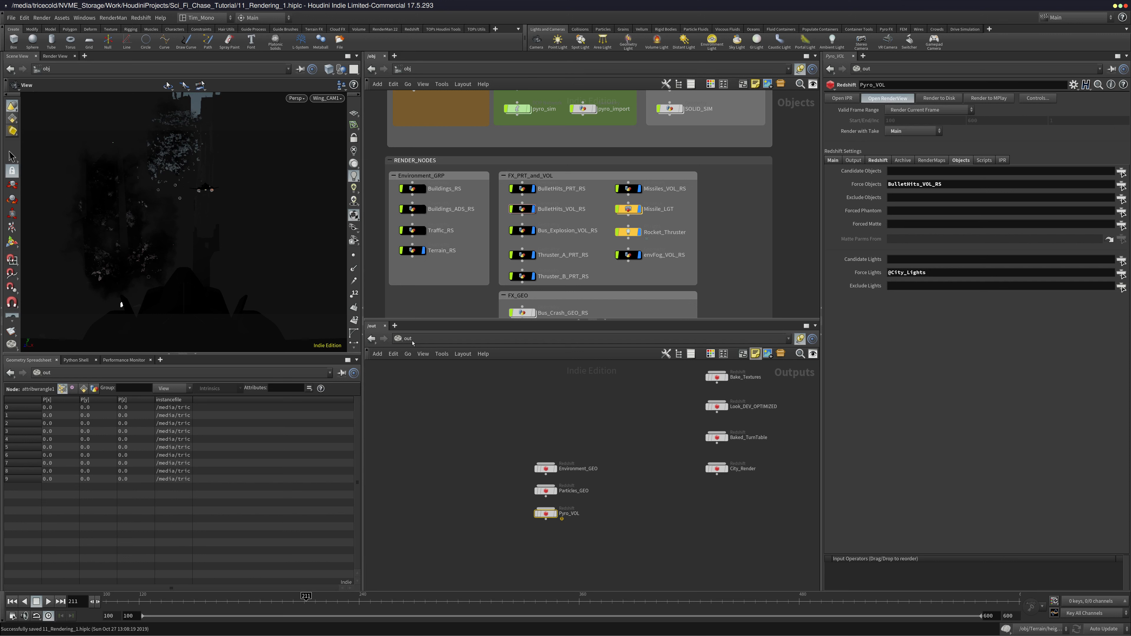
left_click_drag(129, 26, 181, 411)
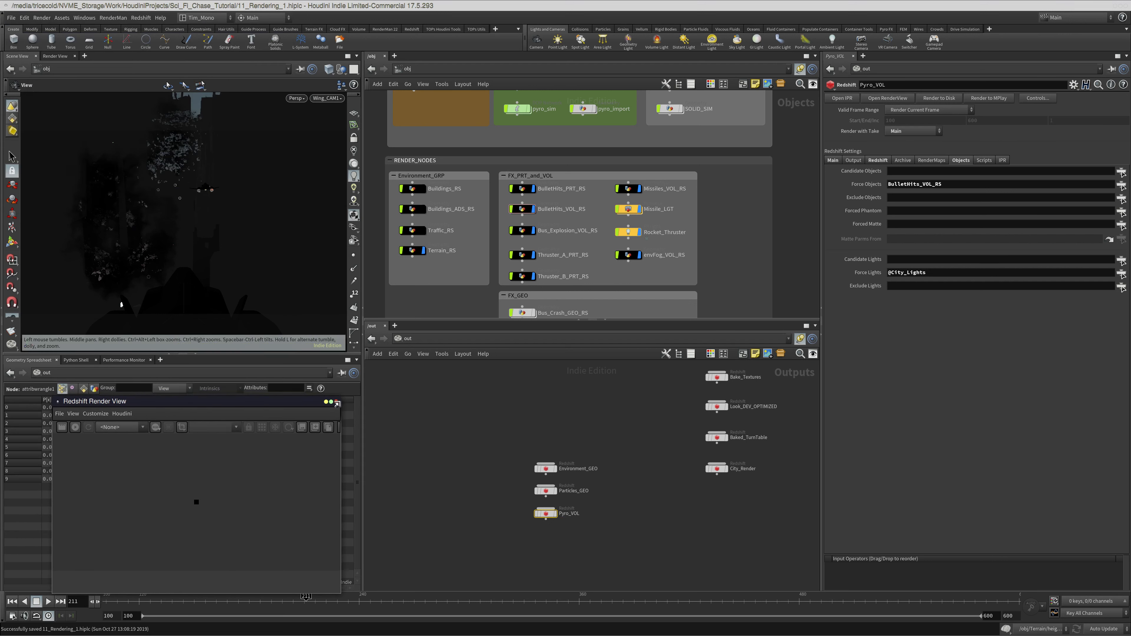
left_click(336, 402)
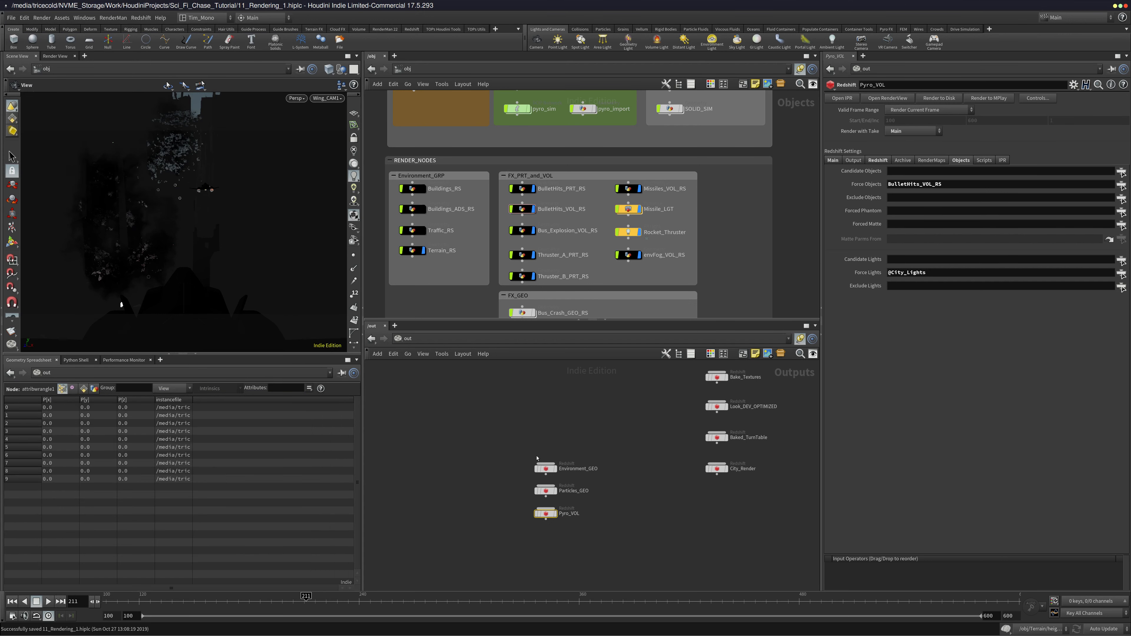
Open the Redshift Render View from Pyro_VOL, choose Pyro_VOL as its ROP, and start rendering the current frame
left_click(1002, 161)
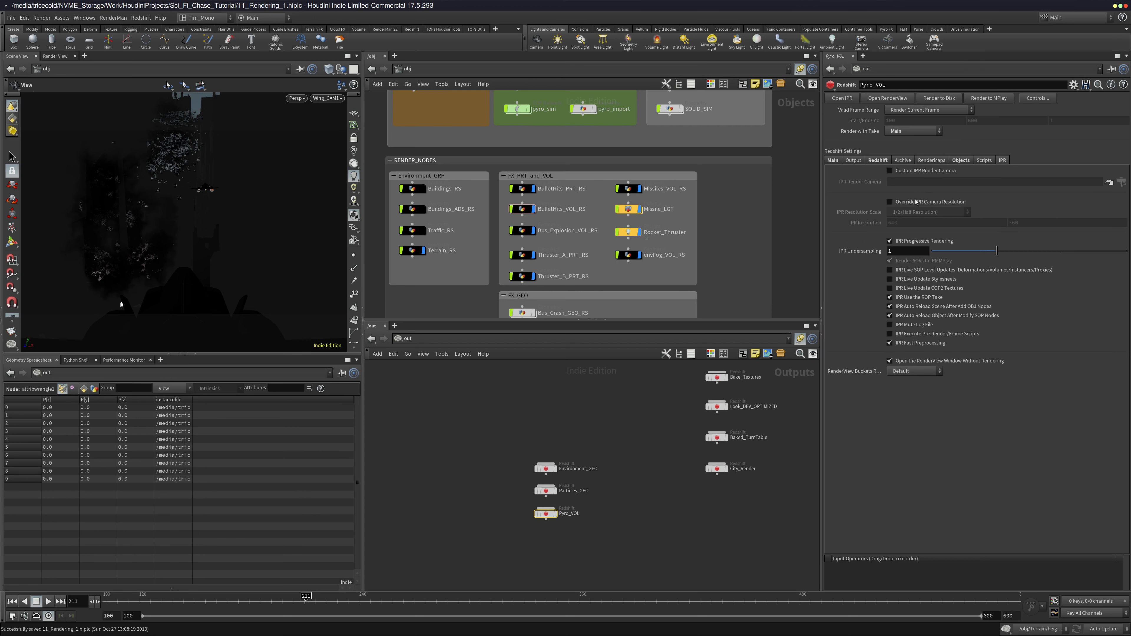
left_click(845, 161)
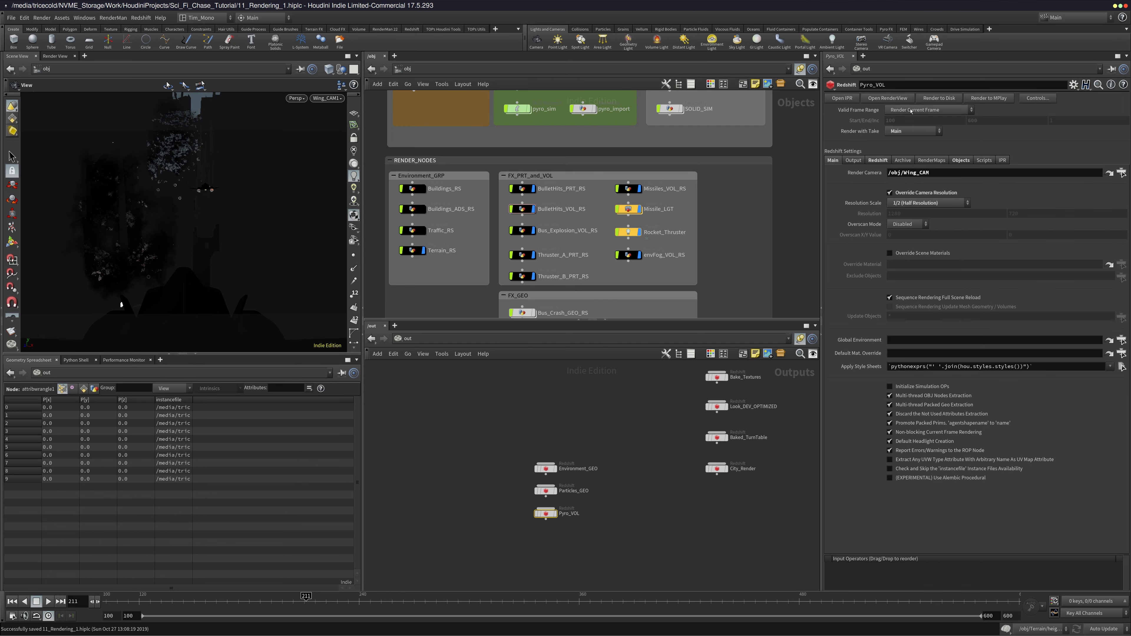
left_click(888, 98)
left_click_drag(124, 21, 137, 395)
left_click(83, 403)
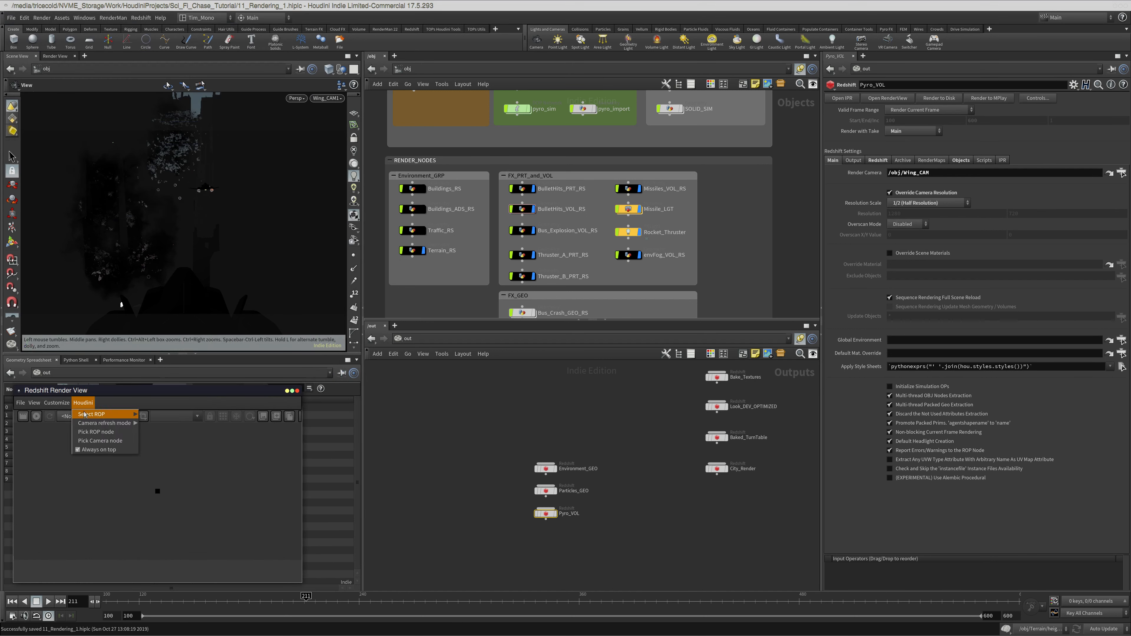
mouse_move(96, 415)
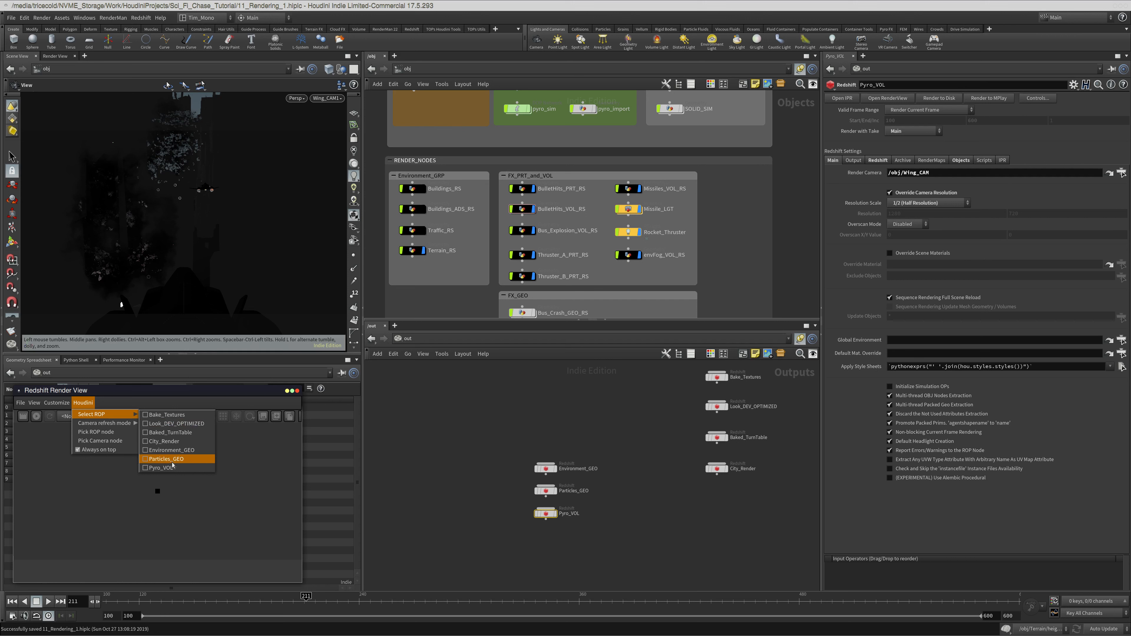
left_click(159, 468)
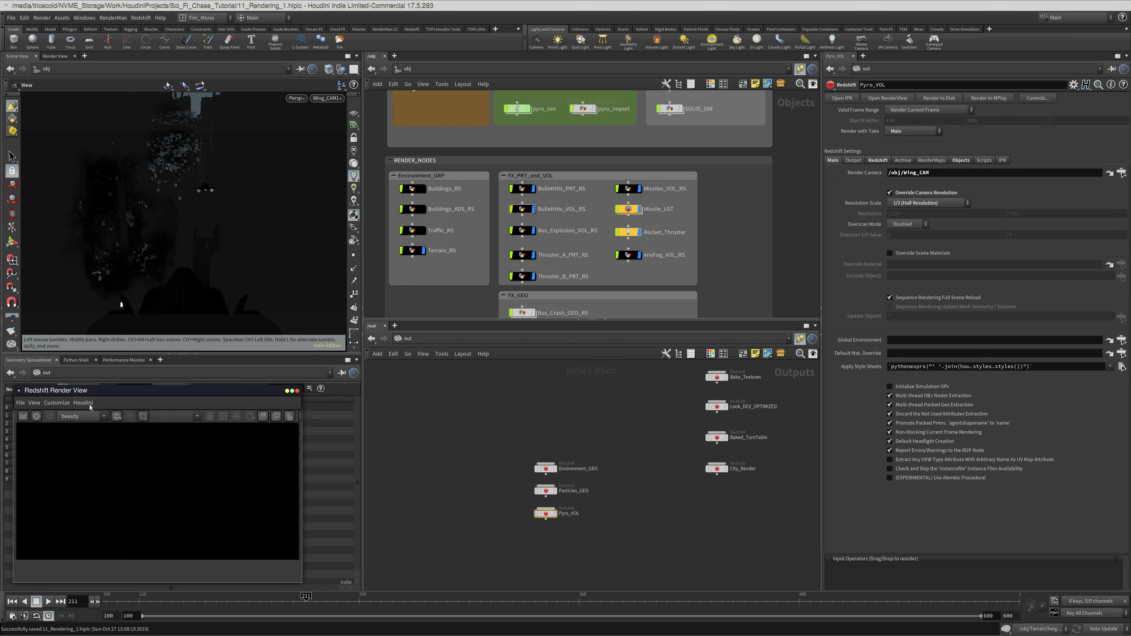
left_click(89, 403)
mouse_move(105, 423)
left_click(188, 461)
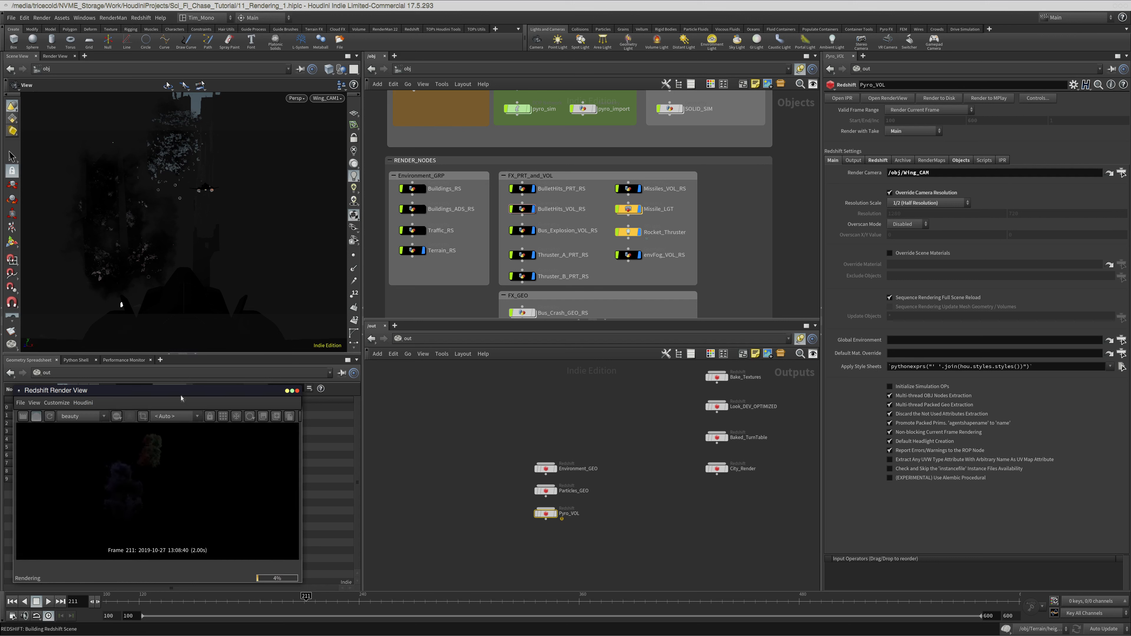
left_click_drag(188, 385, 207, 356)
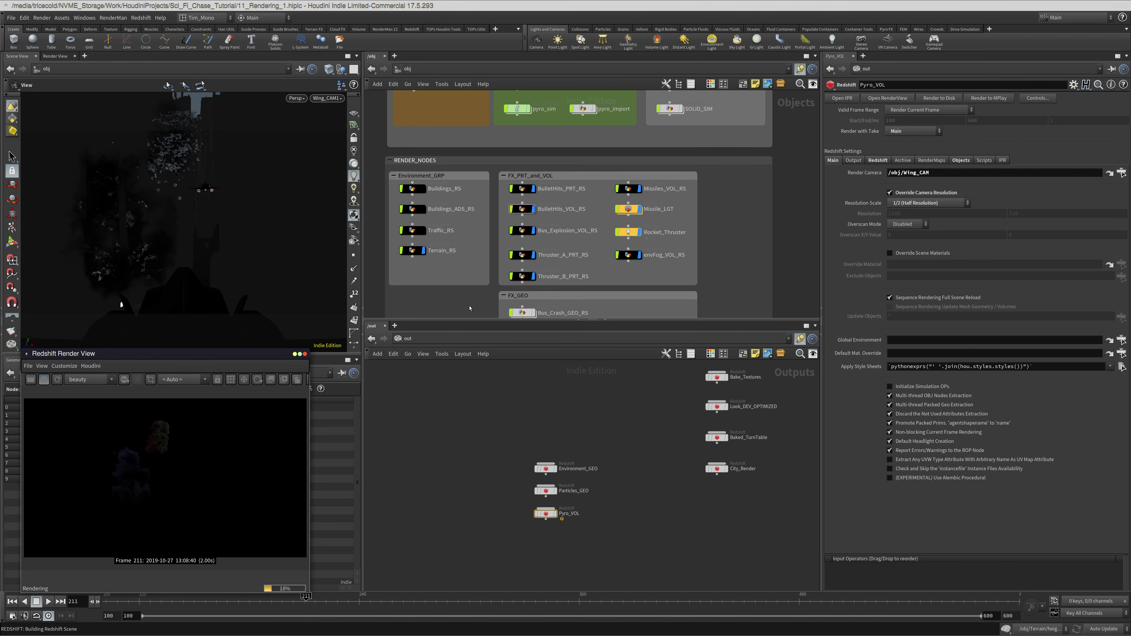
Open the rs_Pyro_Bullets volume shader assigned to BulletHits_VOL_RS and set its Emission Channel to temperature
middle_click_drag(459, 226, 483, 202)
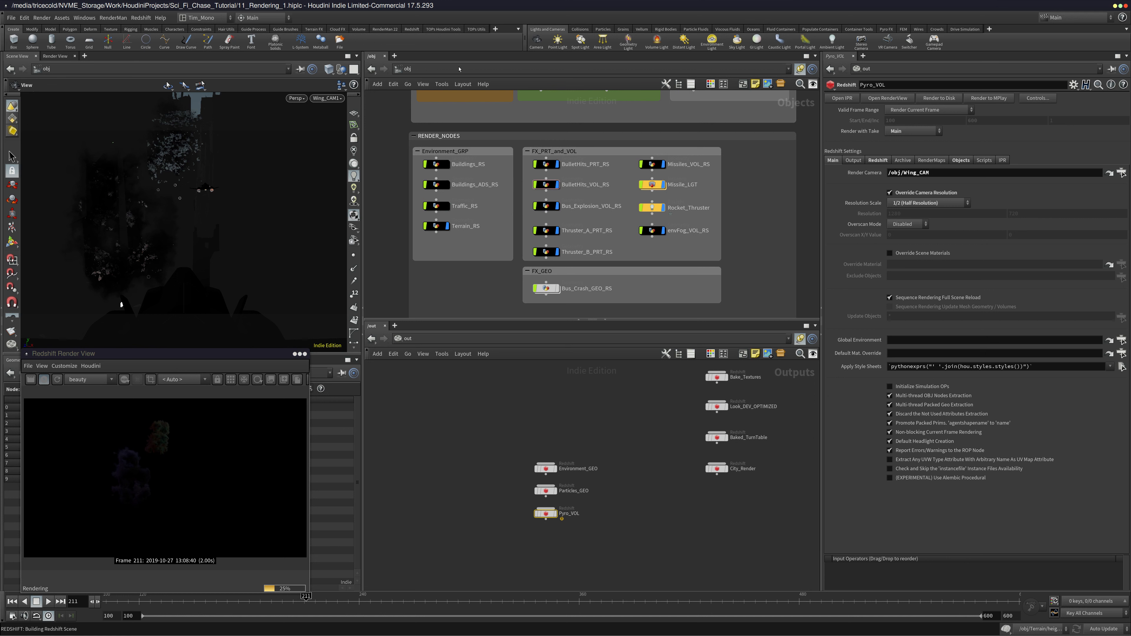
left_click(545, 184)
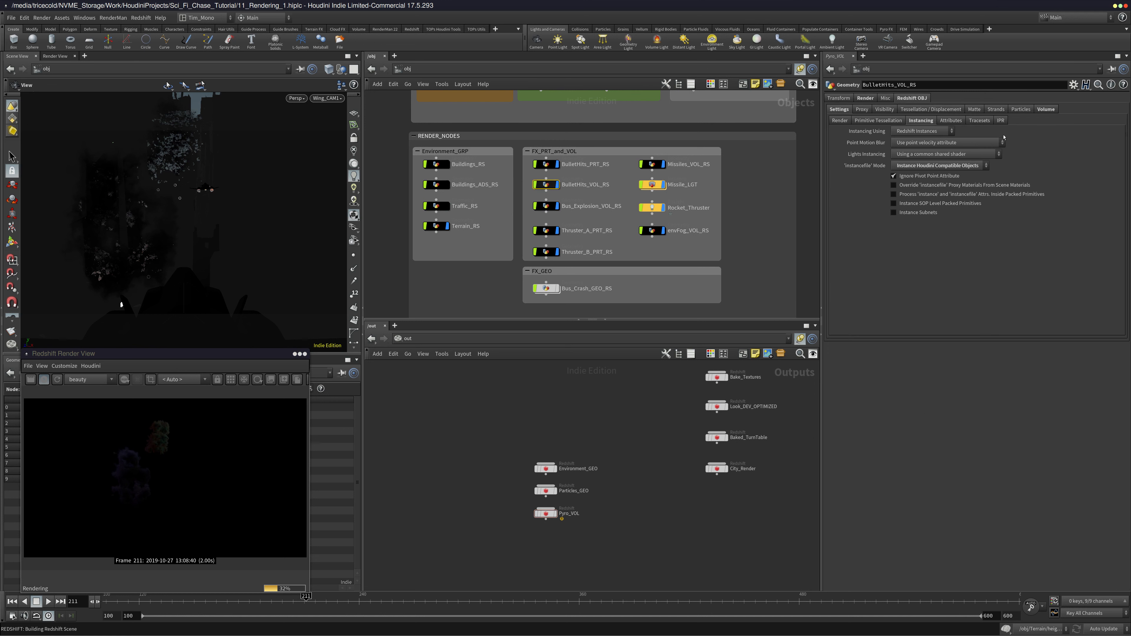
left_click(869, 98)
left_click(1119, 109)
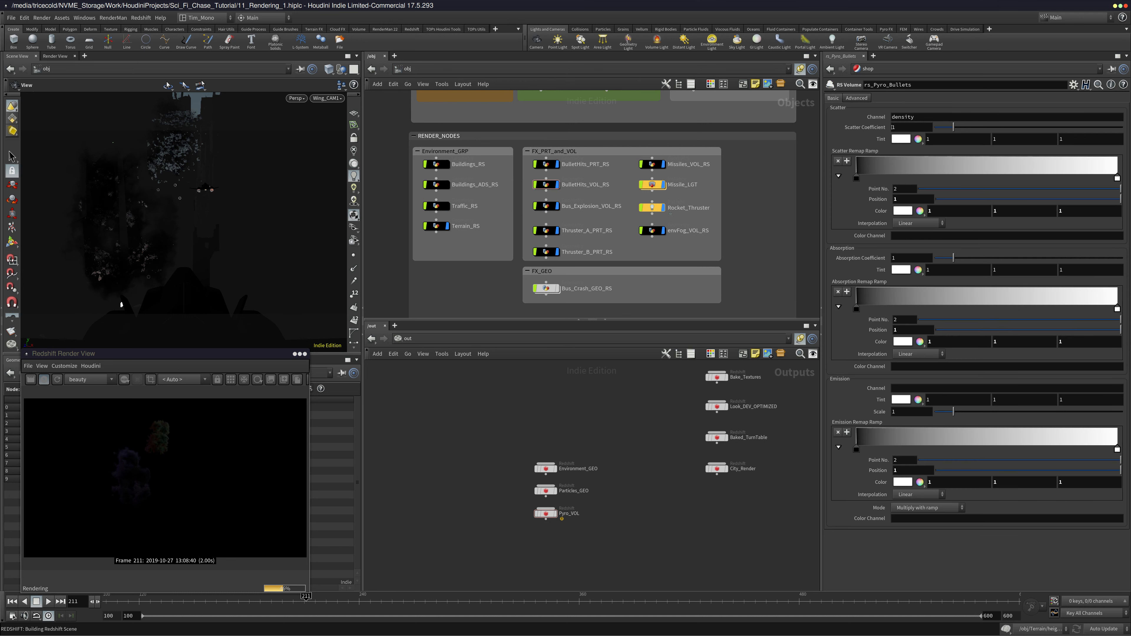
left_click(857, 98)
left_click(833, 98)
left_click(911, 387)
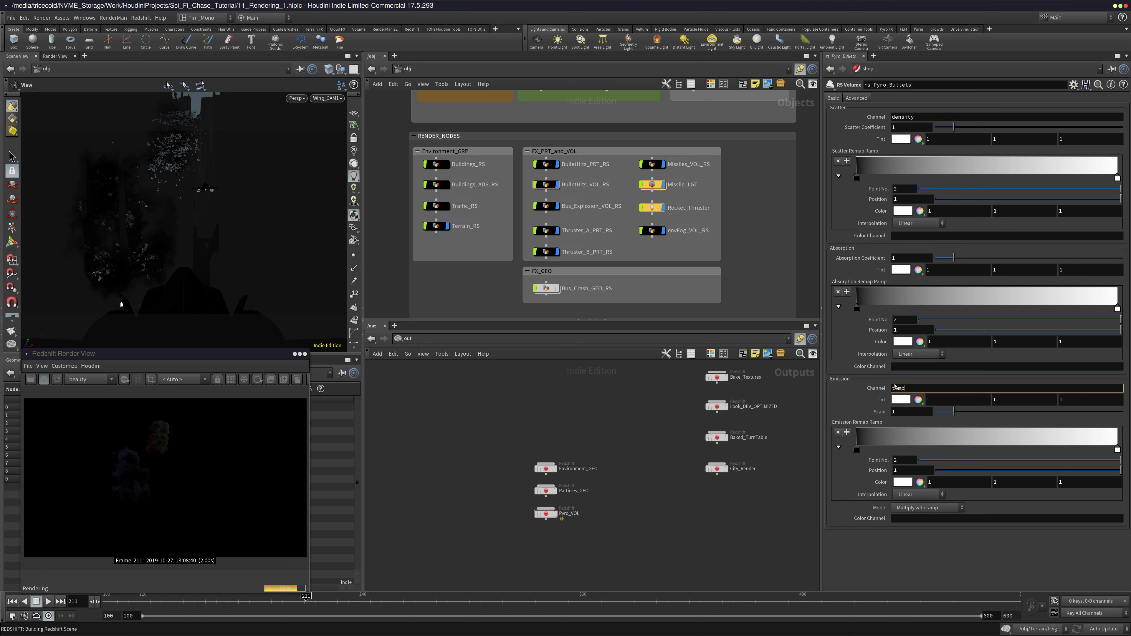
type("temperature")
key("Return")
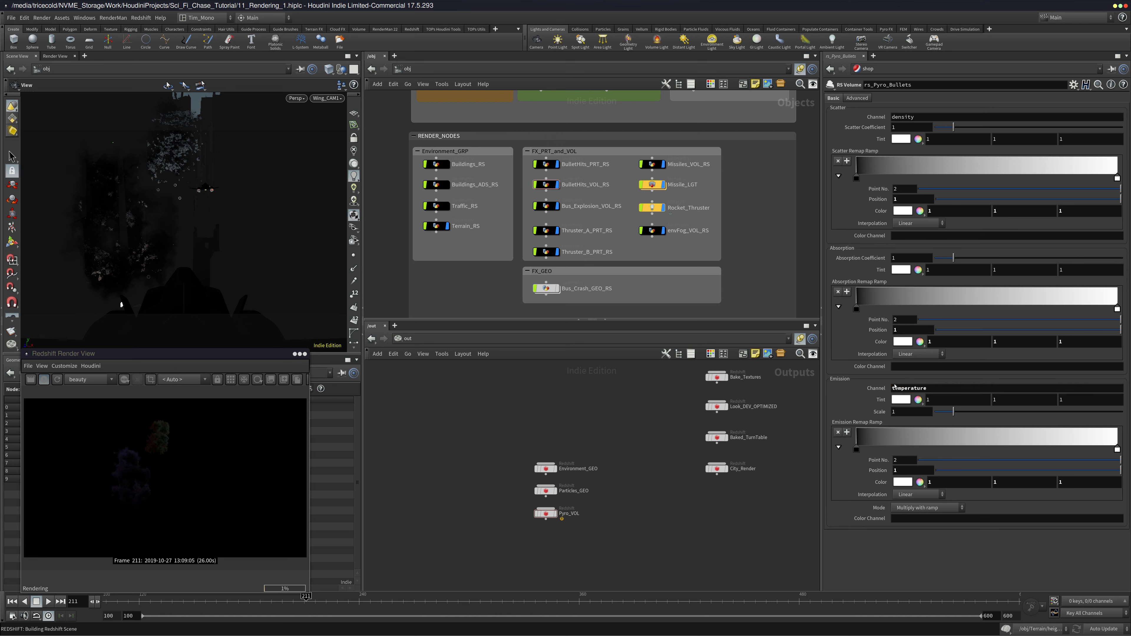
Set the Emission Scale of rs_Pyro_Bullets to 10 and check the updated render
middle_click_drag(467, 419, 471, 423)
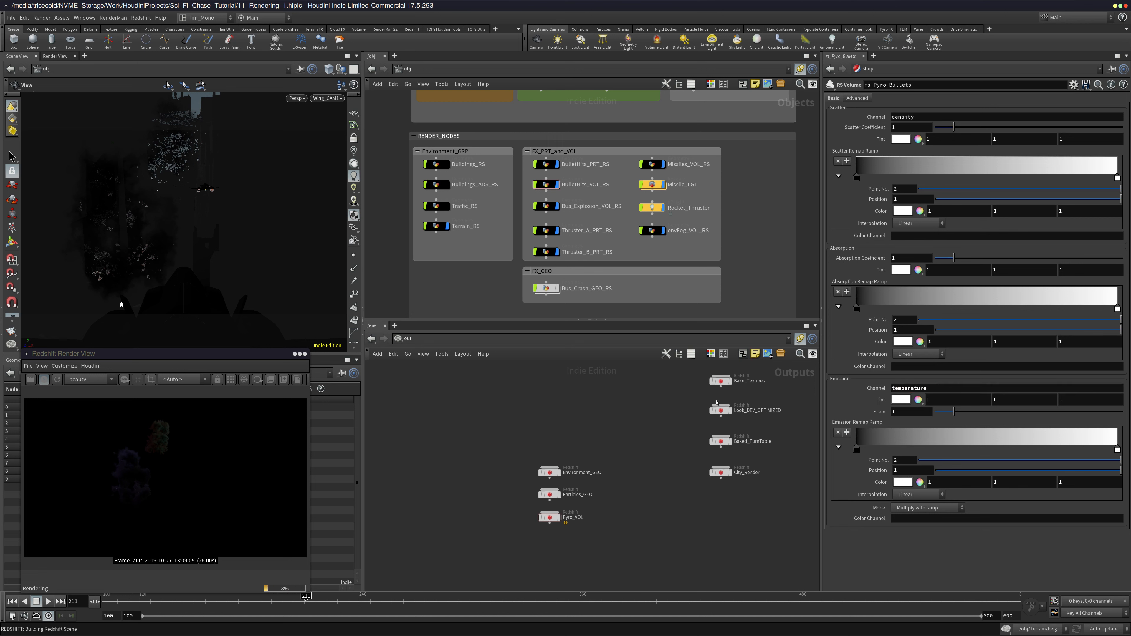
left_click(911, 412)
key("Return")
left_click(149, 473)
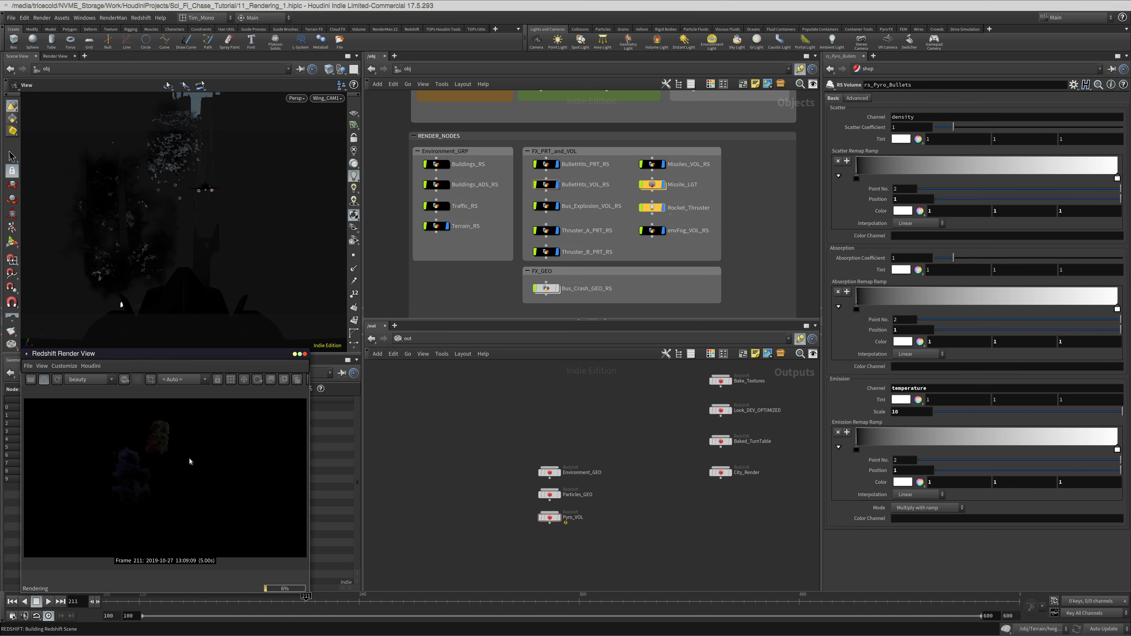
middle_click_drag(487, 413, 508, 424)
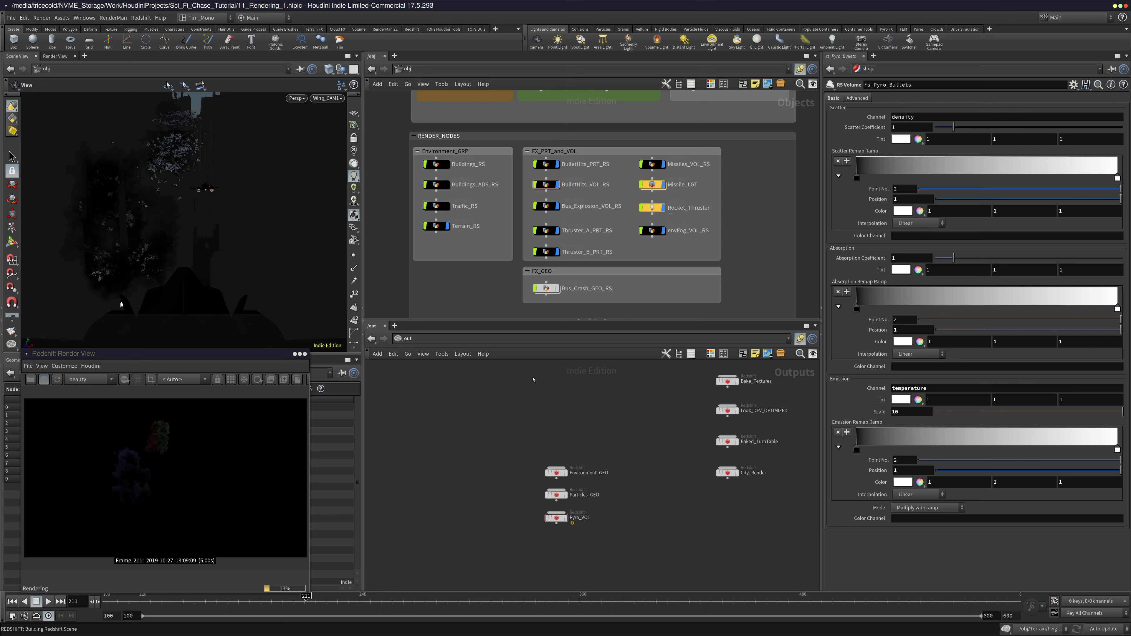
Go inside BulletHits_VOL_RS, display the instance1 node, and inspect its node information and parameters
double_click(546, 185)
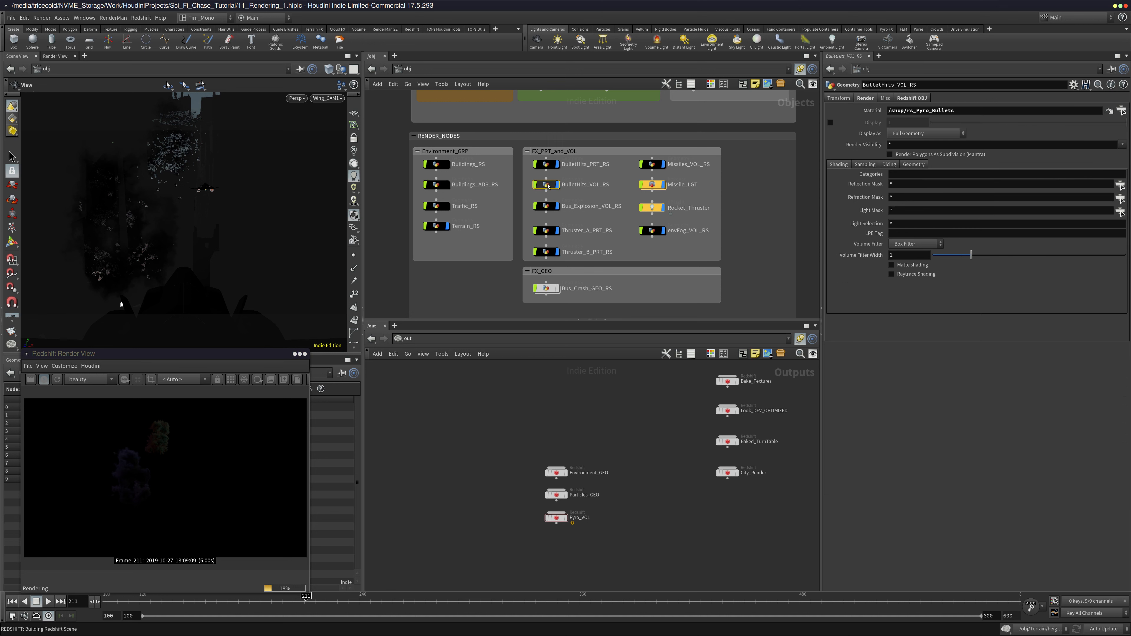
middle_click_drag(710, 244, 687, 241)
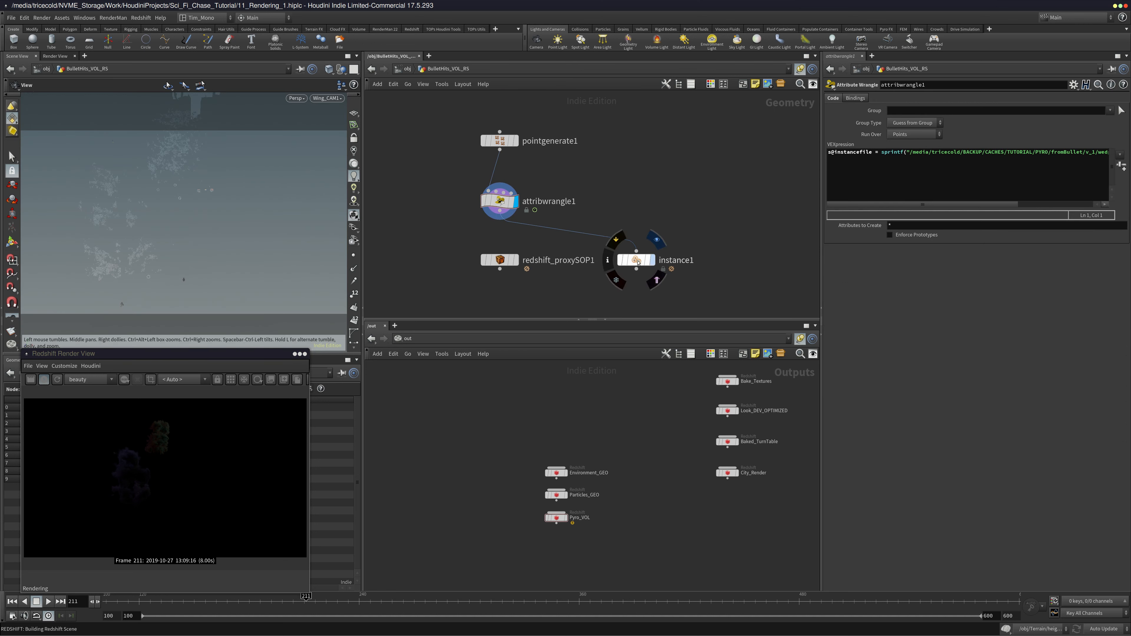
left_click(641, 263)
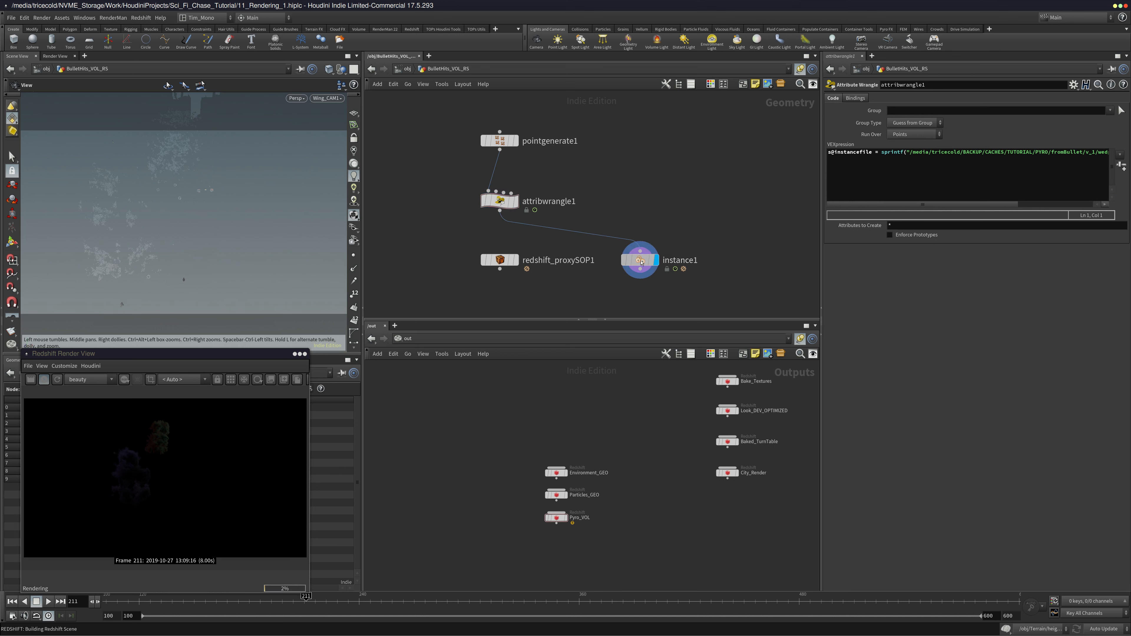
left_click_drag(642, 263, 636, 263)
middle_click(637, 262)
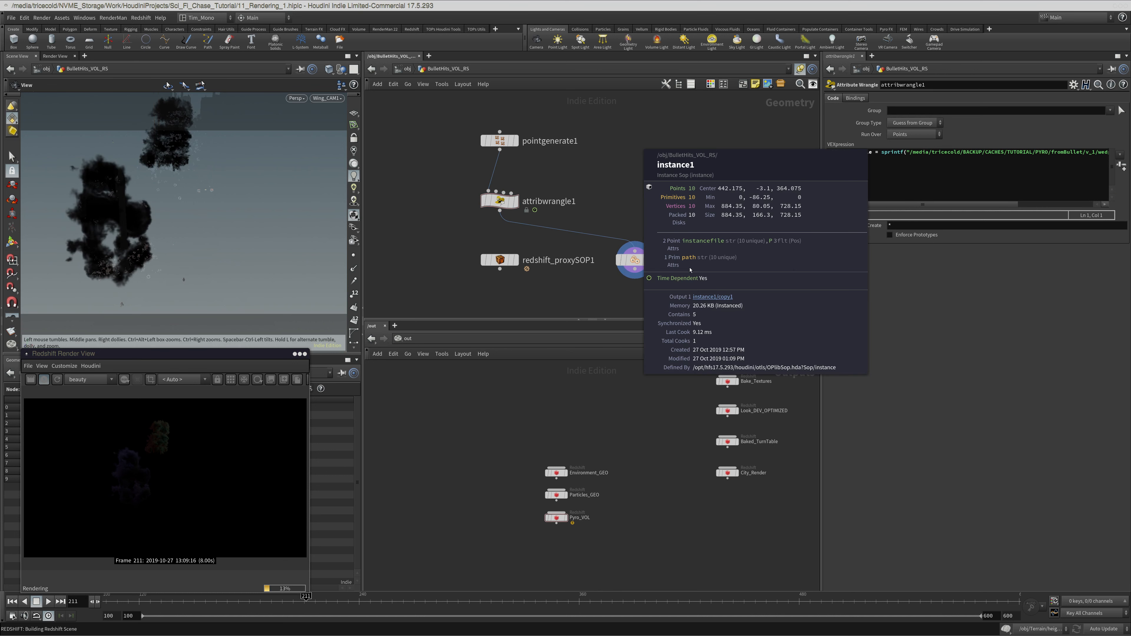
left_click(638, 264)
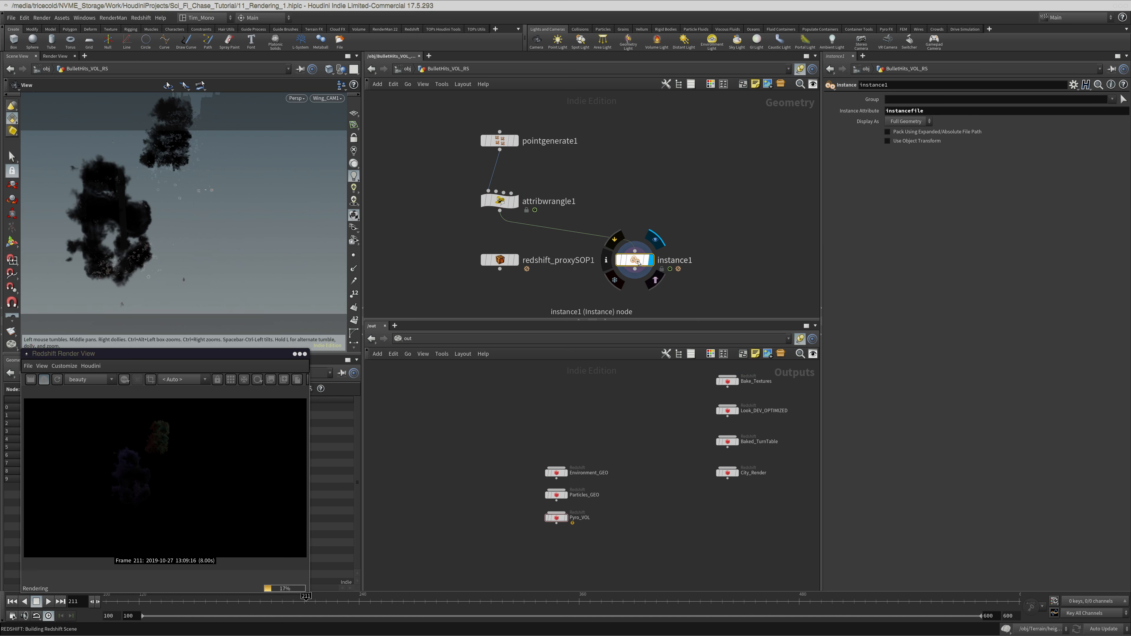
middle_click(639, 264)
middle_click_drag(716, 253, 689, 230)
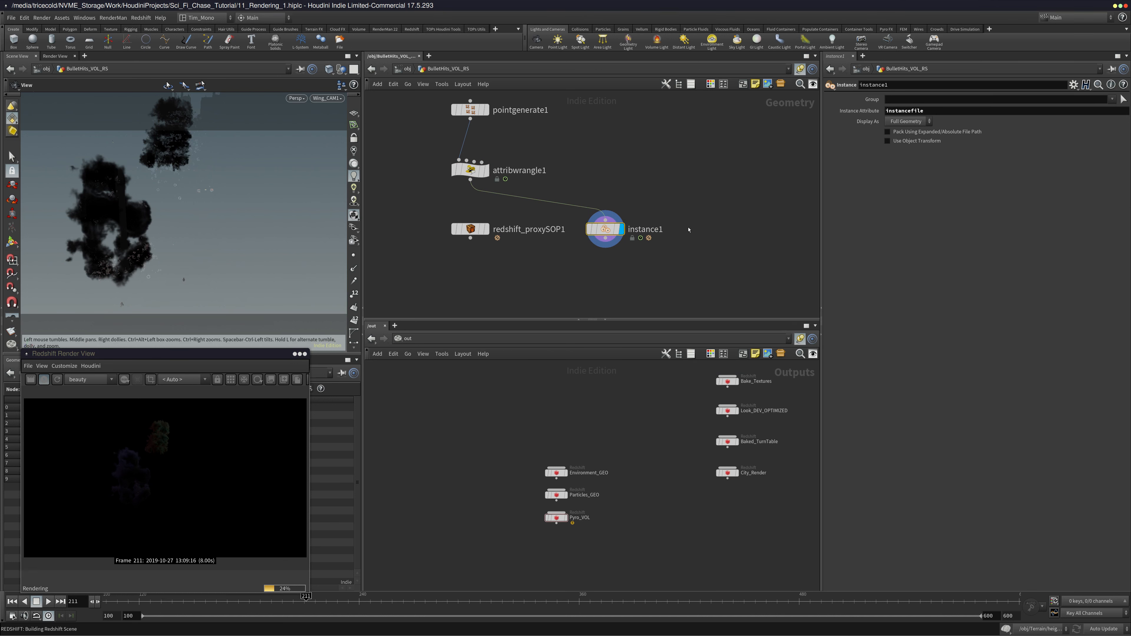
key("Tab")
type("un")
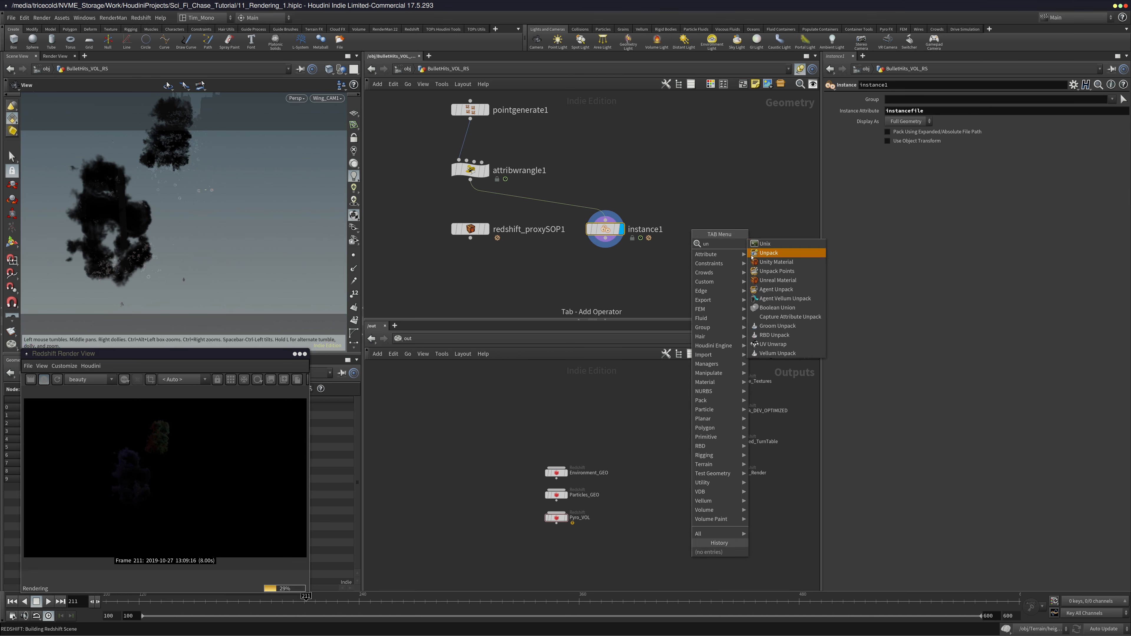
left_click(191, 451)
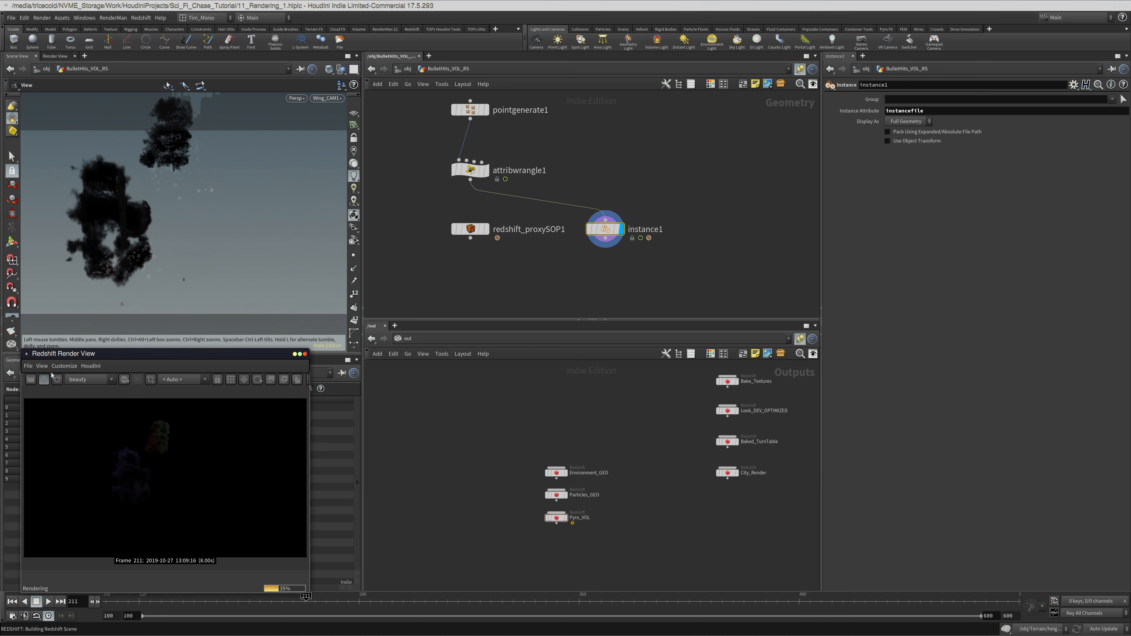
Look through the Redshift Render View's options and widen its window so the full set of render controls fits
left_click(28, 366)
left_click(43, 367)
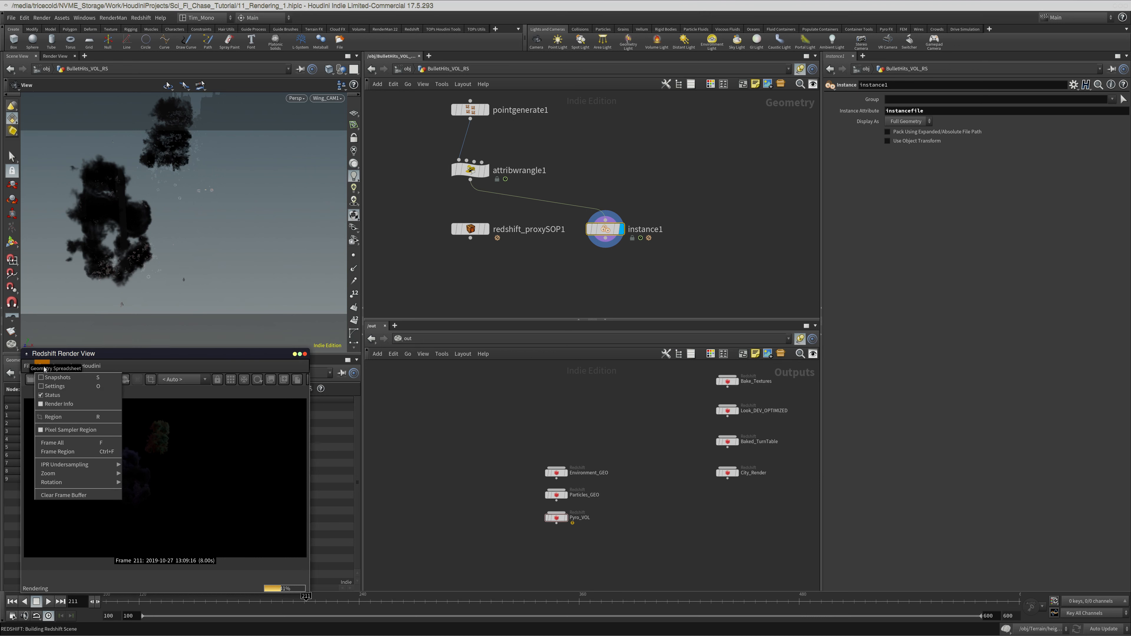
left_click(44, 366)
left_click(27, 366)
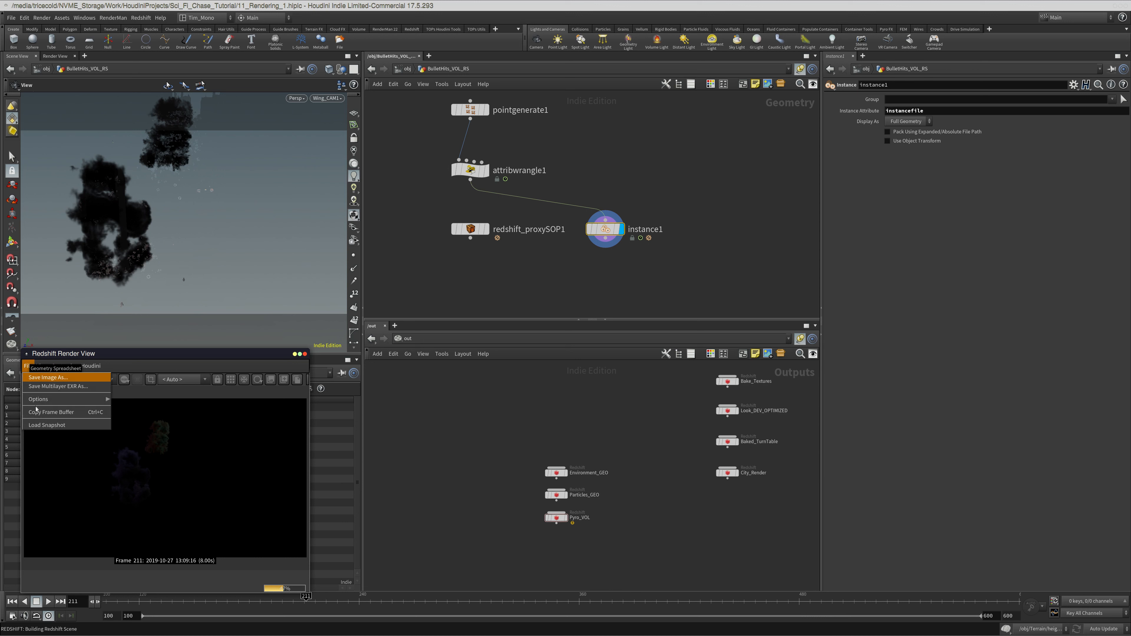
left_click(46, 369)
left_click(89, 367)
left_click(160, 369)
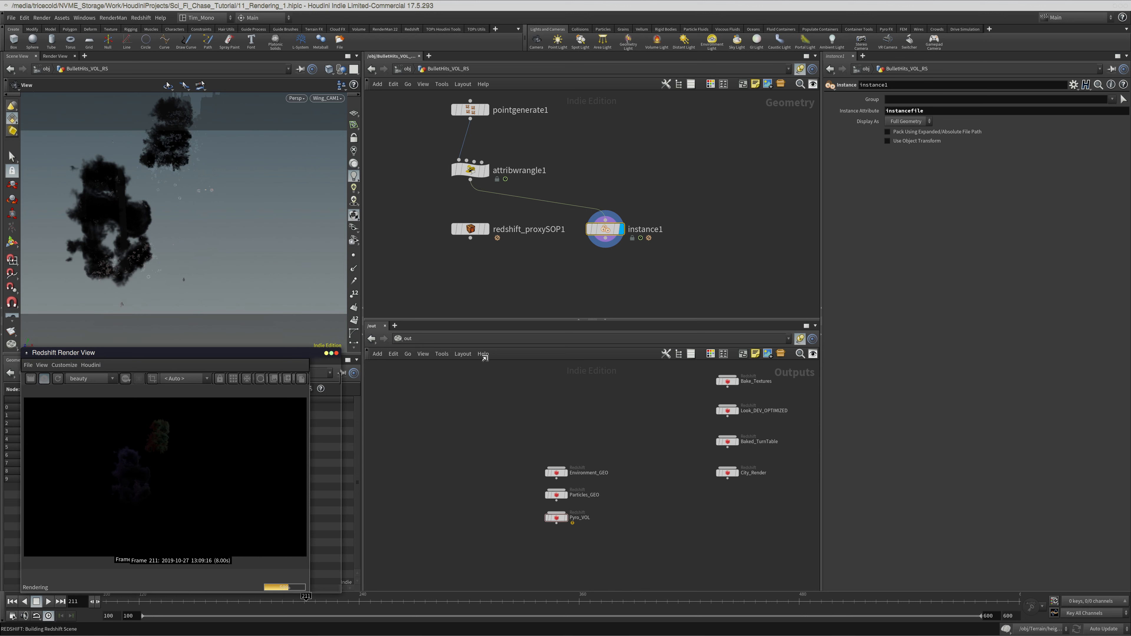
left_click_drag(309, 366, 484, 366)
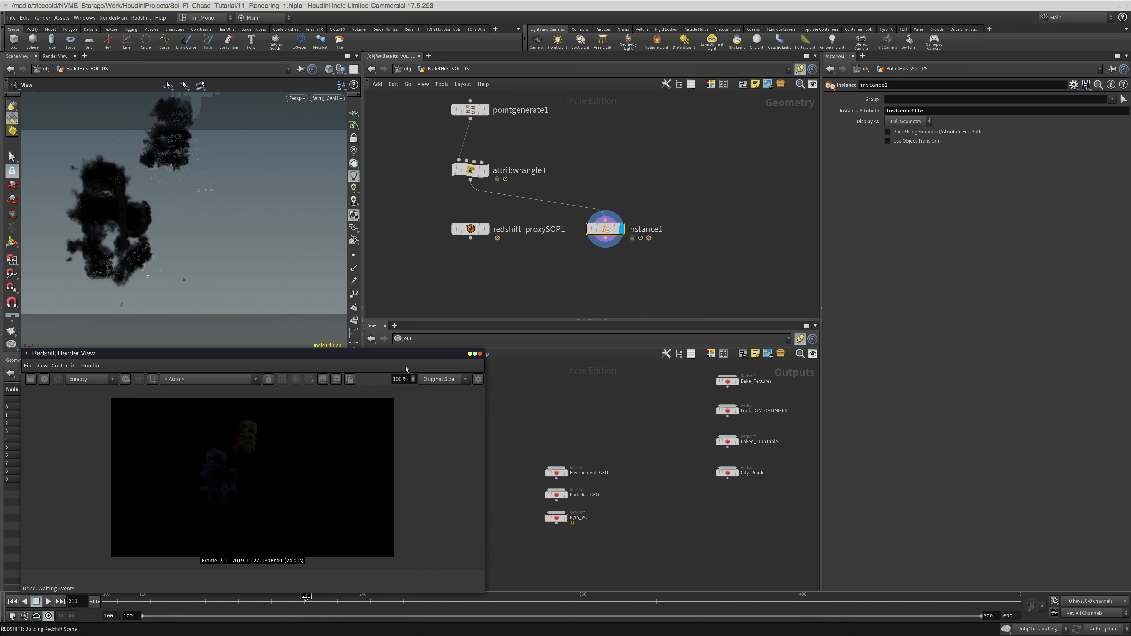
left_click_drag(412, 354, 419, 364)
Try an Unpack node connected after instance1, display its output, and delete the node again
middle_click_drag(663, 298, 618, 283)
key("Tab")
type("u")
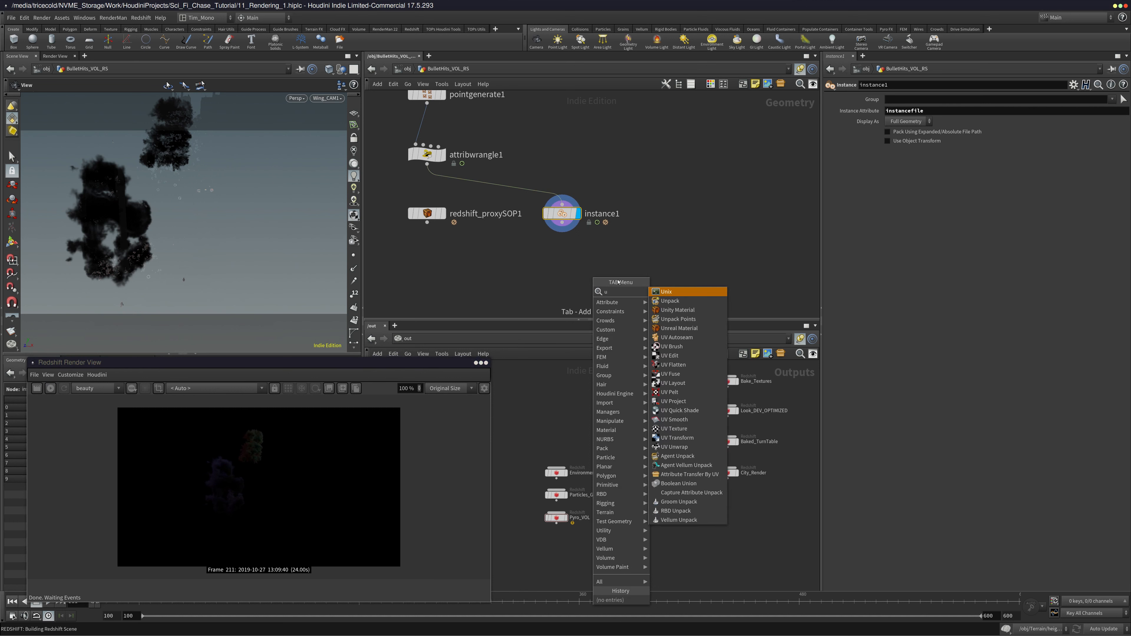
type("n")
key("Down")
key("Return")
left_click(634, 277)
left_click_drag(562, 222, 634, 269)
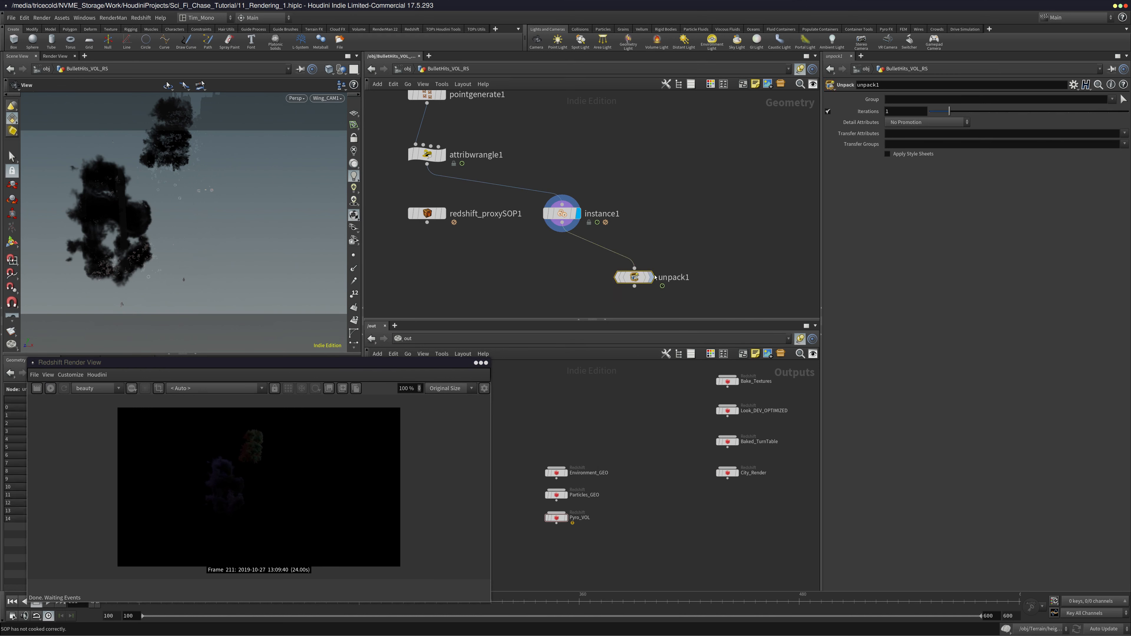
middle_click(659, 278)
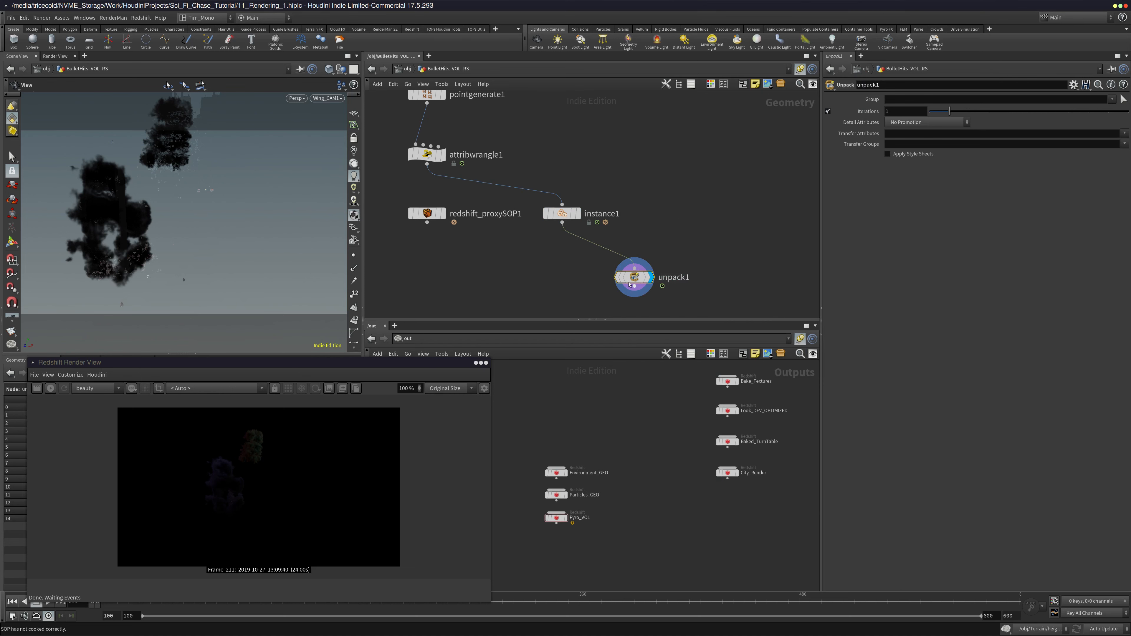
key("Delete")
Add a Blast node after instance1 and display its output in the viewport
middle_click_drag(600, 255, 575, 256)
middle_click(557, 218)
key("Tab")
type("bl")
left_click(658, 268)
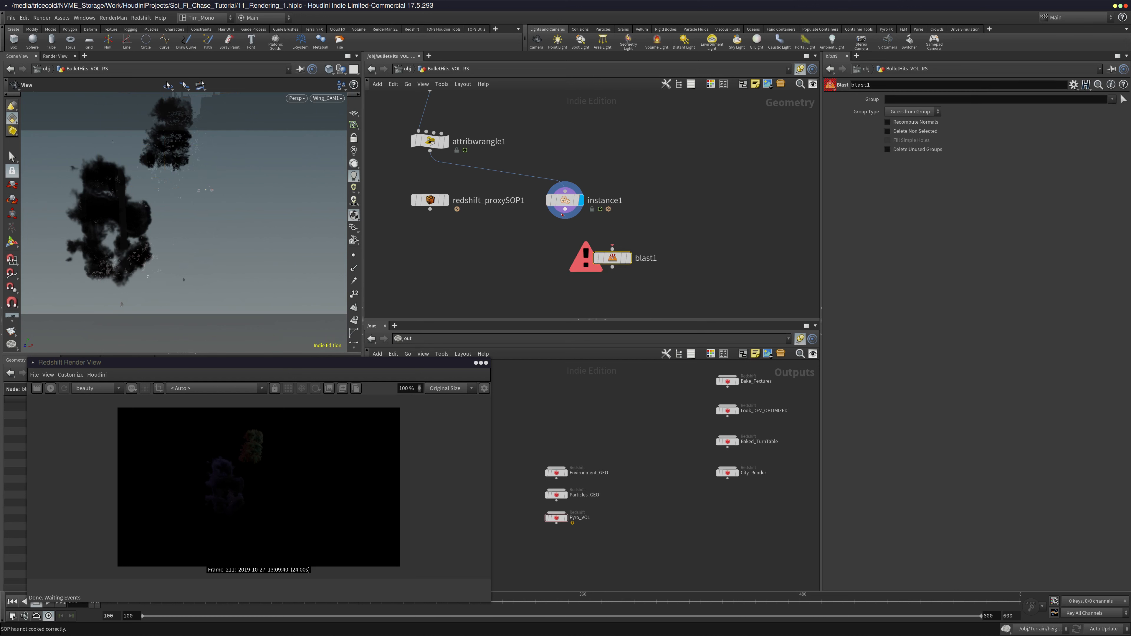
left_click(613, 257)
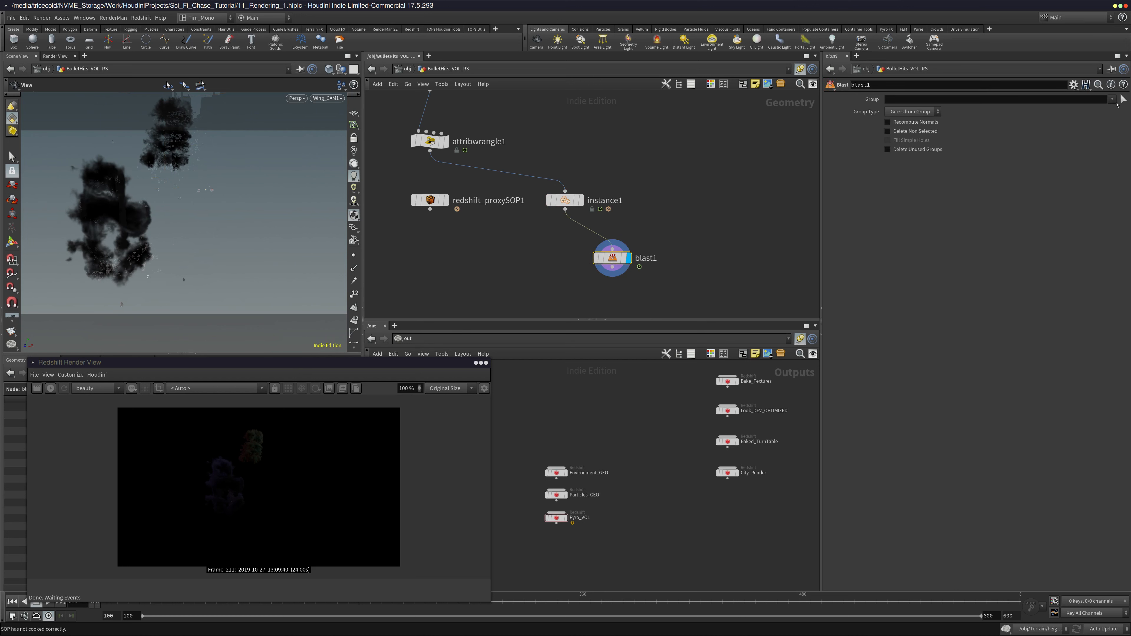
Set blast1's Group to 0, enable Delete Non Selected, and inspect the node's information
left_click(1080, 99)
type("0")
left_click(888, 131)
middle_click_drag(628, 258, 605, 236)
middle_click(605, 237)
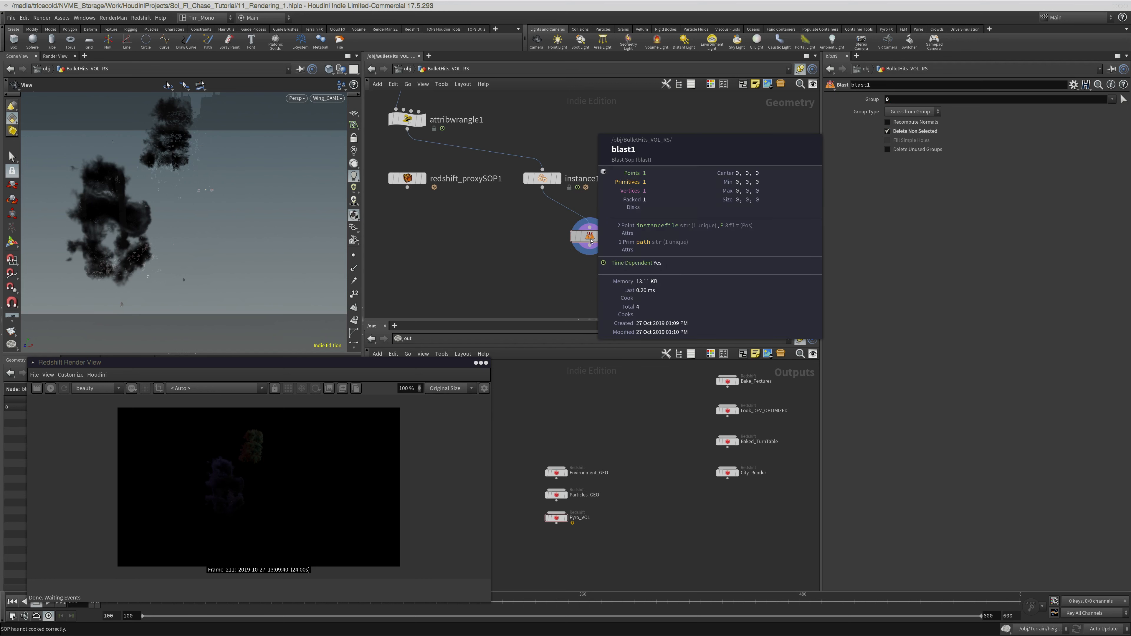
Change blast1's Group to 1 to isolate a different packed bullet-hit volume
mouse_move(910, 99)
middle_mouse_down()
mouse_move(938, 102)
mouse_move(892, 104)
middle_mouse_up()
middle_click_drag(901, 104, 902, 105)
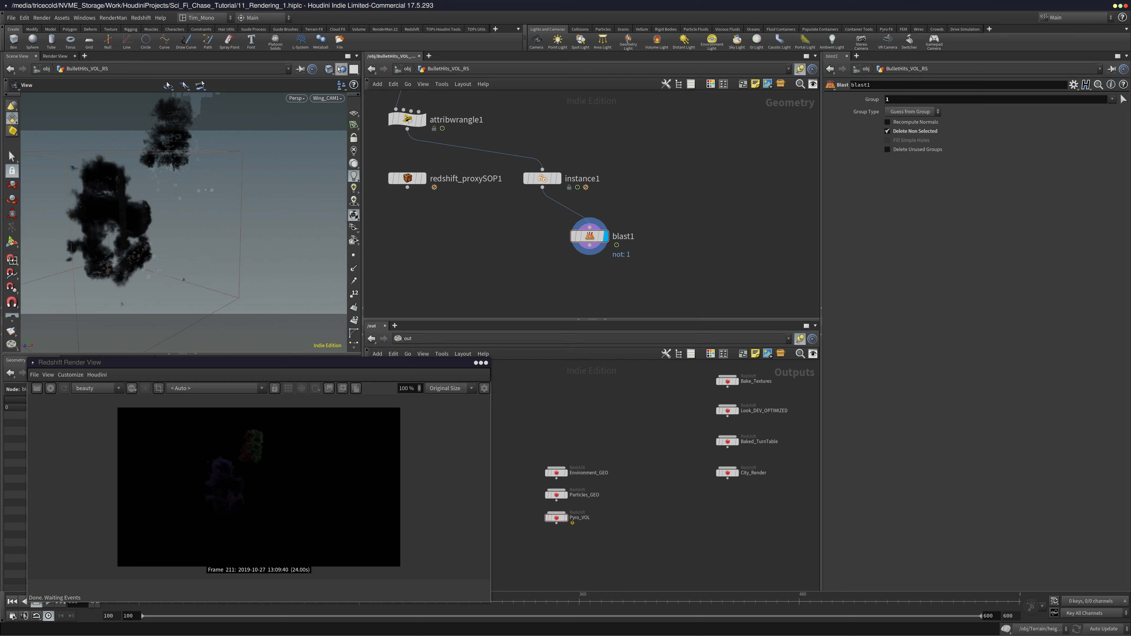
middle_click_drag(516, 259, 503, 239)
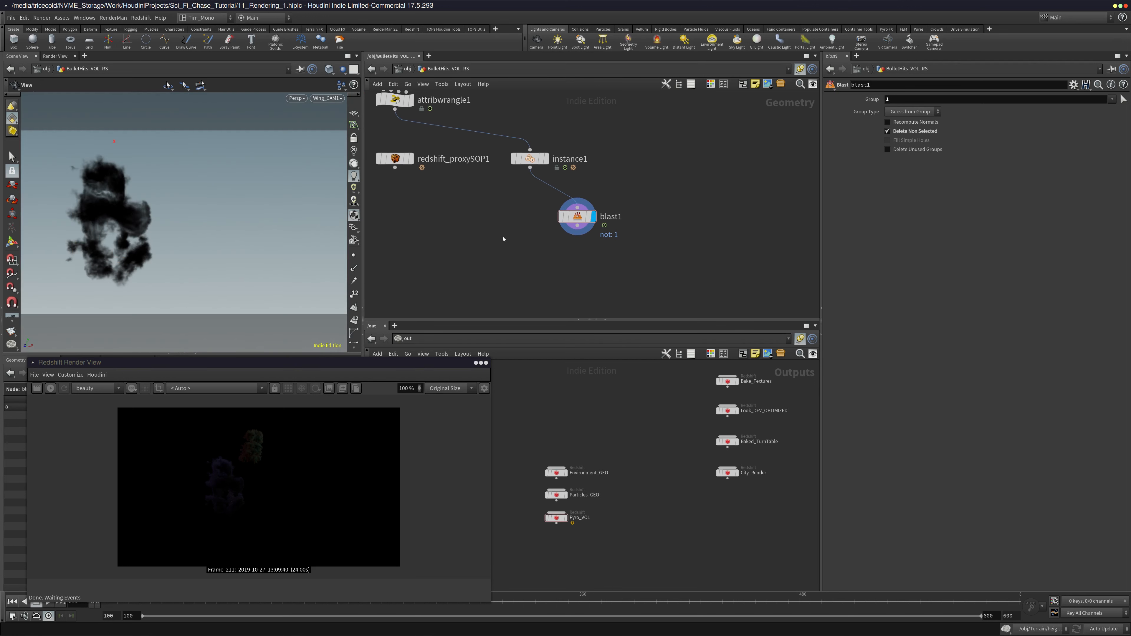
Add an Unpack node after blast1, display its output, and inspect the unpacked volume fields in the node's information
middle_click(592, 238)
middle_click_drag(601, 239, 576, 210)
key("Tab")
type("un")
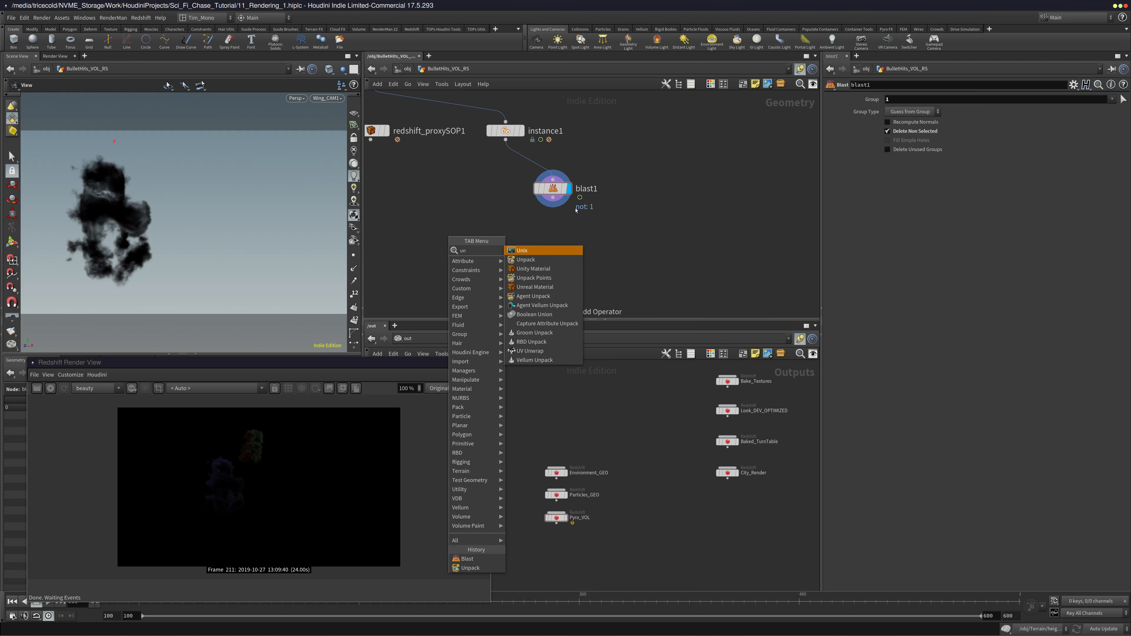
left_click(525, 260)
left_click(578, 236)
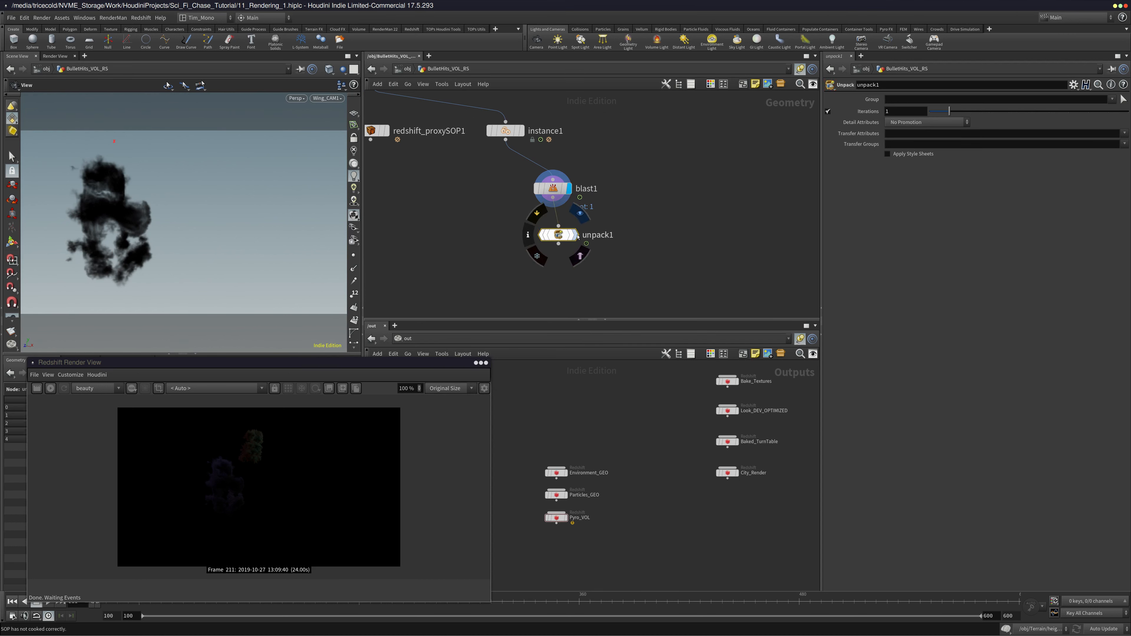
left_click_drag(578, 236, 566, 223)
middle_click(550, 224)
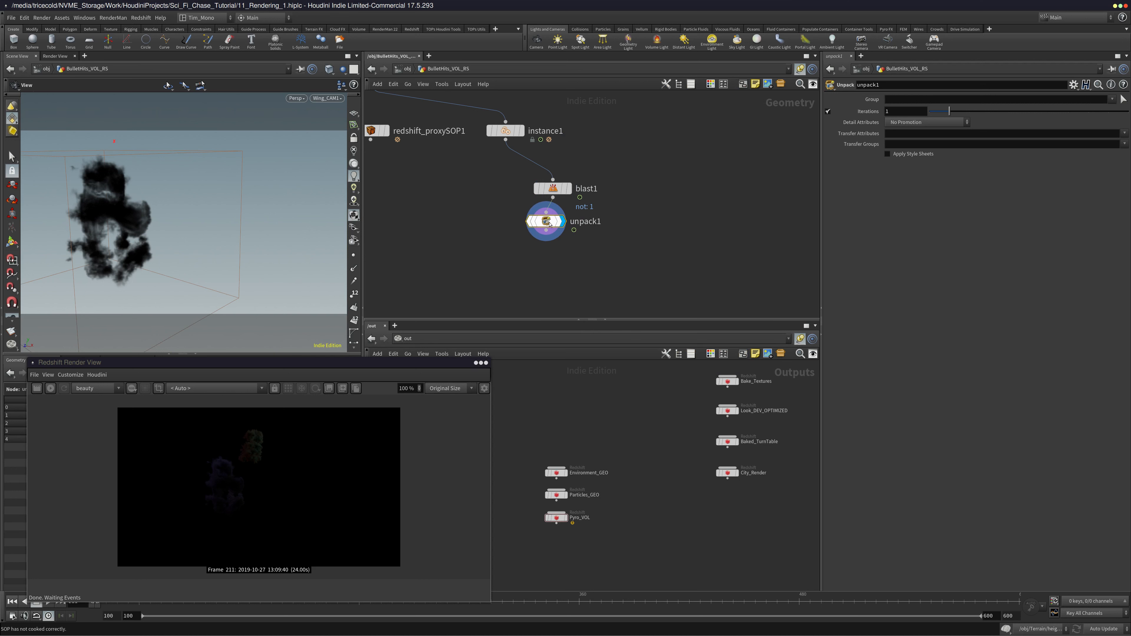
middle_click_drag(550, 225, 531, 168)
middle_click(529, 166)
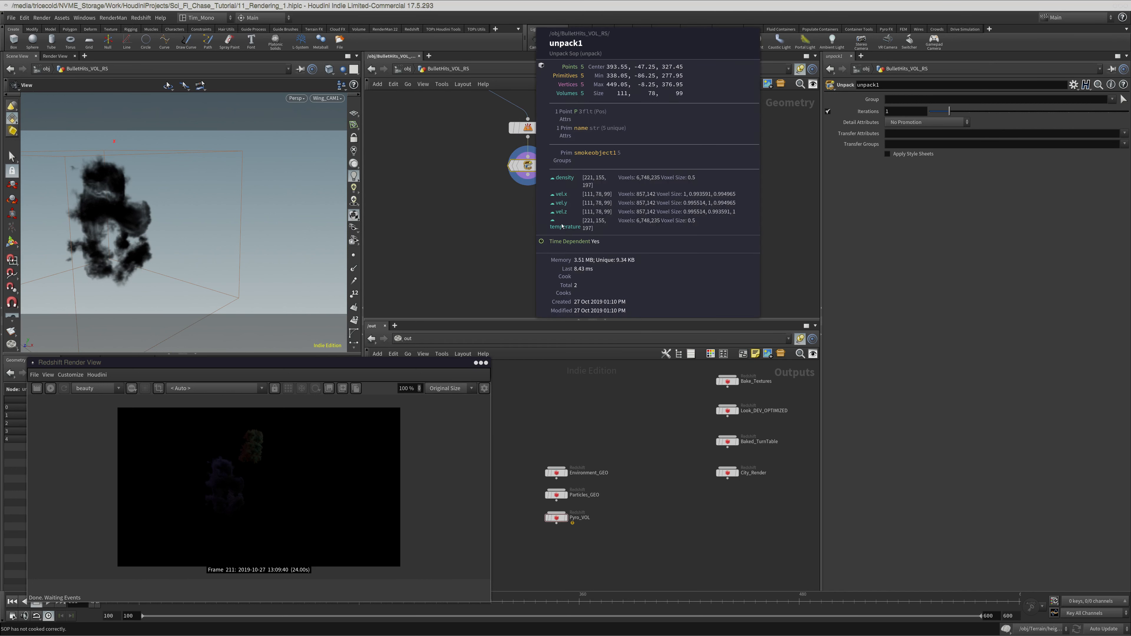
Add a Volume Visualization node after unpack1 and display its output in the viewport
middle_click_drag(517, 215, 499, 235)
key("Tab")
type("vol")
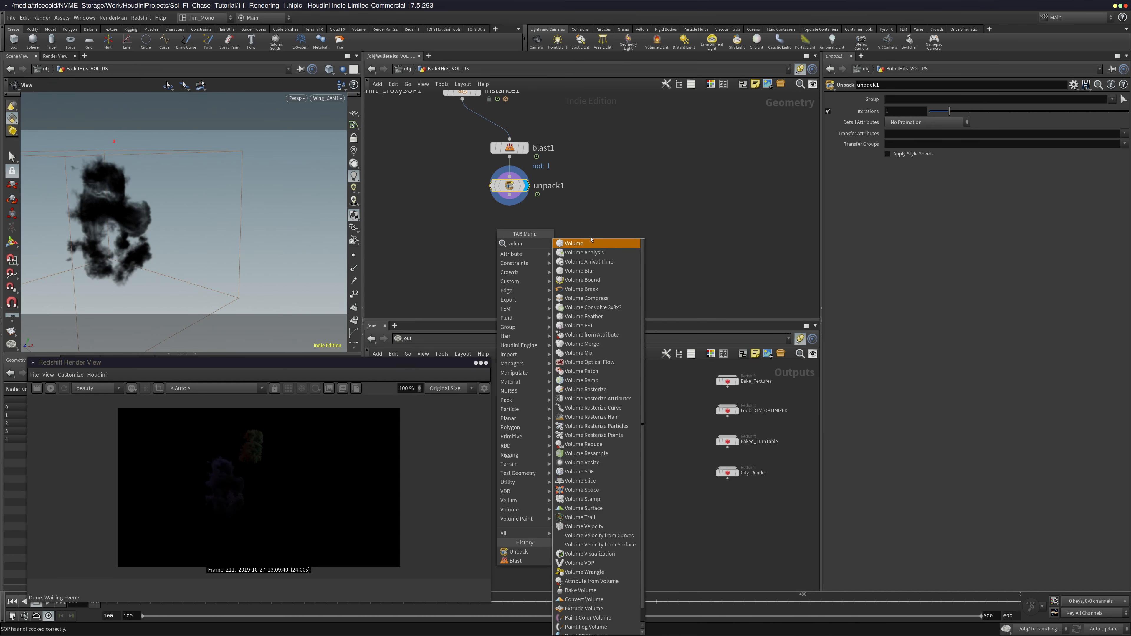
type("ume vis")
left_click(562, 252)
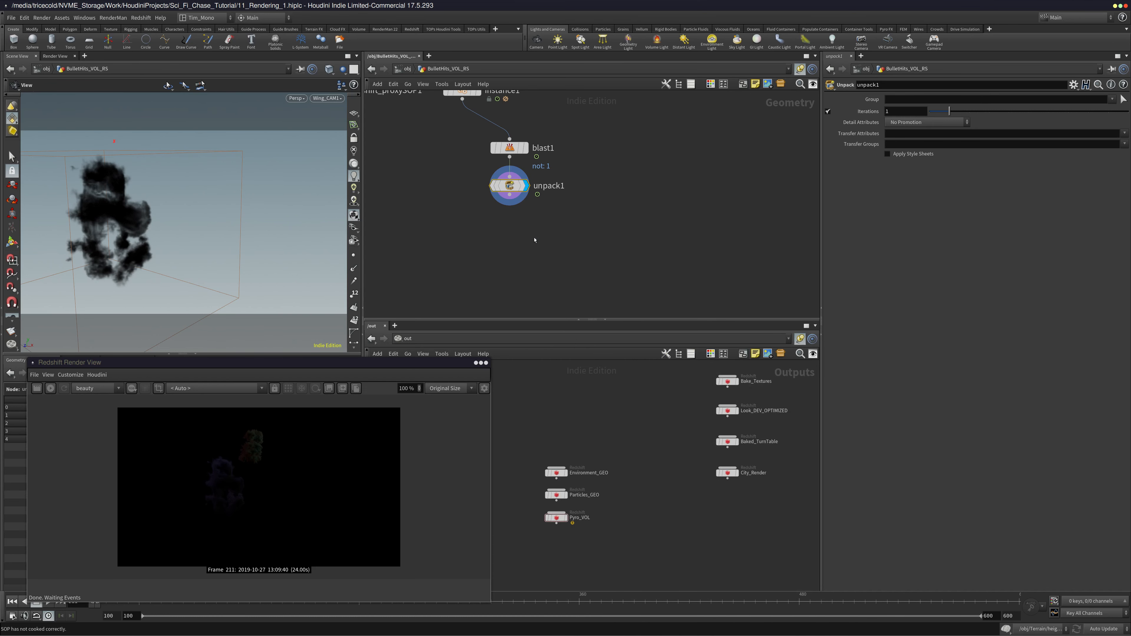
left_click(558, 245)
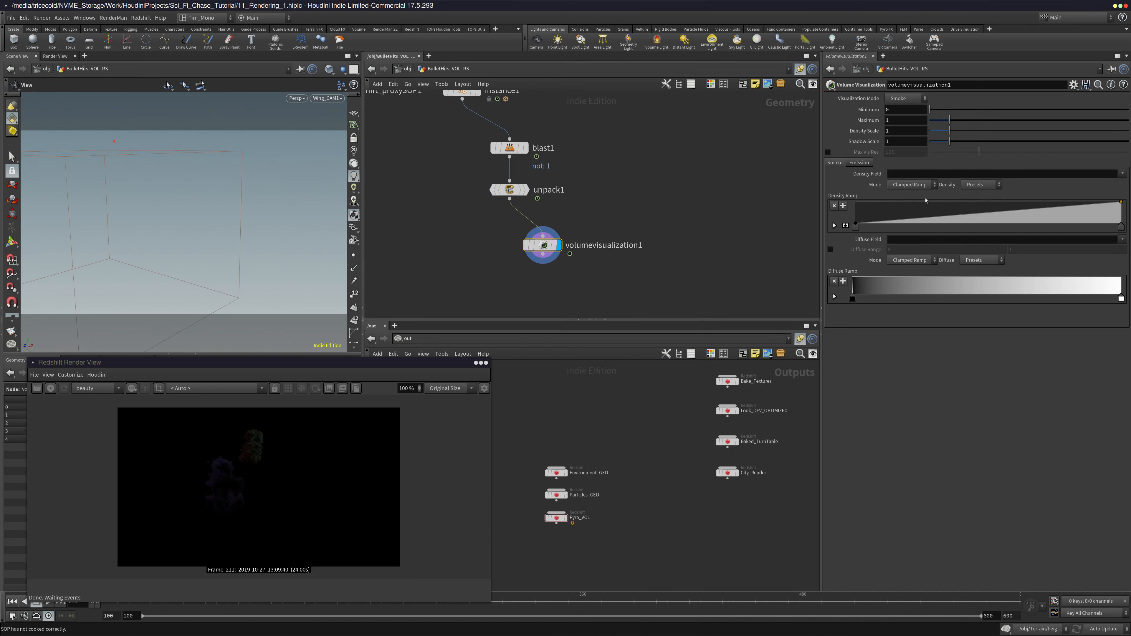
Set both the Density Field and the Diffuse Field of volumevisualization1 to density
left_click(1121, 174)
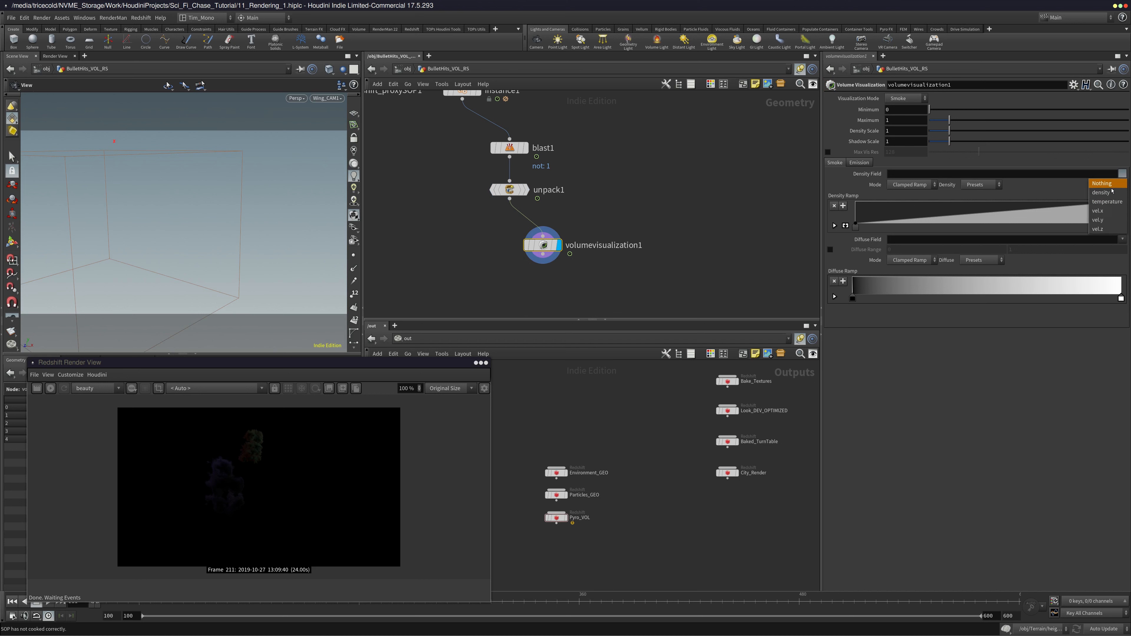
left_click(1108, 183)
left_click(1116, 238)
left_click(1104, 250)
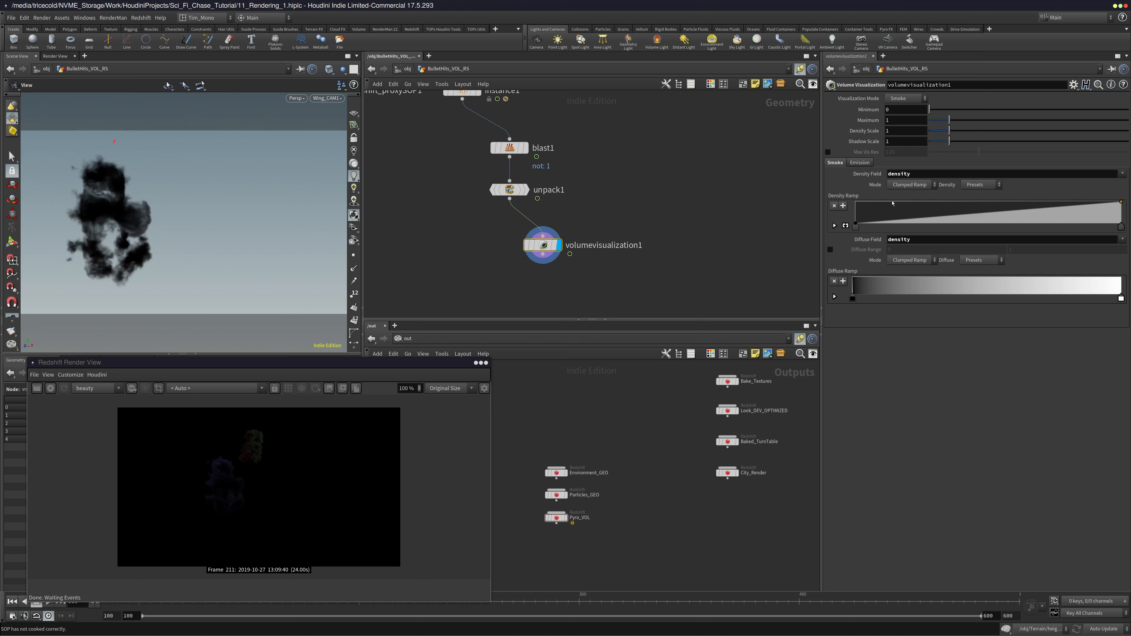
Set volumevisualization1's Emission Field and Emission Color Field to temperature, with an Emission Scale of 2
left_click(859, 163)
left_click(1122, 184)
left_click(1107, 212)
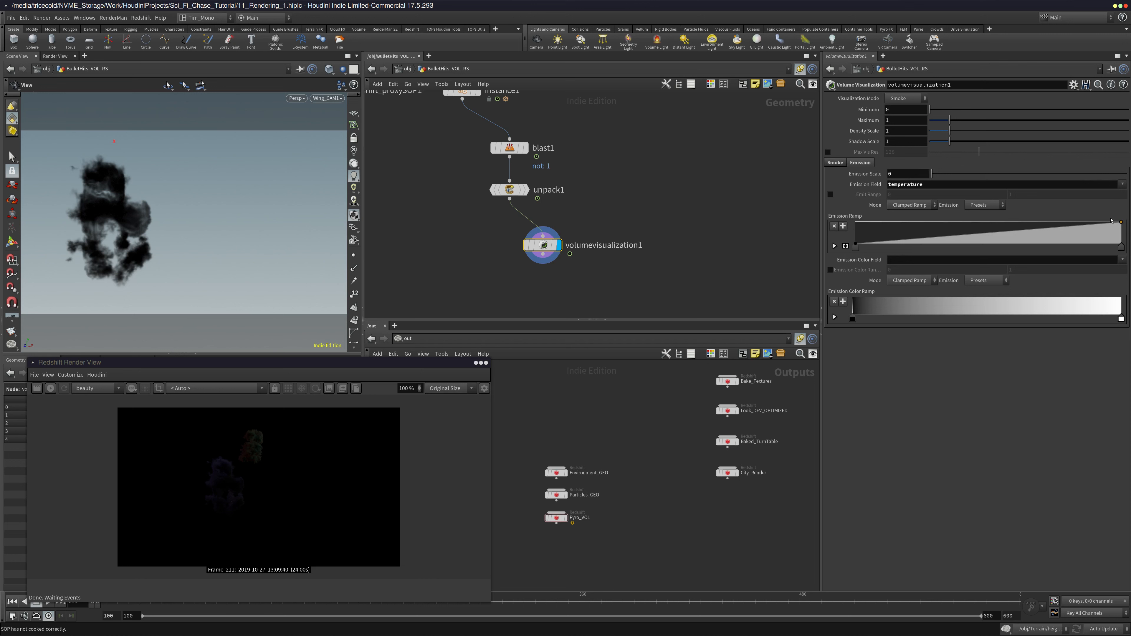
left_click(1123, 260)
left_click(1107, 288)
left_click_drag(931, 173, 965, 174)
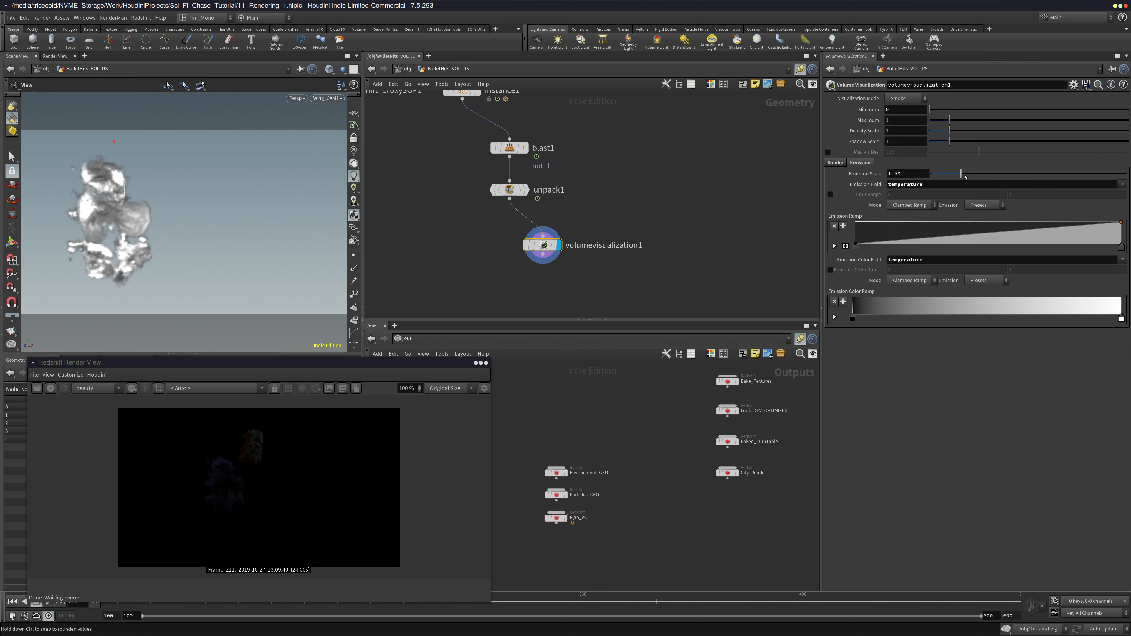
double_click(915, 174)
type("2")
key("Tab")
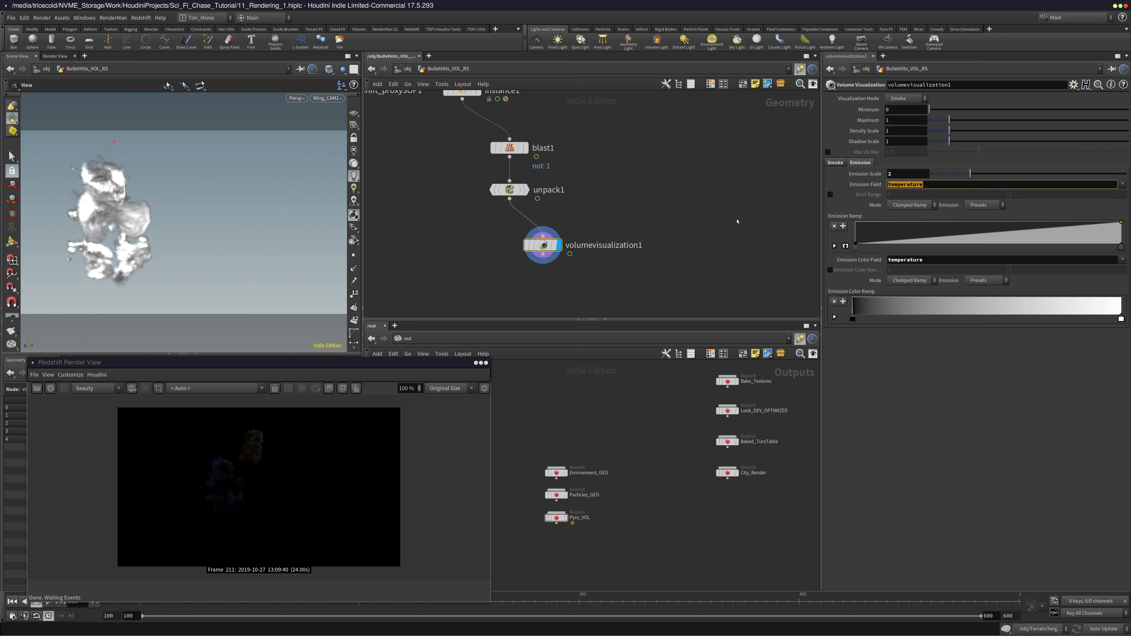
Return to the object level and open the rs_Pyro_Bullets material assigned to BulletHits_VOL_RS
middle_click_drag(595, 232, 466, 137)
left_click(465, 135)
left_click(401, 69)
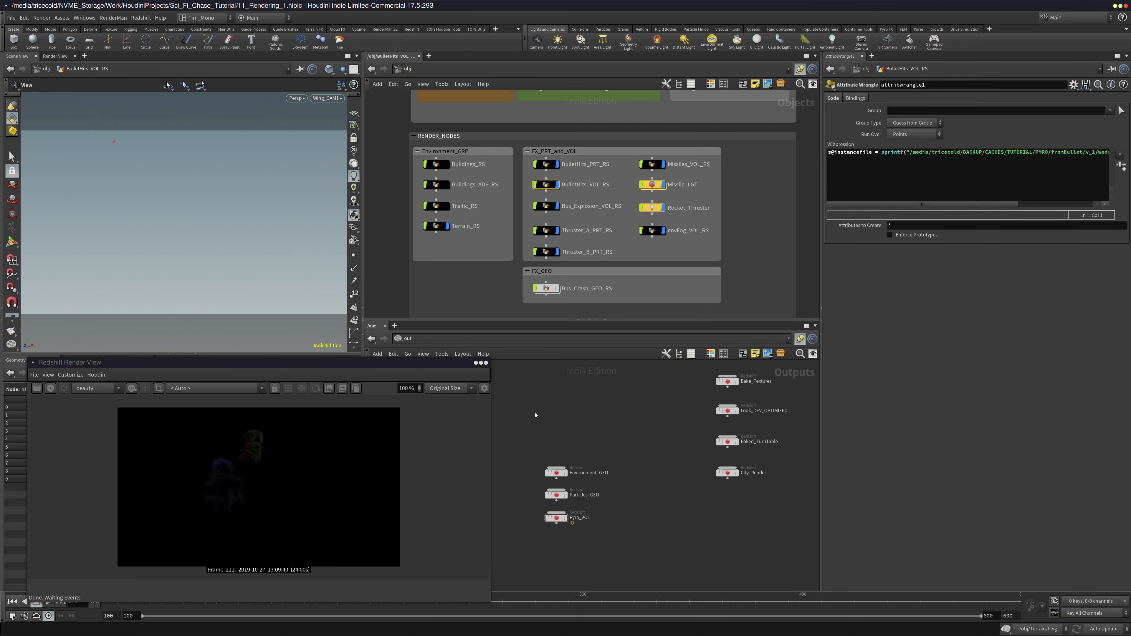
left_click(552, 187)
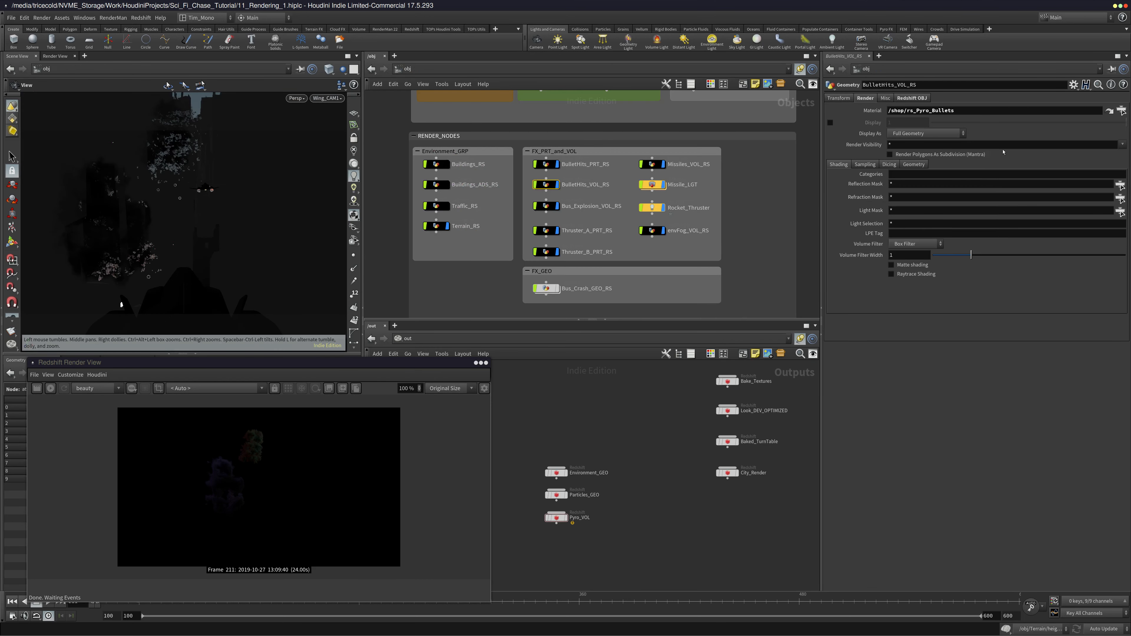
left_click(1110, 110)
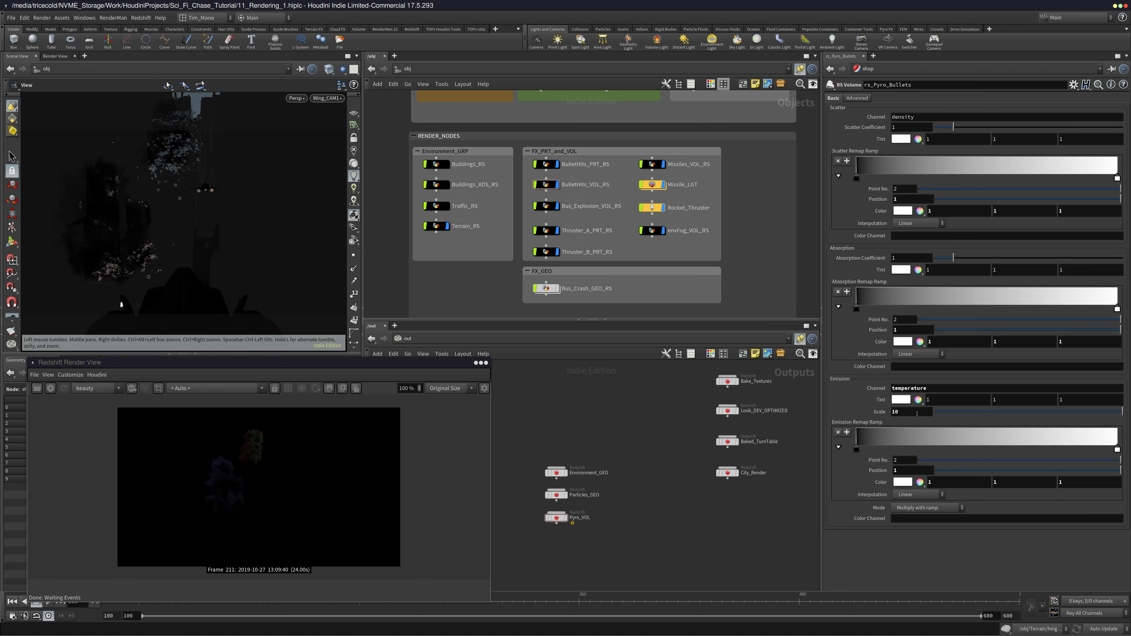
Set the Emission Scale of rs_Pyro_Bullets to 1
left_click_drag(918, 413, 880, 413)
type("2")
key("Tab")
left_click(908, 412)
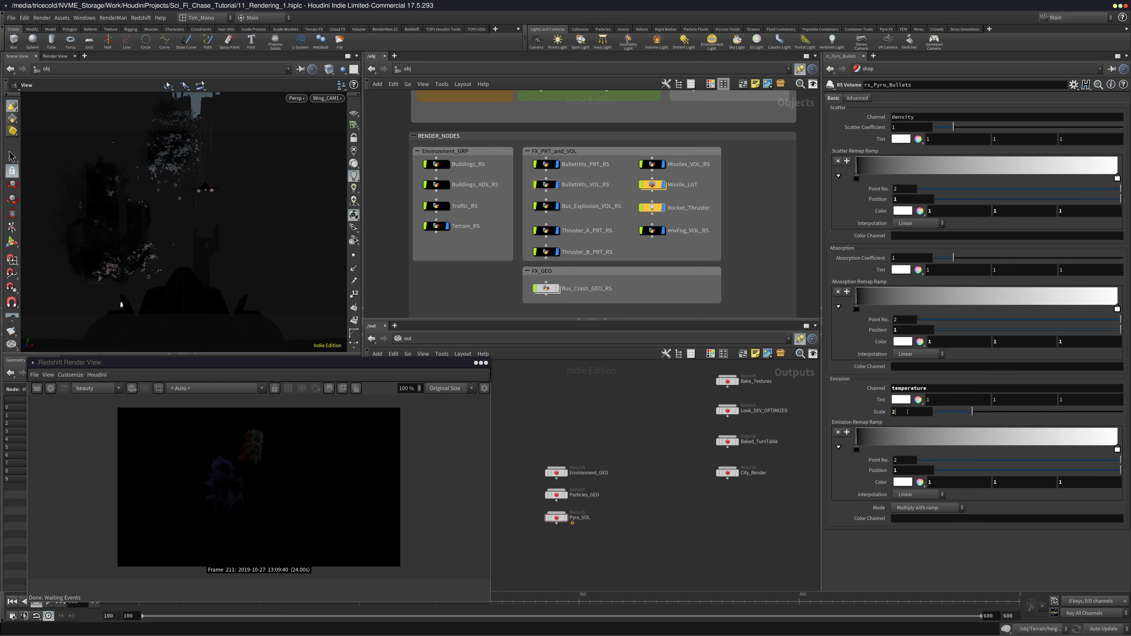
key("BackSpace")
type("1")
key("Tab")
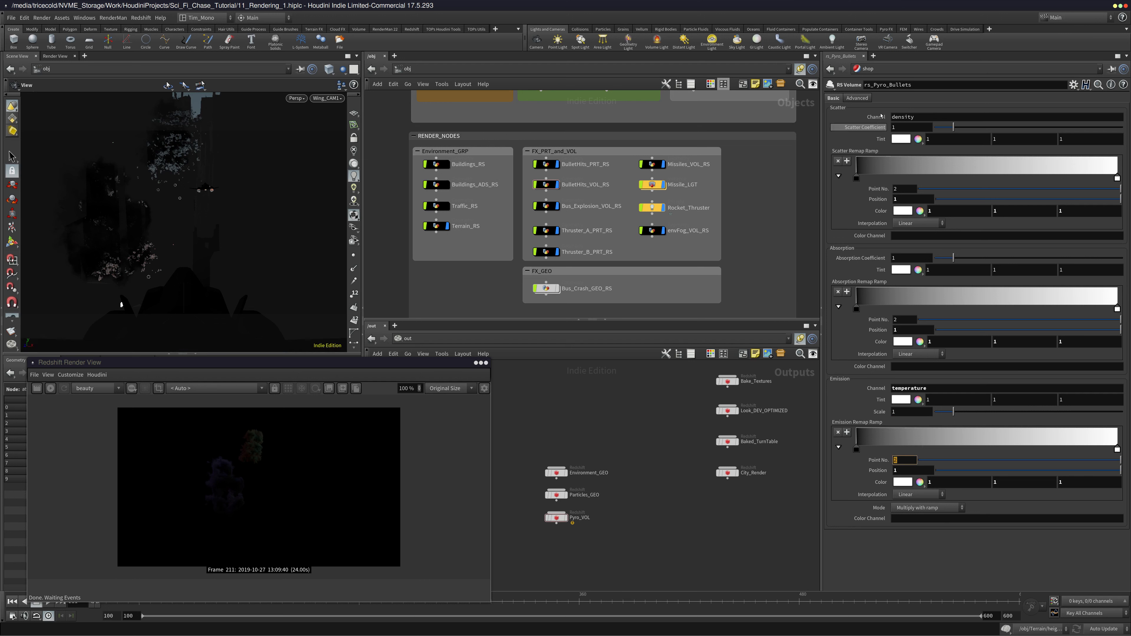
Set New Max in the Emission Remap Range of rs_Pyro_Bullets to 2
scroll(895, 147, "down", 10)
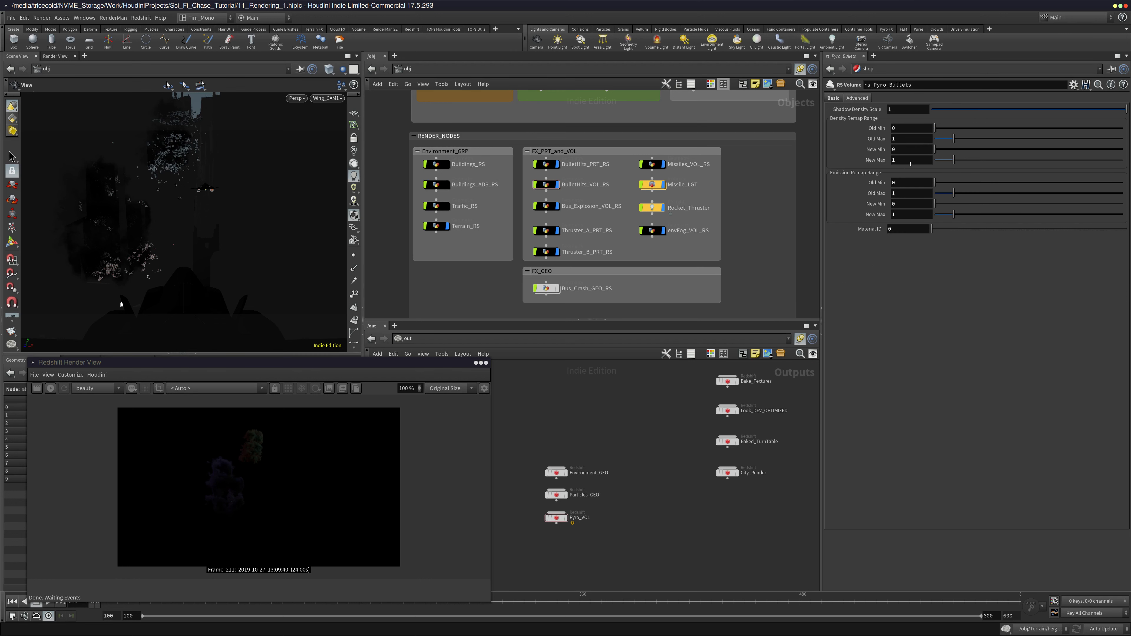
double_click(918, 193)
scroll(868, 143, "up", 10)
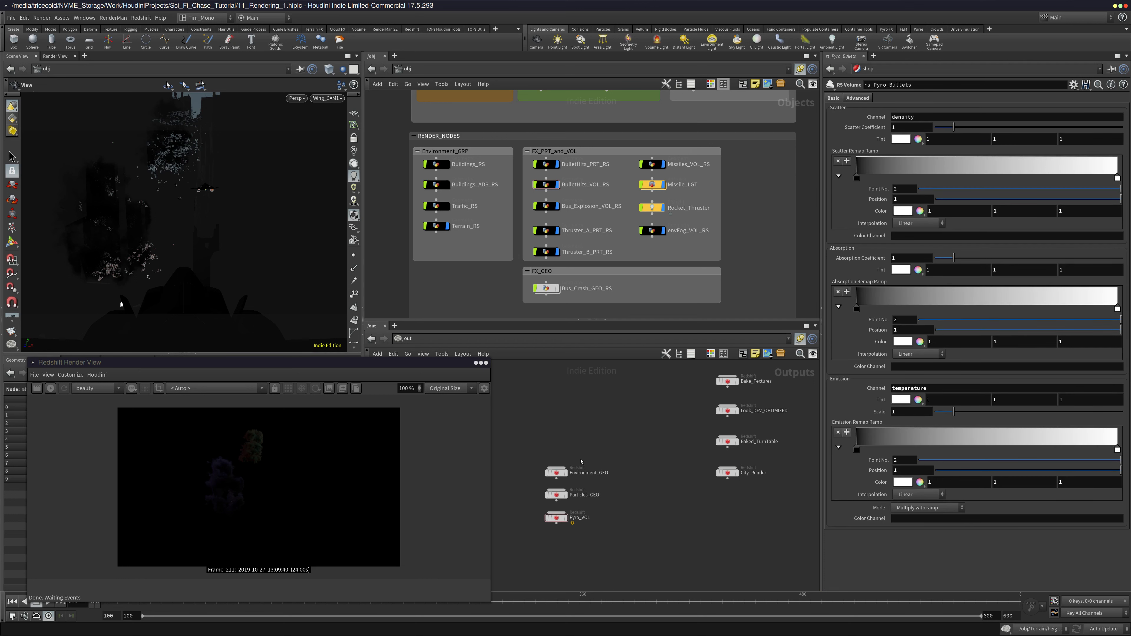
Render the Pyro_VOL output node's current frame to MPlay
middle_click_drag(638, 428, 669, 410)
left_click_drag(641, 492, 565, 523)
left_click(974, 100)
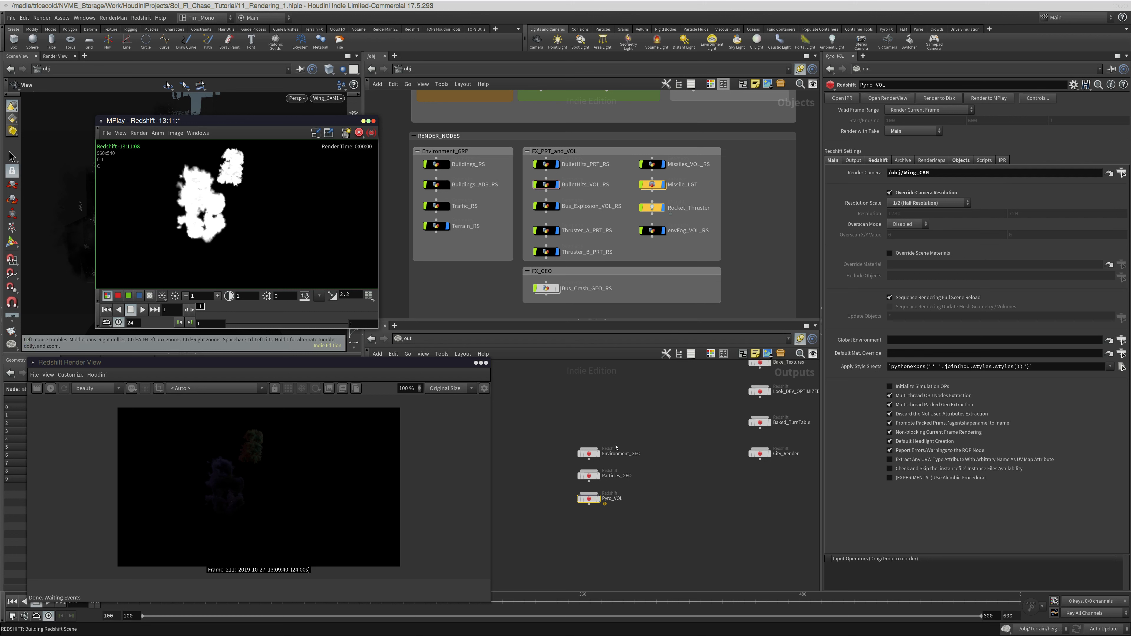
Reopen BulletHits_VOL_RS's rs_Pyro_Bullets material, close MPlay, and start an interactive render in the Redshift Render View
left_click(560, 185)
left_click(1110, 110)
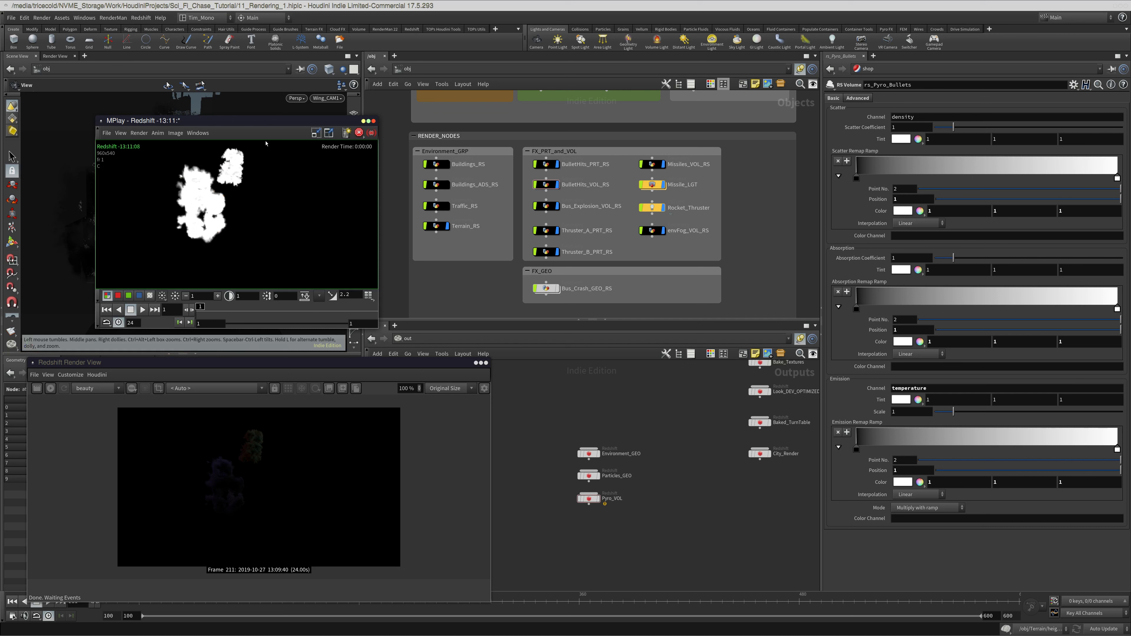
left_click(374, 121)
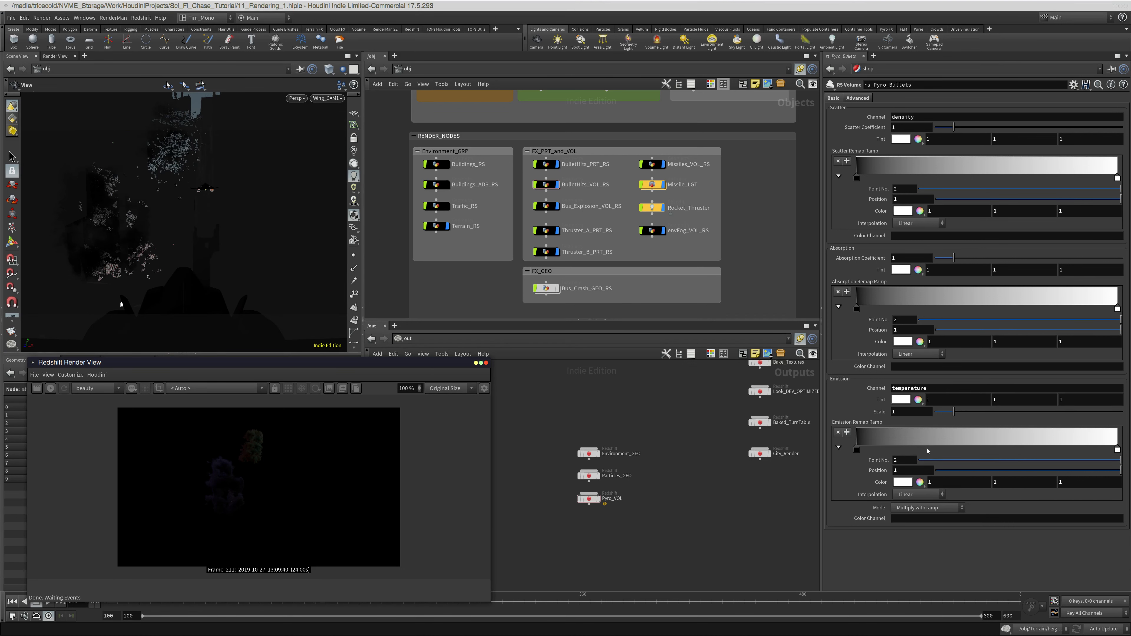
left_click(51, 390)
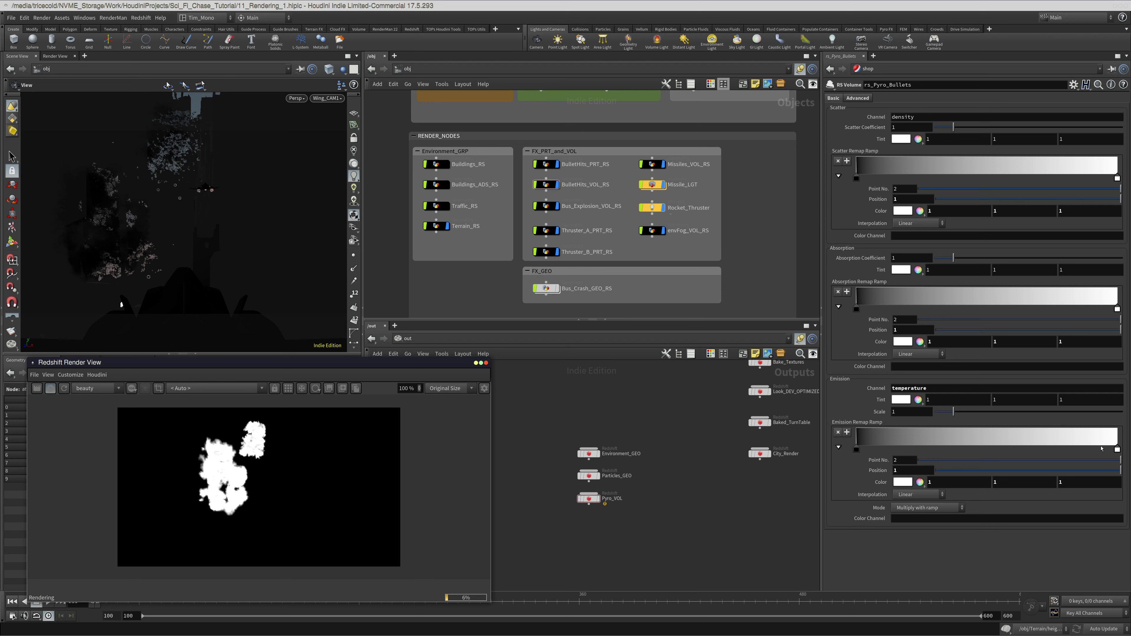
Add a yellow point (0.9, 0.9, 0) at about position 0.696 on the Emission Remap Ramp
left_click(1118, 451)
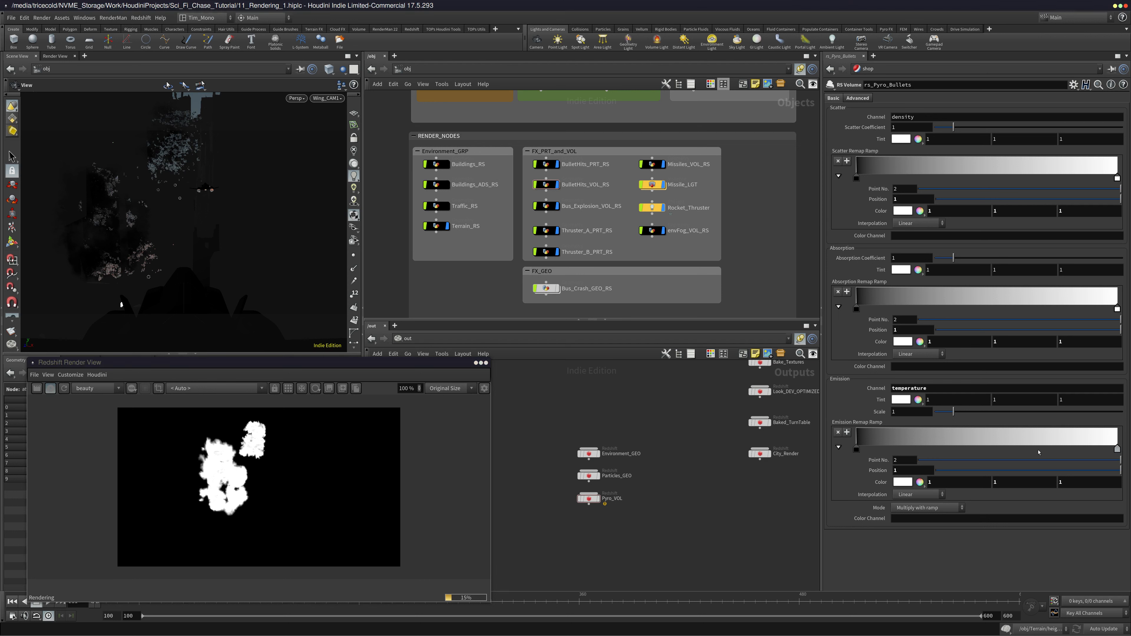
left_click(1039, 452)
left_click(903, 482)
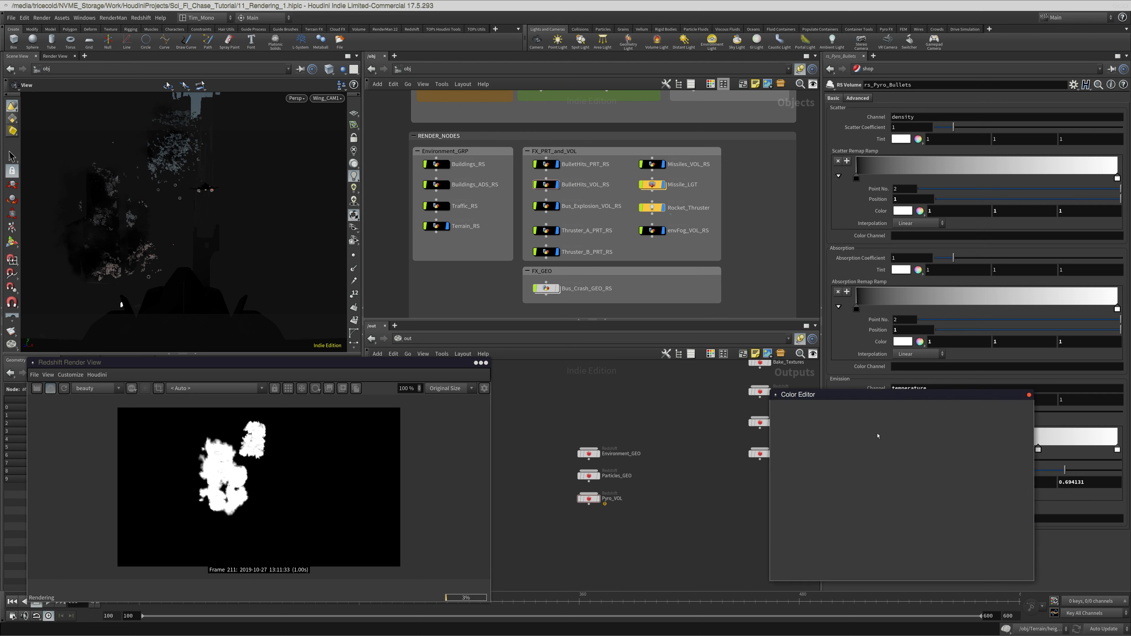
left_click(901, 429)
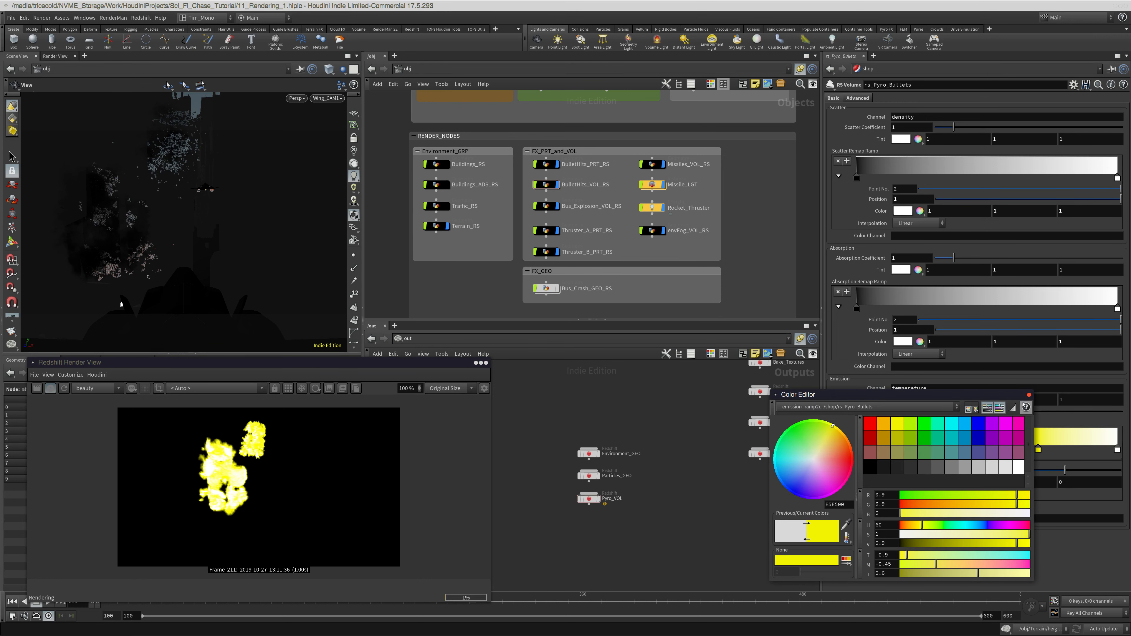
left_click(1029, 395)
Add an orange point (0.9, 0.146, 0) at about position 0.29 on the Emission Remap Ramp
left_click(933, 444)
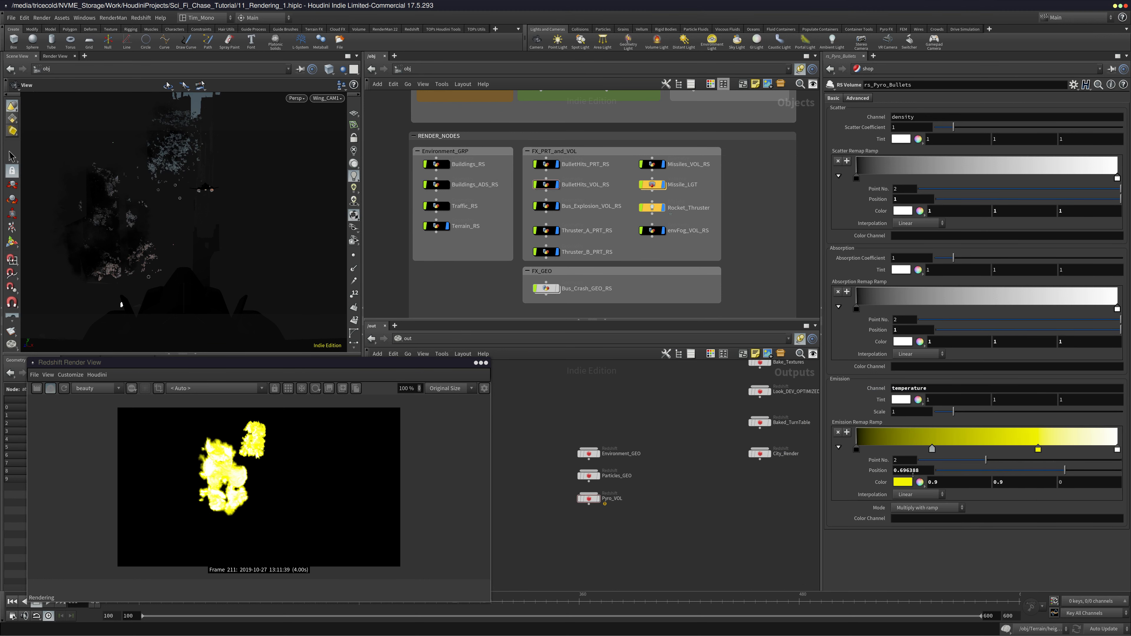
left_click(903, 482)
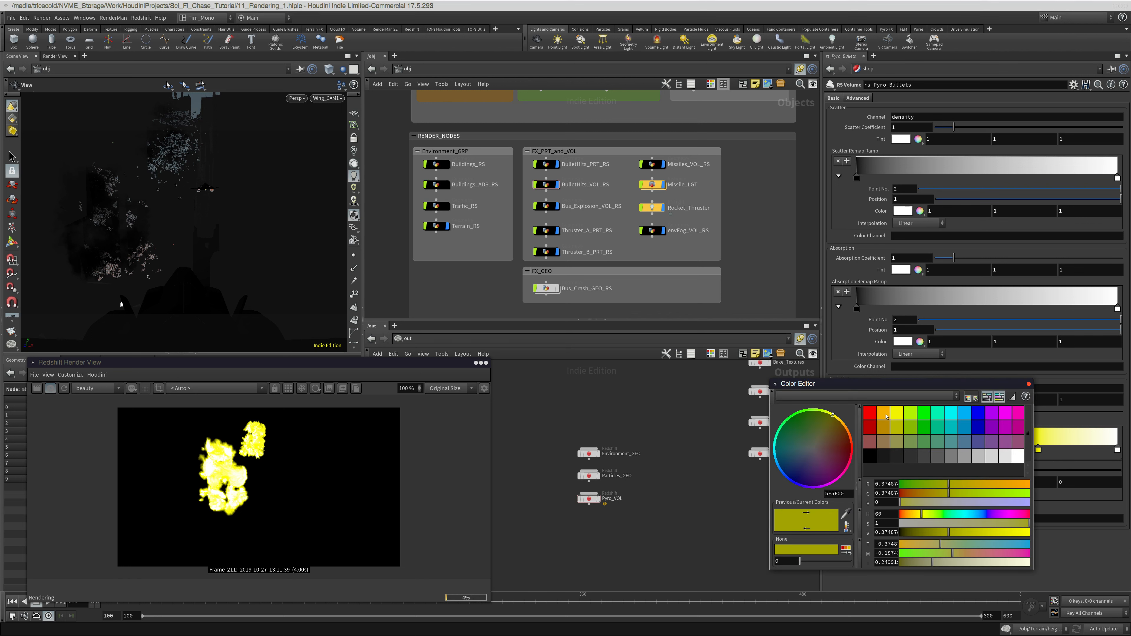
left_click(883, 414)
left_click_drag(976, 493, 916, 493)
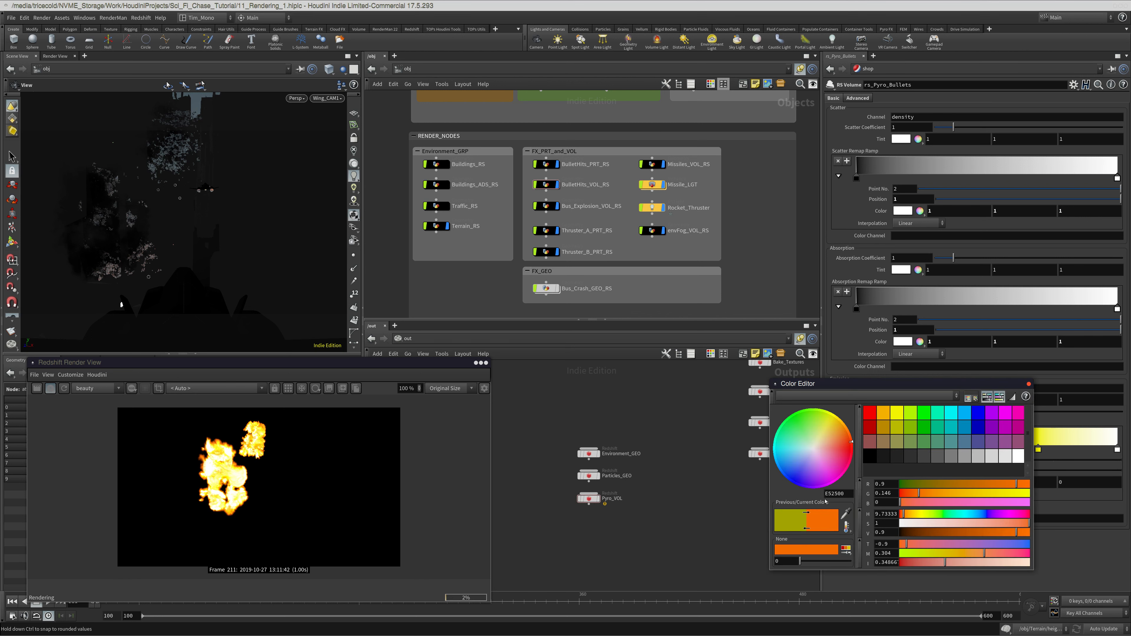
left_click(1029, 385)
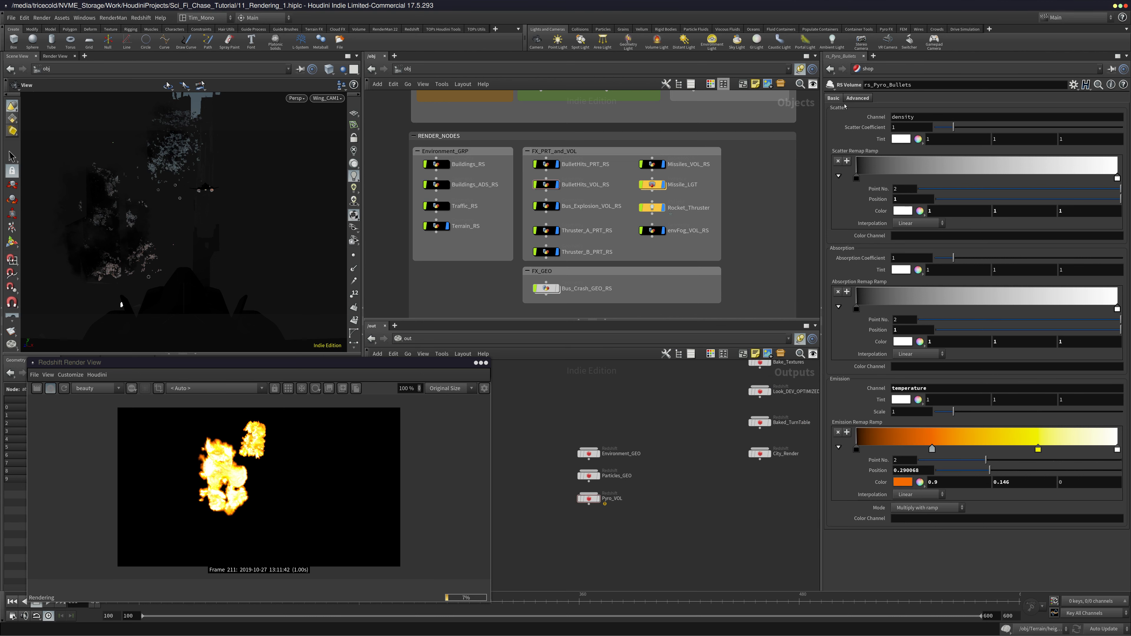
Set New Max in the Density Remap Range of rs_Pyro_Bullets to 10
left_click(858, 98)
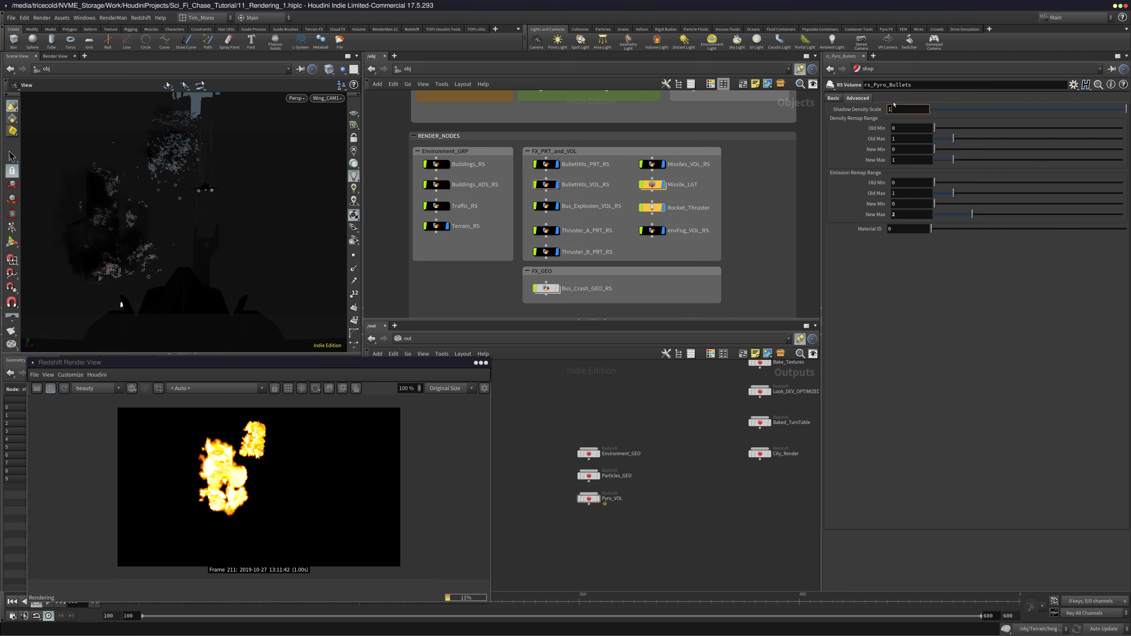
key("Tab")
key("Tab")
key("Tab")
key("Tab")
type("10")
key("Tab")
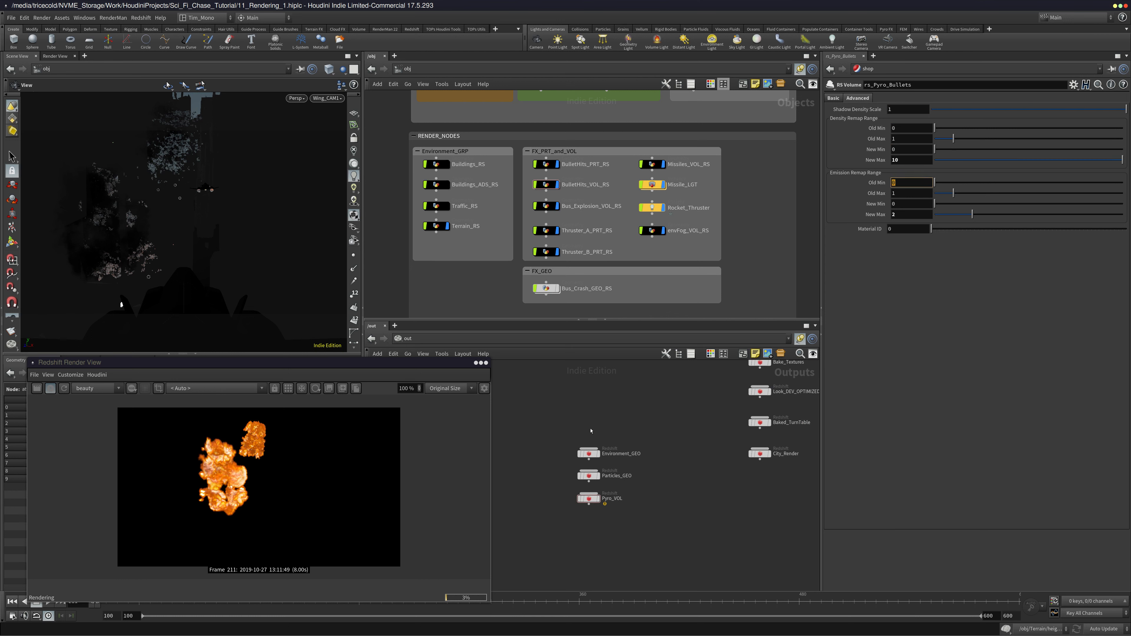
middle_click_drag(591, 431, 592, 431)
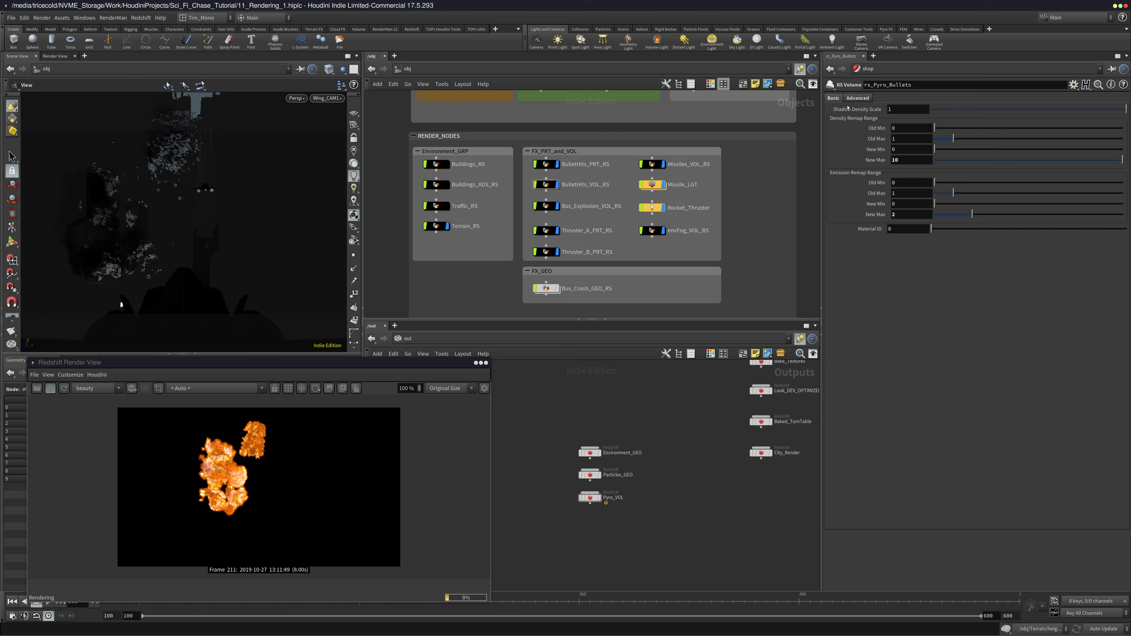
Try a Scatter Coefficient of about 7.68 on rs_Pyro_Bullets and return it to 1
left_click(834, 98)
left_click_drag(974, 132, 1092, 132)
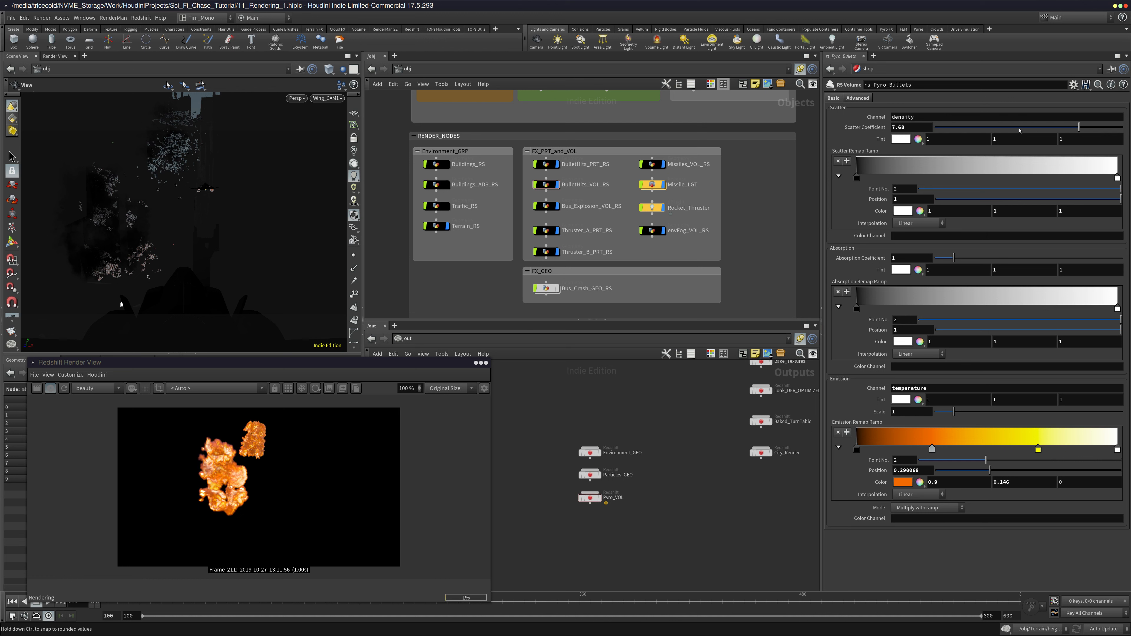
left_click_drag(921, 130, 884, 129)
type("1")
key("Tab")
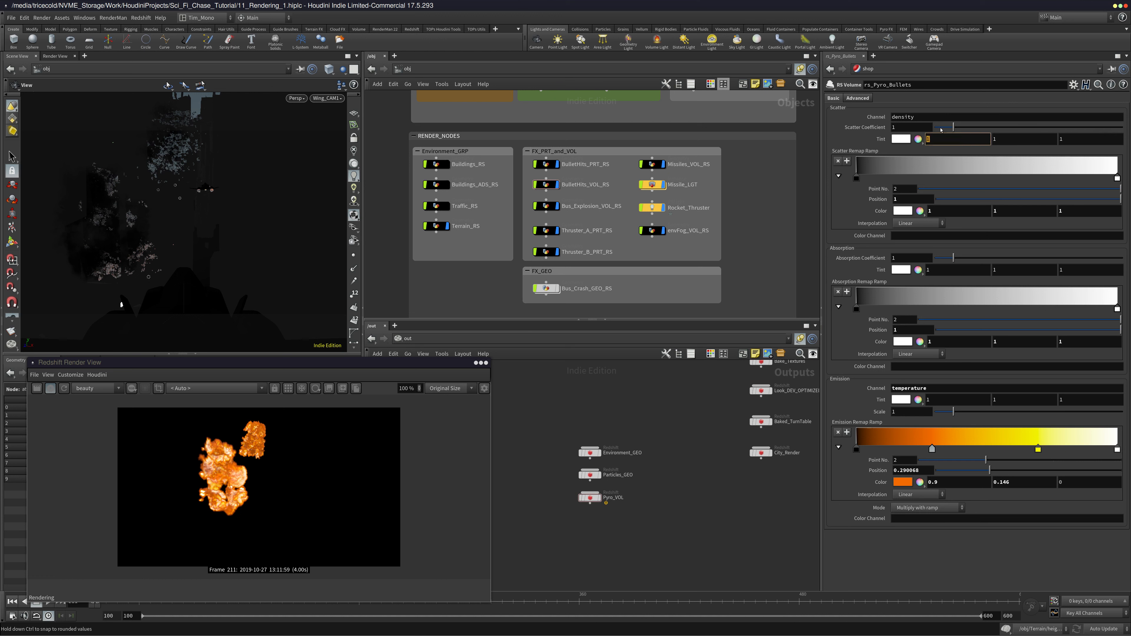
Try a Scatter Coefficient of about 0.36 on rs_Pyro_Bullets and return it to 1
left_click_drag(954, 129, 942, 130)
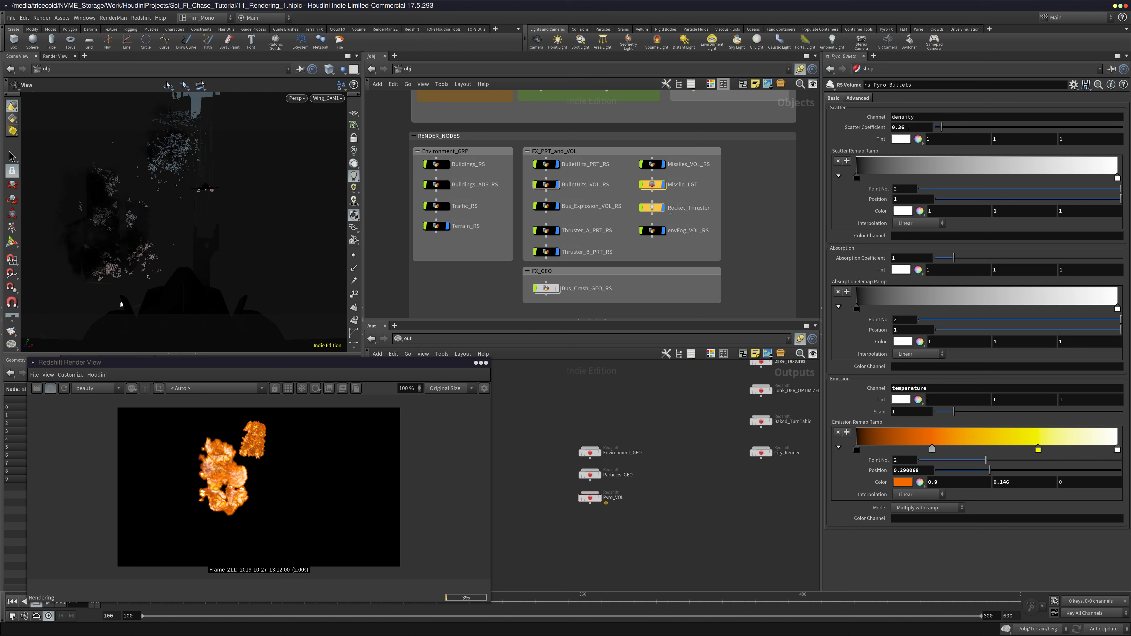
double_click(908, 128)
type("1")
key("Tab")
Set the Absorption Coefficient to about 1.55 and darken the Scatter Remap Ramp's end point to 0.05 grey
left_click_drag(990, 259, 964, 266)
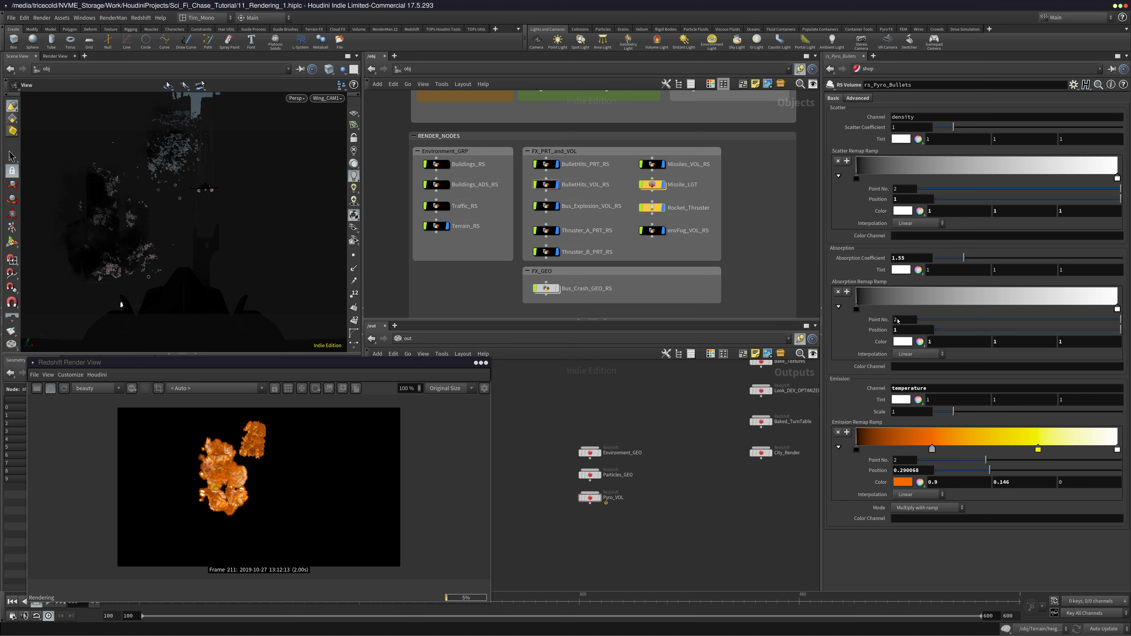
left_click(905, 212)
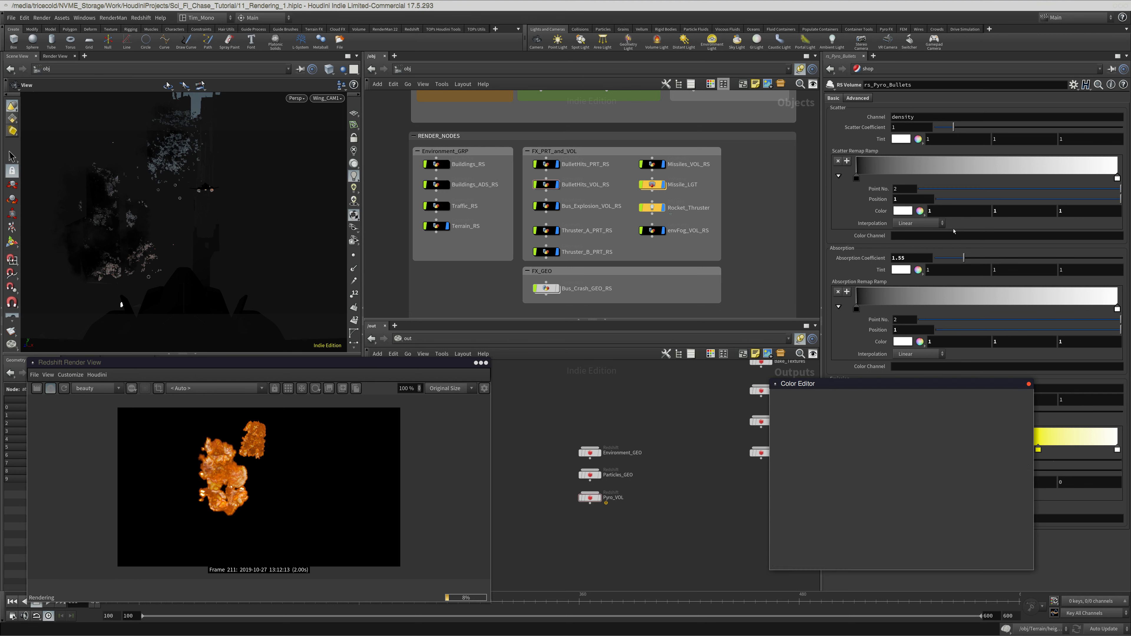
left_click(926, 456)
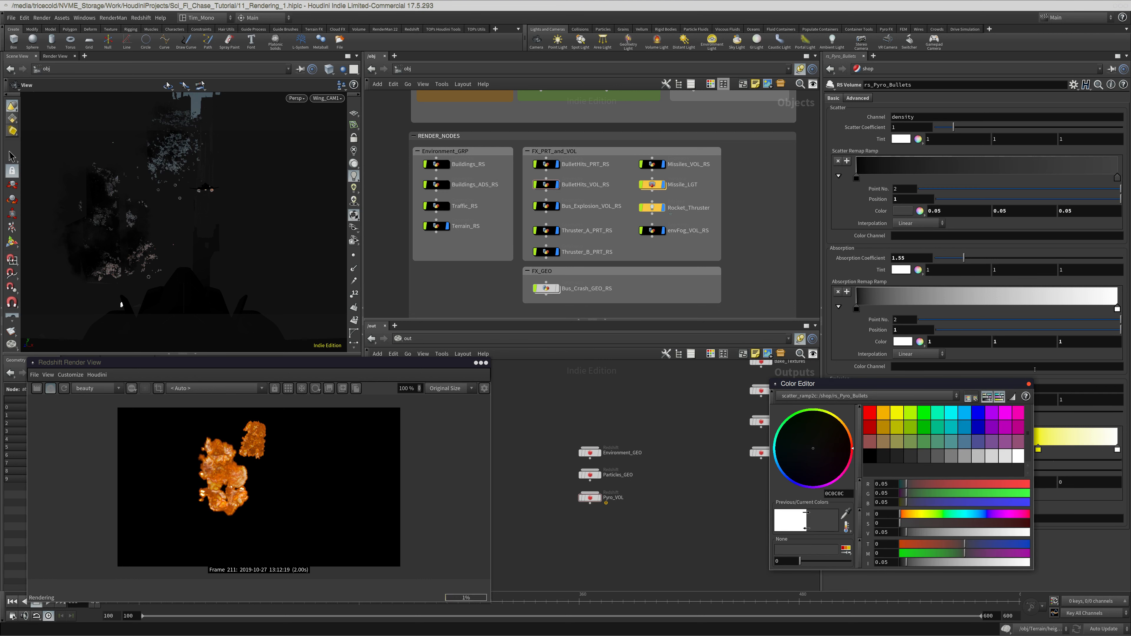
left_click(1028, 384)
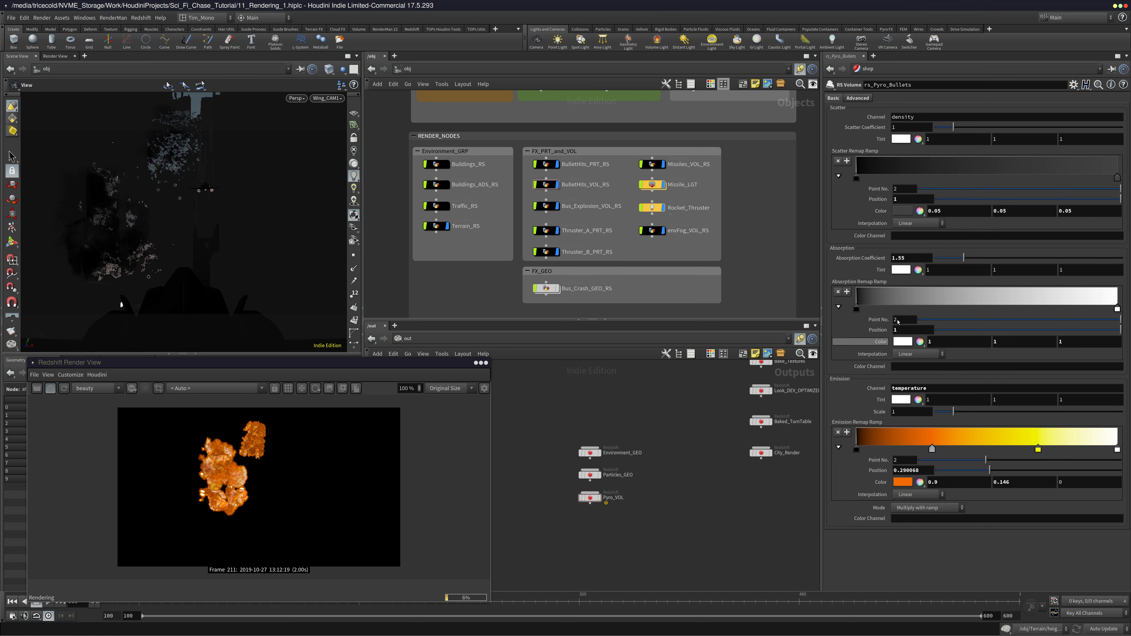
Darken the end point of the Absorption Remap Ramp to 0.05 grey
left_click(903, 342)
left_click(927, 458)
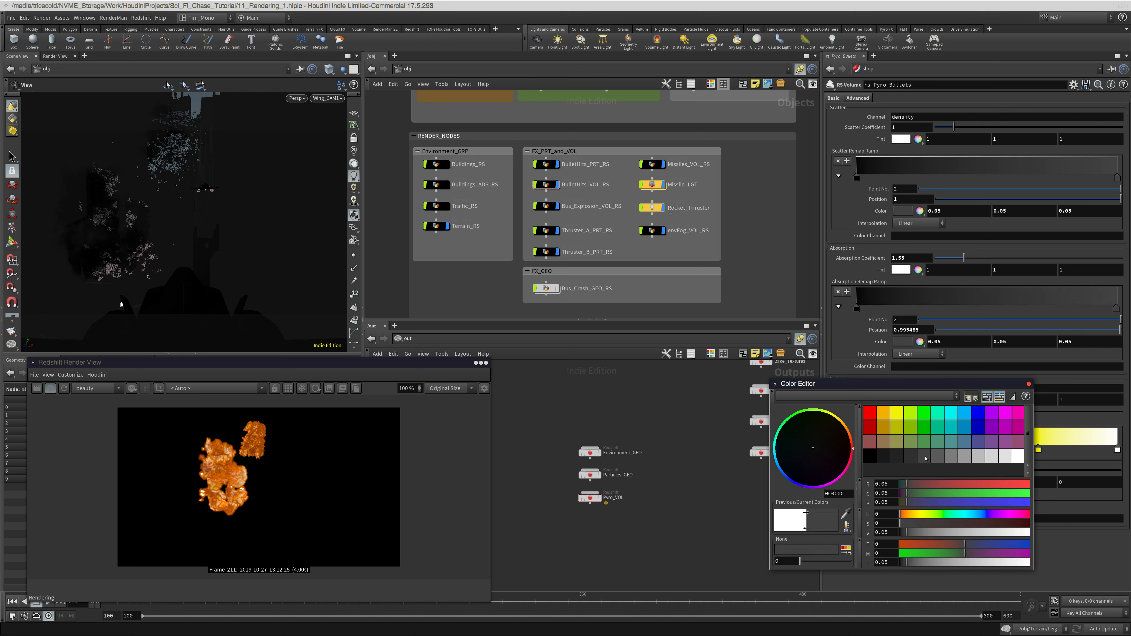
left_click(1028, 384)
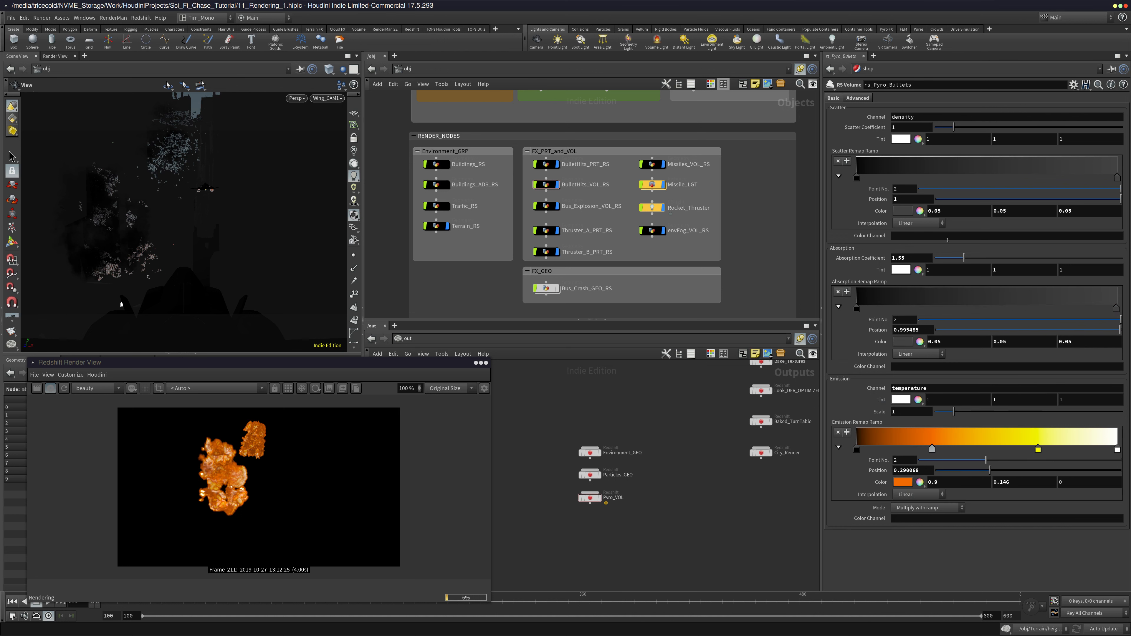
Set the Absorption Coefficient to about 1.11 and shift the Emission Remap Ramp's orange point closer to the yellow one
mouse_move(963, 258)
left_mouse_down()
mouse_move(1102, 258)
mouse_move(944, 270)
mouse_move(957, 269)
left_mouse_up()
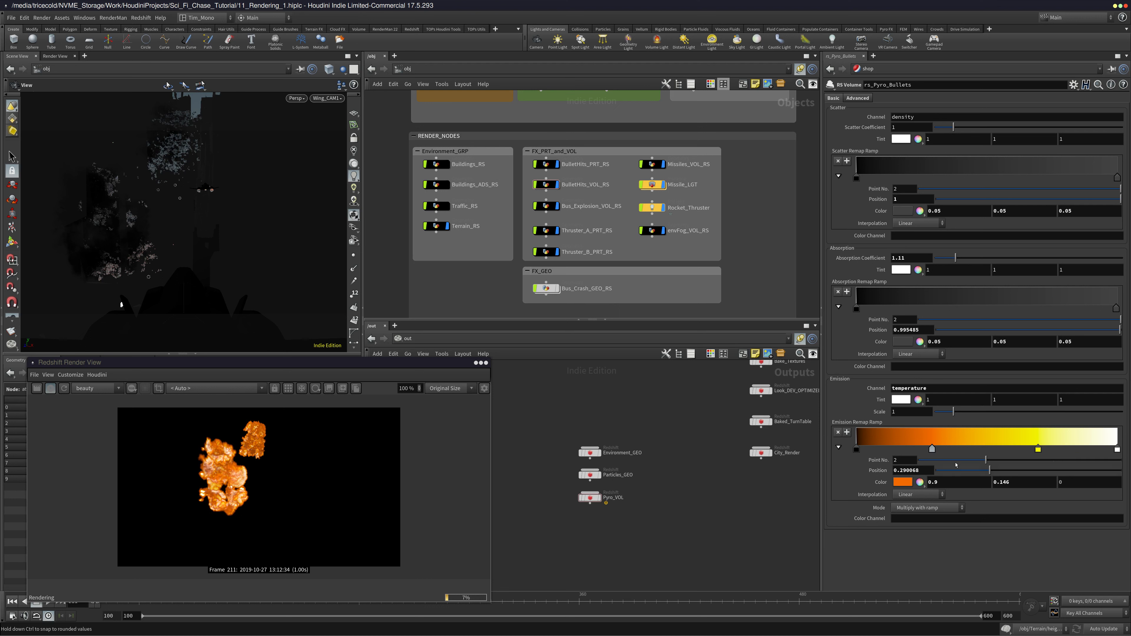
left_click_drag(934, 451, 965, 451)
Try a near-black 0.00625 colour on the Emission Remap Ramp's first point and return it to pure black
mouse_move(857, 450)
left_mouse_down()
mouse_move(940, 450)
mouse_move(855, 453)
left_mouse_up()
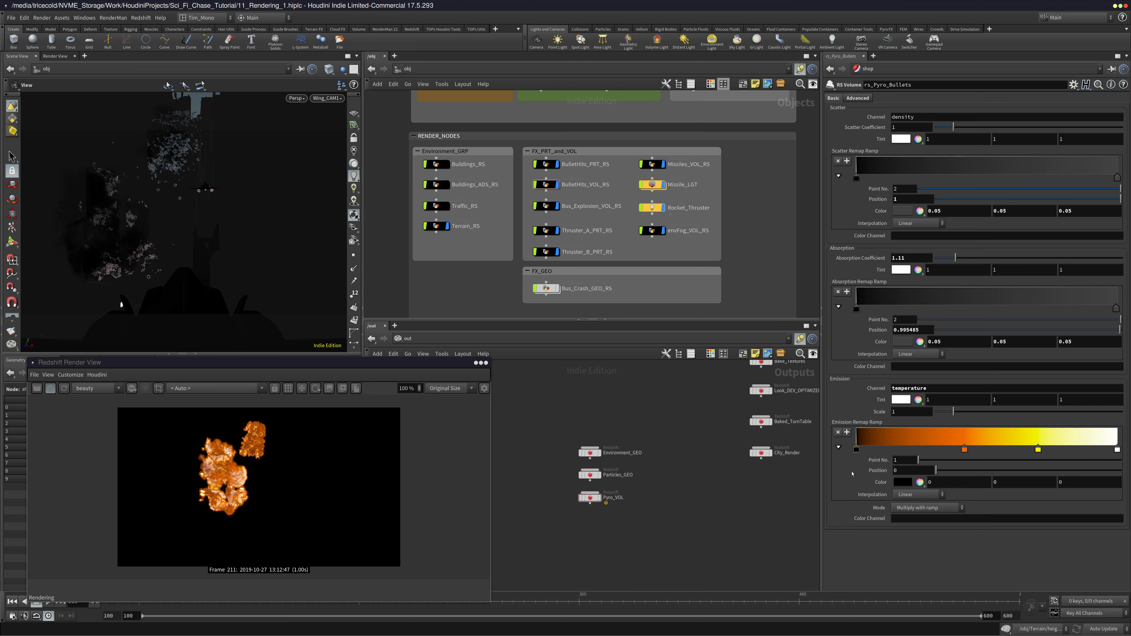
left_click(902, 482)
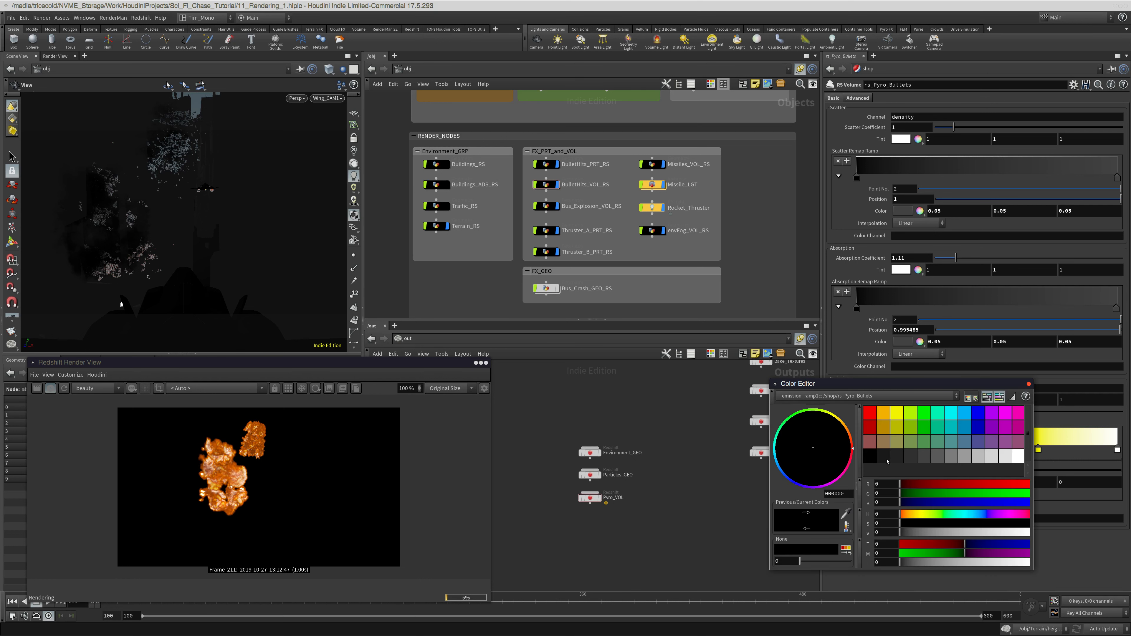
left_click(888, 461)
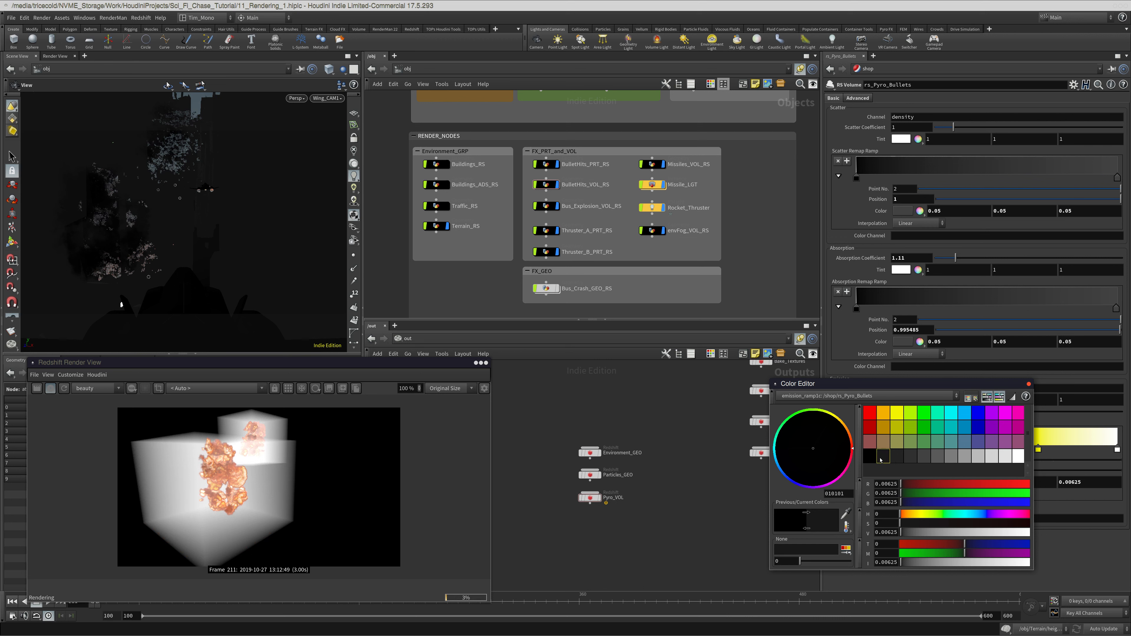
left_click(872, 458)
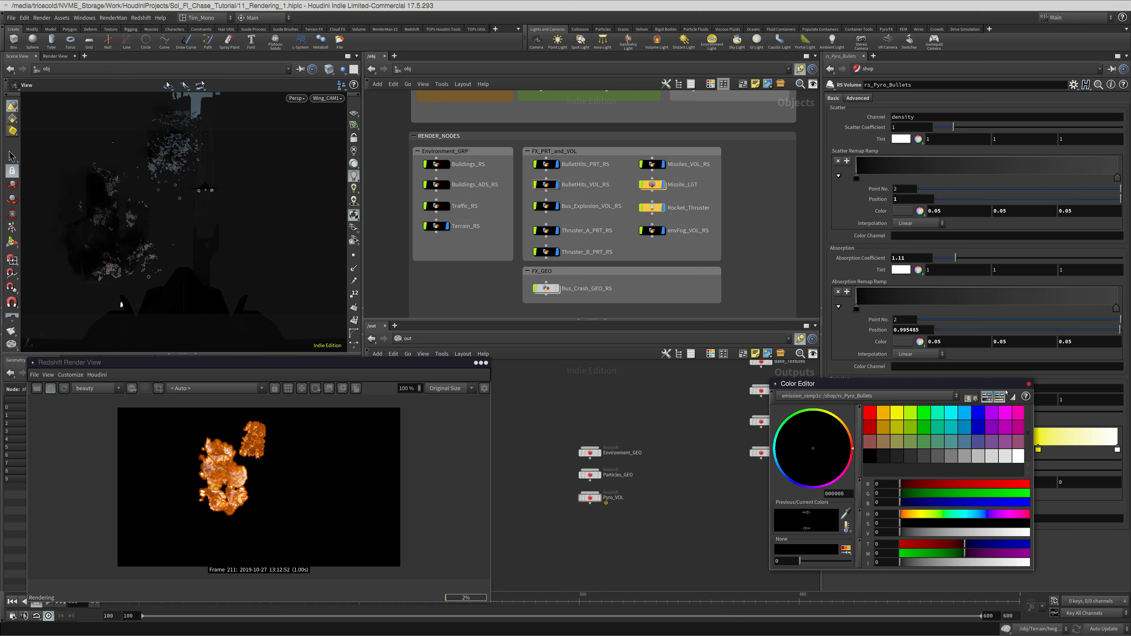
left_click(1028, 384)
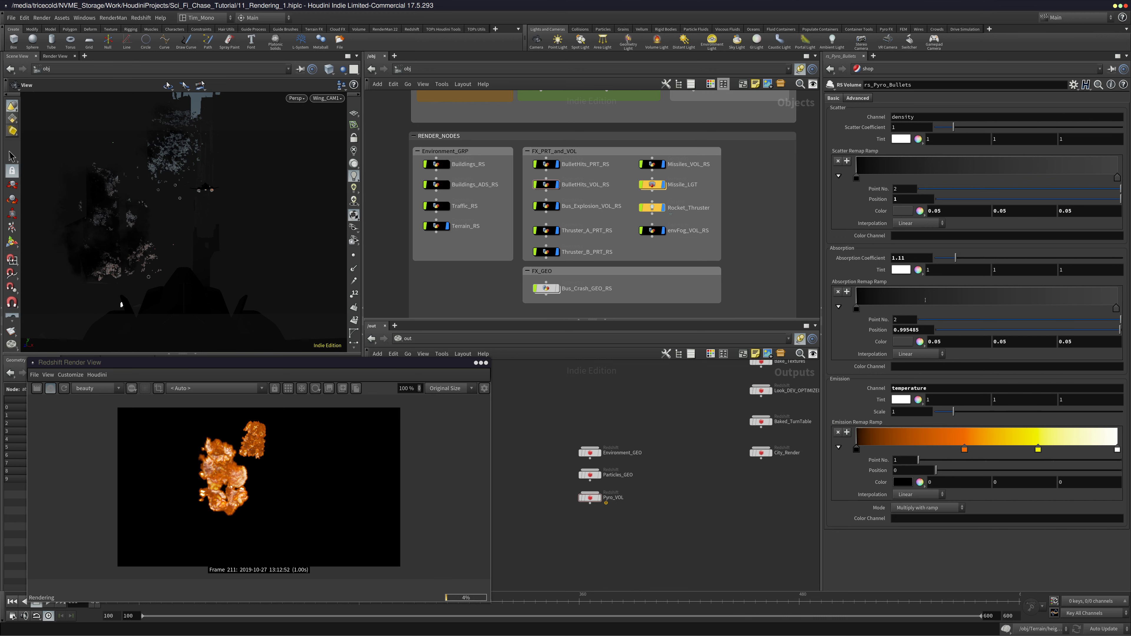
Set New Max in the Emission Remap Range of rs_Pyro_Bullets to about 0.16
left_click(860, 99)
left_click_drag(972, 214, 937, 199)
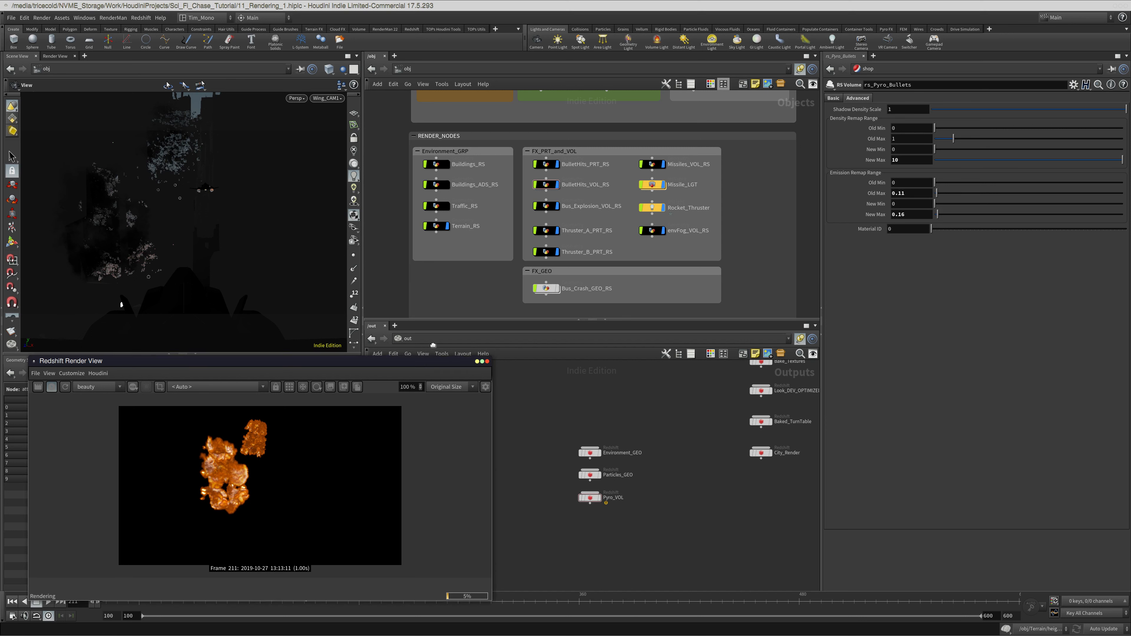
left_click_drag(415, 364, 444, 300)
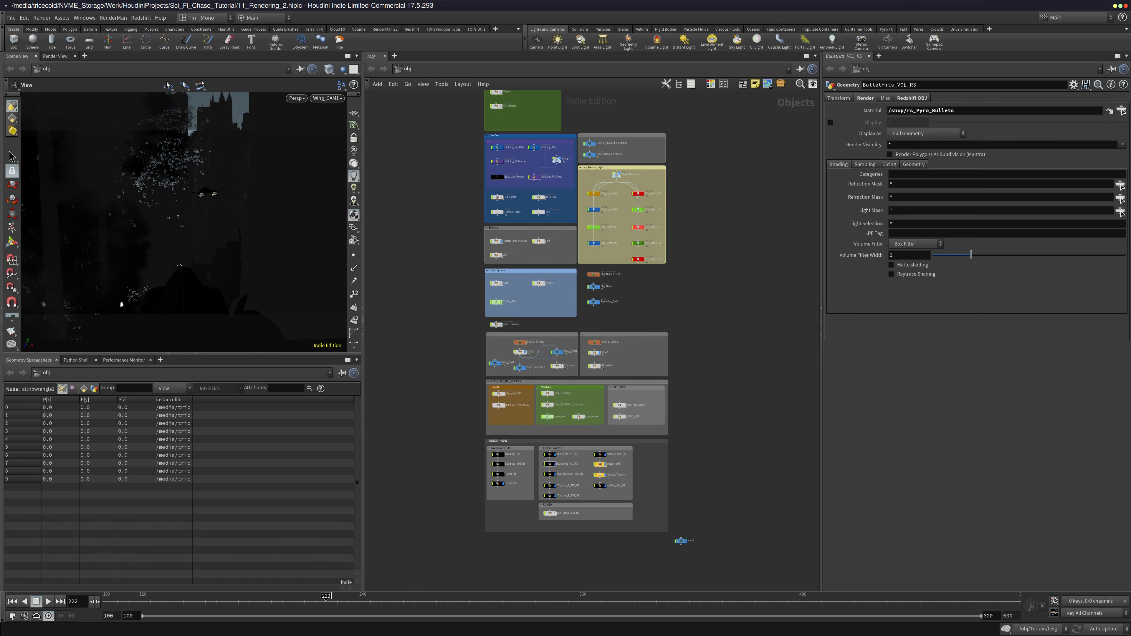
Split the network pane top and bottom and select the Pyro_VOL render node in the lower pane's out network
mouse_move(423, 363)
middle_mouse_down()
mouse_move(437, 384)
mouse_move(420, 372)
middle_mouse_up()
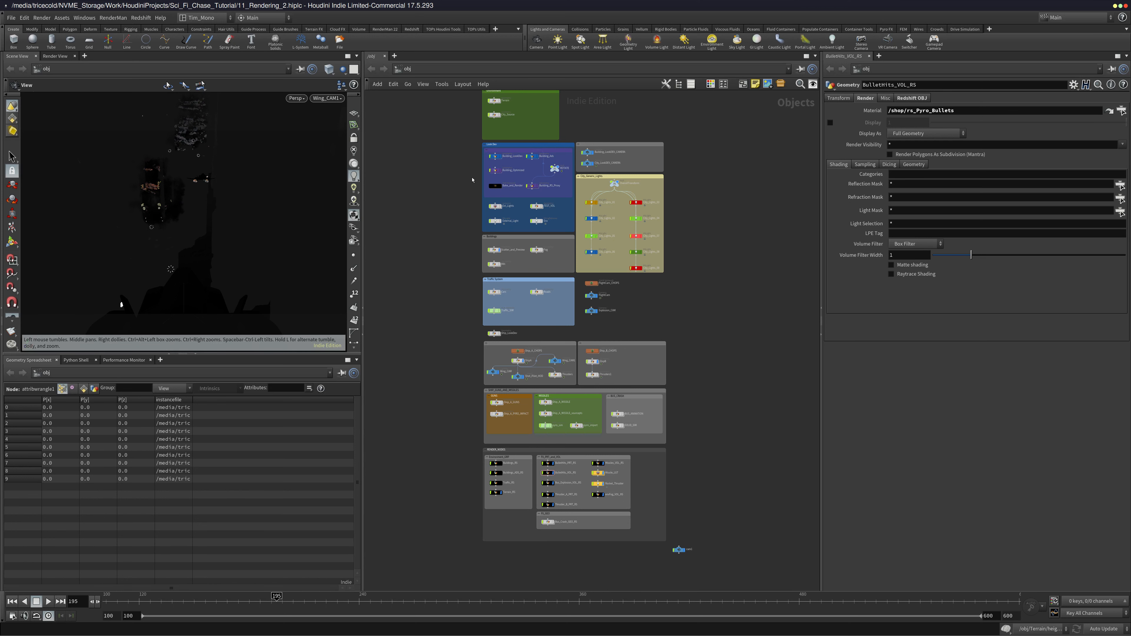
left_click(816, 56)
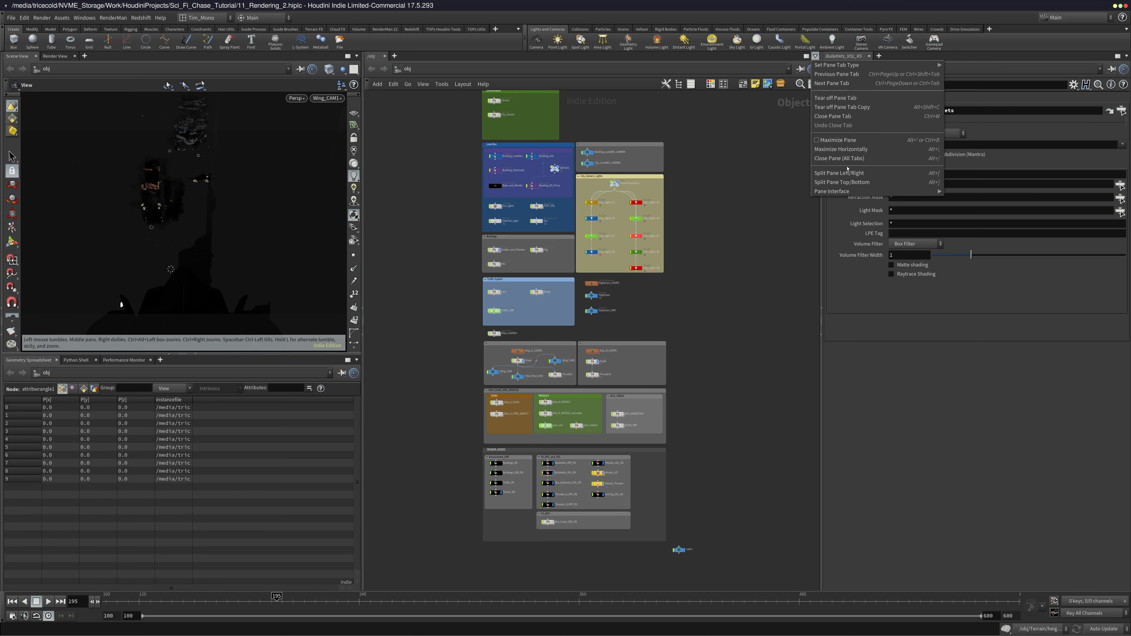
left_click(844, 182)
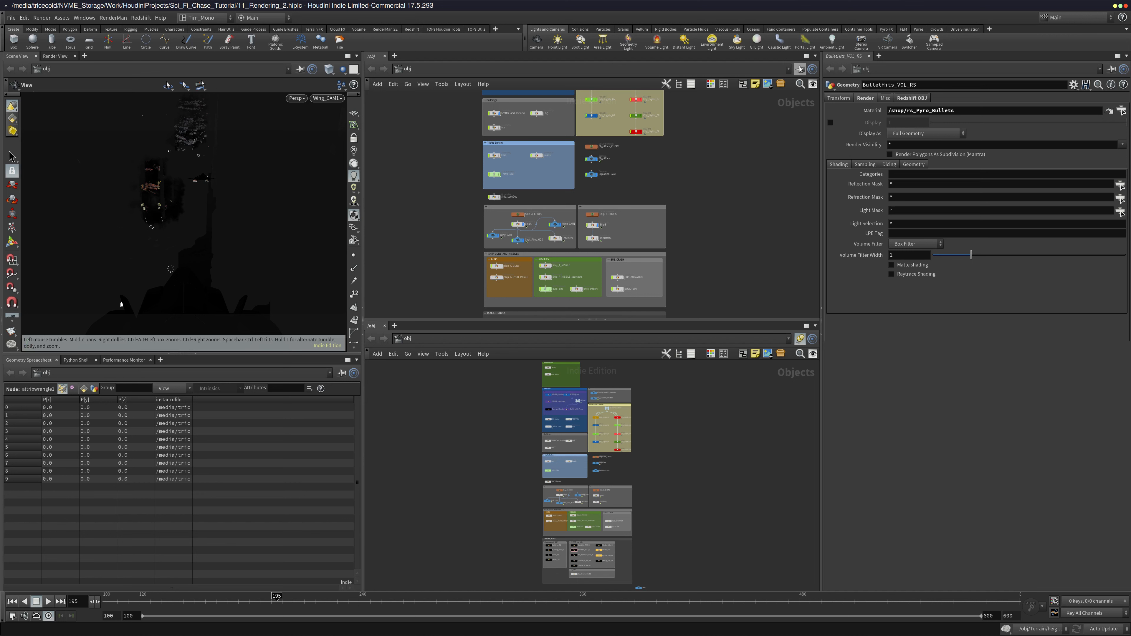
left_click(801, 69)
left_click(544, 343)
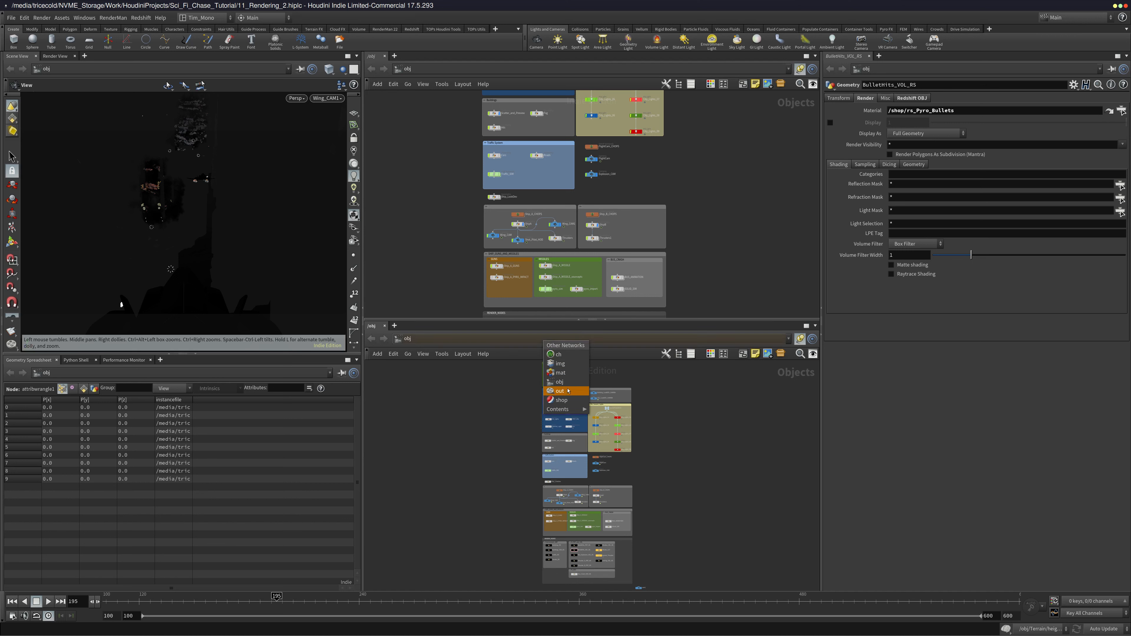
left_click(564, 391)
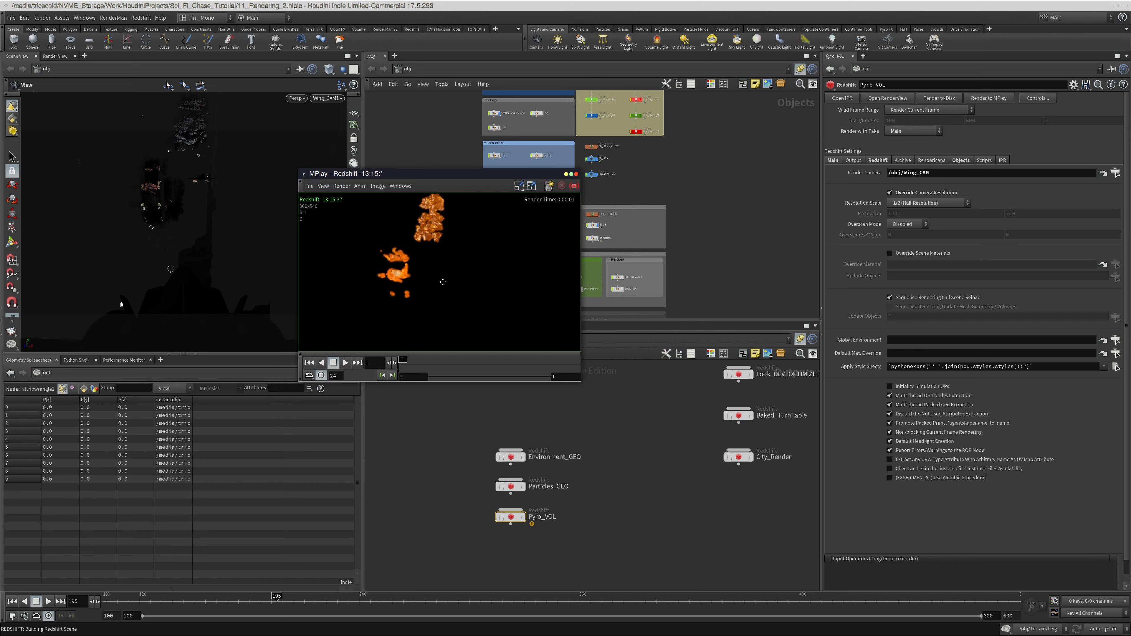
left_click(544, 507)
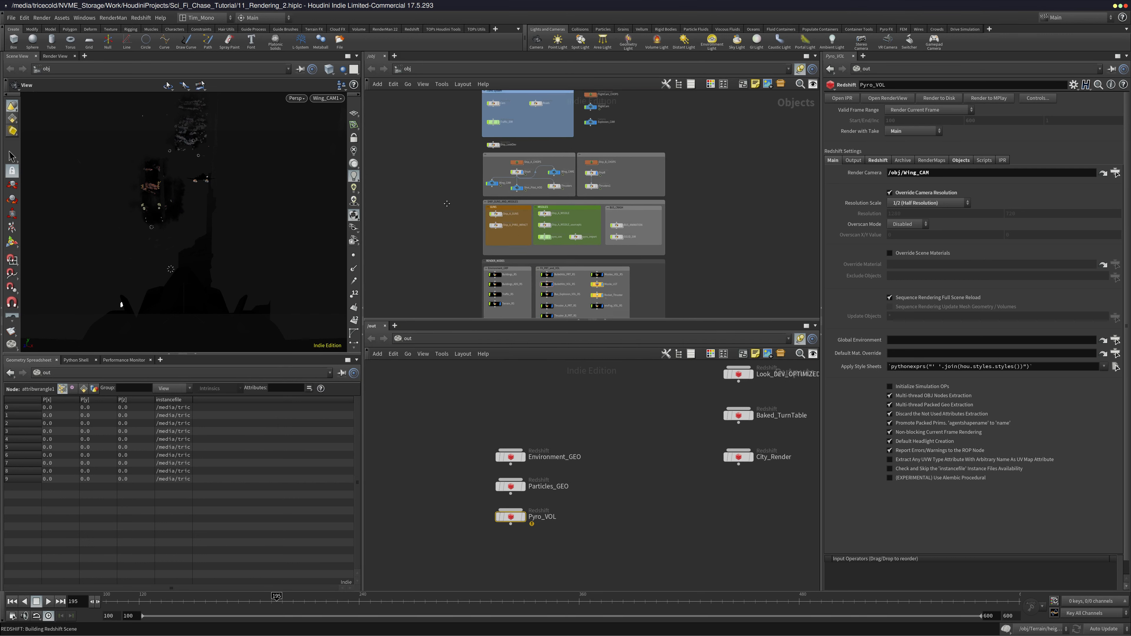
Open the rs_Pyro_Bullets material assigned to BulletHits_VOL_RS
scroll(628, 261, "up", 5)
middle_click_drag(627, 261, 596, 191)
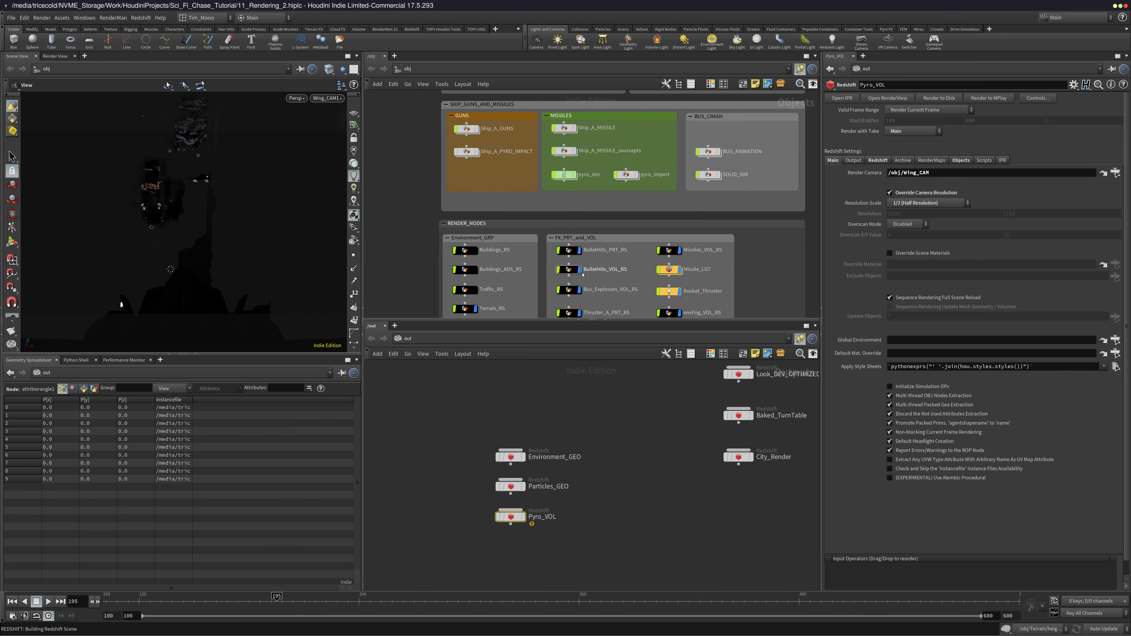
left_click(603, 269)
left_click(1110, 111)
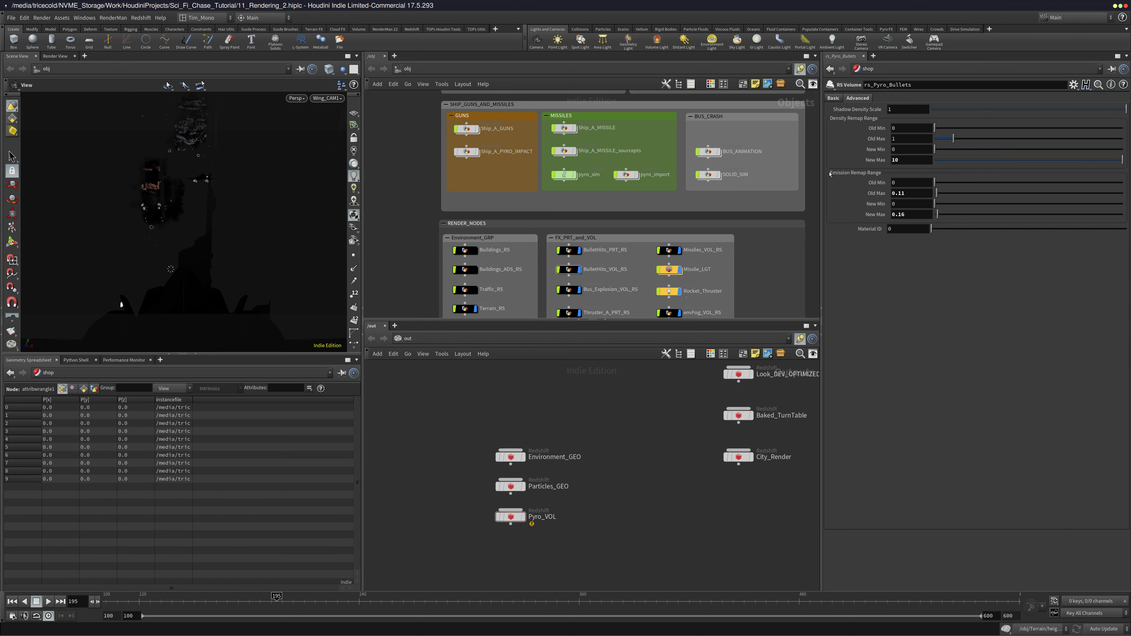
Set Old Max and New Max in the Emission Remap Range to 1, and lower the emission Scale slightly below 1
double_click(915, 193)
type("1")
key("Tab")
key("Tab")
type("1")
key("Return")
left_click(833, 99)
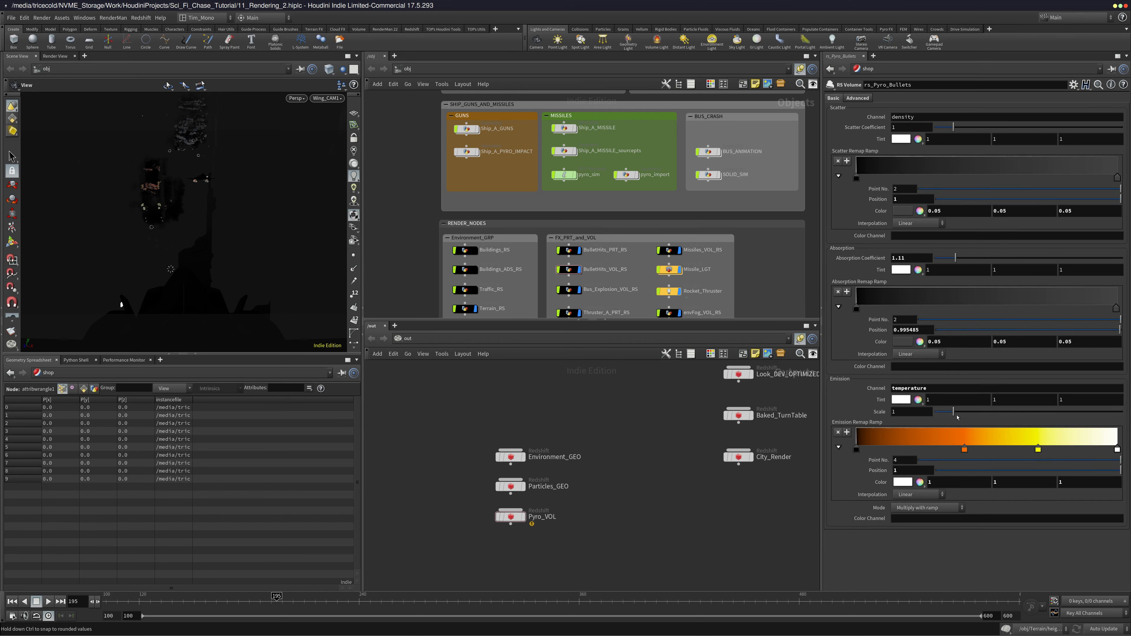
left_click_drag(953, 411, 944, 411)
Render the Pyro_VOL node in a Redshift Render View and place its window over the lower part of the viewport
left_click(547, 519)
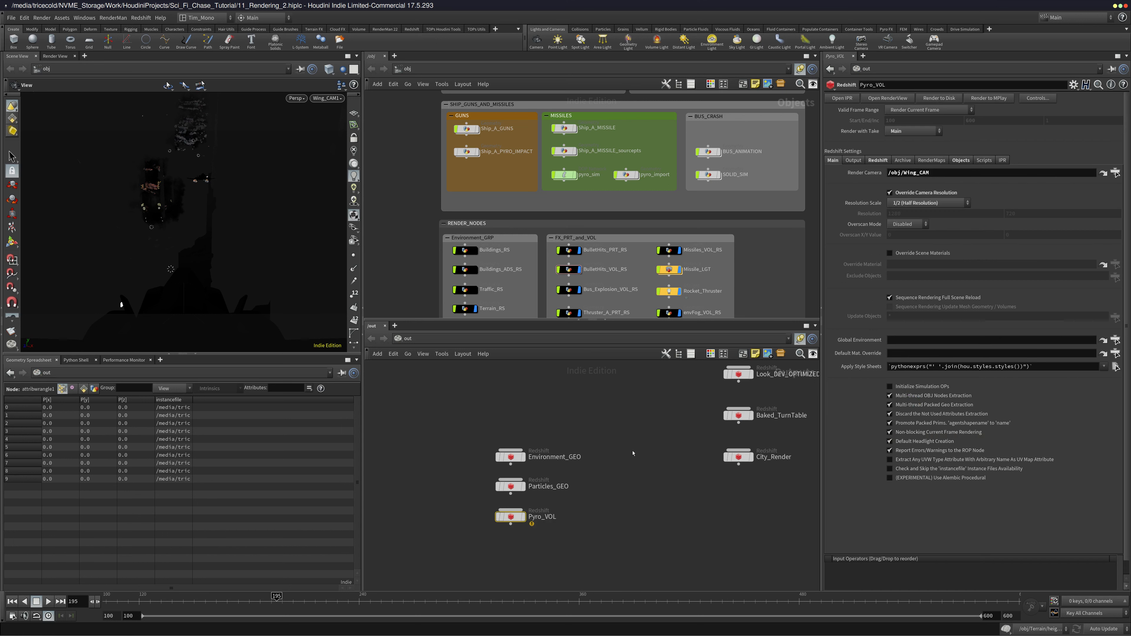
left_click(888, 98)
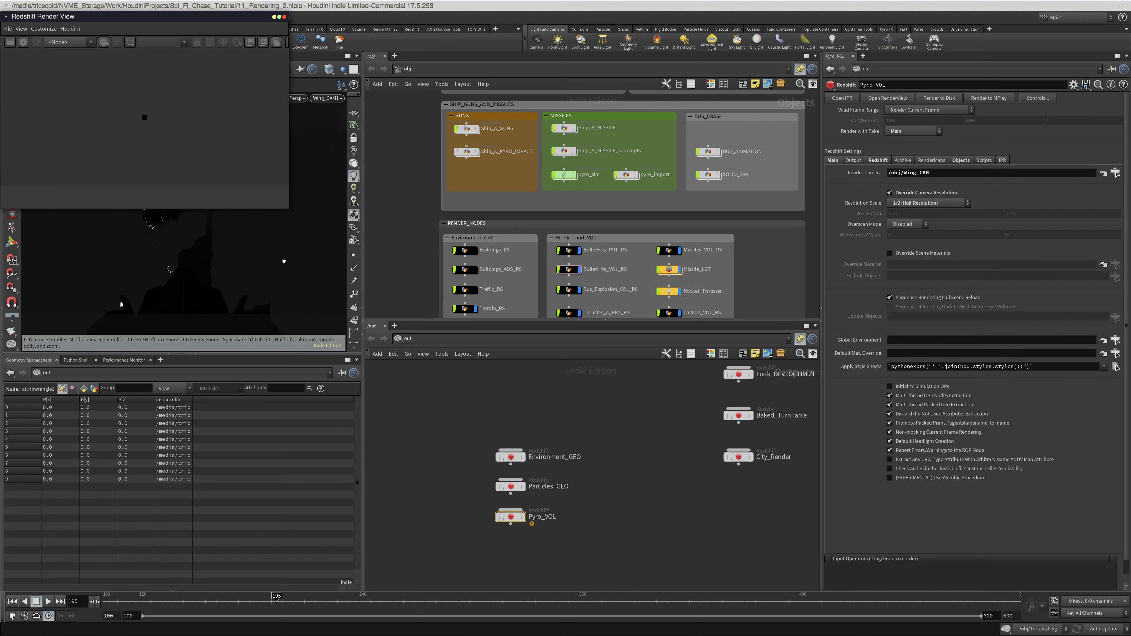
left_click(68, 30)
mouse_move(90, 41)
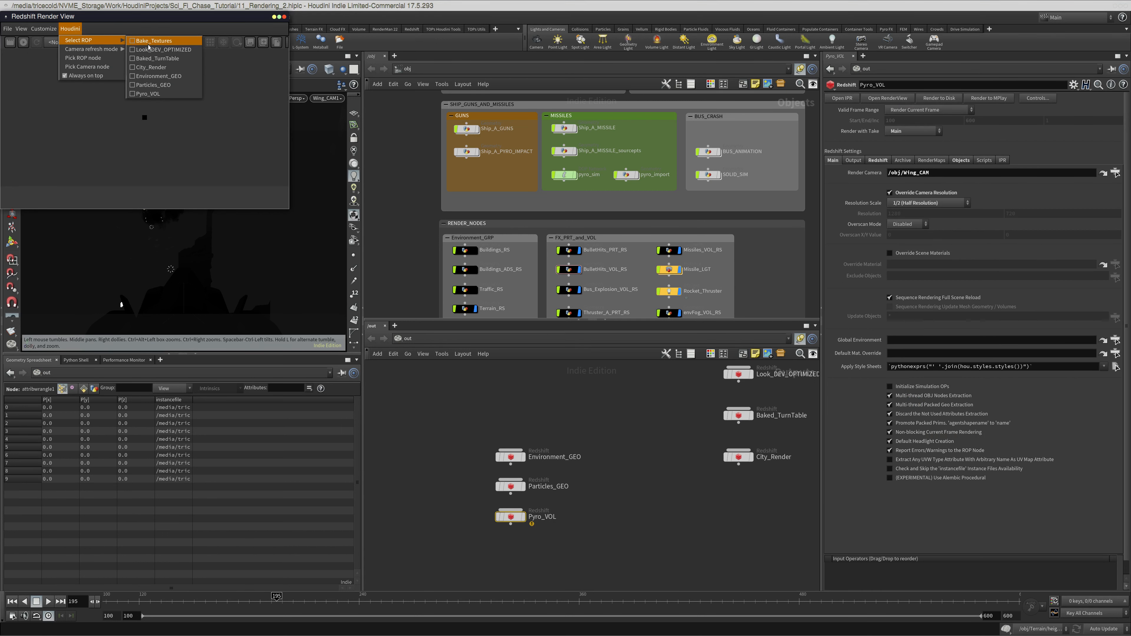
left_click(160, 94)
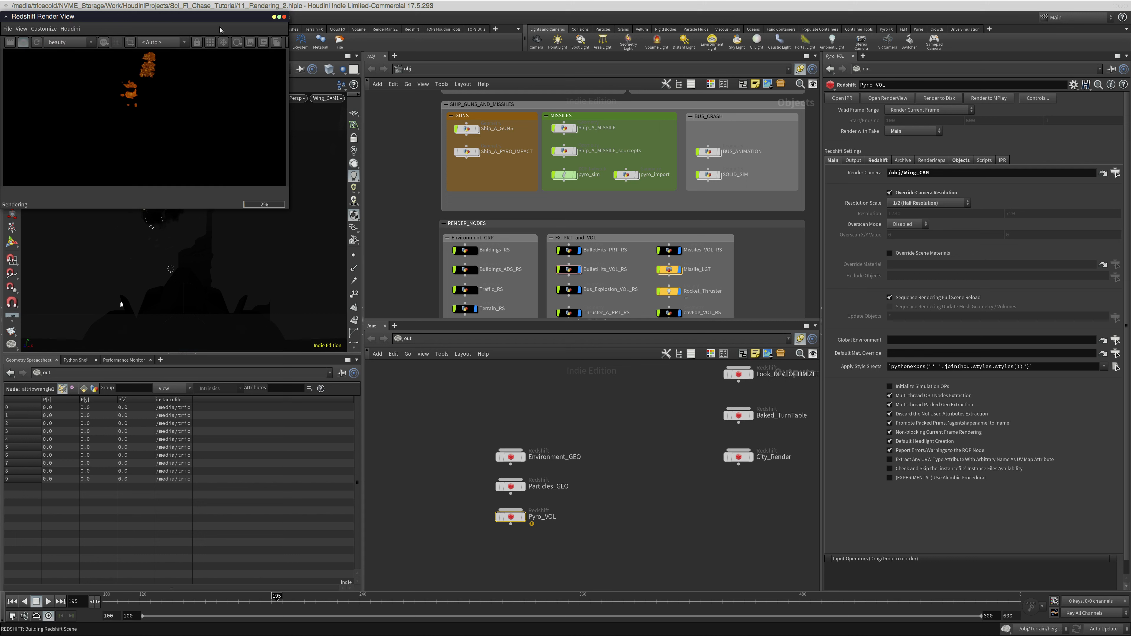
left_click_drag(228, 30, 339, 330)
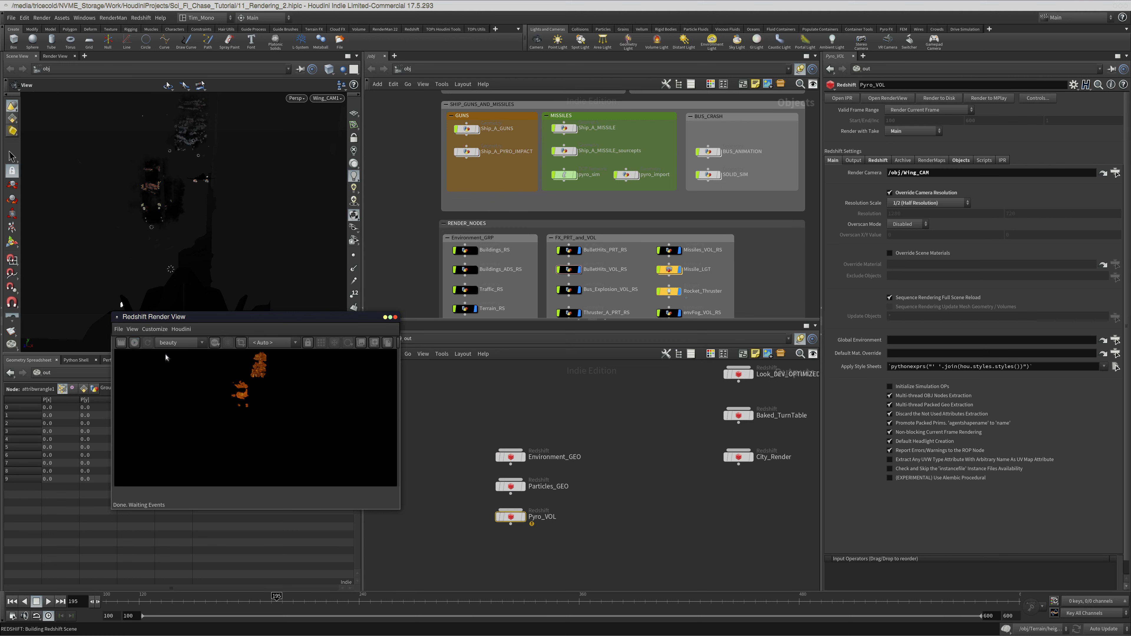
Set the Pyro_VOL progressive passes to 64 and disable progressive rendering in its Redshift sampling settings
left_click(856, 162)
left_click(879, 162)
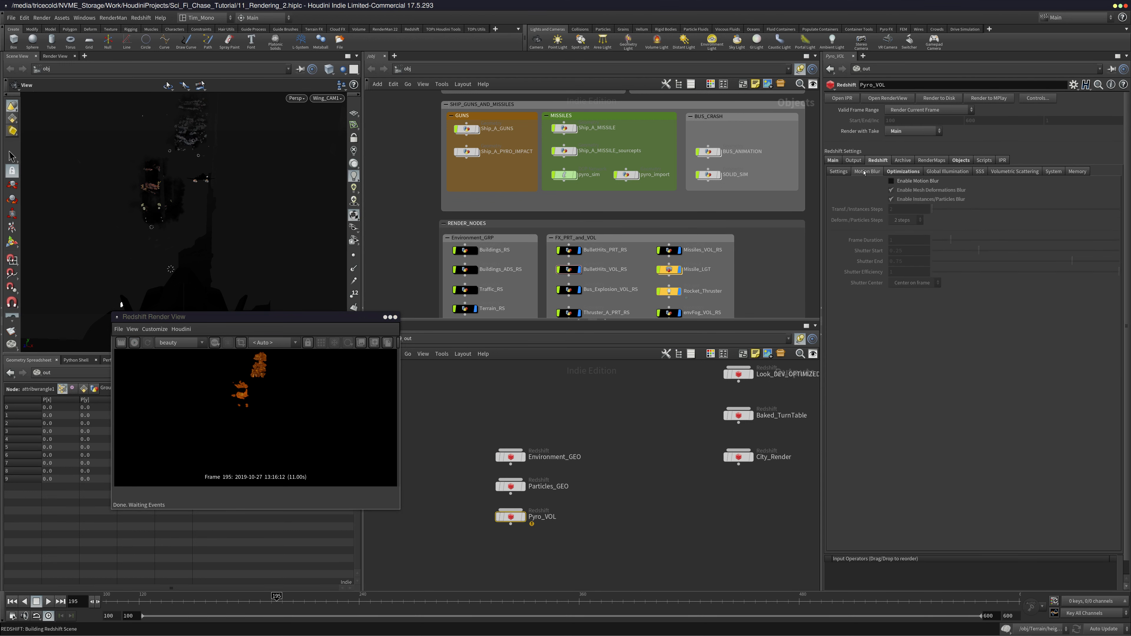
left_click(841, 172)
left_click(912, 200)
left_click_drag(917, 210, 649, 211)
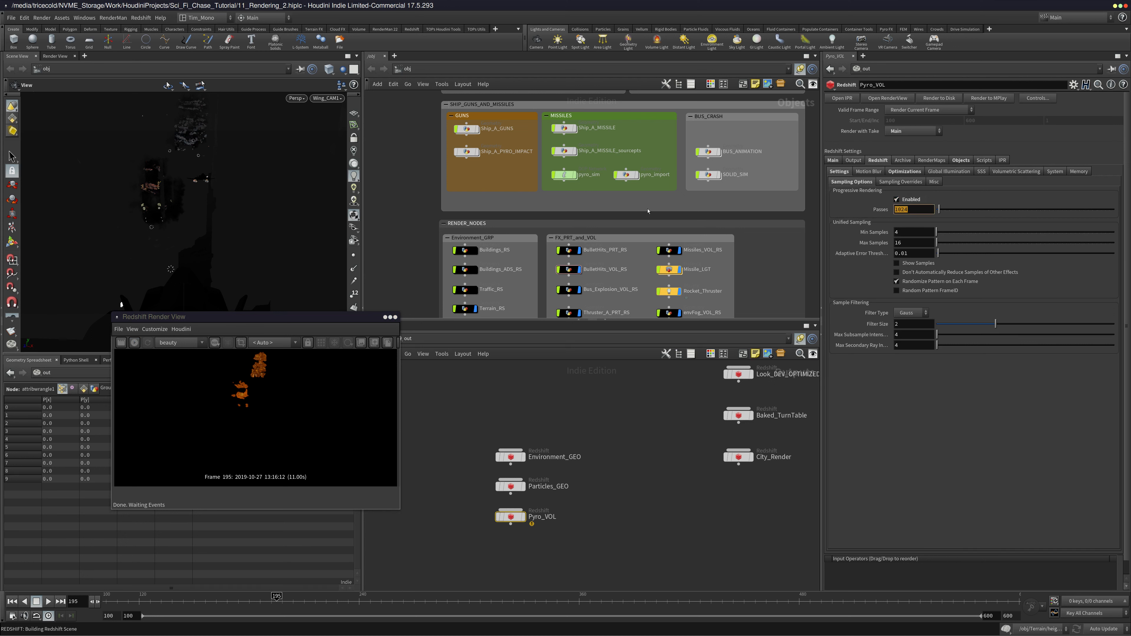
type("64")
key("Return")
left_click(911, 200)
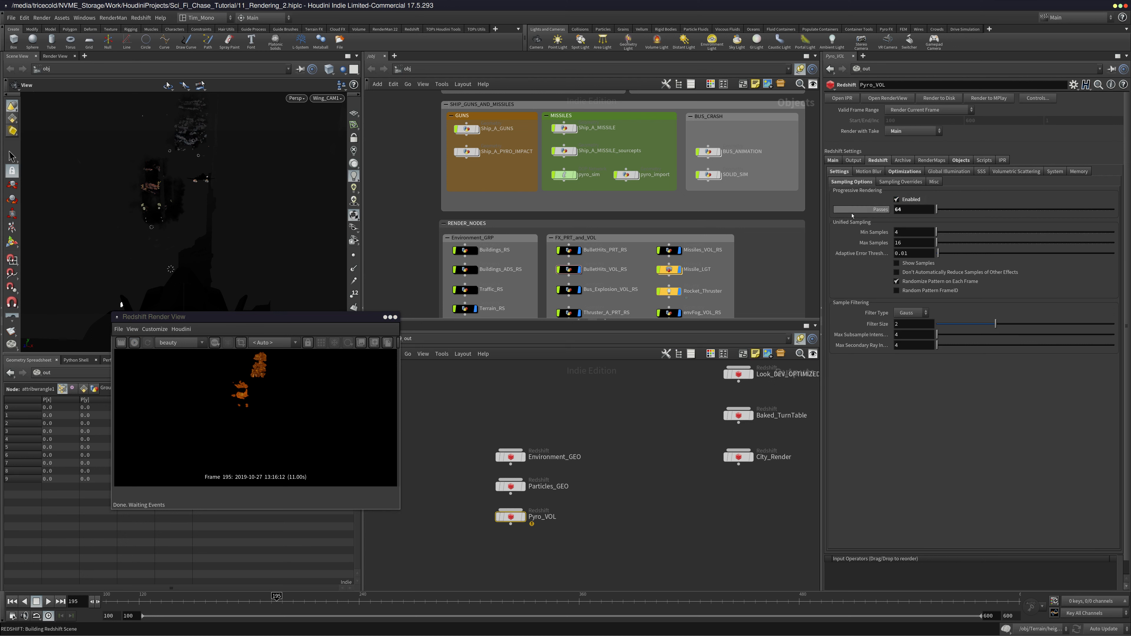
Re-render the current frame in the Redshift Render View and close the view
left_click(134, 344)
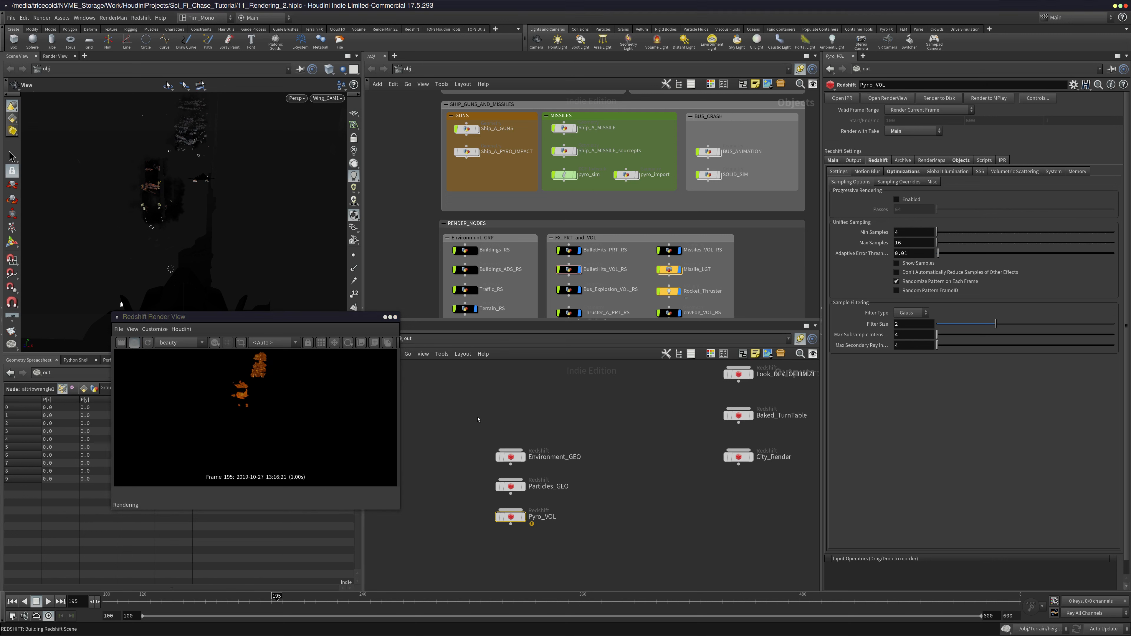
middle_click_drag(496, 413, 492, 412)
left_click(385, 318)
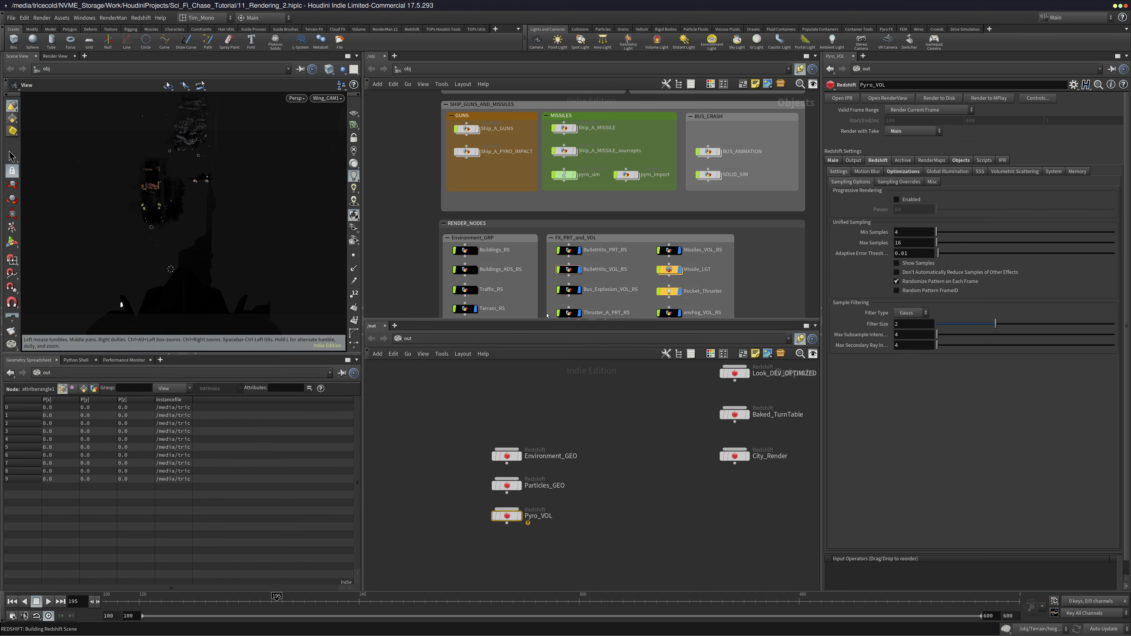
Copy the name of the Missiles_VOL_RS object from the FX_PRT_and_VOL group
middle_click_drag(615, 305, 584, 242)
double_click(684, 192)
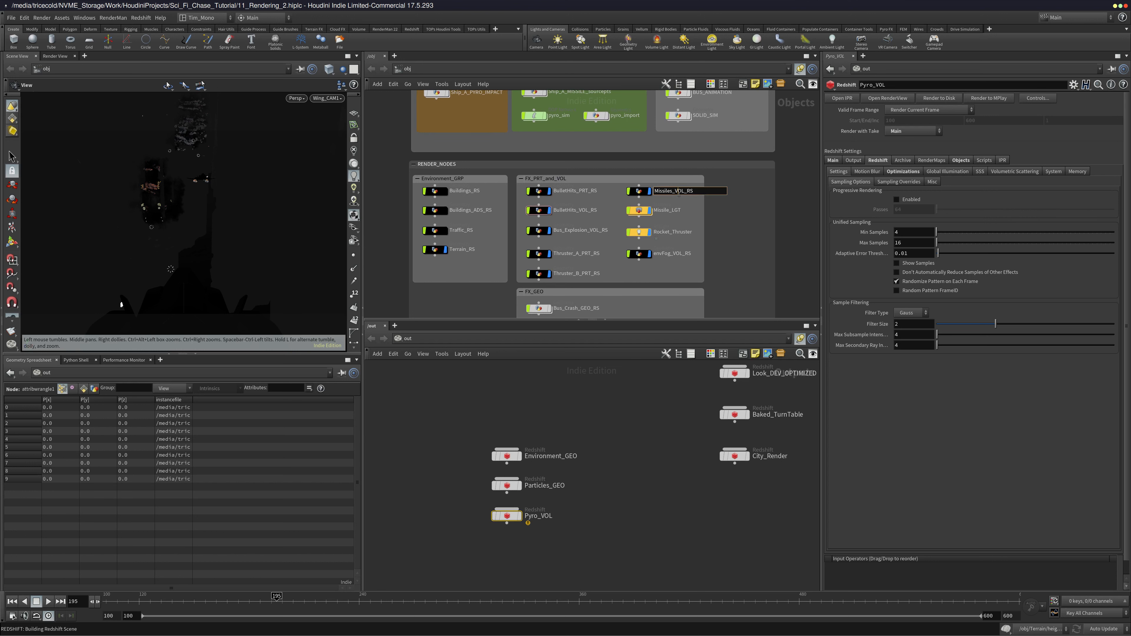
double_click(681, 193)
key("ctrl+c")
Set the 'instancefile' mode of Missiles_VOL_RS to Instance Houdini Compatible Objects in its Redshift instancing settings
left_click(639, 192)
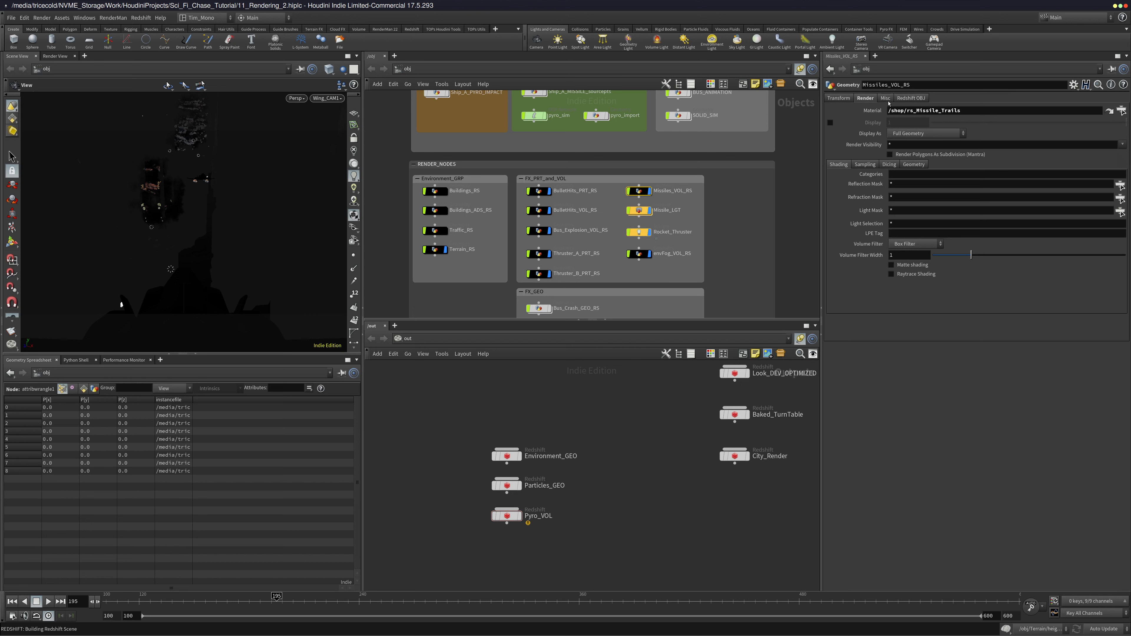
left_click(911, 98)
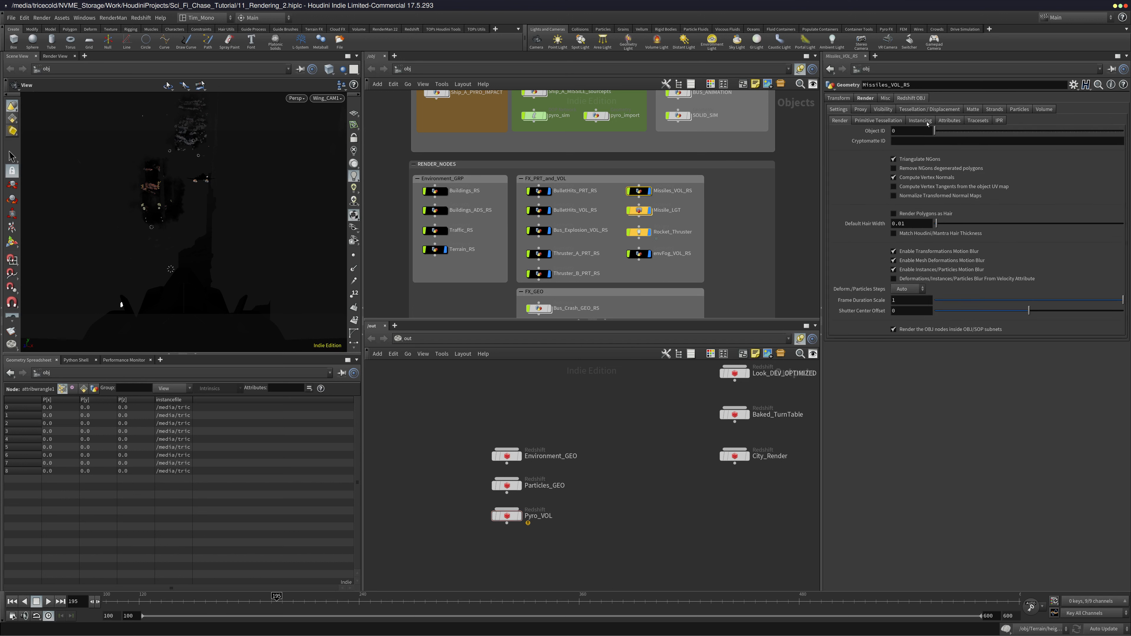
left_click(920, 120)
left_click(940, 165)
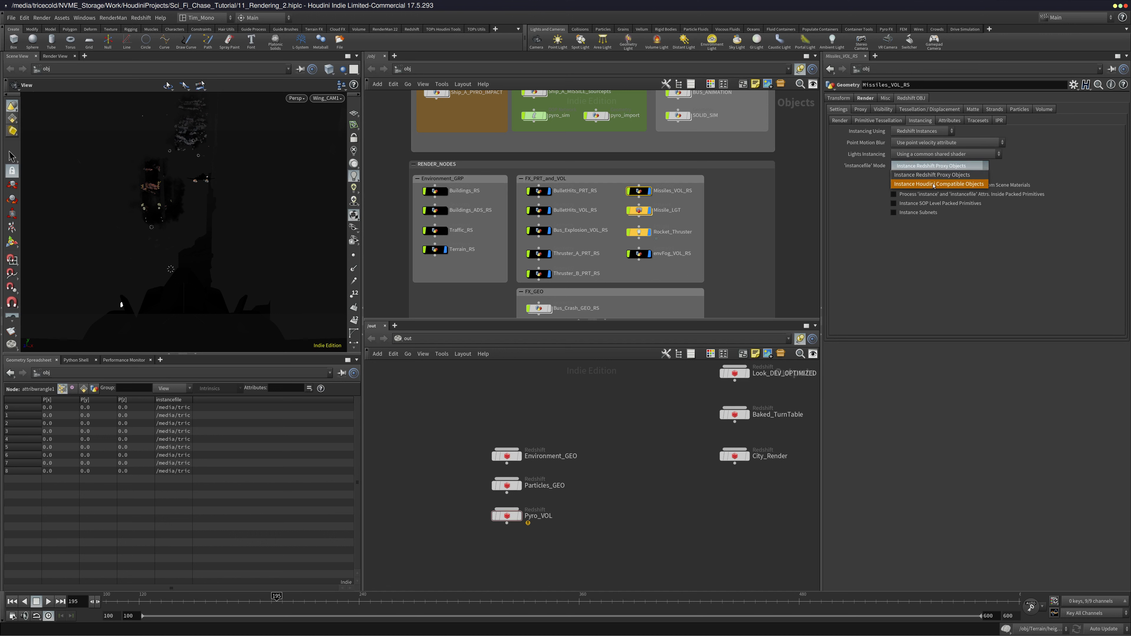
left_click(936, 177)
Append Missiles_VOL_RS to the Force Objects of the Pyro_VOL render node
middle_click_drag(611, 455, 588, 417)
left_click(483, 478)
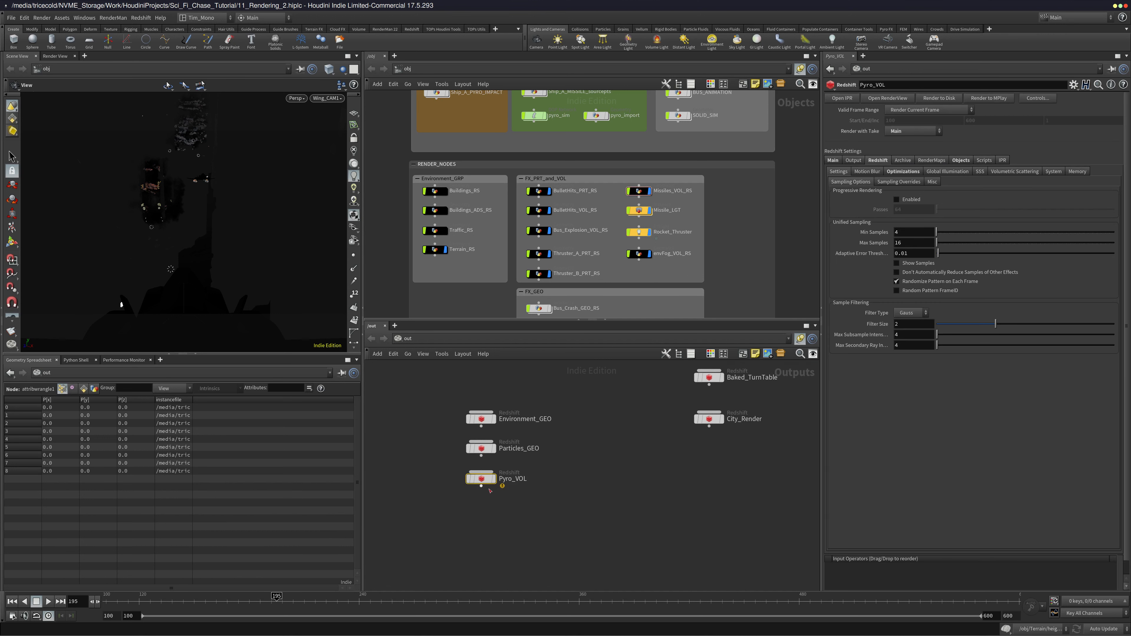
middle_click_drag(504, 485, 517, 501)
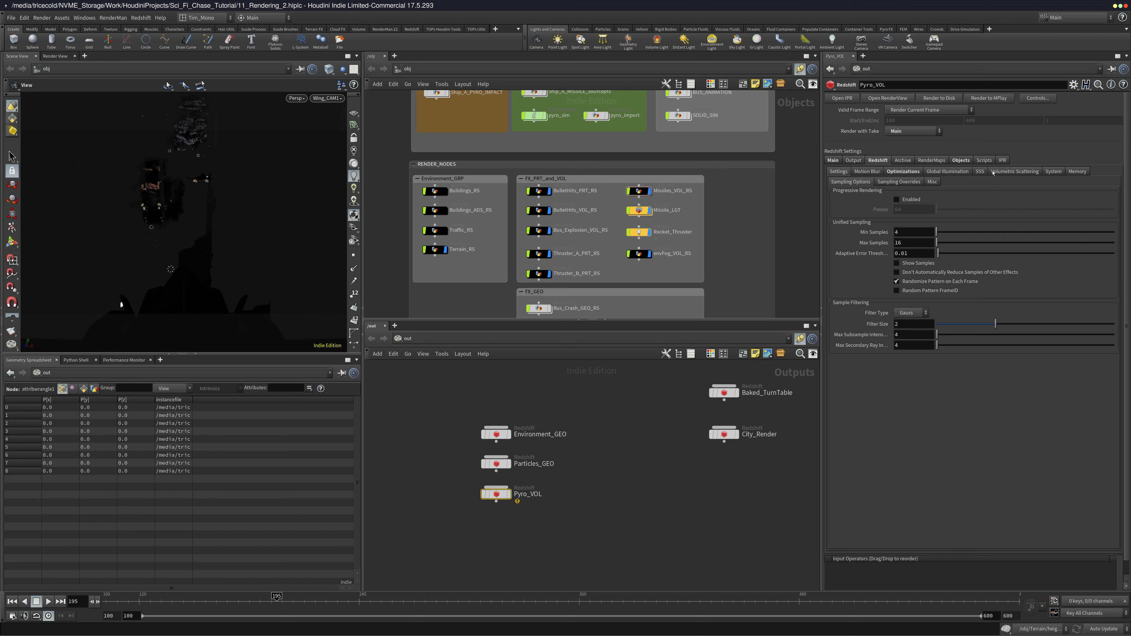
left_click(960, 161)
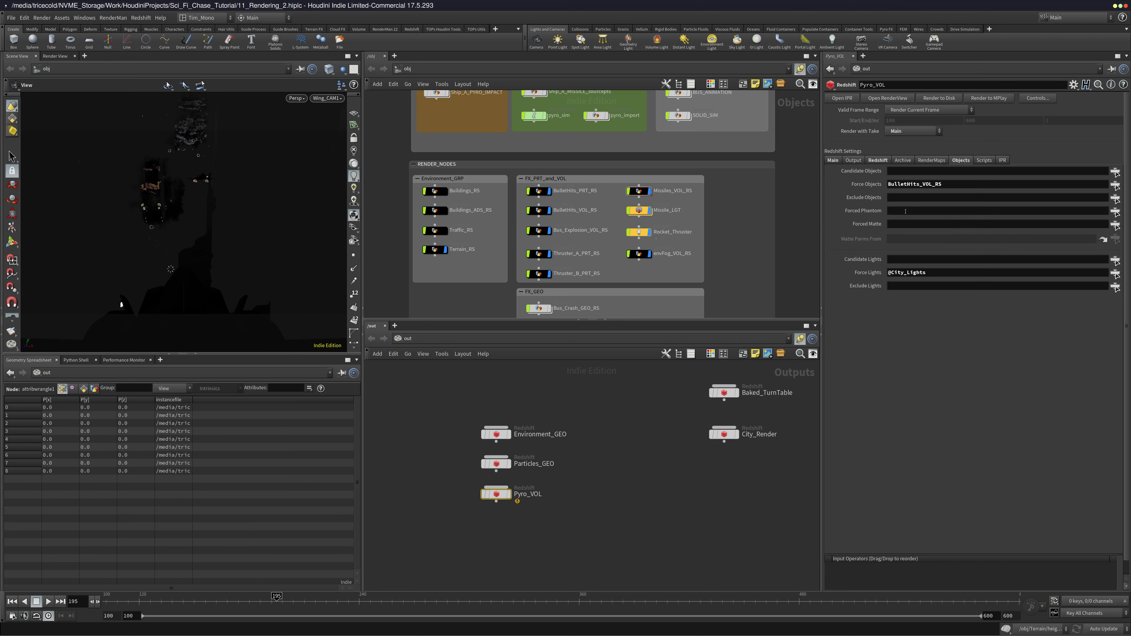
left_click(957, 185)
key("ctrl+v")
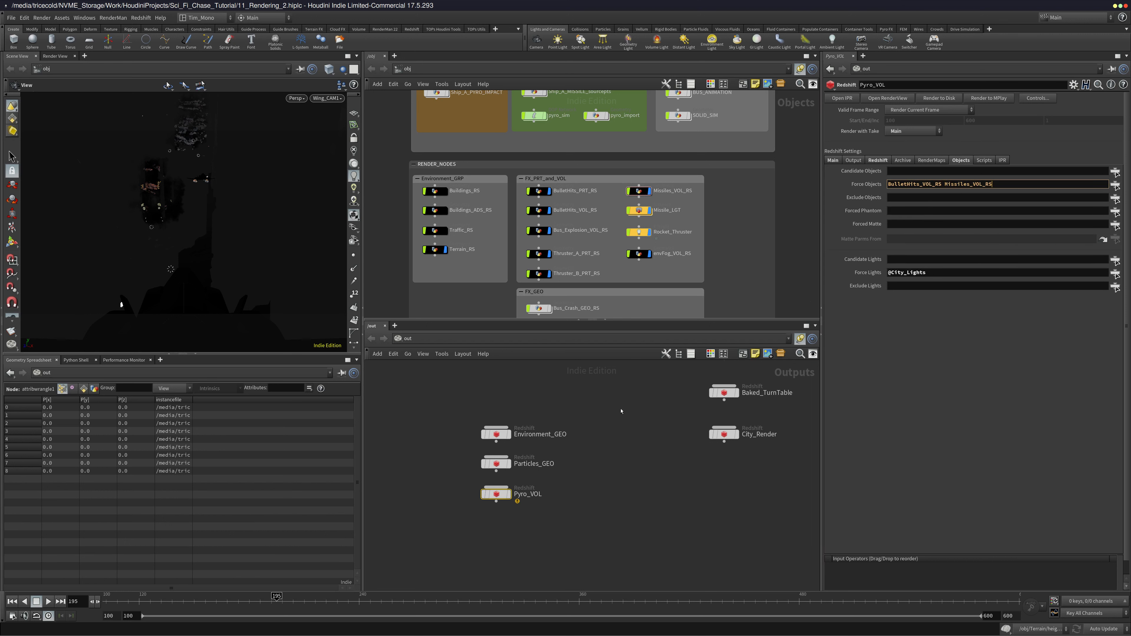
key("Return")
Render the current Pyro_VOL frame to MPlay and close both render windows
left_click(989, 98)
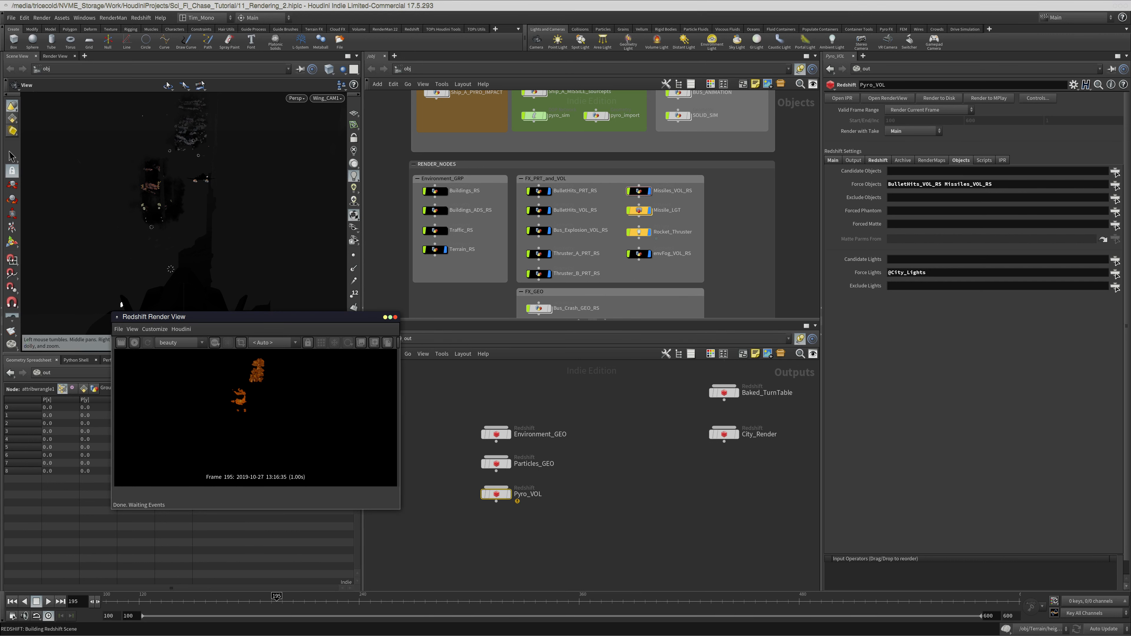
scroll(442, 253, "down", 4)
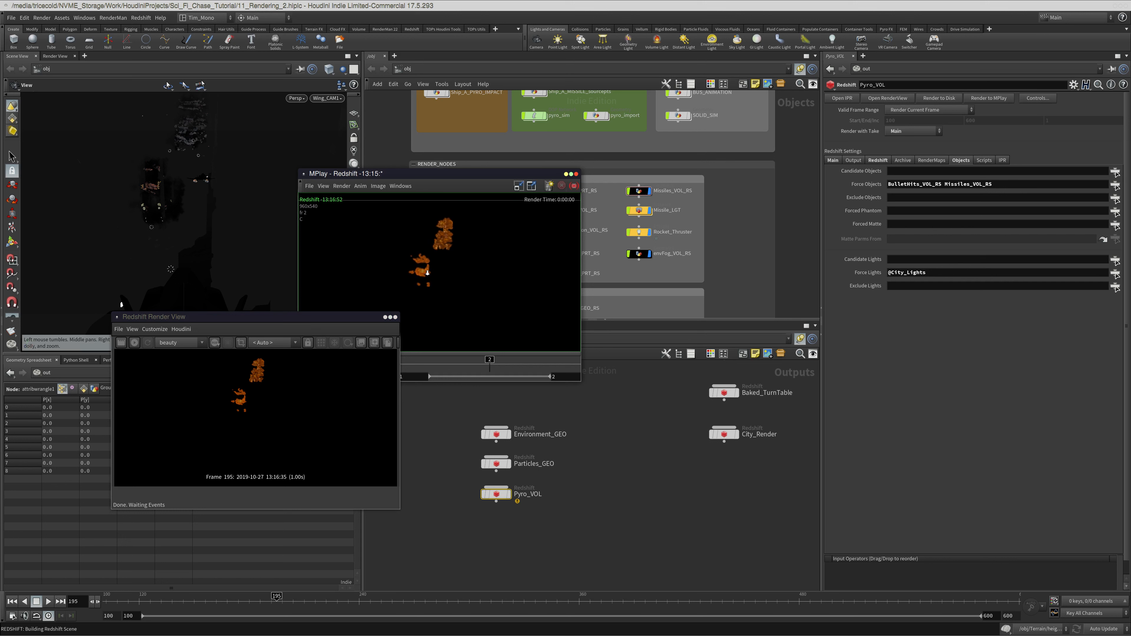
left_click(576, 174)
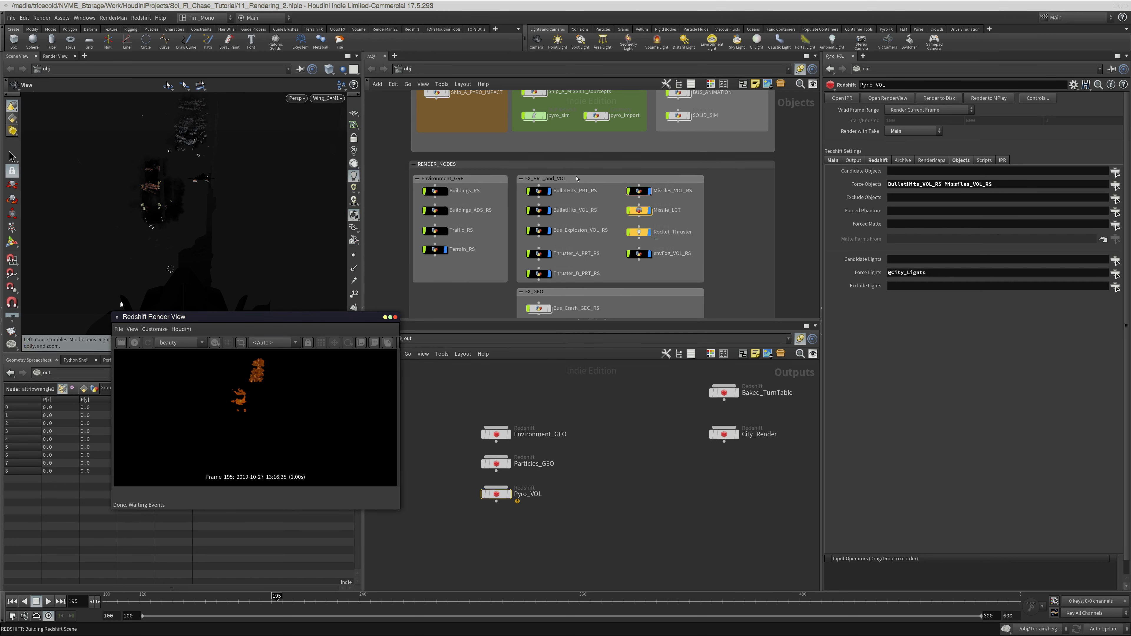
left_click(395, 317)
Remove BulletHits_VOL_RS from the Force Objects of Pyro_VOL, keeping only Missiles_VOL_RS
left_click_drag(942, 185, 855, 194)
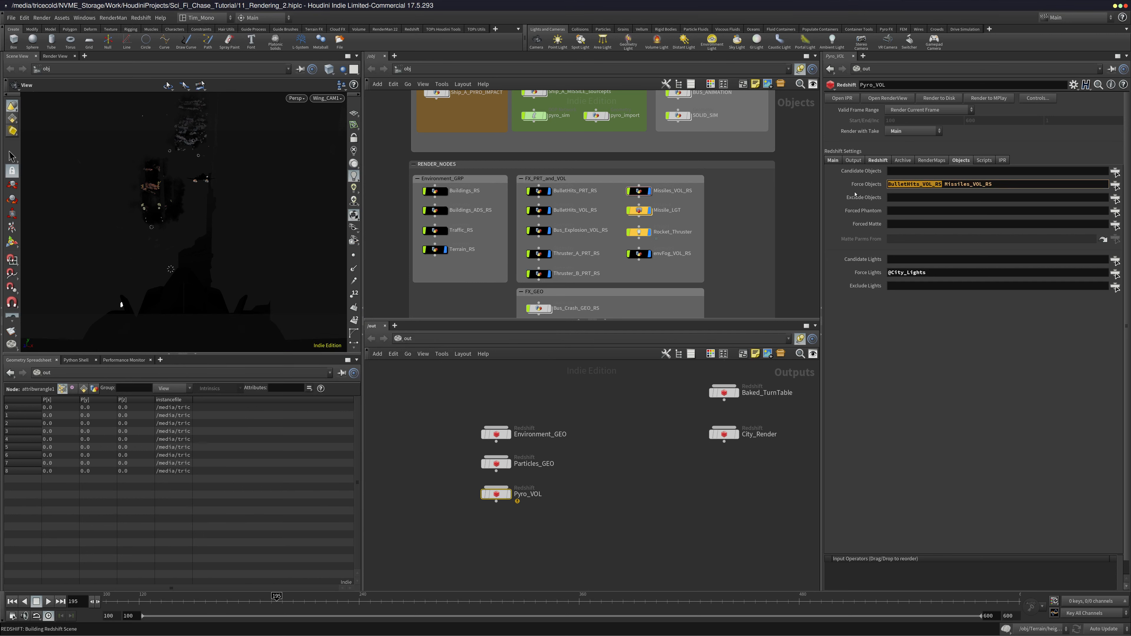
key("Delete")
key("Delete")
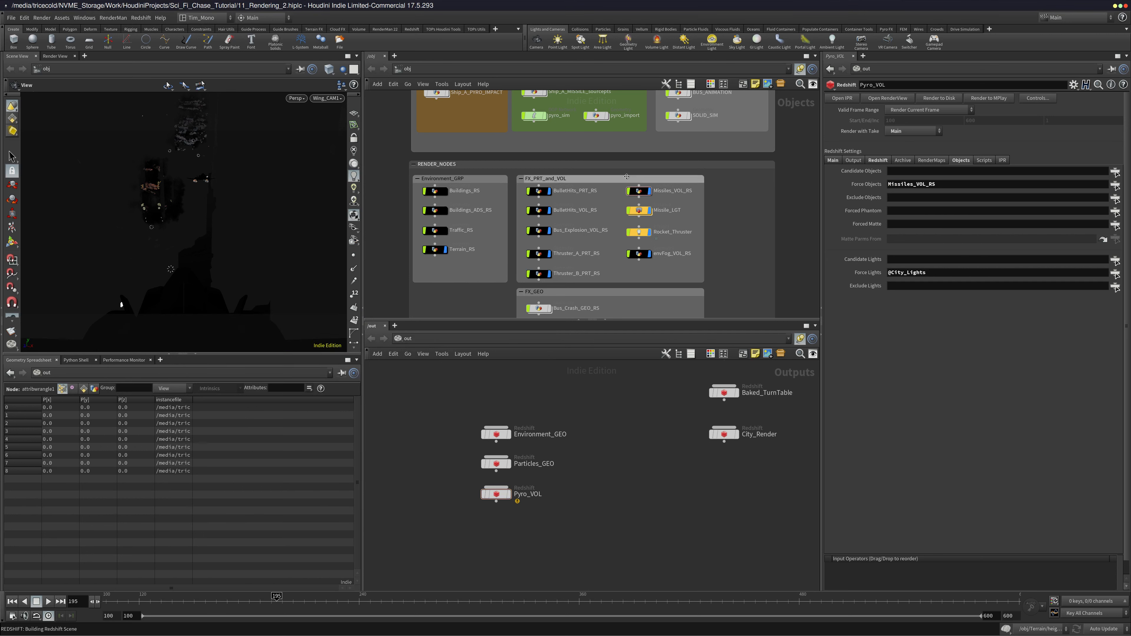
Inspect the attribwrangle1 node info and expression inside Missiles_VOL_RS, plus the Pyro_VOL warnings
double_click(639, 191)
middle_click(592, 205)
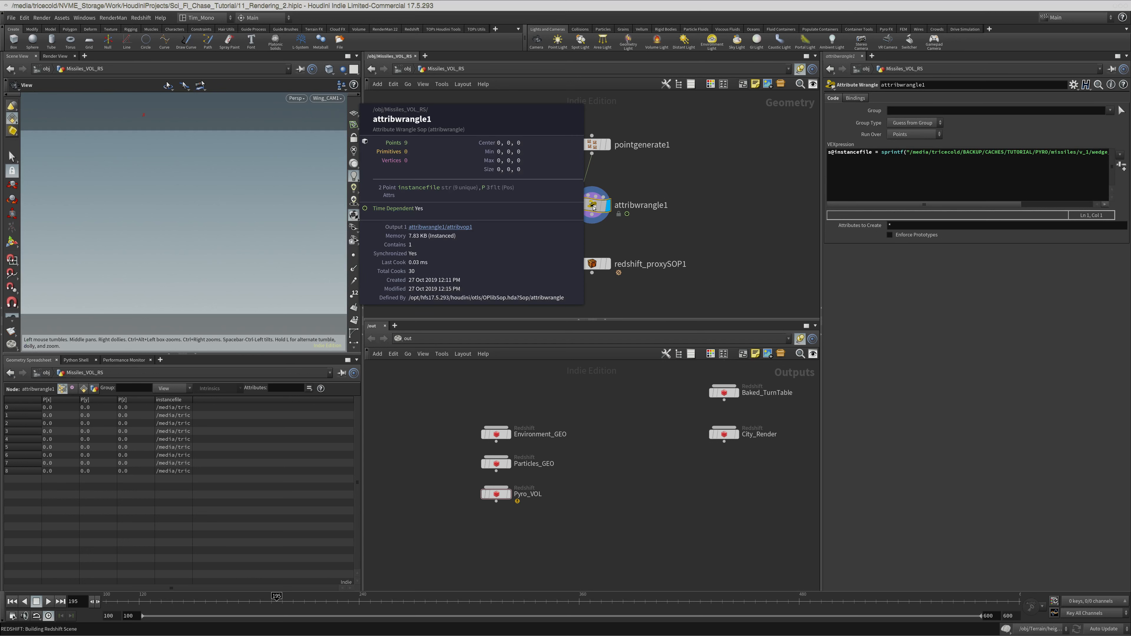
left_click_drag(821, 206, 741, 206)
middle_click(450, 498)
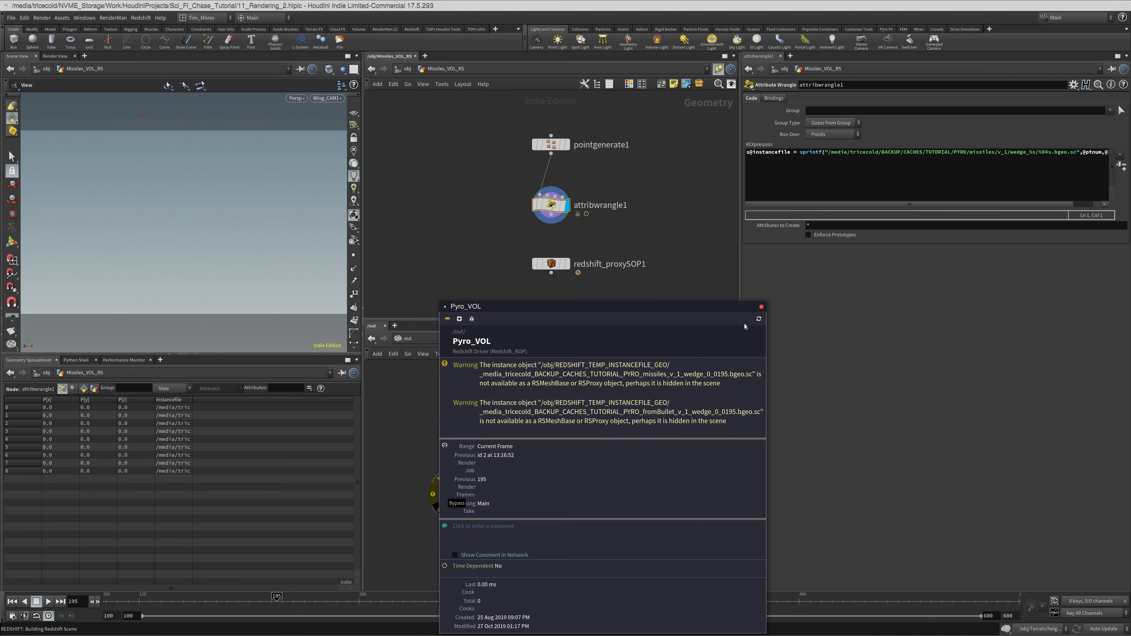
left_click(761, 307)
Compare the Redshift instancing settings of BulletHits_VOL_RS and Missiles_VOL_RS at object level
left_click(406, 69)
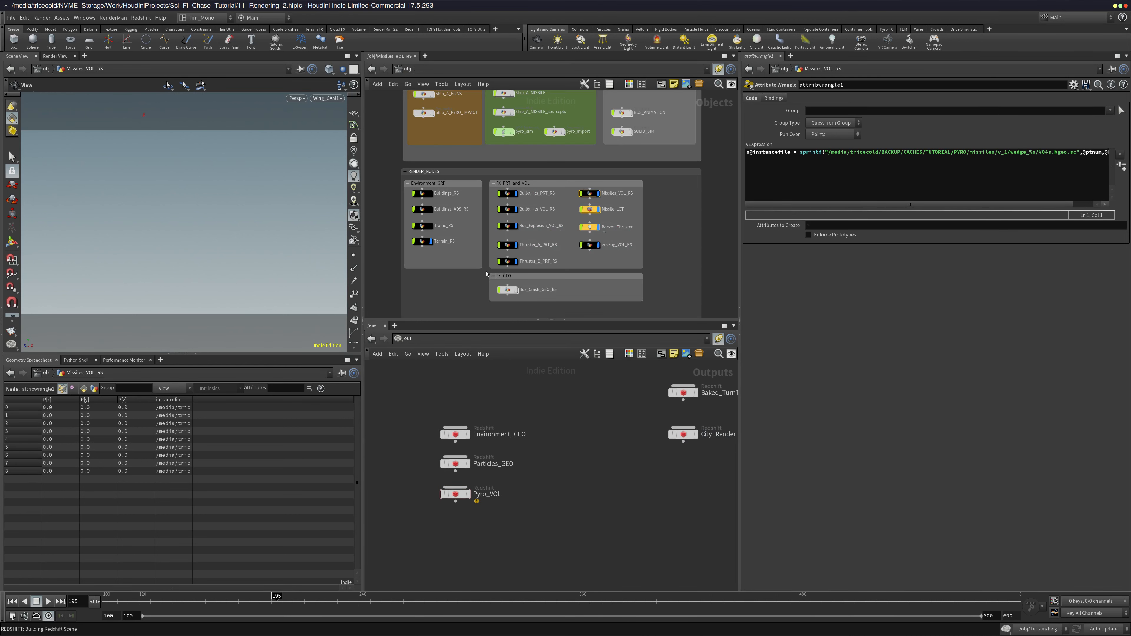
left_click(530, 209)
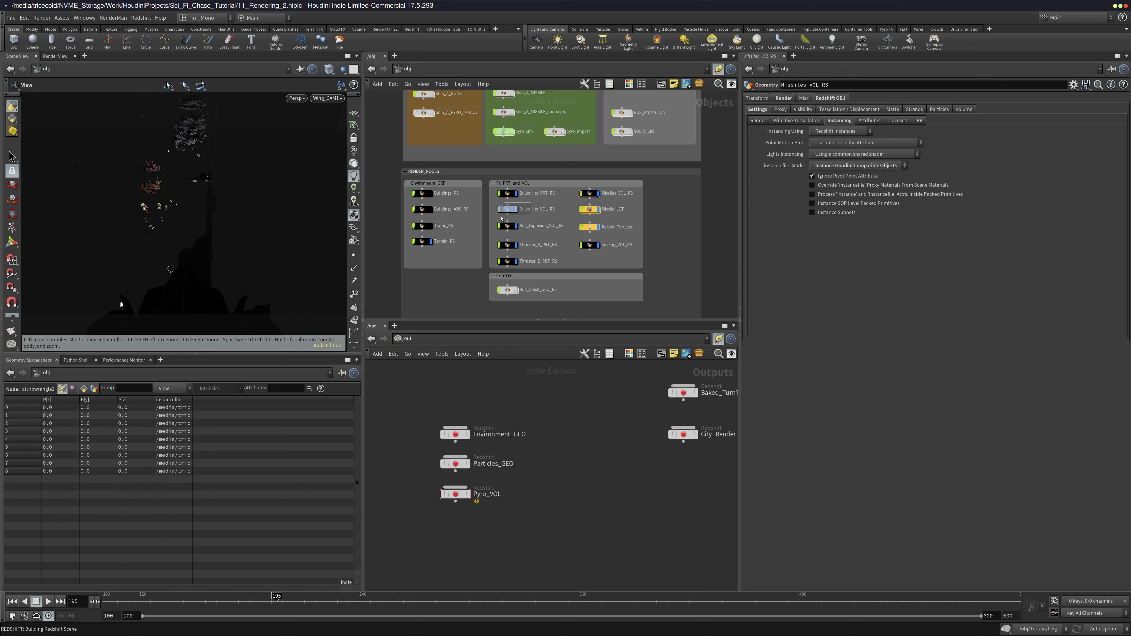
left_click(823, 99)
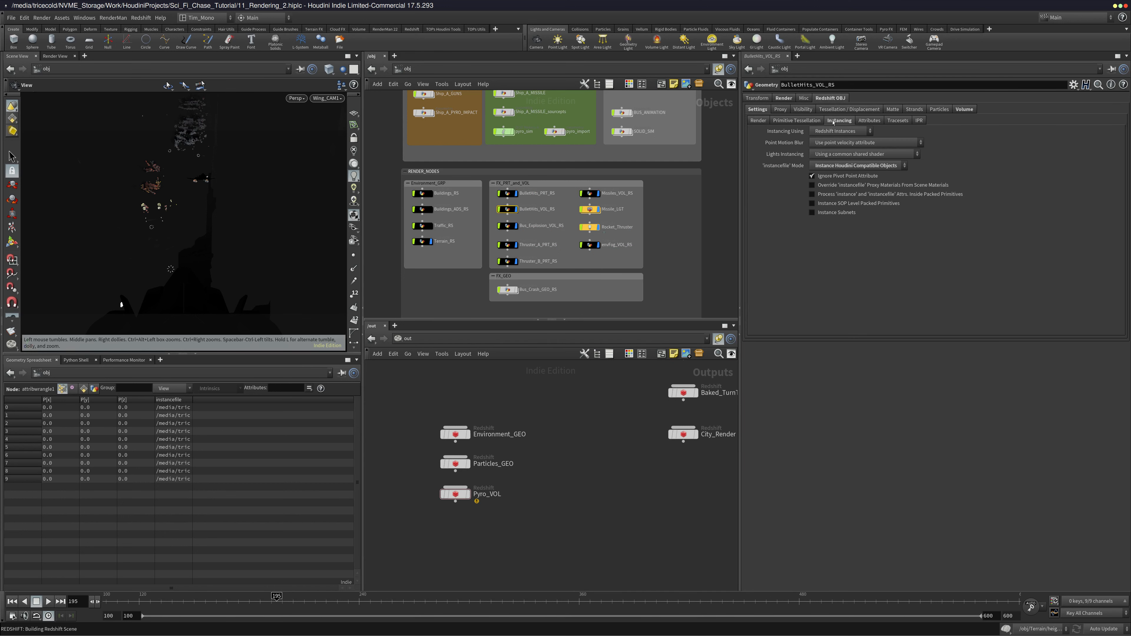
left_click(589, 193)
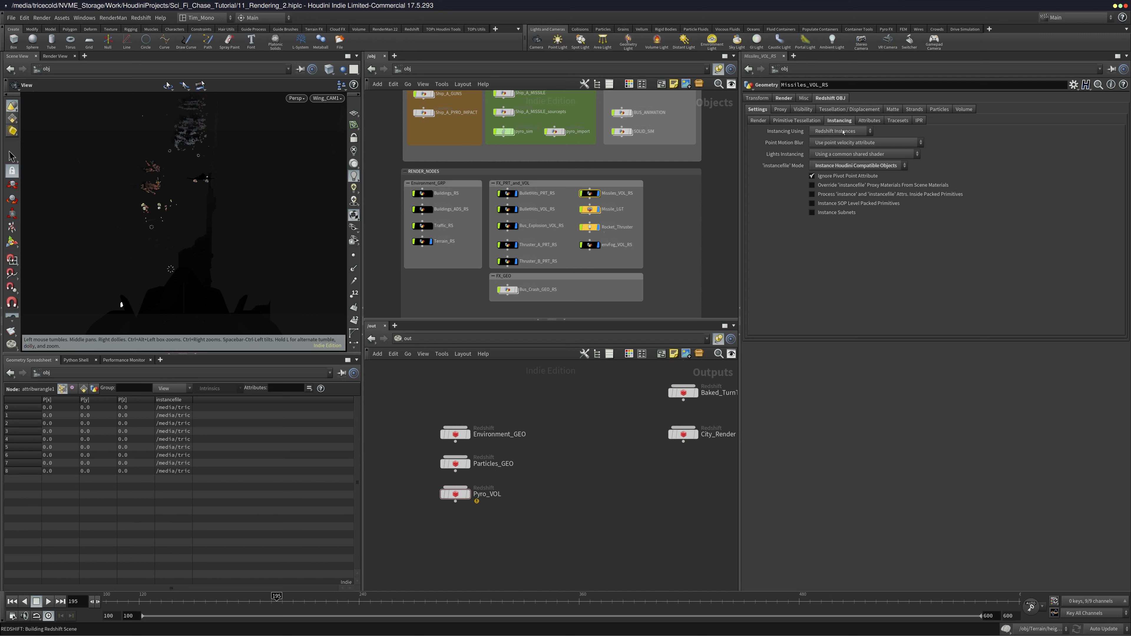
middle_click(589, 194)
Add an Instance node inside Missiles_VOL_RS and connect the attribwrangle1 output to its input
double_click(589, 193)
middle_click_drag(630, 246, 570, 237)
key("Tab")
mouse_move(599, 255)
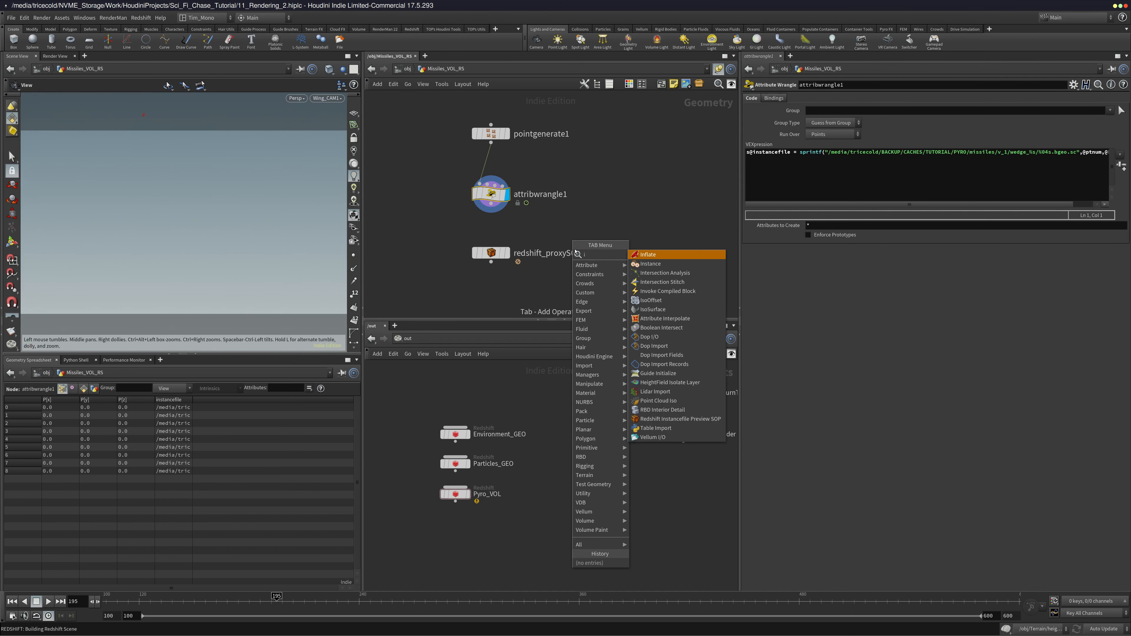
left_click(670, 263)
left_click(633, 247)
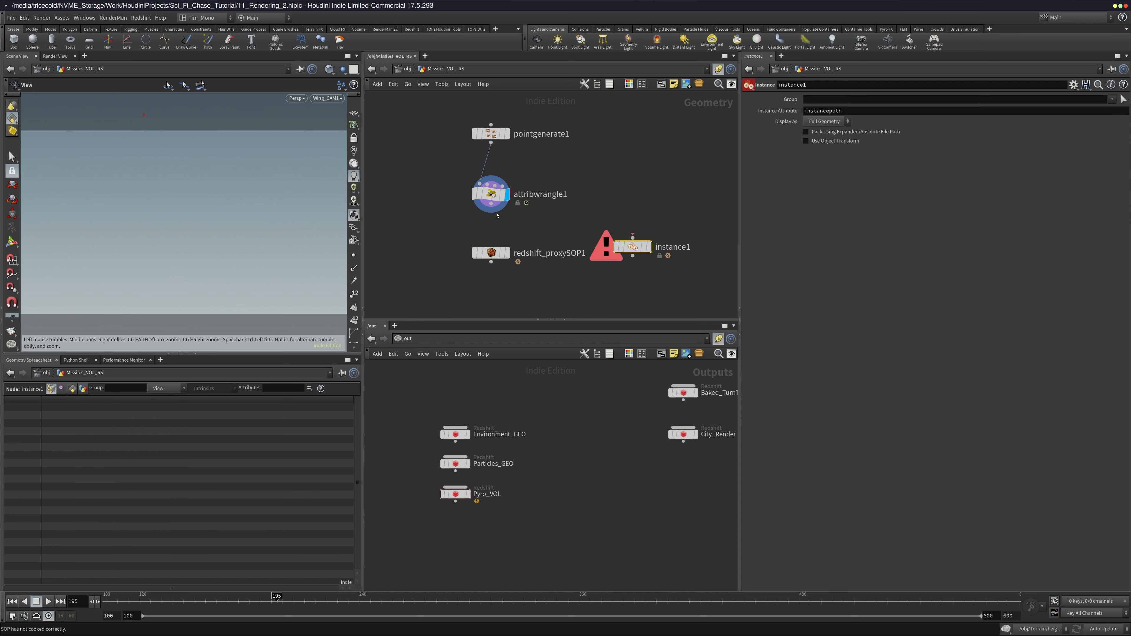
left_click_drag(491, 204, 634, 256)
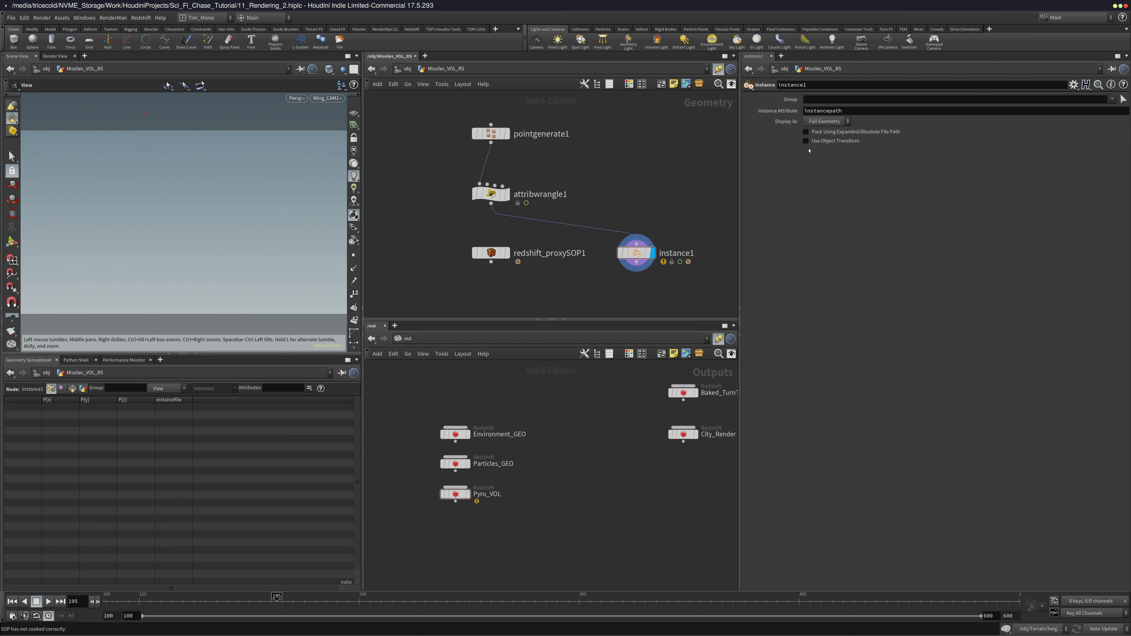
Set the Instance Attribute of the instance1 node to instancefile
left_click(826, 111)
left_click_drag(831, 111, 842, 111)
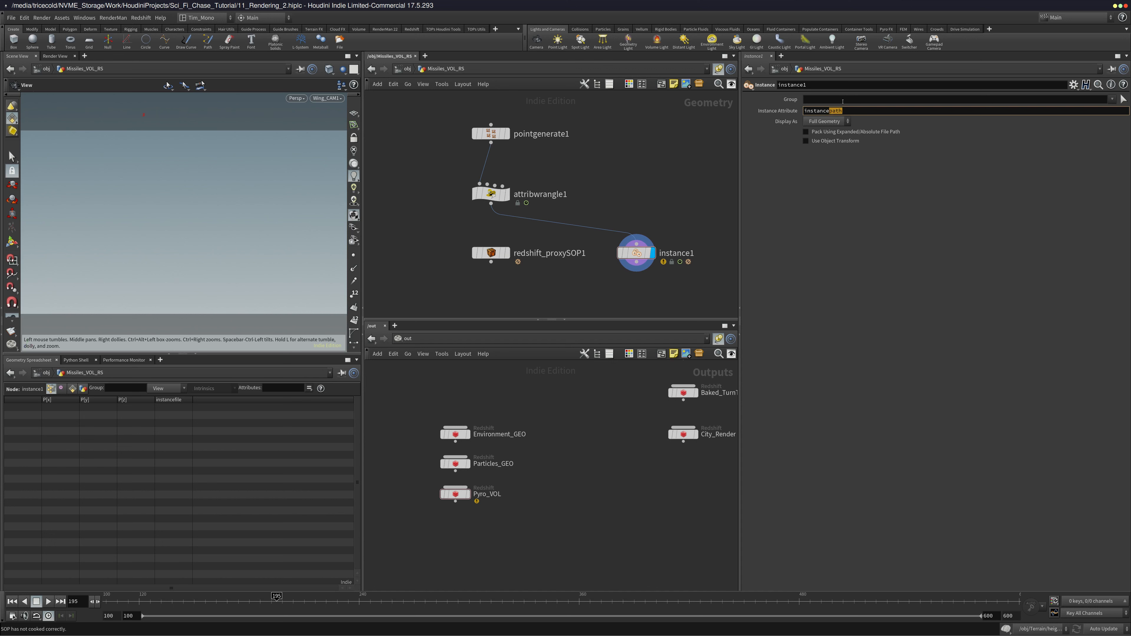
type("file")
key("Return")
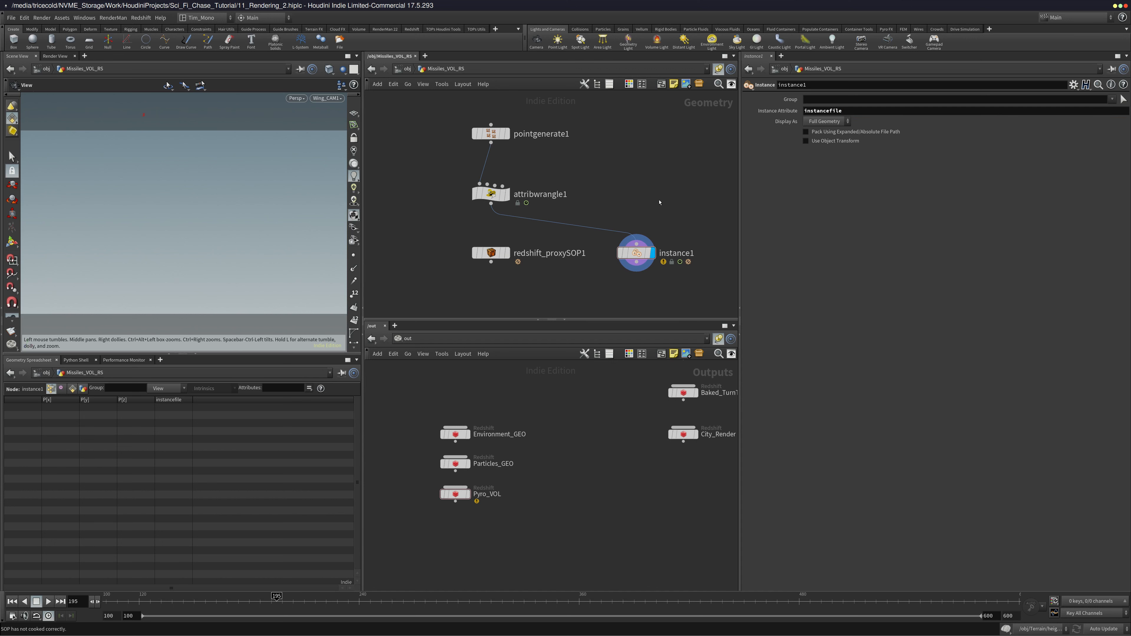
Check the instance1 node's info and output while scrubbing the timeline to frames 203 and 234
middle_click_drag(619, 194, 599, 188)
left_click(618, 247)
mouse_move(270, 597)
left_mouse_down()
mouse_move(408, 597)
mouse_move(257, 597)
mouse_move(478, 597)
mouse_move(291, 598)
left_mouse_up()
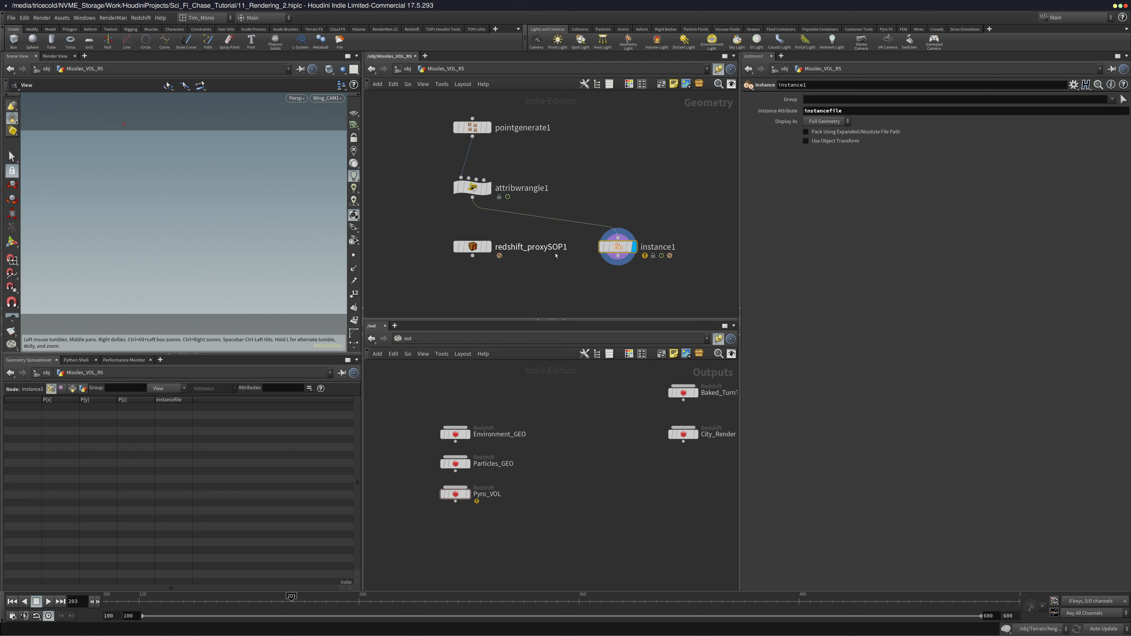
middle_click(622, 253)
left_click_drag(244, 598, 348, 604)
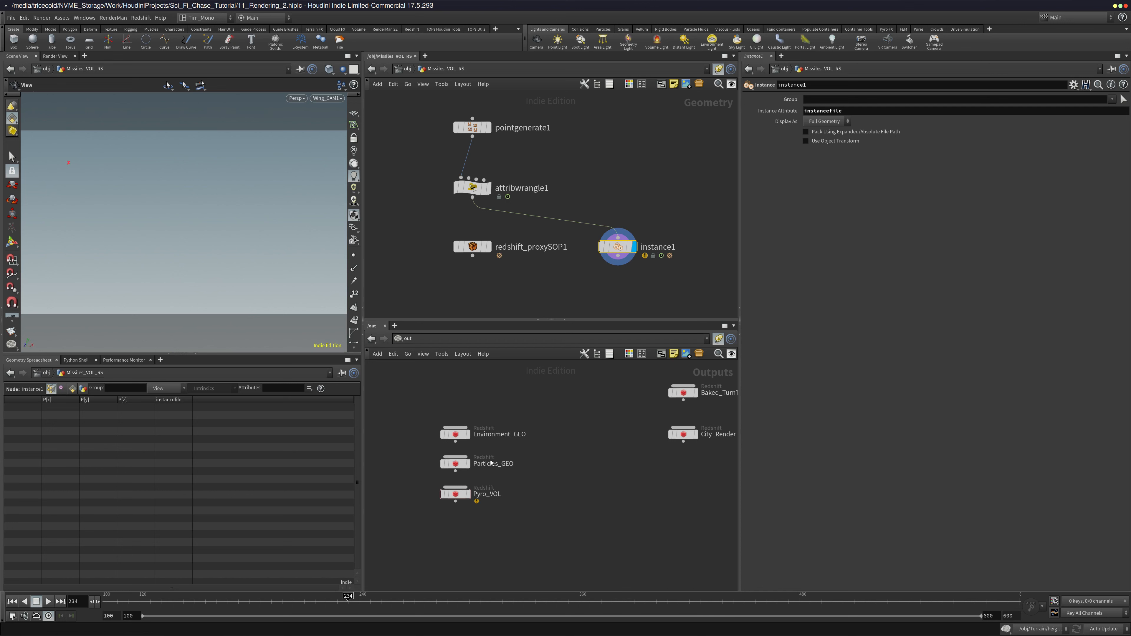
Copy the missiles cache folder path from the attribwrangle1 expression and open that folder in the file manager
left_click(472, 187)
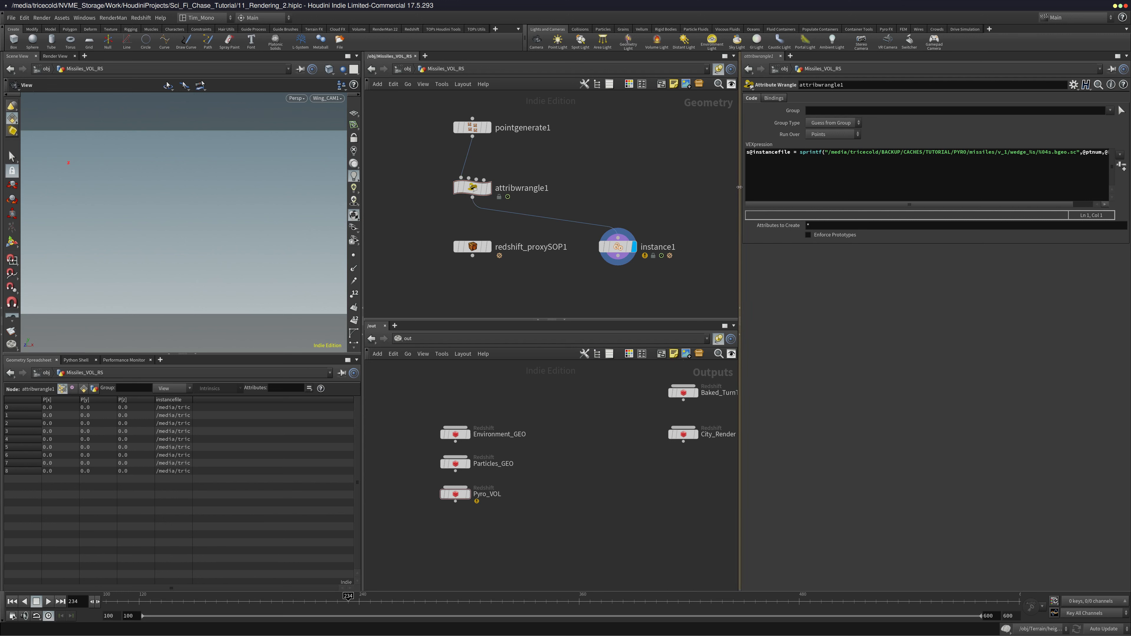
left_click_drag(739, 187, 615, 187)
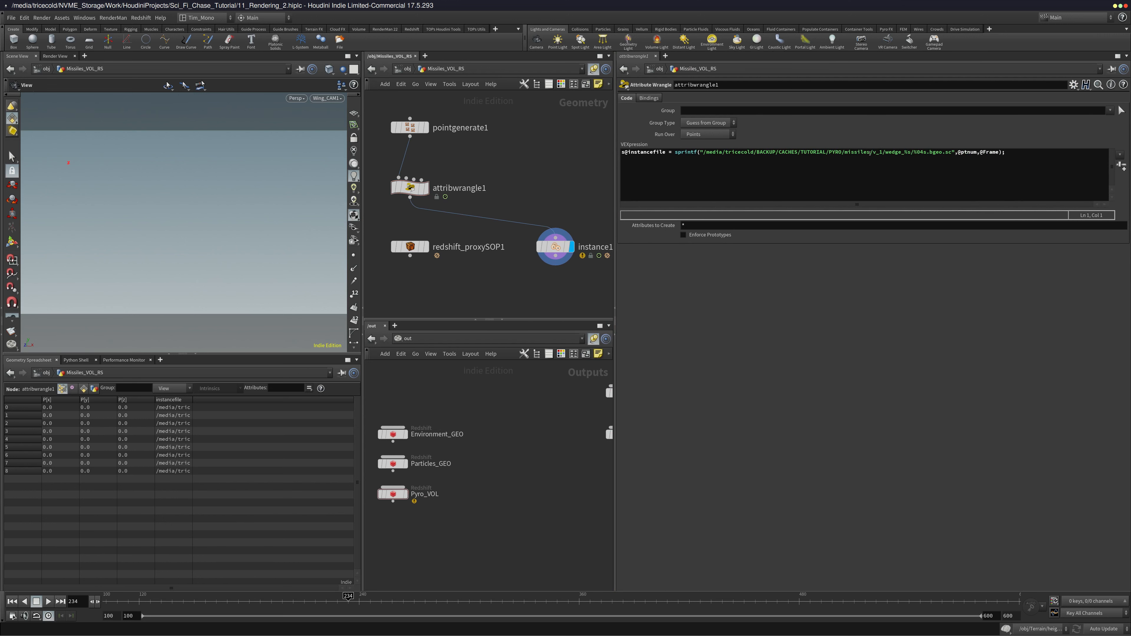
left_click_drag(871, 153, 703, 154)
key("ctrl+c")
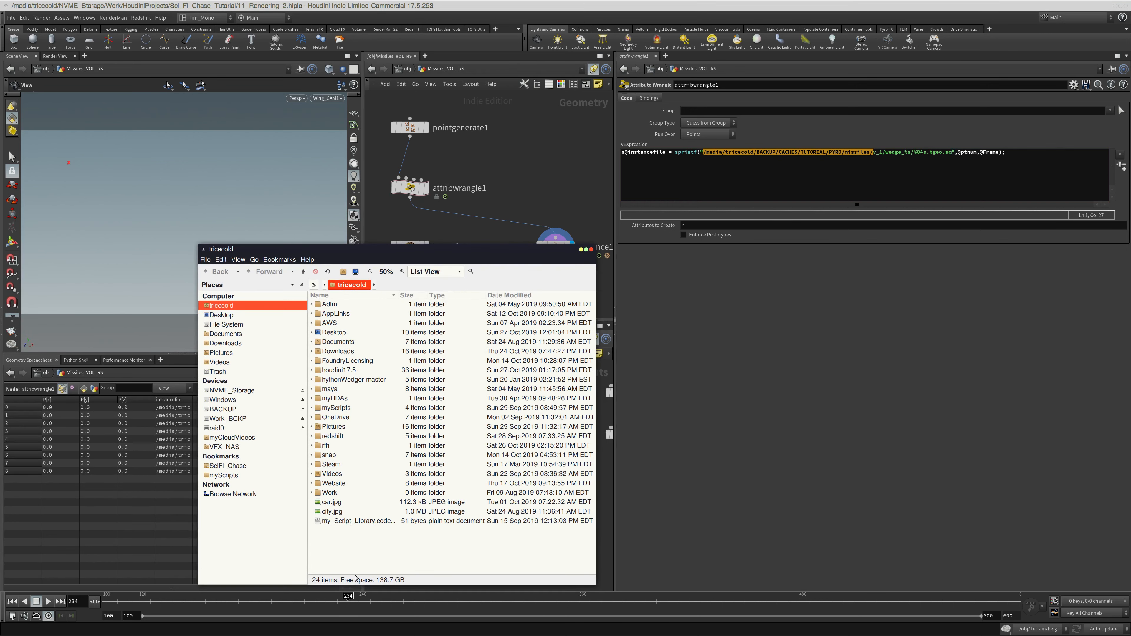
key("ctrl+l")
key("ctrl+v")
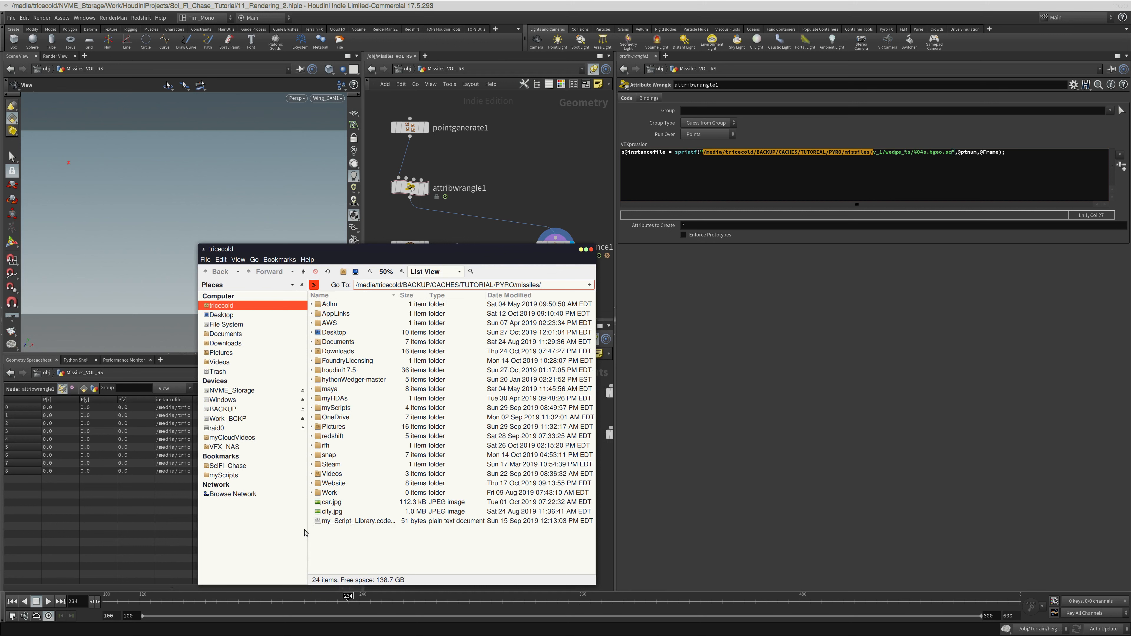
key("Return")
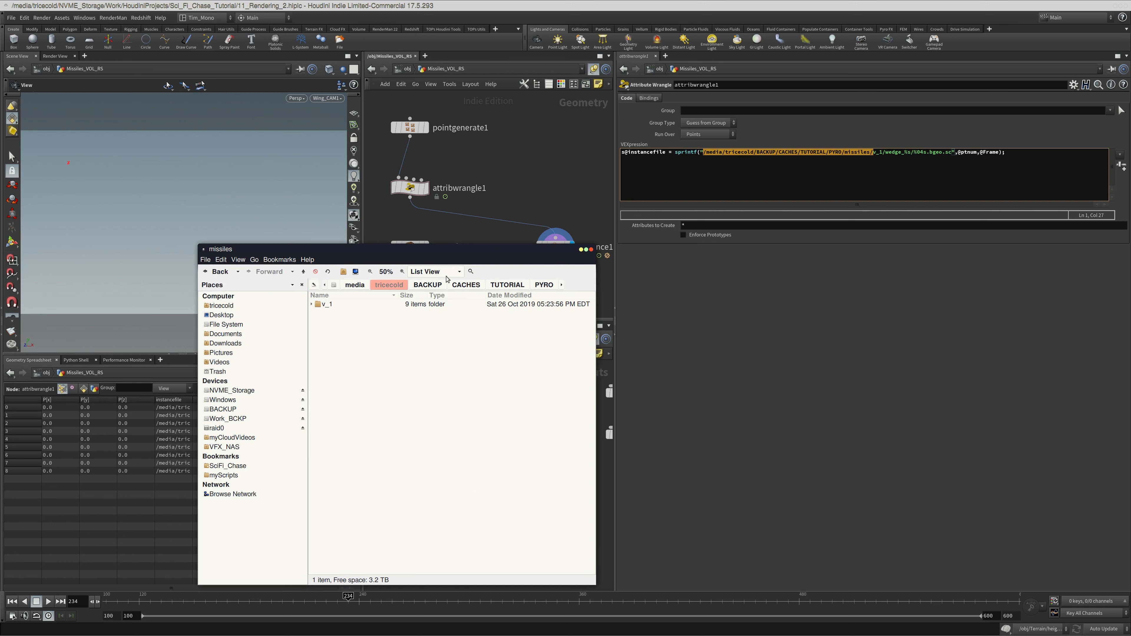
Check the wedge folders of the missiles v_1 cache for files, and go back through TUTORIAL and PYRO to recheck v_1
left_click(311, 304)
left_click(316, 314)
left_click(317, 333)
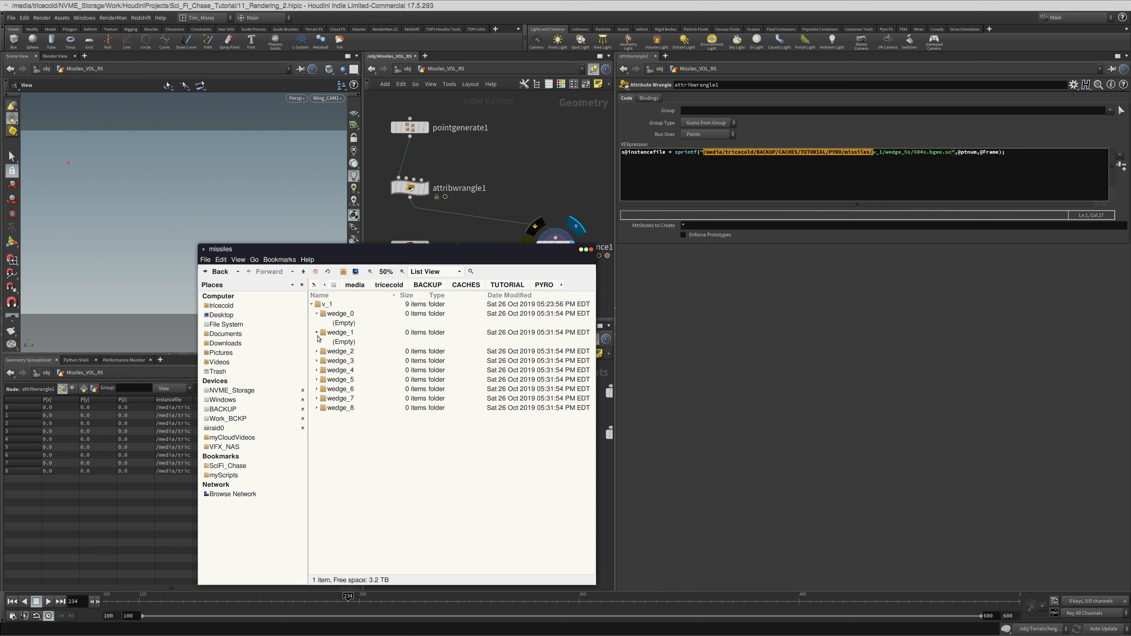
left_click(317, 352)
left_click(317, 370)
left_click(507, 285)
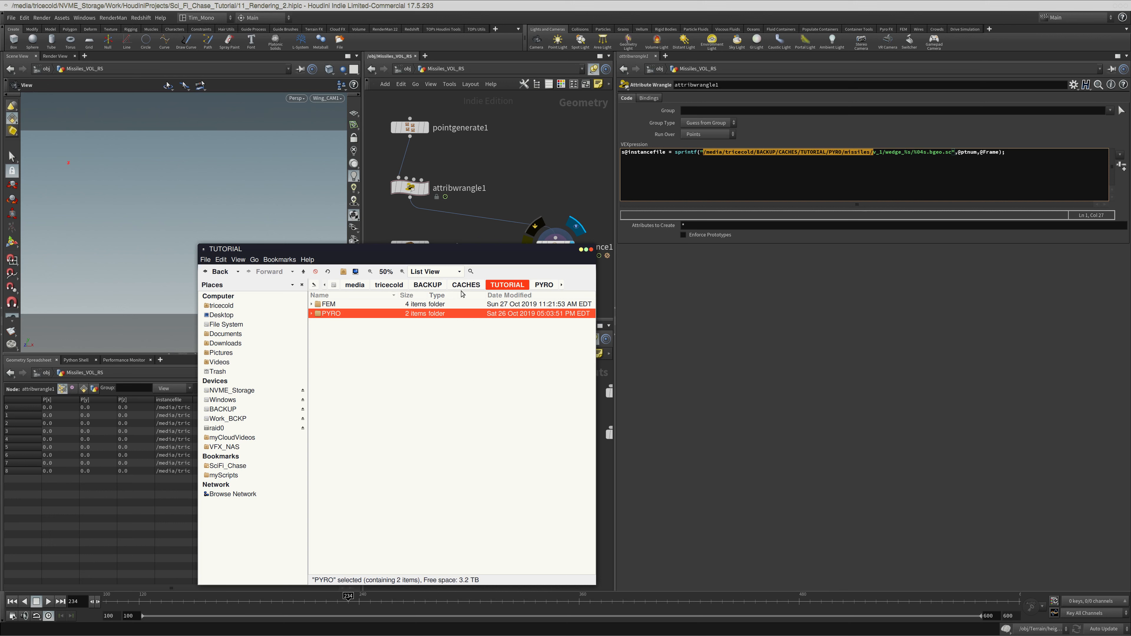
double_click(343, 316)
left_click(341, 316)
double_click(344, 317)
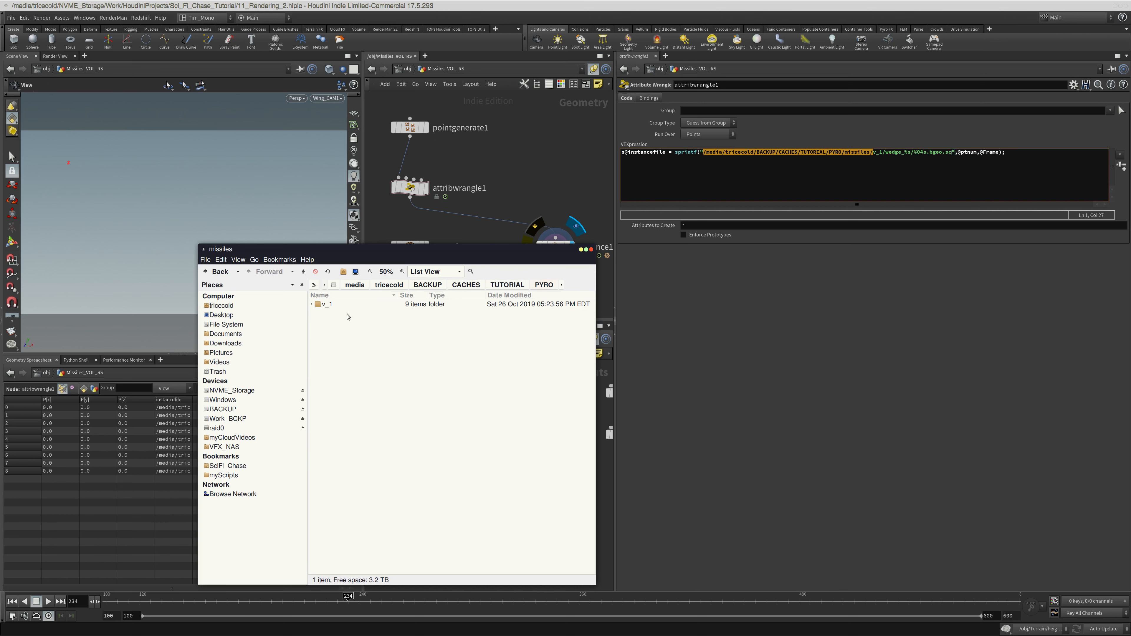
double_click(328, 306)
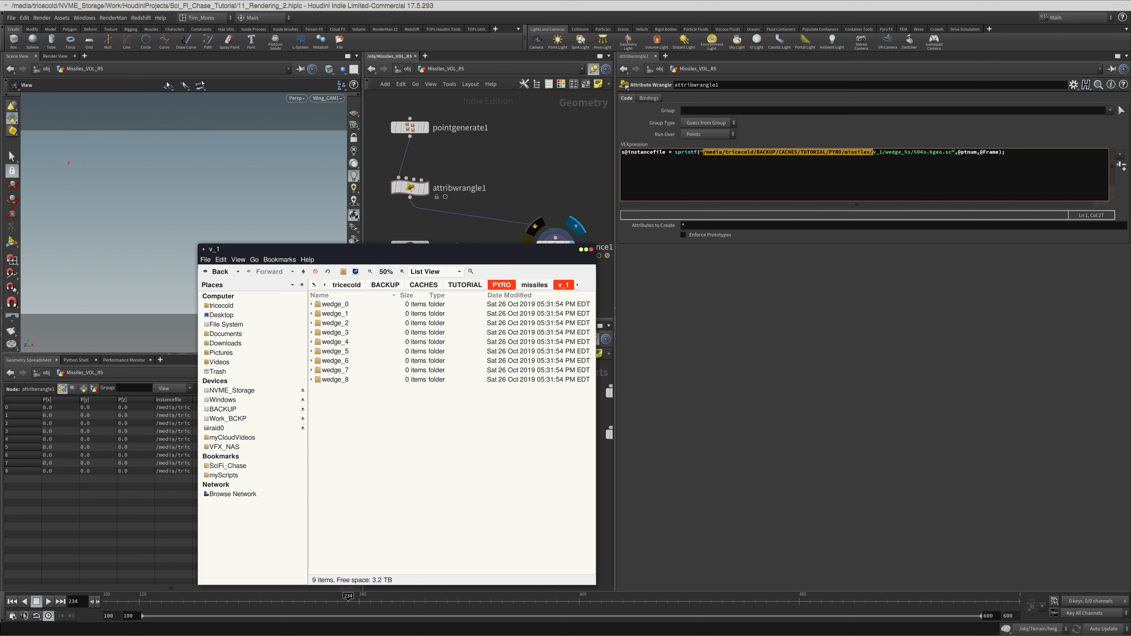
Check the cache files in PYRO/fromBullet/v_1/wedge_1 for comparison, close the file manager and narrow the parameter area
left_click(502, 284)
double_click(341, 306)
double_click(340, 306)
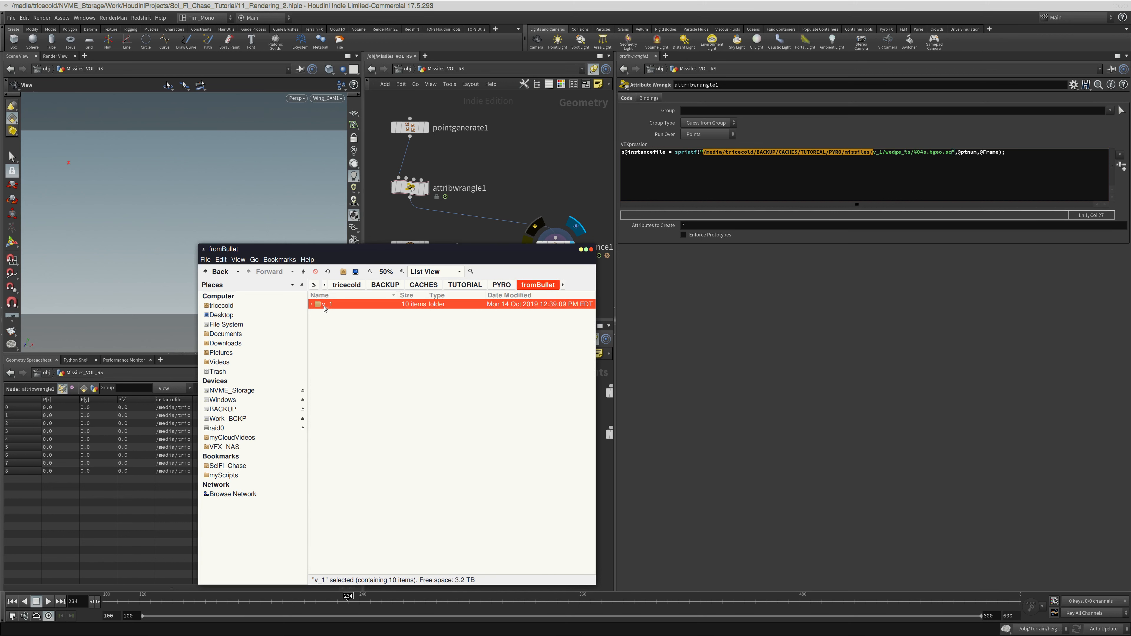
double_click(342, 314)
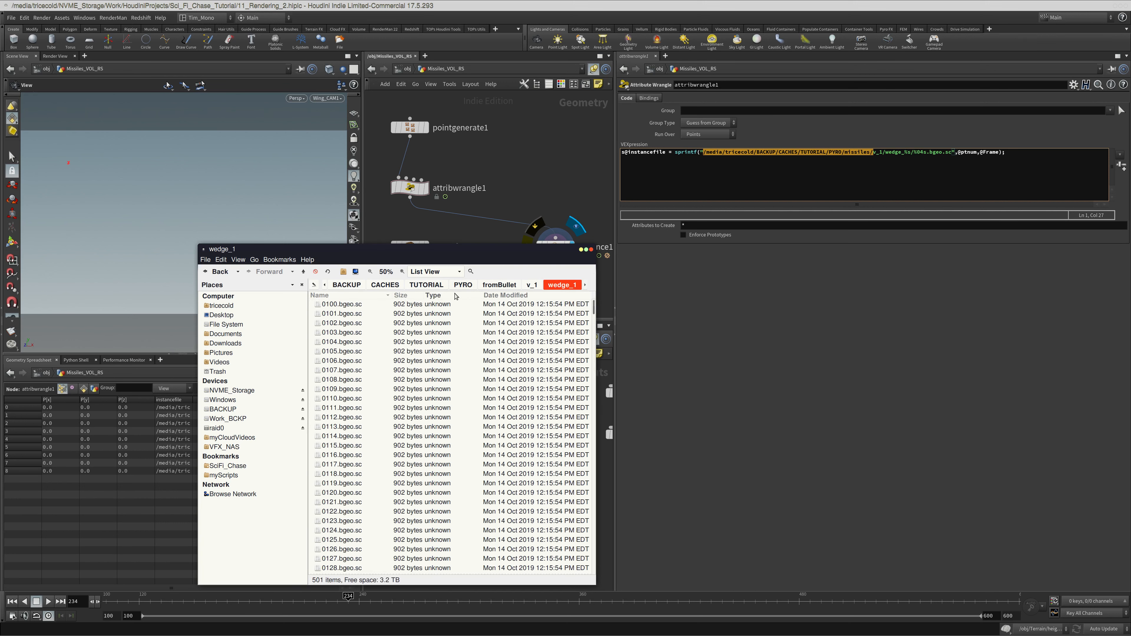
left_click(463, 285)
left_click(426, 285)
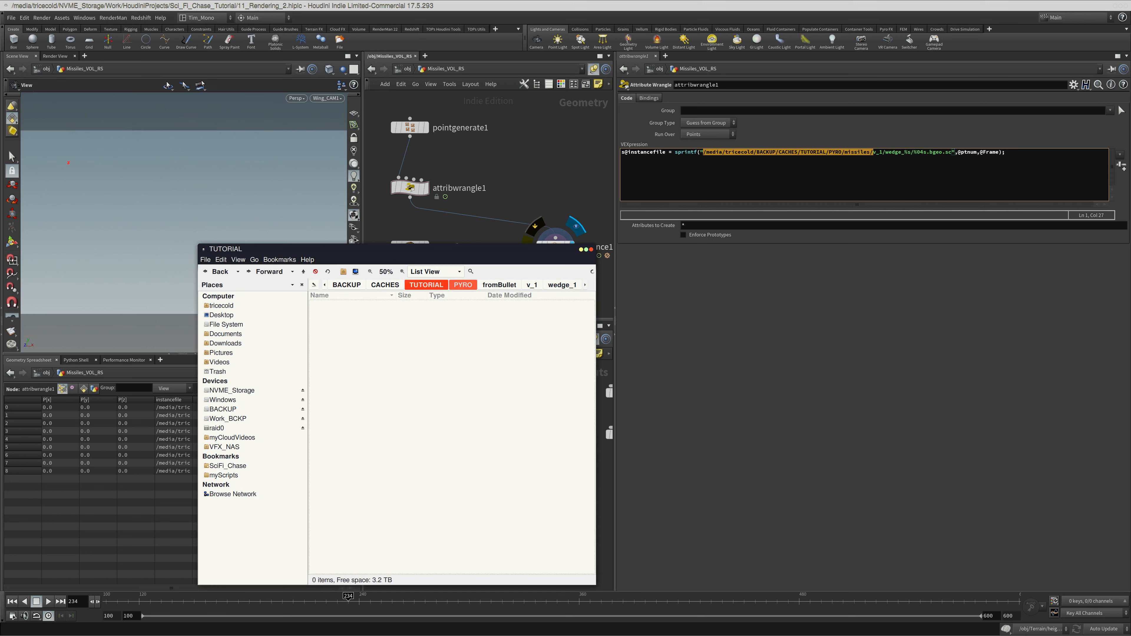
left_click(591, 249)
left_click_drag(615, 251, 718, 252)
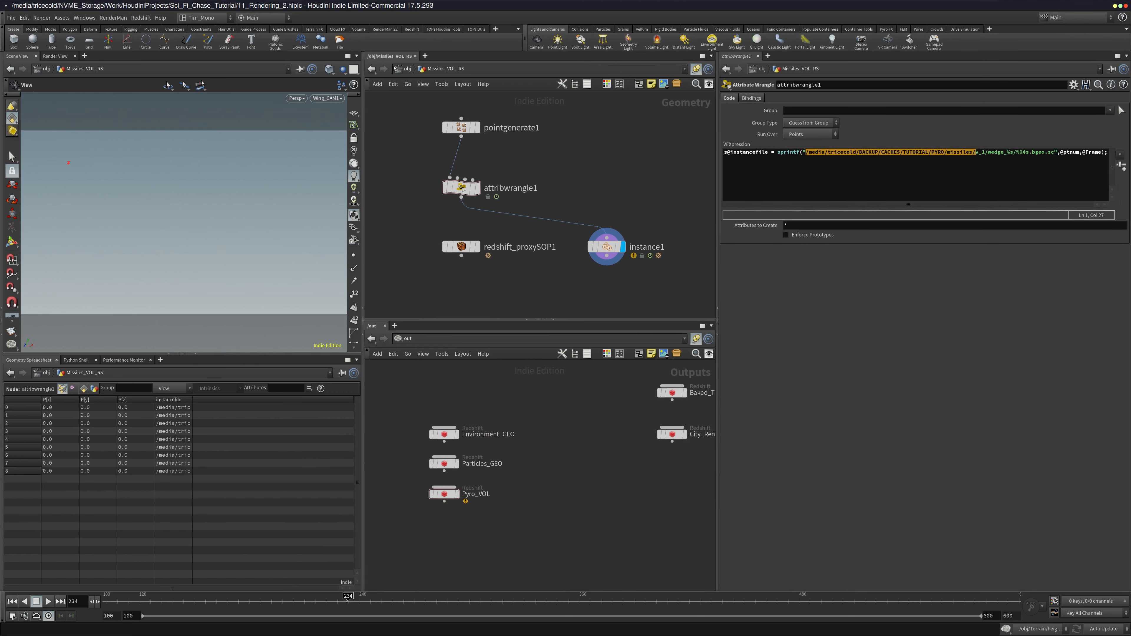
Return to object level and add Bus_Explosion_VOL_RS after Missiles_VOL_RS in the Force Objects of the Pyro_VOL render node
left_click(403, 68)
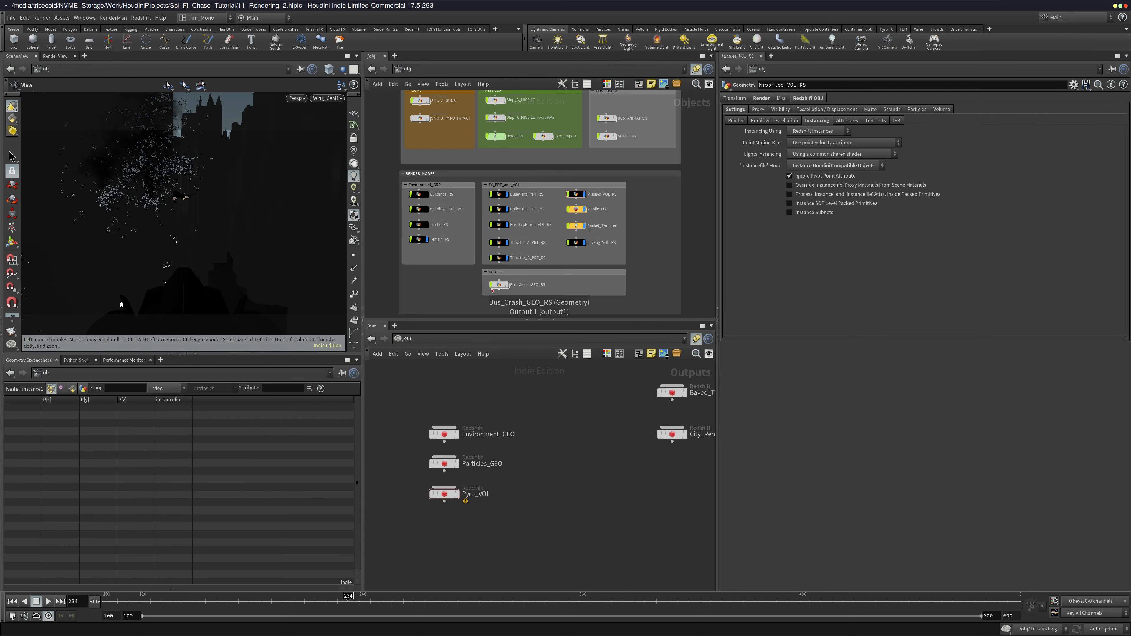
scroll(445, 272, "down", 2)
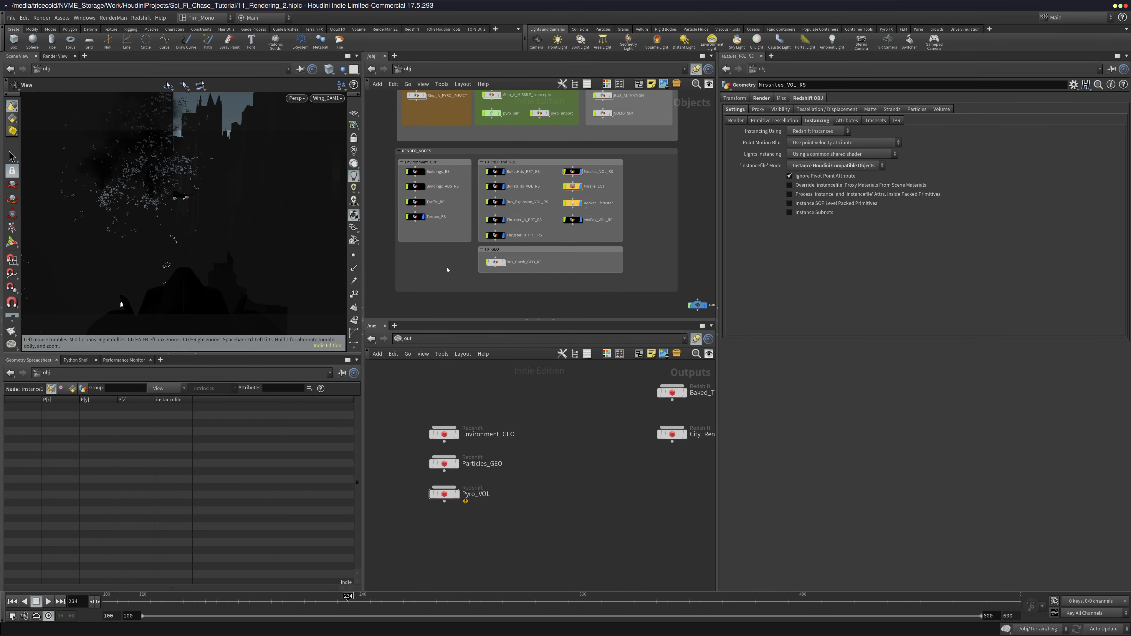
scroll(447, 269, "up", 2)
double_click(522, 220)
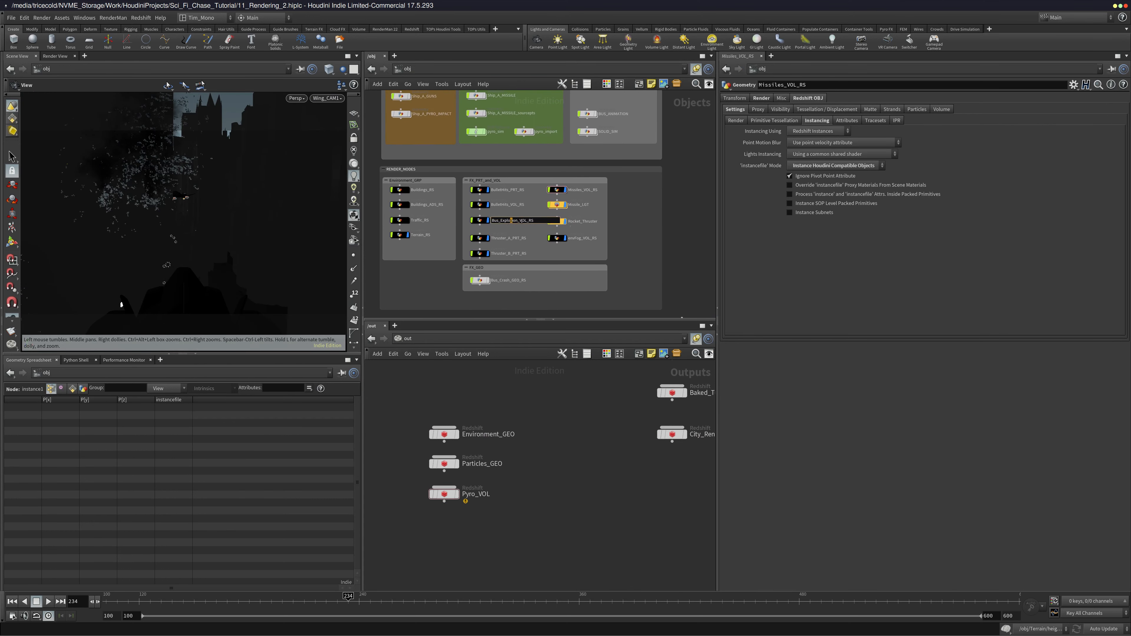
left_click(444, 494)
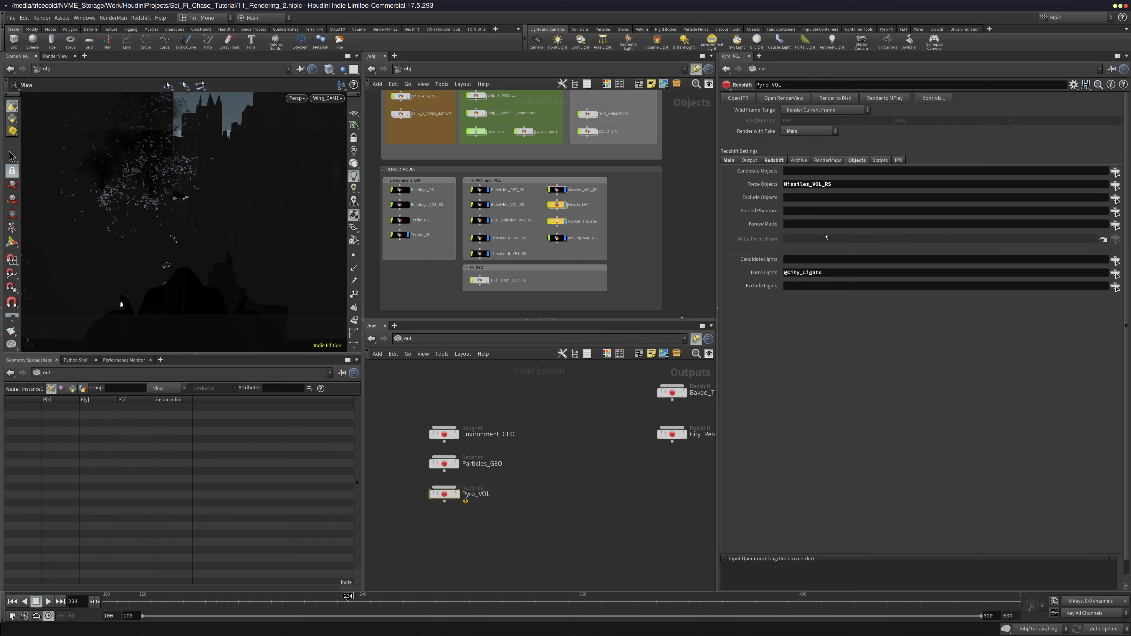
left_click(846, 184)
type("Bus_Explosion_VOL_RS")
left_click(611, 460)
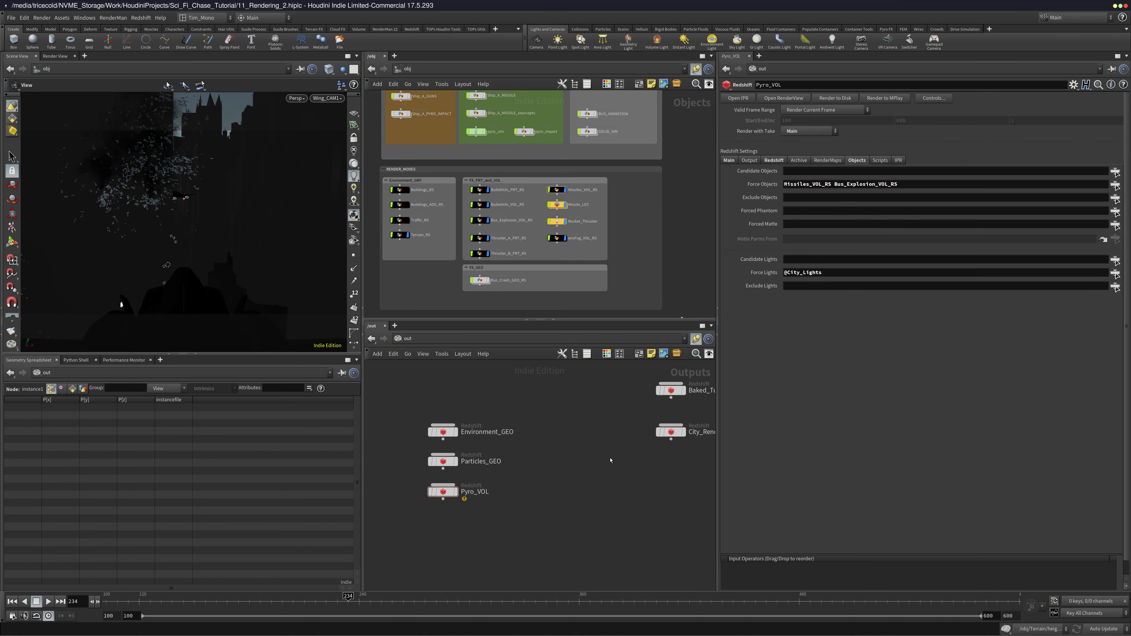
Render Pyro_VOL to MPlay at frame 234 and again at frame 298, and place the render window clear of the network
left_click(885, 98)
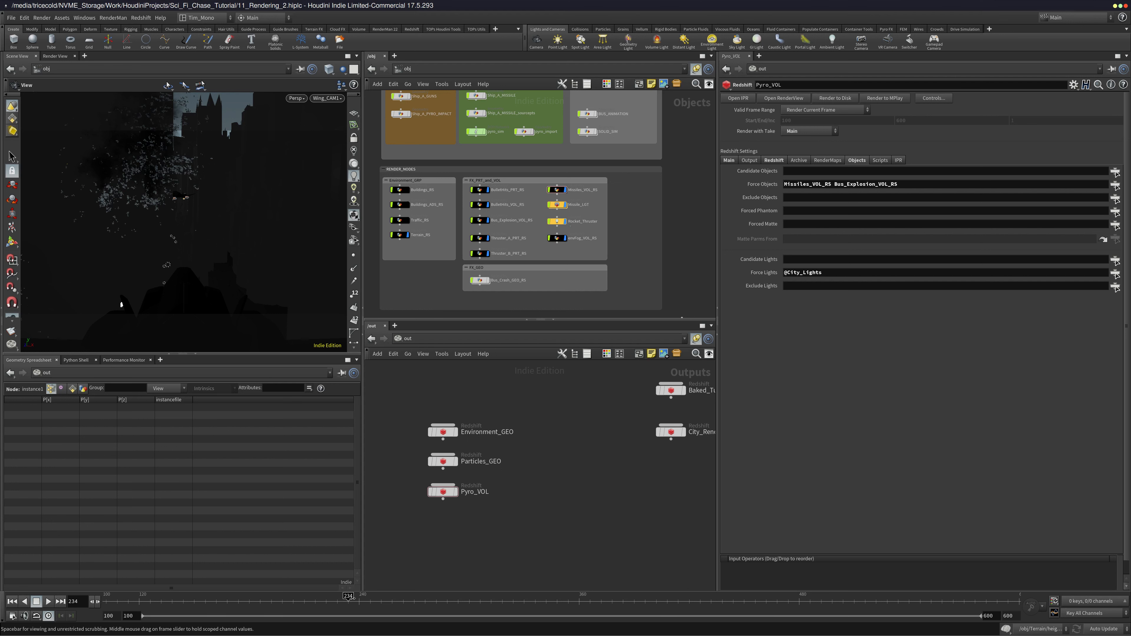
left_click_drag(352, 598, 466, 597)
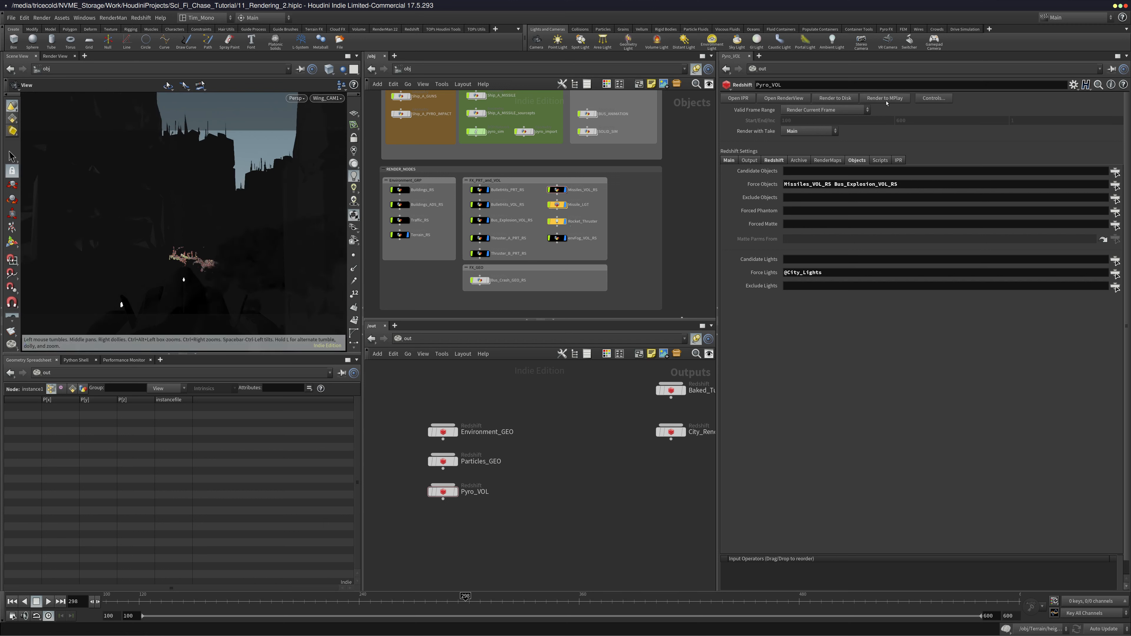
left_click(886, 99)
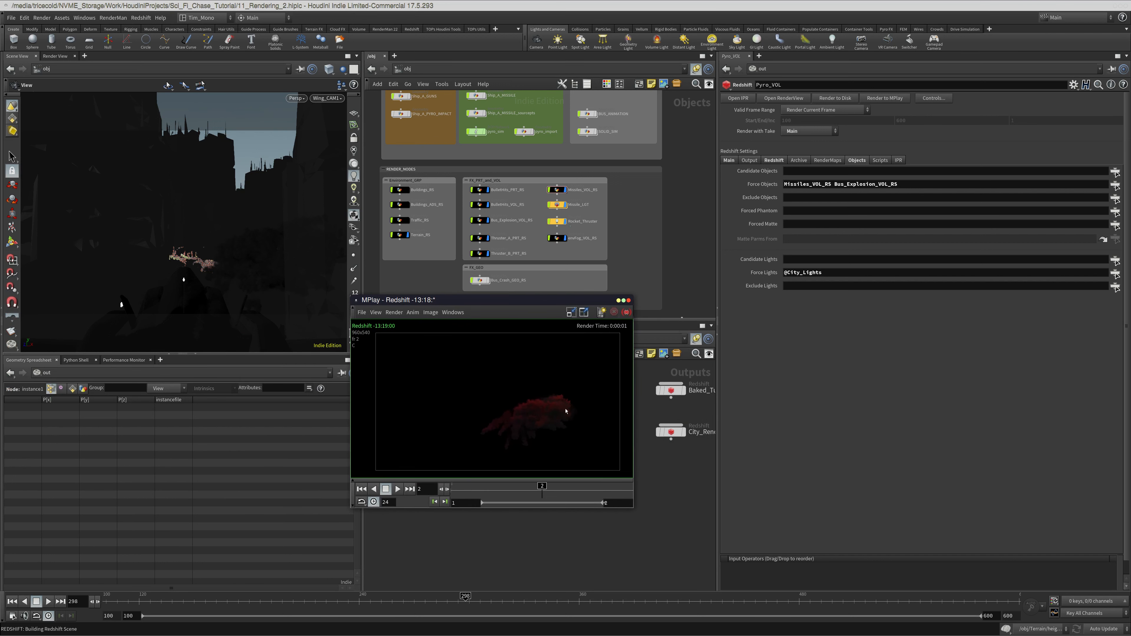
left_click_drag(527, 303, 231, 351)
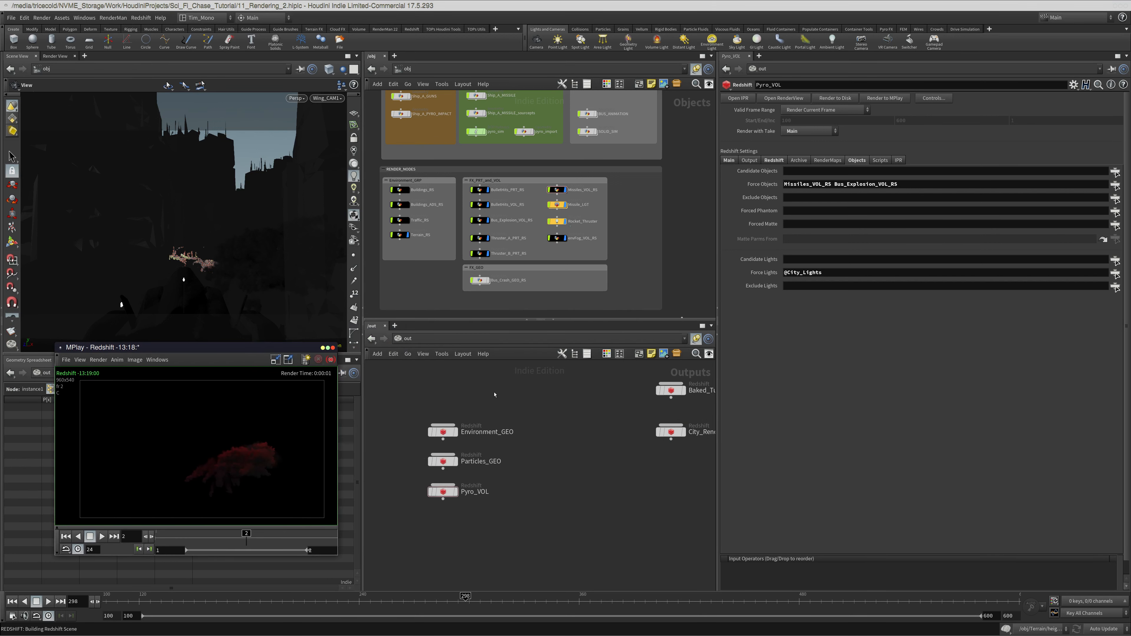
Compare the instancing settings of BulletHits_VOL_RS and Missiles_VOL_RS, and check the material assigned to Missiles_VOL_RS
left_click(559, 193)
left_click(481, 205)
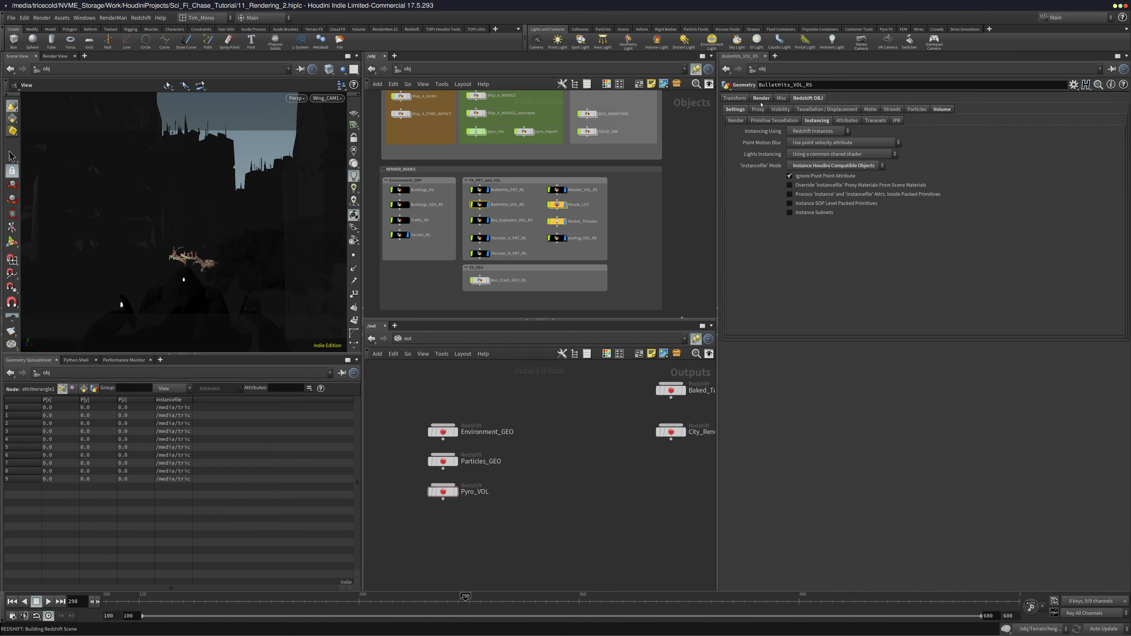
left_click(557, 189)
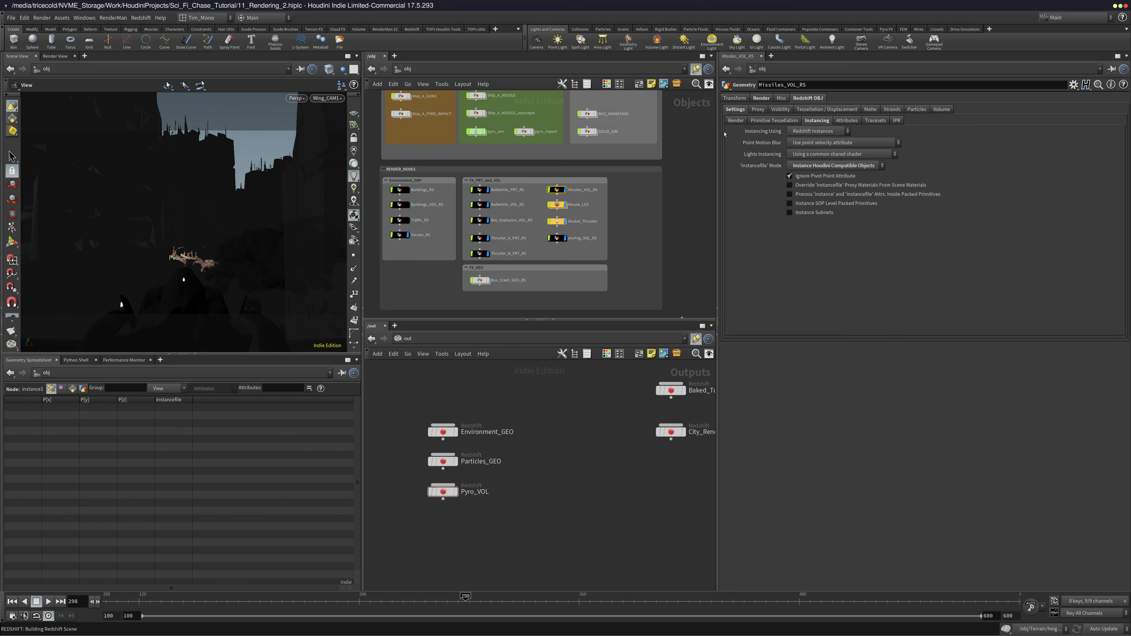
left_click(762, 98)
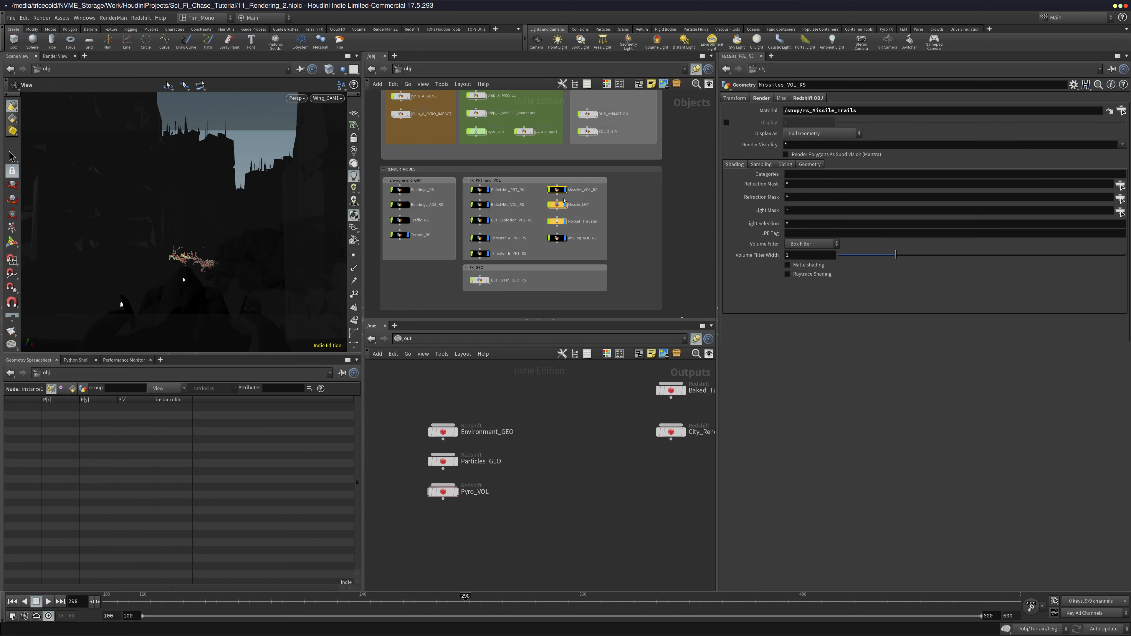
Open the rs_Pyro_Explosion material assigned to Bus_Explosion_VOL_RS and set its Emission channel to temperature
left_click(483, 222)
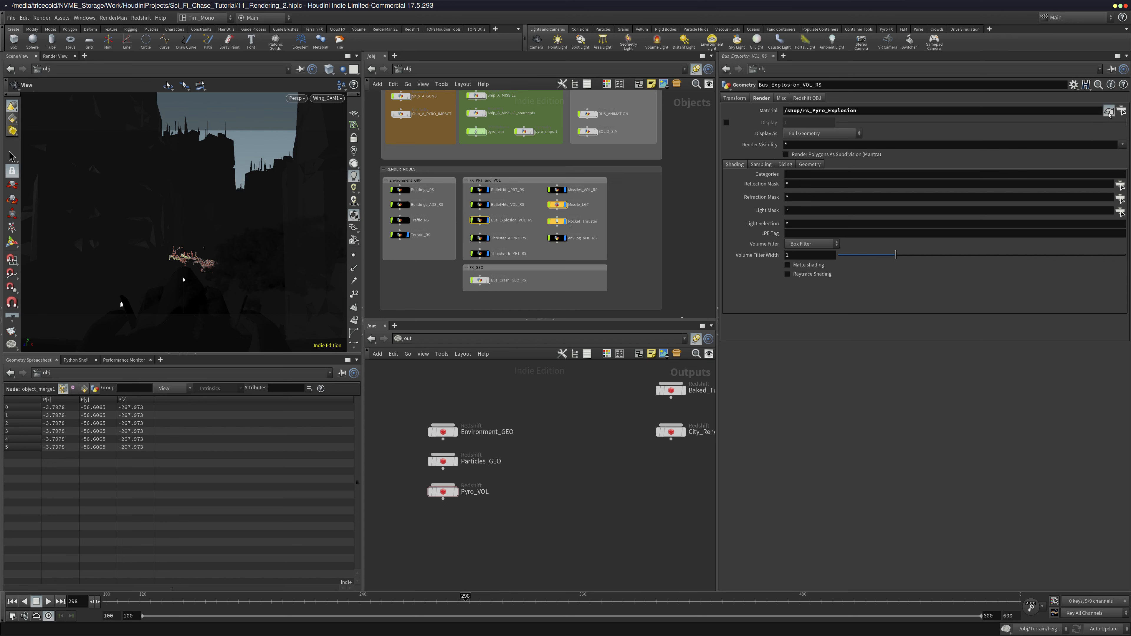
left_click(1110, 110)
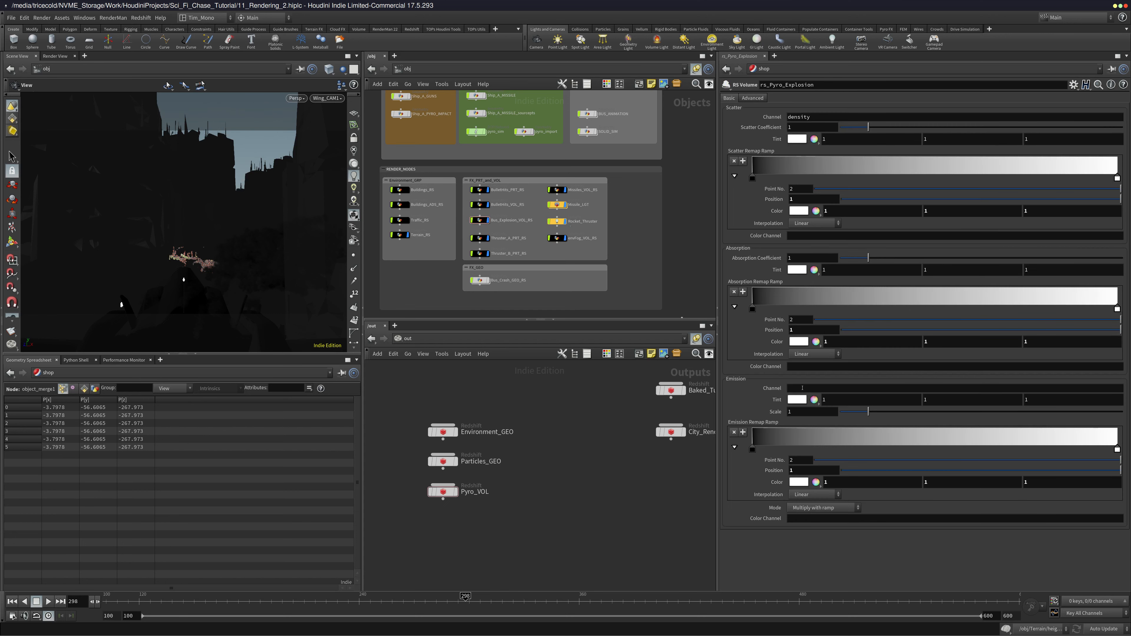
left_click(803, 388)
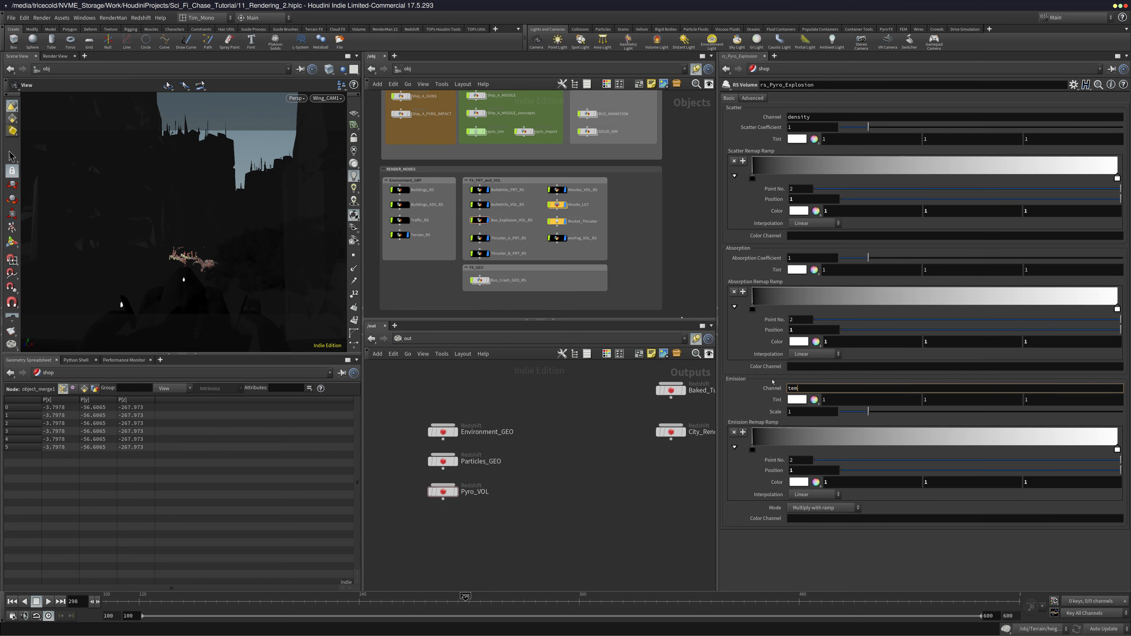
type("temperature")
key("Return")
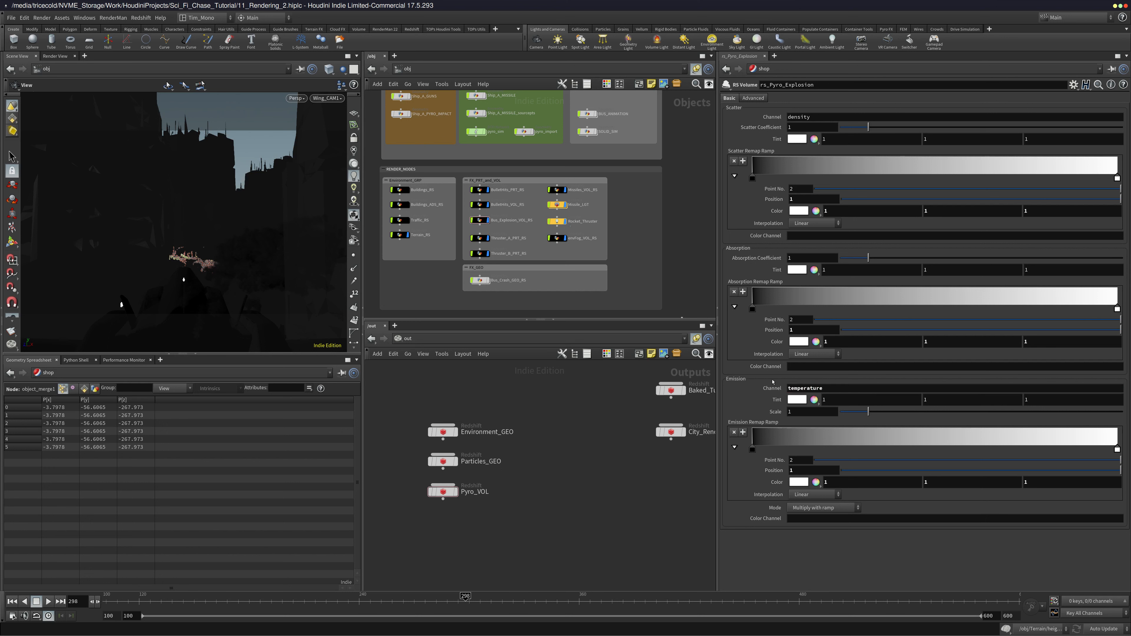
Add a point at about 0.84 on the Emission Remap Ramp and color it yellow-orange (0.9, 0.45, 0)
left_click(1059, 437)
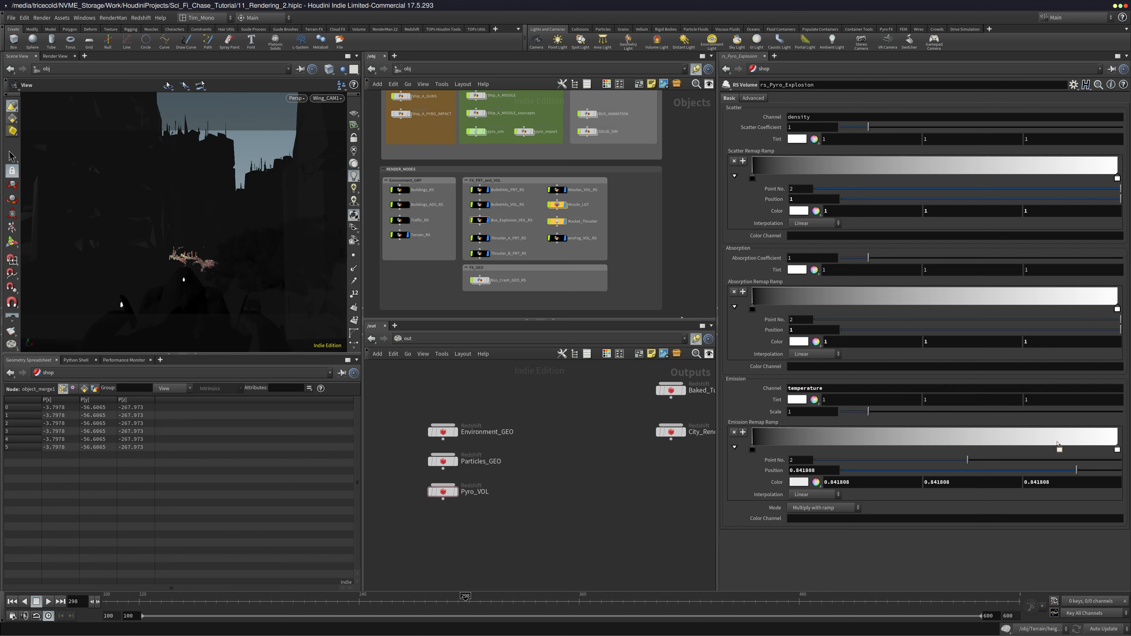
left_click(807, 483)
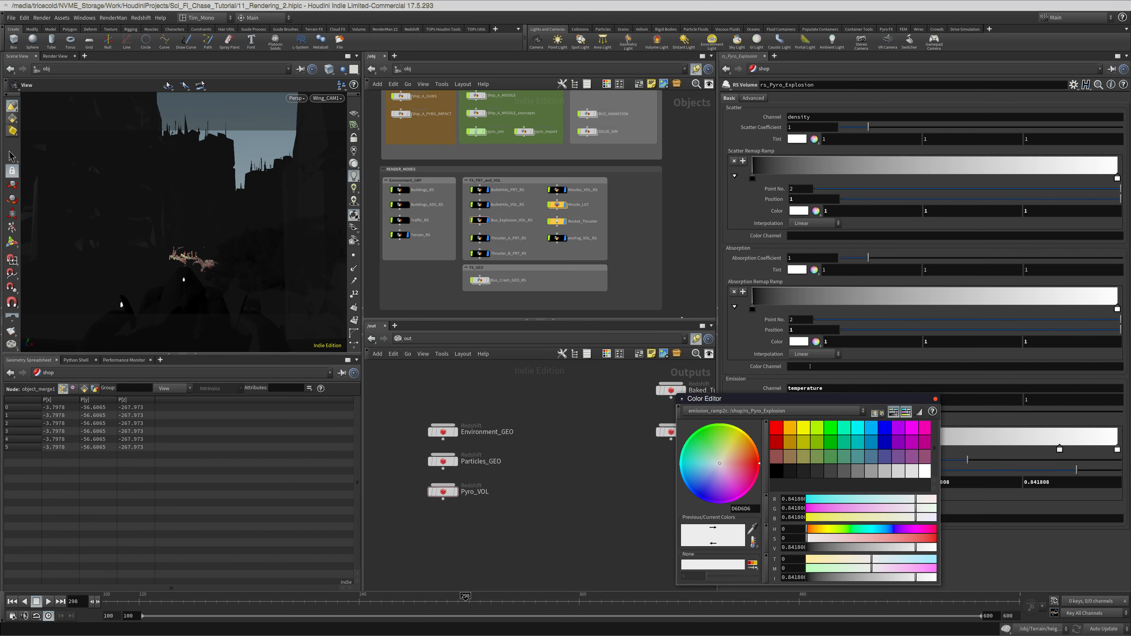
left_click(789, 430)
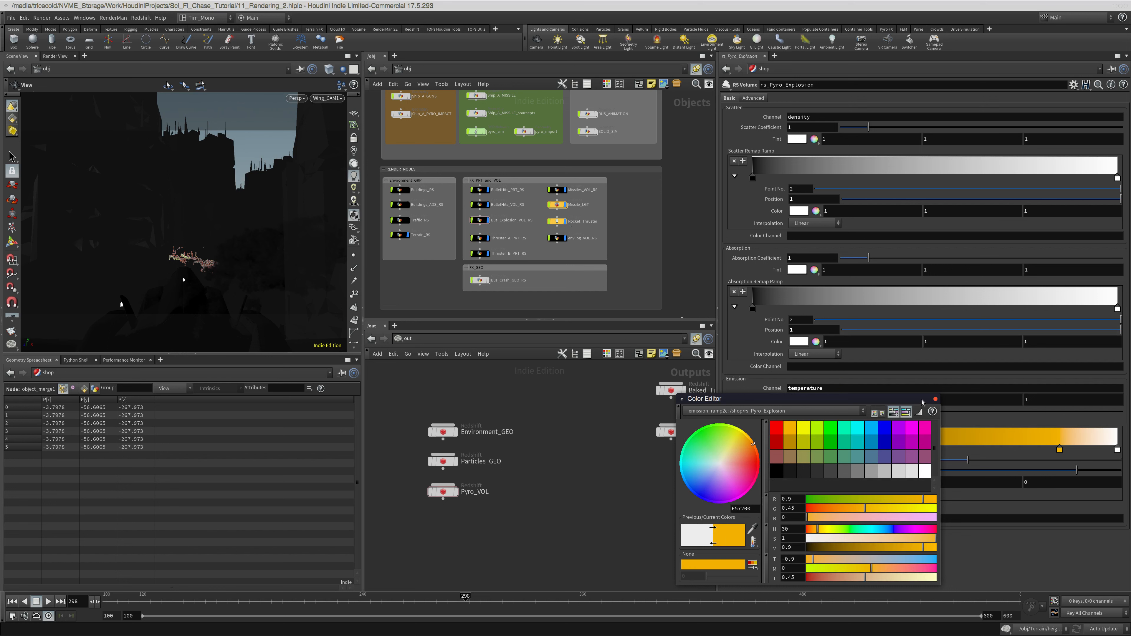
left_click(937, 400)
Add a deep orange point (0.9, 0.137, 0) near the ramp's dark end and move the yellow-orange point to about 0.738
left_click(842, 438)
left_click(802, 483)
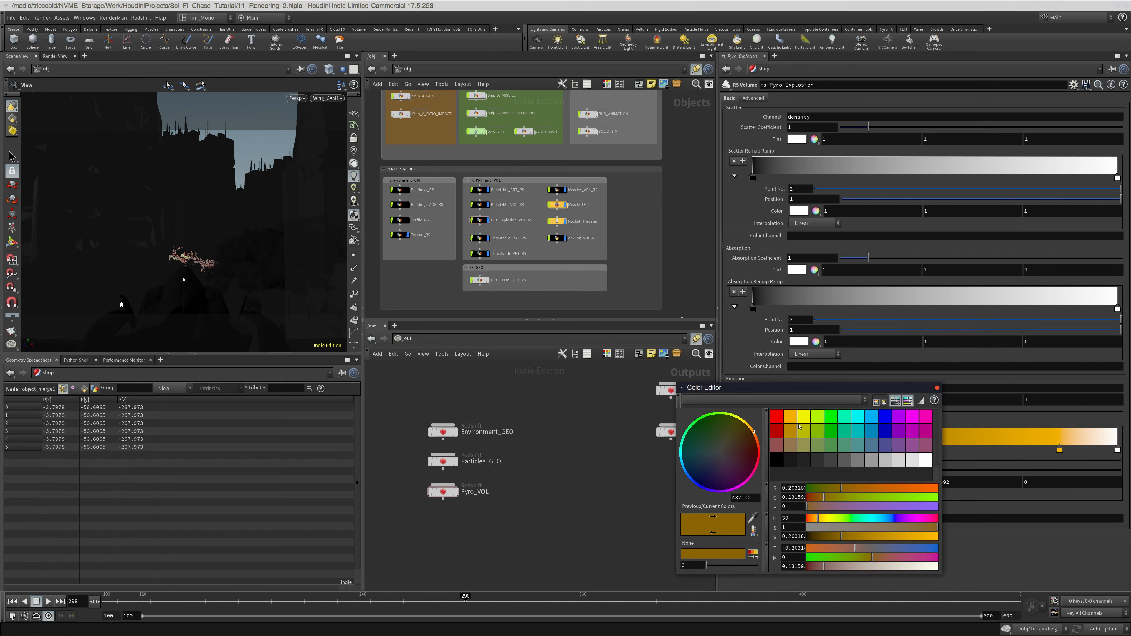
left_click(790, 419)
left_click(824, 497)
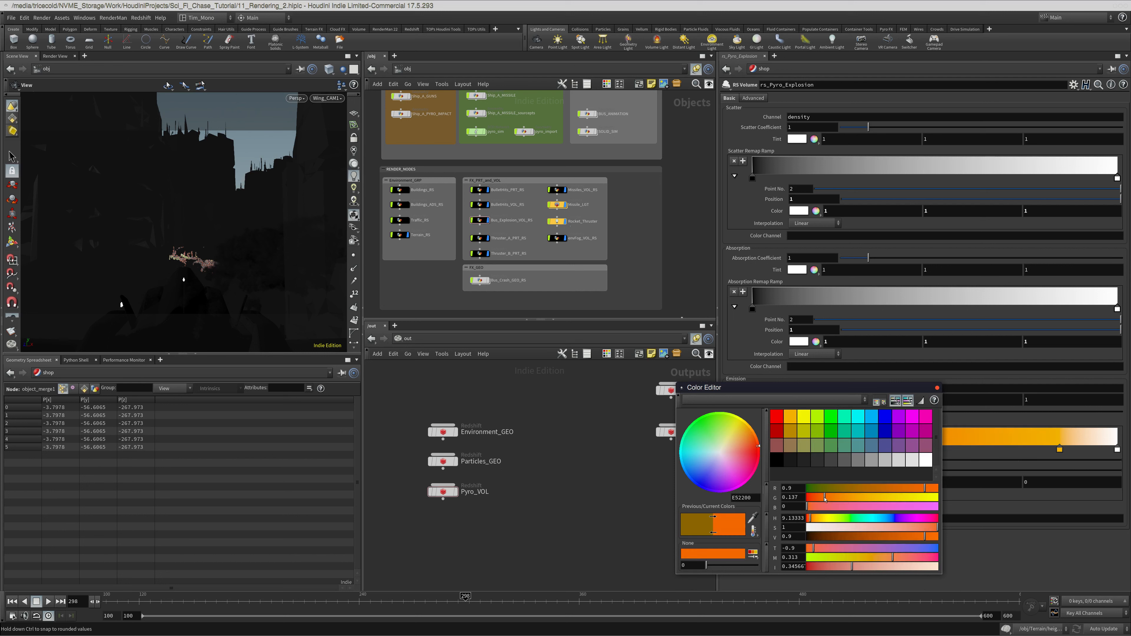
left_click(938, 388)
left_click_drag(1060, 449, 1022, 449)
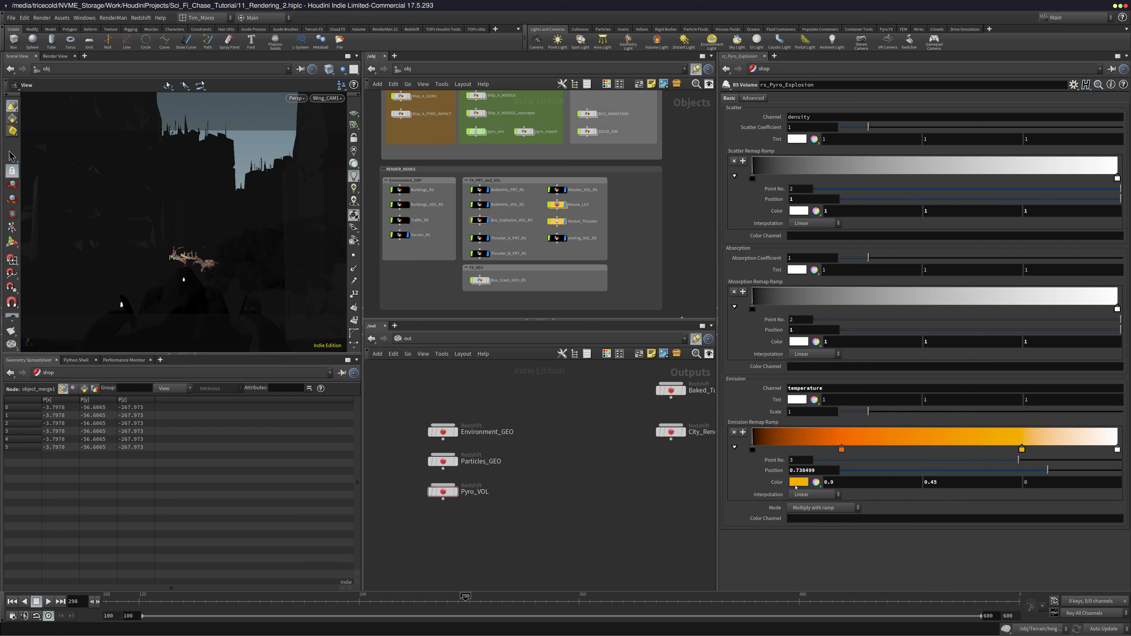
Recolor the Emission Remap Ramp point at about 0.738 to yellow (0.9, 0.671, 0)
left_click(798, 483)
left_click_drag(868, 498, 895, 498)
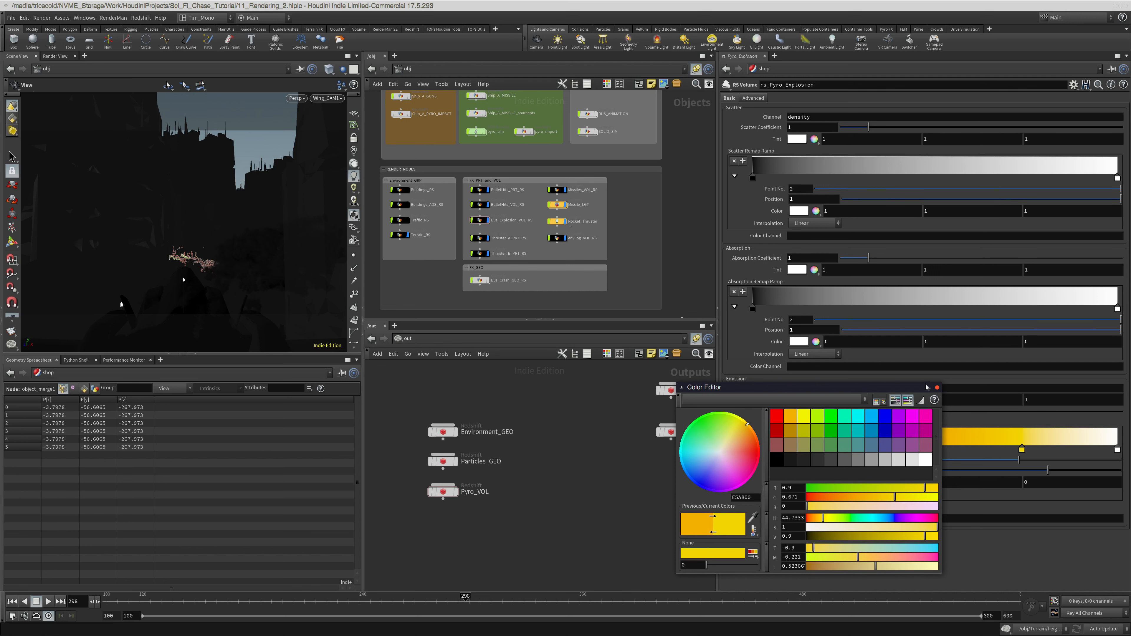
left_click(937, 387)
Preview the Pyro_VOL render in the Redshift Render View and move its window clear of the node networks
left_click(443, 492)
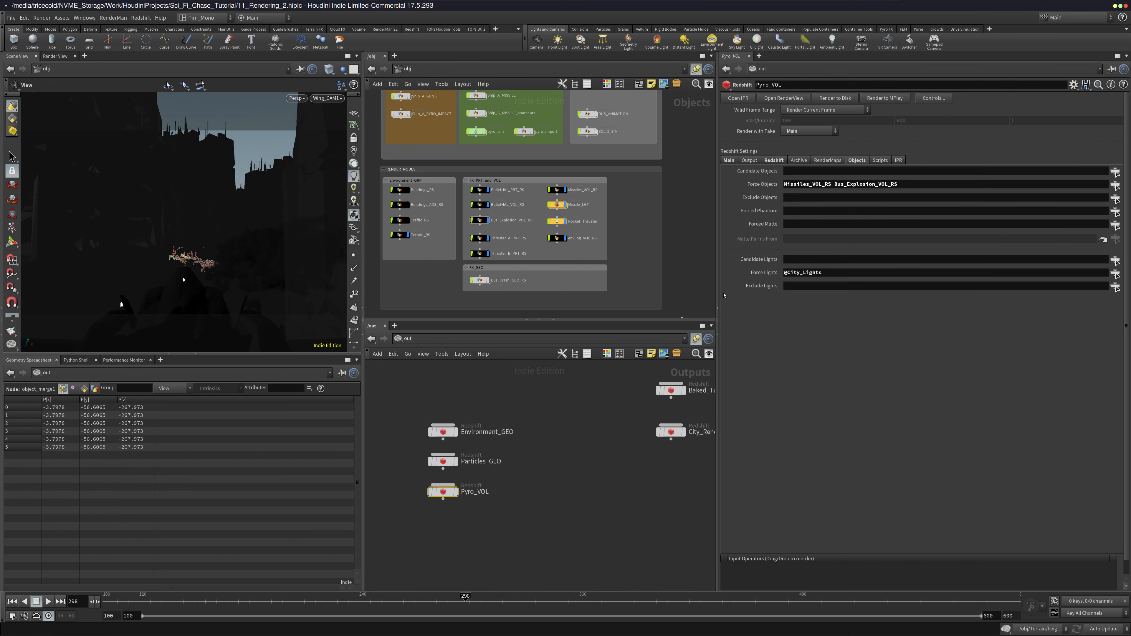
left_click(784, 98)
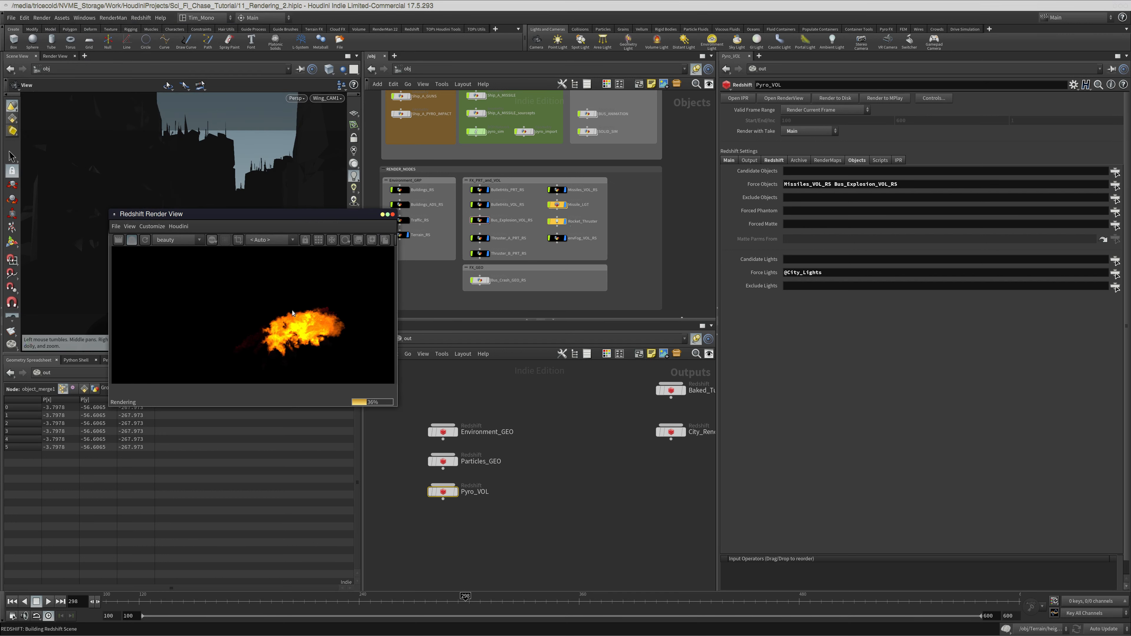
left_click_drag(293, 218, 220, 336)
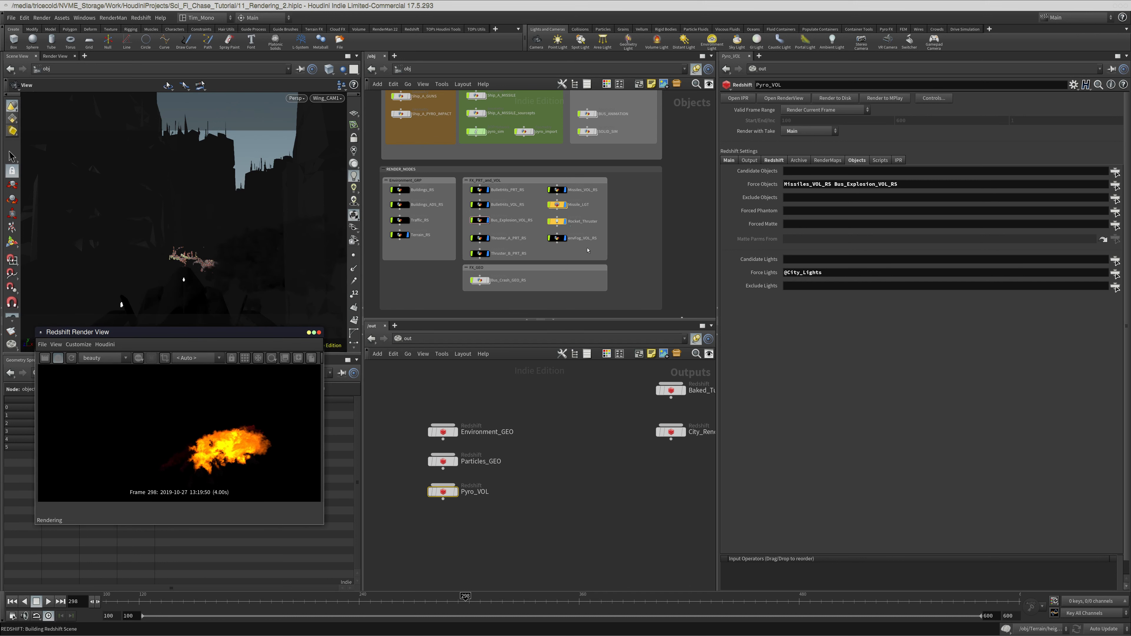
Reopen Bus_Explosion_VOL_RS's rs_Pyro_Explosion material and raise the Density Remap Range New Max, trying 4 and settling on 10
left_click(557, 190)
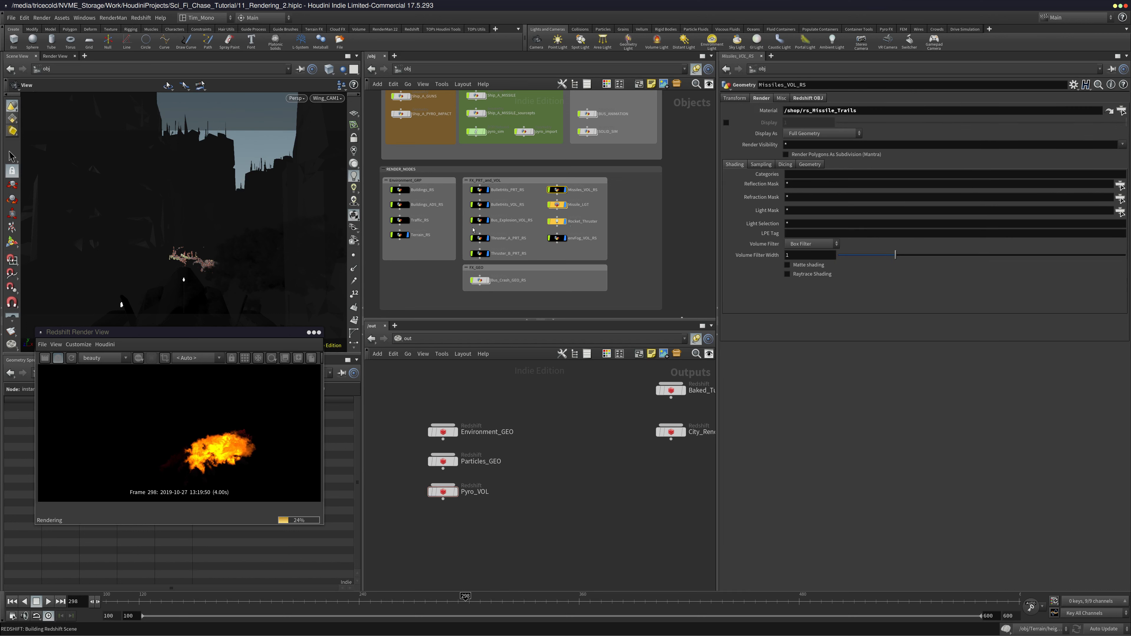
left_click(479, 220)
left_click(1109, 110)
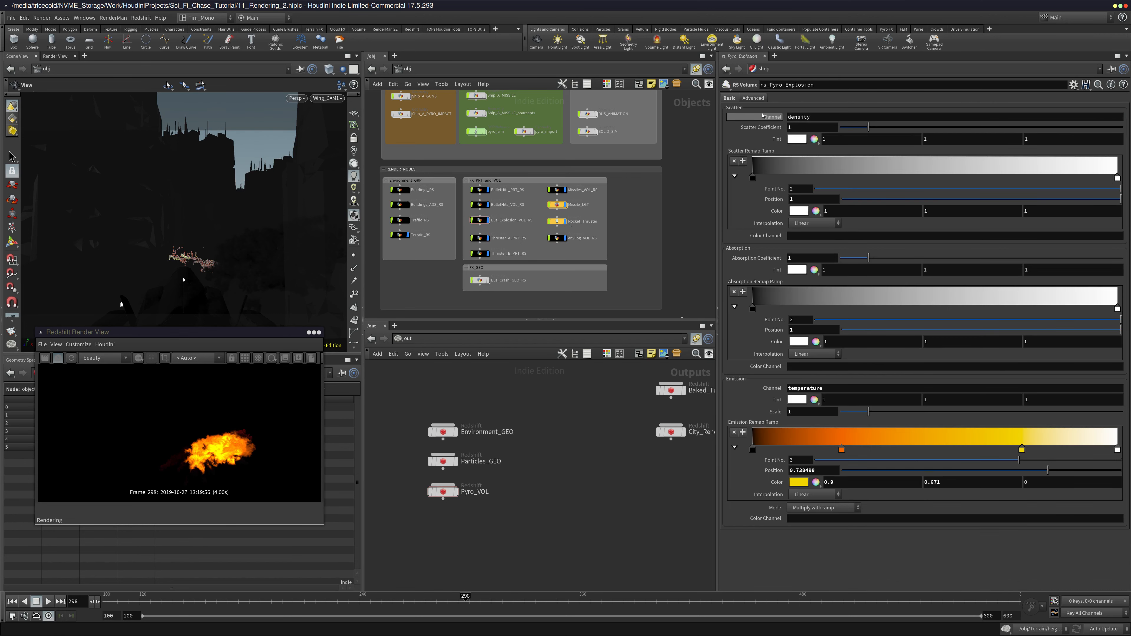
left_click(754, 98)
double_click(807, 161)
type("4")
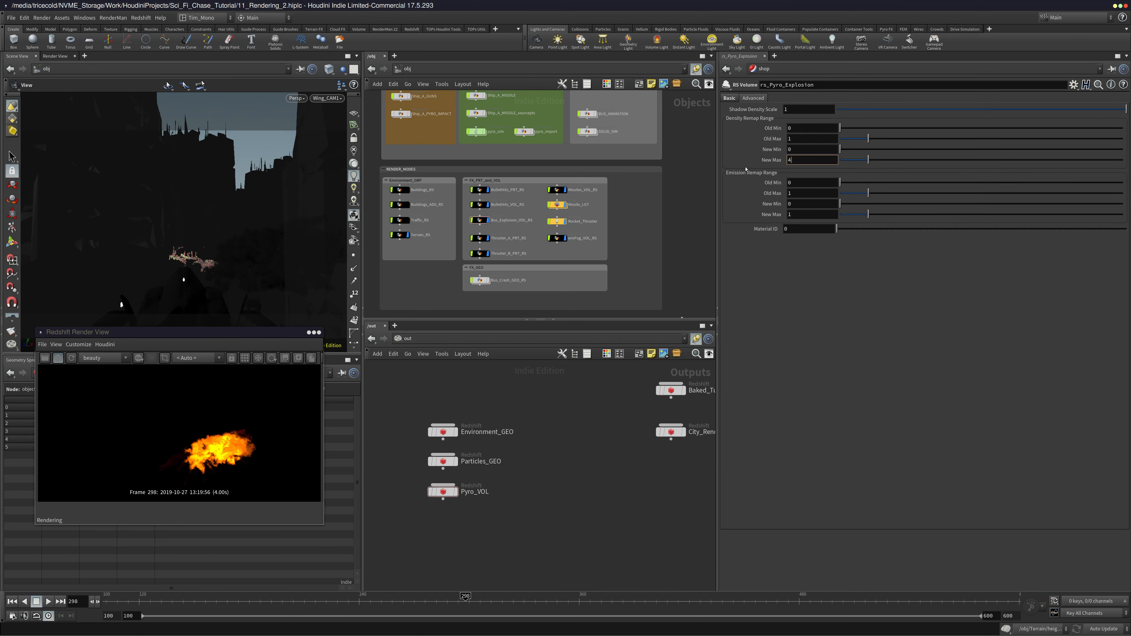
key("Tab")
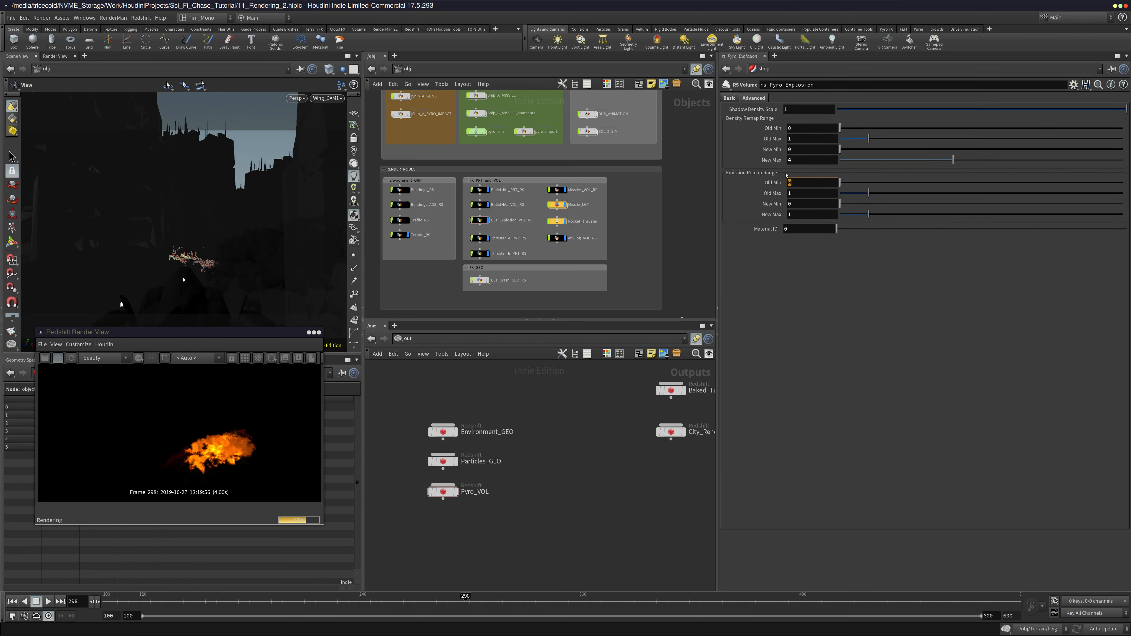
left_click_drag(811, 162, 716, 144)
type("10")
key("Return")
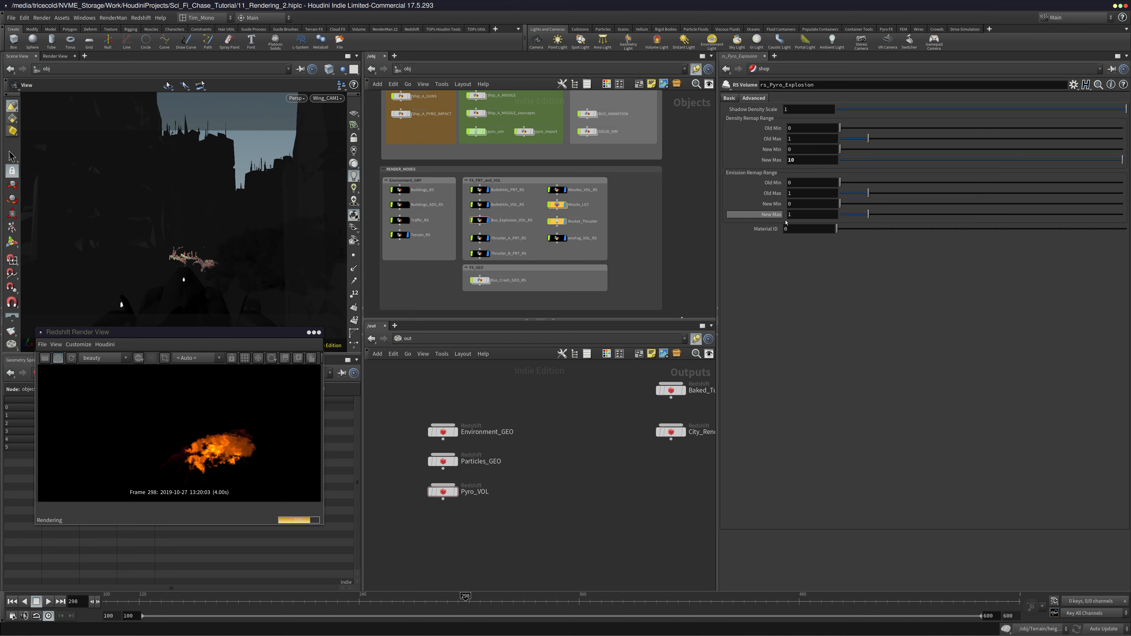
Try an Emission Remap Range New Max of about 9.87 and reduce it to 2
left_click_drag(868, 215, 1122, 220)
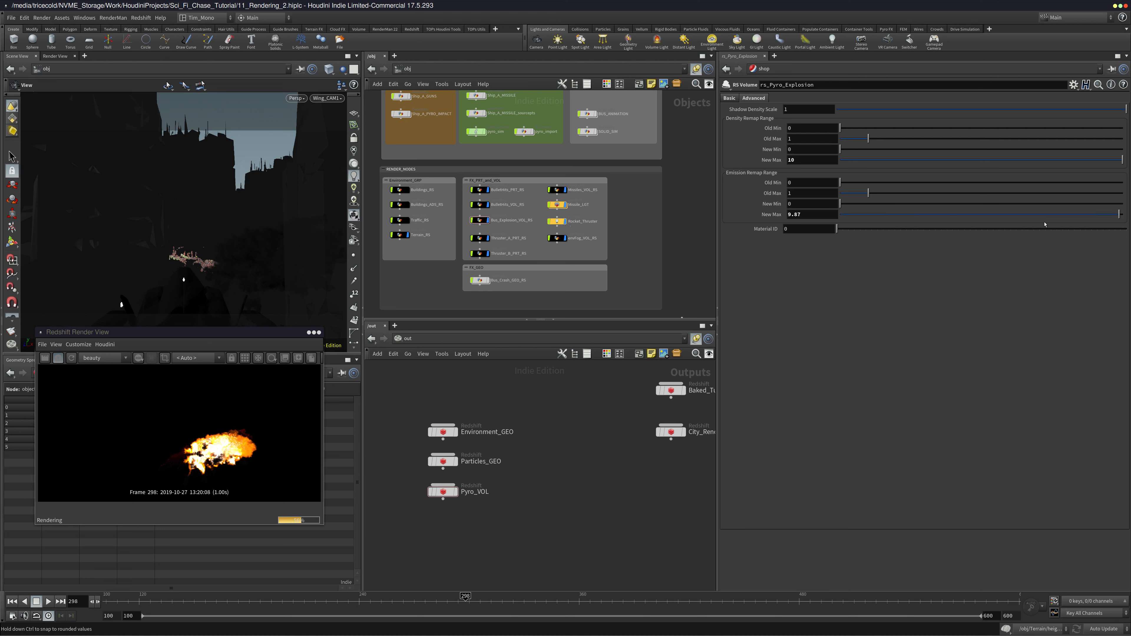
left_click(811, 214)
type("2")
key("Tab")
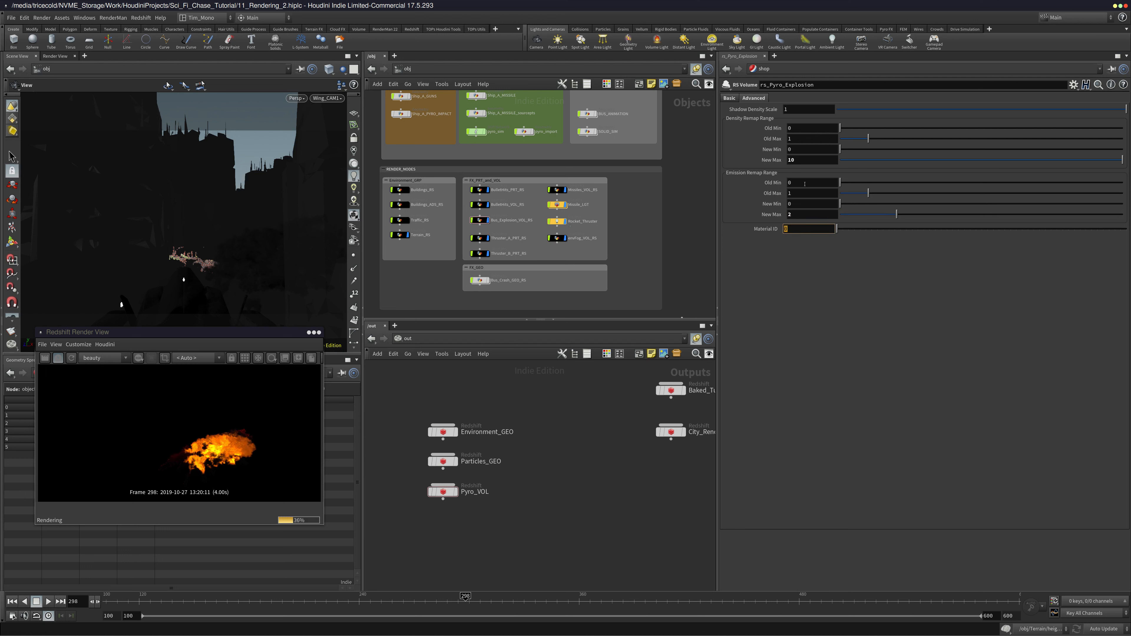
Try a Density Remap Range New Max of 50 on the explosion material
left_click_drag(804, 161, 664, 151)
type("50")
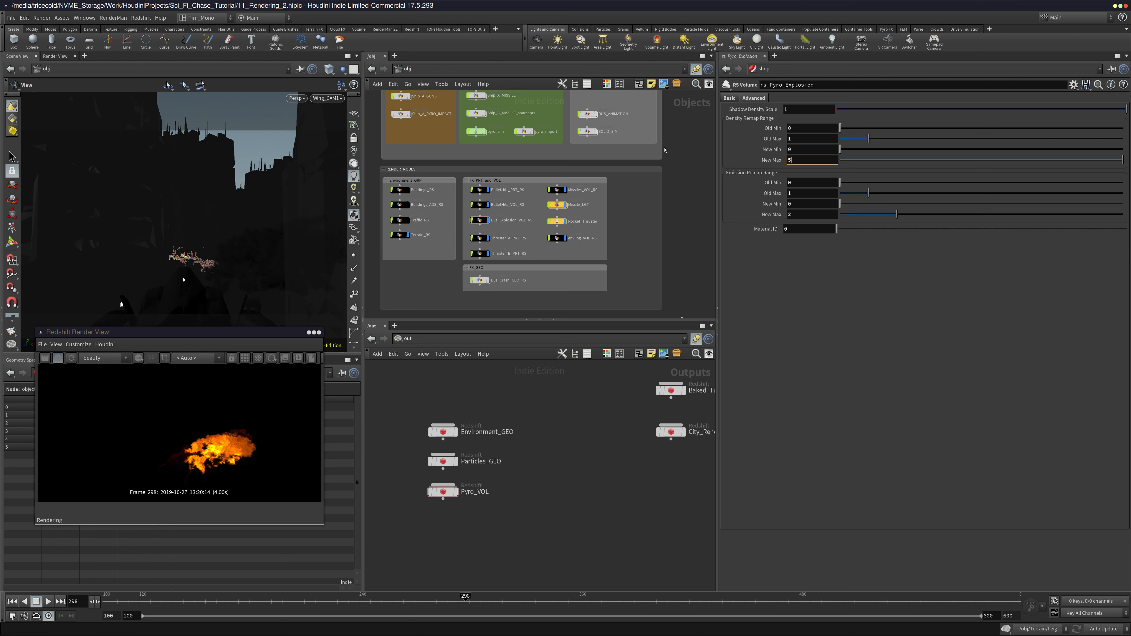
left_click(804, 183)
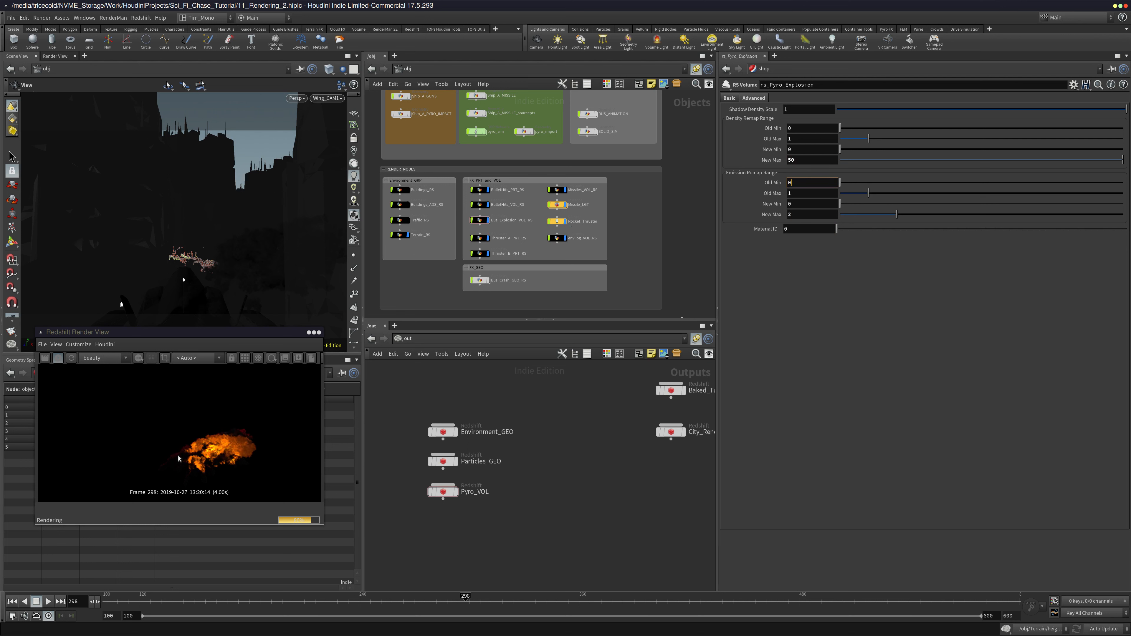
Enlarge the render preview, set the Density Remap Range New Max to 20, and close the preview after checking it
right_click(192, 455)
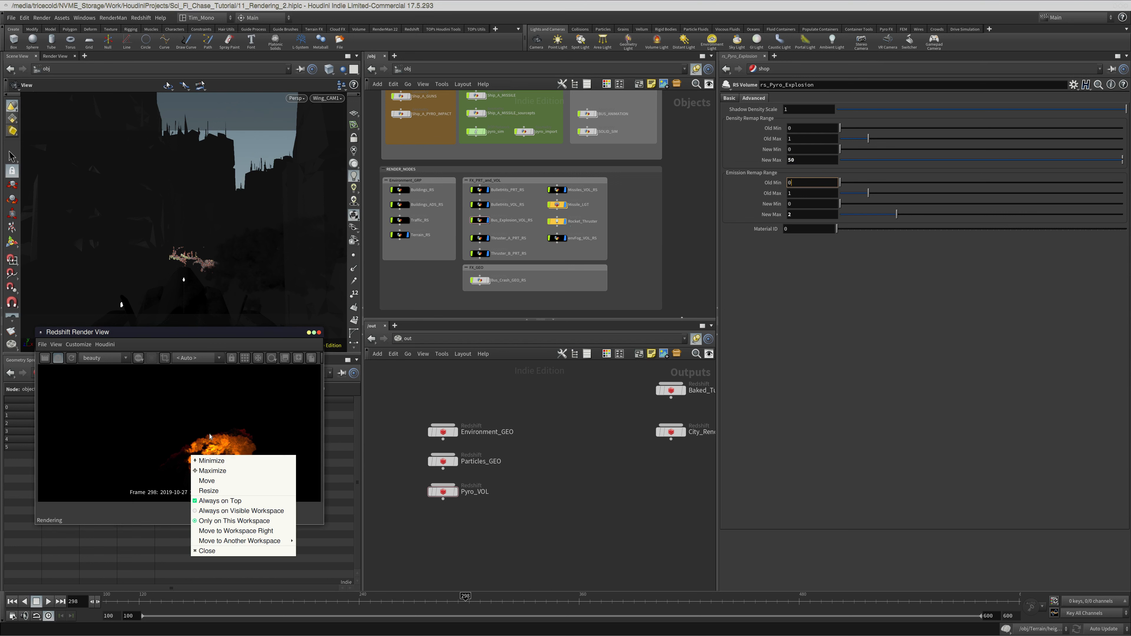
left_click(208, 441)
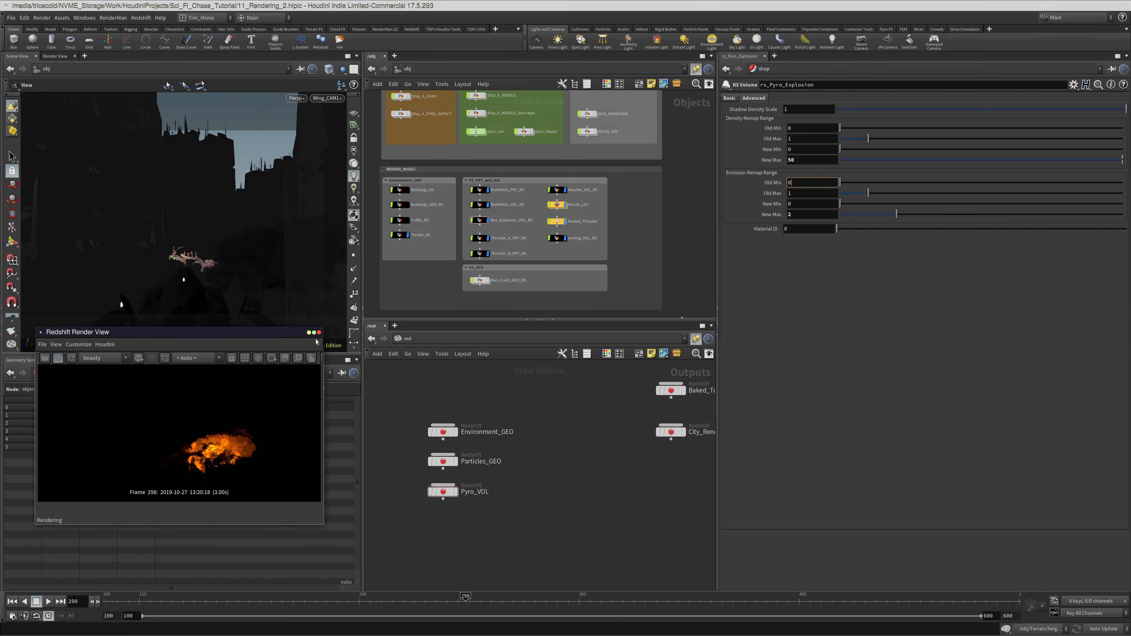
left_click_drag(323, 329, 496, 251)
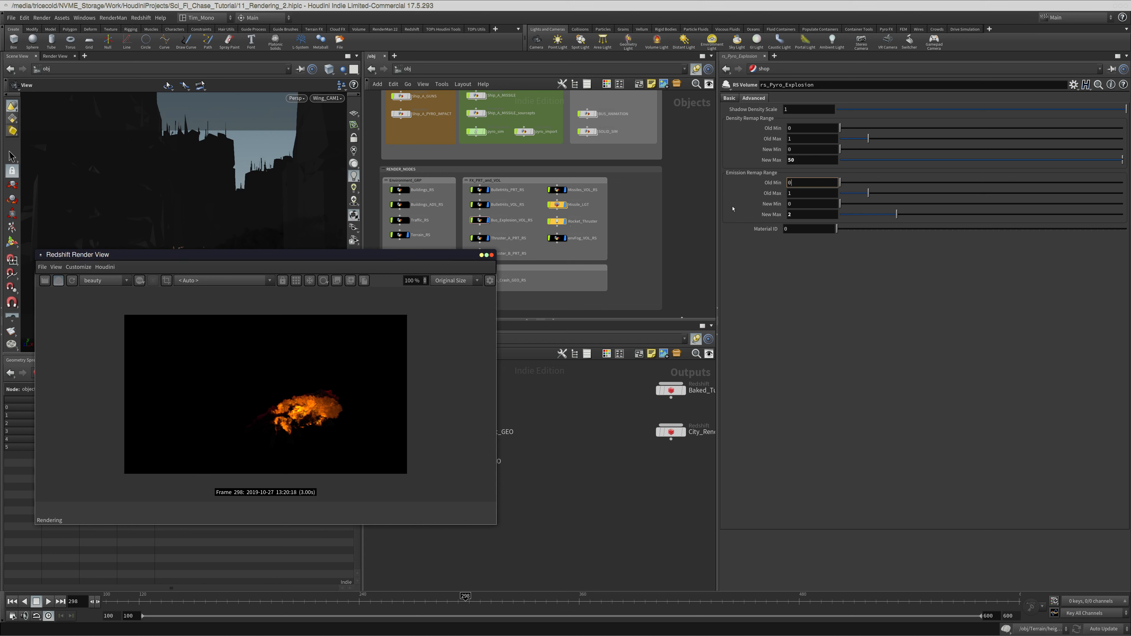
key("shift+Tab")
type("20")
key("Return")
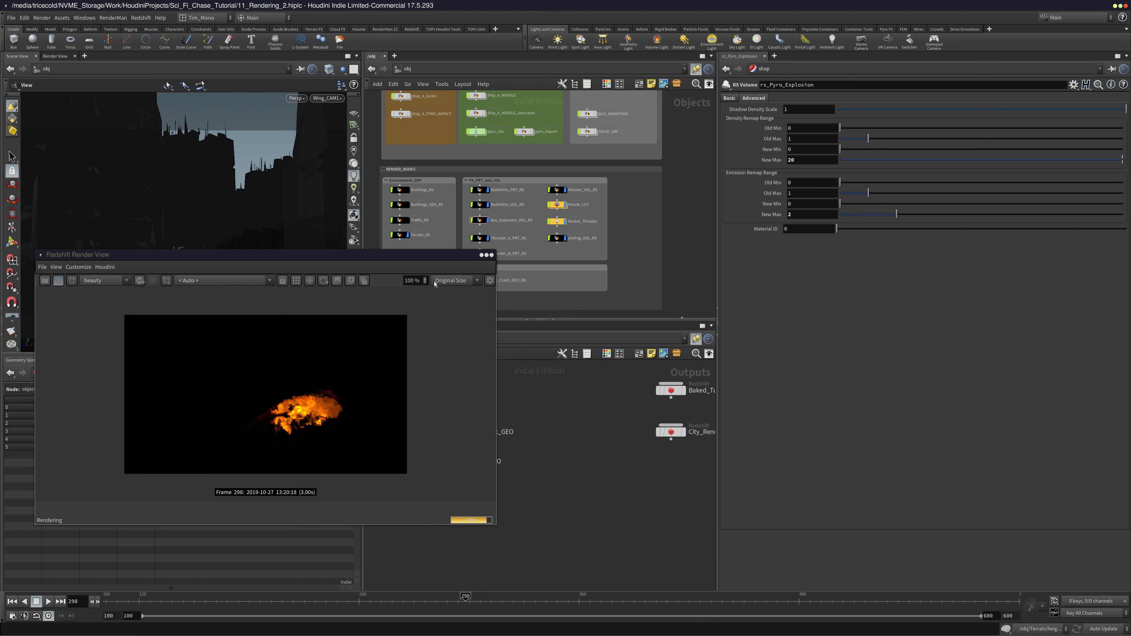
left_click(492, 255)
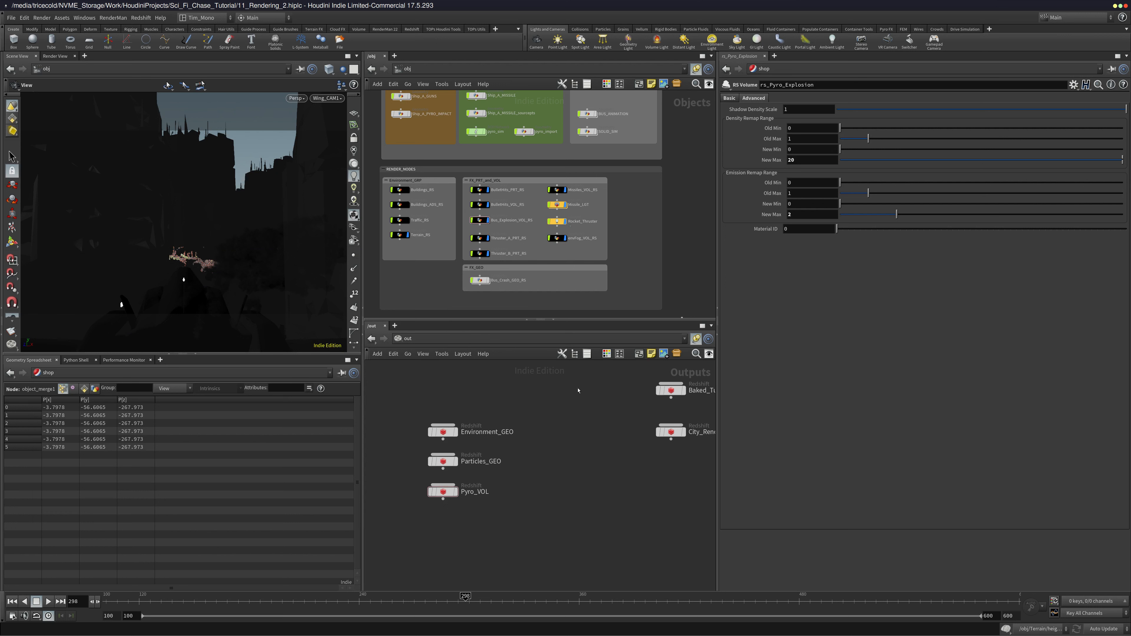
left_click(407, 338)
left_click(468, 381)
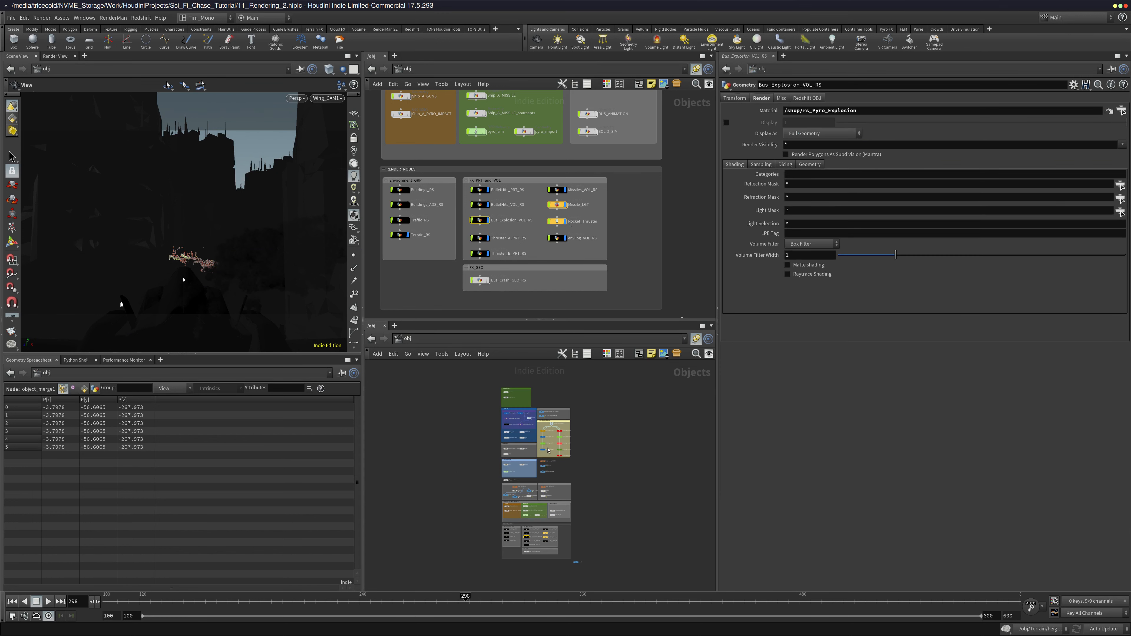
left_click(473, 343)
left_click(495, 392)
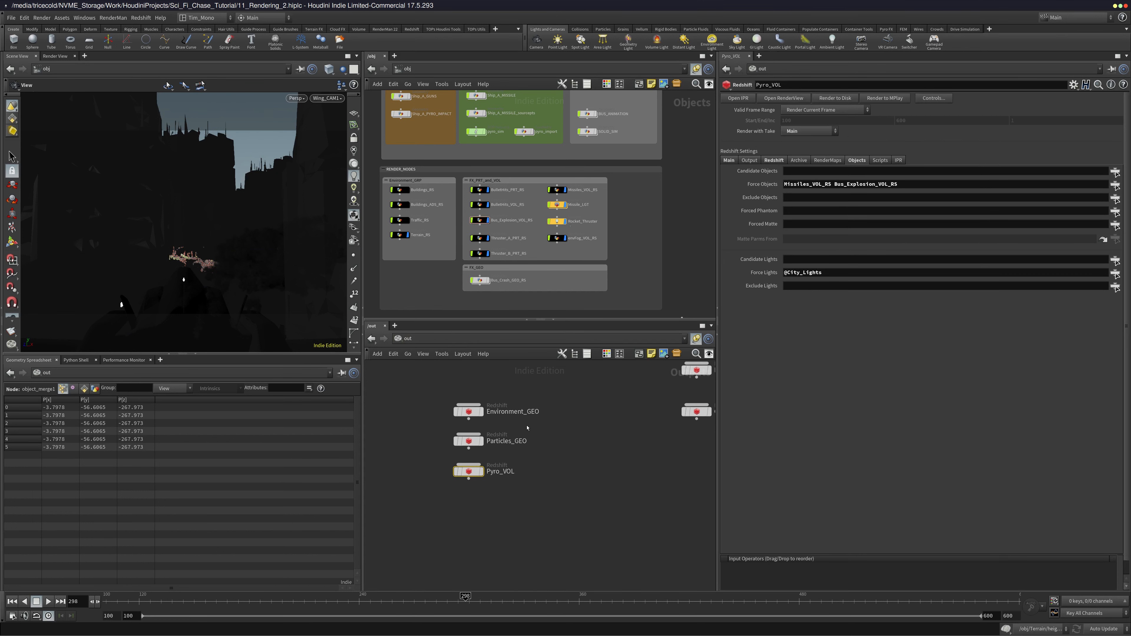
left_click(468, 441)
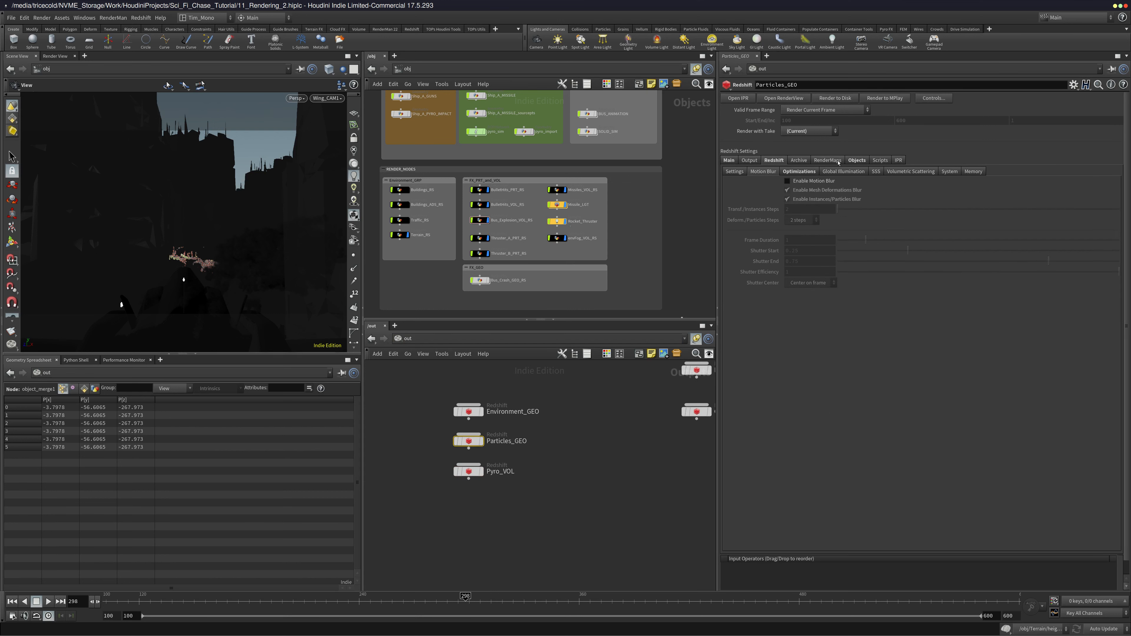
left_click(856, 160)
double_click(805, 224)
key("ctrl+c")
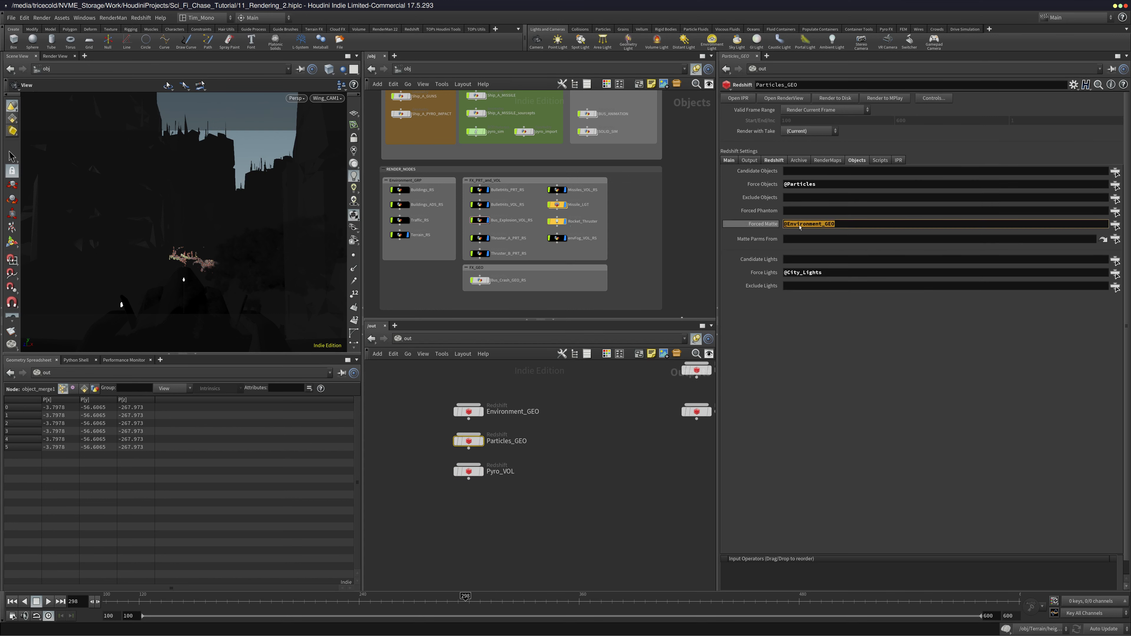
left_click(468, 472)
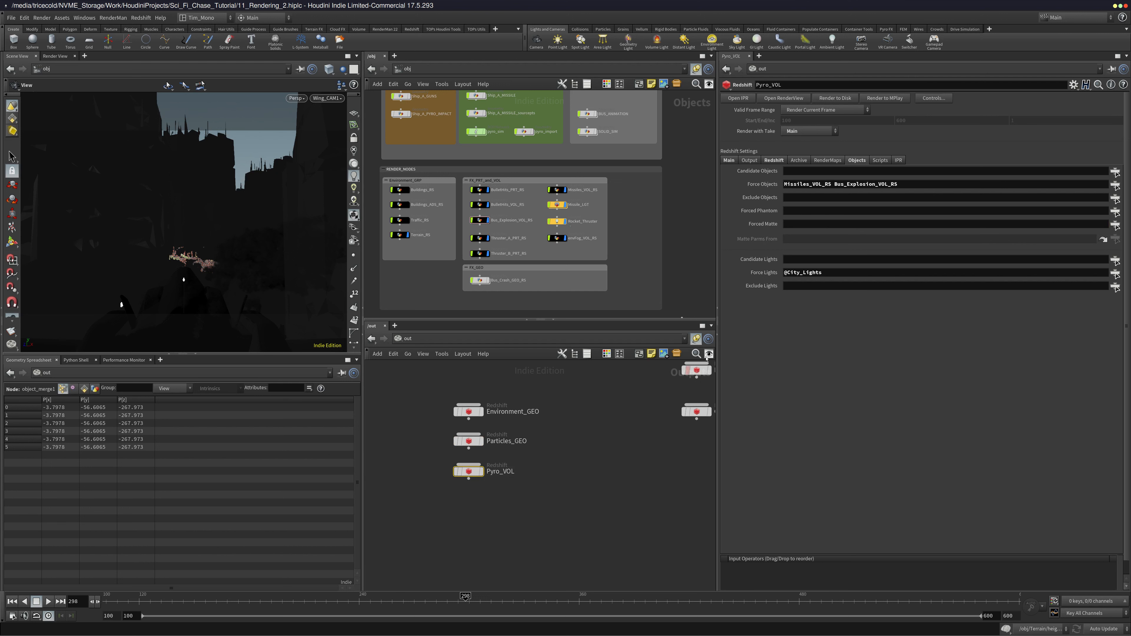
key("ctrl+v")
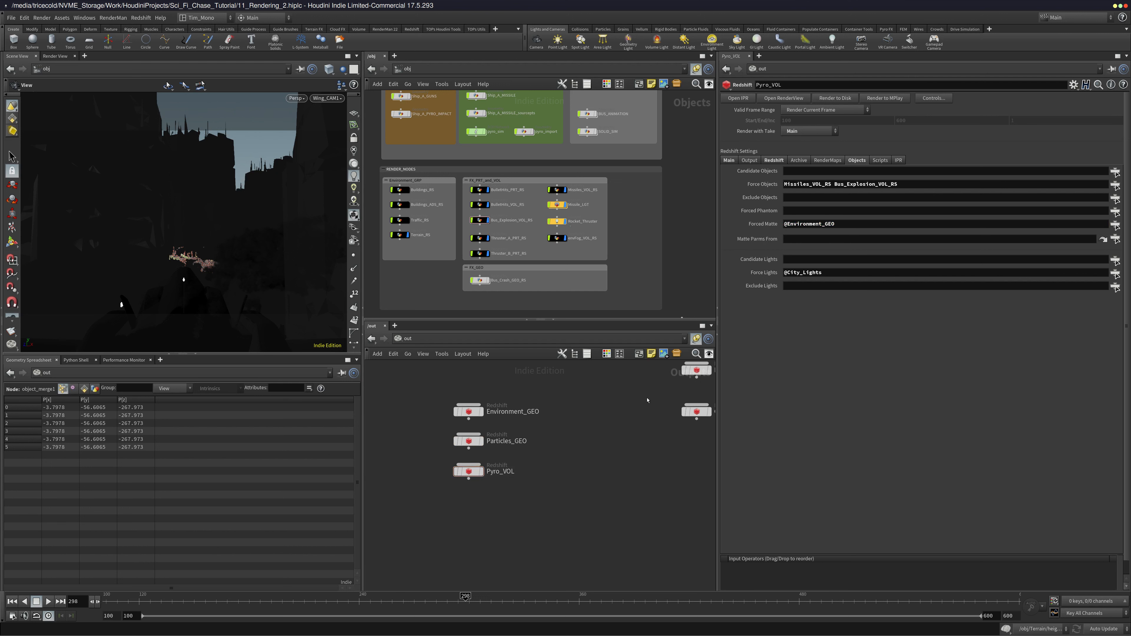
Replace the Python Shell with the Bundle List and inspect the contents and name of the Pyro_Volumes bundle
double_click(929, 184)
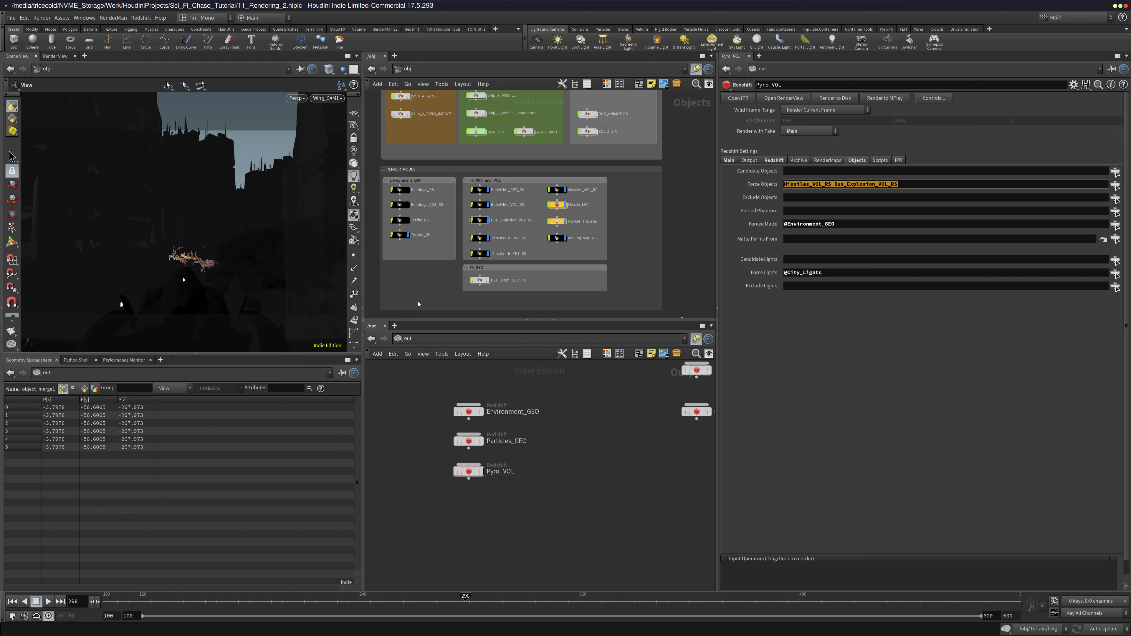
left_click(77, 360)
right_click(86, 363)
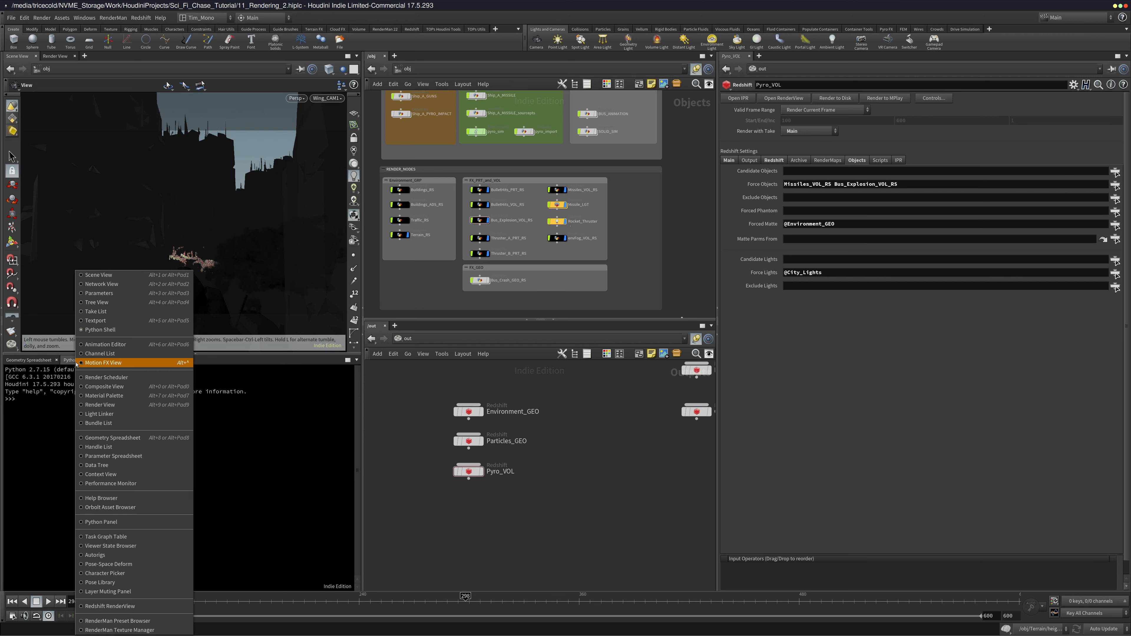
left_click(111, 424)
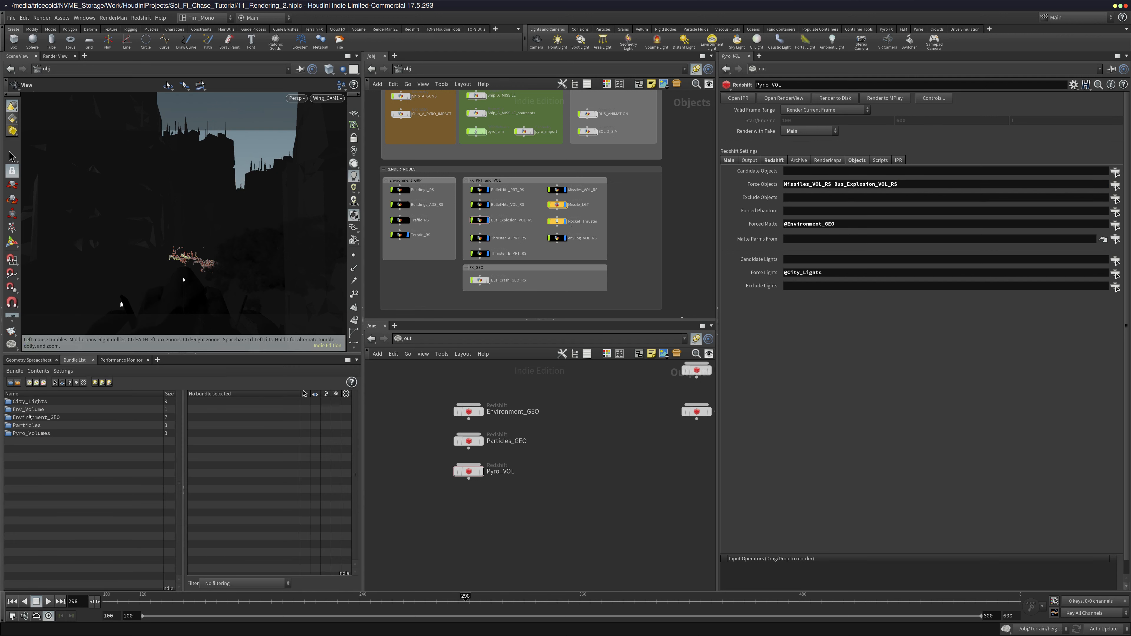
left_click(39, 435)
left_click(47, 432)
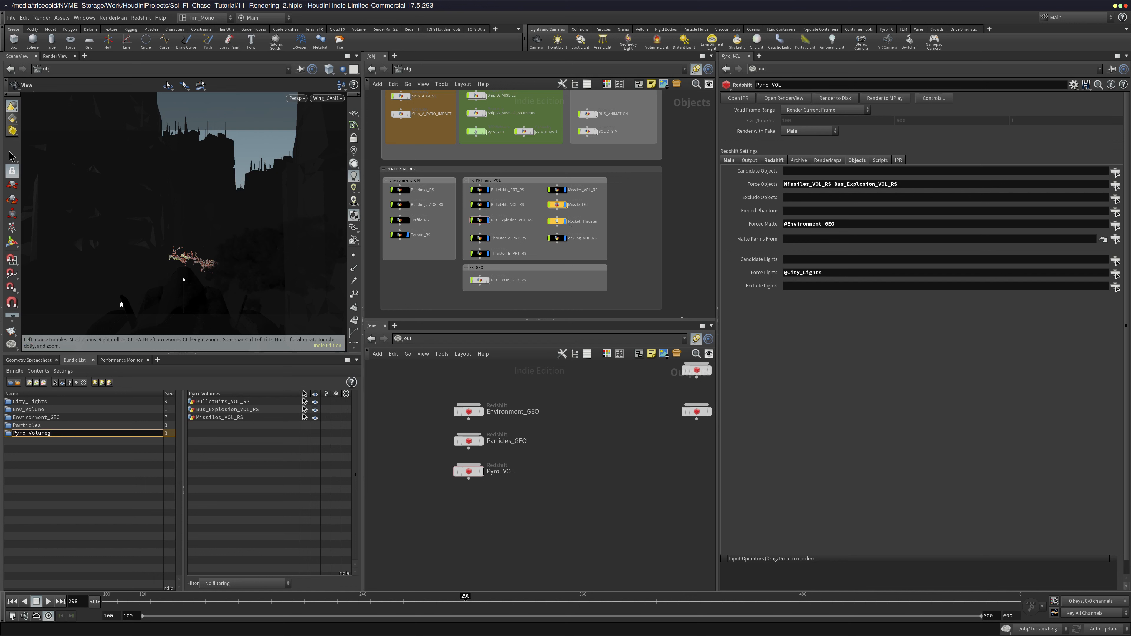
left_click_drag(905, 184, 783, 185)
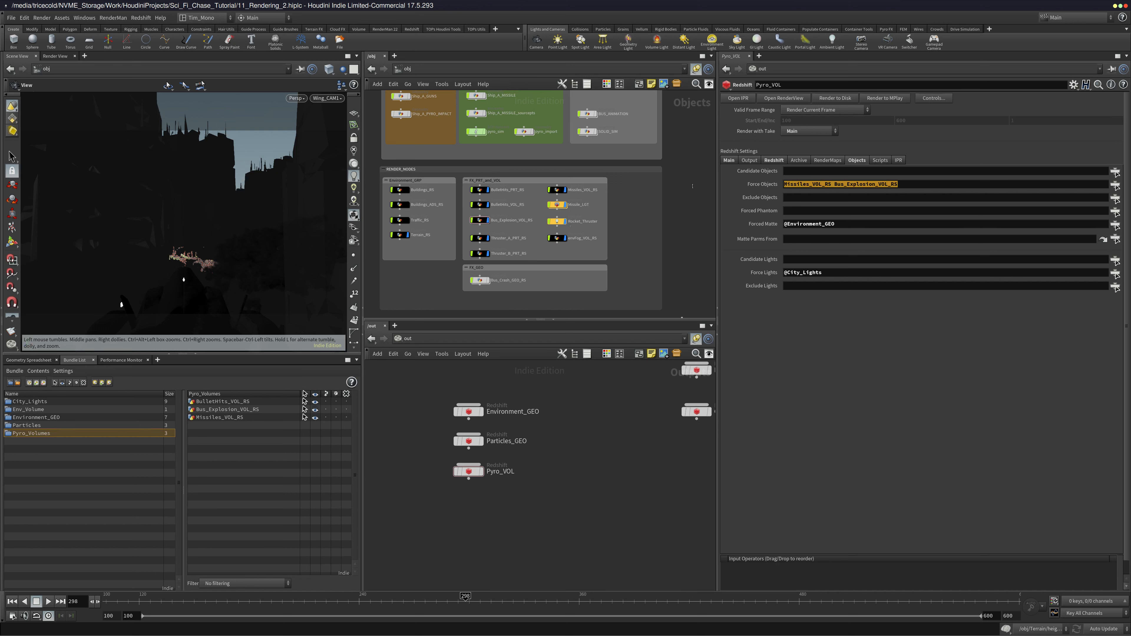
key("BackSpace")
type("@Pyro_Volumes")
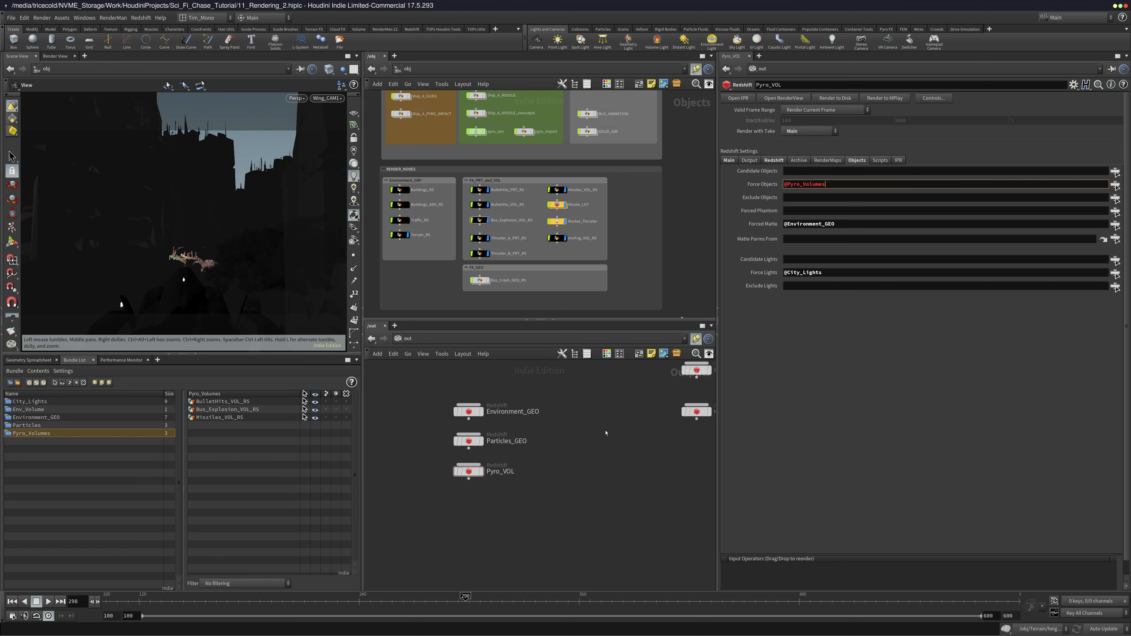
key("Return")
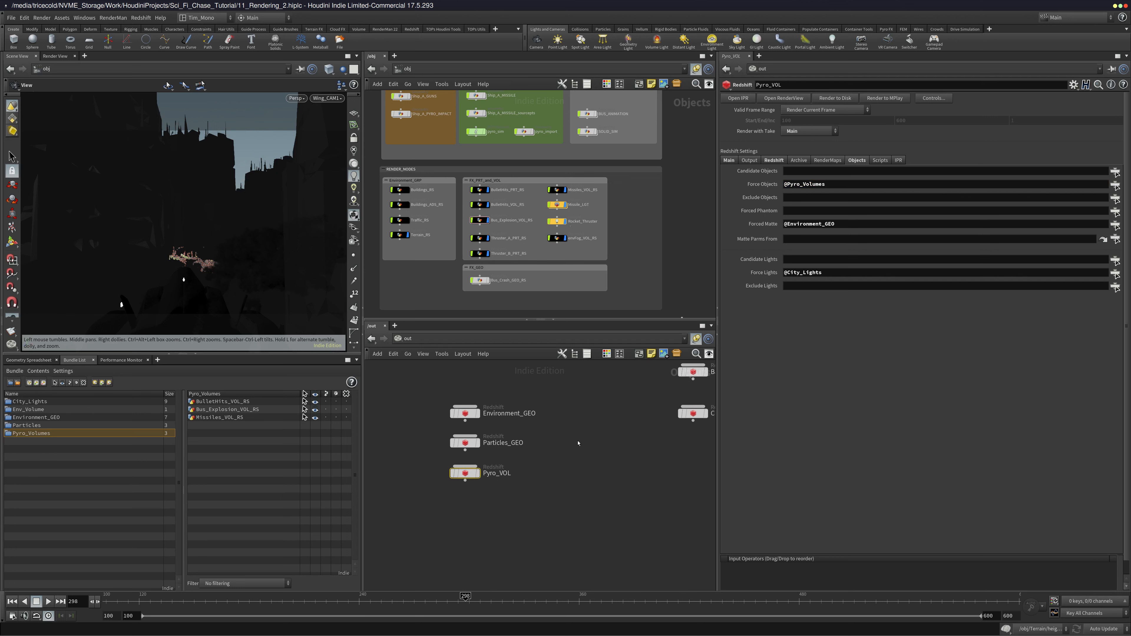
Test-render Pyro_VOL to MPlay and set its Render with Take to MATTE_ENV_GEO
left_click(886, 100)
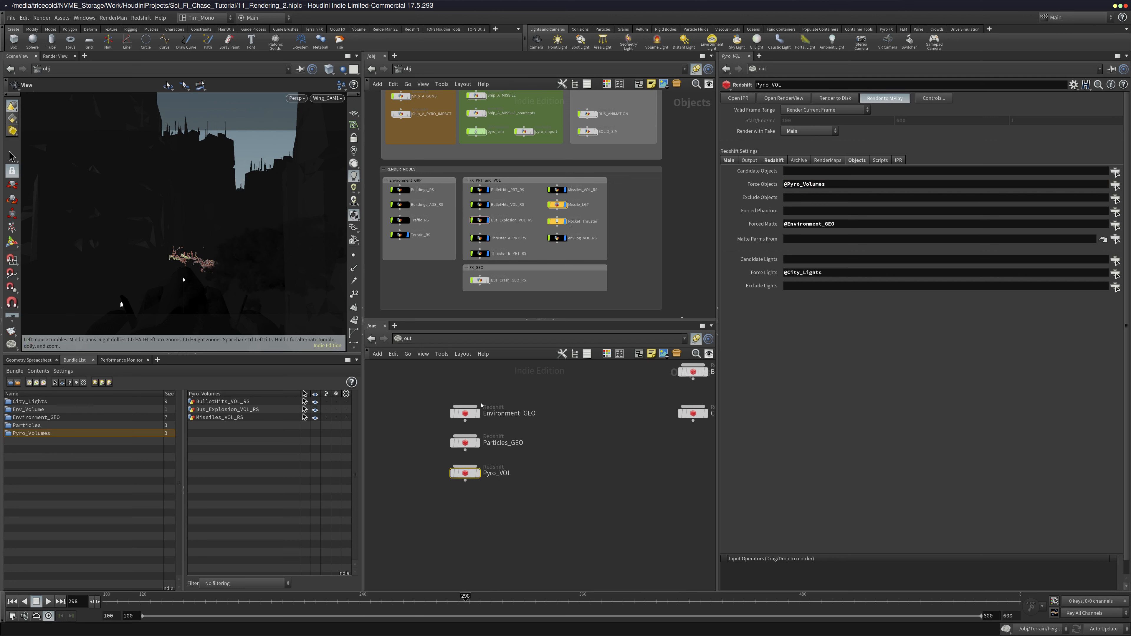
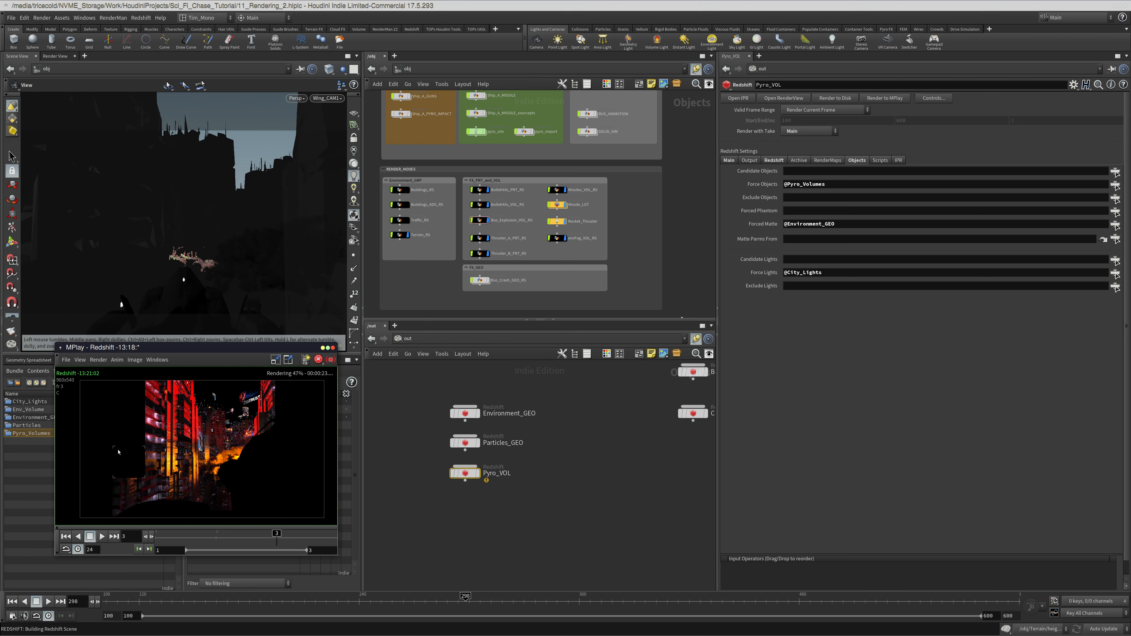
left_click(529, 447)
left_click(810, 131)
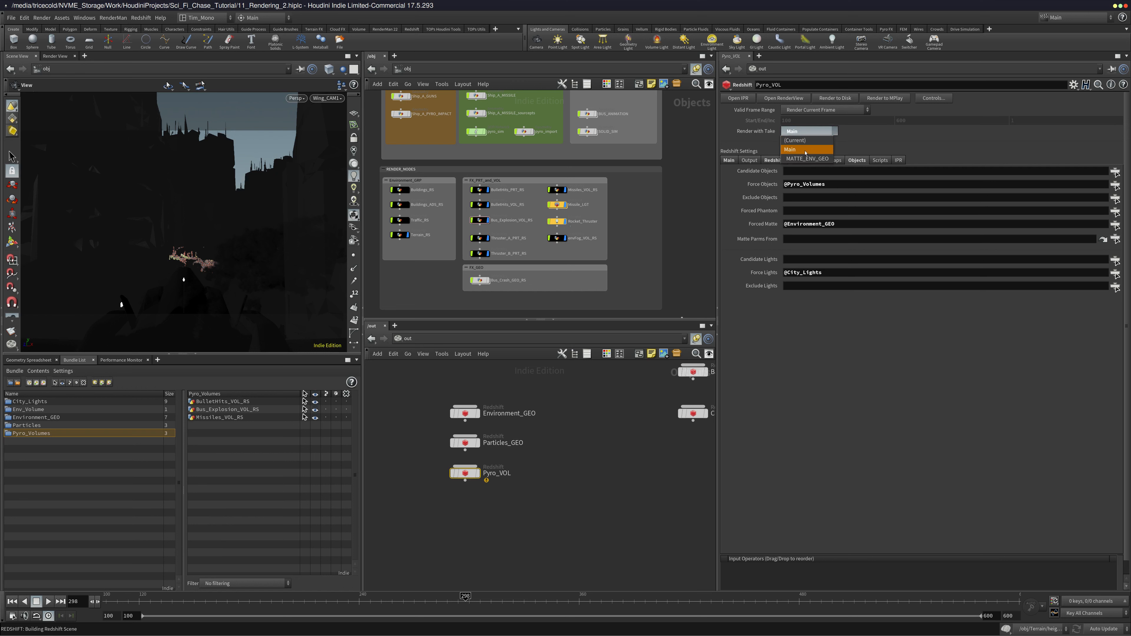
left_click(807, 155)
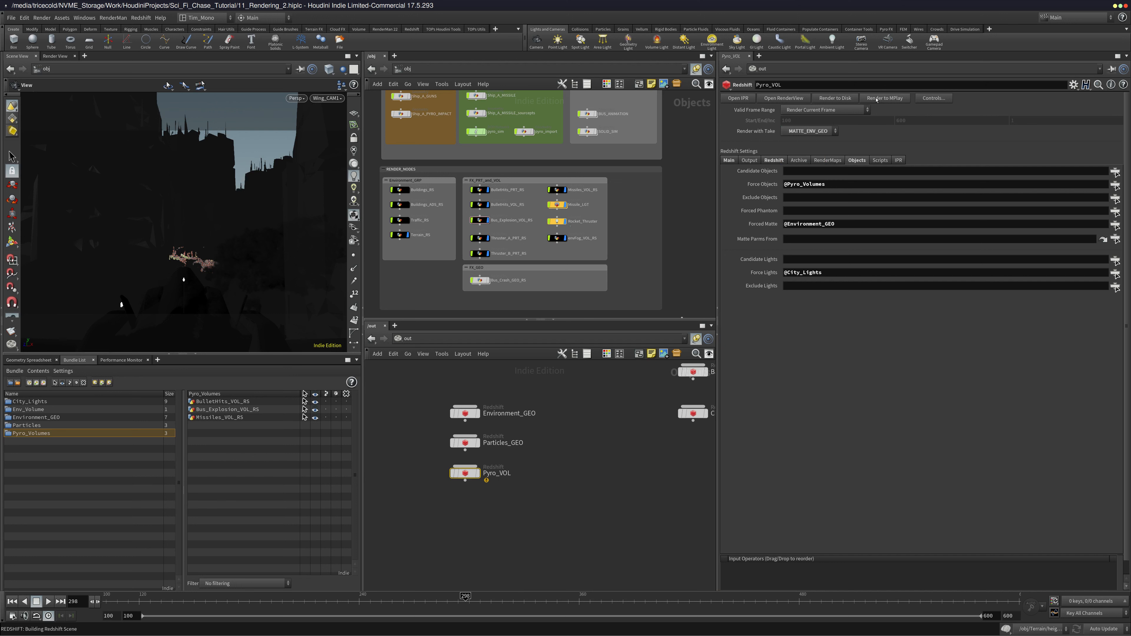
Test-render Pyro_VOL to MPlay with the MATTE_ENV_GEO take and close the render viewer
left_click(877, 100)
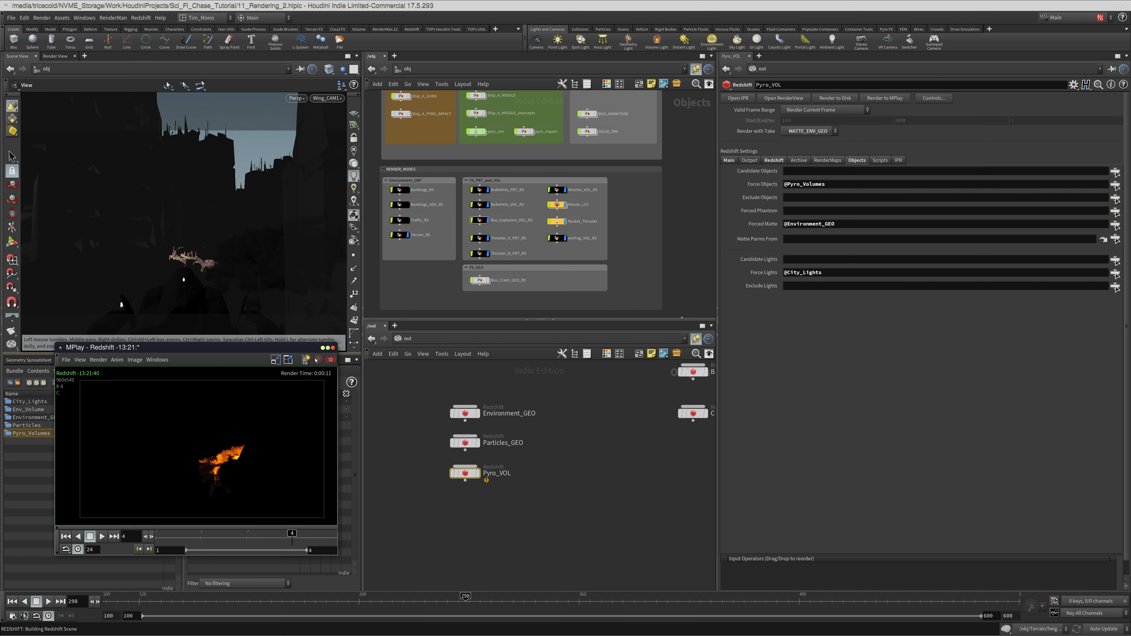
left_click(333, 348)
left_click_drag(569, 450, 408, 529)
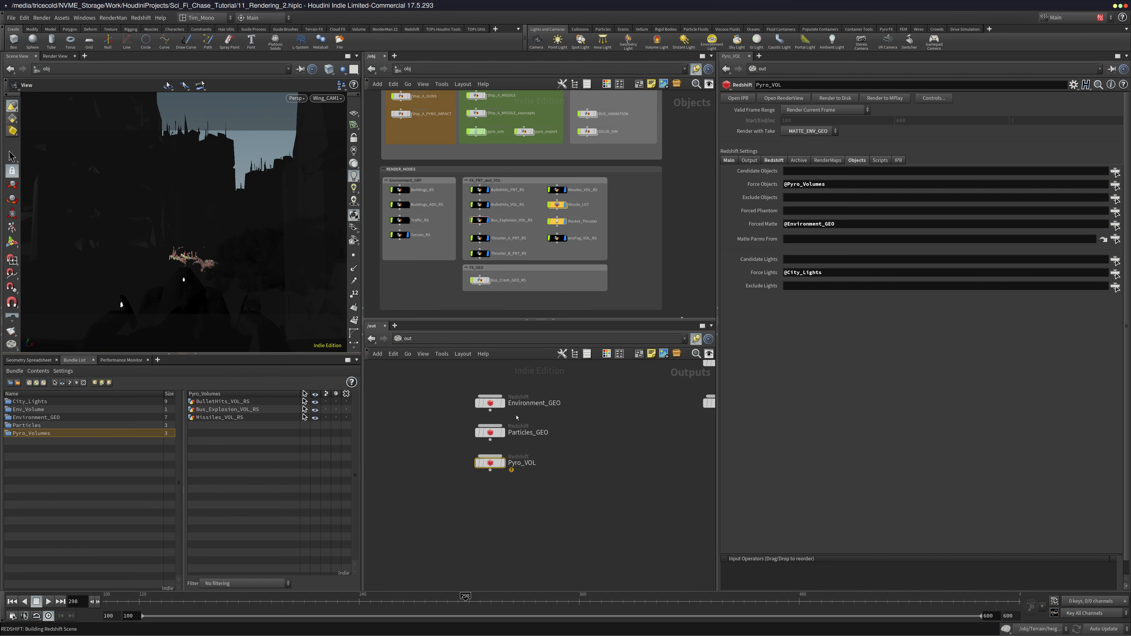
Check the Render with Take options available for the Environment_GEO render node
left_click(490, 432)
left_click(488, 407)
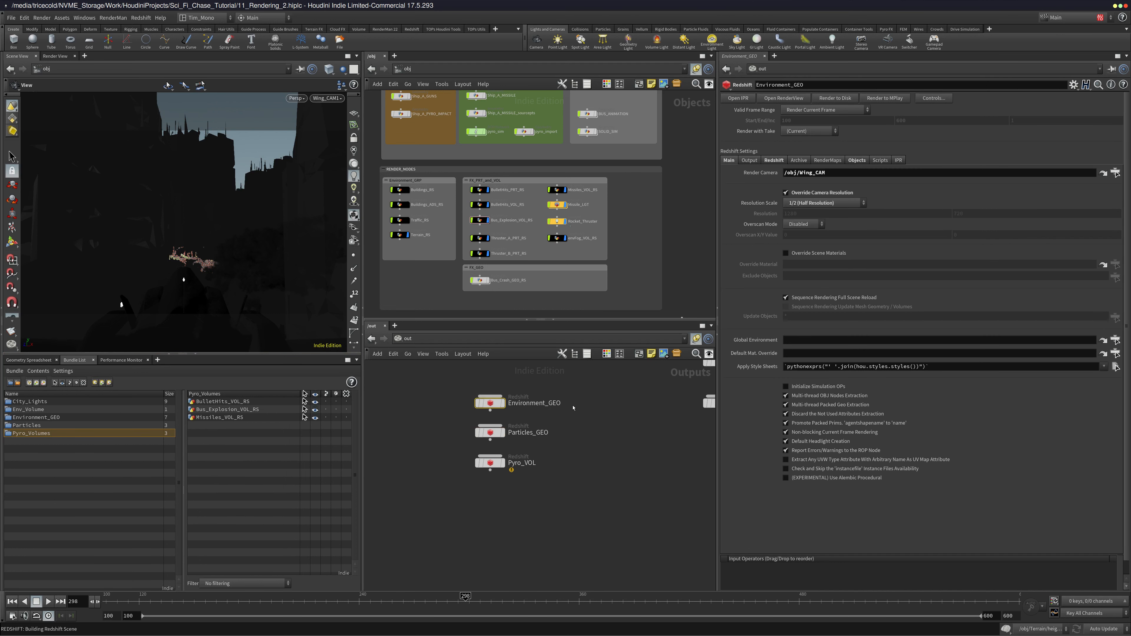
middle_click_drag(488, 409, 439, 441)
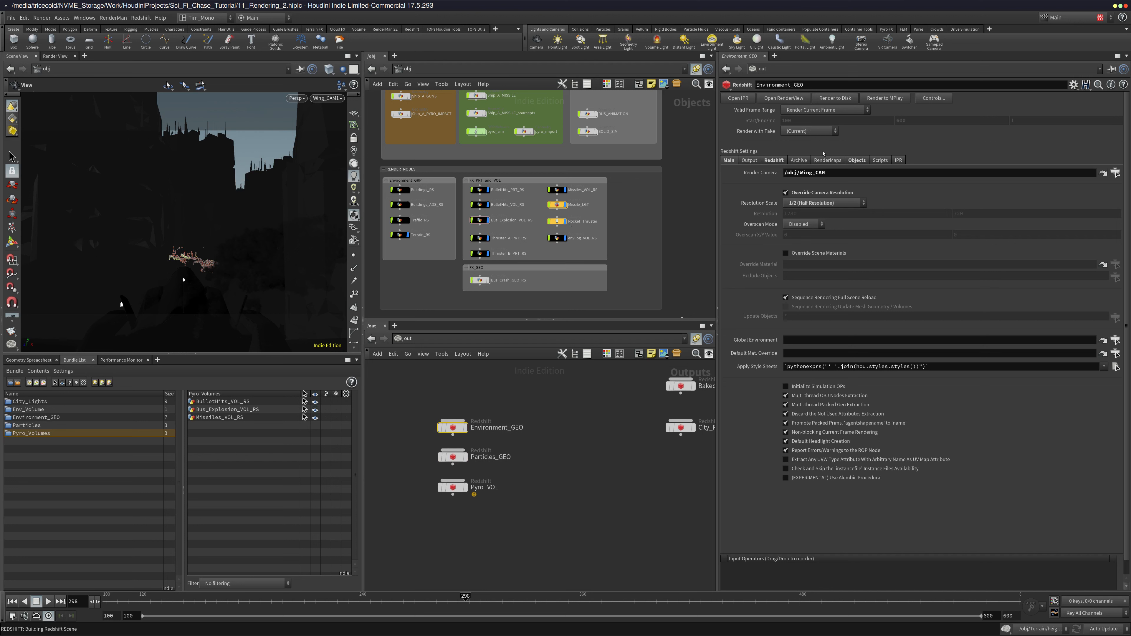
left_click(810, 131)
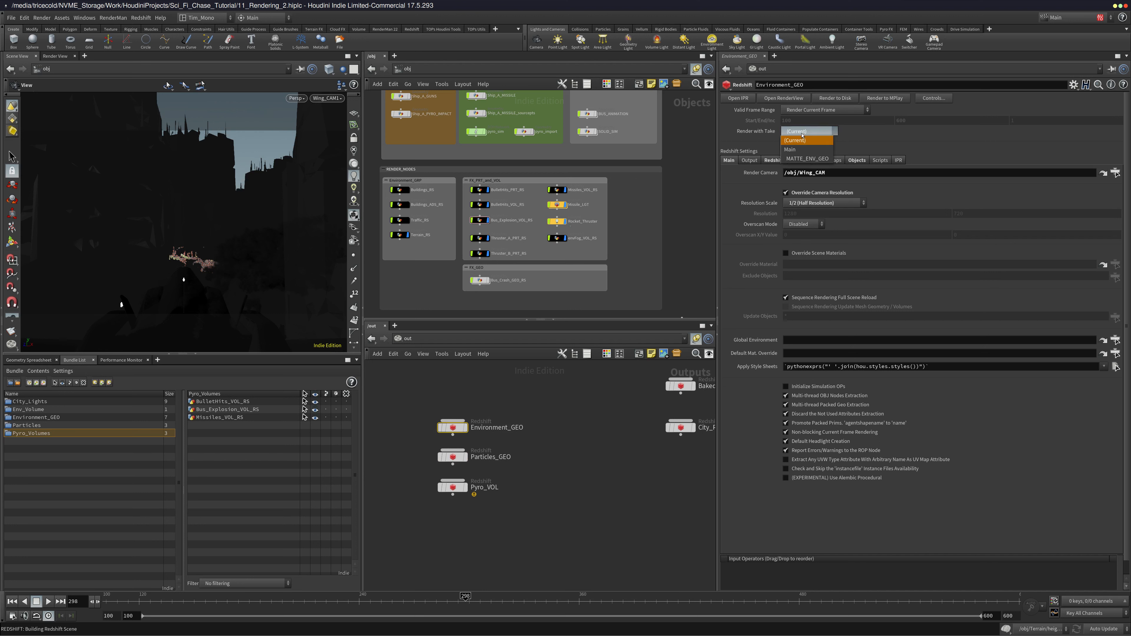
left_click(736, 173)
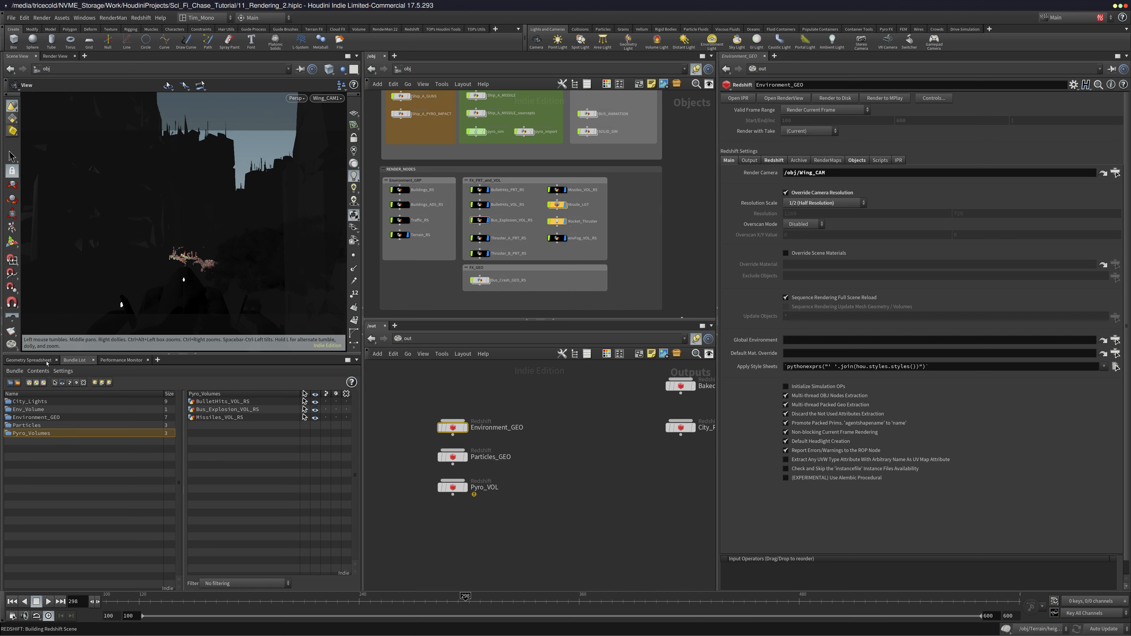
Replace the Performance Monitor pane with the Take List
left_click(121, 360)
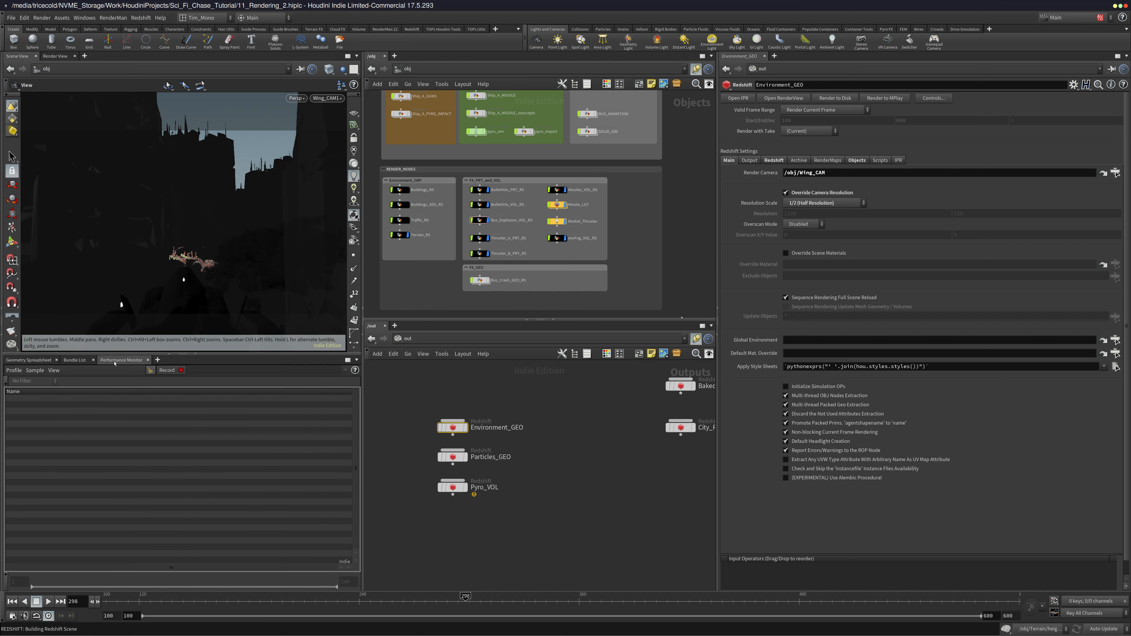
right_click(121, 360)
left_click(163, 312)
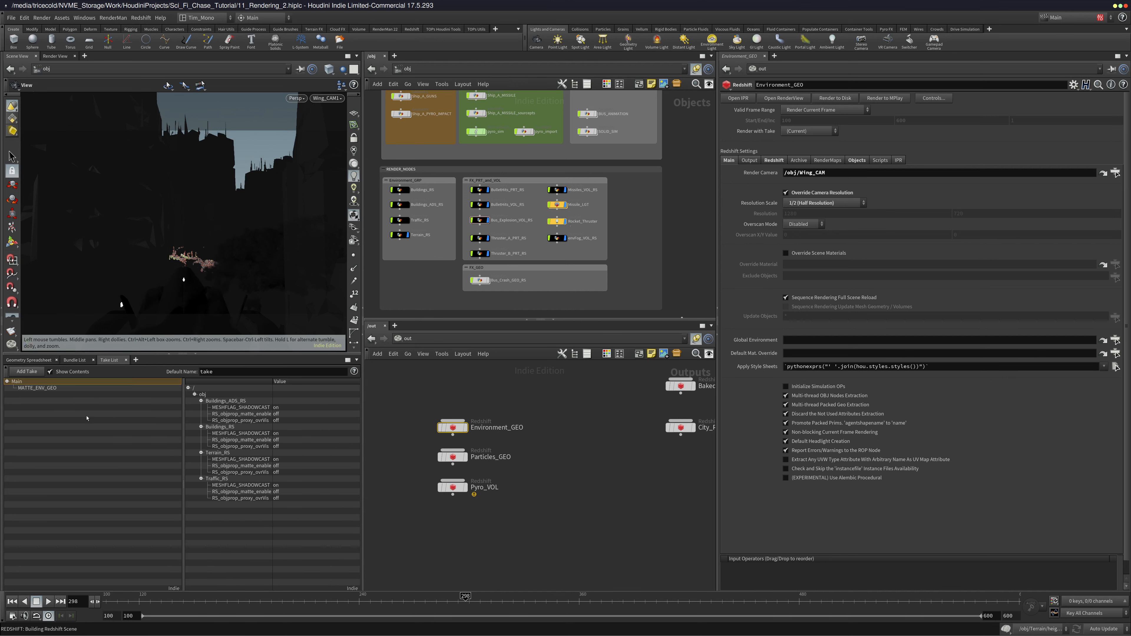
Add a new take under Main and rename it MATTE_VOL
left_click(27, 372)
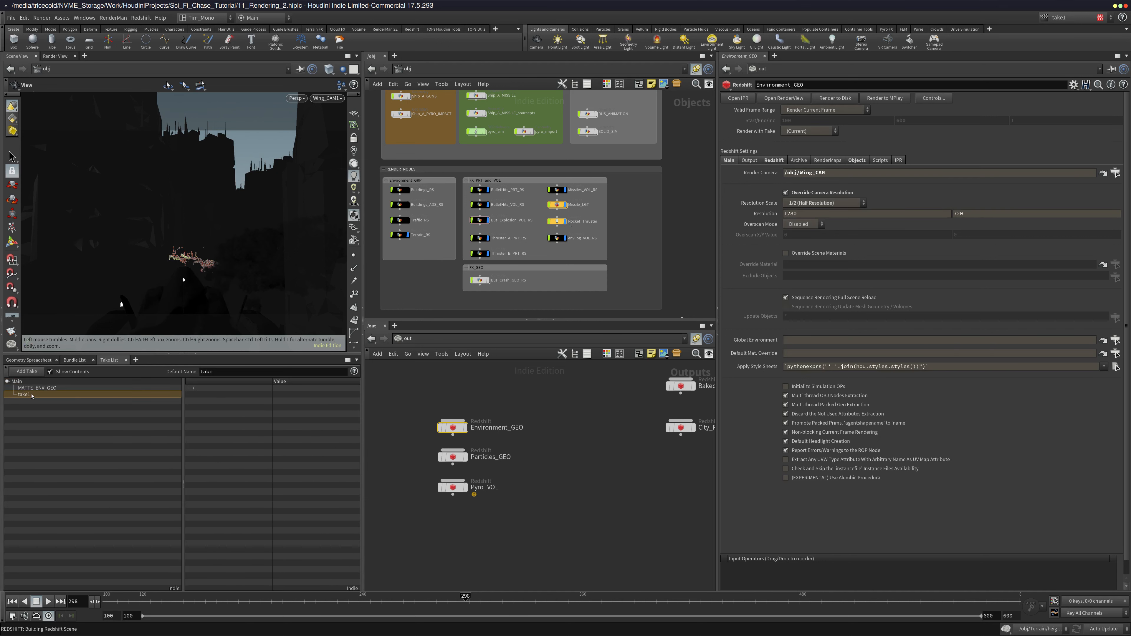
double_click(24, 395)
type("Vo")
type("MATTE_VOL")
key("Return")
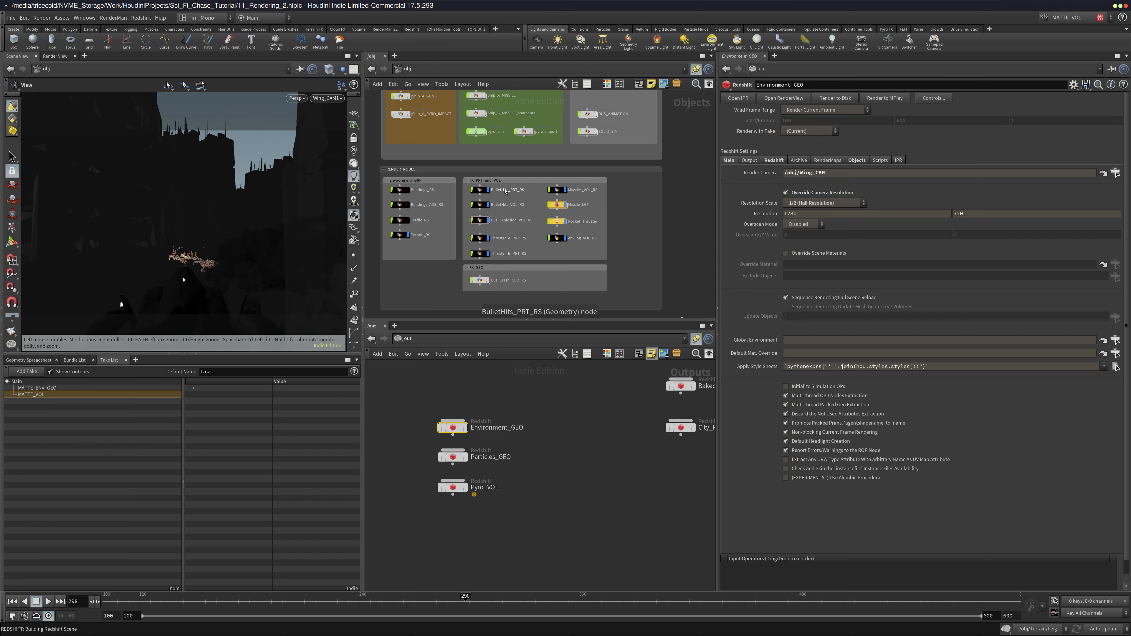
Turn on Redshift's Matte Enable for the BulletHits PRT and VOL, Bus_Explosion_VOL, Thruster A and B PRT and Missiles_VOL nodes in MATTE_VOL
scroll(535, 221, "up", 4)
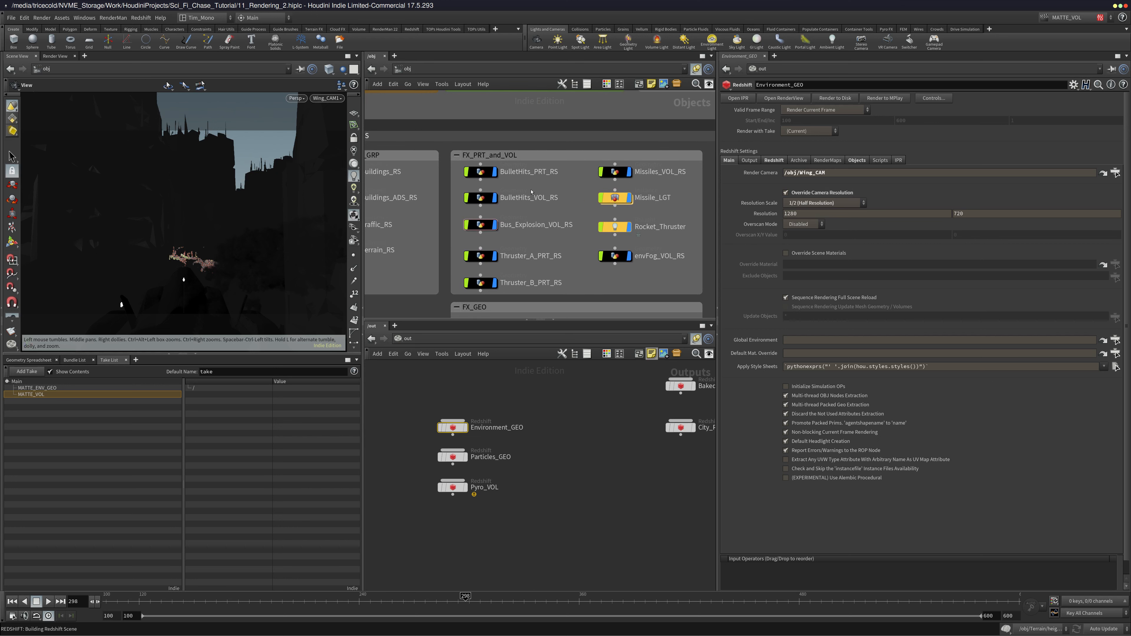
left_click(528, 198)
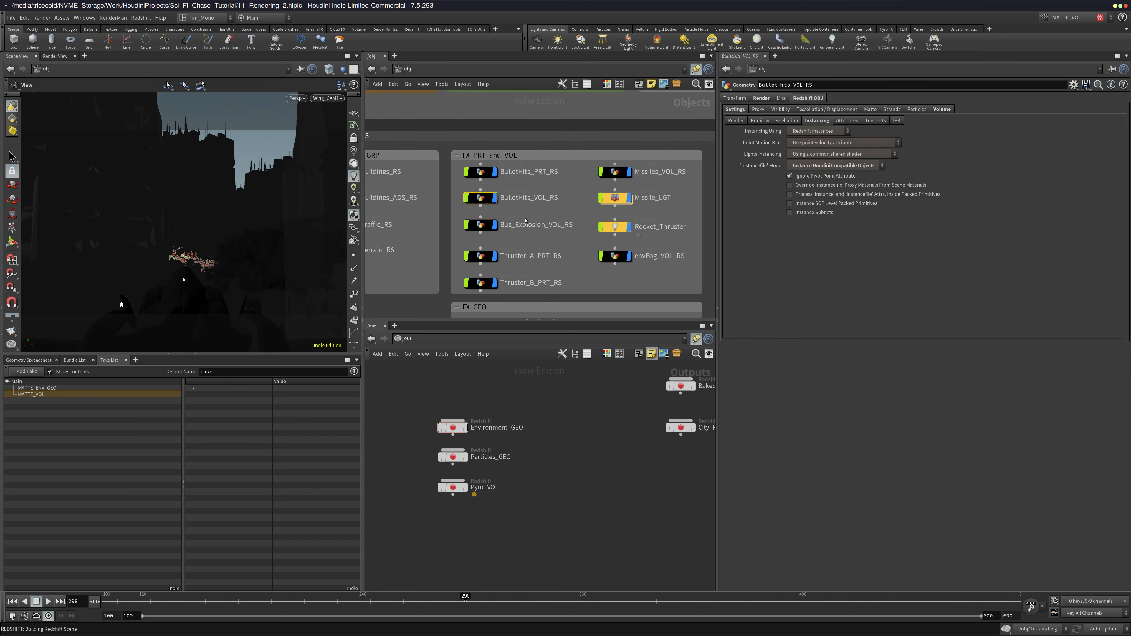
left_click(512, 223, "shift")
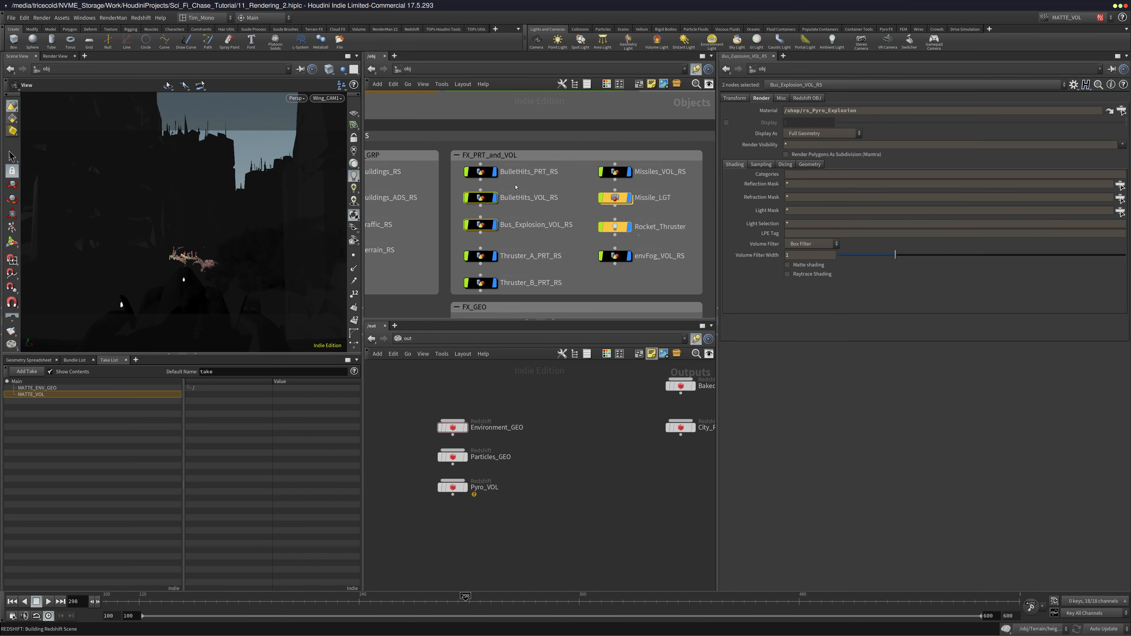
left_click(513, 172, "shift")
left_click_drag(528, 243, 452, 295, "shift")
left_click_drag(664, 181, 604, 174, "shift")
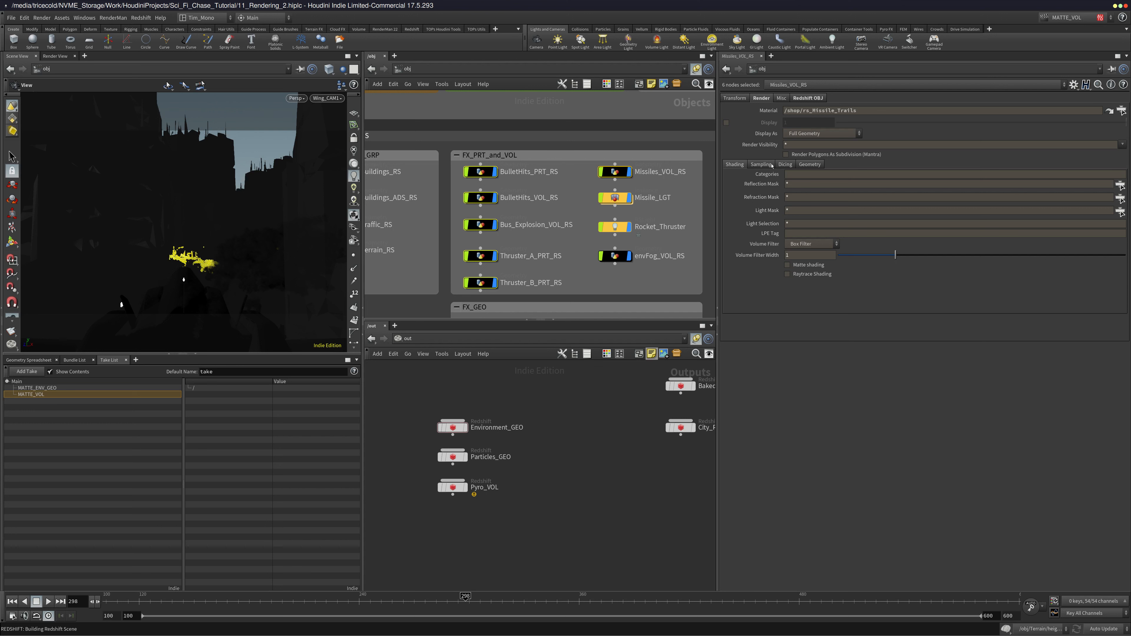
left_click(808, 98)
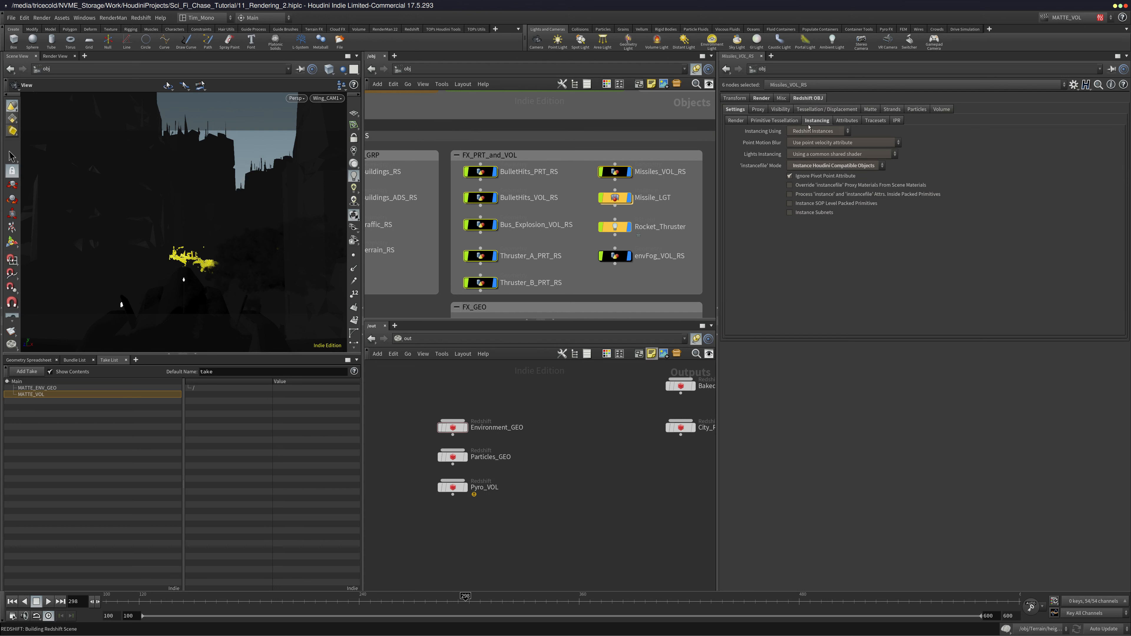
left_click(737, 120)
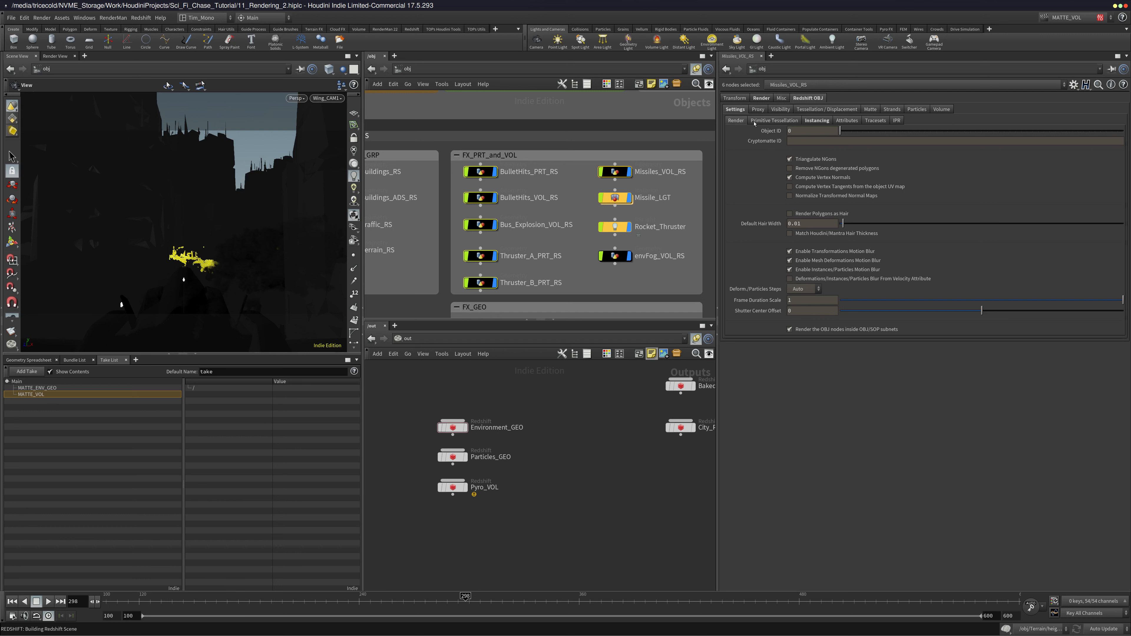
left_click(871, 109)
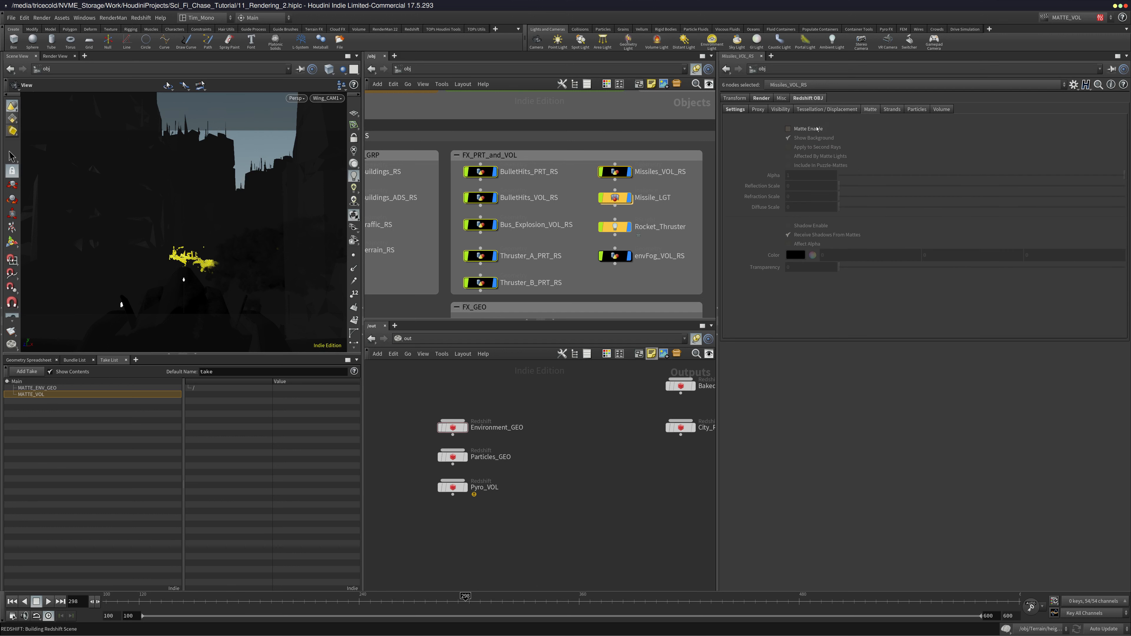
left_click(797, 129)
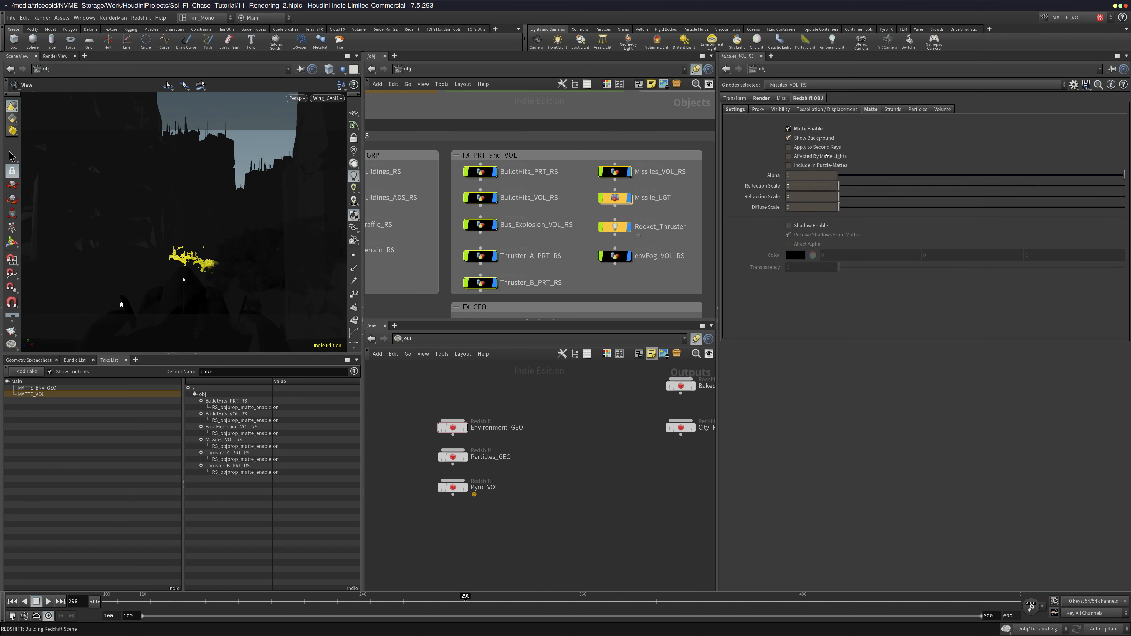
Enable the Redshift proxy option Override Visibility & Matte on the six selected FX nodes, and clear the selection
left_click(758, 110)
left_click(783, 110)
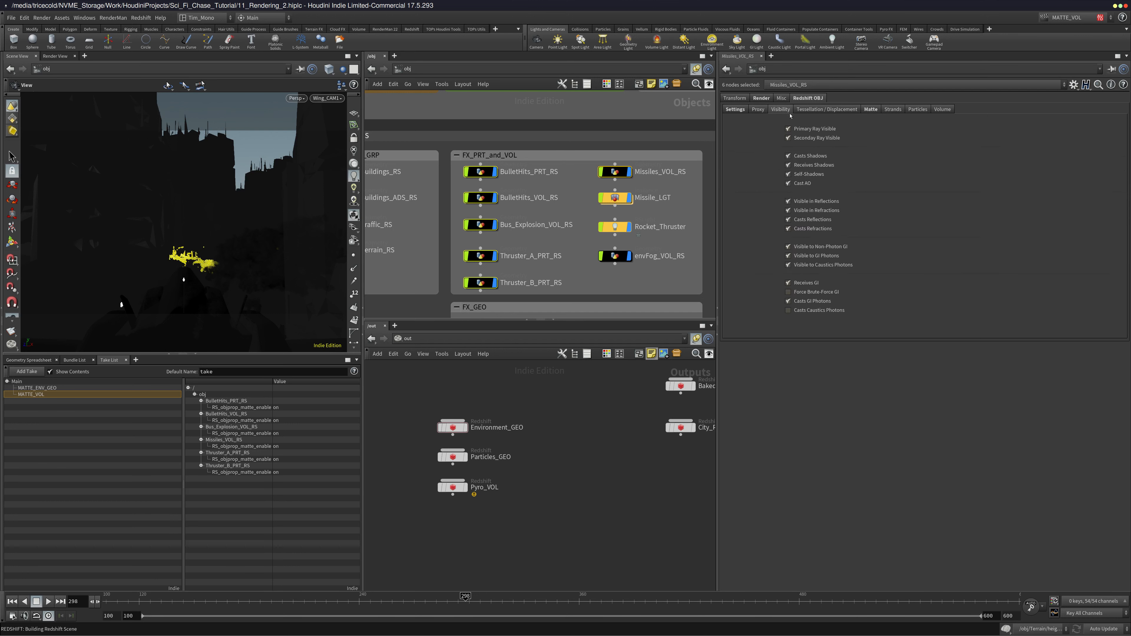
left_click(763, 111)
left_click(738, 111)
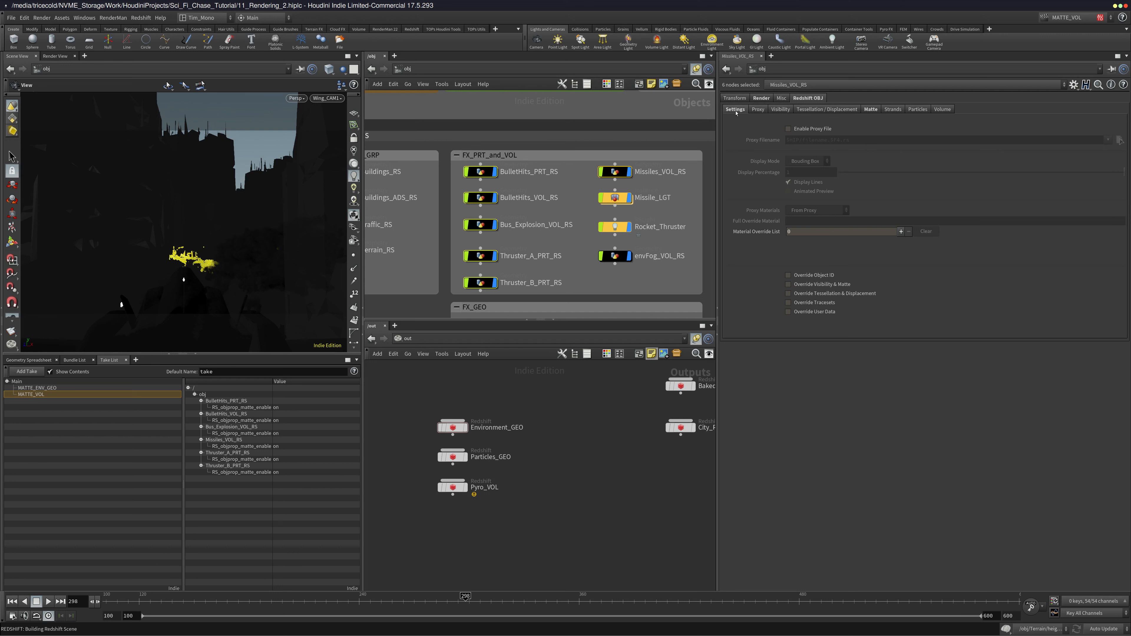
left_click(758, 110)
left_click(837, 286)
left_click(872, 109)
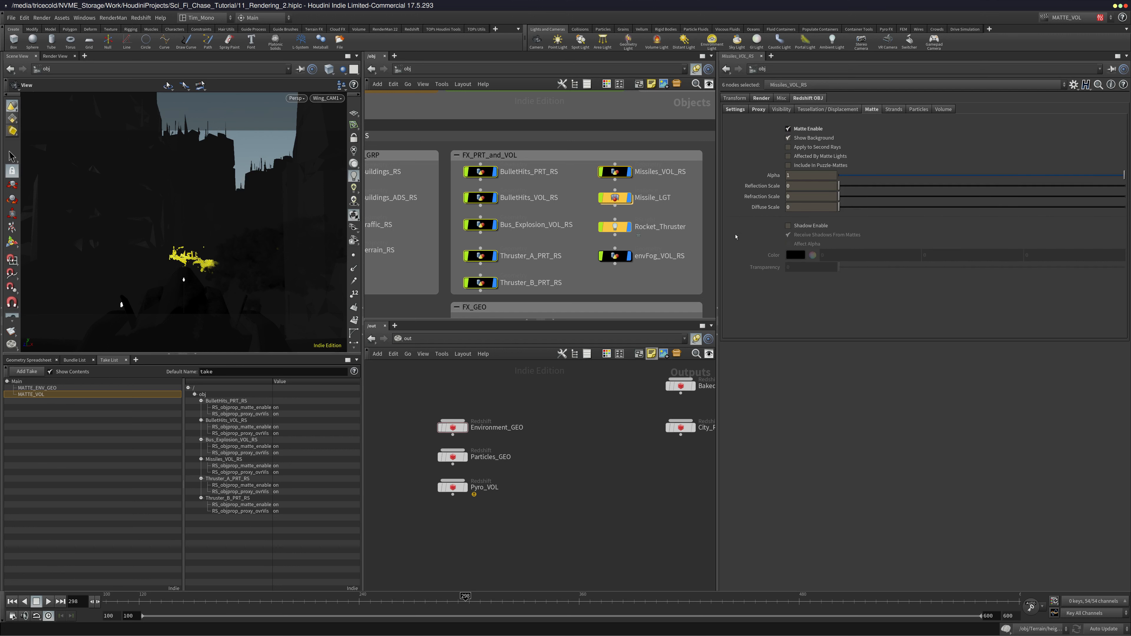
left_click(630, 452)
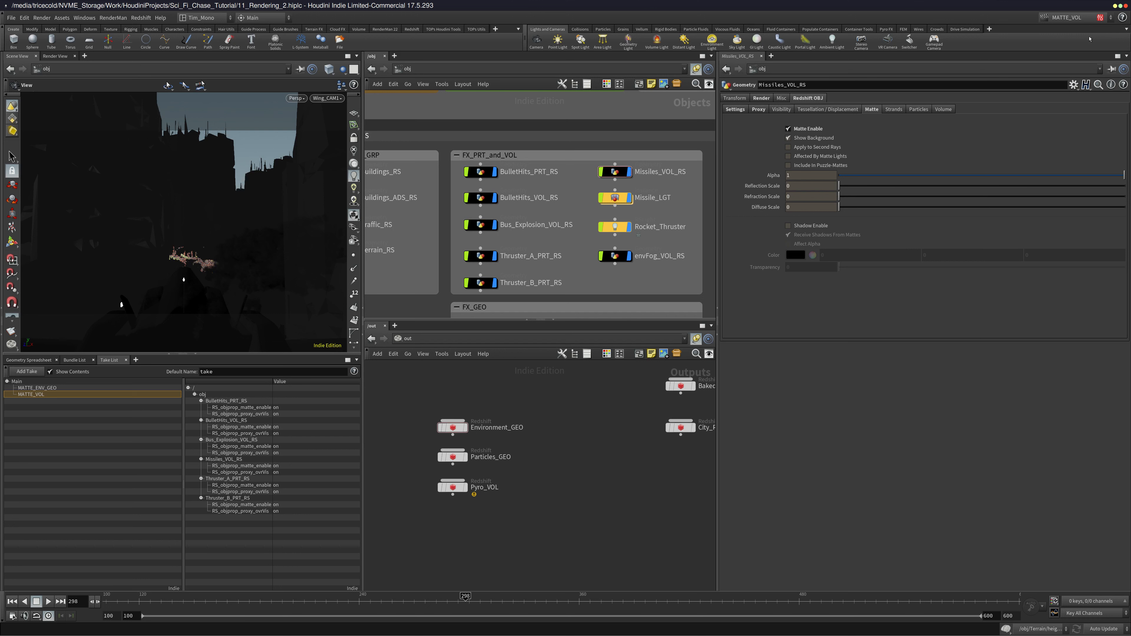
Switch back to the Main take and set Environment_GEO's Render with Take to MATTE_VOL
left_click(1068, 16)
left_click(1064, 25)
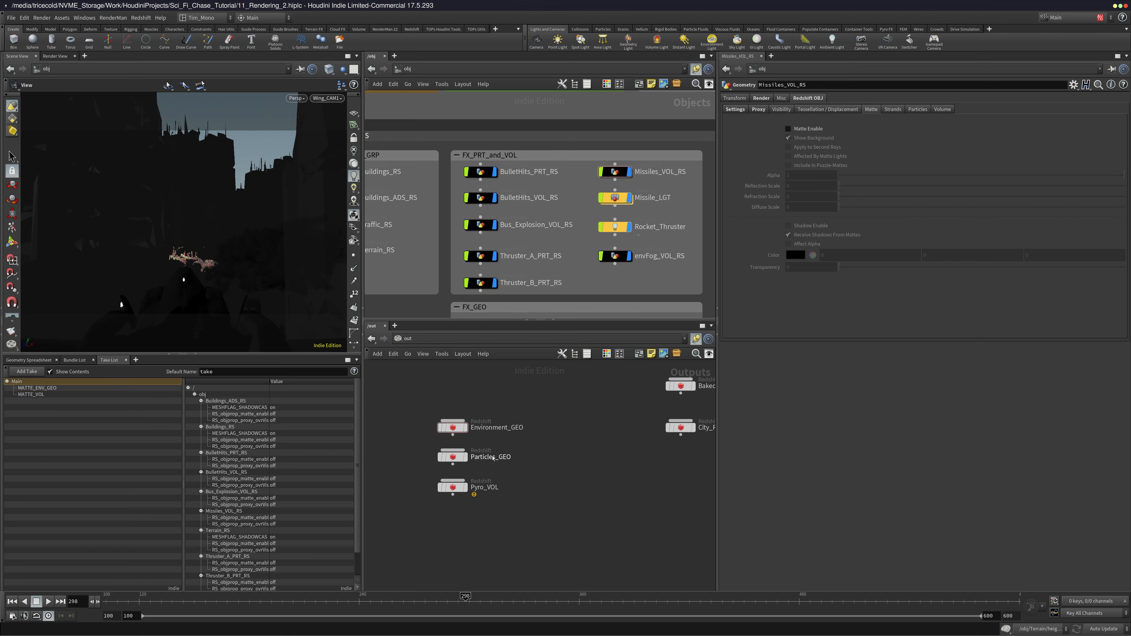
left_click(452, 427)
left_click(823, 131)
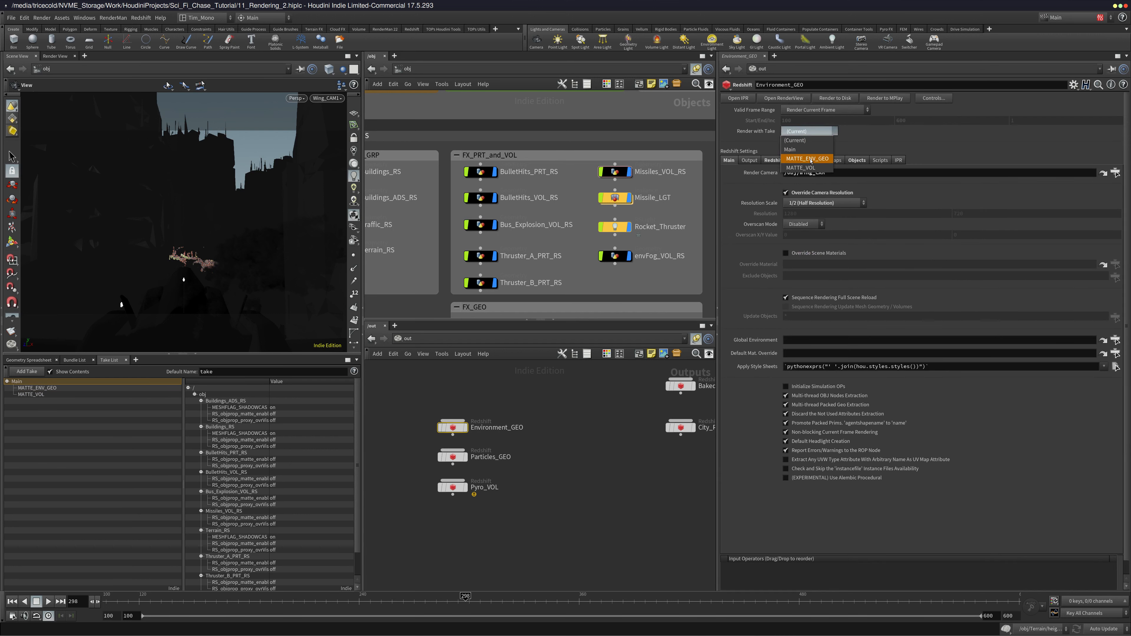
left_click(812, 169)
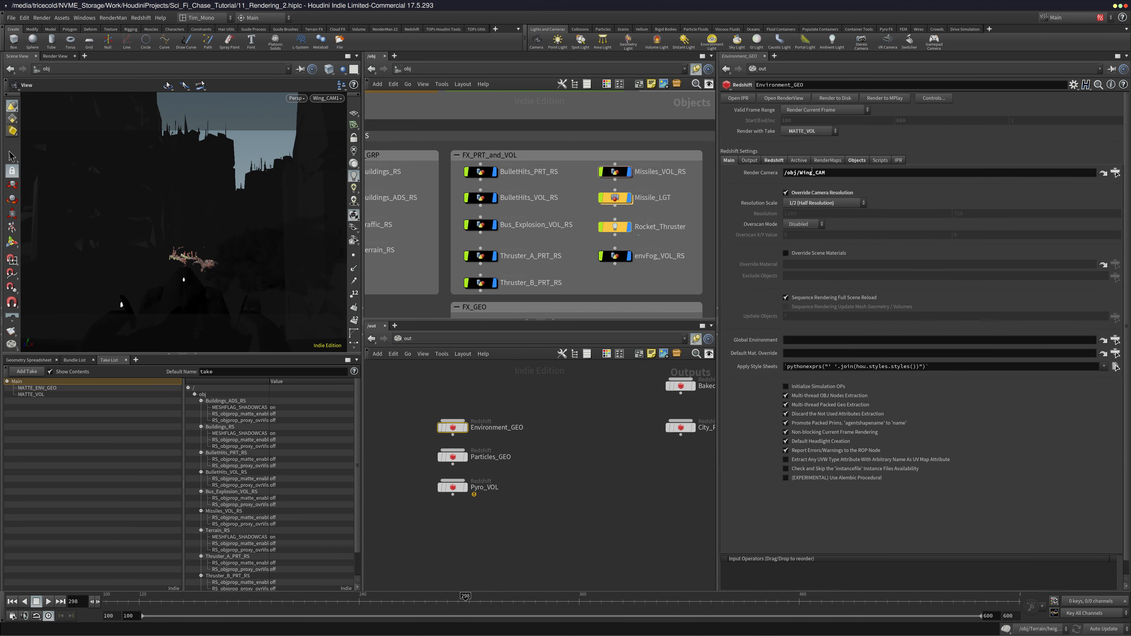
left_click(856, 160)
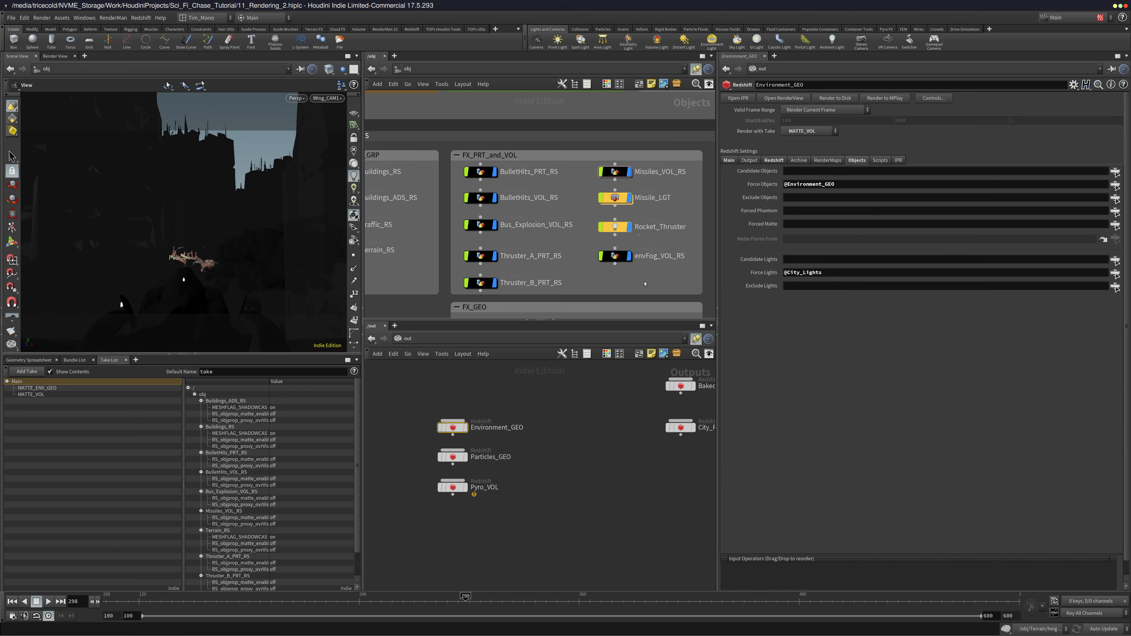
left_click(453, 487)
double_click(819, 184)
key("ctrl+c")
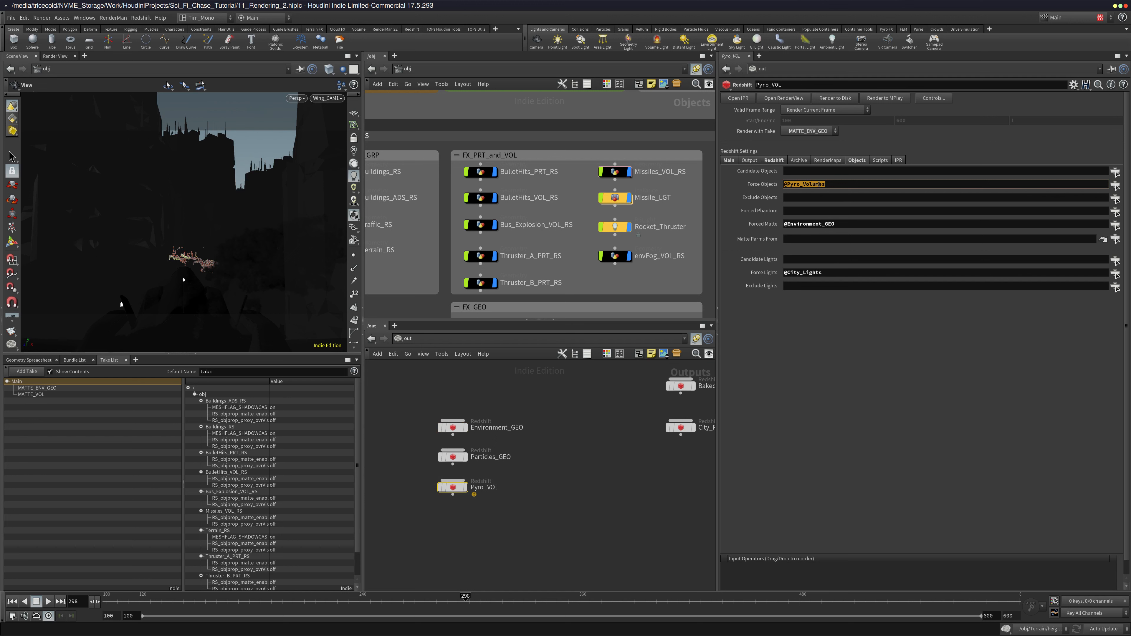
left_click(453, 428)
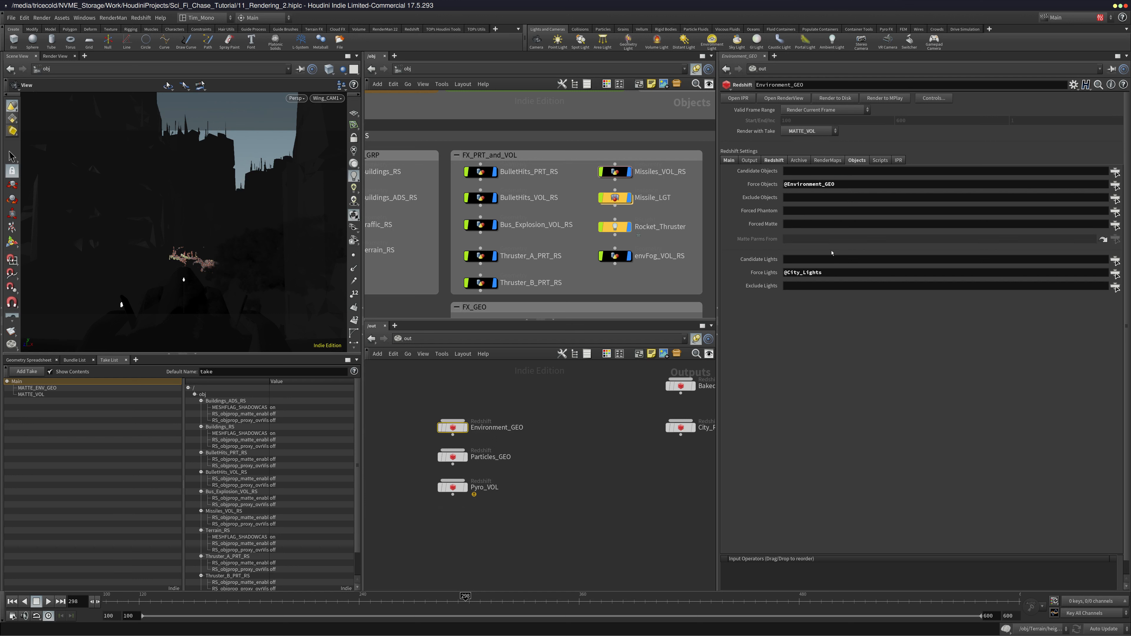
key("ctrl+v")
key("ctrl+z")
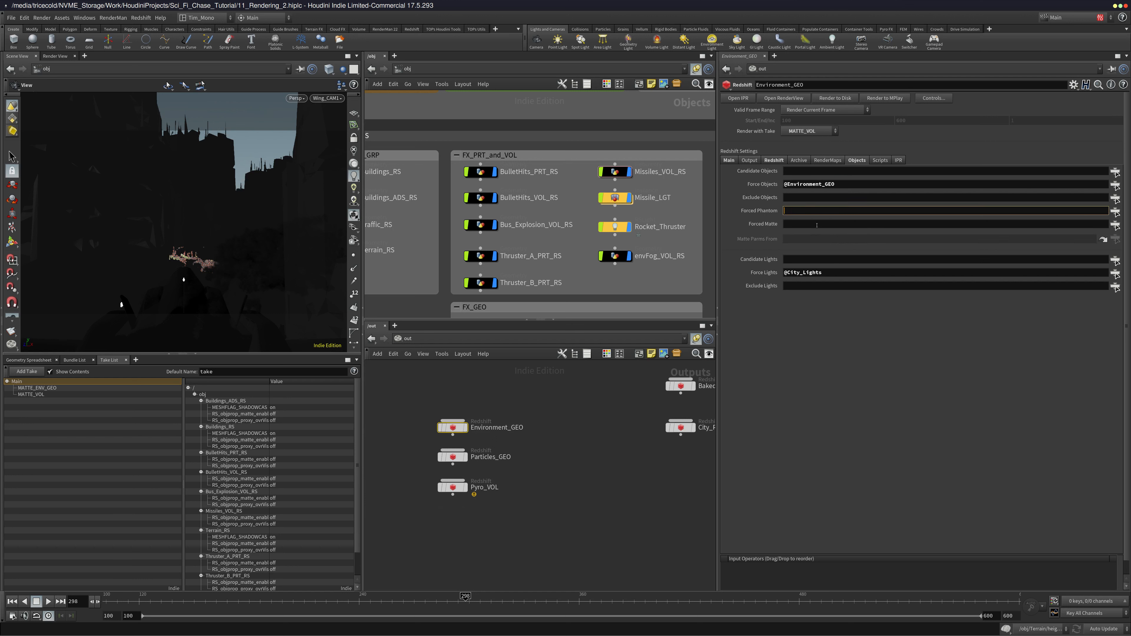
left_click(817, 225)
key("ctrl+v")
left_click(601, 425)
middle_click_drag(601, 424, 617, 413)
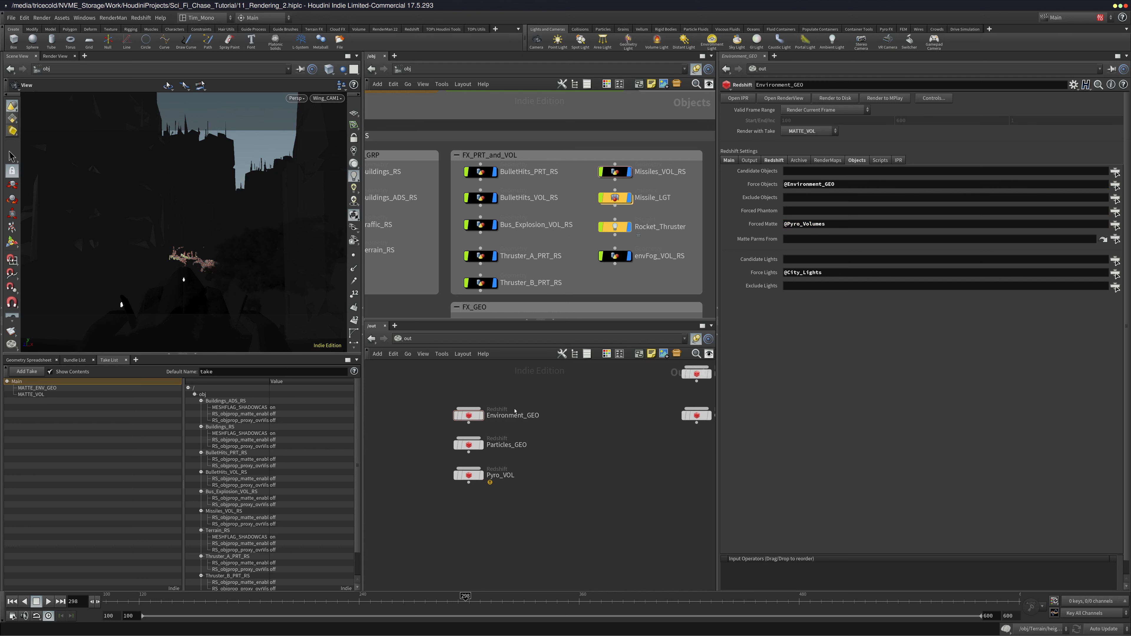
left_click_drag(513, 395, 433, 432)
left_click_drag(510, 461, 423, 502)
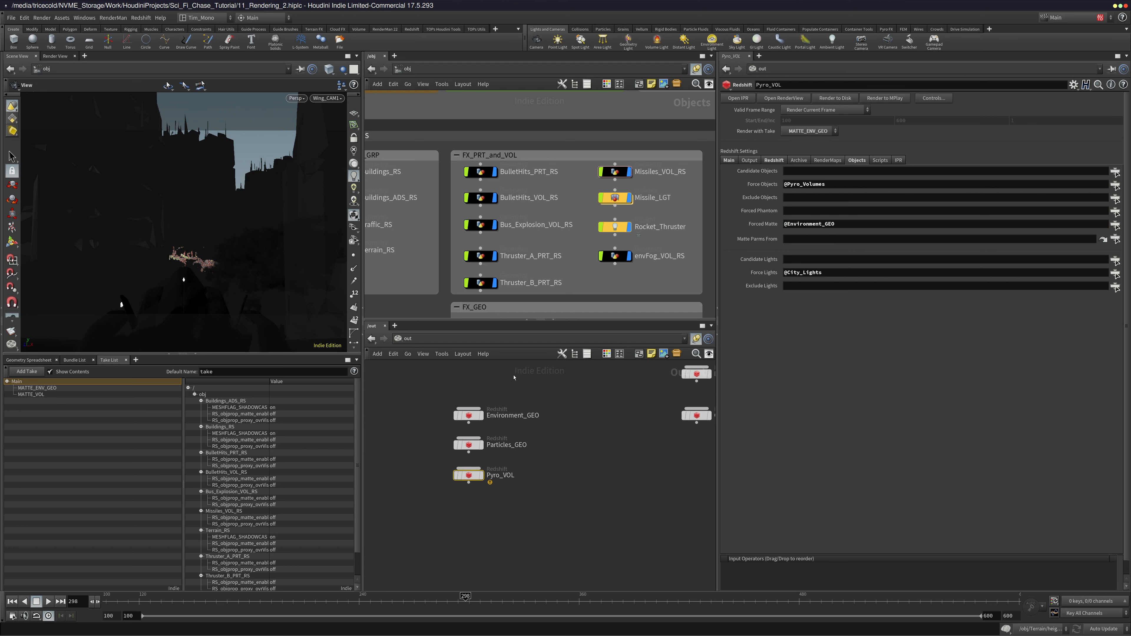
left_click_drag(514, 377, 434, 425)
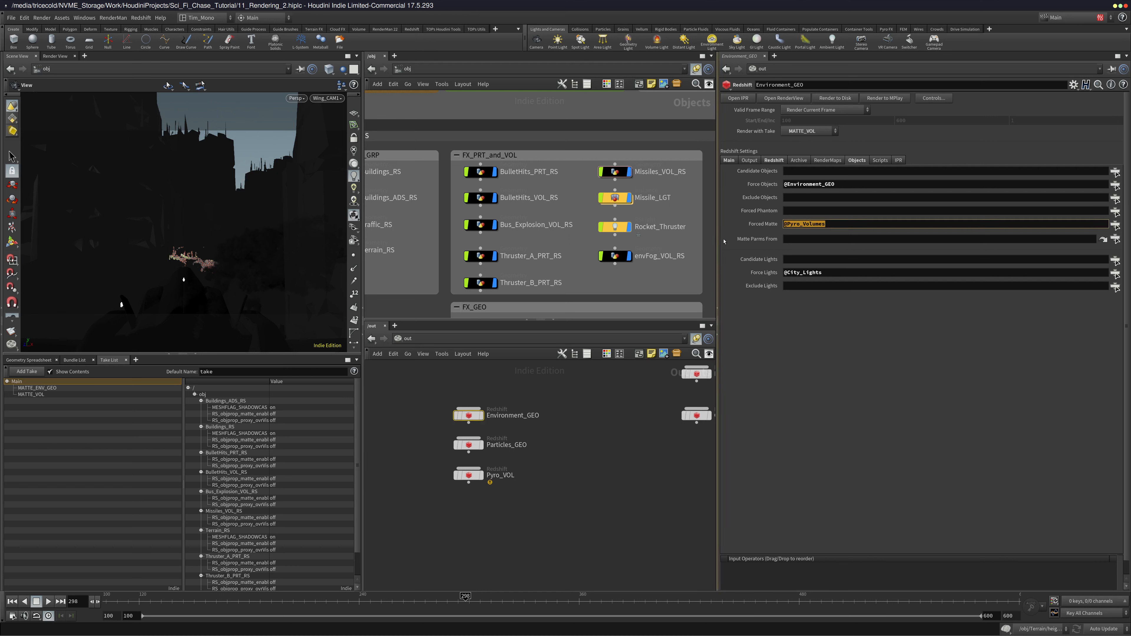
key("BackSpace")
left_click(796, 212)
key("ctrl+v")
key("Return")
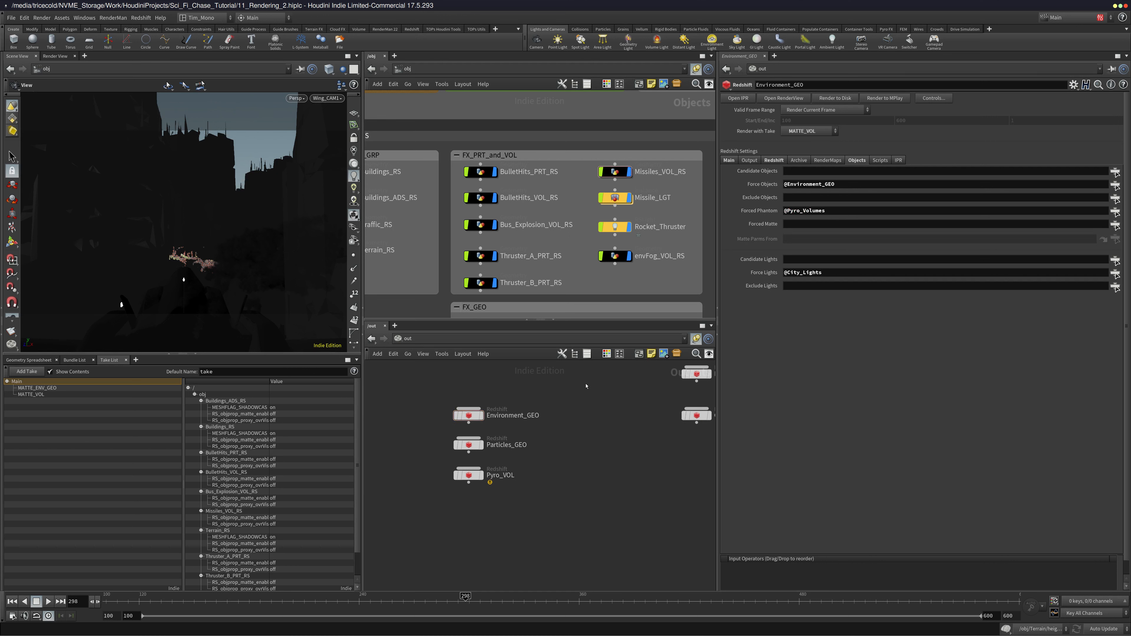
Test-render Environment_GEO to MPlay with the MATTE_VOL take and enlarge the render viewer
left_click(883, 99)
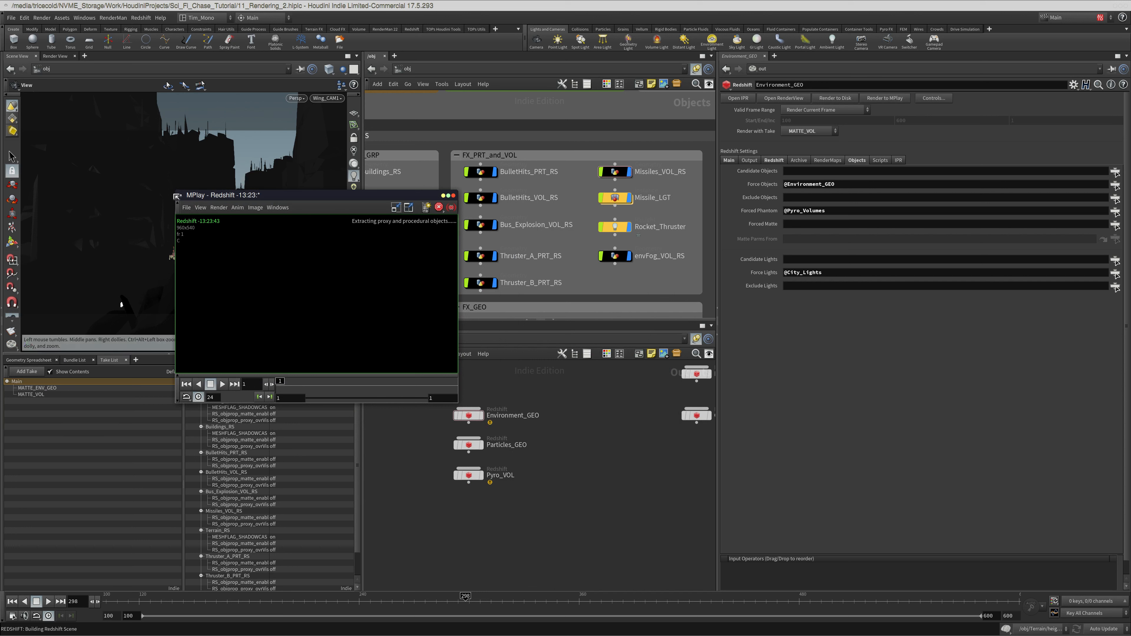
left_click_drag(177, 191, 152, 164)
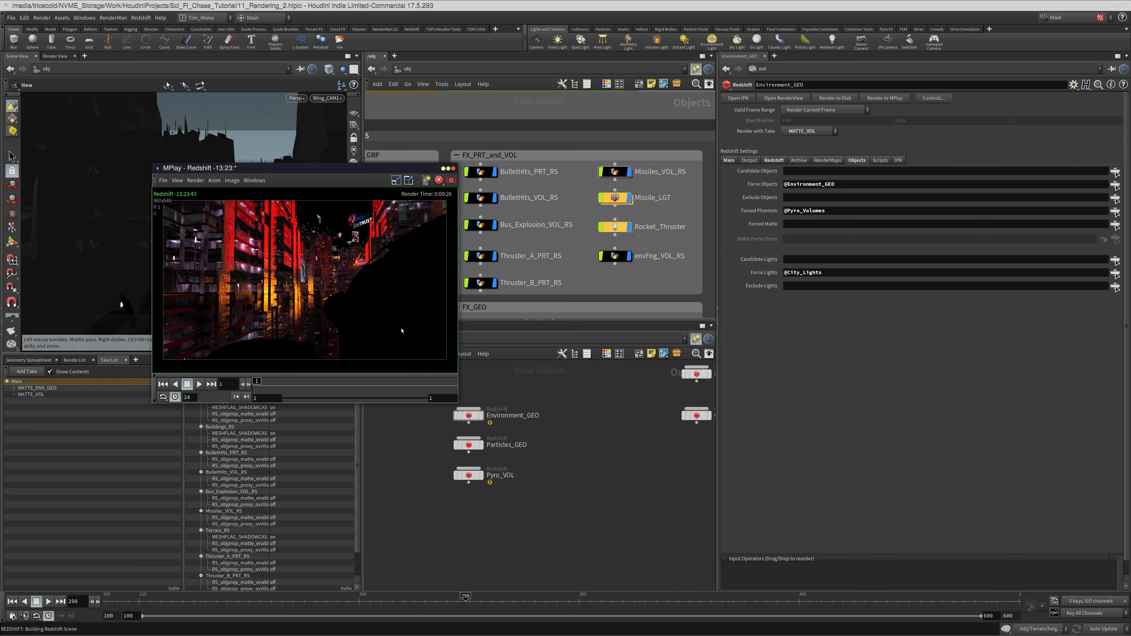
Leave the render viewer and examine ShipA's Redshift object settings, including Visibility and Matte, under the Main take
left_click(564, 396)
middle_click_drag(564, 396, 565, 407)
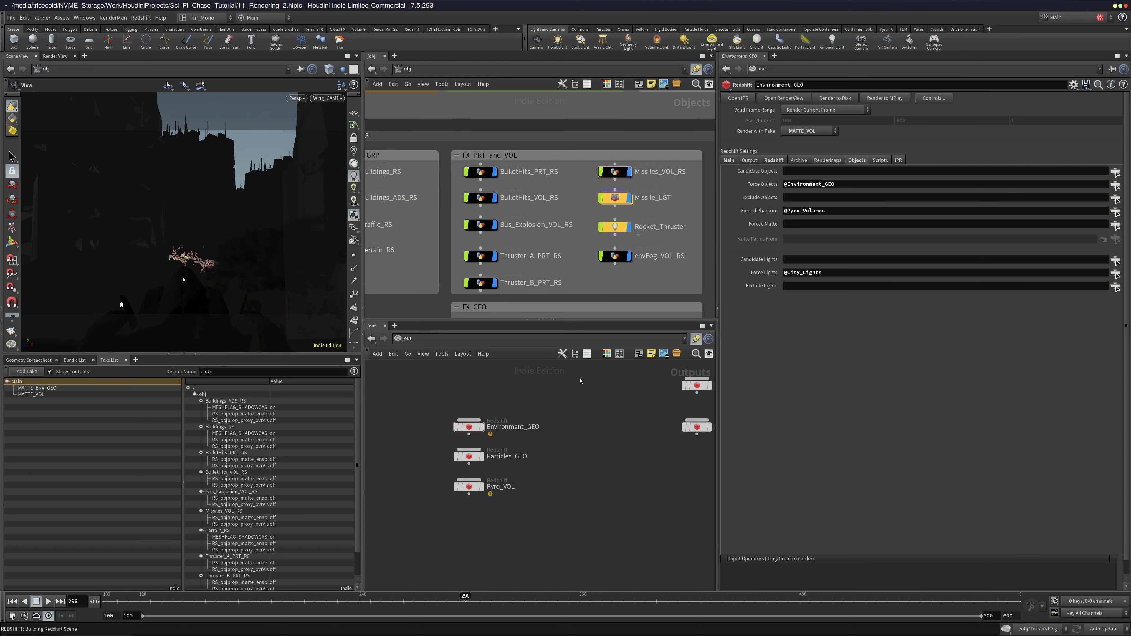
middle_click_drag(563, 196, 570, 232)
scroll(571, 235, "down", 5)
middle_click_drag(521, 159, 519, 239)
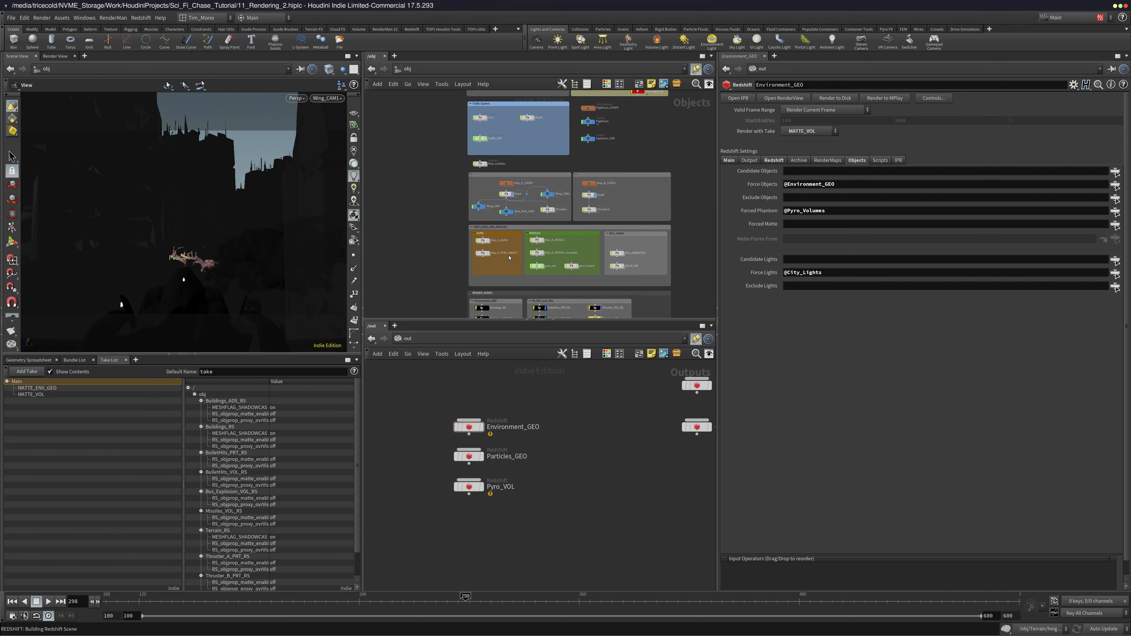
scroll(519, 240, "up", 4)
left_click(505, 135)
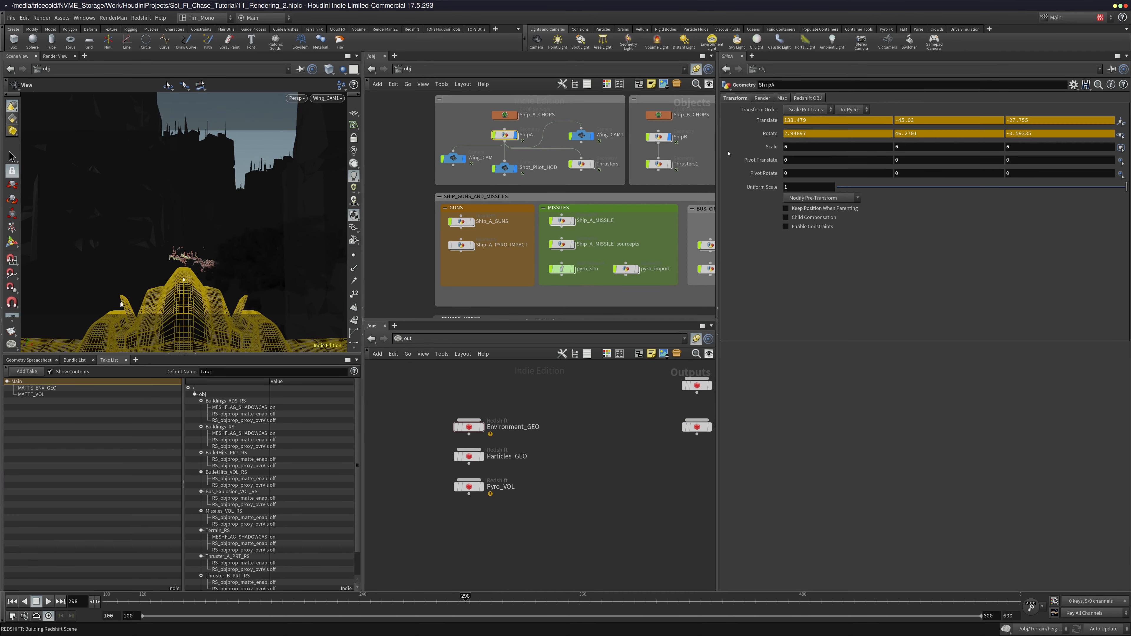
left_click(762, 98)
left_click(800, 98)
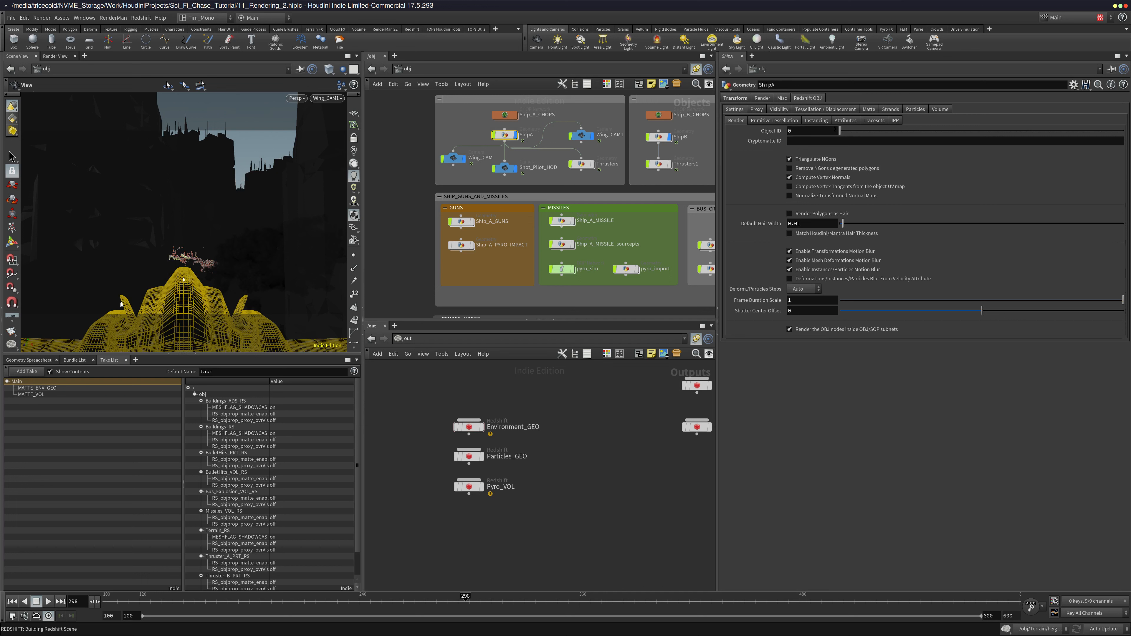
left_click(869, 110)
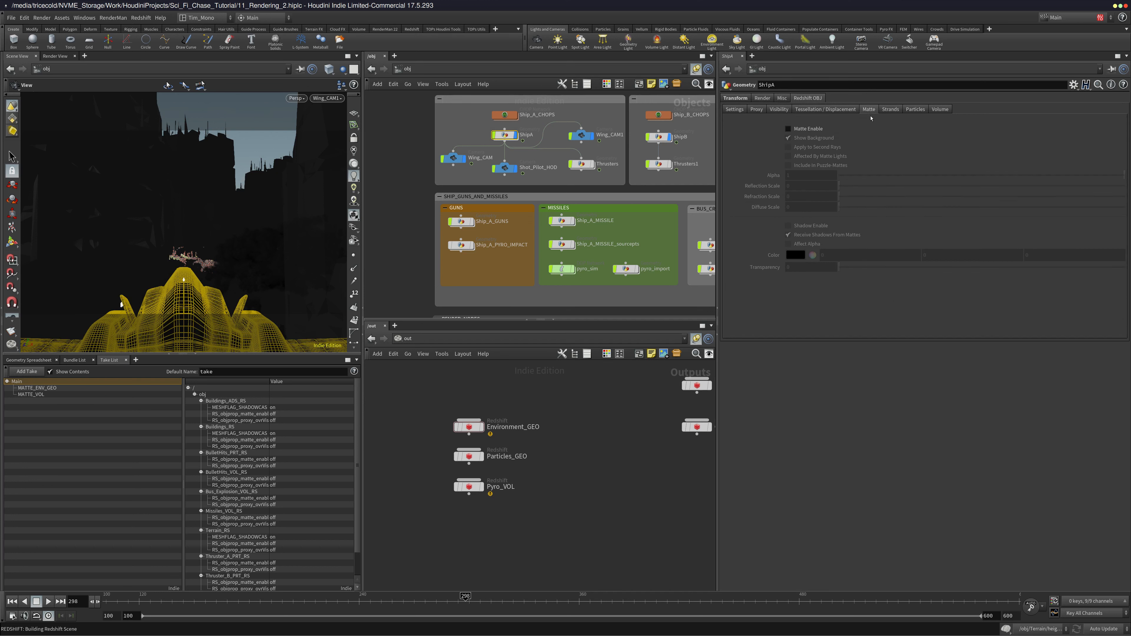
left_click(740, 110)
left_click(779, 109)
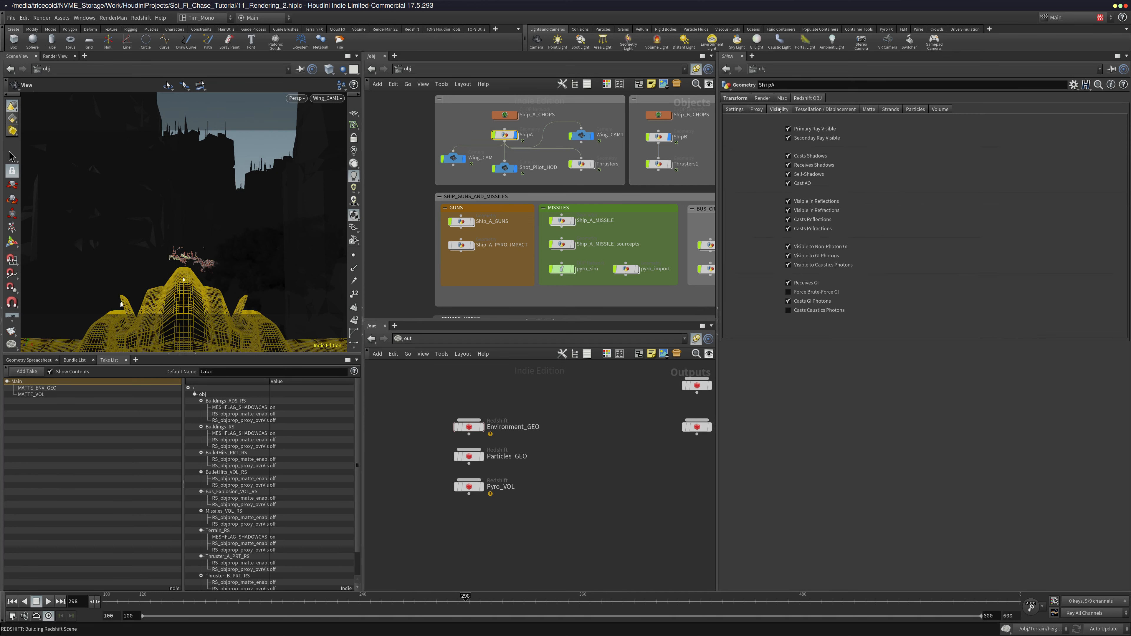
left_click(805, 110)
left_click(870, 109)
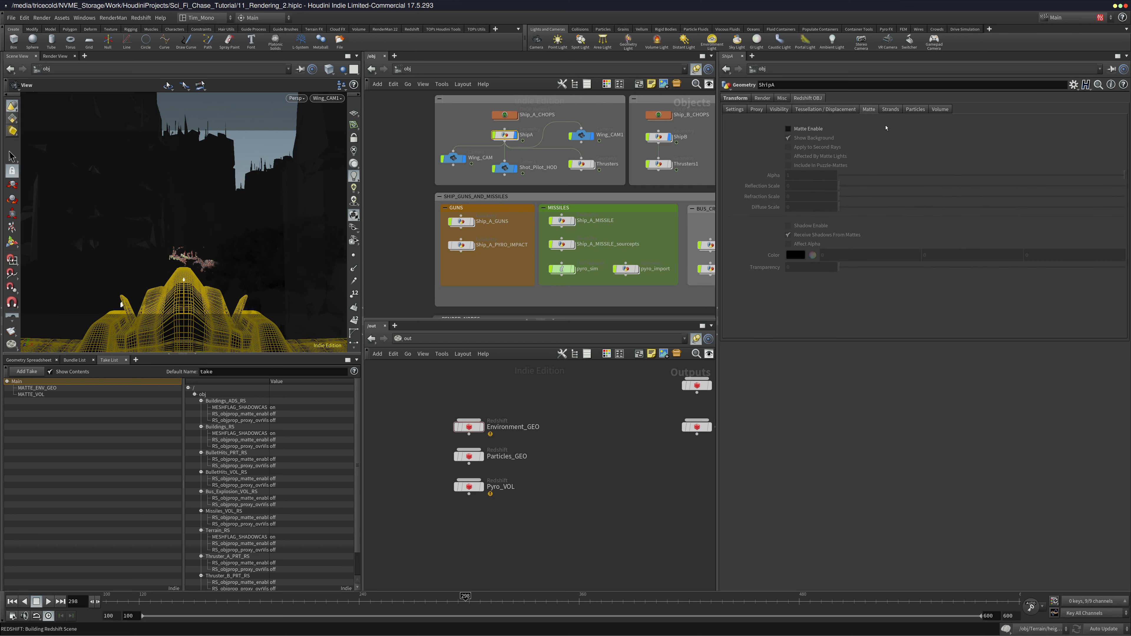
left_click(889, 109)
left_click(869, 109)
Examine ShipA's Redshift object settings under the MATTE_VOL take and return to the Main take
left_click_drag(539, 398, 495, 415)
left_click_drag(426, 395, 632, 436)
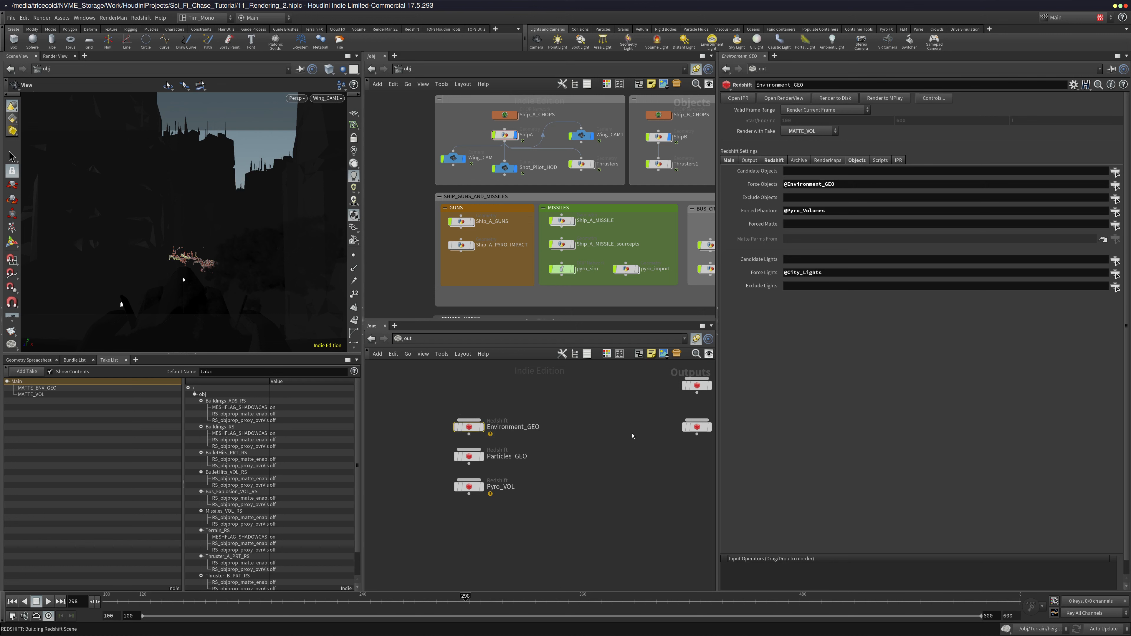
left_click(1069, 17)
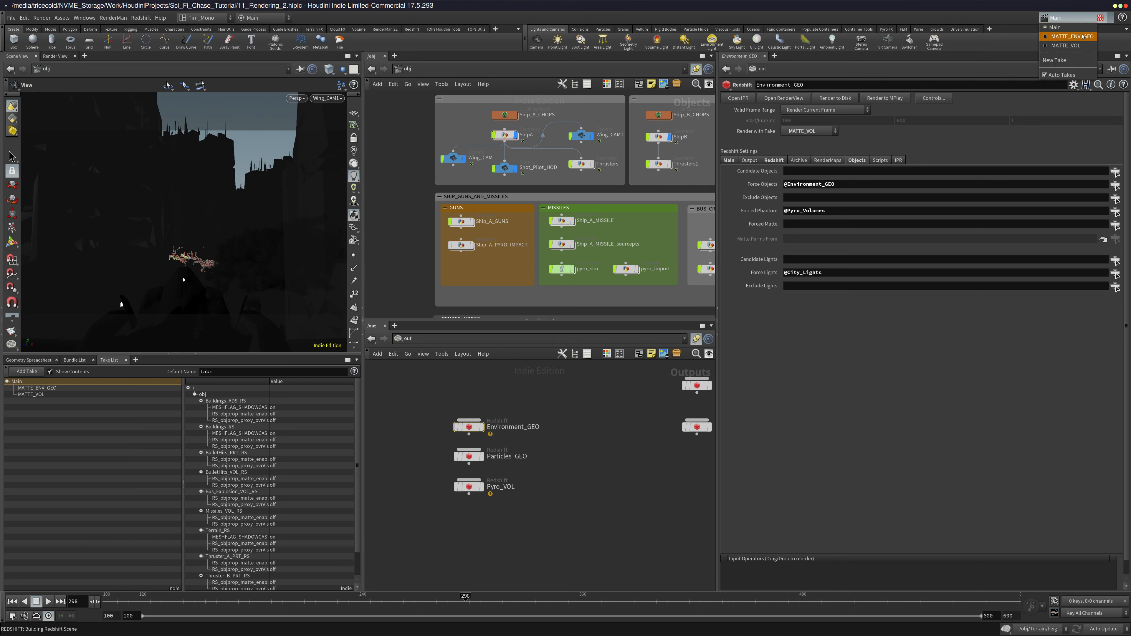
left_click(1069, 47)
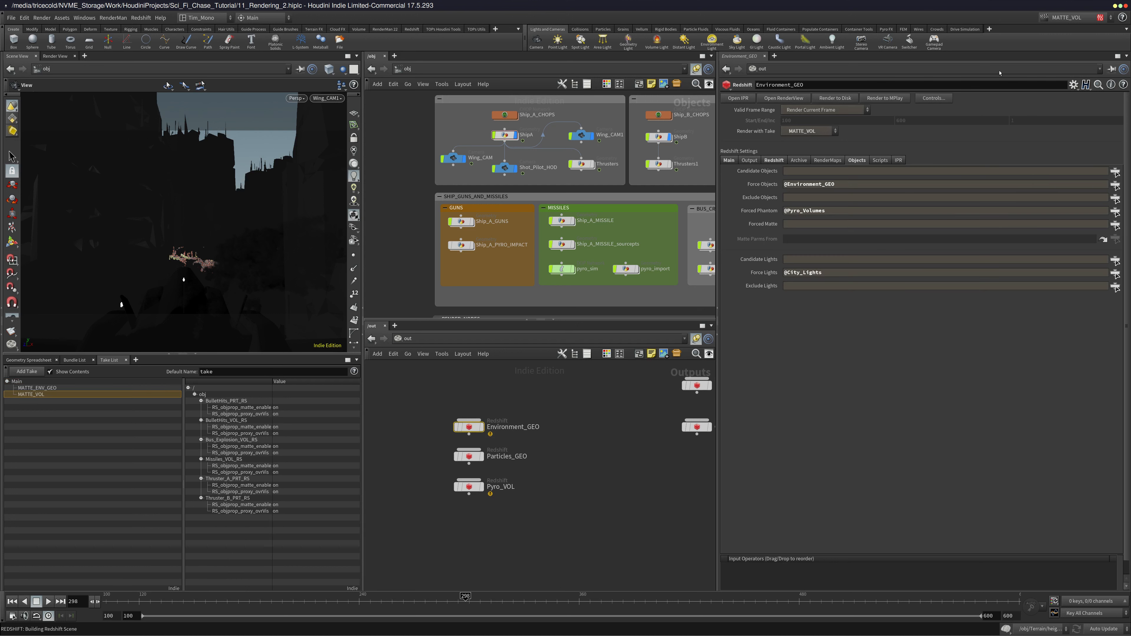
left_click(499, 141)
left_click(756, 109)
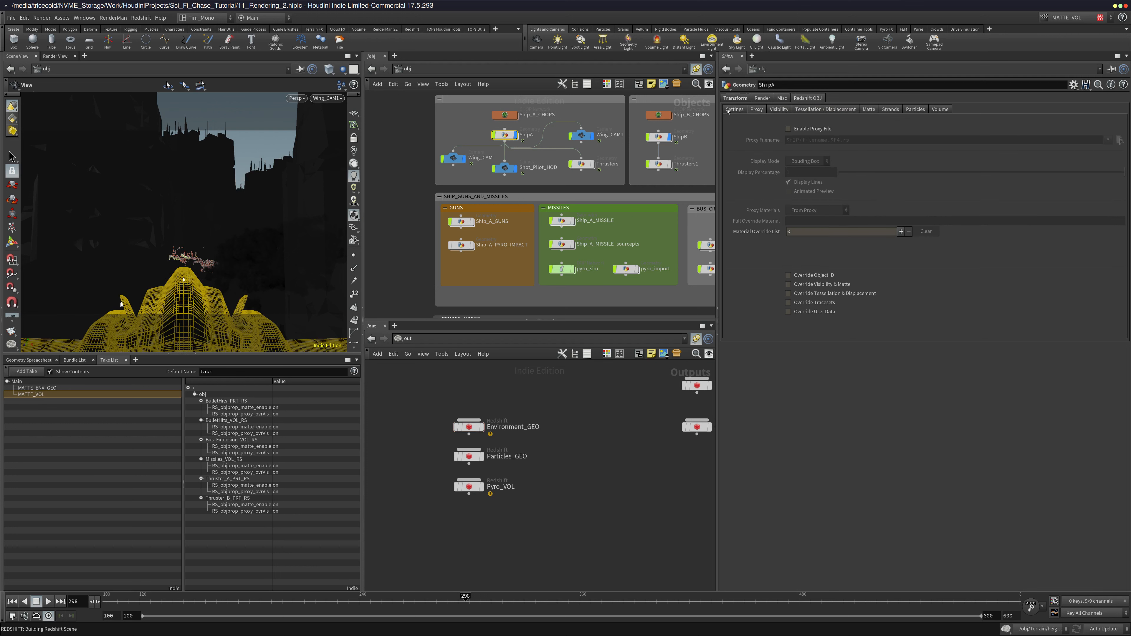
left_click(735, 109)
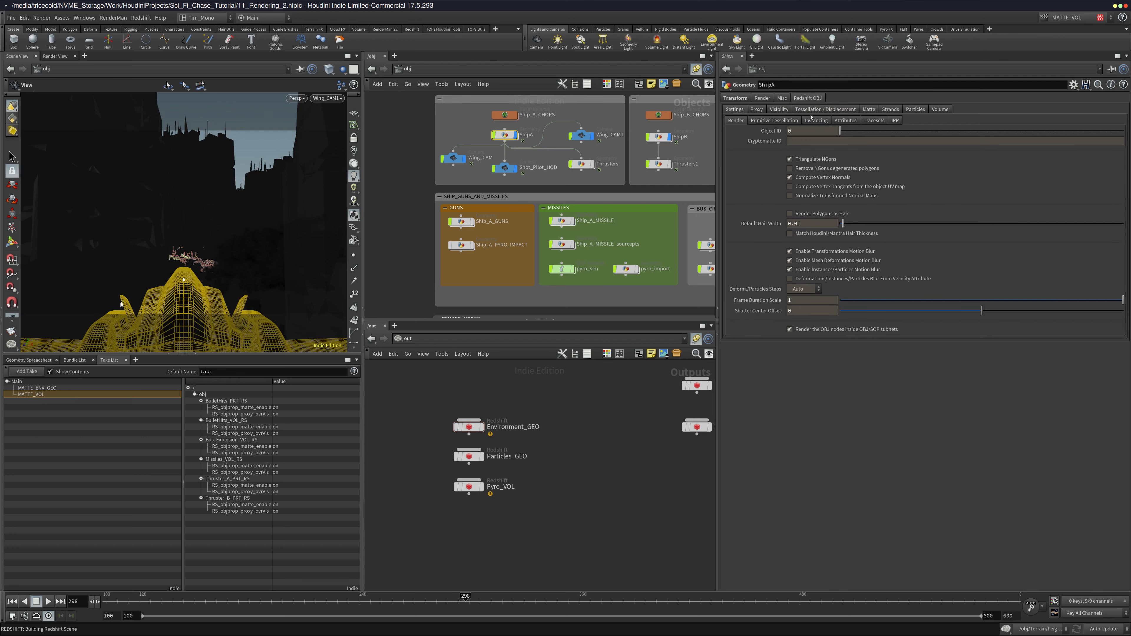
left_click(869, 112)
left_click(893, 111)
left_click(915, 112)
left_click(941, 111)
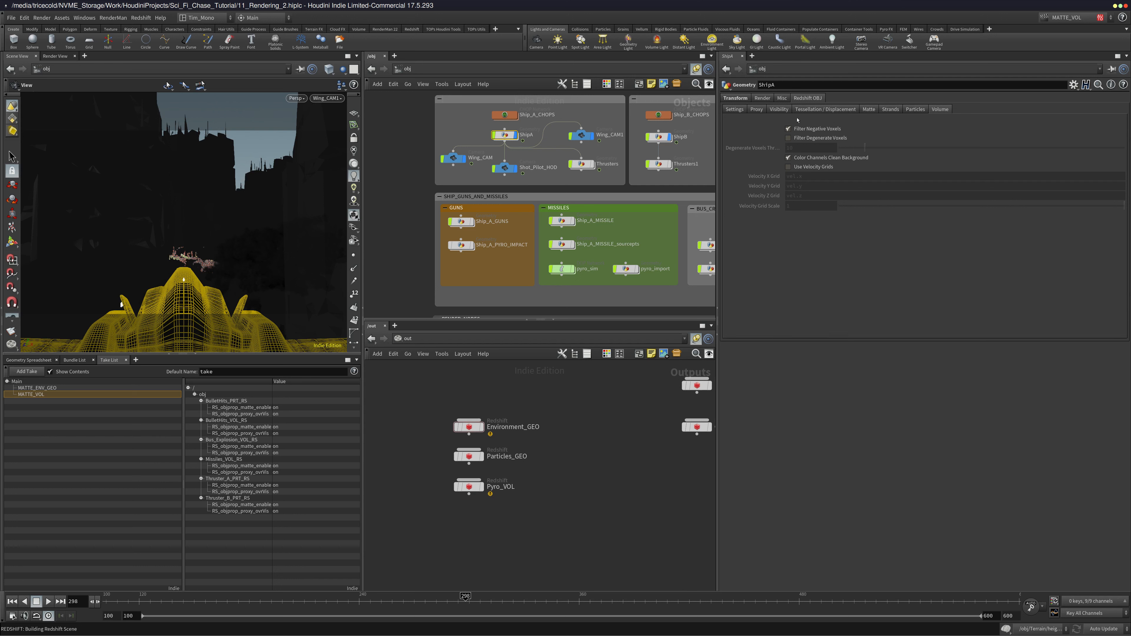
left_click(764, 113)
left_click(781, 111)
left_click(822, 112)
left_click(870, 111)
left_click(891, 111)
left_click(916, 111)
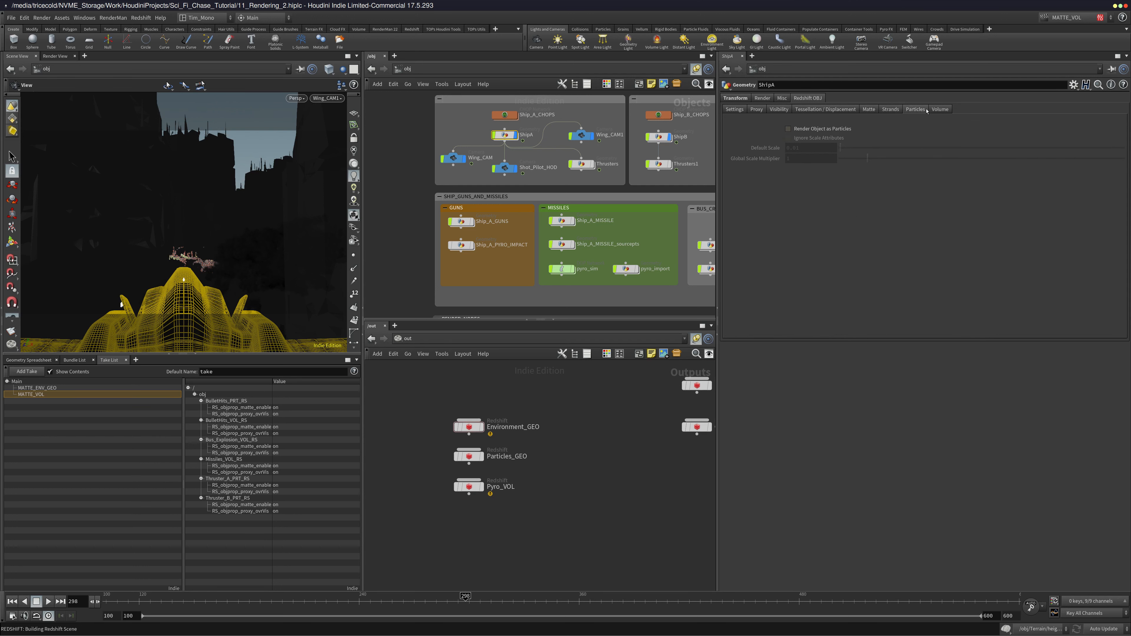
left_click(941, 111)
left_click(735, 109)
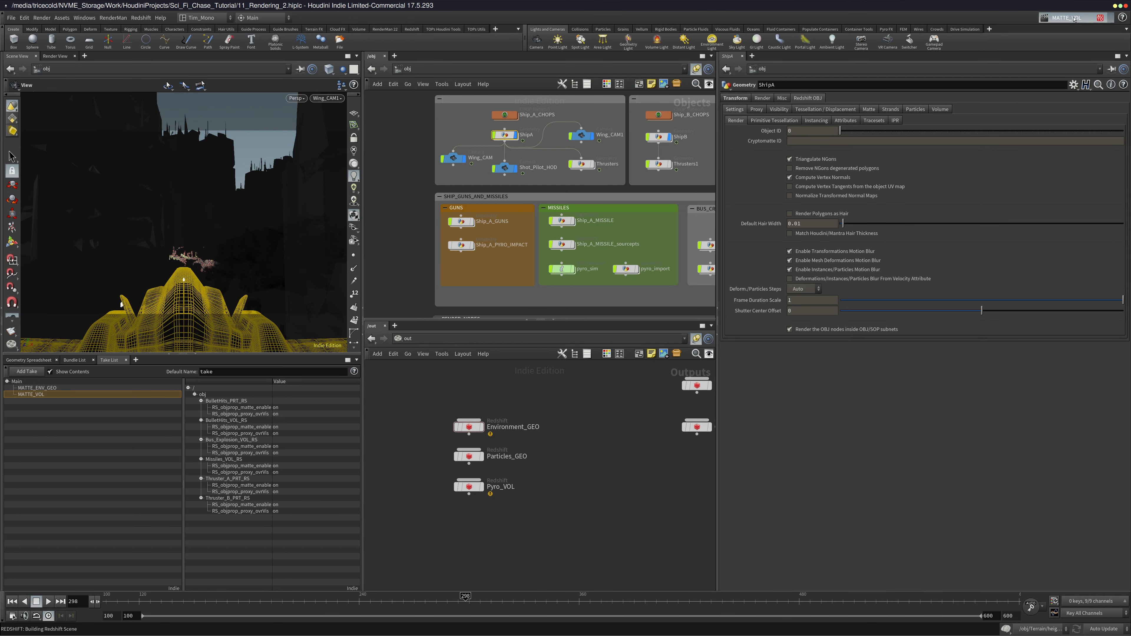
left_click(1058, 28)
left_click(599, 483)
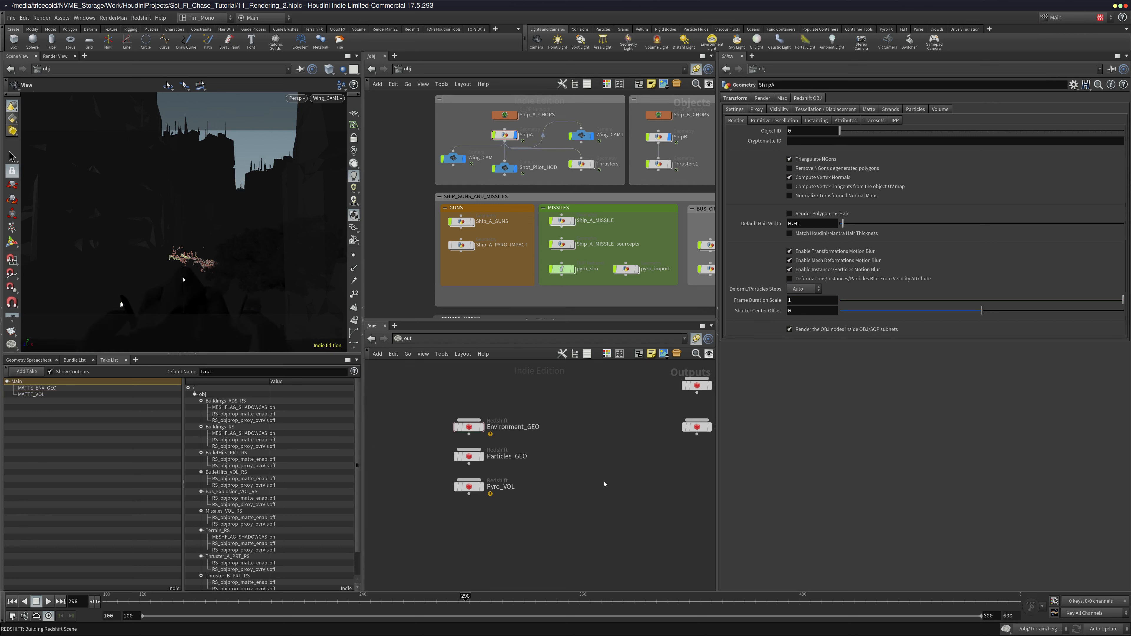
Review the contents of the Particles, Pyro_Volumes, Environment_GEO, City_Lights and Env_Volume bundles alongside the render nodes
scroll(602, 482, "down", 4)
middle_click_drag(583, 466, 543, 493)
left_click_drag(554, 448, 466, 519)
left_click_drag(475, 481, 470, 424)
left_click(74, 361)
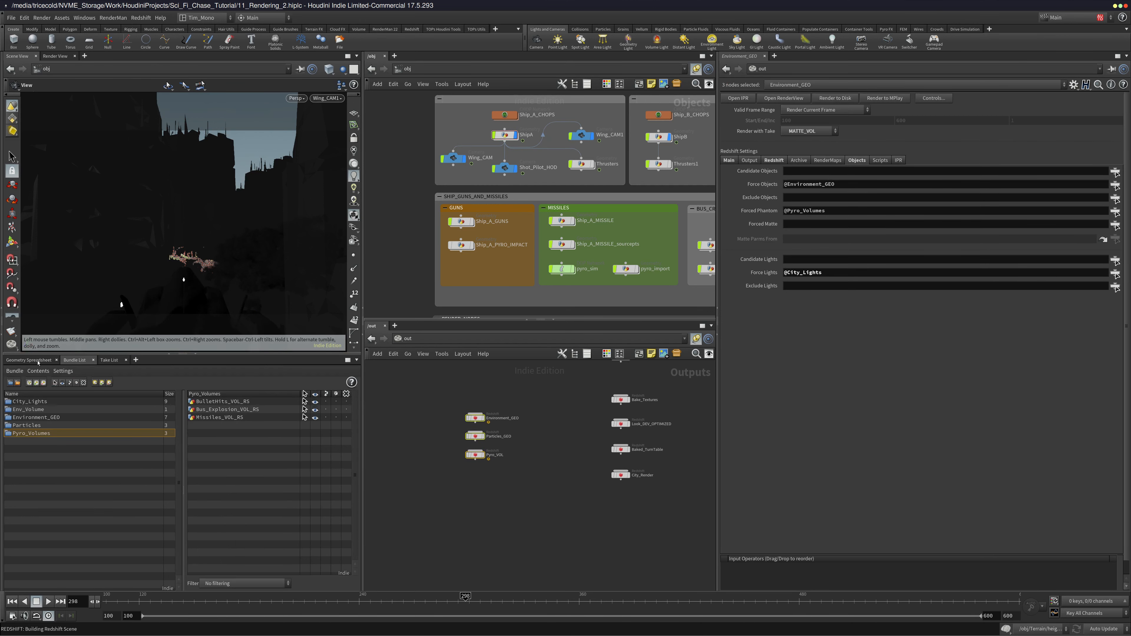
left_click(35, 426)
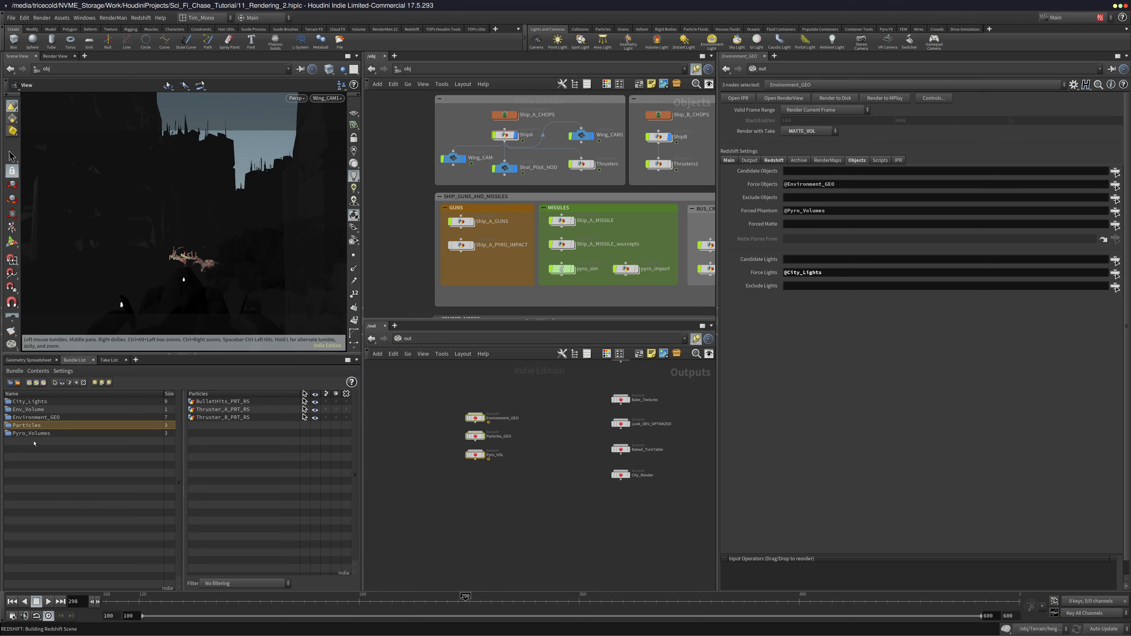
left_click(37, 434)
left_click(44, 418)
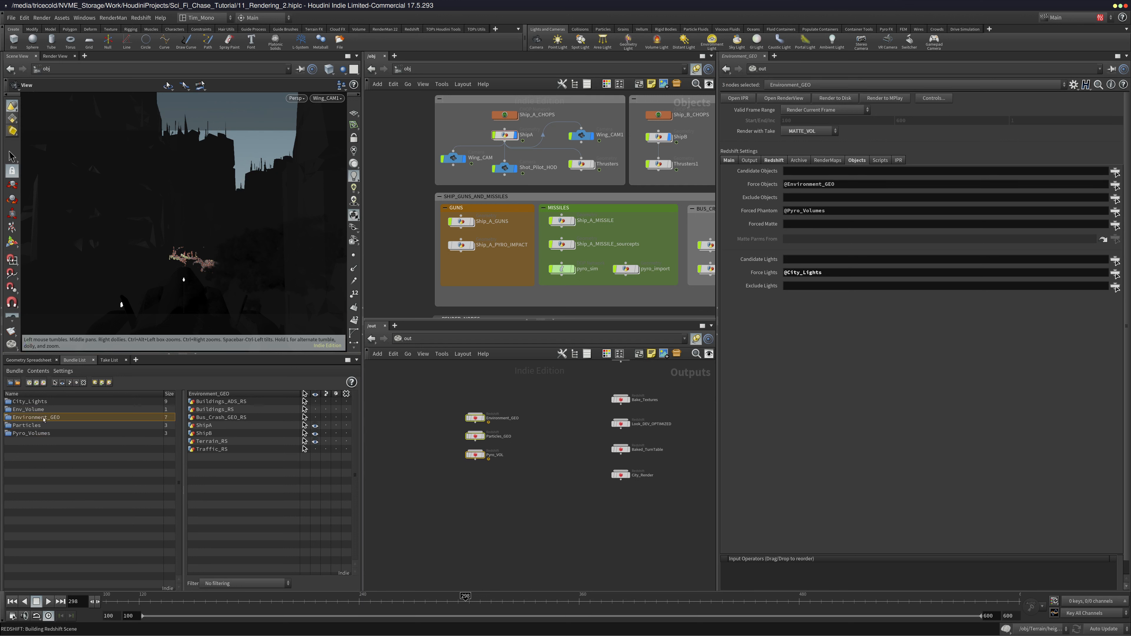
left_click(43, 402)
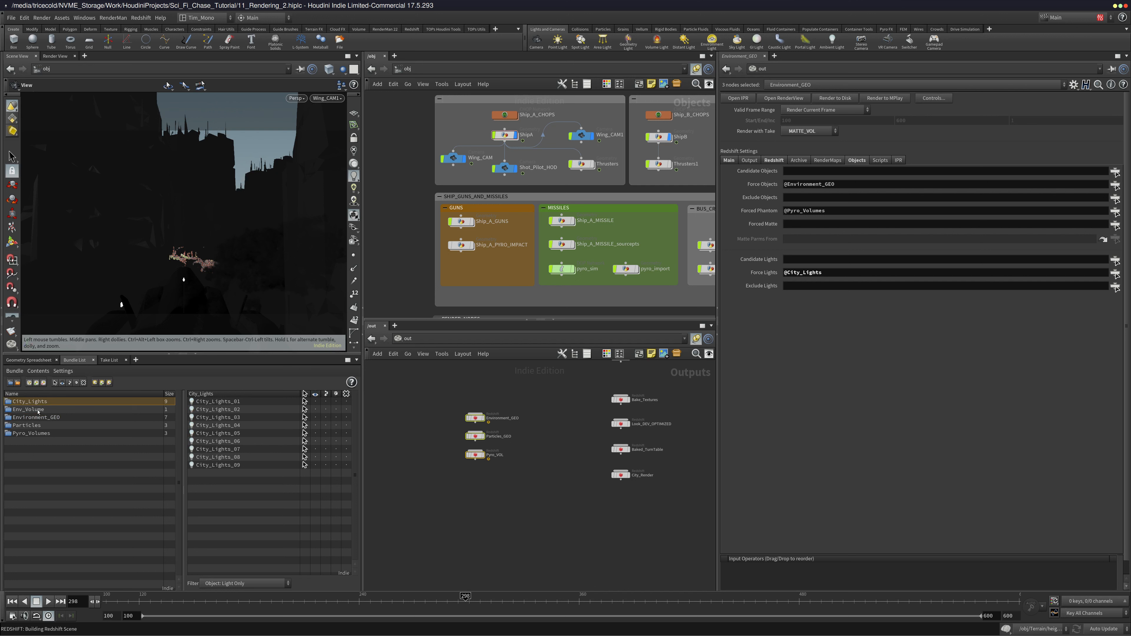
left_click_drag(517, 399, 479, 457)
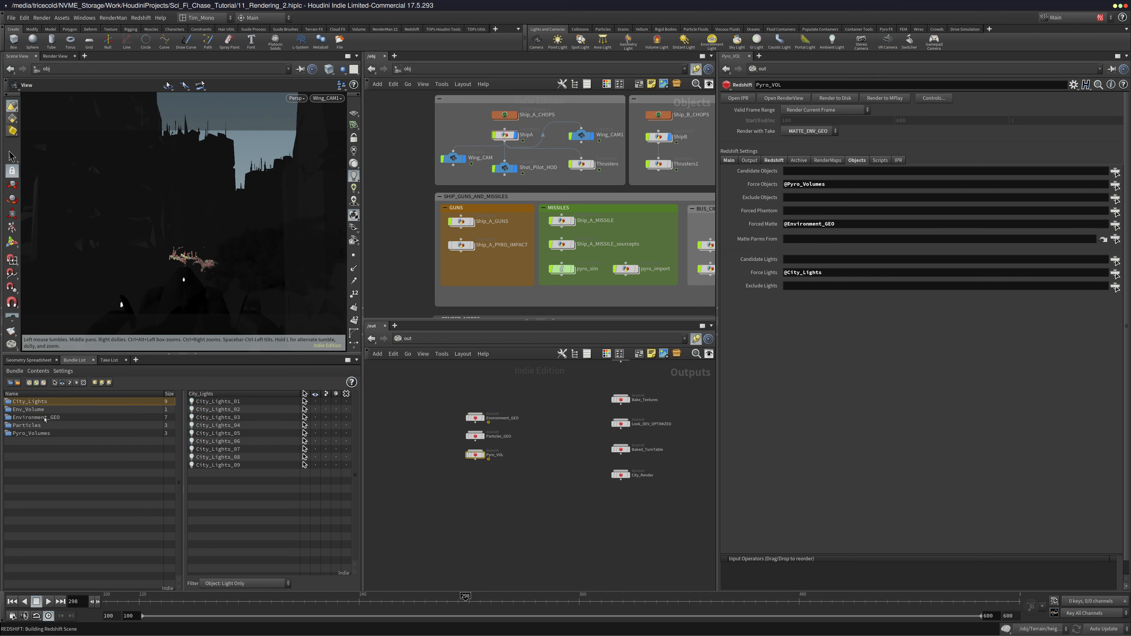
left_click(39, 411)
Duplicate the Pyro_VOL render node, place the copy below it and rename it Env_VOL
middle_click_drag(525, 521, 493, 518)
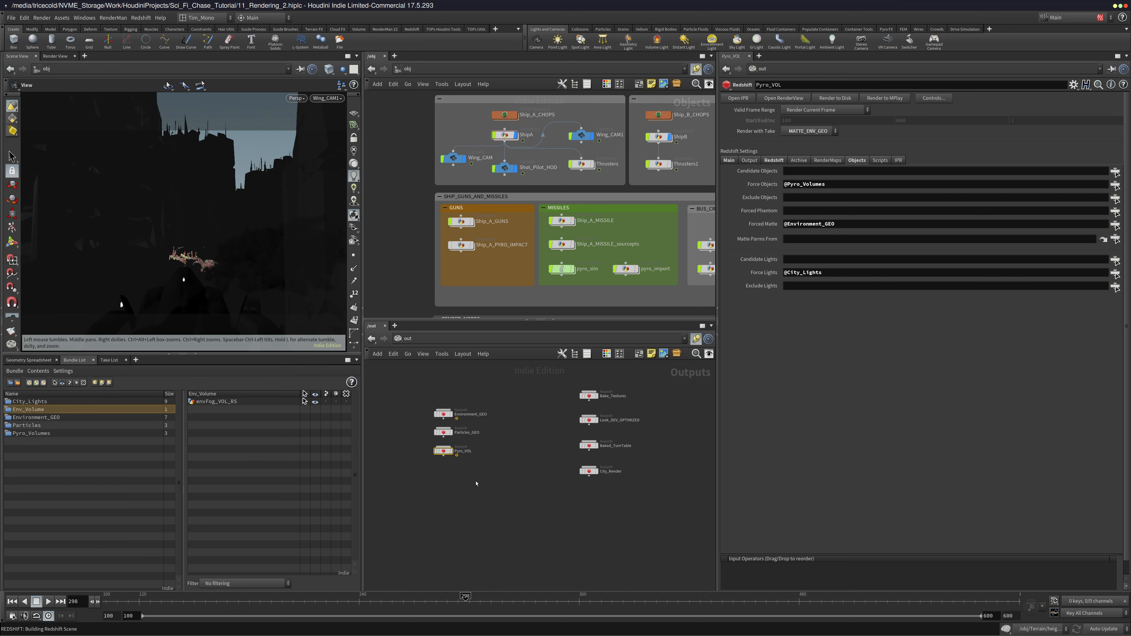
left_click_drag(478, 484, 412, 446)
key("ctrl+c")
key("ctrl+v")
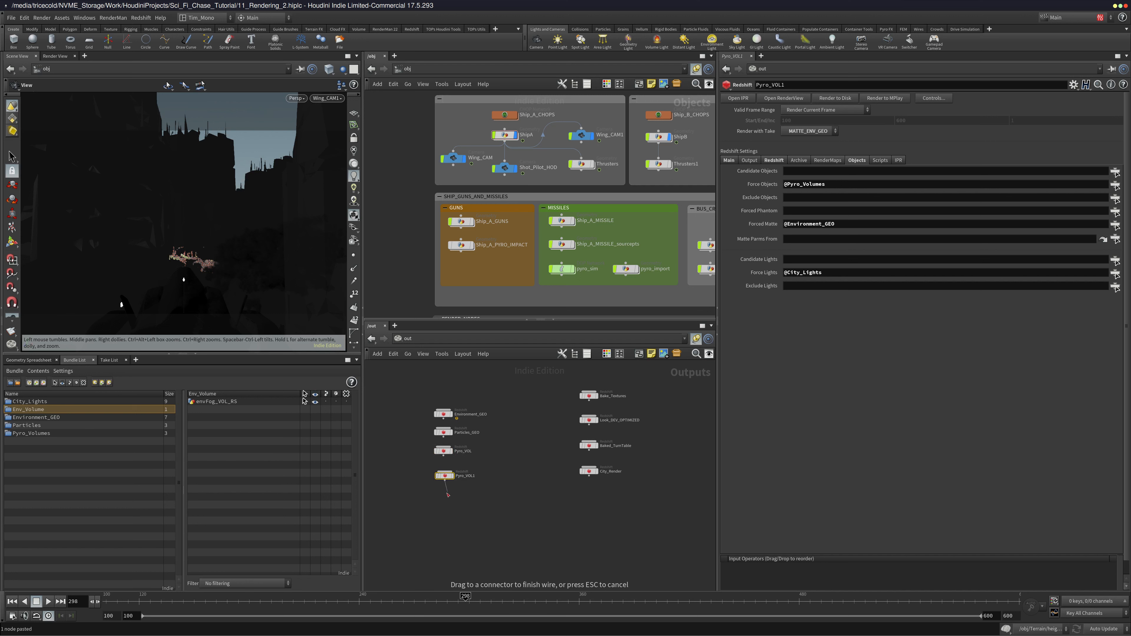
left_click_drag(447, 494, 411, 451)
left_click(463, 471)
type("Env")
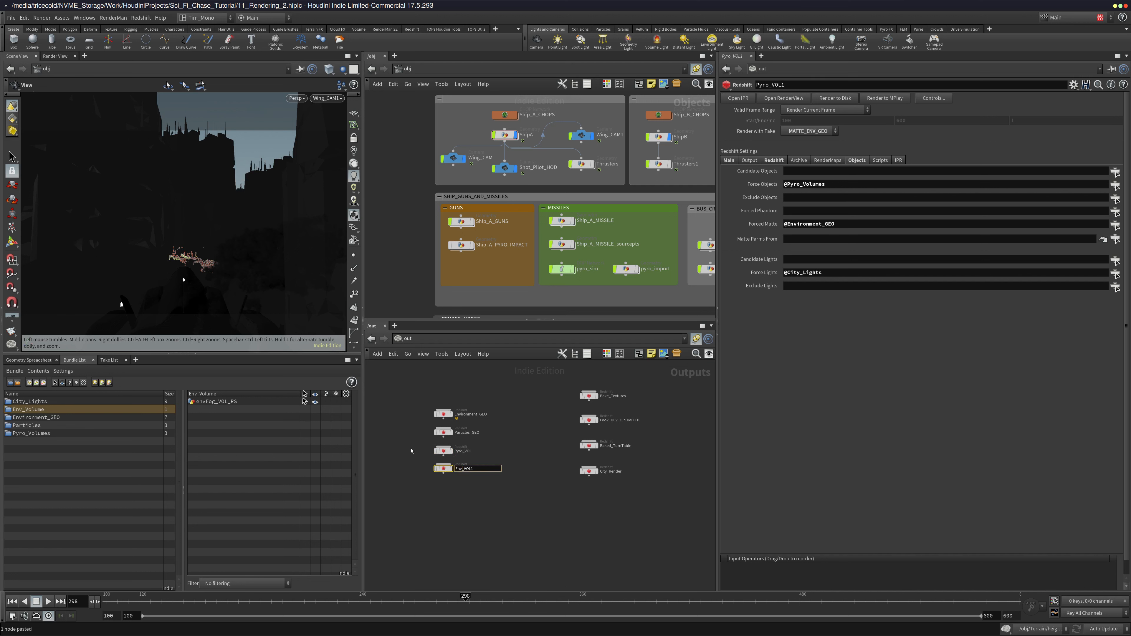
key("BackSpace")
key("Return")
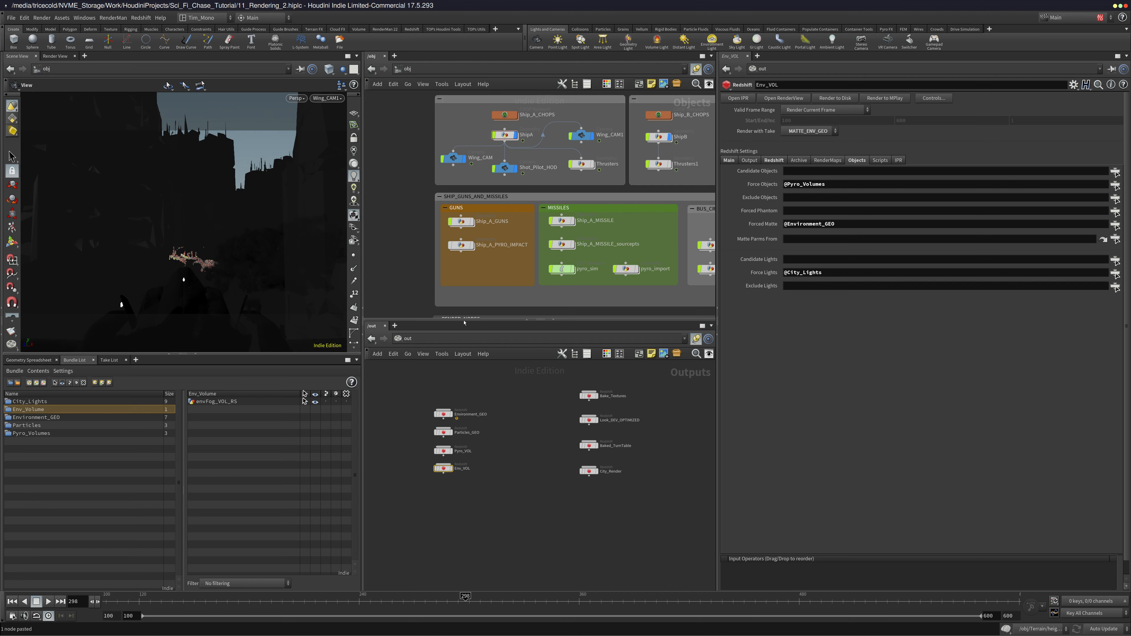
triple_click(805, 184)
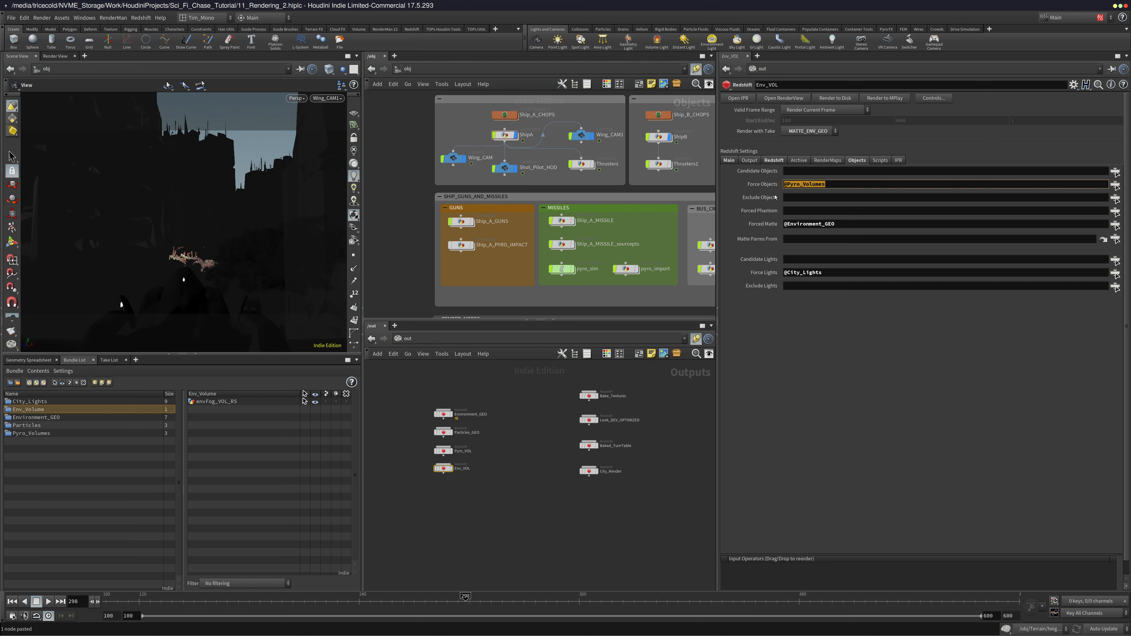
key("BackSpace")
left_click(804, 212)
key("ctrl+v")
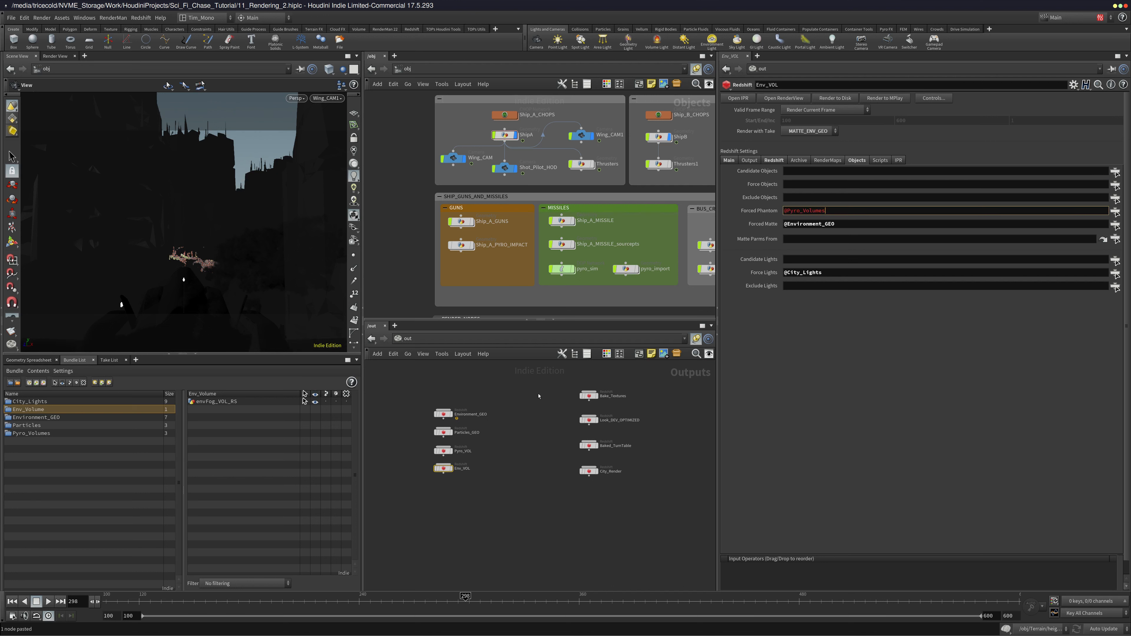
key("Return")
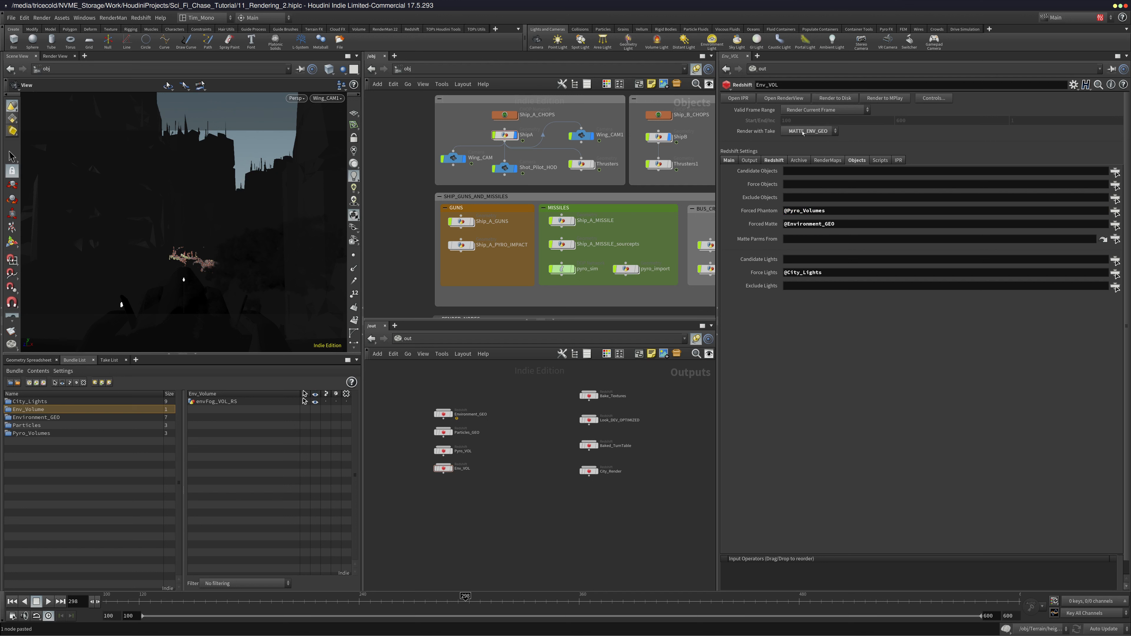
Set Env_VOL's Render with Take to MATTE_VOL and clear its Forced Phantom entry
left_click(815, 134)
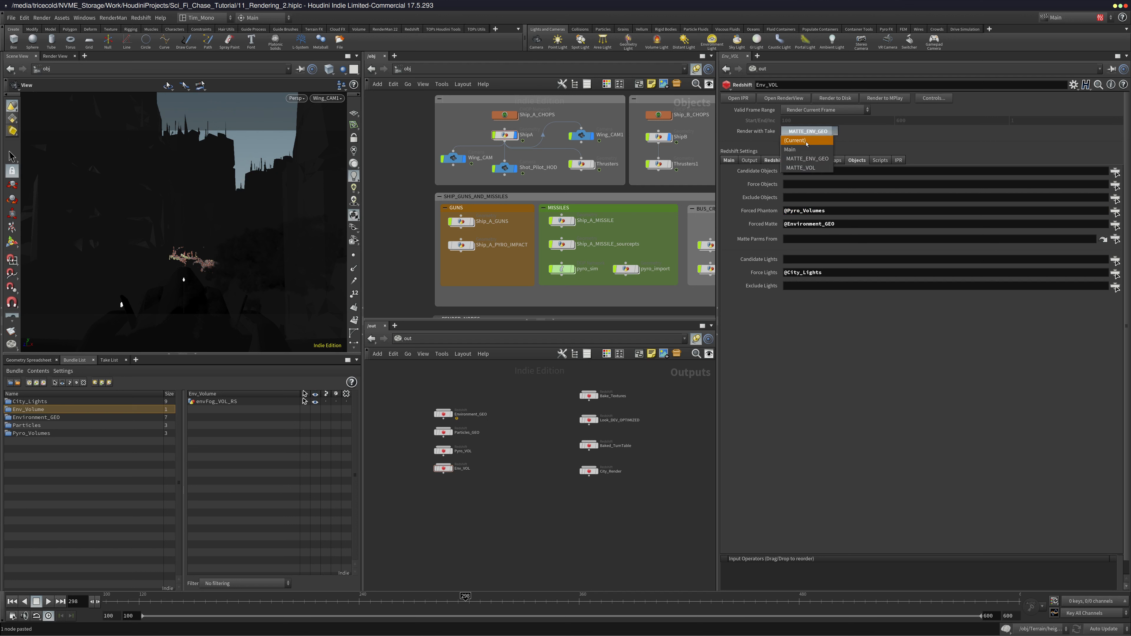
left_click(806, 168)
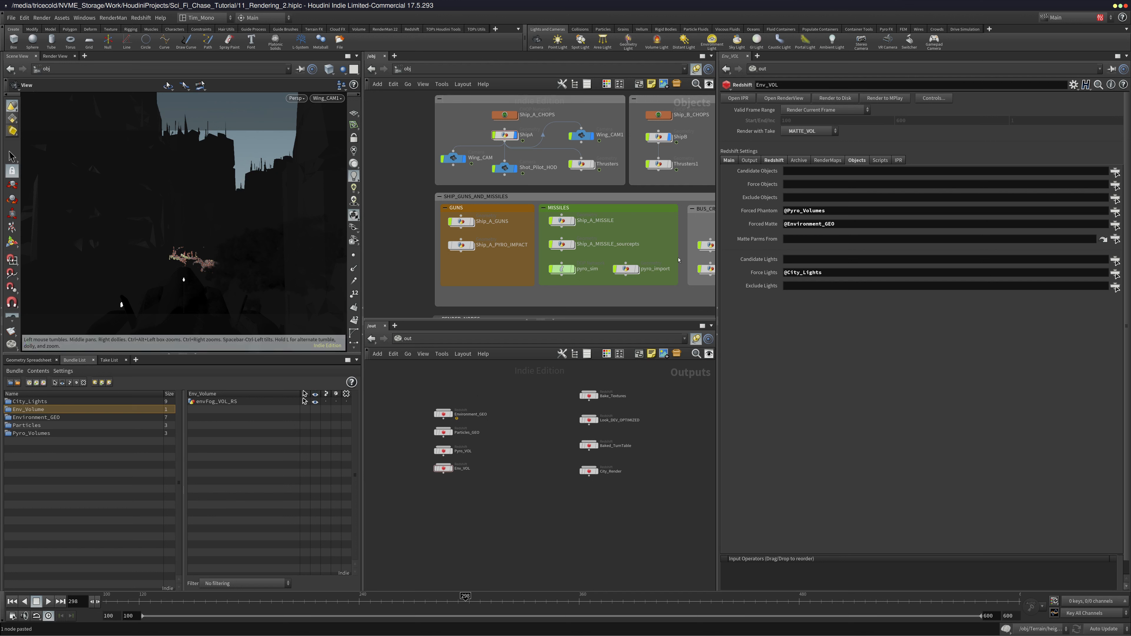
left_click_drag(834, 211, 779, 213)
key("BackSpace")
key("Return")
Choose envFog_VOL_RS as the Force Objects pattern of the Env_VOL render node
left_click(1116, 185)
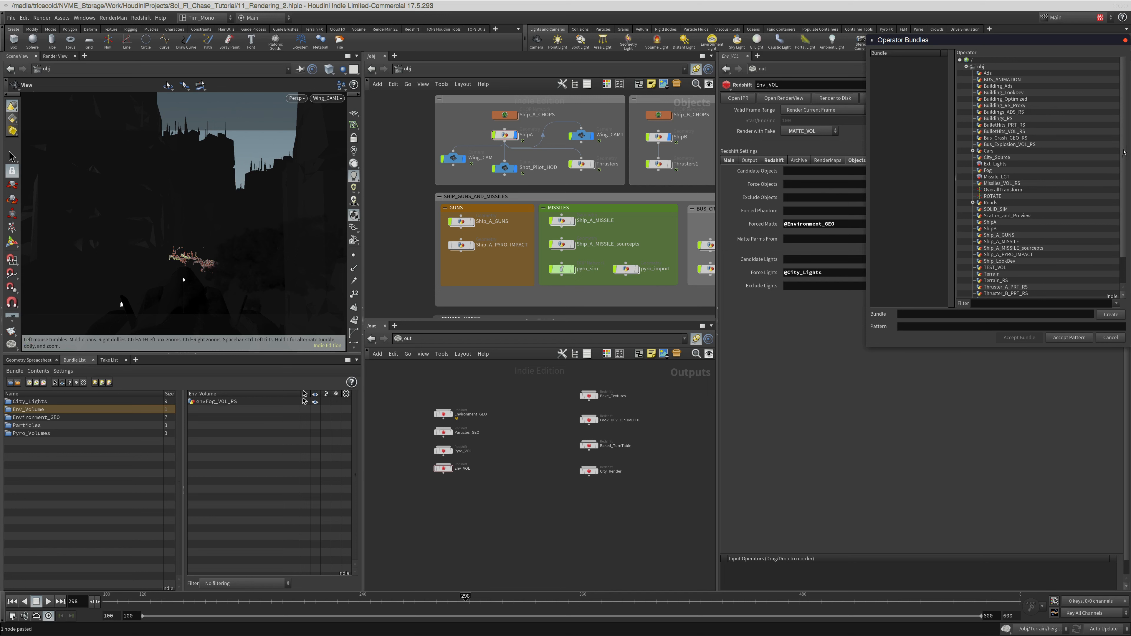
left_click_drag(1124, 152, 1122, 181)
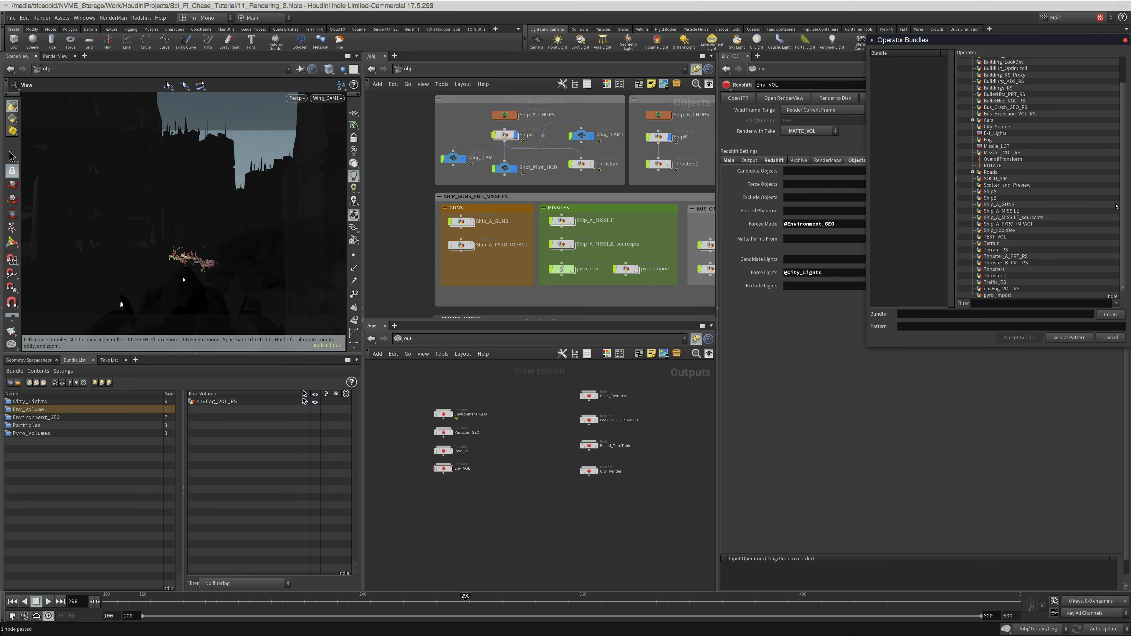
left_click(1002, 289)
left_click(1069, 337)
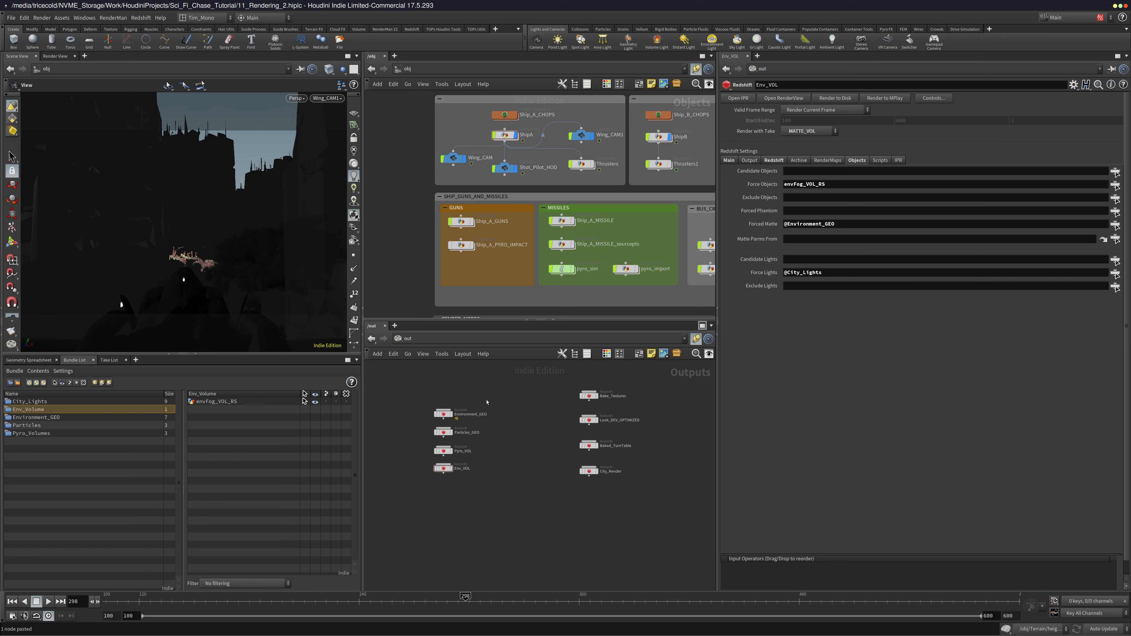
Test-render the Environment_GEO node to MPlay again
left_click(443, 414)
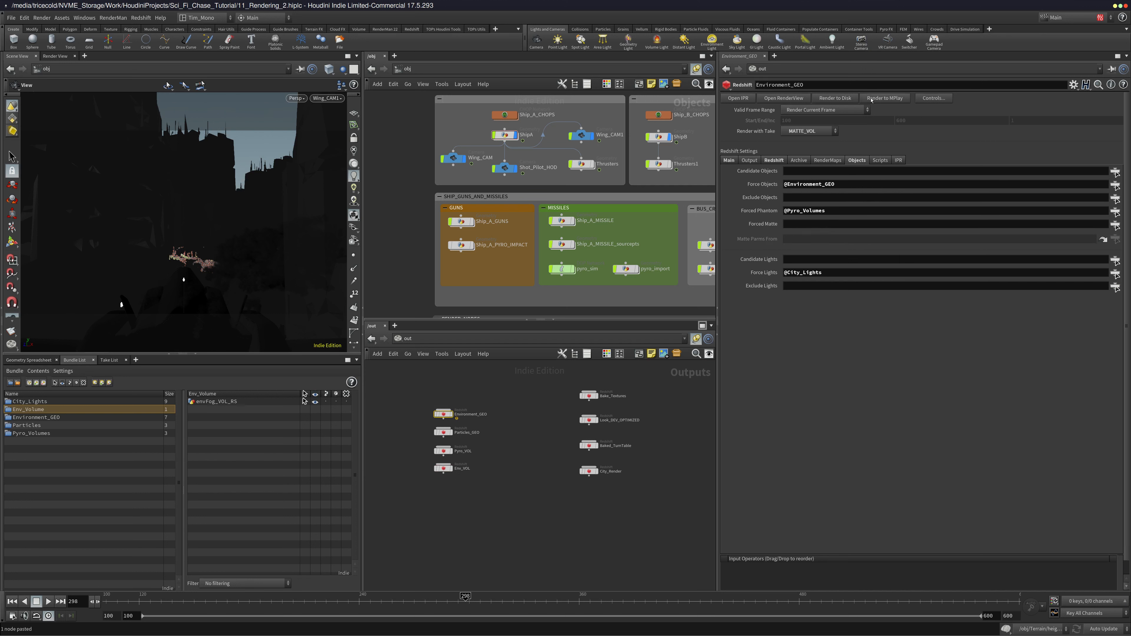
left_click(873, 99)
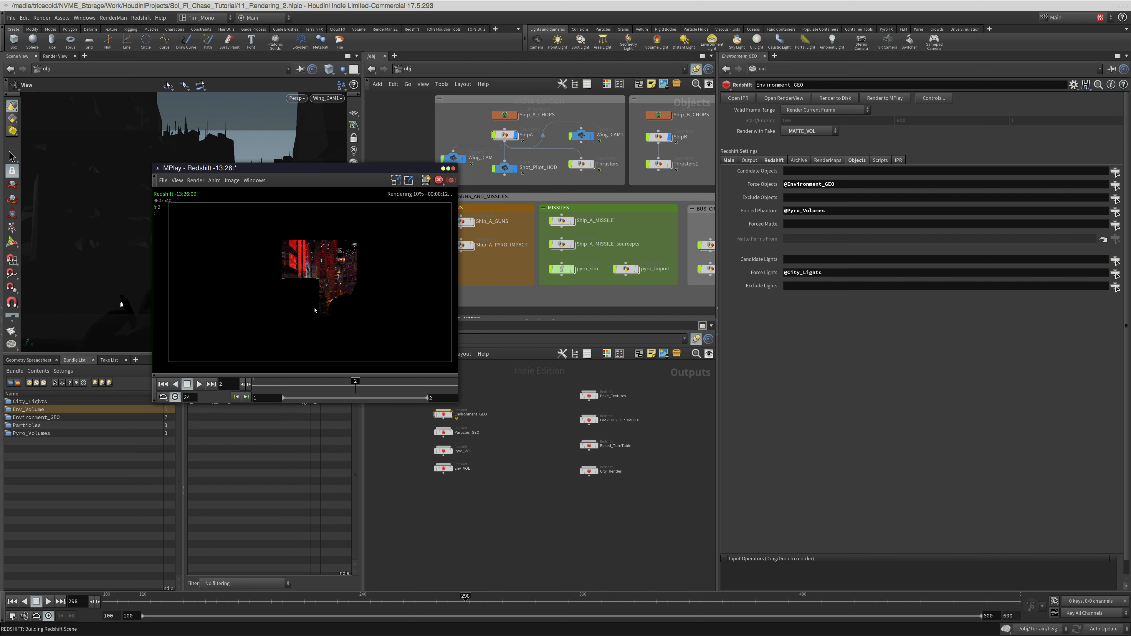
Set the Env_VOL render node's Render with Take to MATTE_ENV_GEO
left_click(587, 396)
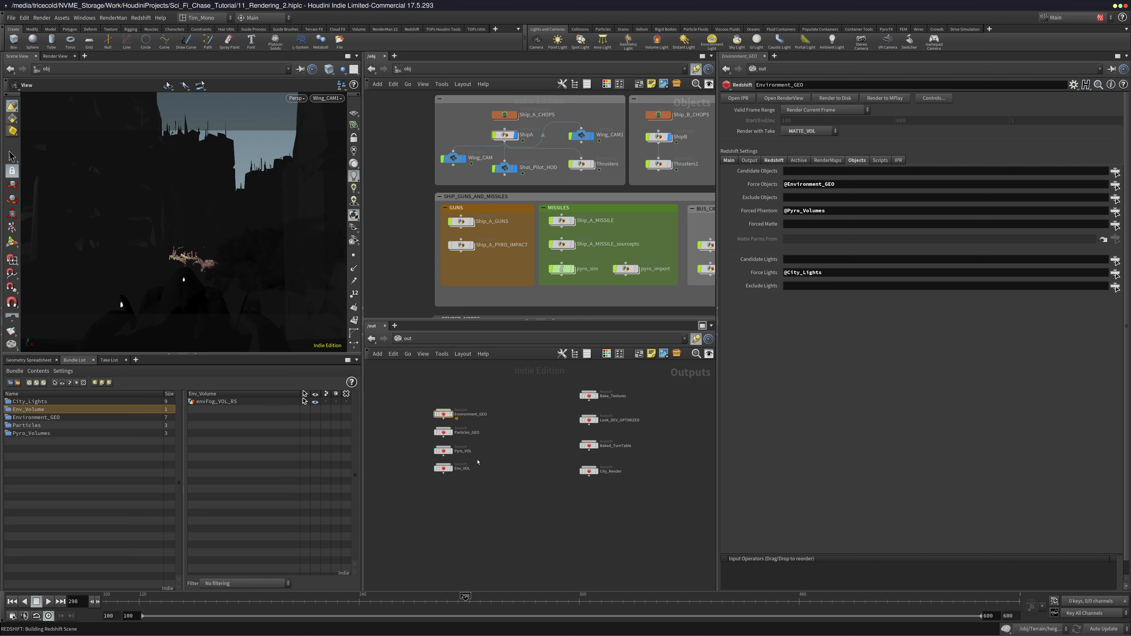
left_click(444, 468)
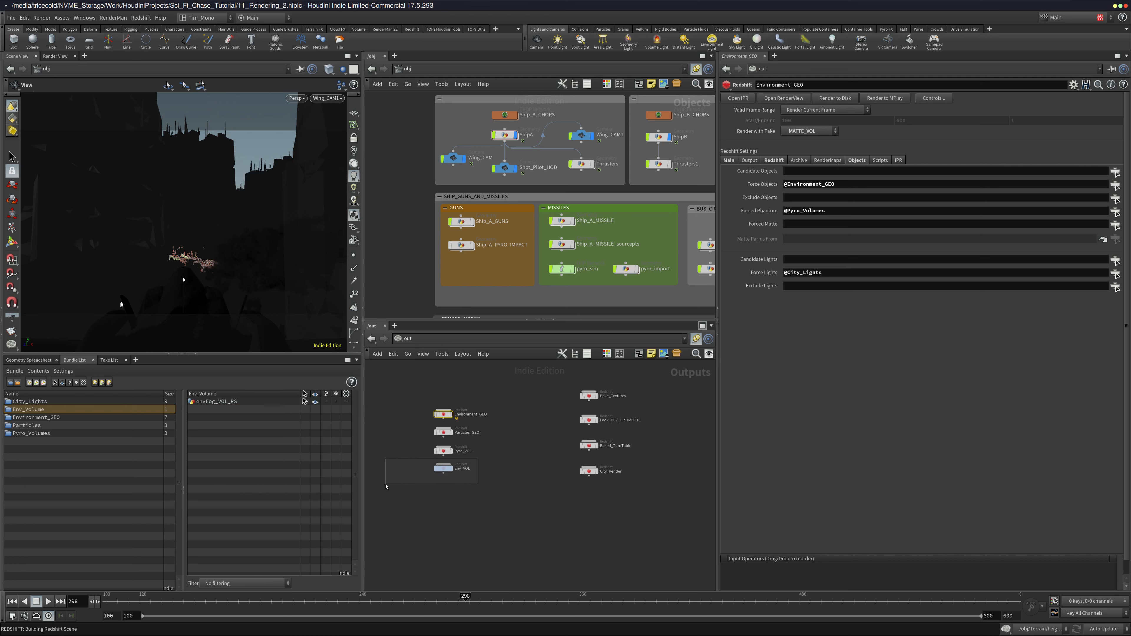
left_click(807, 131)
left_click(807, 164)
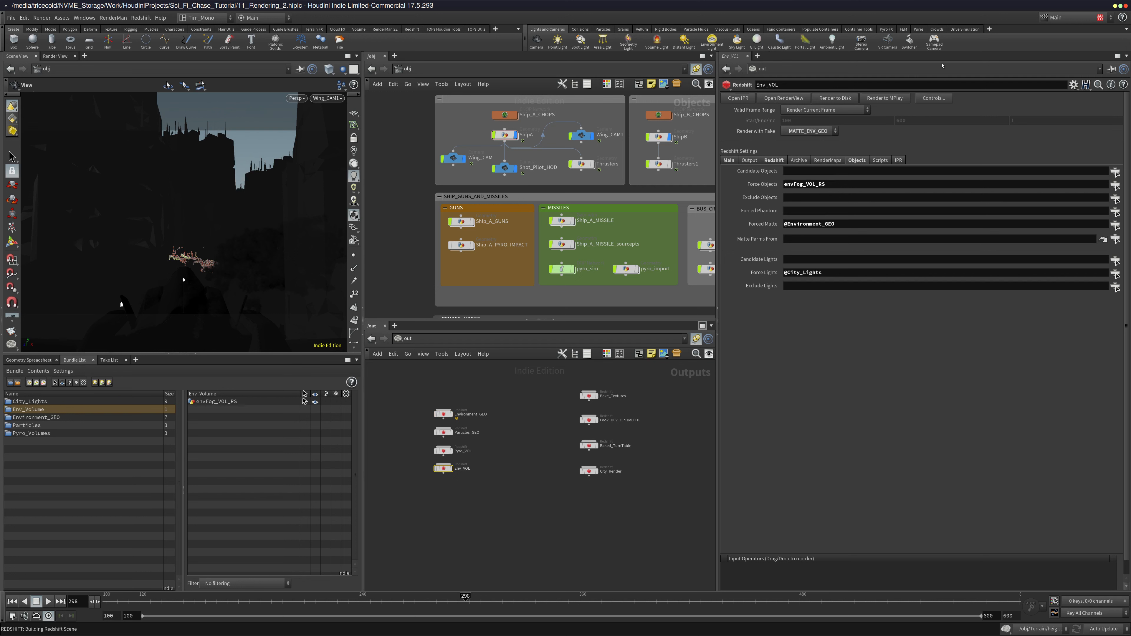
Test-render the Env_VOL node to MPlay and inspect the resulting frame
left_click(893, 99)
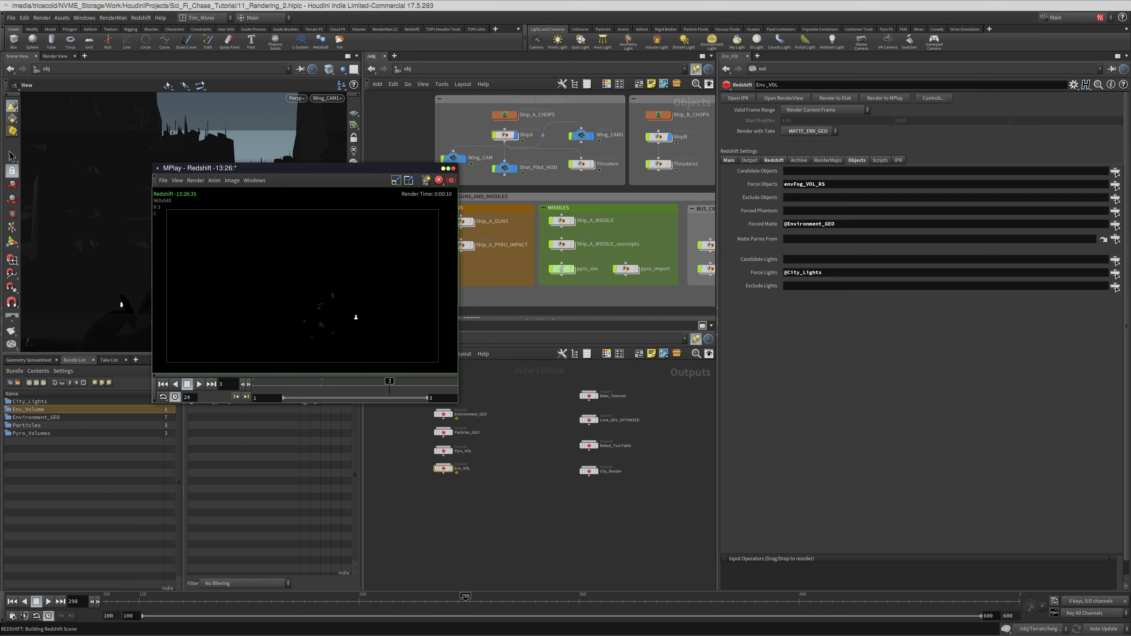
mouse_move(389, 381)
left_mouse_down()
mouse_move(322, 381)
mouse_move(389, 381)
left_mouse_up()
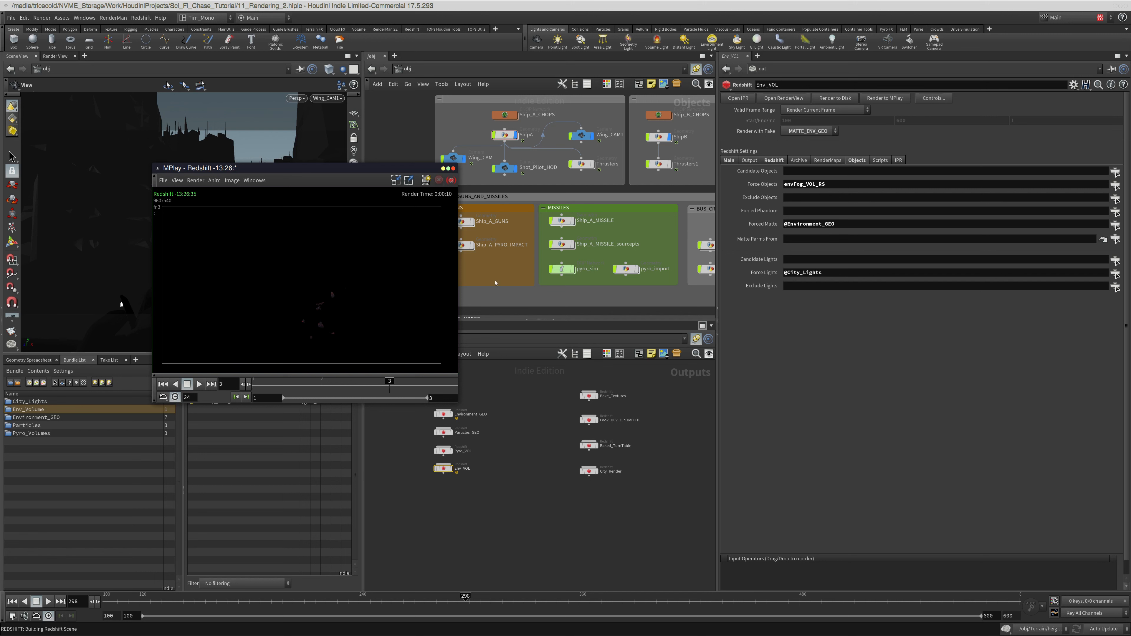
left_click(491, 219)
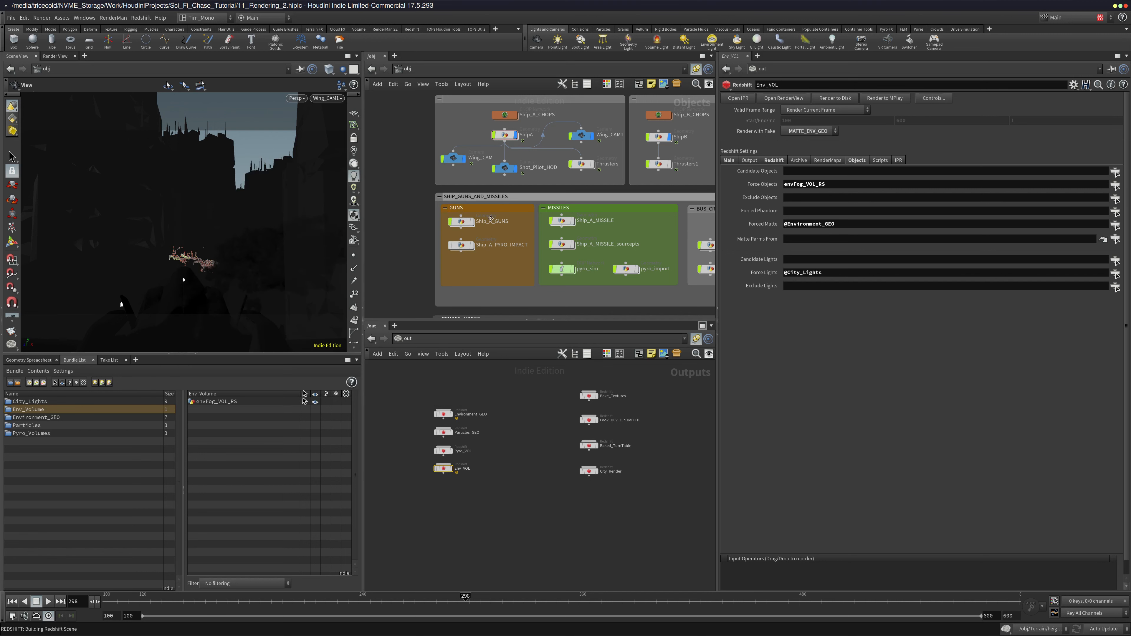
Check which objects the City_Render node forces and compare them with the objects in the scene network
middle_click_drag(551, 417, 534, 449)
left_click(572, 503)
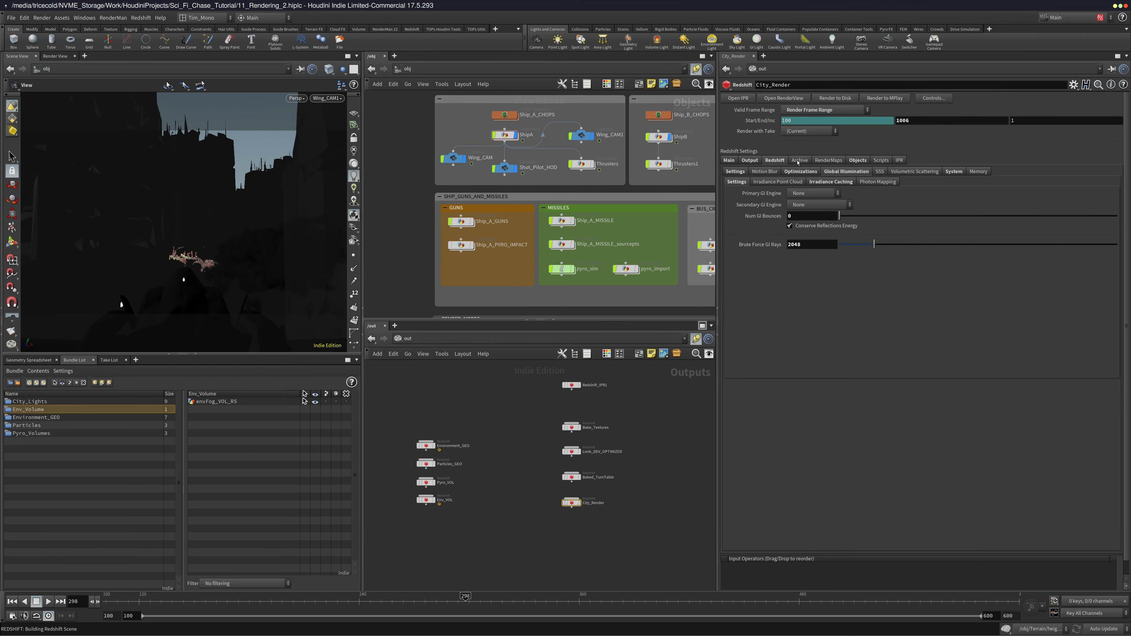
left_click(857, 161)
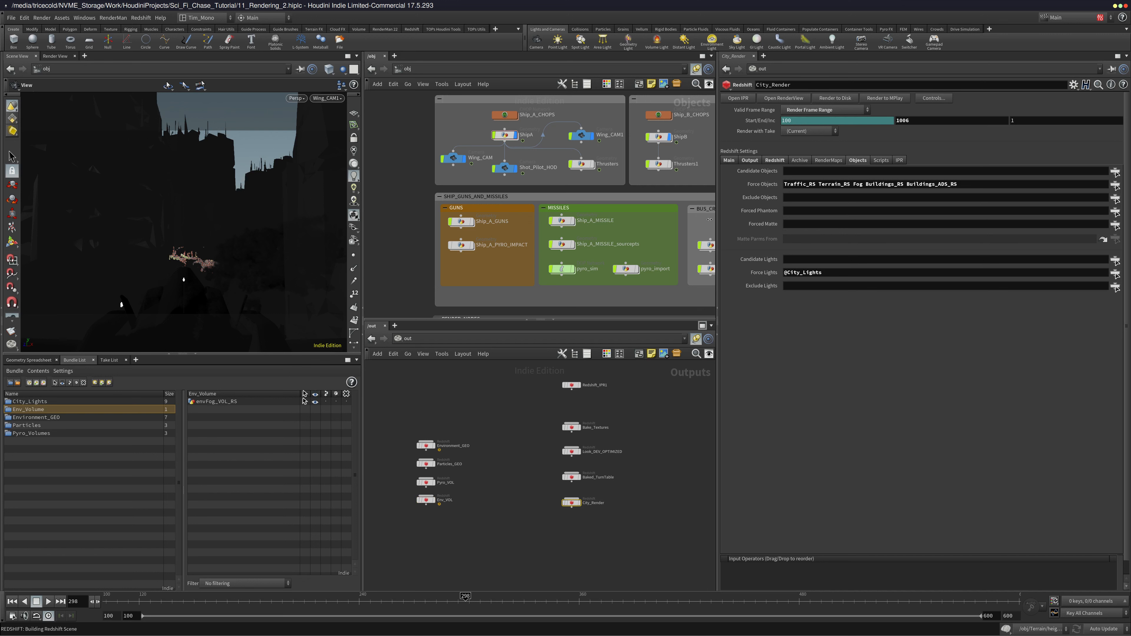
middle_click_drag(608, 140, 617, 271)
middle_click_drag(577, 150, 591, 270)
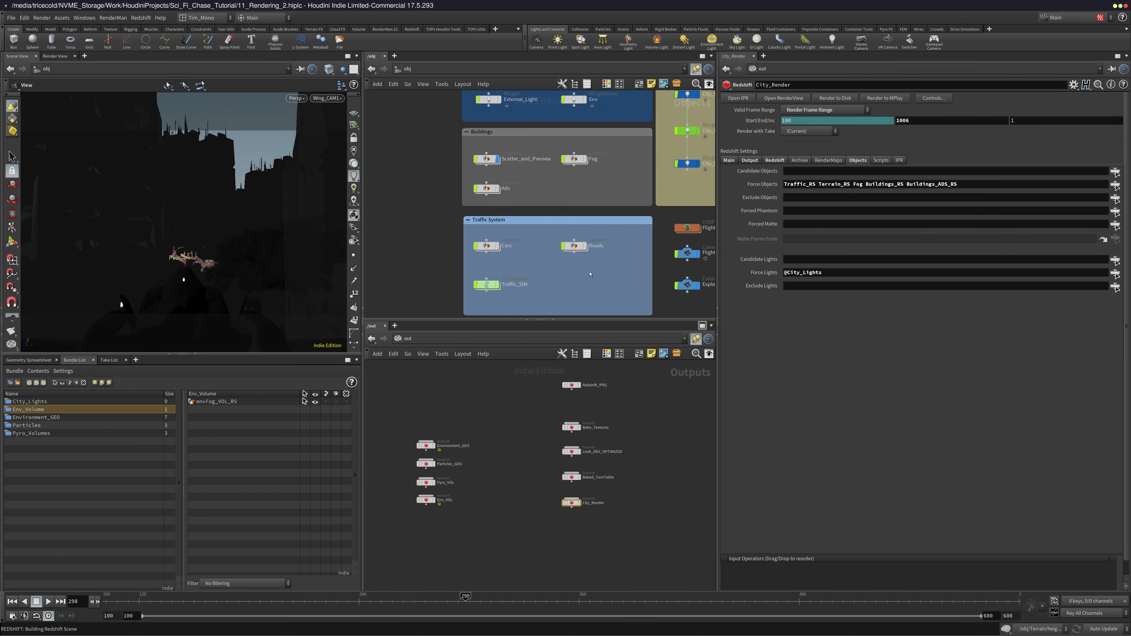
mouse_move(588, 179)
middle_mouse_down()
mouse_move(583, 240)
mouse_move(559, 117)
middle_mouse_up()
mouse_move(585, 285)
middle_mouse_down()
mouse_move(564, 135)
mouse_move(560, 242)
middle_mouse_up()
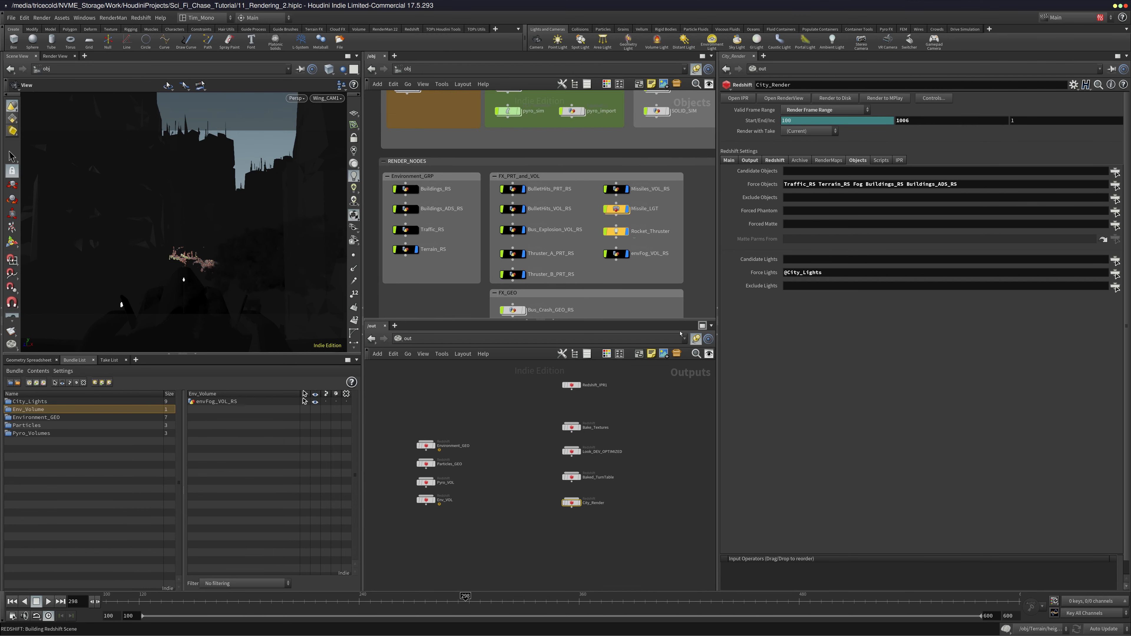
Replace Env_VOL's Force Objects entry with the Fog object copied from City_Render's Force Objects
left_click_drag(854, 184, 863, 185)
key("ctrl+c")
left_click(426, 499)
left_click_drag(838, 187, 780, 186)
key("ctrl+v")
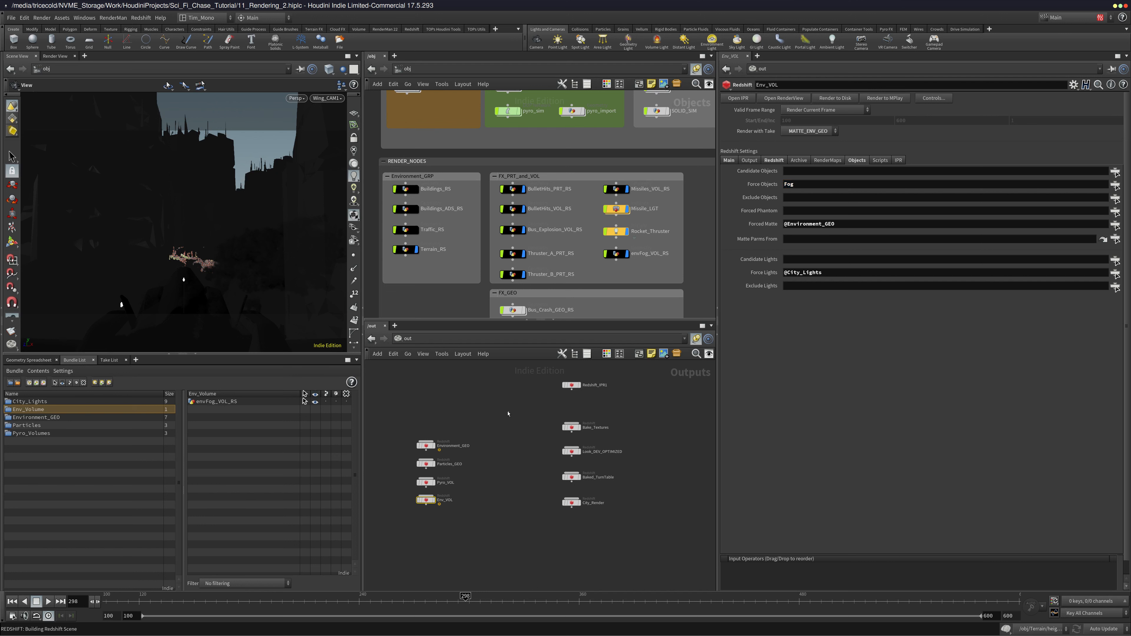
Test-render Env_VOL to MPlay with the Fog object and brighten the displayed image to inspect it
middle_click_drag(514, 413, 534, 413)
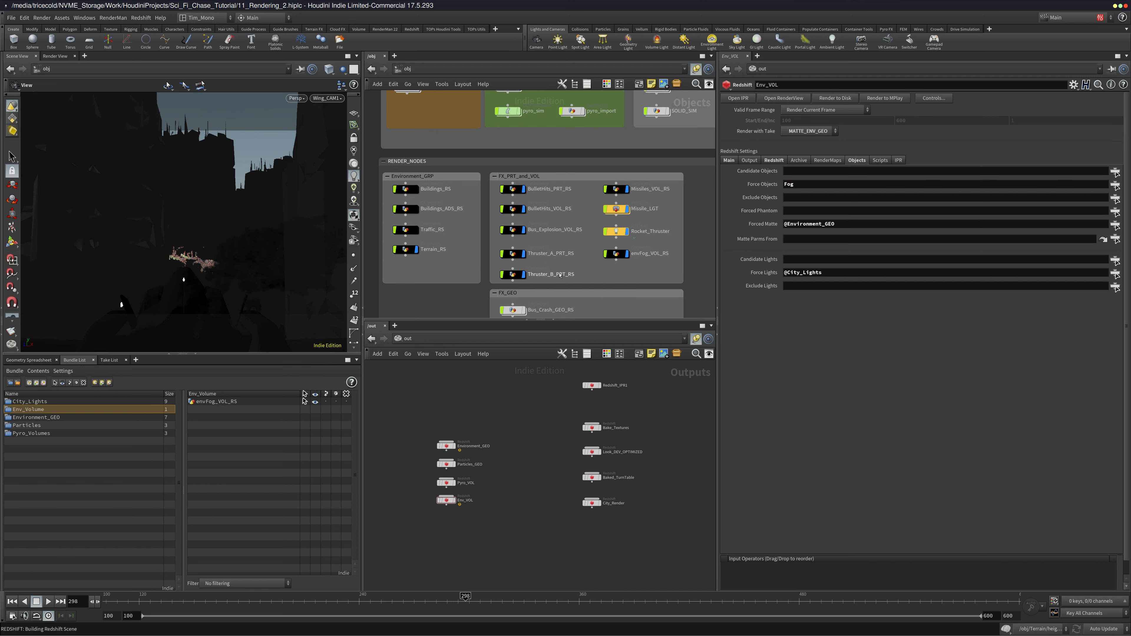
mouse_move(595, 305)
middle_mouse_down()
mouse_move(597, 274)
mouse_move(600, 299)
middle_mouse_up()
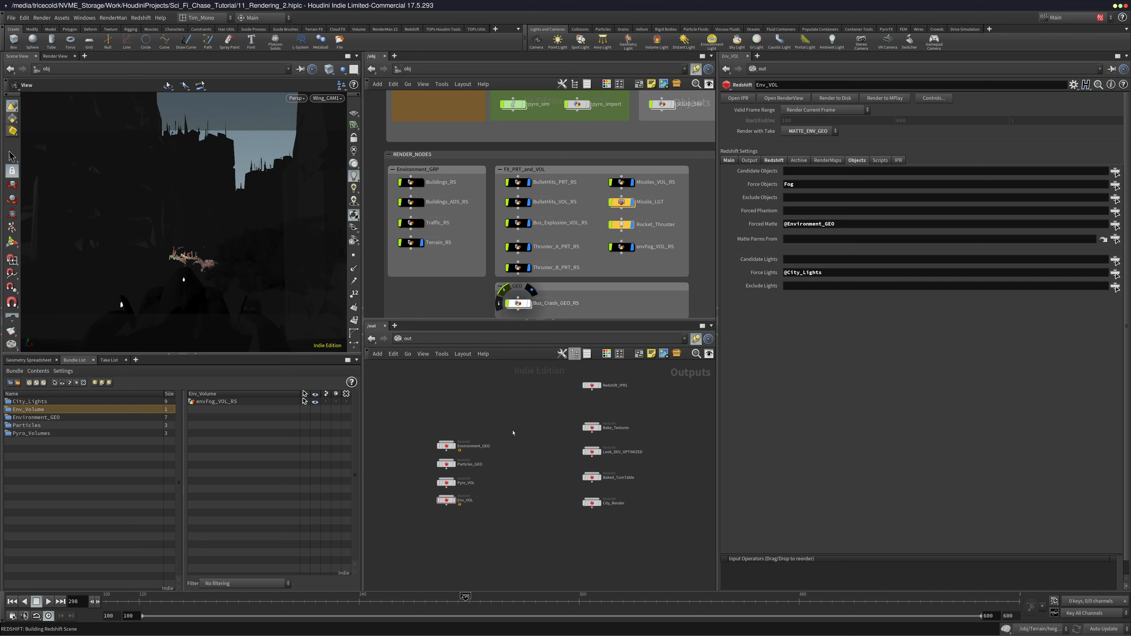
mouse_move(529, 432)
middle_mouse_down()
mouse_move(533, 417)
mouse_move(522, 445)
middle_mouse_up()
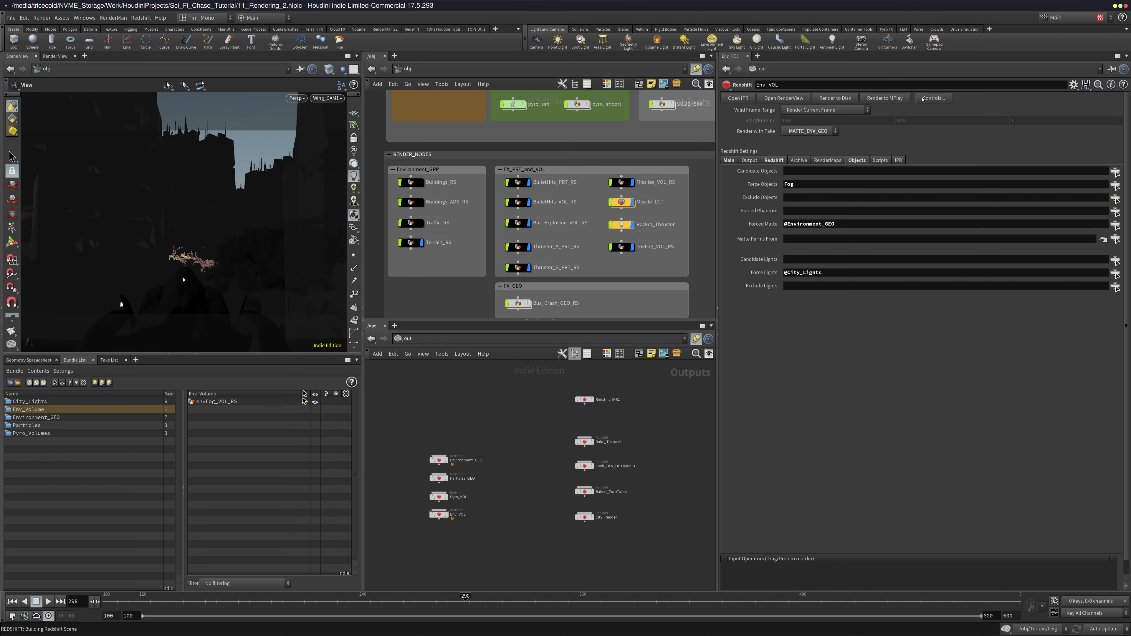
left_click(885, 98)
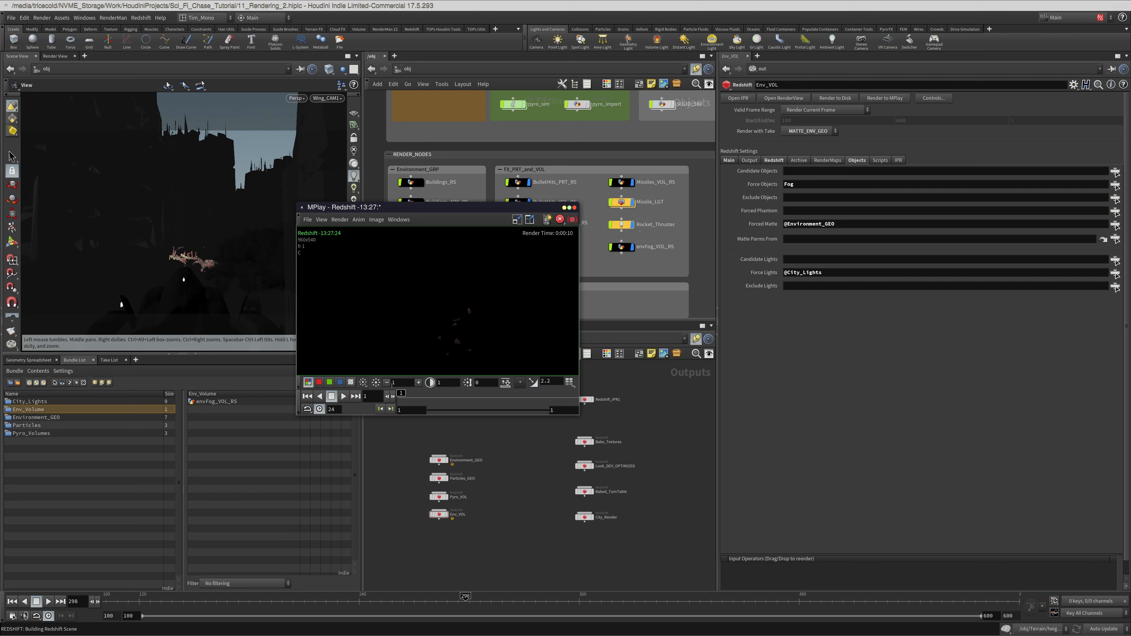
left_click(418, 382)
left_click(419, 382)
left_click(419, 383)
left_click(419, 383)
left_click(419, 383)
left_click(560, 219)
Check the proxy file of the envFog_VOL_RS object in its envFog_PROXY folder
middle_click_drag(598, 258, 555, 276)
middle_click_drag(412, 282, 508, 244)
middle_click_drag(631, 249, 547, 259)
left_click(601, 240)
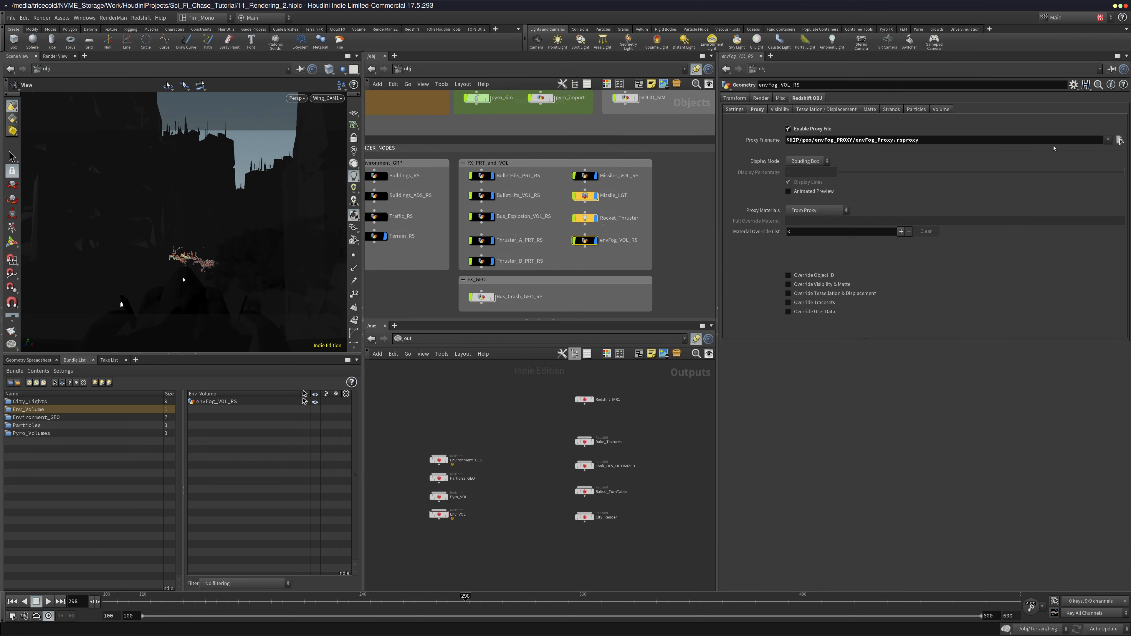
left_click(1119, 141)
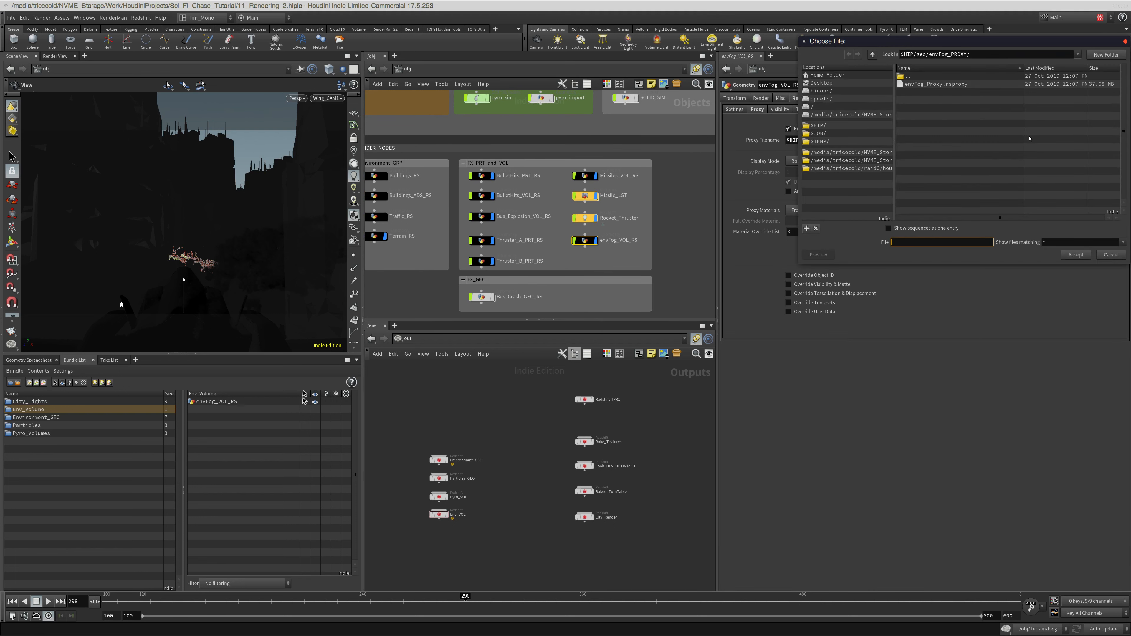
left_click(1111, 254)
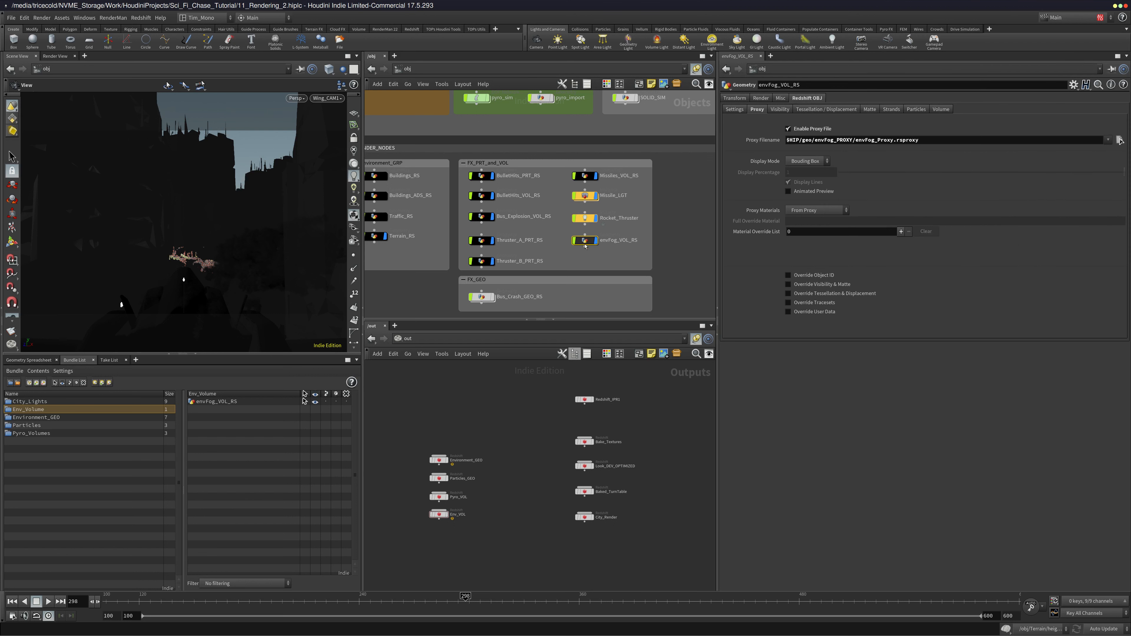
Set Env_VOL's Force Objects to envFog_VOL_RS and clear its Forced Matte entry
left_click_drag(492, 529, 408, 507)
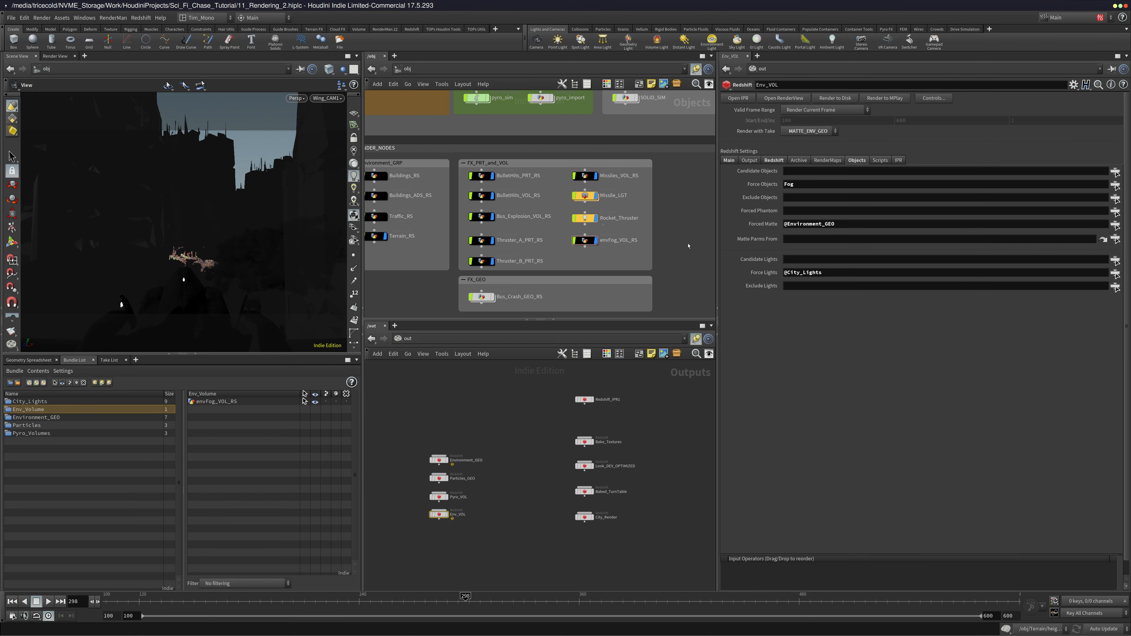
left_click_drag(586, 241, 775, 184)
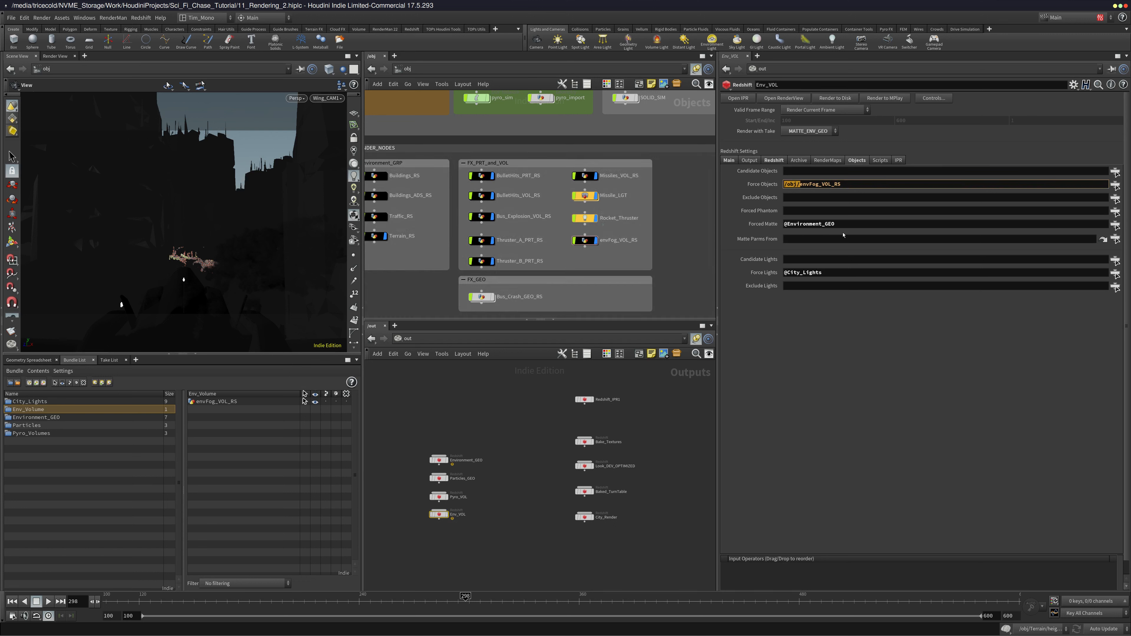
key("BackSpace")
left_click_drag(874, 224, 680, 232)
key("BackSpace")
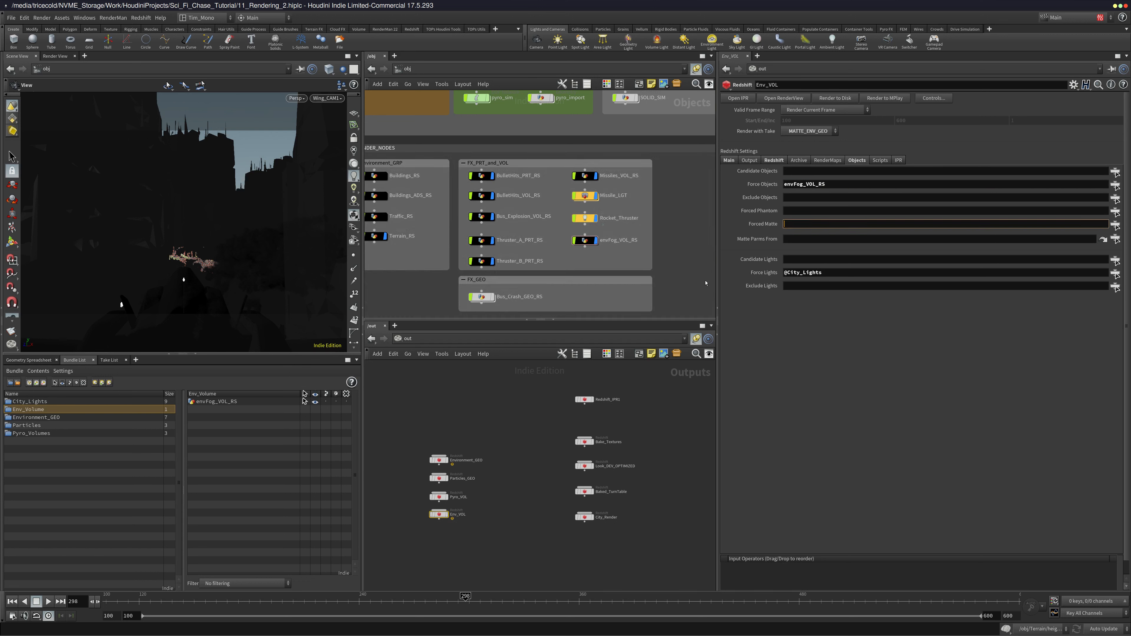
key("Return")
Pick the Env light and accept the City_Lights bundle for Env_VOL's Force Lights, and test-render the node to MPlay
left_click(1113, 274)
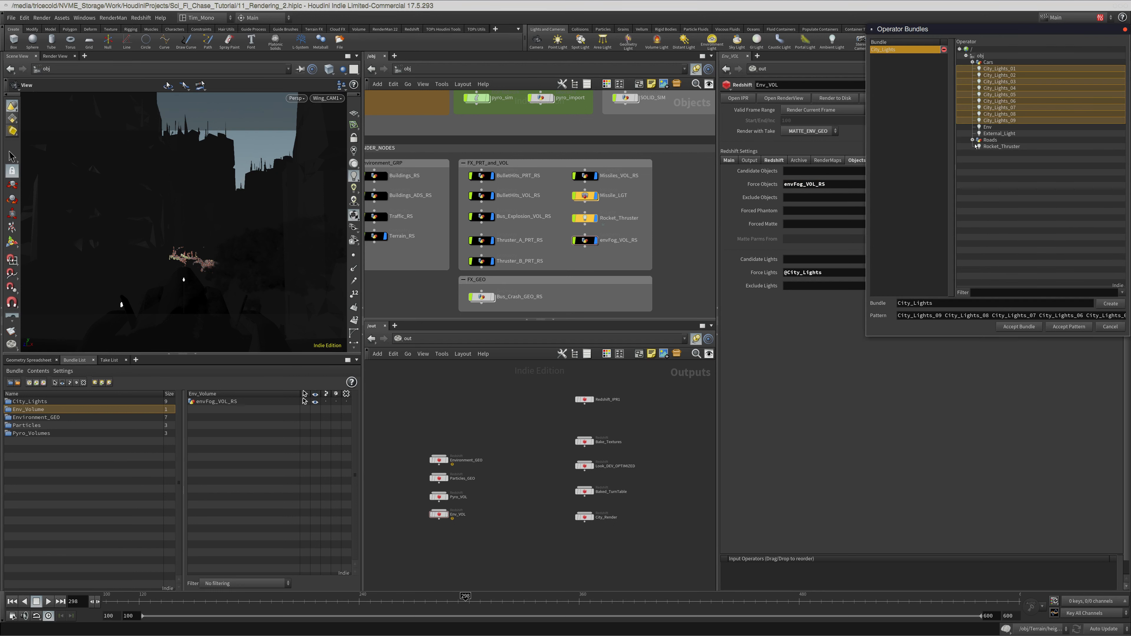
left_click(988, 127)
left_click(1020, 327)
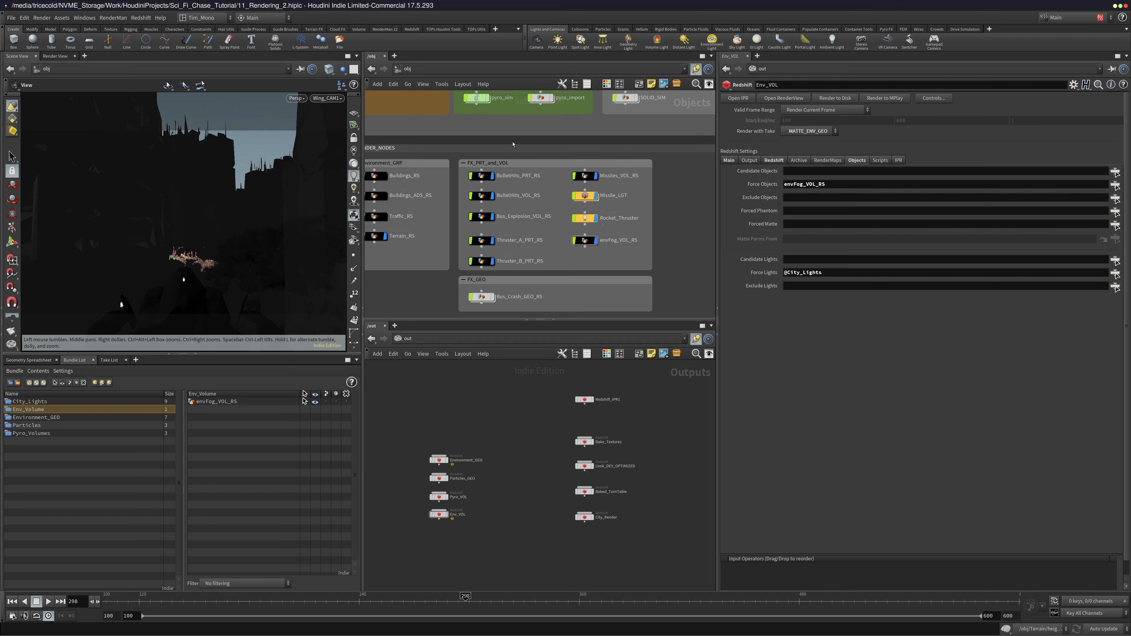
left_click(884, 100)
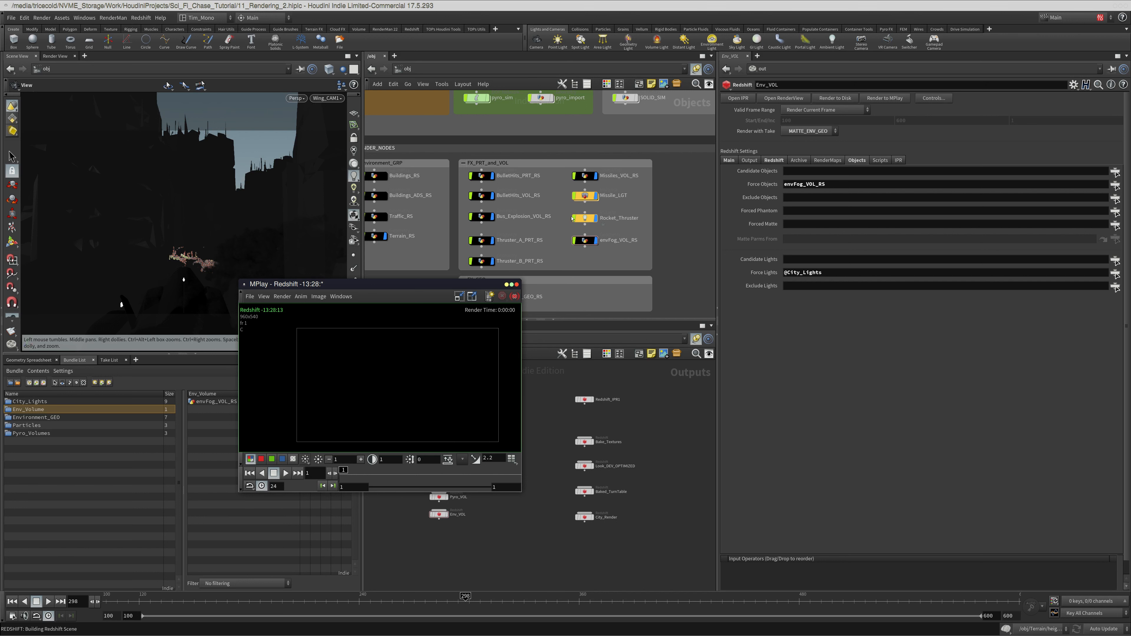
Review envFog_VOL_RS's Redshift object settings, including visibility, matte and volume, and its render material assignment
left_click(585, 240)
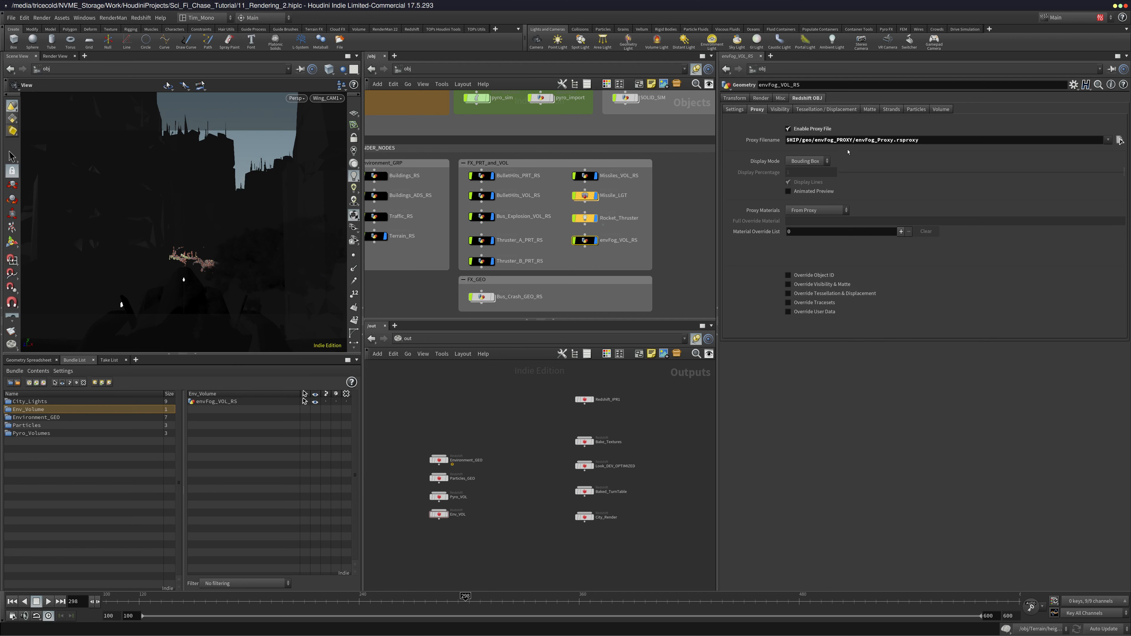
left_click(734, 110)
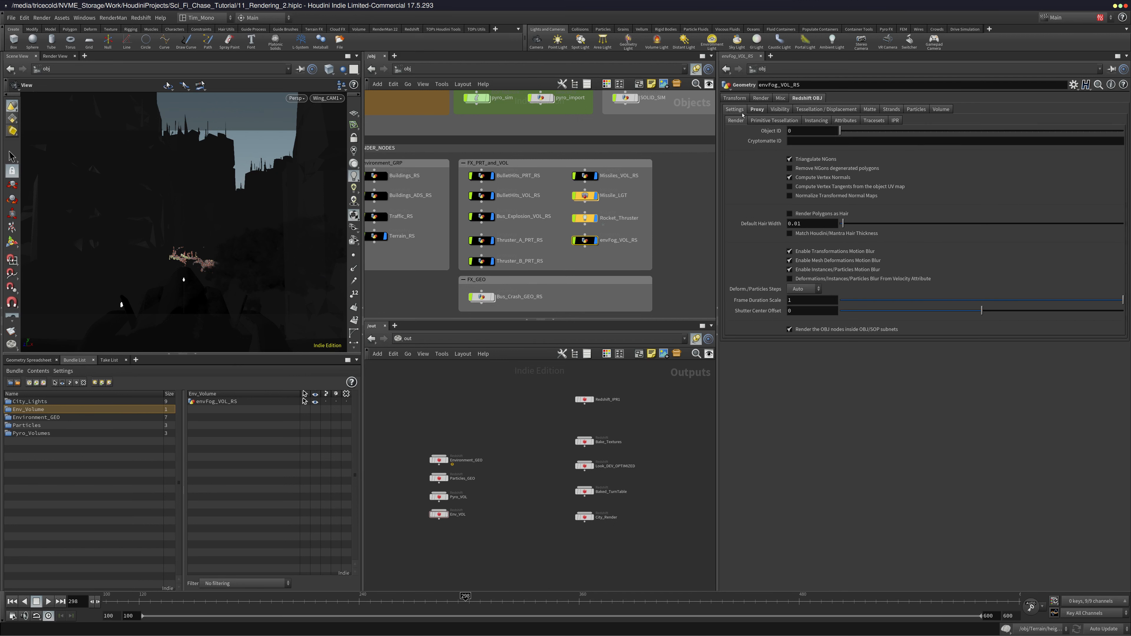
left_click(780, 110)
left_click(826, 109)
left_click(870, 109)
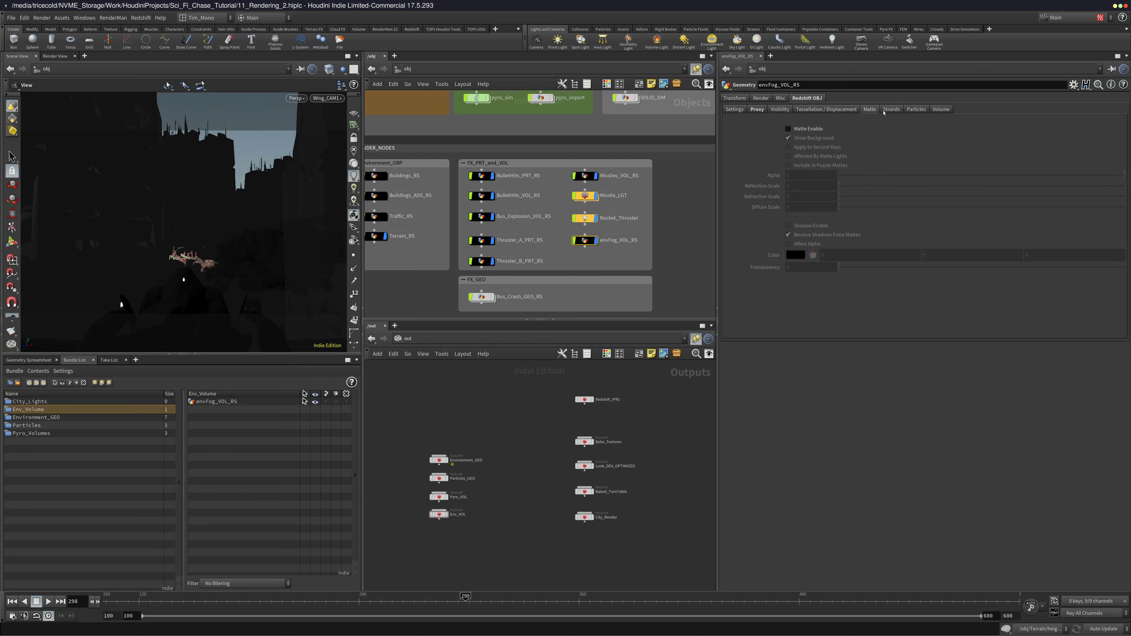
left_click(890, 111)
left_click(916, 112)
left_click(939, 111)
left_click(762, 98)
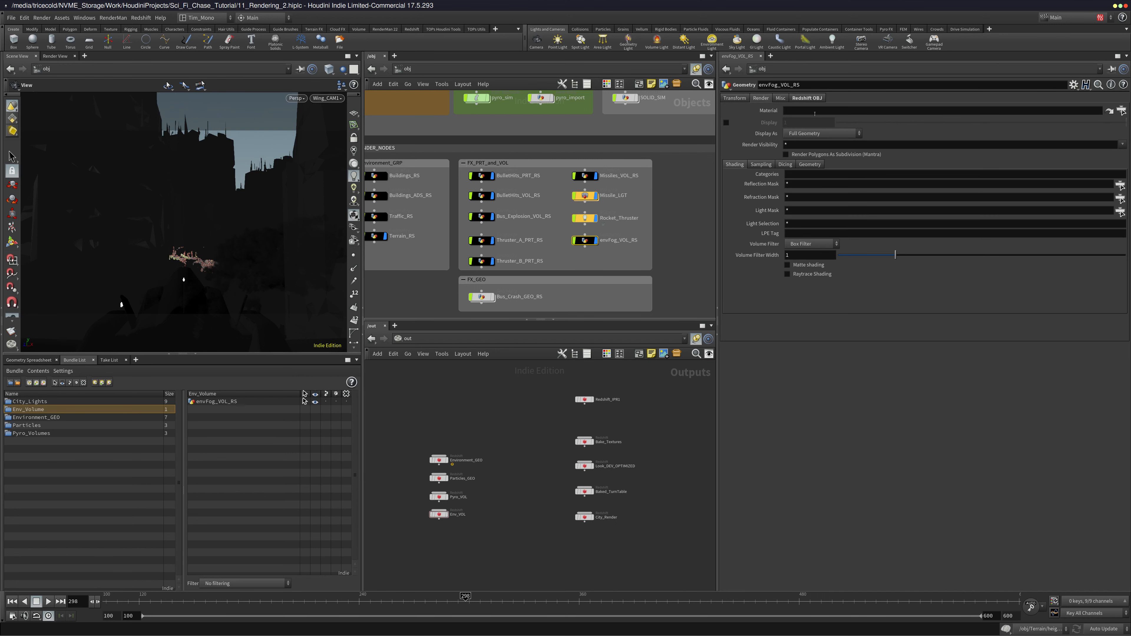
Add an RS Volume shader to the shop network beside the existing pyro shaders
middle_click_drag(685, 209, 657, 204)
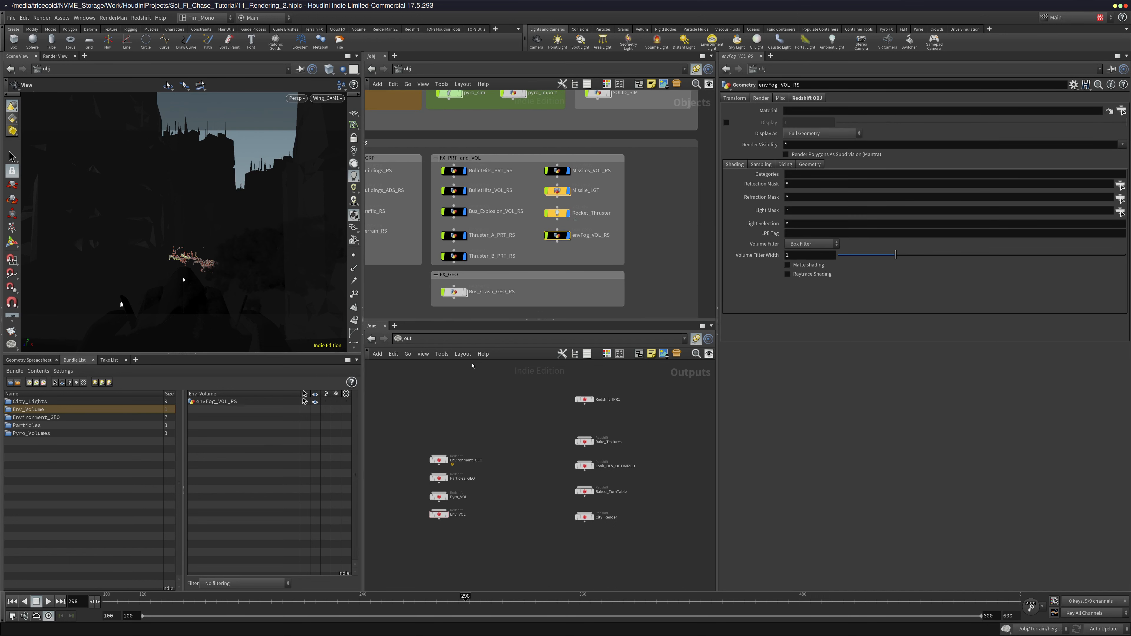
left_click(466, 340)
left_click(492, 382)
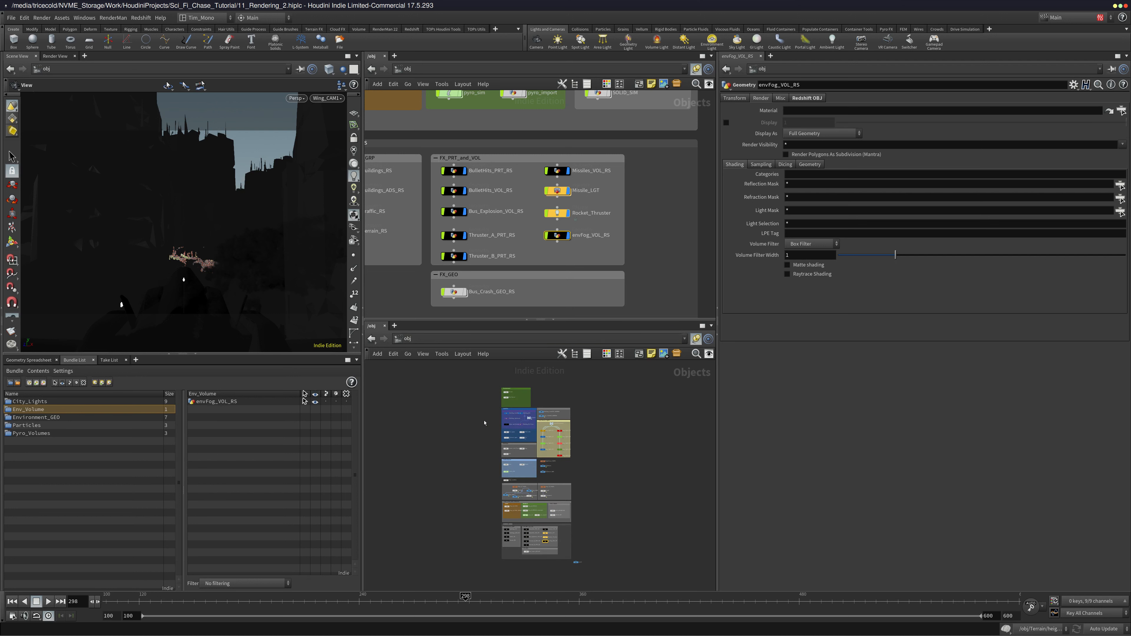
left_click(467, 339)
left_click(468, 399)
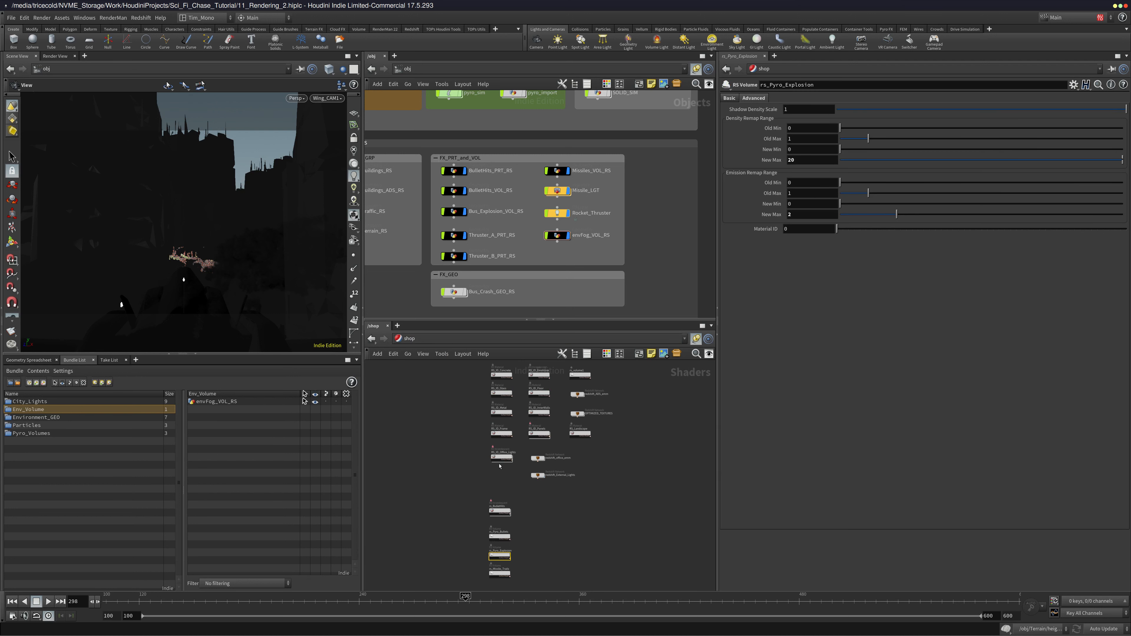
scroll(500, 466, "up", 3)
middle_click_drag(565, 406, 525, 444)
key("Tab")
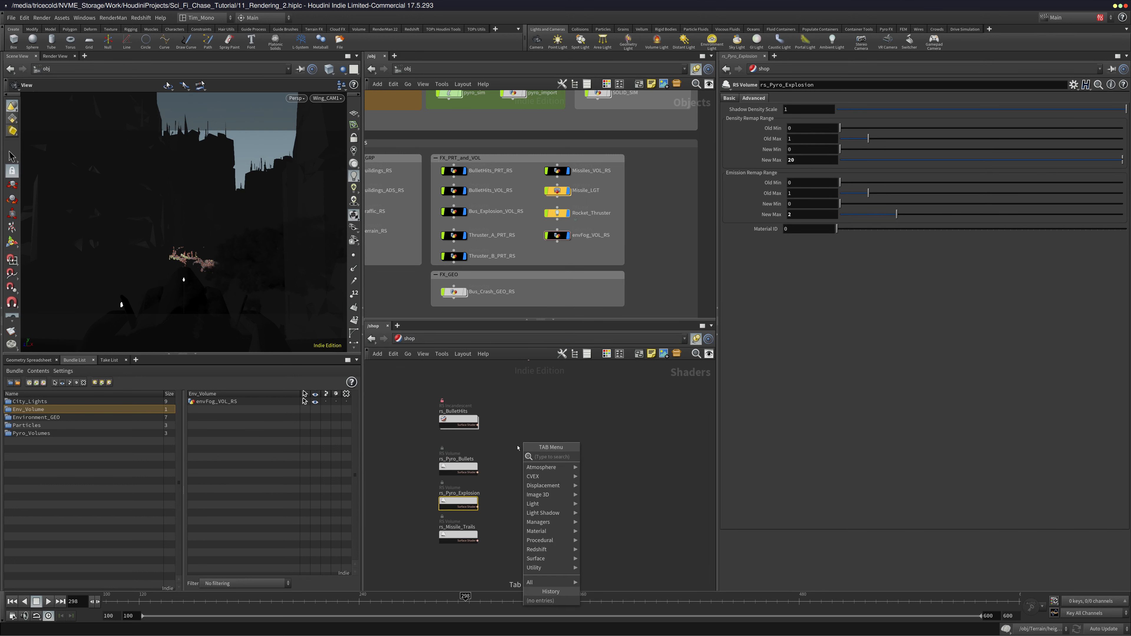
type("vol")
left_click(615, 467)
left_click(582, 484)
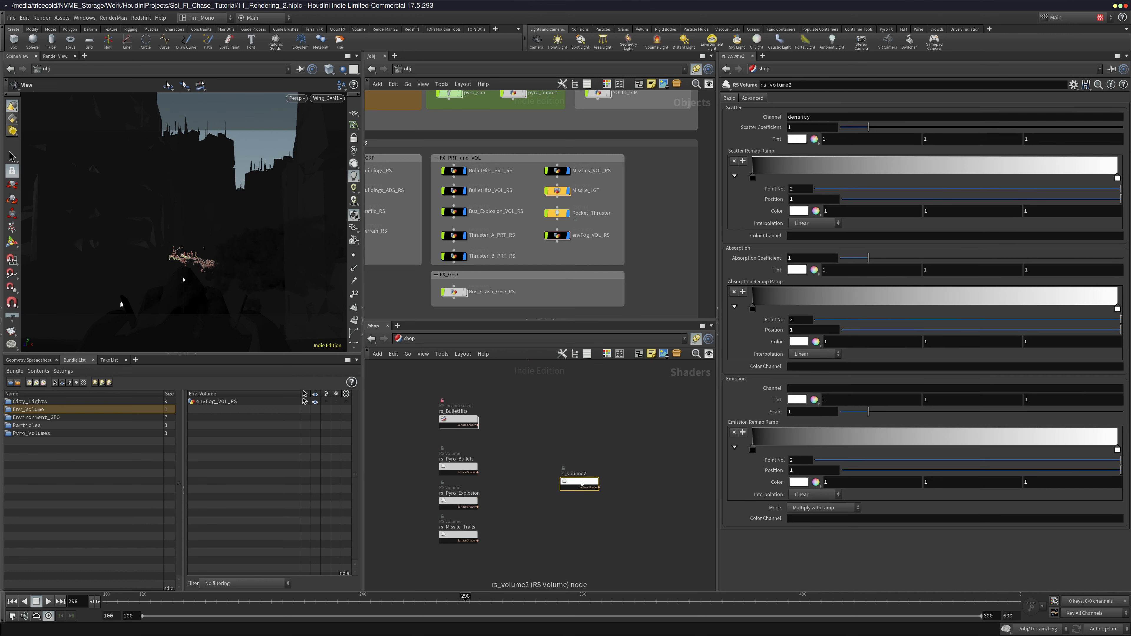
Place the new RS Volume shader below rs_Missile_Trails and rename it rs_Fog
left_click_drag(582, 484, 461, 577)
double_click(456, 567)
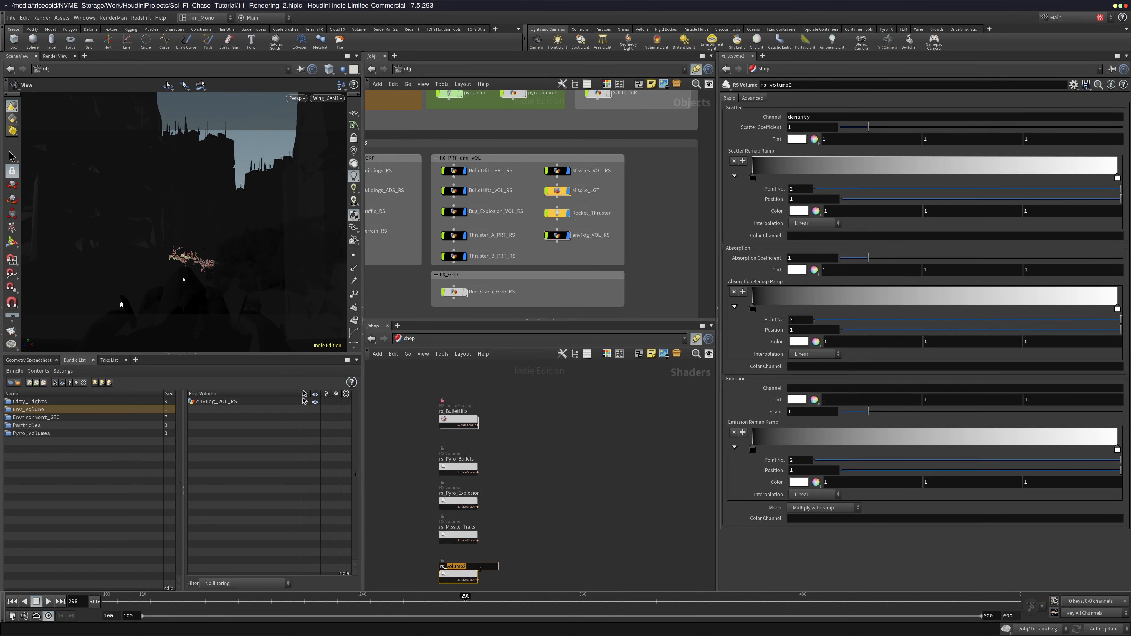
type("Fog")
key("Return")
Assign the rs_Fog shader from the shop network as the render material of the envFog_VOL_RS object
left_click(559, 236)
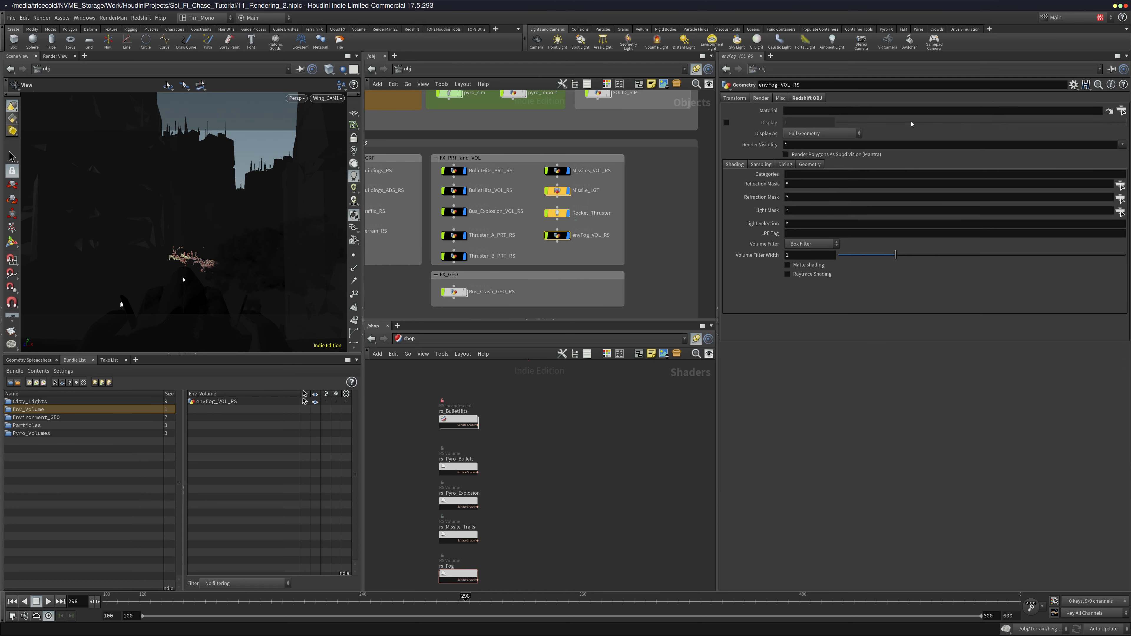
left_click(1122, 110)
left_click(1029, 67)
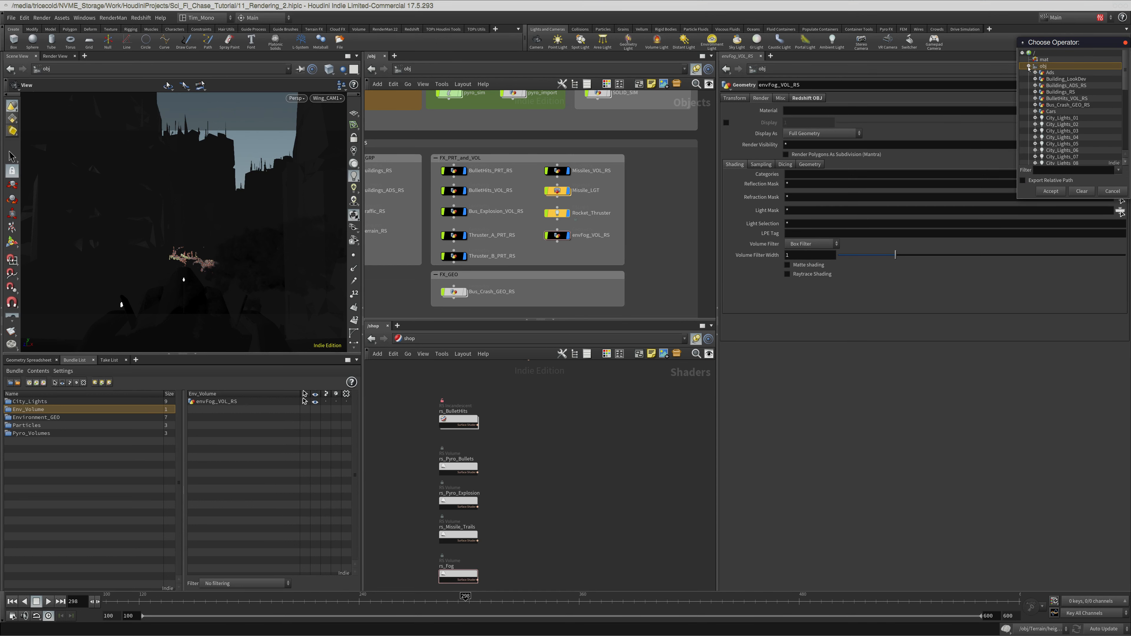
left_click(1029, 66)
left_click(1029, 73)
left_click_drag(1124, 87, 1127, 119)
left_click(1058, 137)
left_click(1051, 191)
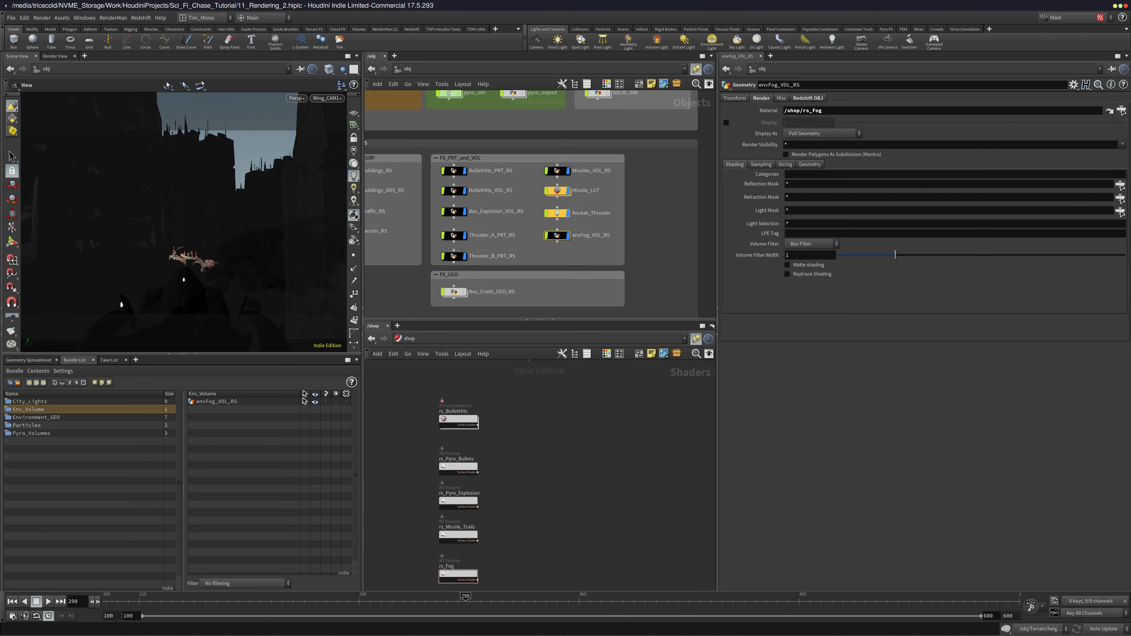
Test-render Env_VOL to MPlay, switch its render take to (Current) and render it again, closing the preview
left_click(441, 339)
left_click(458, 388)
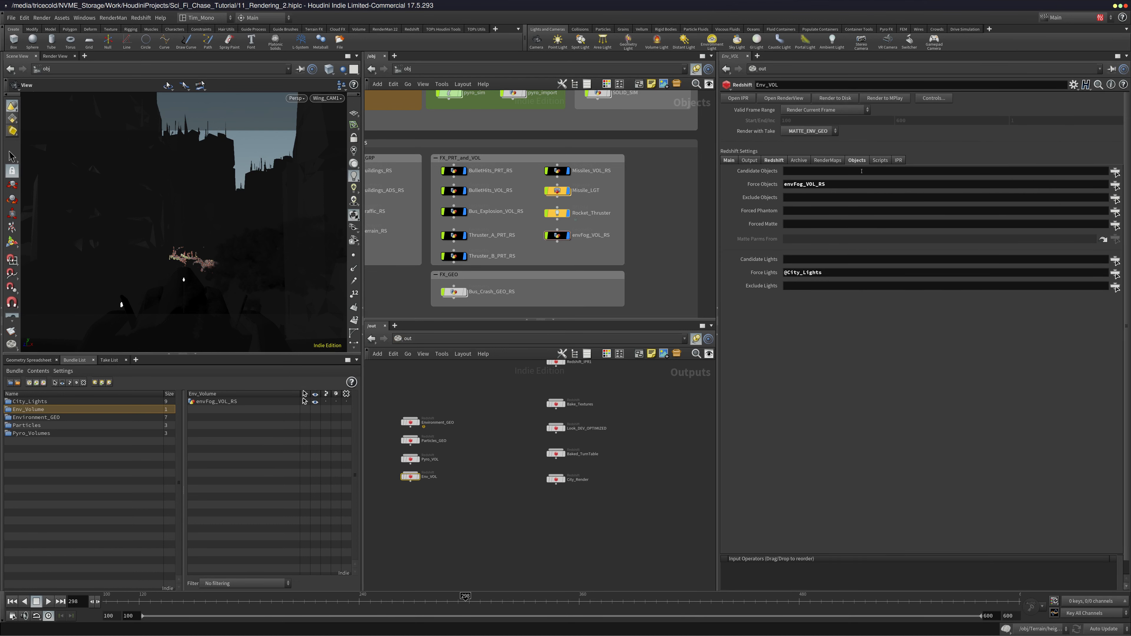
left_click(879, 99)
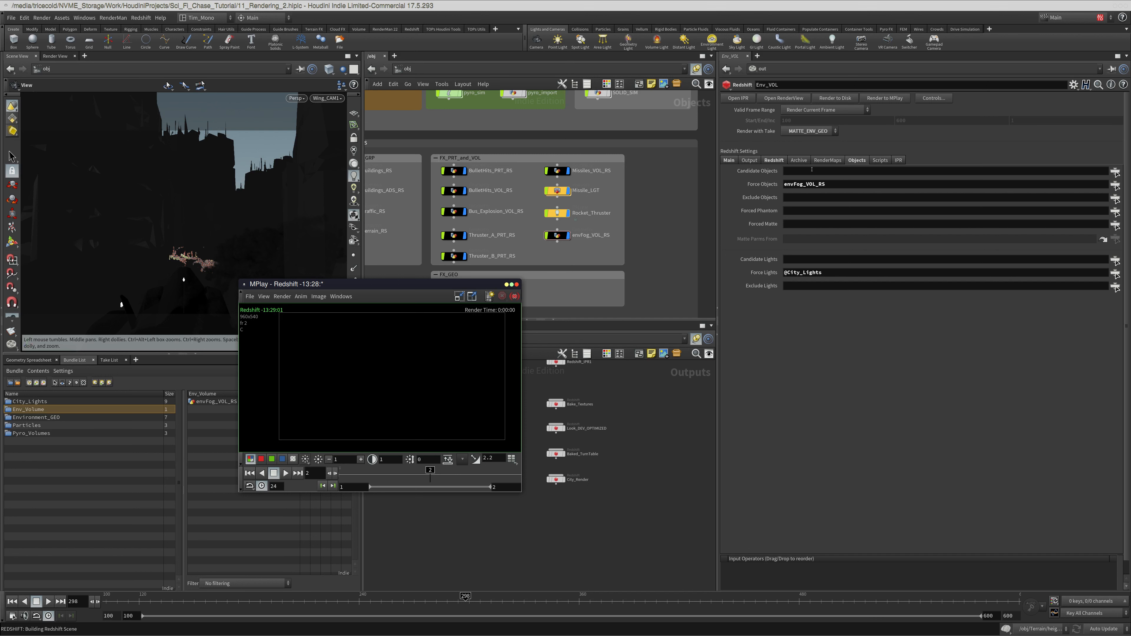
left_click(807, 132)
left_click(798, 140)
left_click(884, 99)
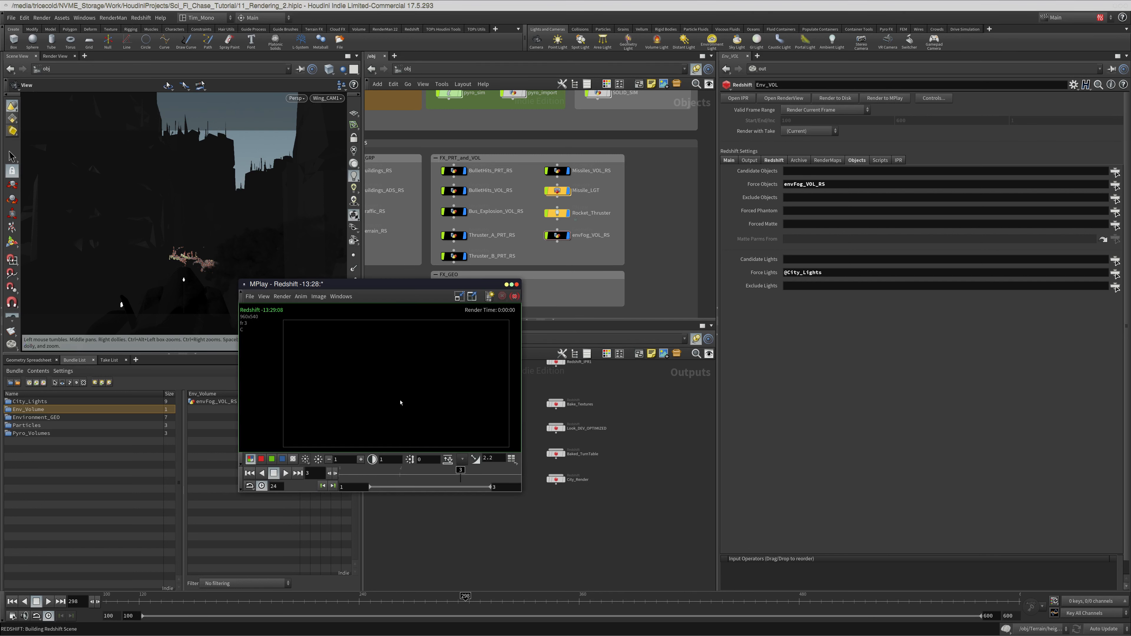
left_click(517, 285)
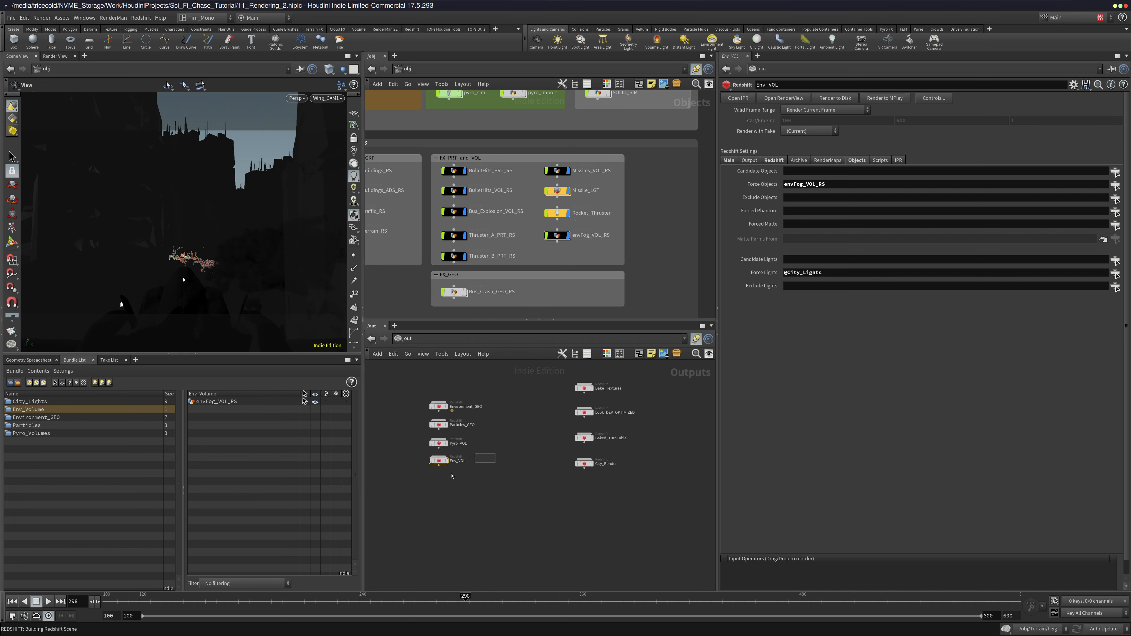
Add a Redshift Proxy SOP inside the envFog_VOL_RS object and return to the object level
middle_click(466, 515)
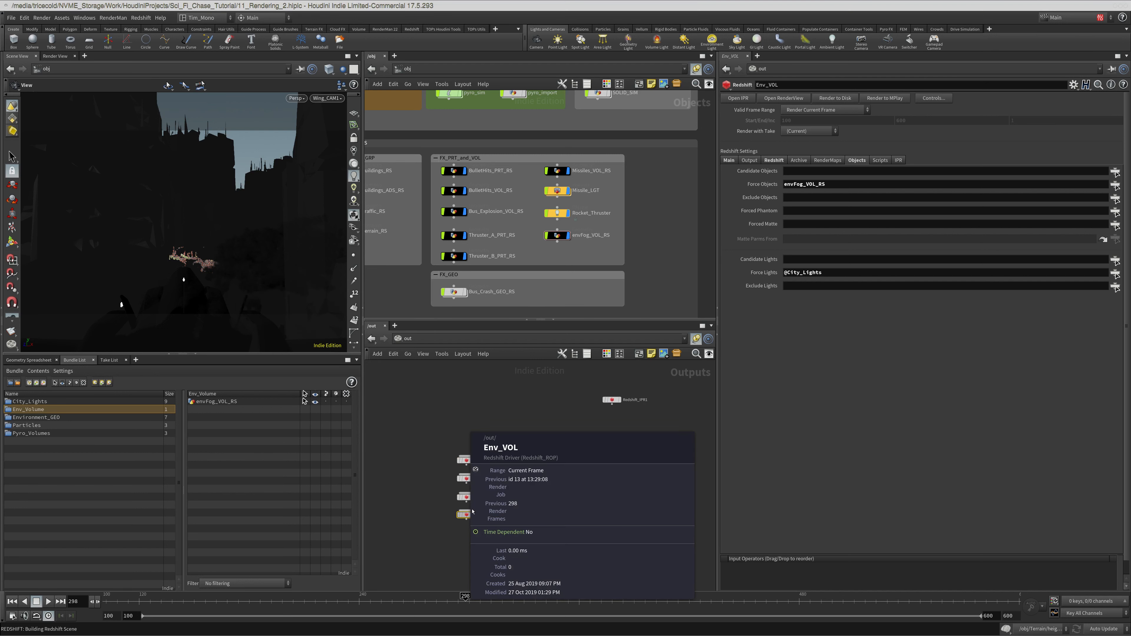
middle_click(560, 239)
double_click(560, 239)
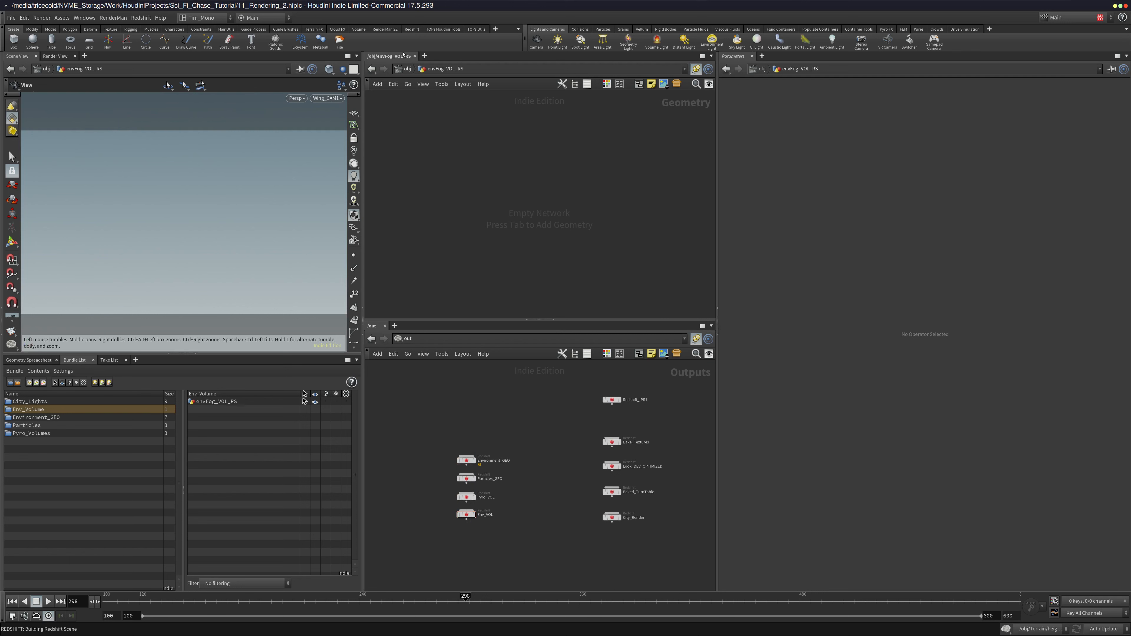
key("Tab")
type("reds")
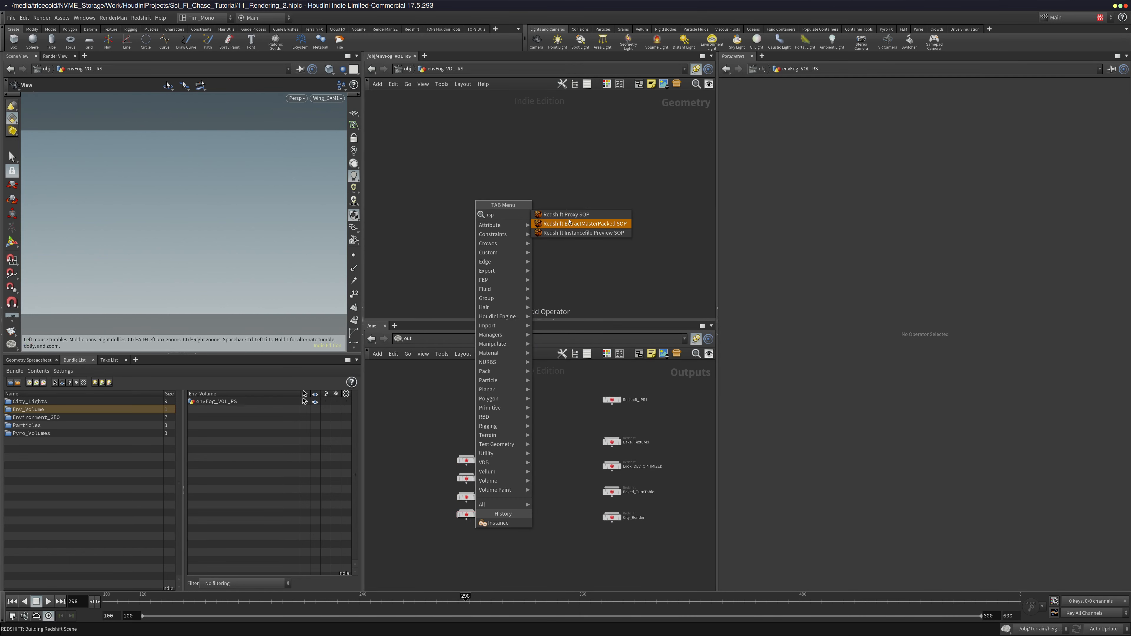
left_click(535, 215)
left_click(529, 217)
key("u")
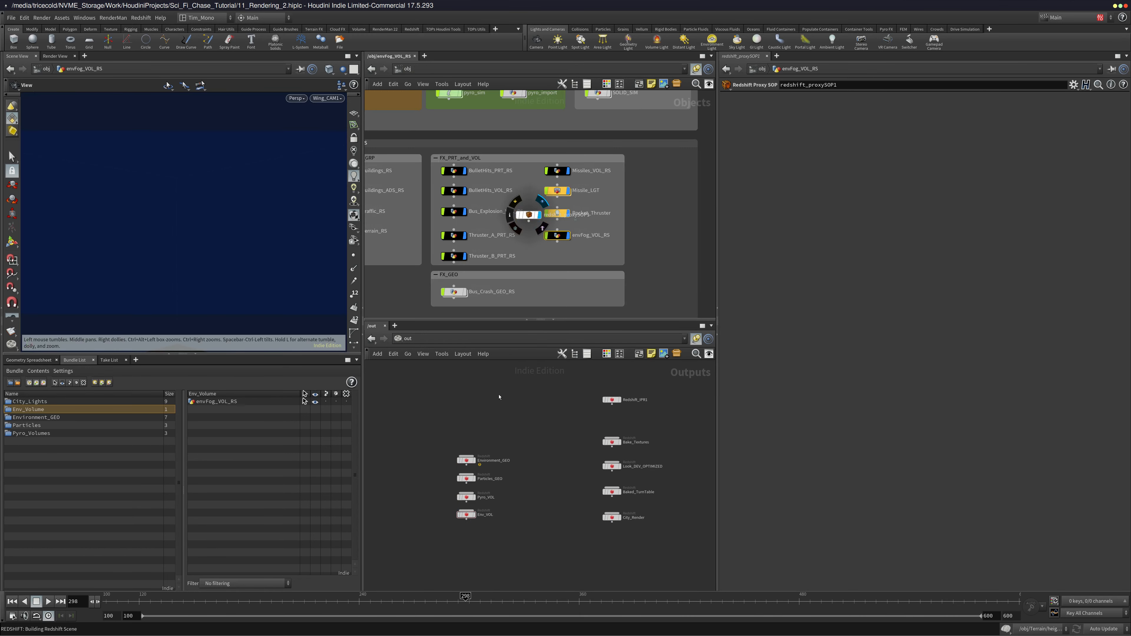
Test-render the fog with the Env_VOL node to MPlay and close the preview
left_click_drag(505, 504, 401, 542)
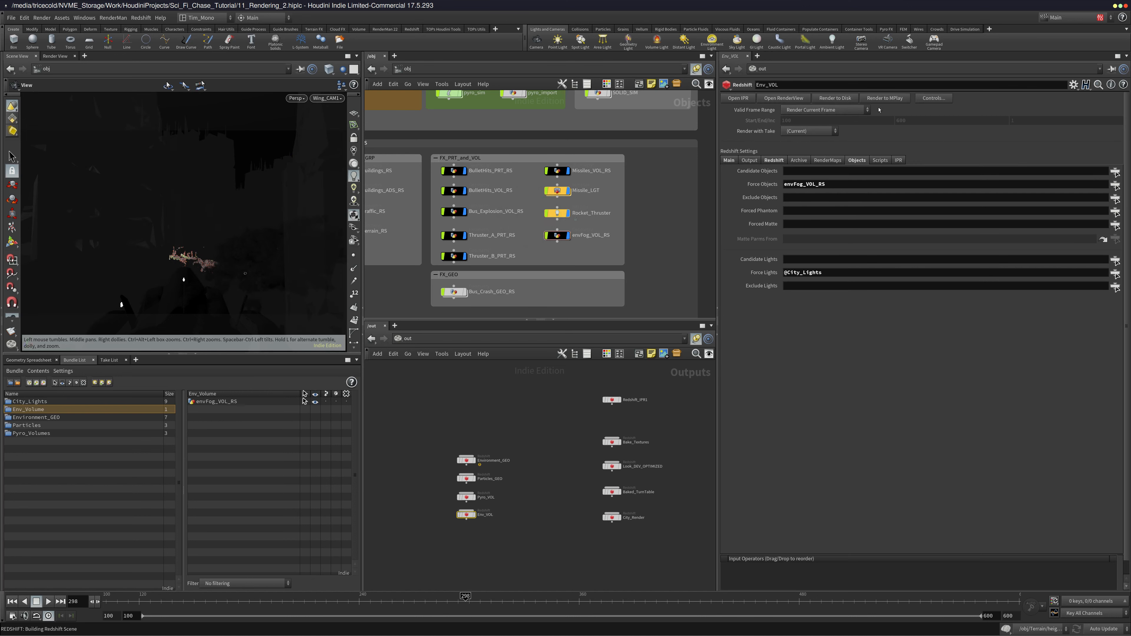
left_click(885, 99)
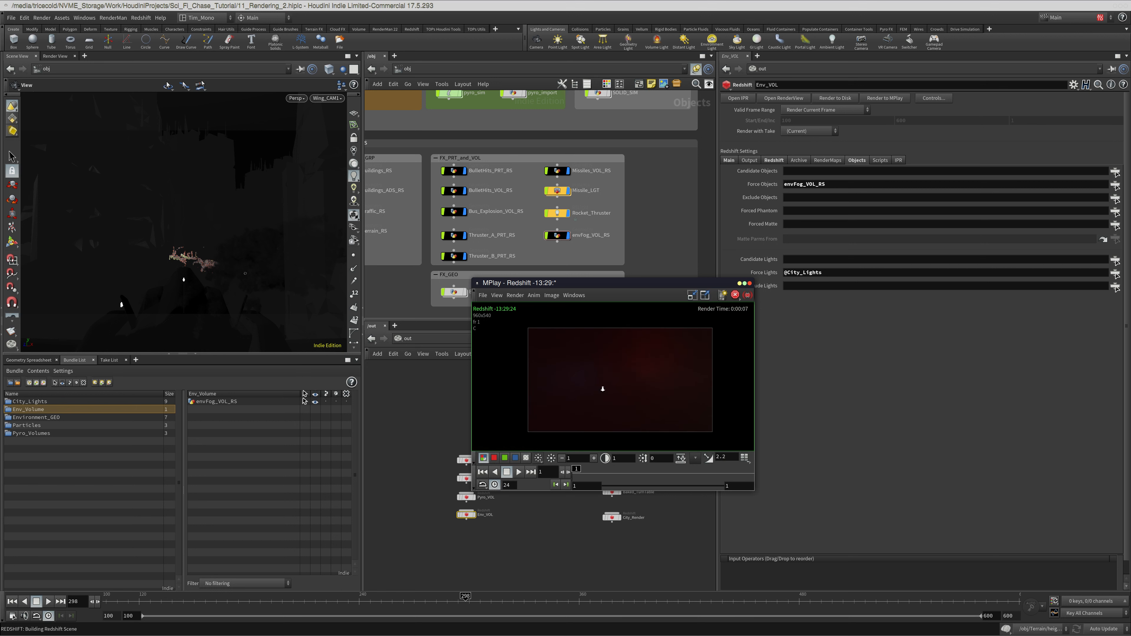
left_click(750, 284)
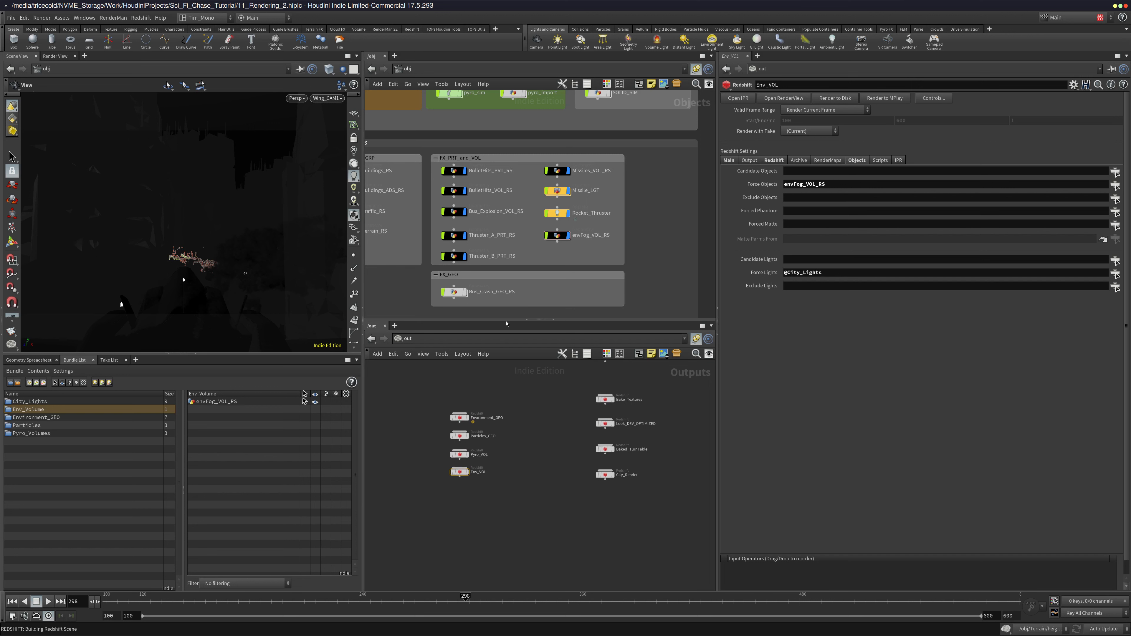
left_click(460, 455)
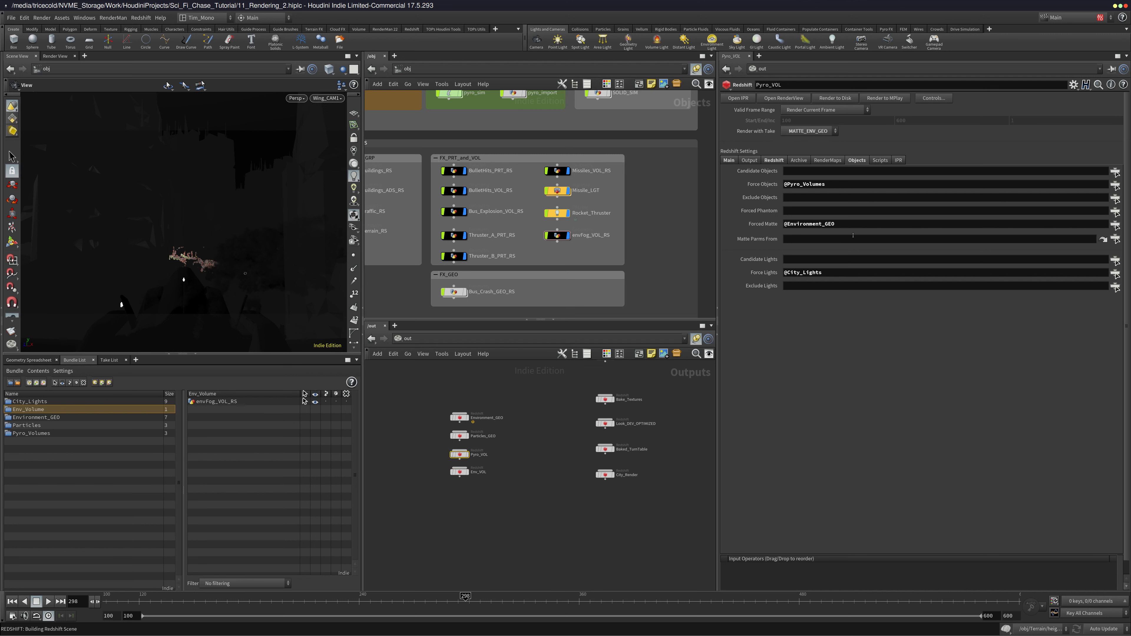
left_click_drag(843, 225, 758, 233)
key("ctrl+c")
left_click(459, 472)
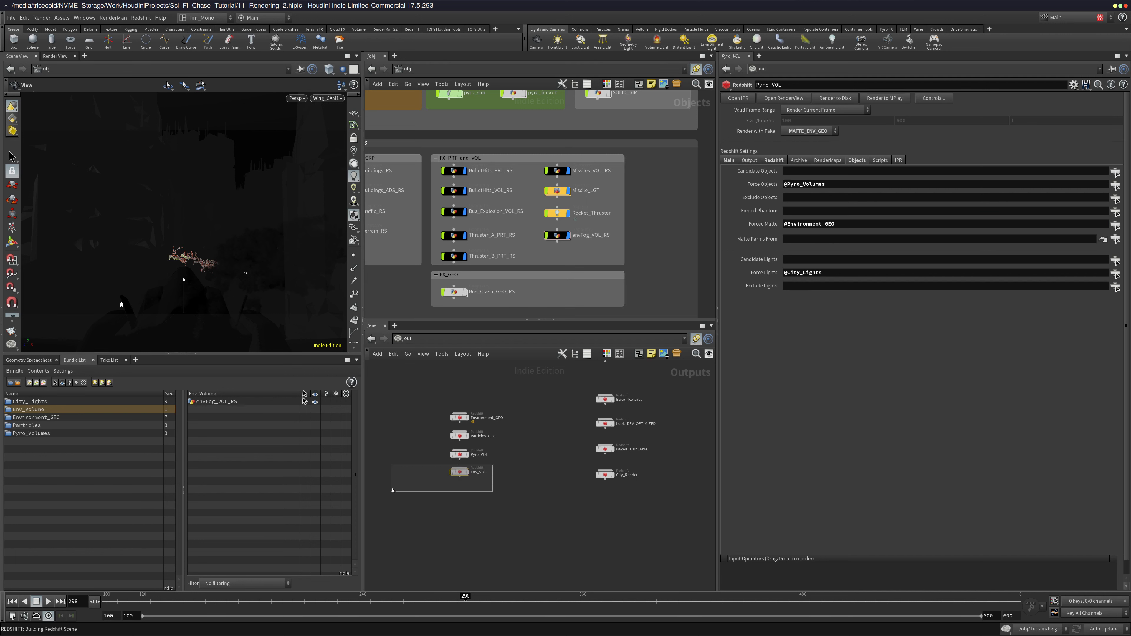
left_click(805, 225)
key("ctrl+v")
key("Return")
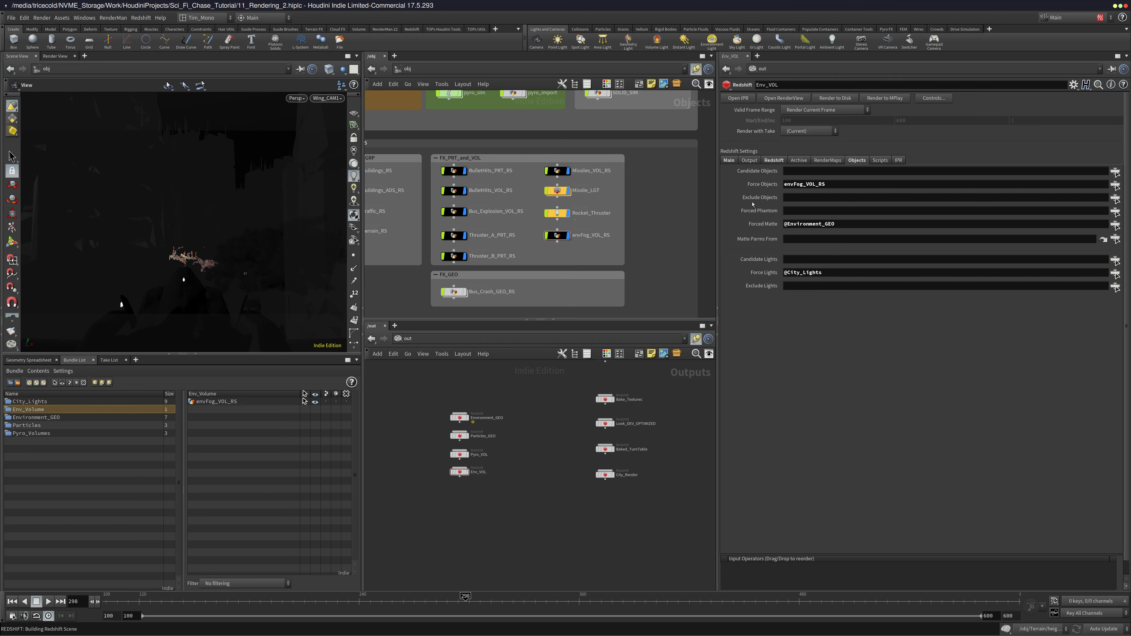
Set Env_VOL's render take to MATTE_ENV_GEO, render it to MPlay and keep the MPlay window always on top
left_click(809, 131)
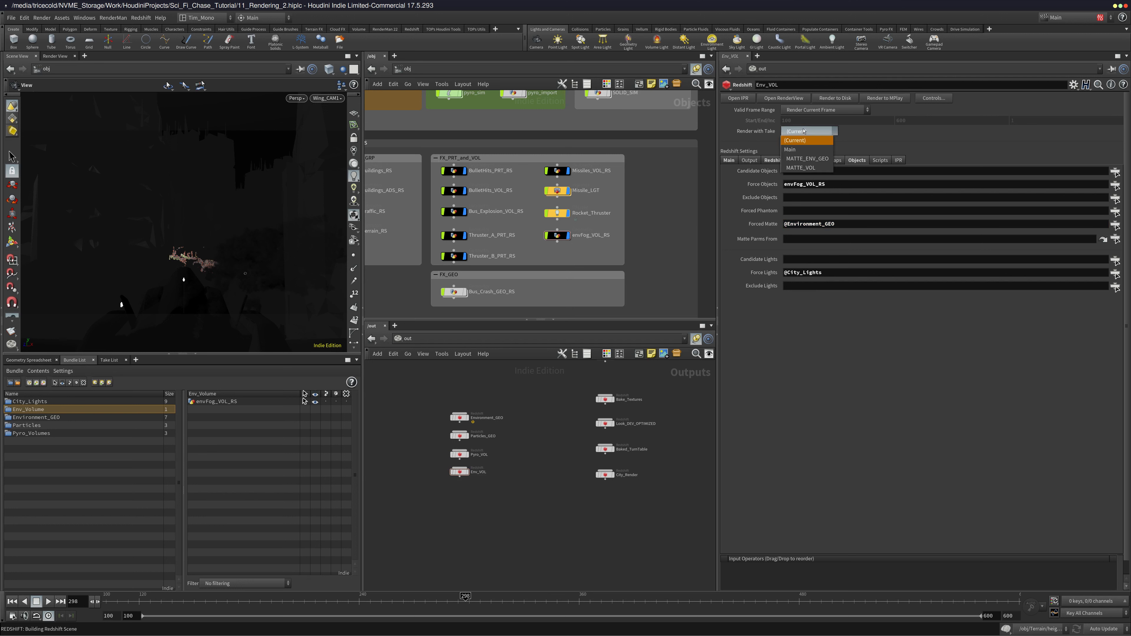
left_click(807, 159)
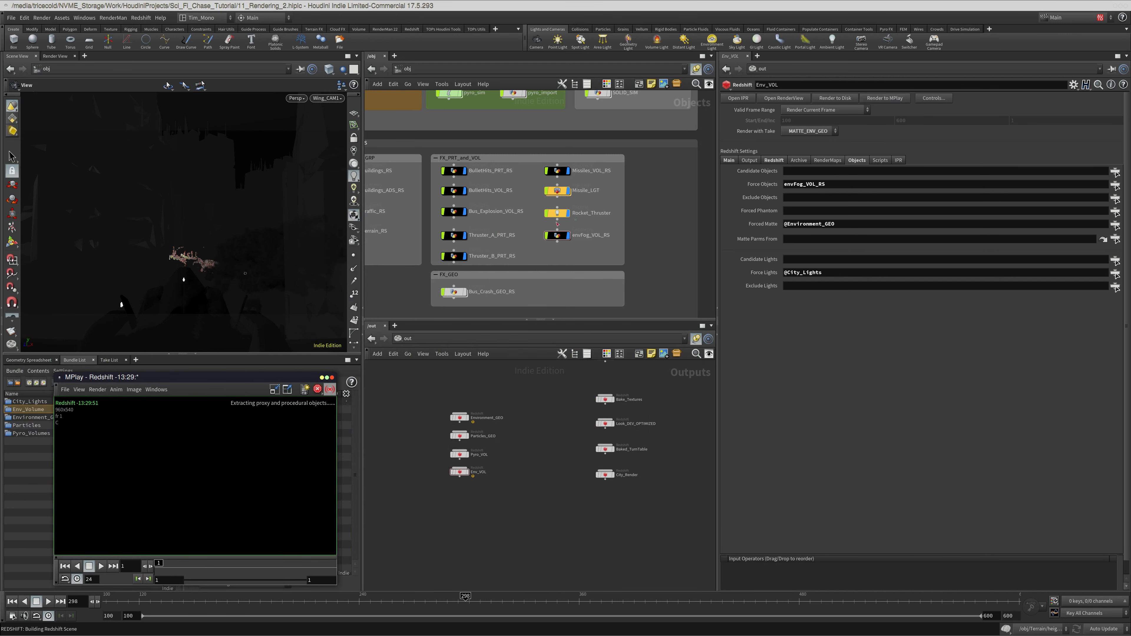
right_click(274, 377)
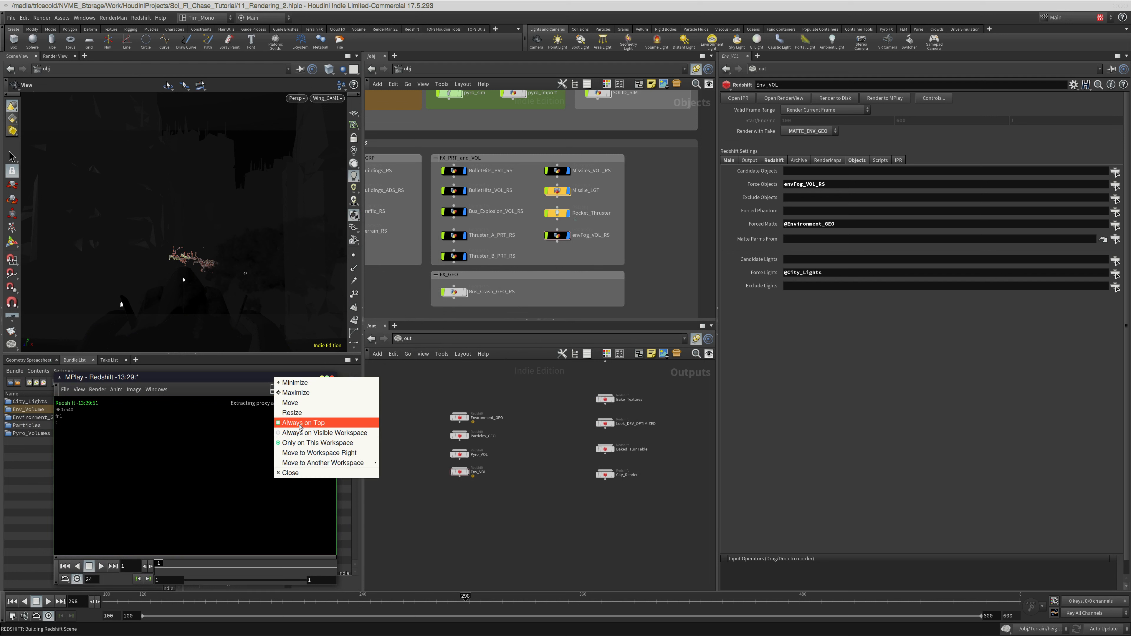
left_click(287, 424)
Open the rs_Missile_Trails material from Missiles_VOL_RS and set its density remap New Max to .2
left_click(557, 170)
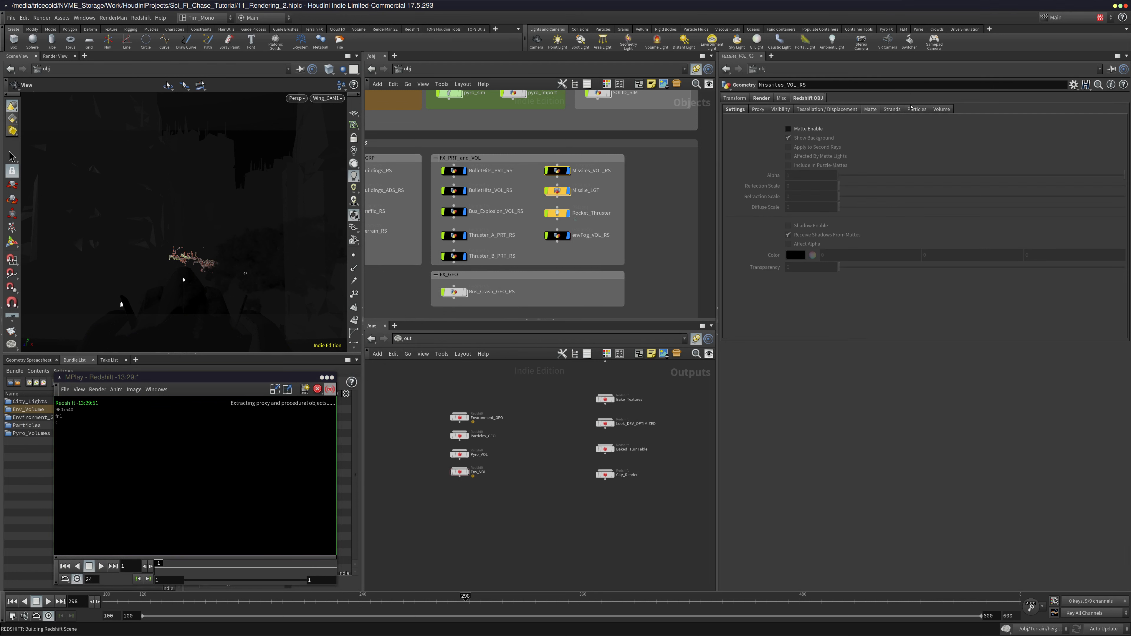
left_click(762, 98)
left_click(1109, 111)
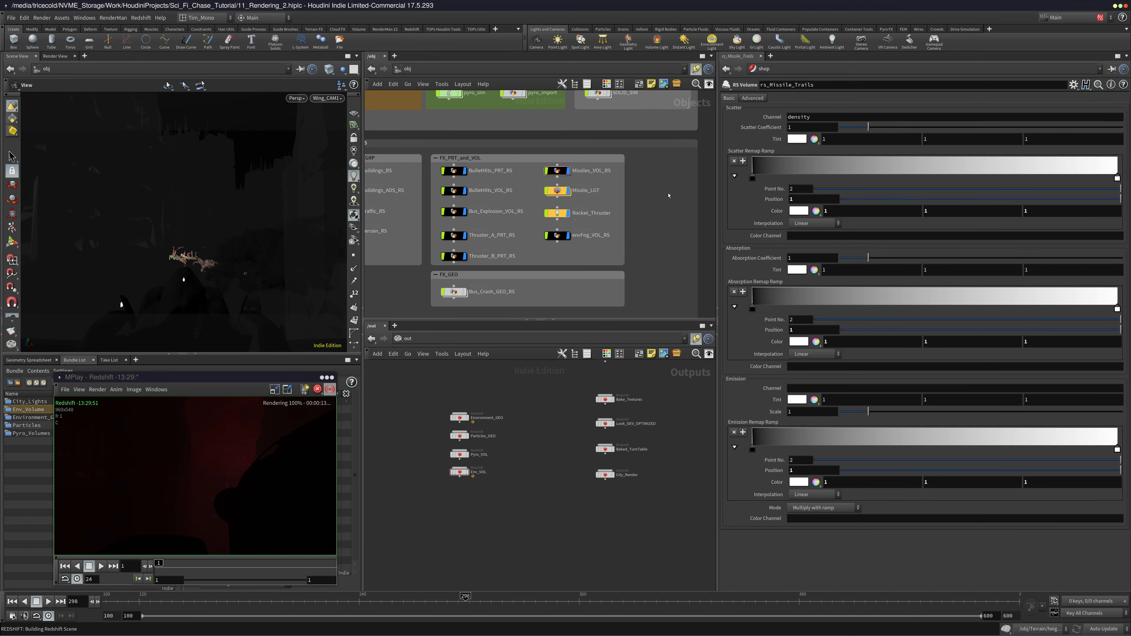
left_click(753, 98)
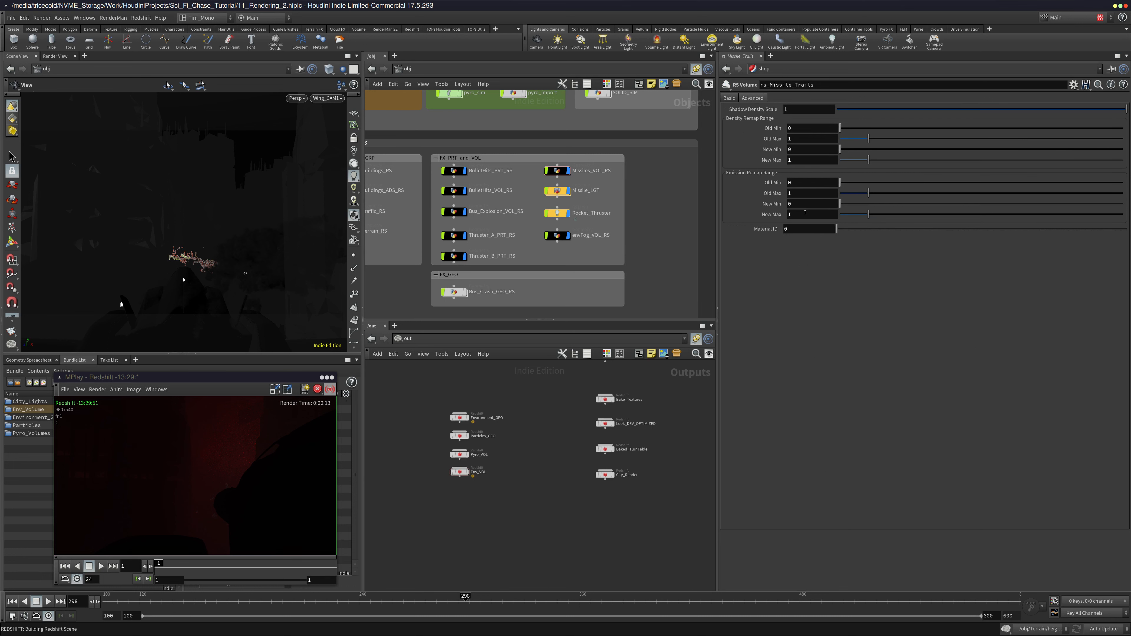
double_click(804, 161)
type(".2")
key("Return")
left_click(793, 160)
Render Env_VOL to MPlay again and compare the new frame with the first render
double_click(643, 450)
left_click(462, 472)
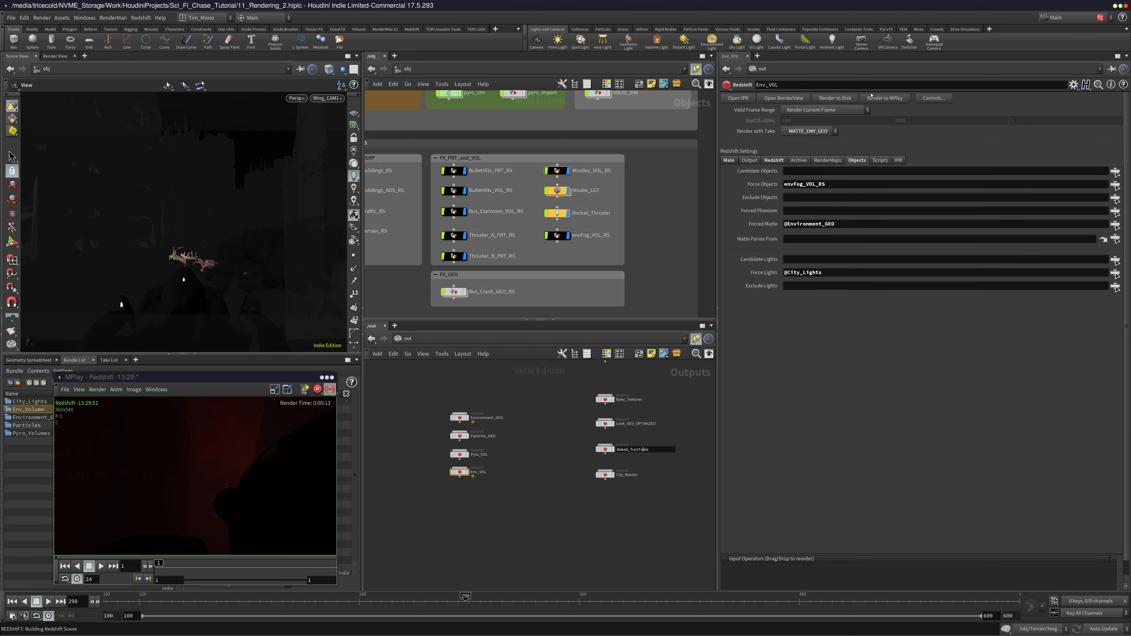
left_click(885, 99)
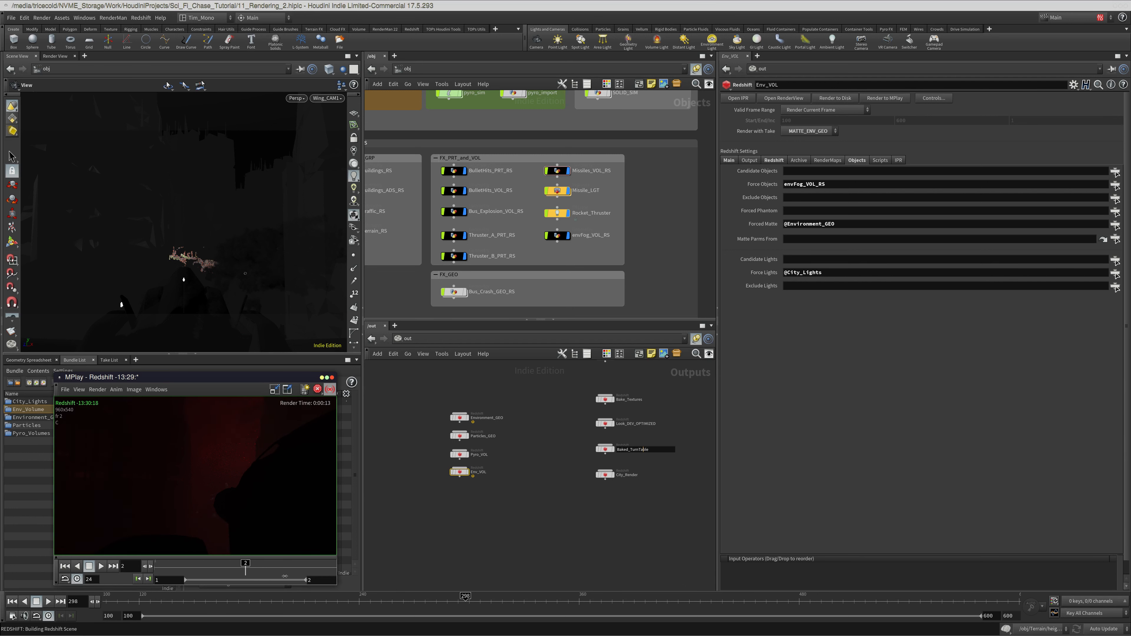
left_click_drag(286, 576, 159, 573)
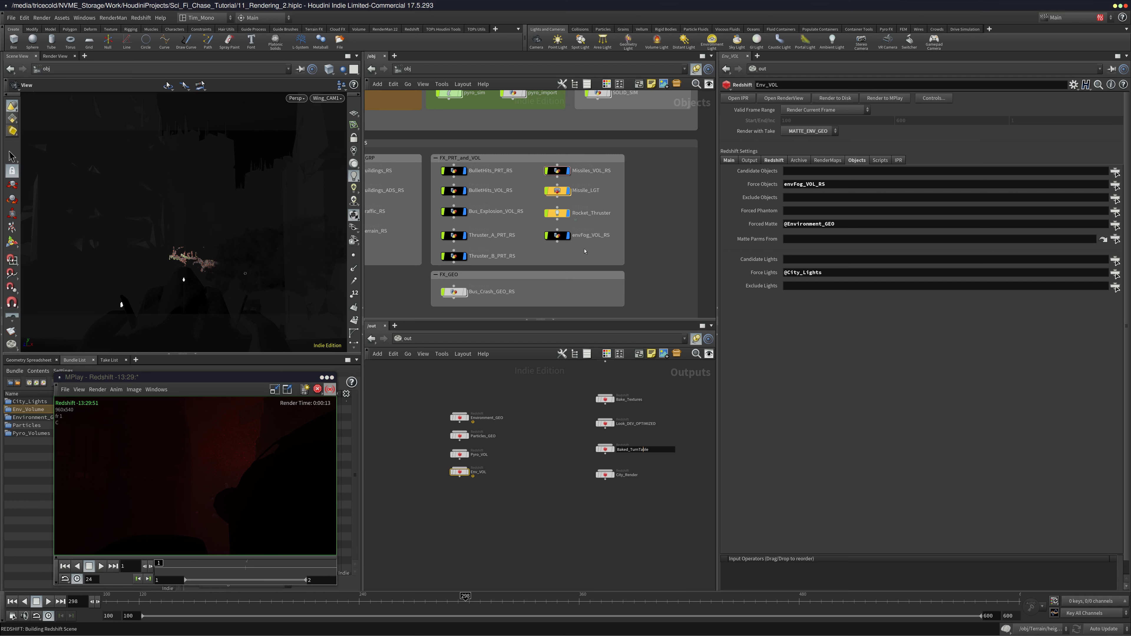
Open the rs_Fog material from envFog_VOL_RS and set its density remap New Max to .2
left_click(559, 237)
left_click(1110, 112)
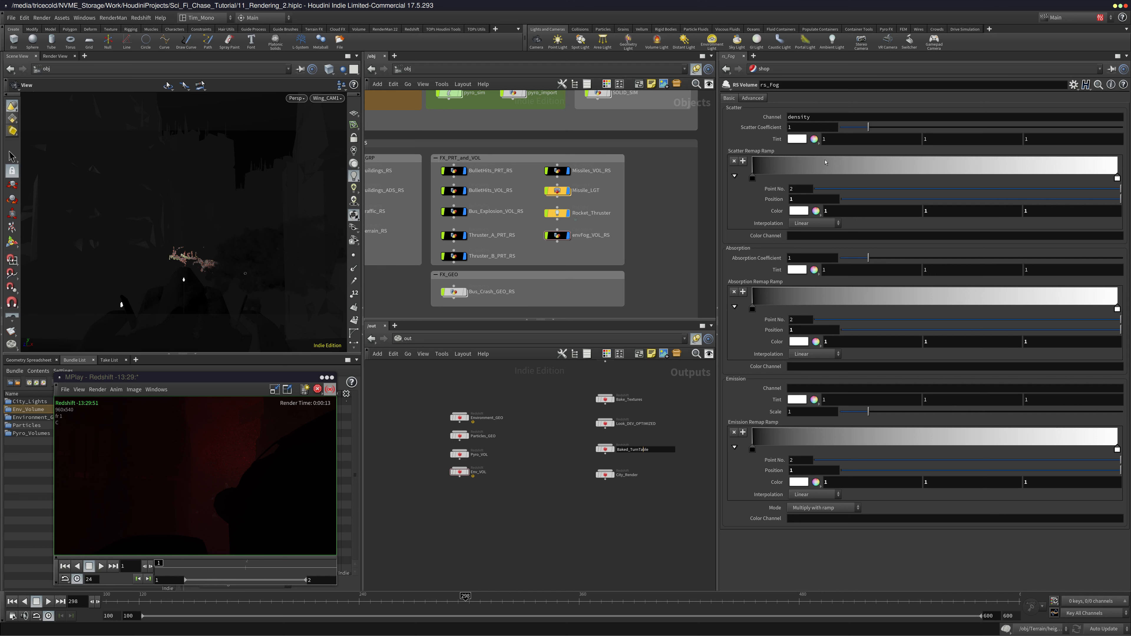
left_click(752, 98)
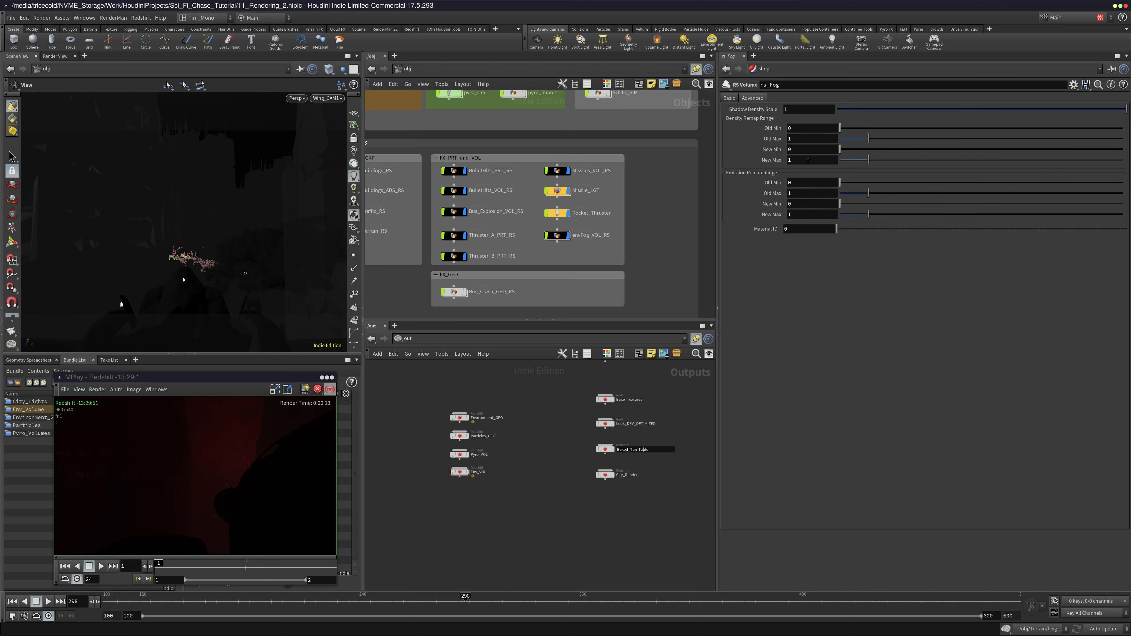
left_click(559, 236)
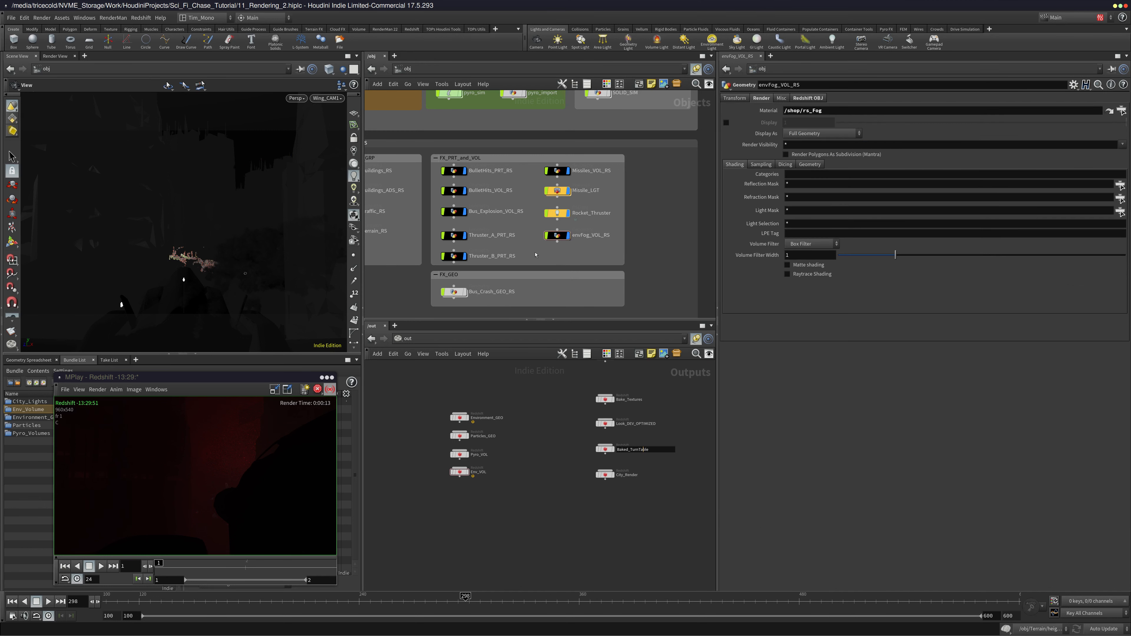
left_click(1110, 111)
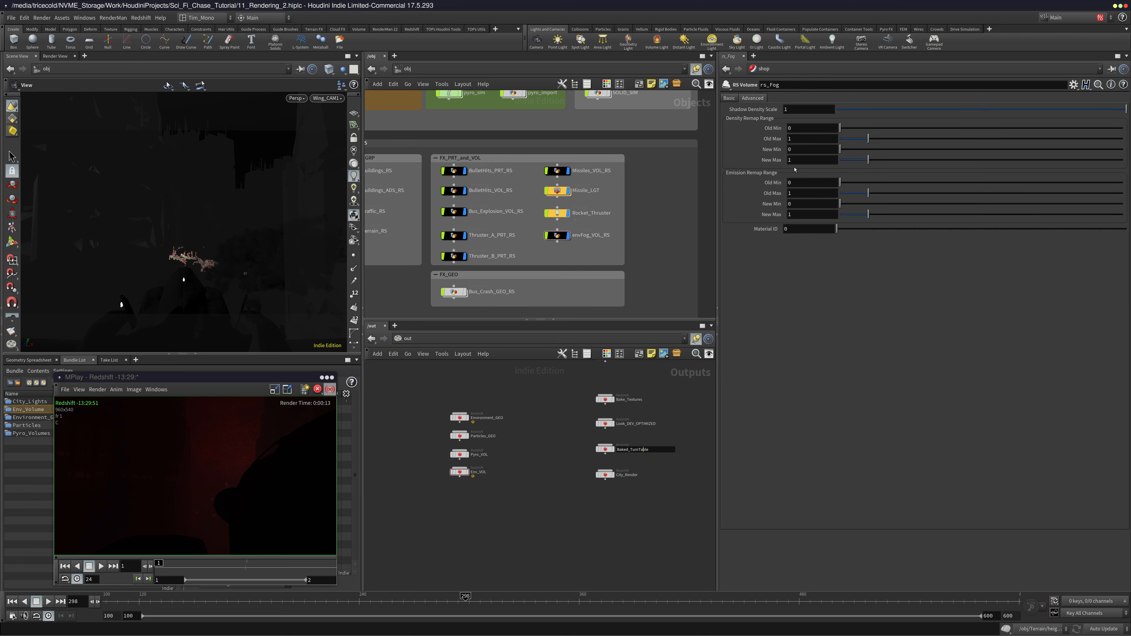
type(".2")
key("Return")
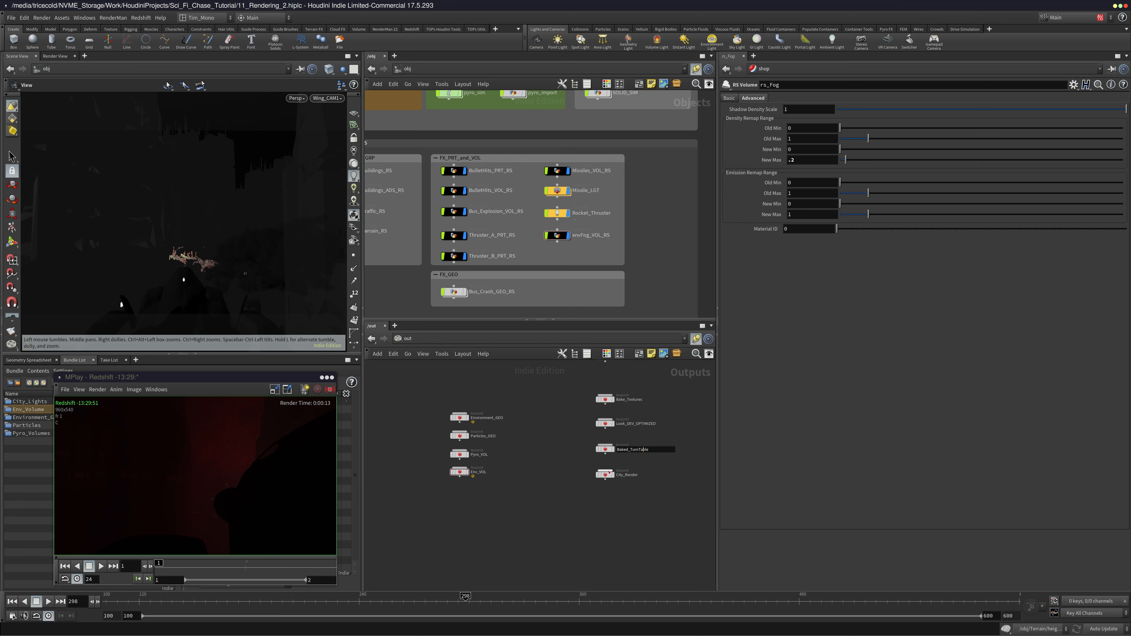
Re-render Env_VOL to MPlay with the new rs_Fog density and compare it with the earlier frames
left_click(460, 473)
left_click(886, 98)
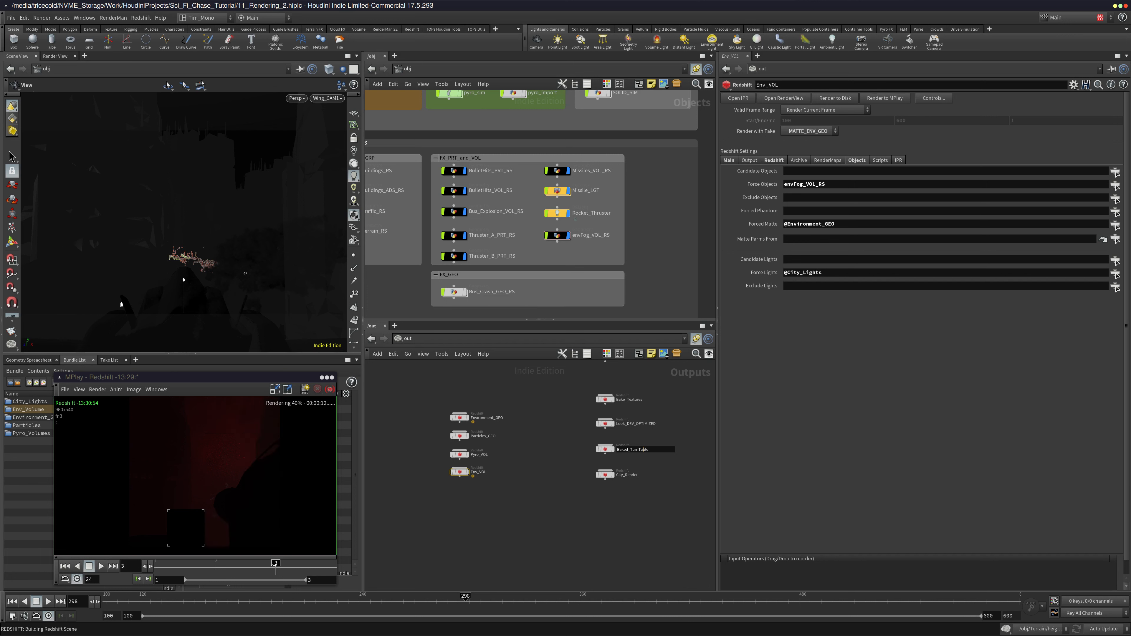
left_click_drag(275, 566, 182, 570)
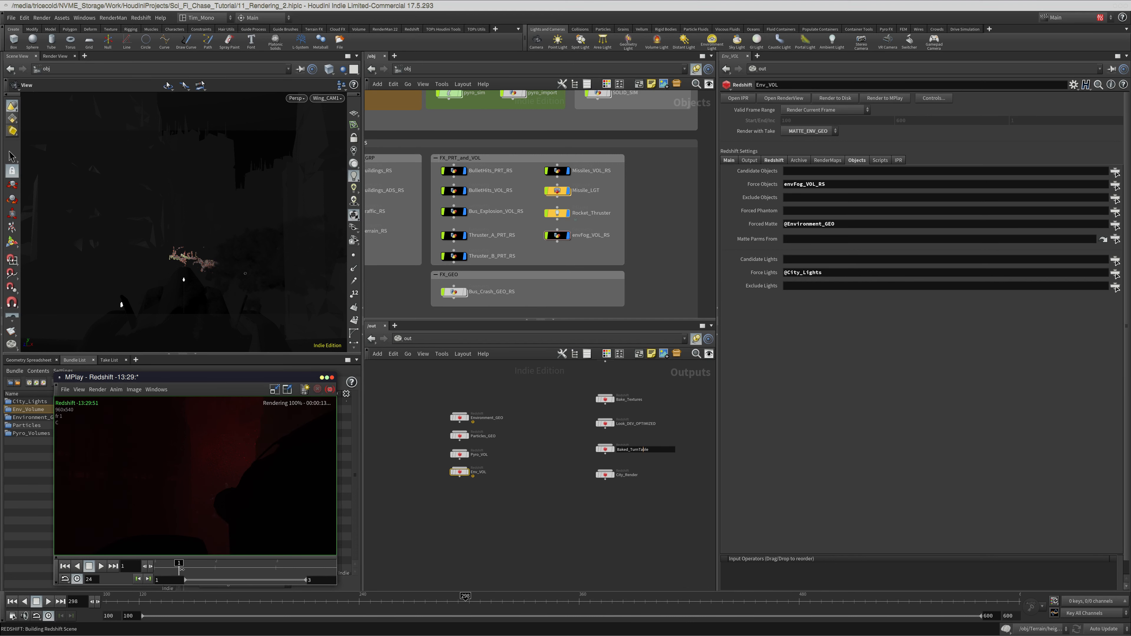
left_click(566, 452)
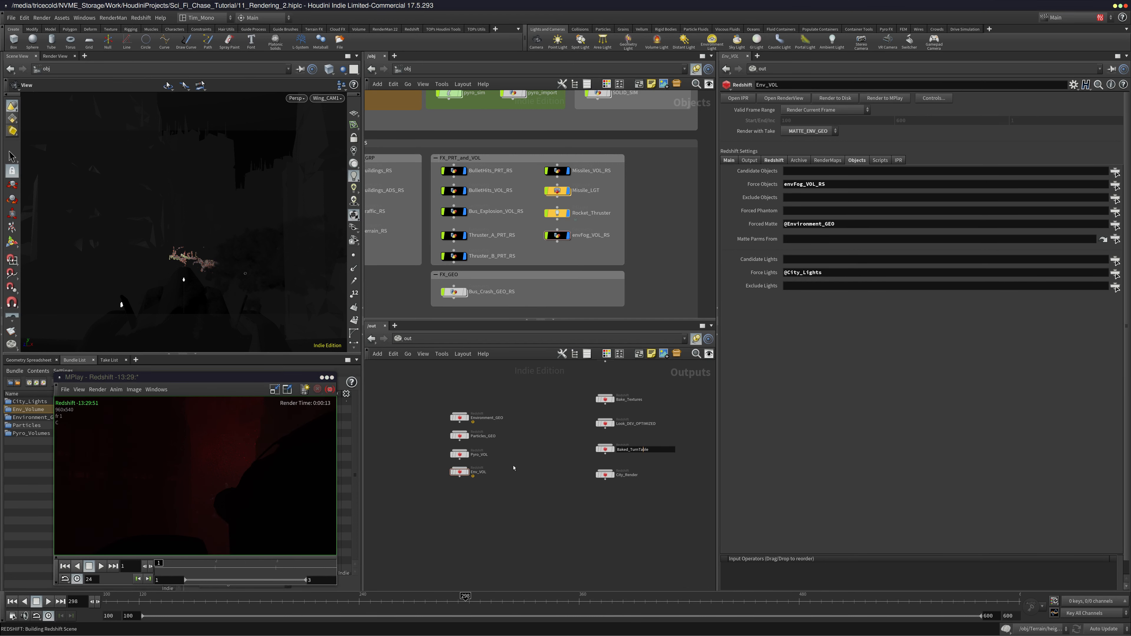
Set the Redshift Proxy Materials of envFog_VOL_RS to From Scene Materials
left_click(557, 234)
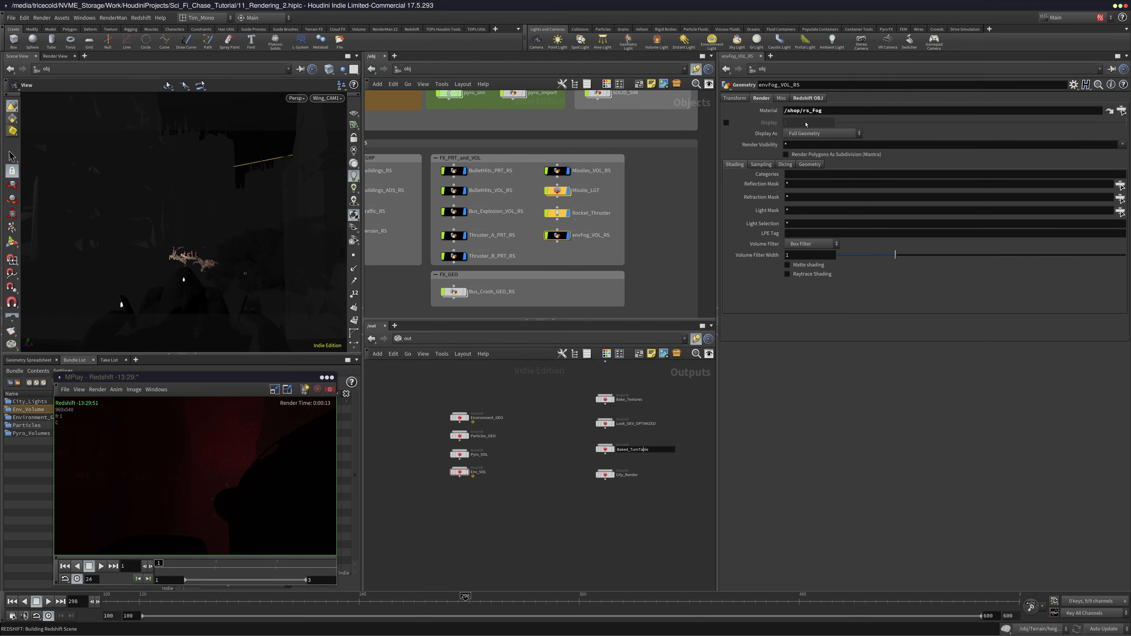
left_click(808, 97)
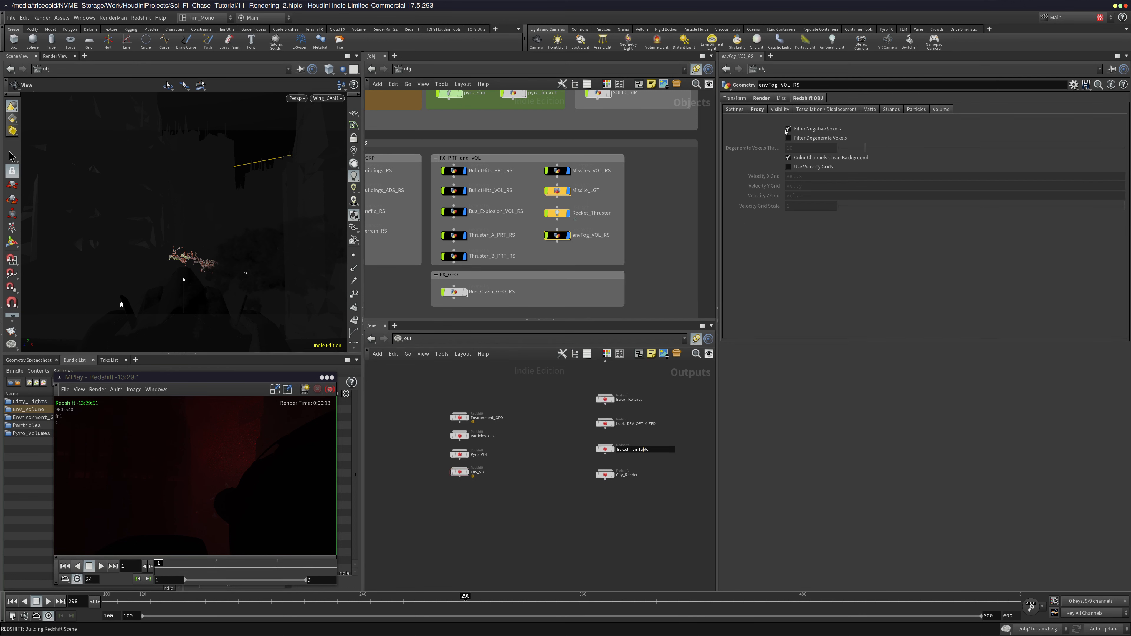
left_click(757, 110)
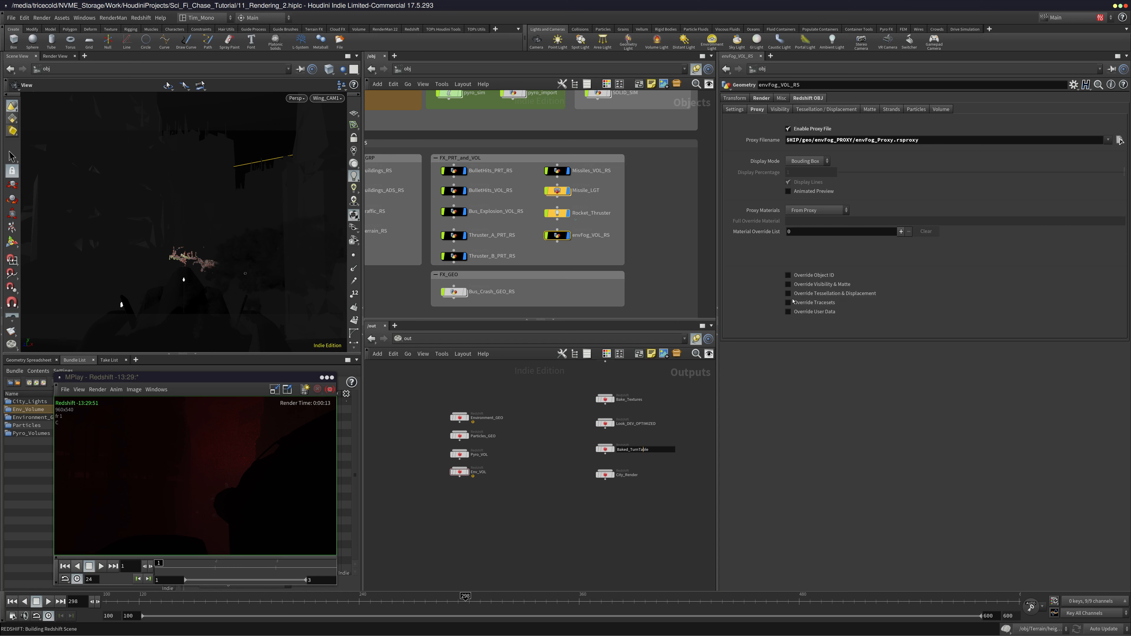
left_click(802, 313)
left_click(816, 211)
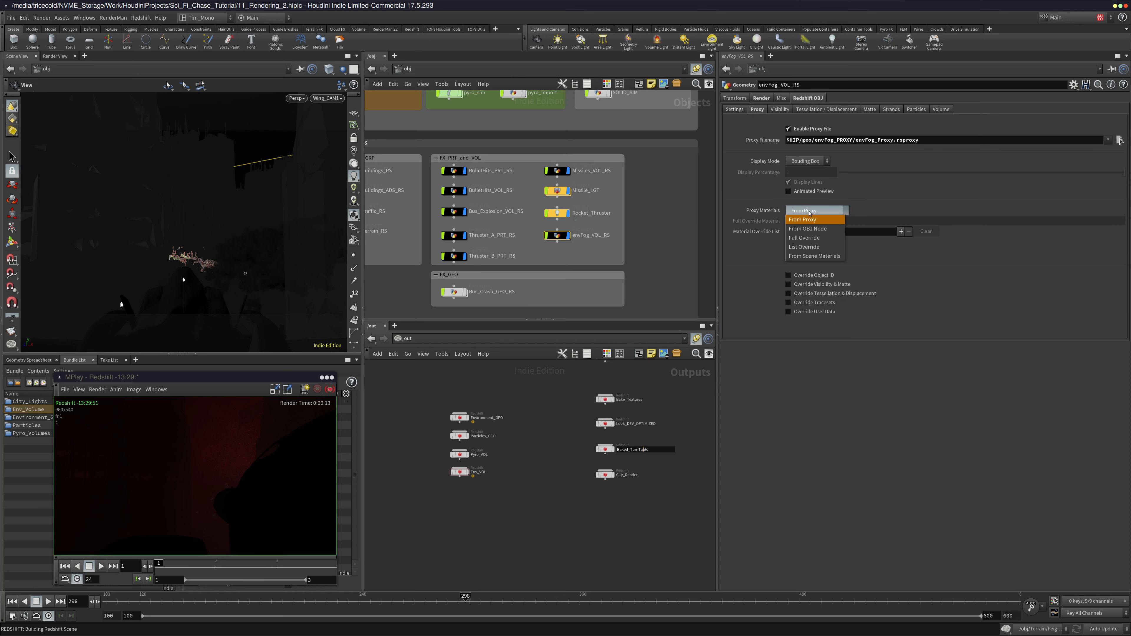
left_click(814, 256)
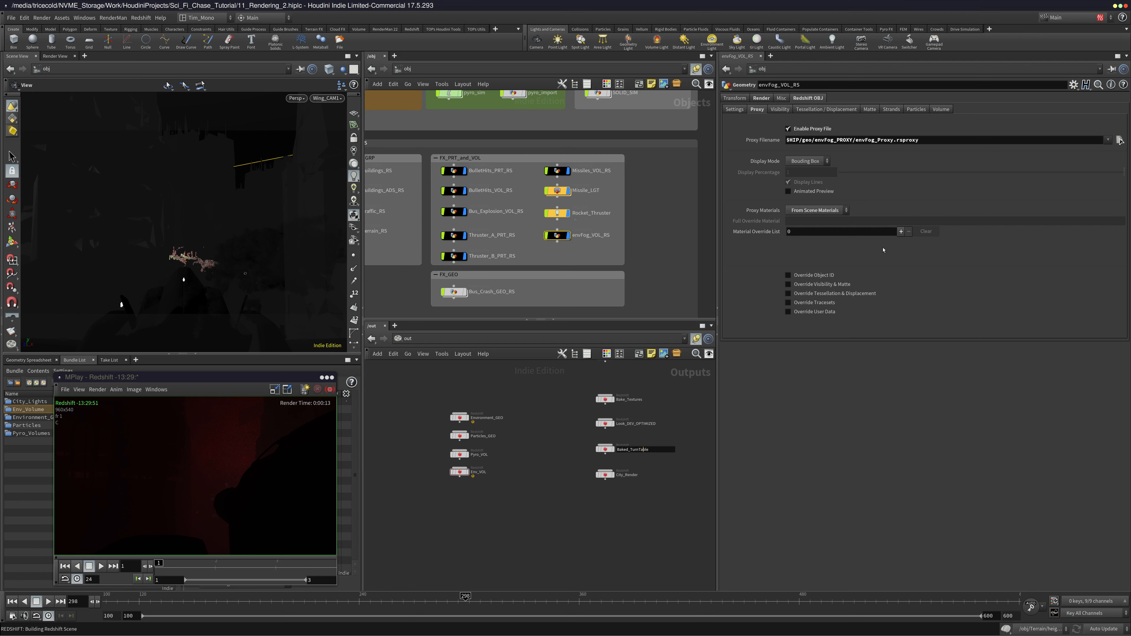
Try Full Override as the proxy material source of envFog_VOL_RS, return to From Scene Materials, and check its assigned material
left_click(816, 210)
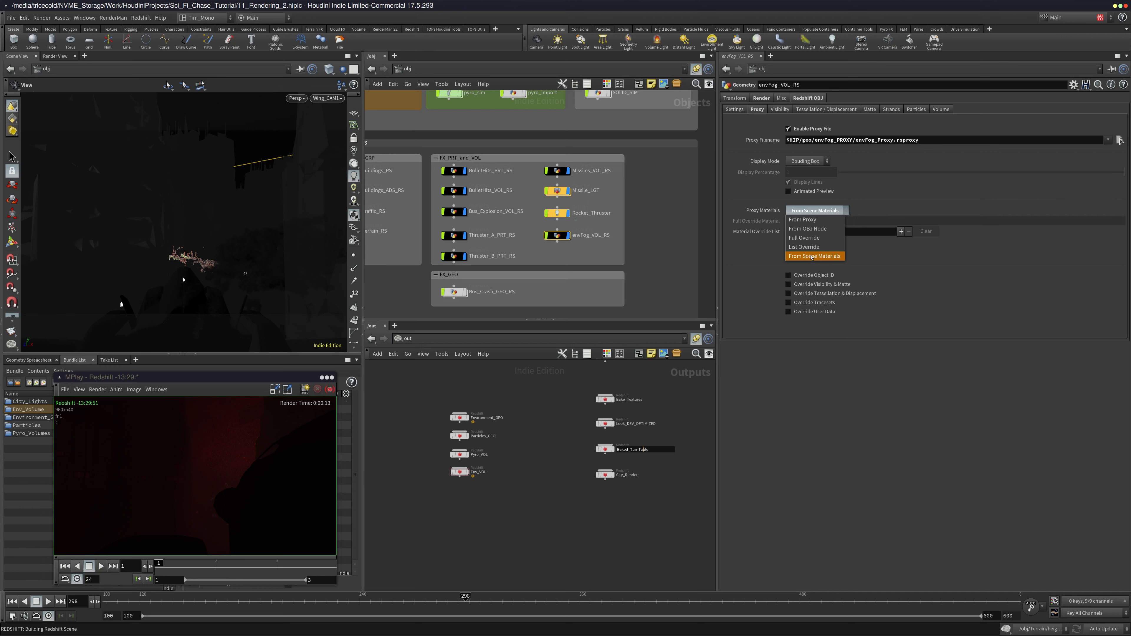
left_click(805, 238)
left_click(815, 210)
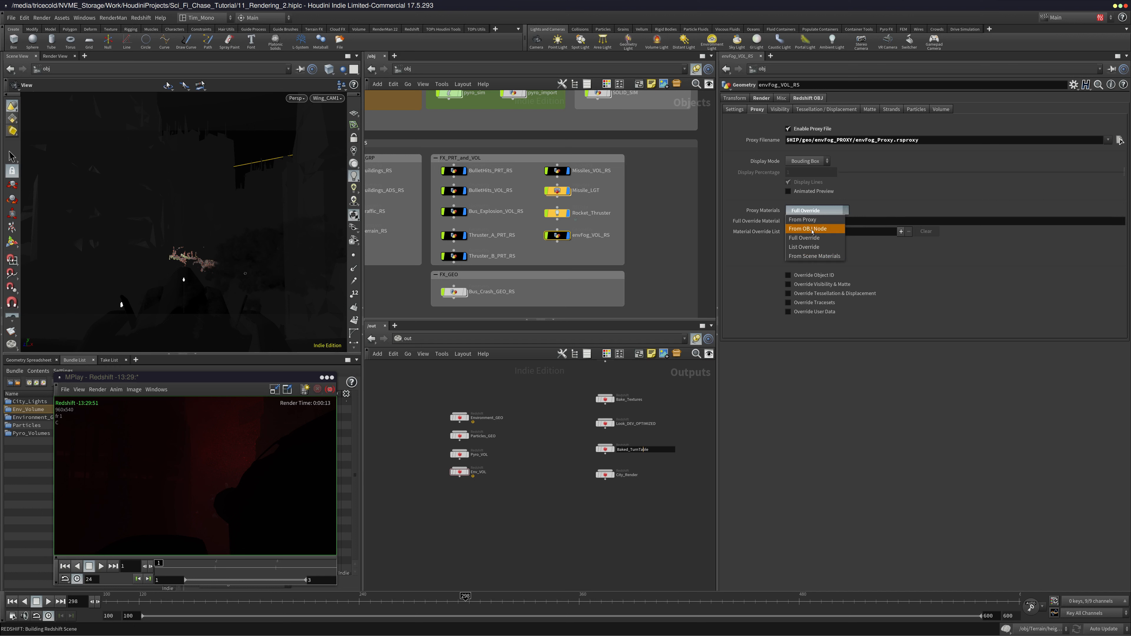
left_click(812, 256)
left_click(816, 210)
left_click(814, 256)
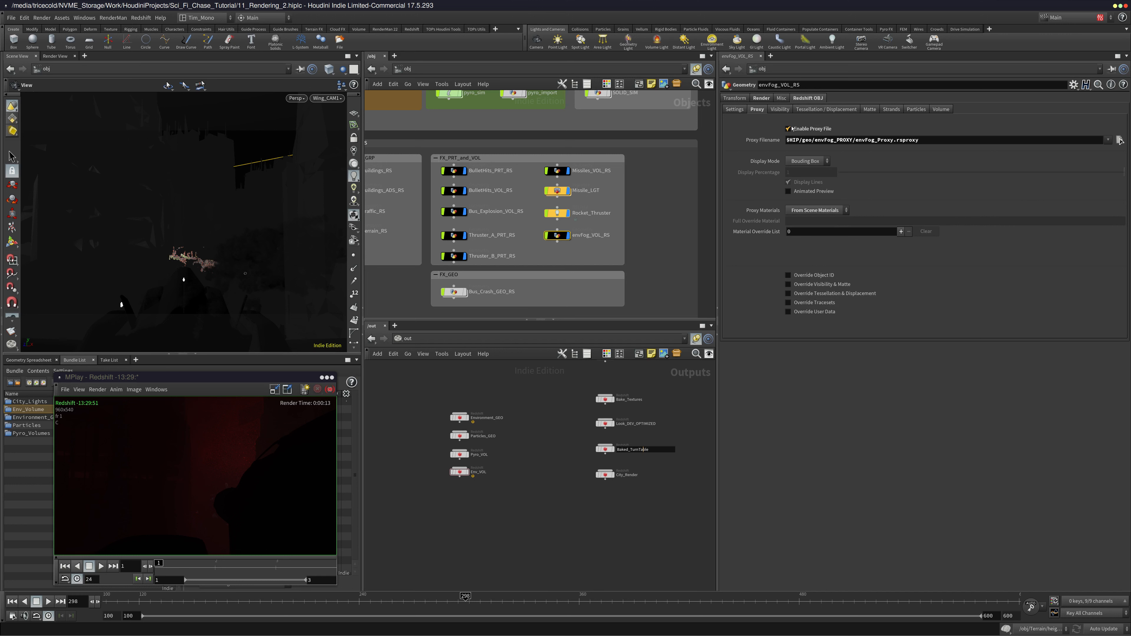
left_click(762, 98)
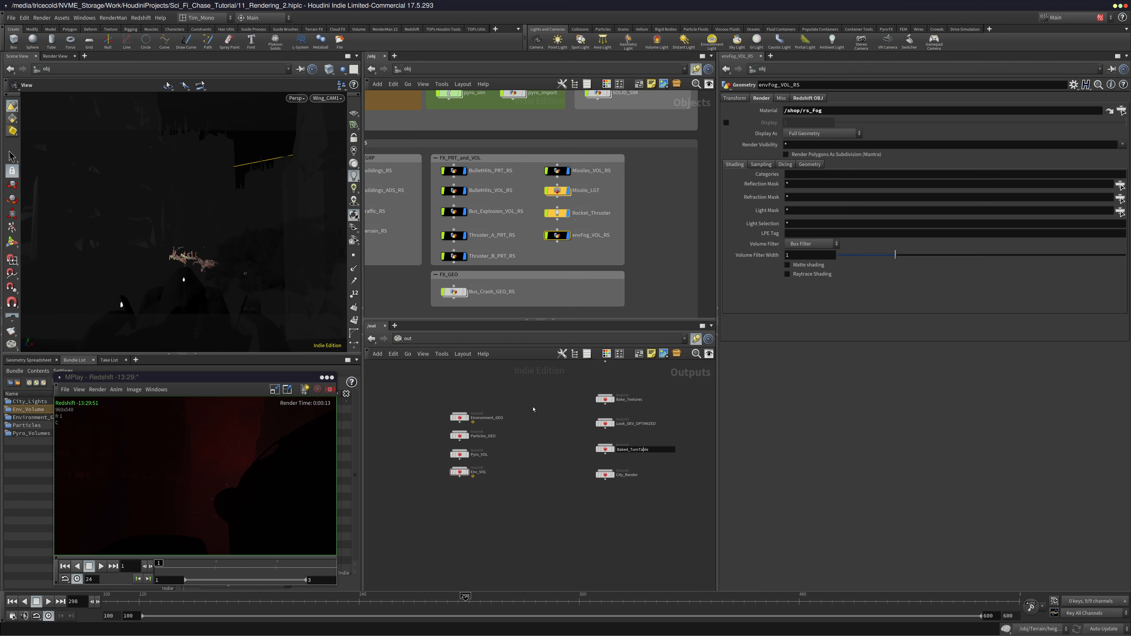
Render Env_VOL to MPlay with the changed proxy material source and inspect the new frame
left_click(461, 472)
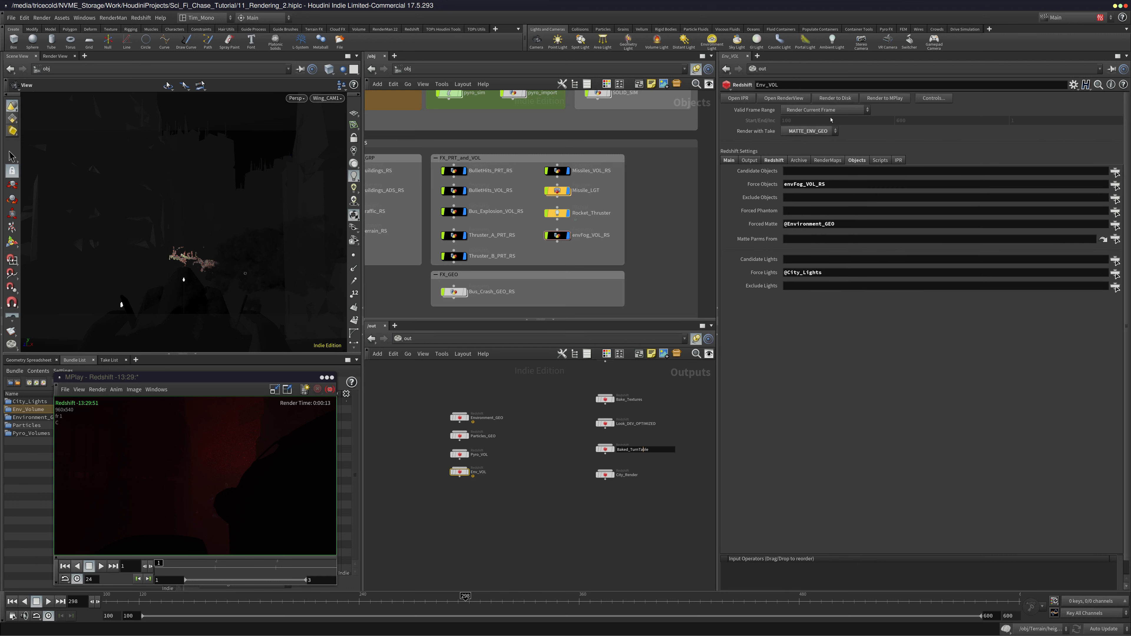
left_click(893, 98)
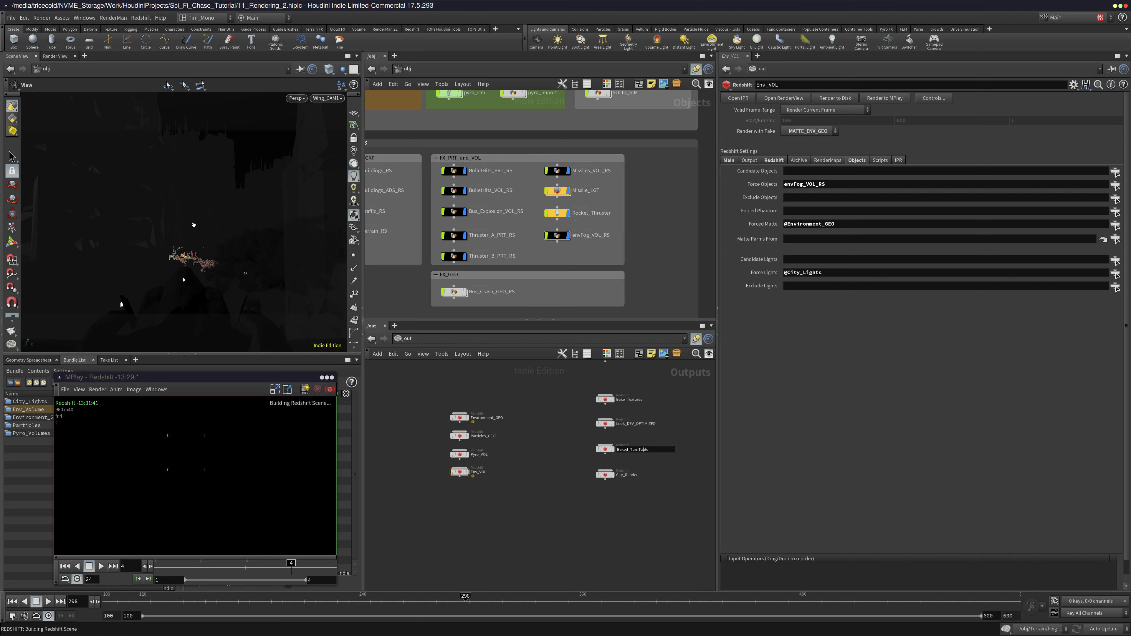
left_click(212, 462)
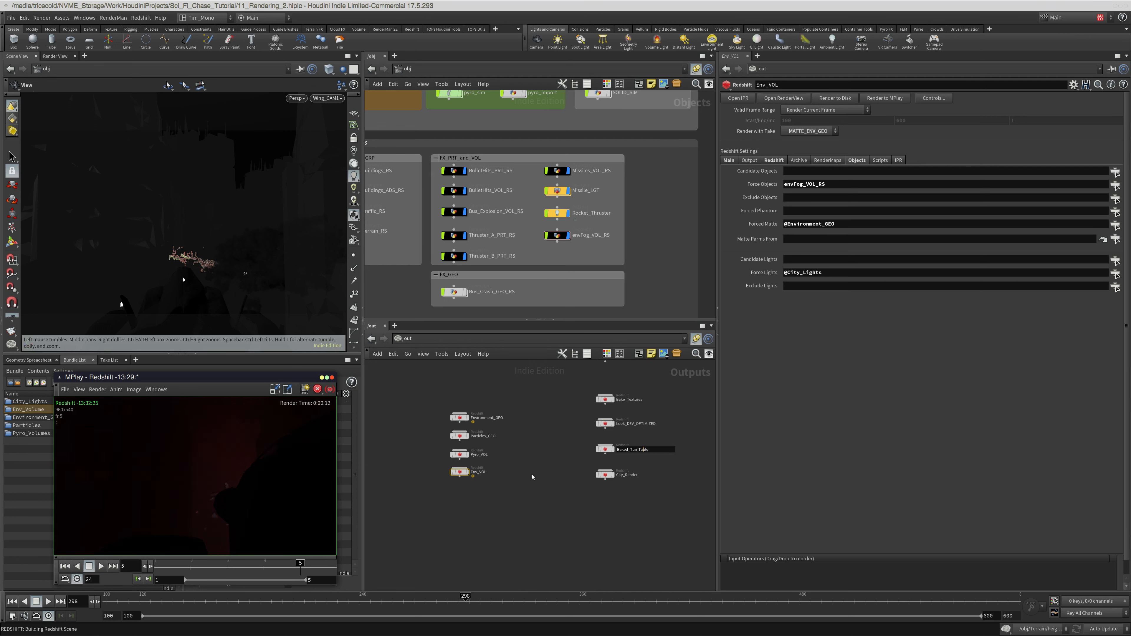
left_click(532, 477)
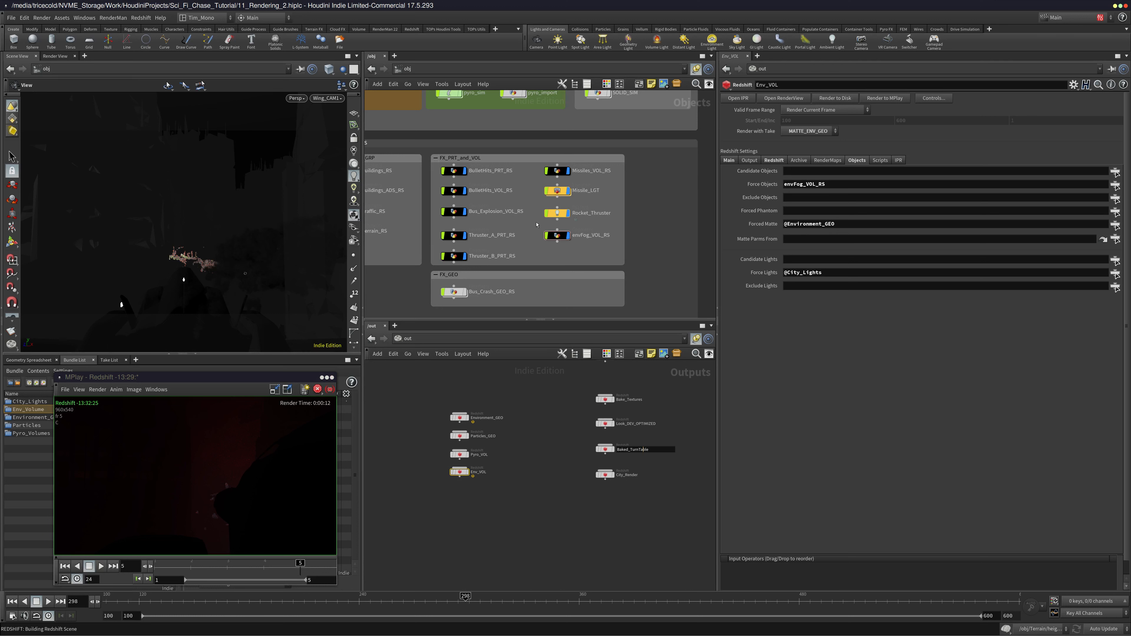
Check the proxy and material settings of envFog_VOL_RS against the latest MPlay frame
left_click(557, 235)
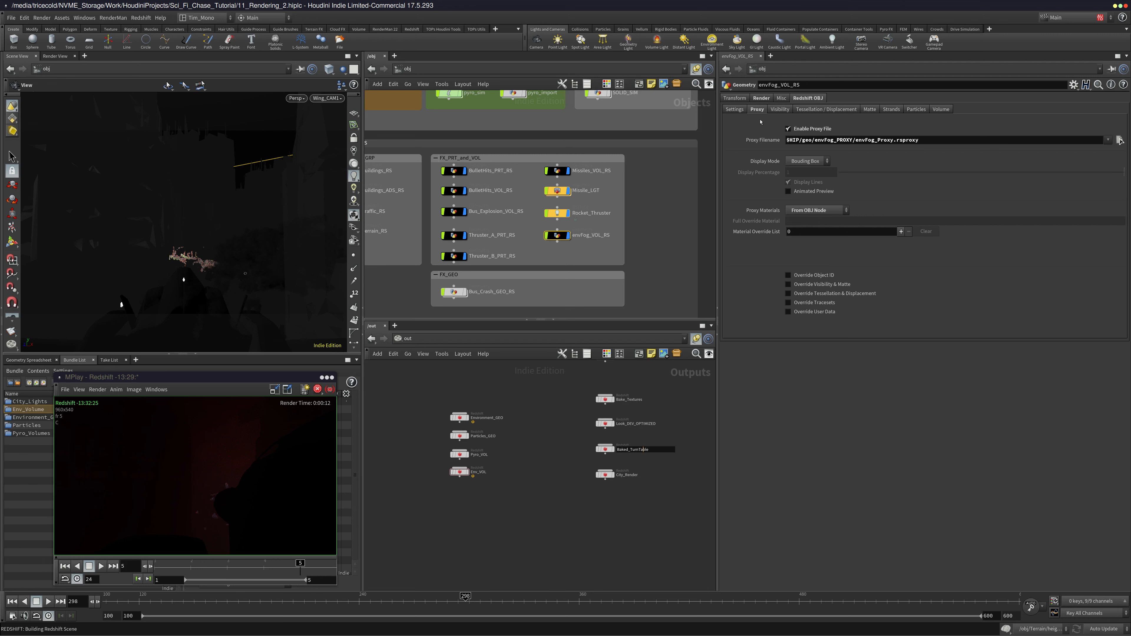
left_click(760, 98)
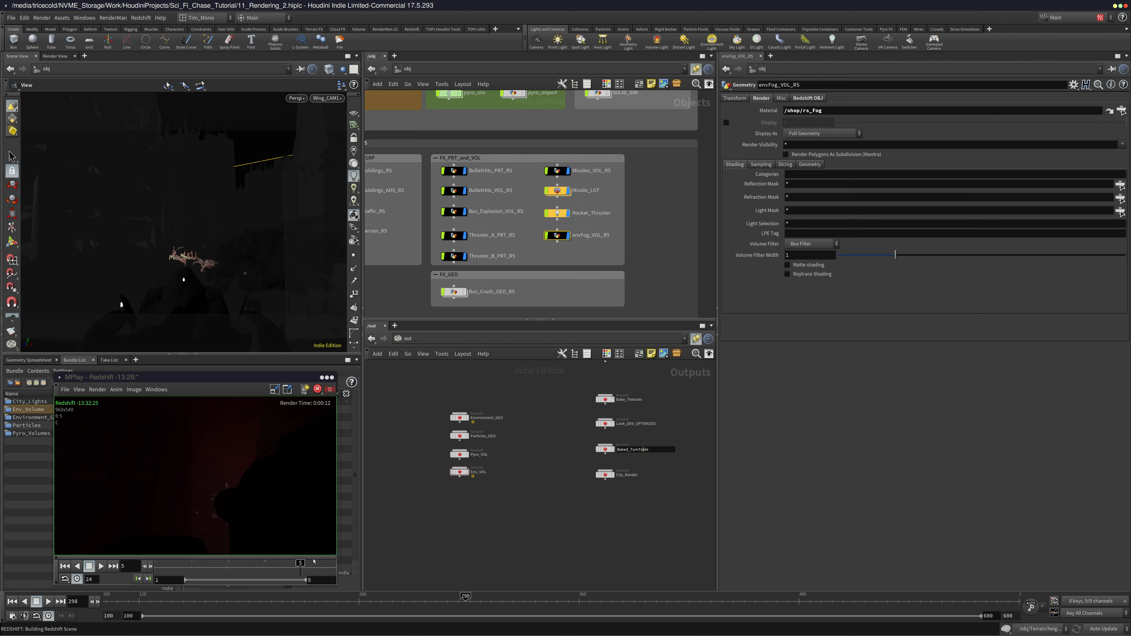
mouse_move(298, 569)
left_mouse_down()
mouse_move(273, 567)
mouse_move(297, 567)
left_mouse_up()
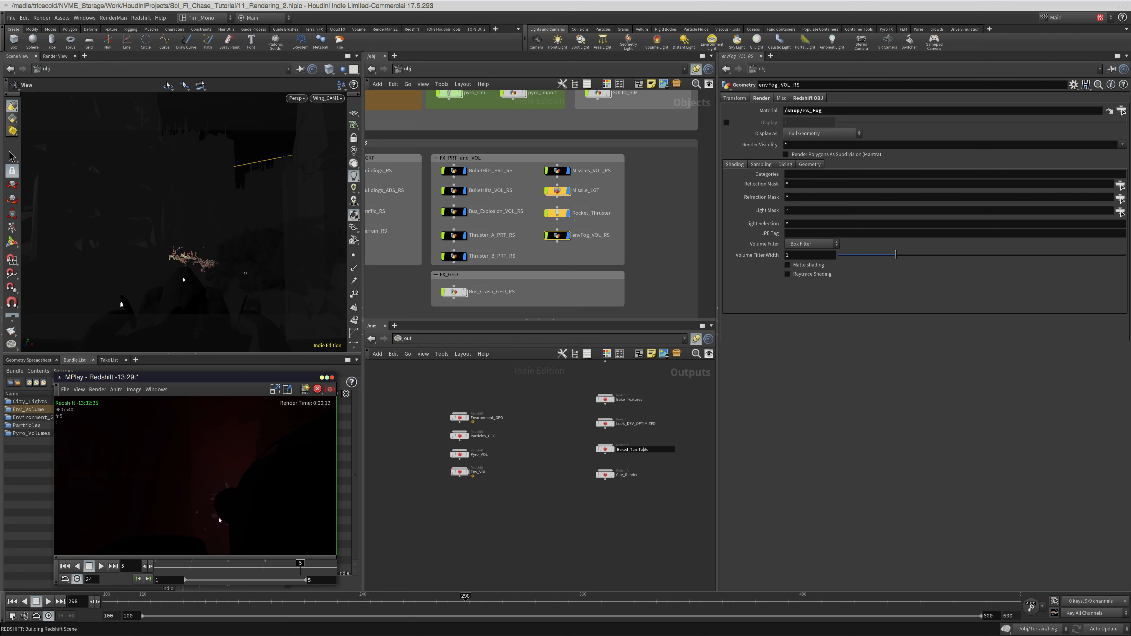
In the MATTE_ENV_GEO take, enable Override Visibility & Matte and Matte Enable on Bus_Crash_GEO_RS
left_click(1069, 18)
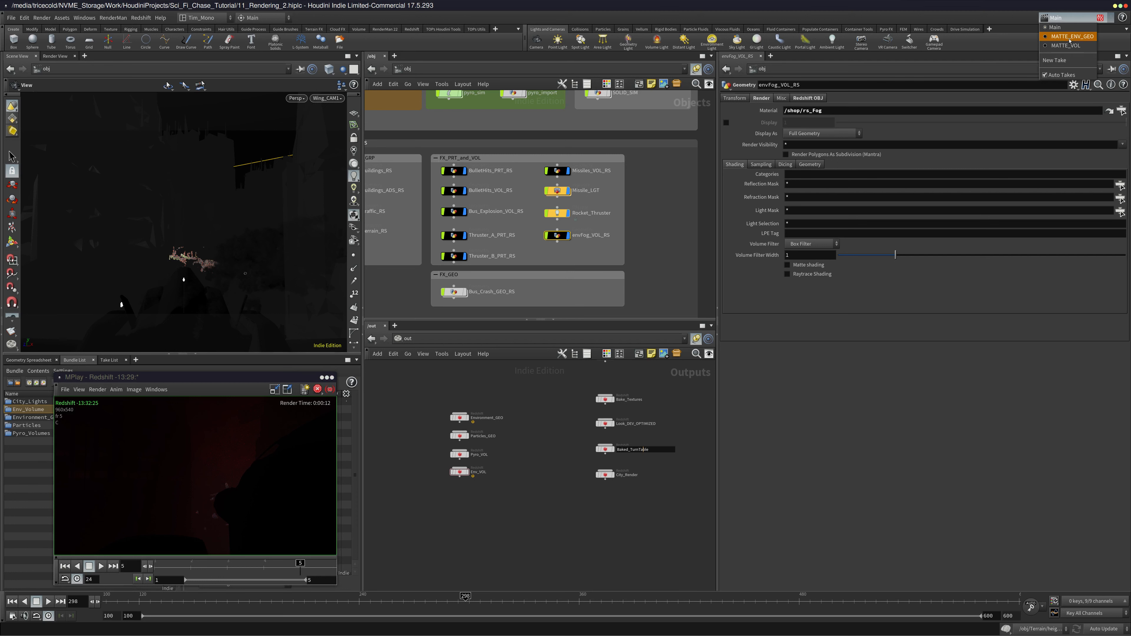
left_click(1070, 37)
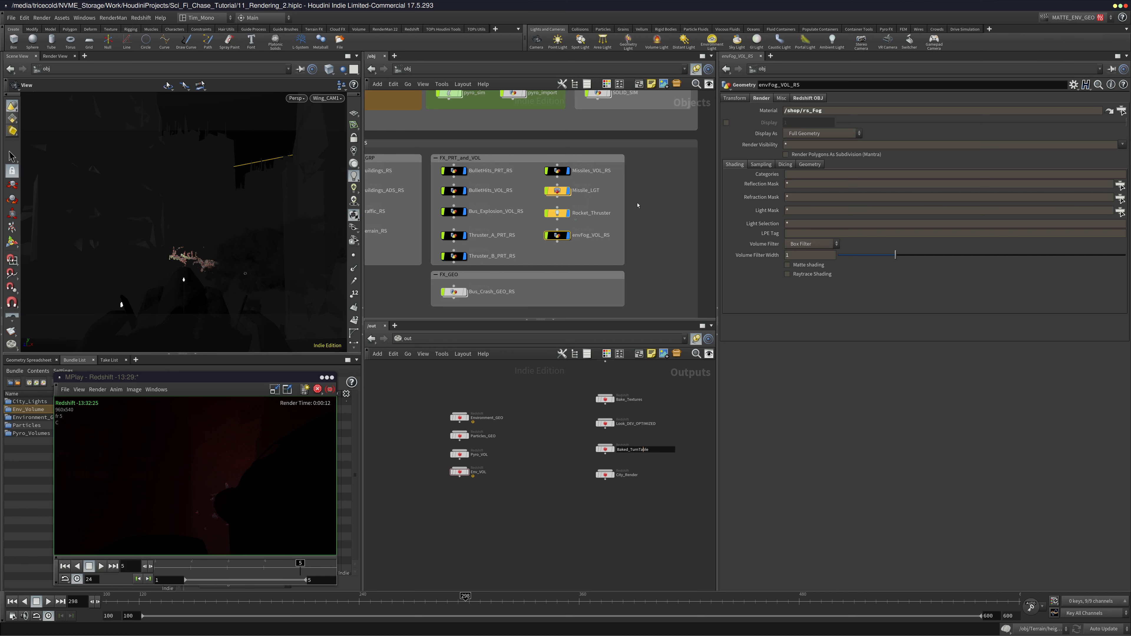
middle_click_drag(502, 248, 572, 221)
left_click(554, 263)
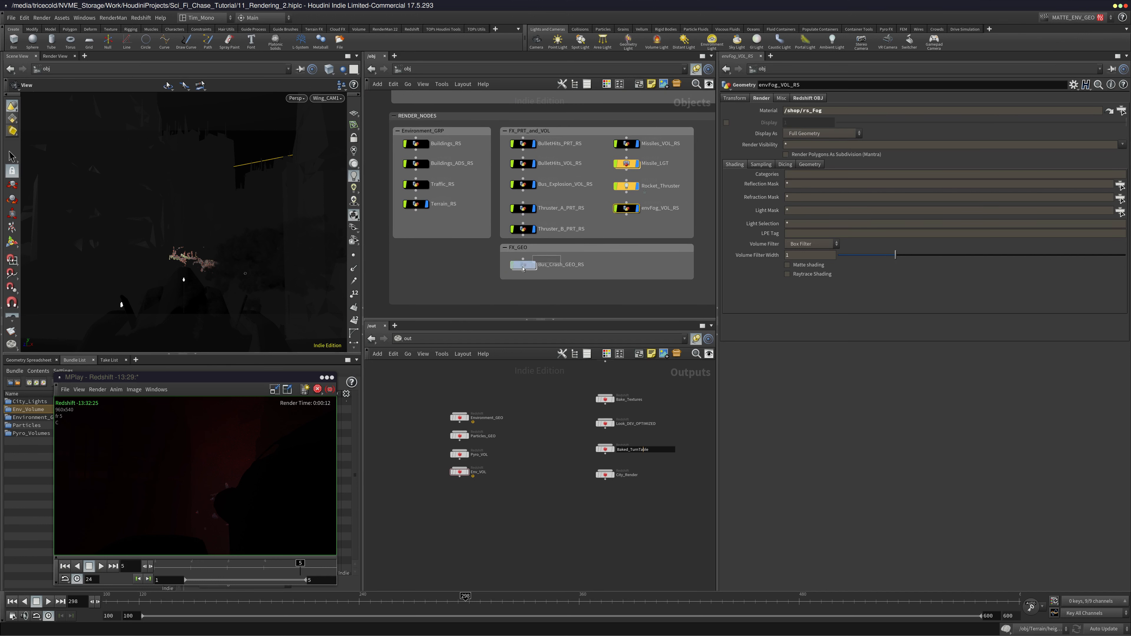
left_click(804, 98)
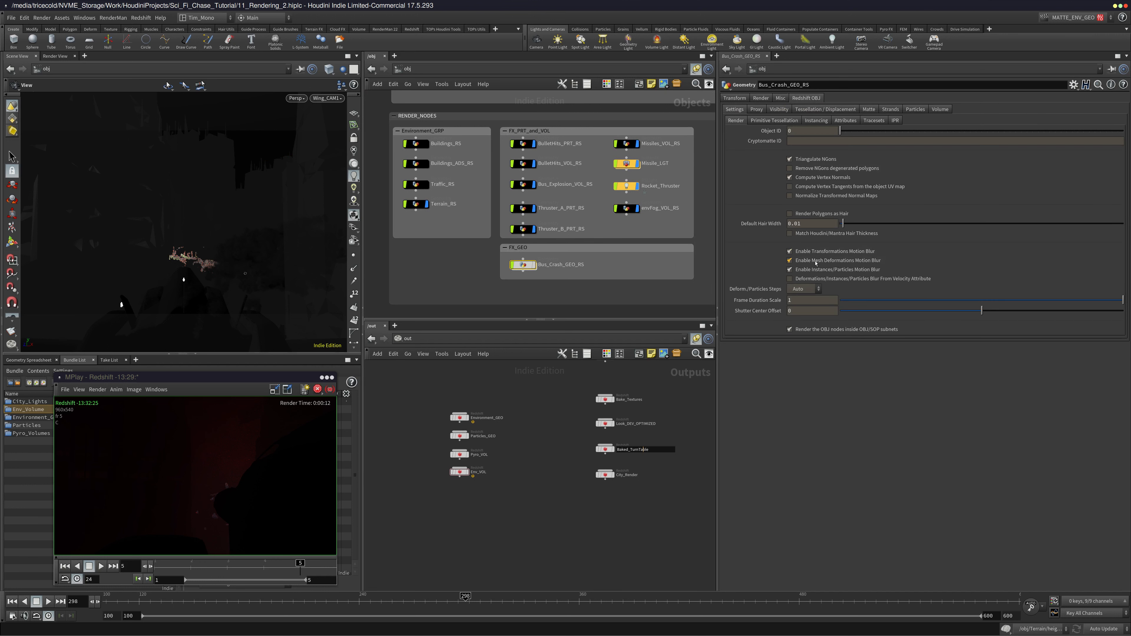
left_click(757, 110)
left_click(820, 282)
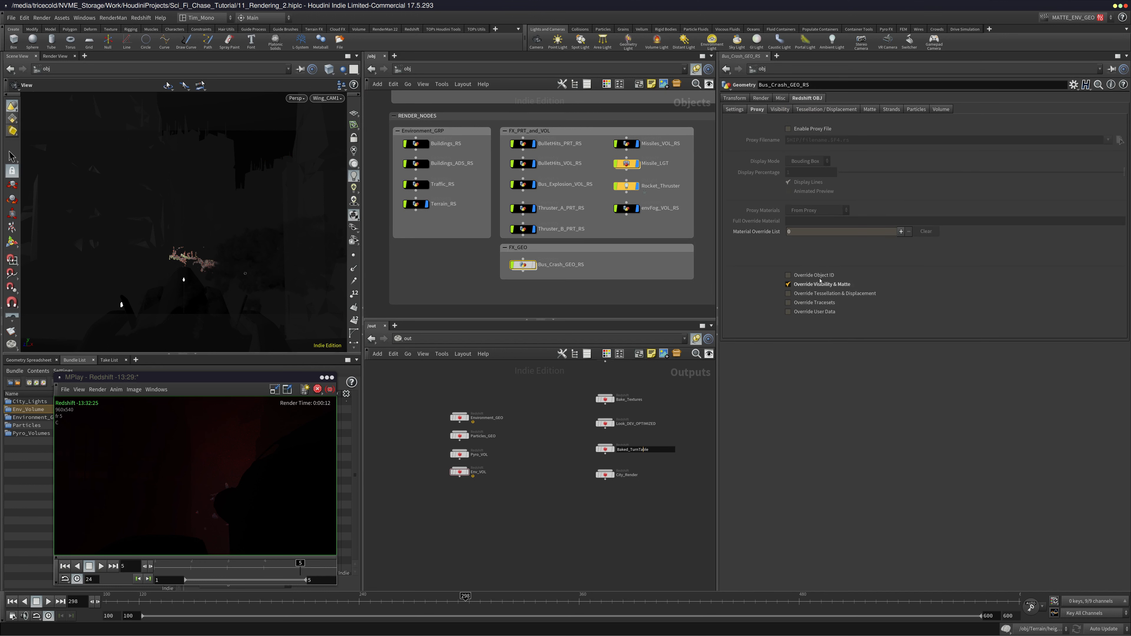
left_click(869, 109)
left_click(804, 130)
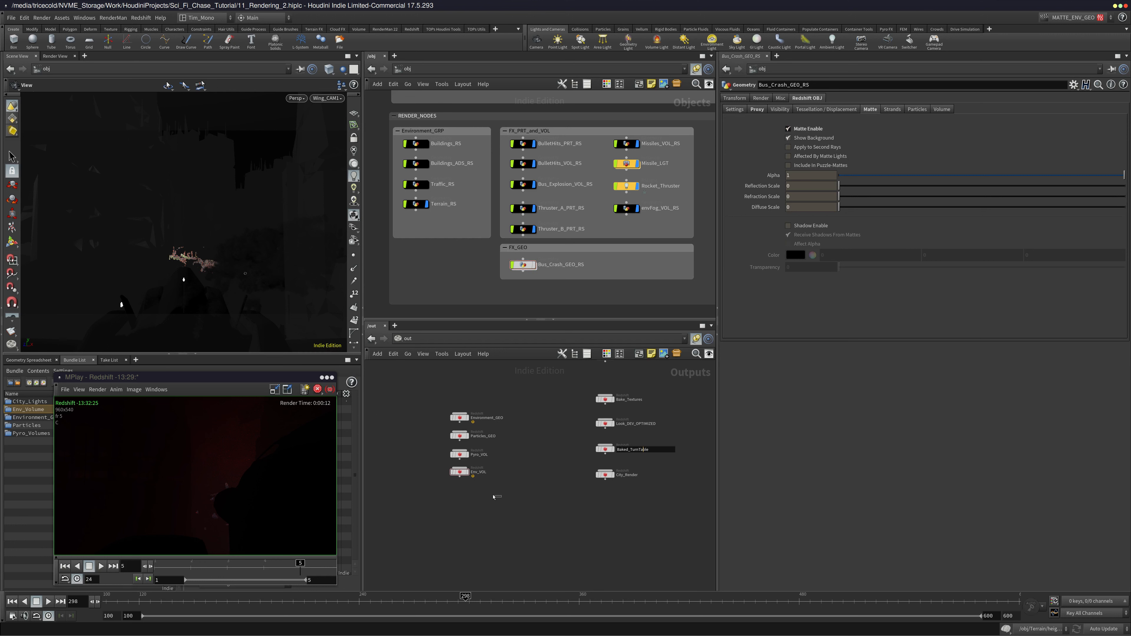
Return to the Main take and enter BulletHits_PRT_RS as a Forced Phantom object of Env_VOL
left_click(459, 471)
middle_click_drag(409, 482, 410, 491)
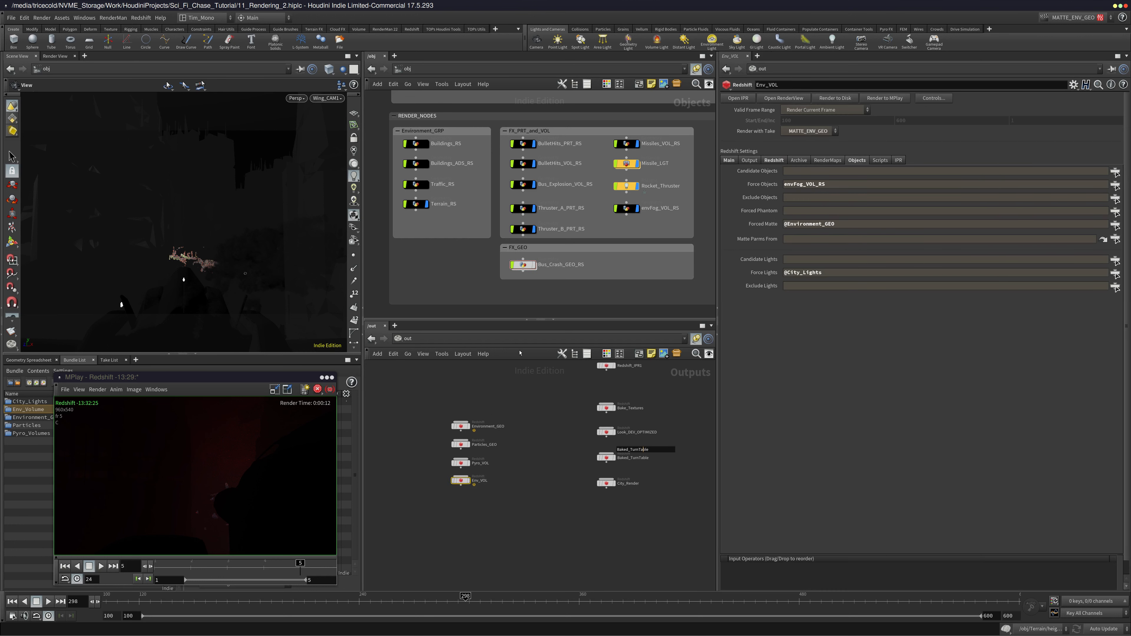
double_click(564, 144)
key("ctrl+c")
left_click(1074, 18)
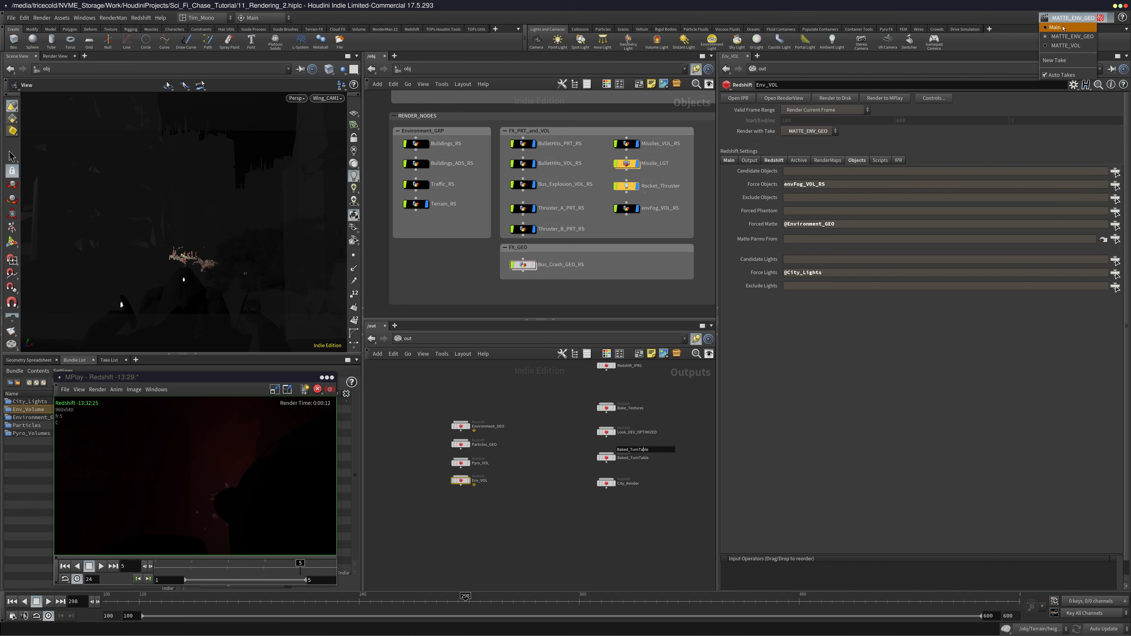
left_click(1061, 25)
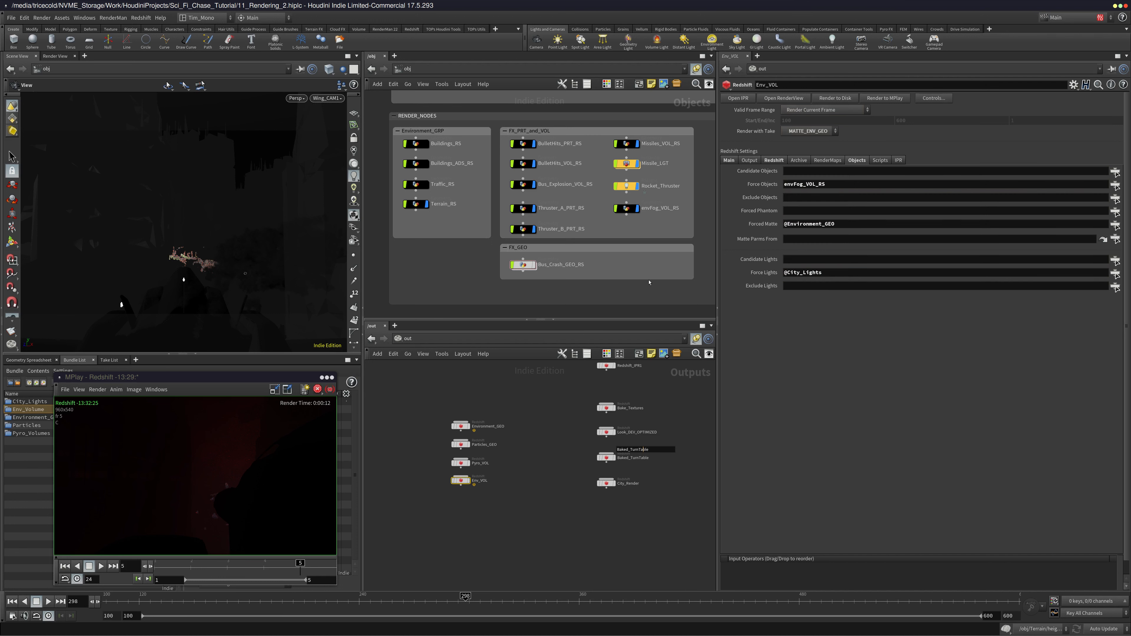
left_click(834, 213)
key("ctrl+v")
Append Bus_Explosion_VOL_RS to the Forced Phantom objects of Env_VOL
double_click(570, 188)
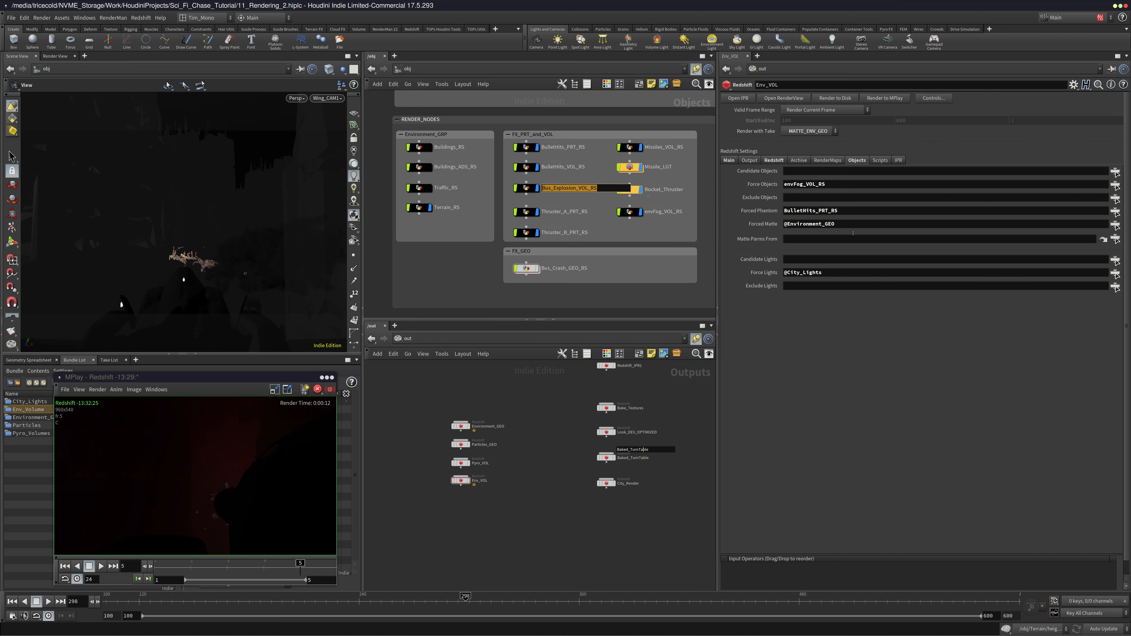
key("ctrl+c")
left_click(853, 210)
key("ctrl+v")
key("Return")
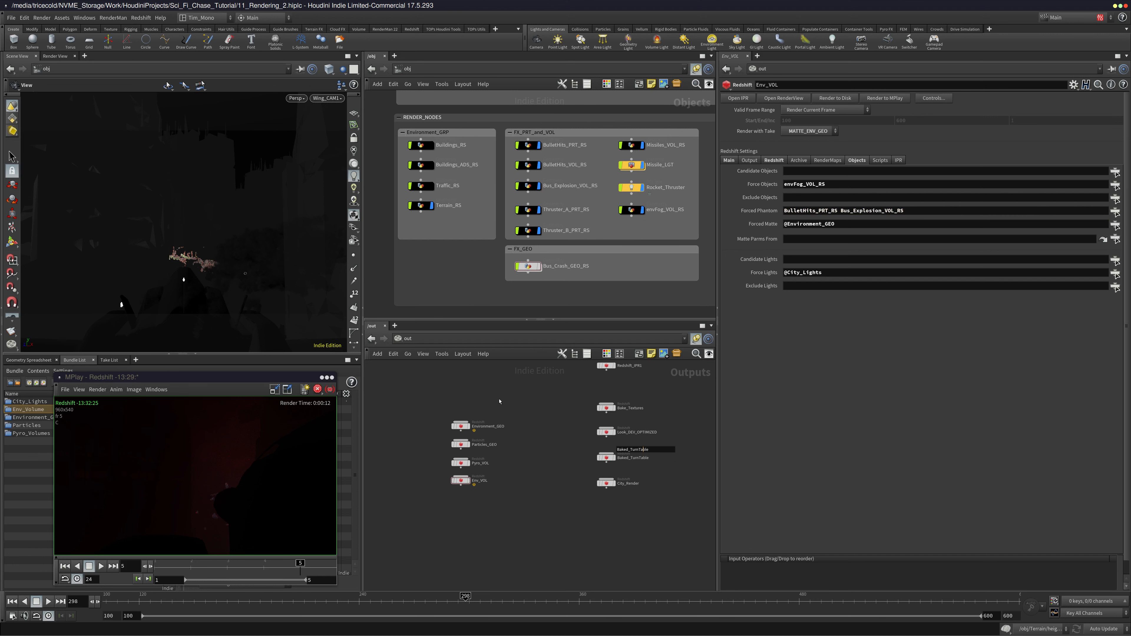
Render Env_VOL to MPlay with the forced phantoms, enlarge the MPlay window, and inspect the new frame
middle_click_drag(518, 462, 512, 462)
left_click_drag(502, 476, 434, 503)
left_click(539, 501)
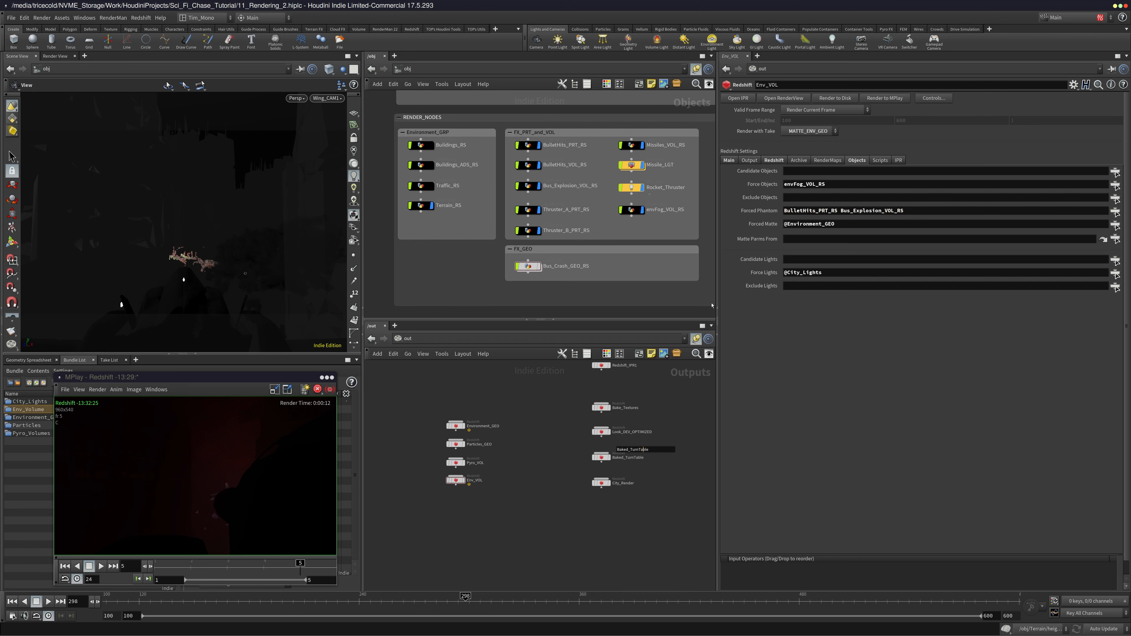
key("Escape")
left_click_drag(514, 489, 427, 474)
left_click(882, 99)
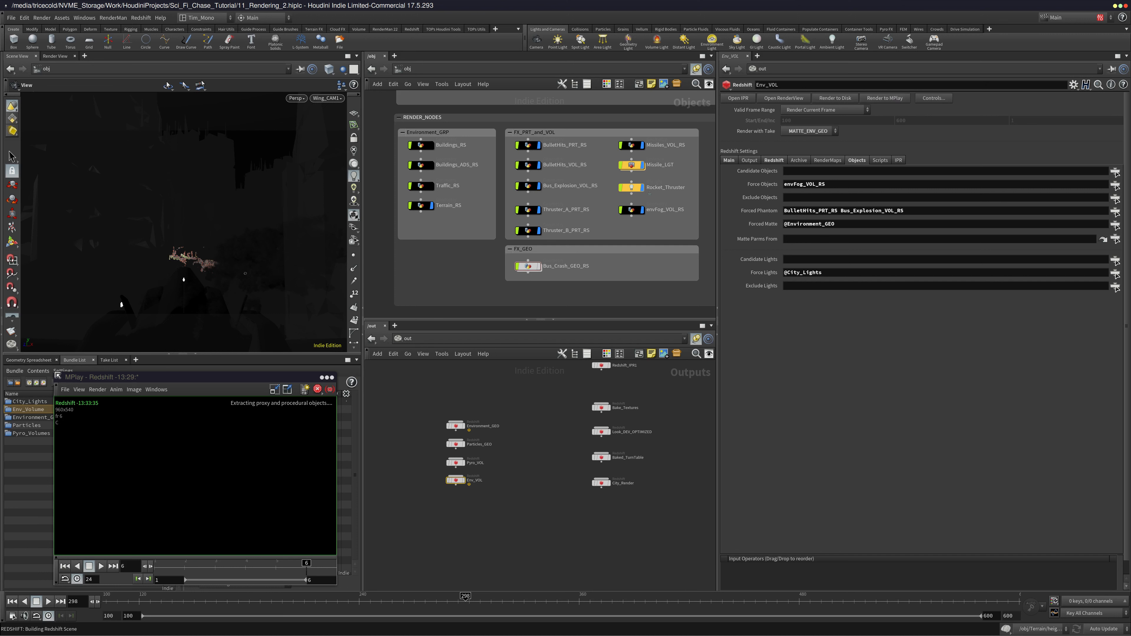
left_click_drag(68, 383, 41, 359)
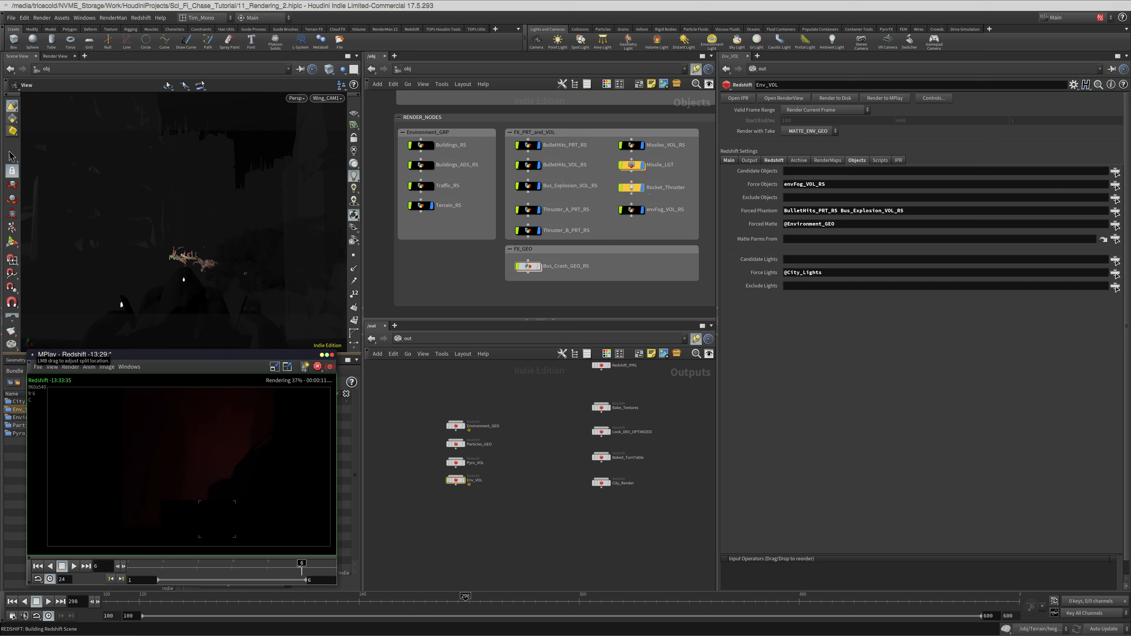
left_click_drag(301, 567, 321, 580)
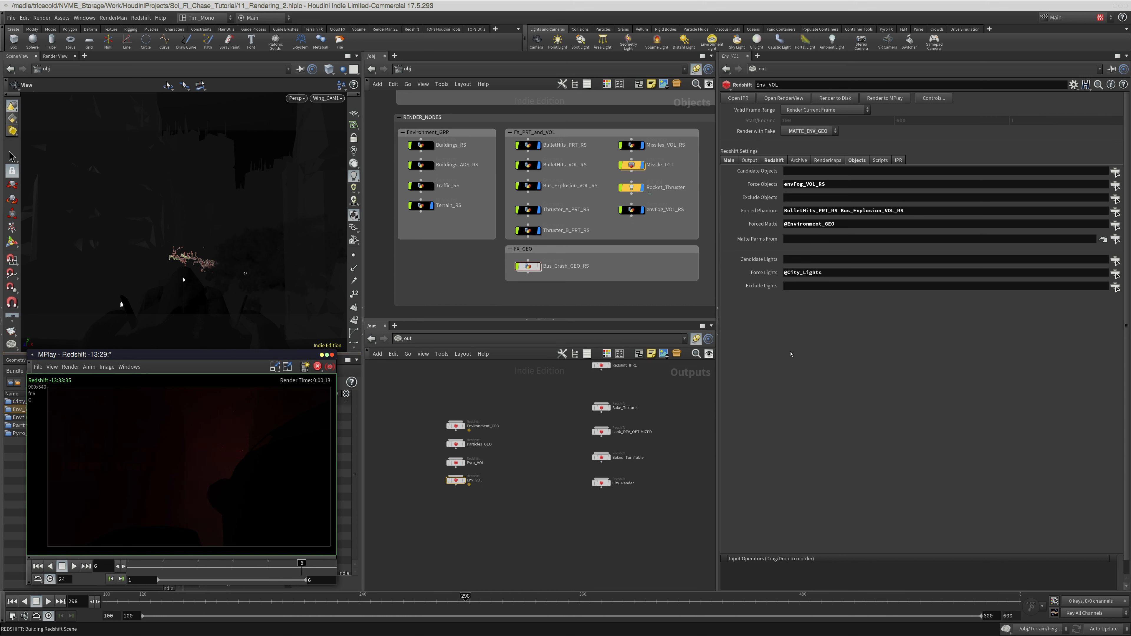
Set both the primary and secondary GI engines of Env_VOL to Brute Force
left_click(786, 160)
left_click(845, 172)
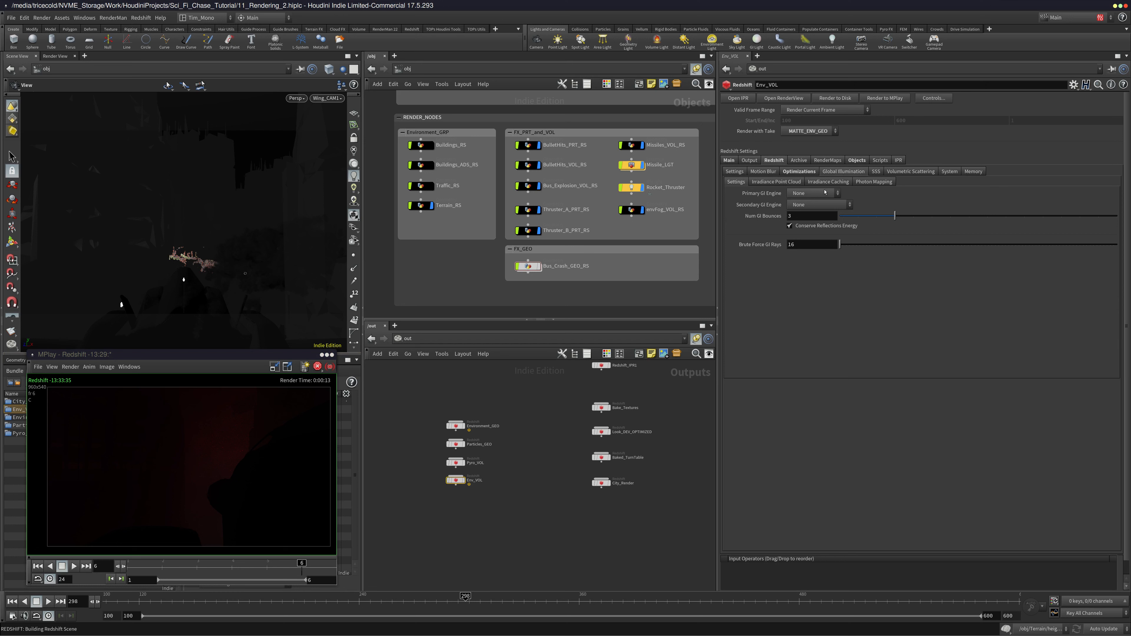
left_click(814, 193)
left_click(825, 228)
left_click(823, 206)
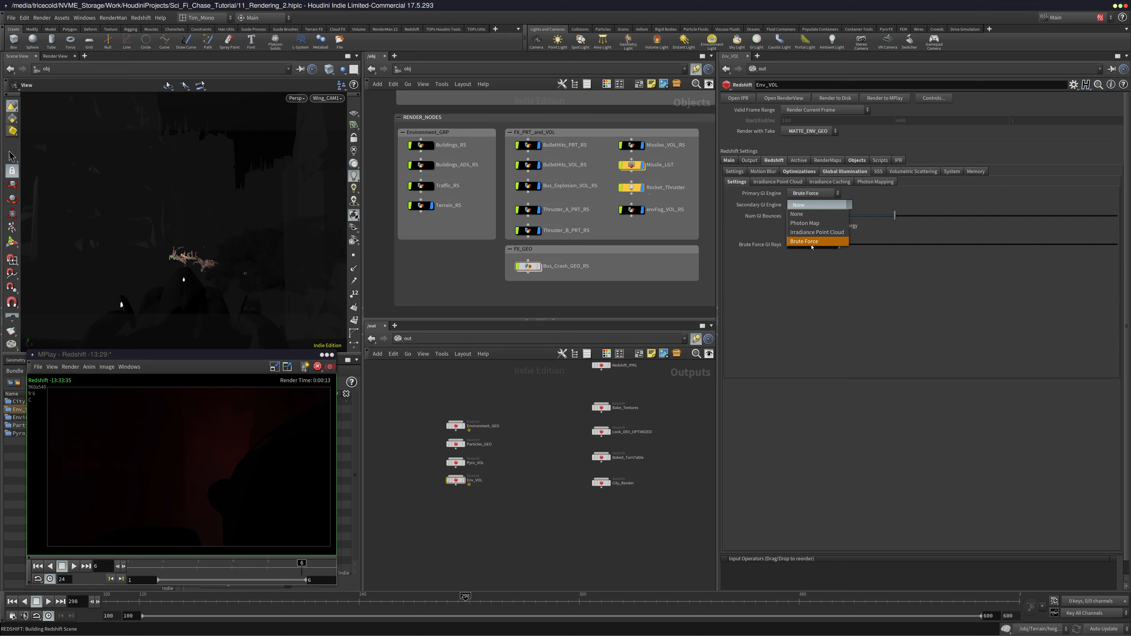
left_click(815, 244)
Check the sampling options of Env_VOL, save the scene file, and reopen its Global Illumination settings
left_click(799, 172)
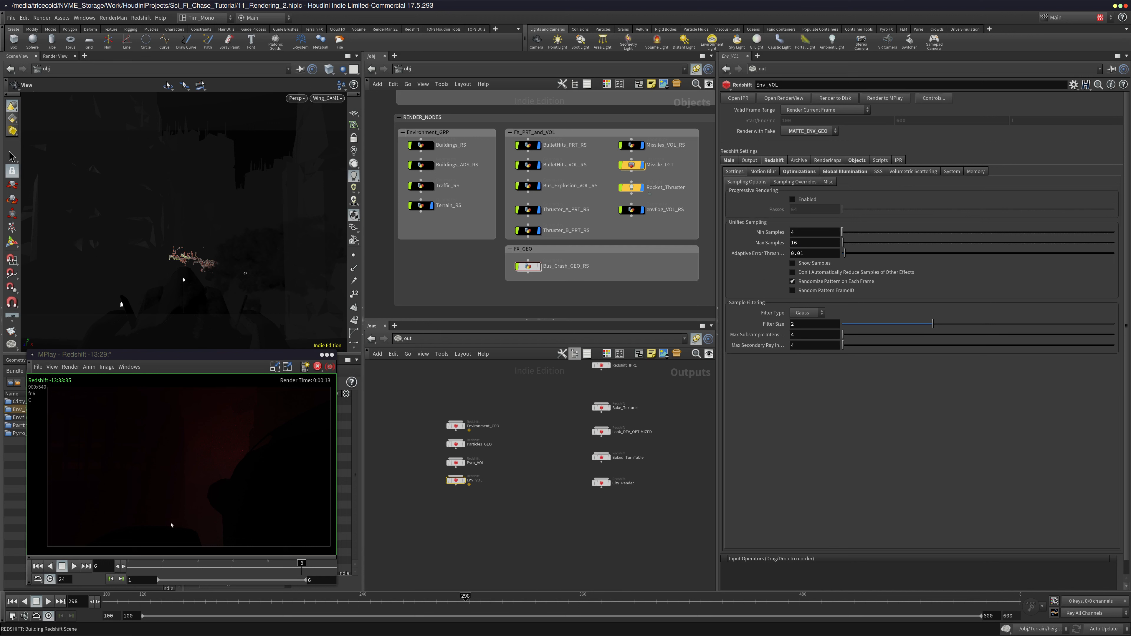
left_click(11, 18)
left_click(27, 61)
left_click(845, 171)
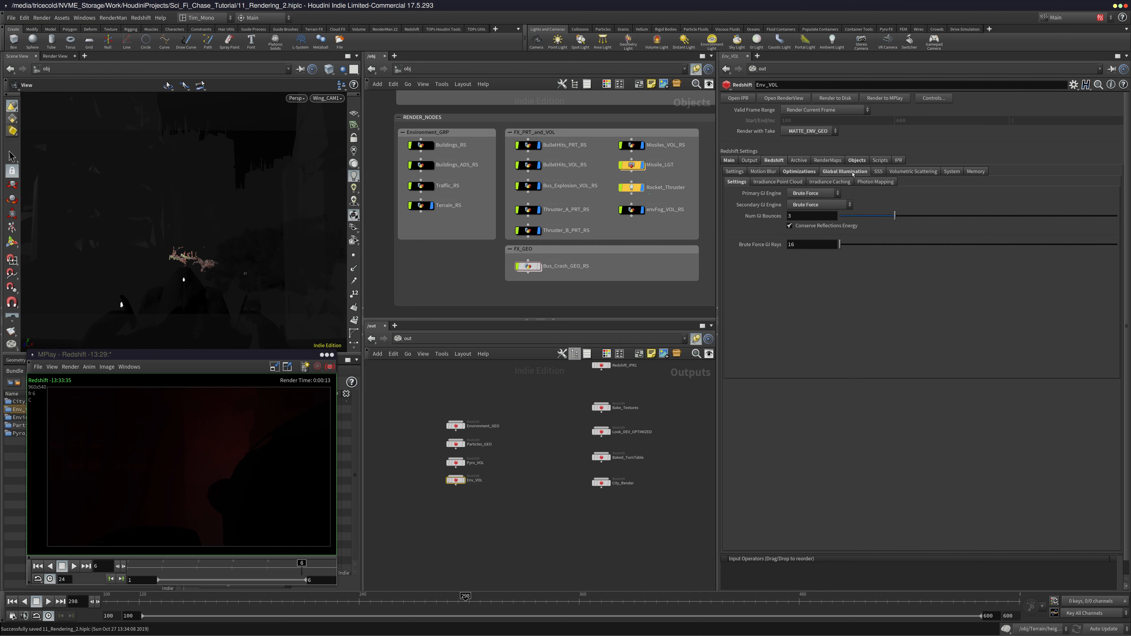
Render Env_VOL to MPlay with the Brute Force GI settings and show the newest frame, 7
left_click(730, 172)
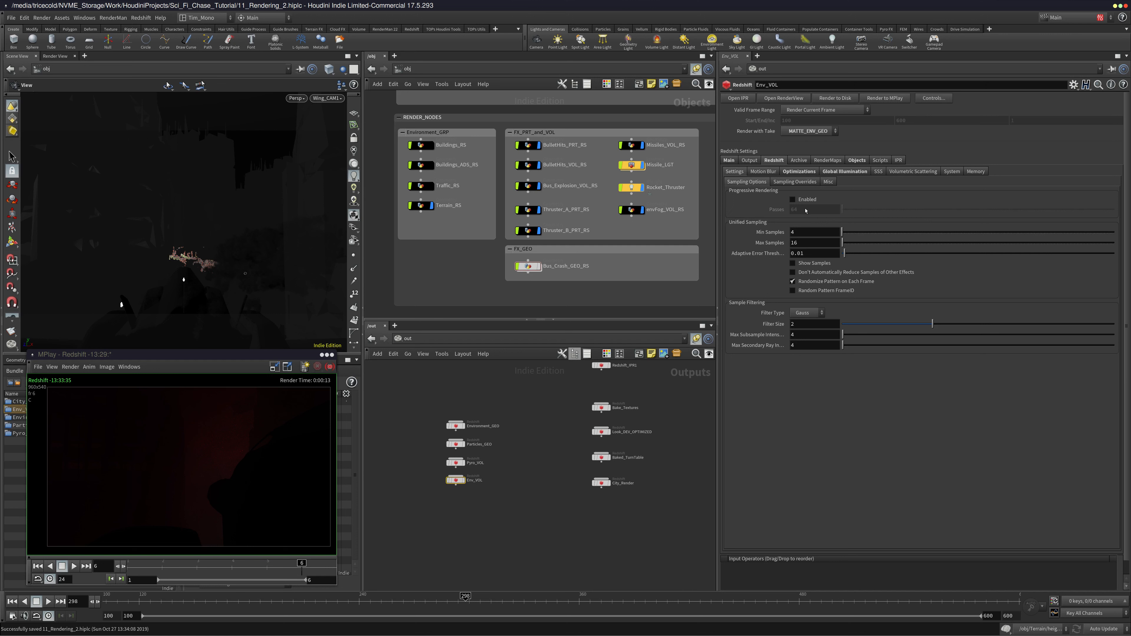
left_click(876, 98)
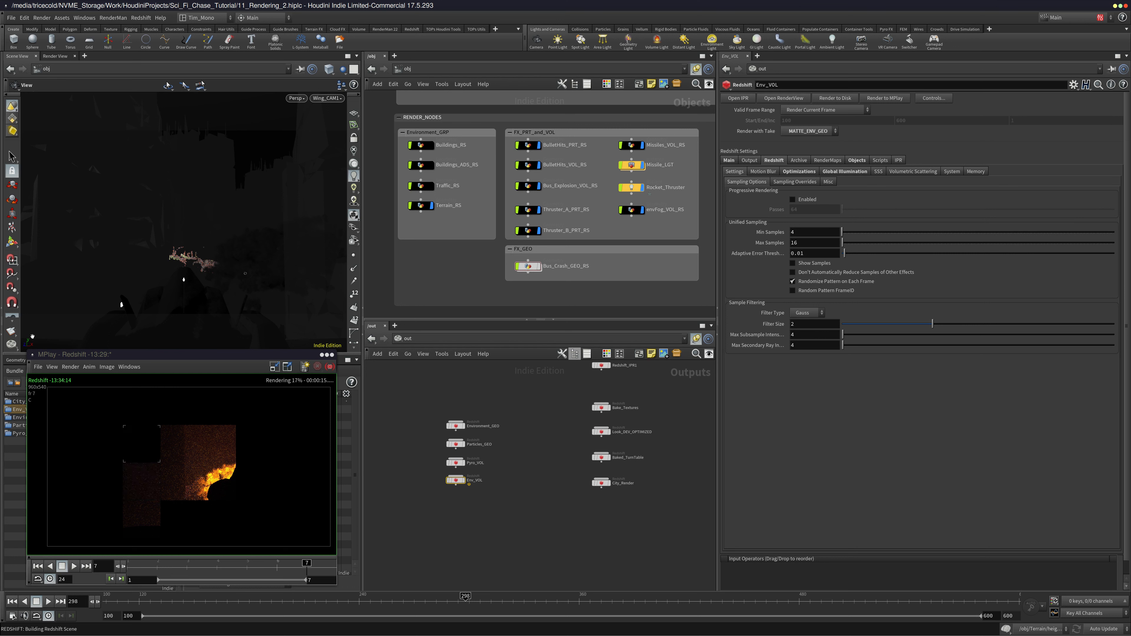
left_click(138, 558)
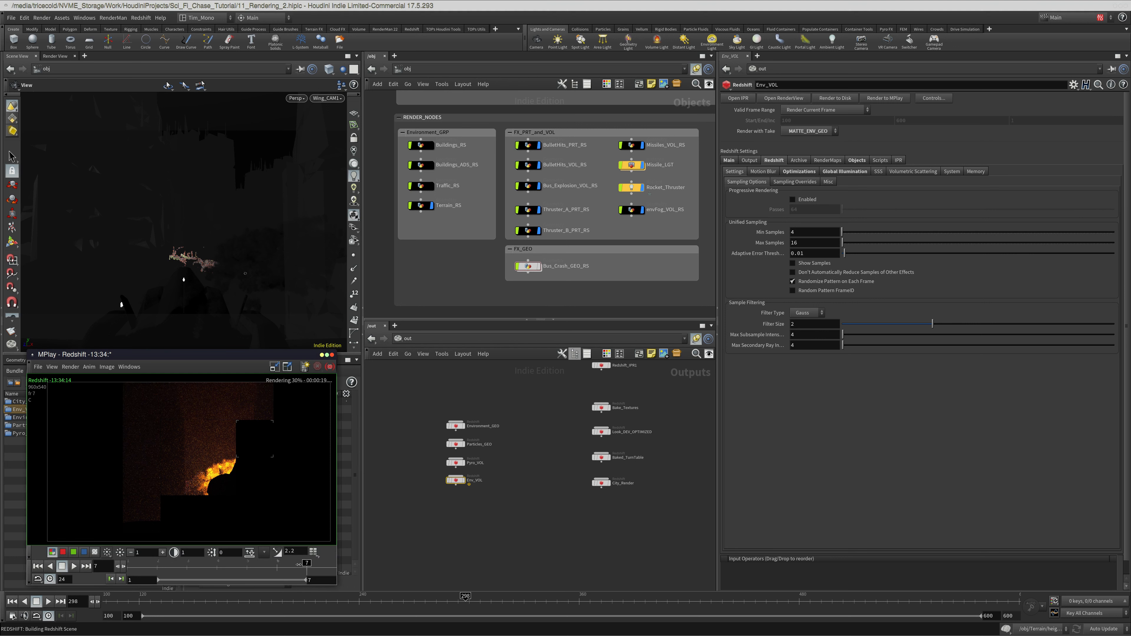
mouse_move(299, 564)
left_mouse_down()
mouse_move(283, 566)
mouse_move(306, 566)
left_mouse_up()
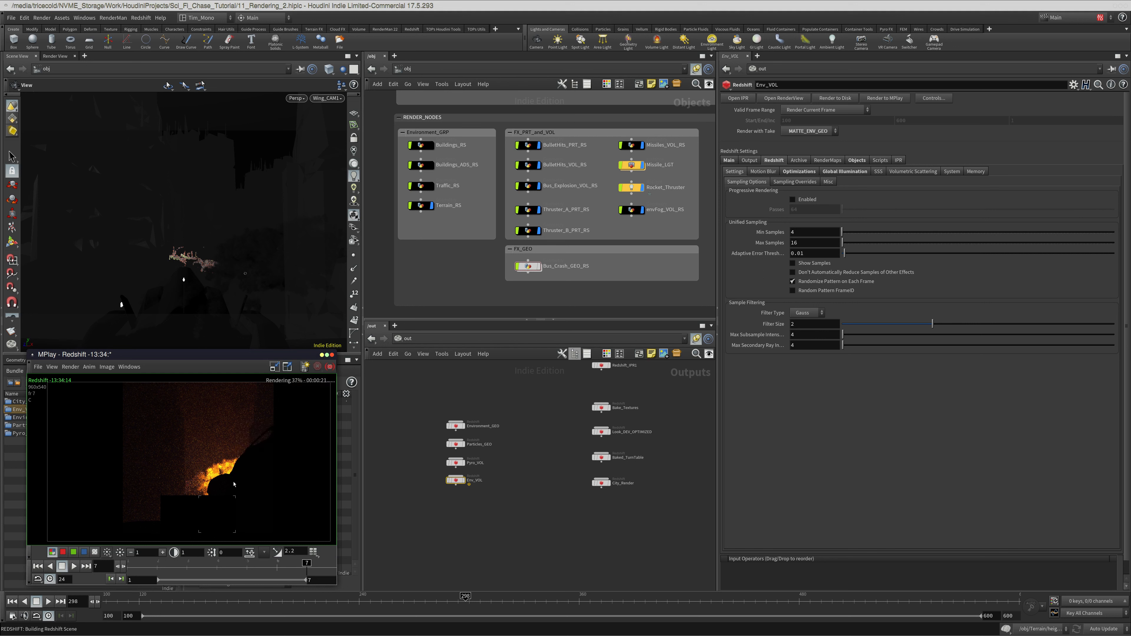
Inspect the alpha channel of the Env_VOL render, restore the colour view, and view the whole frame
key("a")
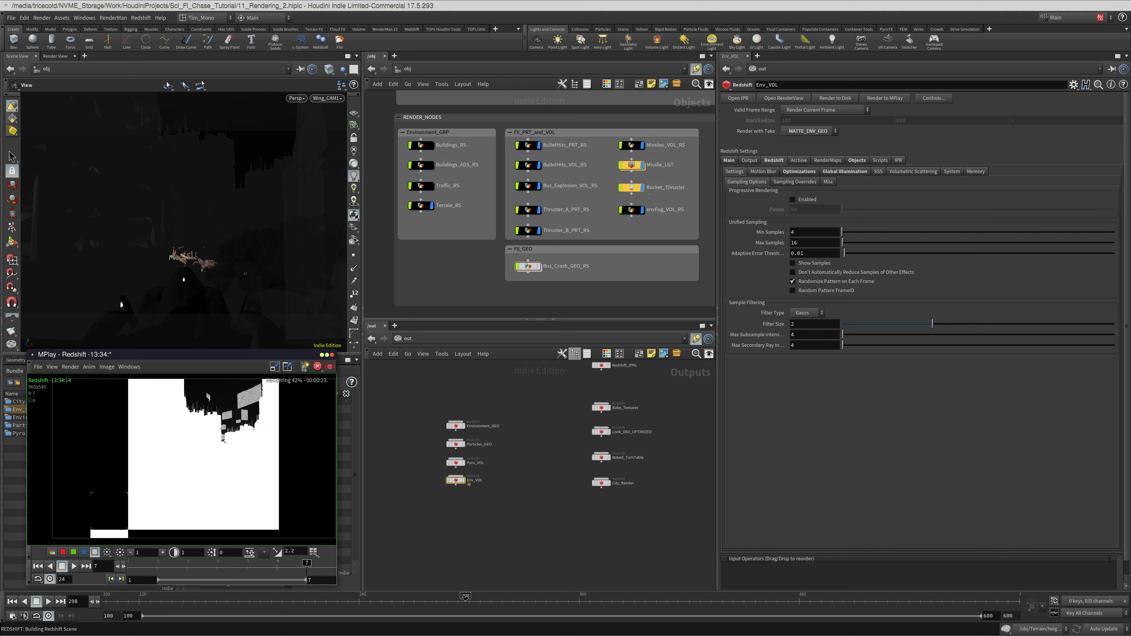
left_click(130, 553)
left_click(131, 554)
left_click(130, 553)
left_click(131, 553)
left_click(120, 552)
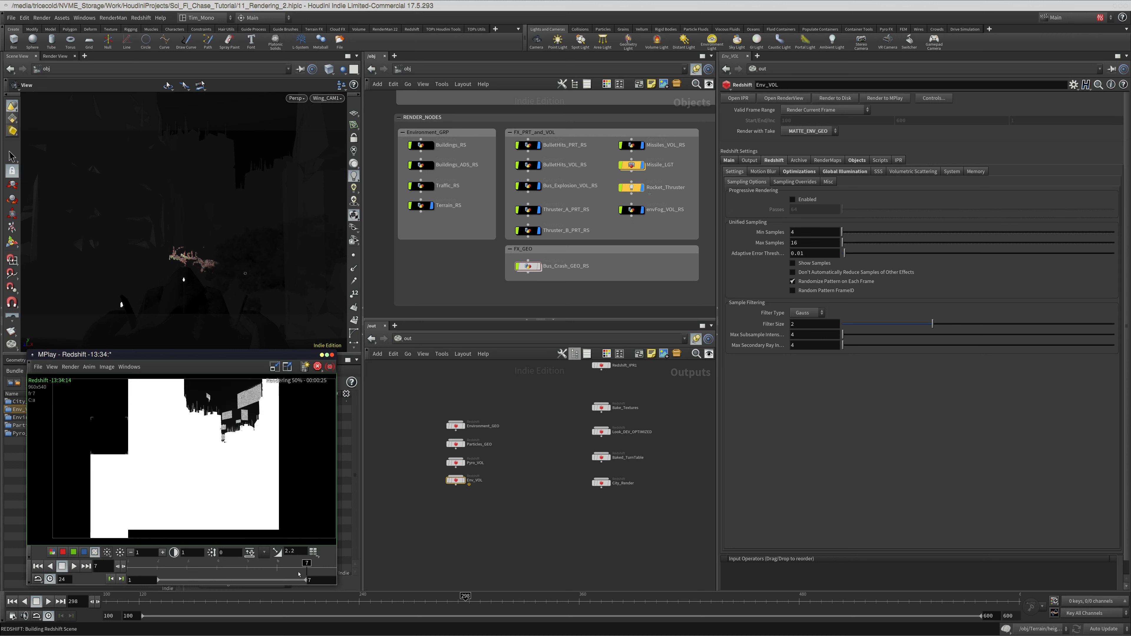
left_click(52, 552)
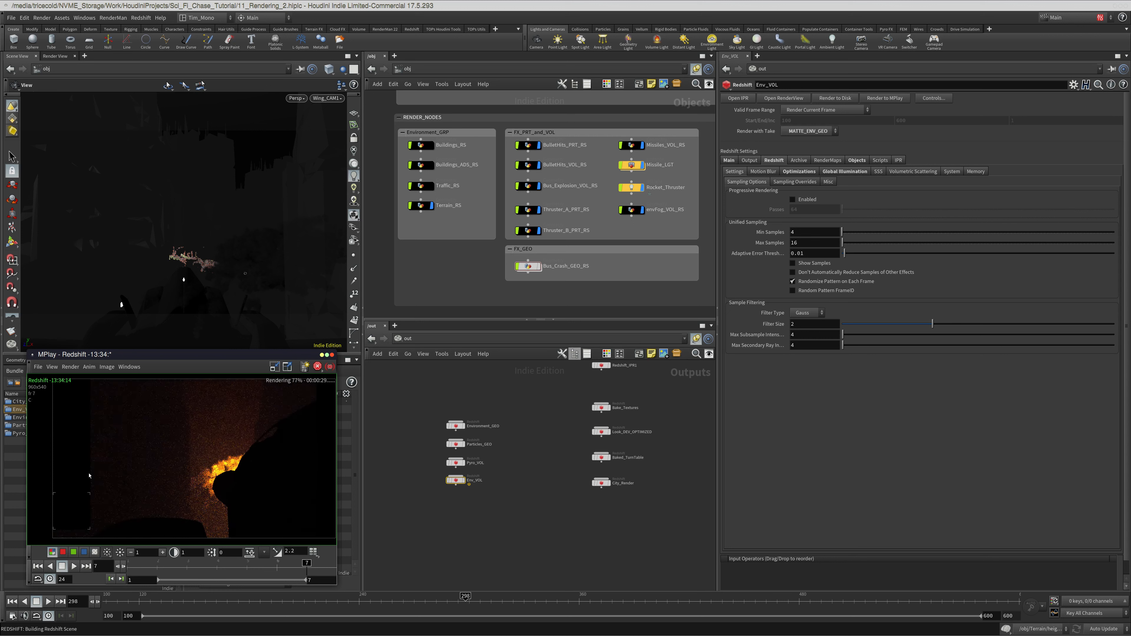
scroll(216, 480, "down", 1)
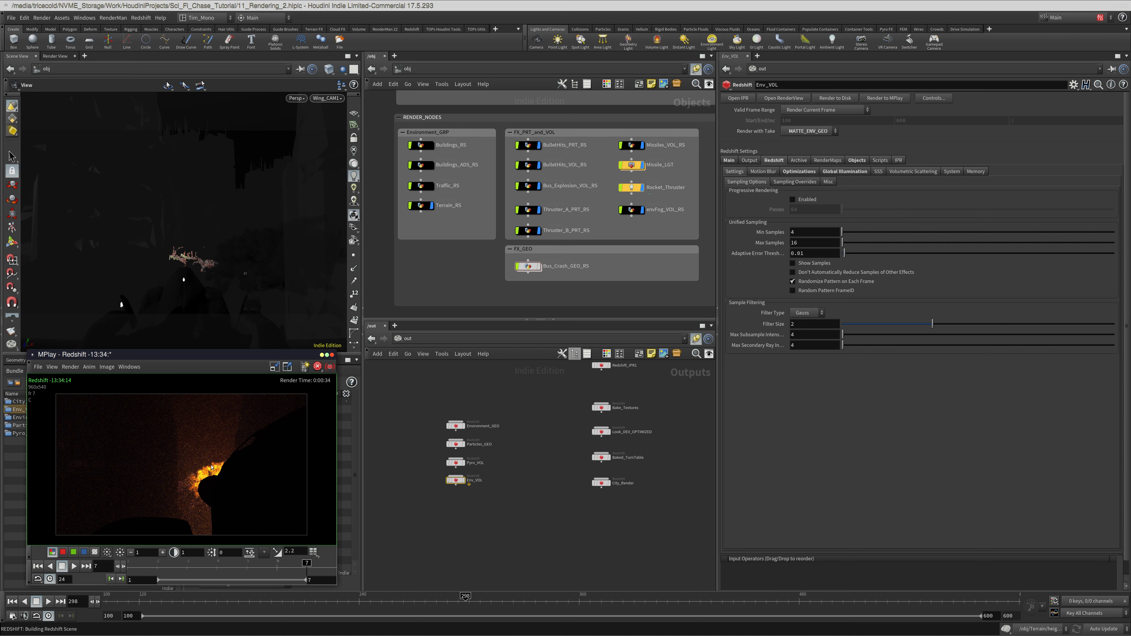
Go back to frame 1 in MPlay to compare it with the newest render, and put the MPlay window away
left_click(402, 485)
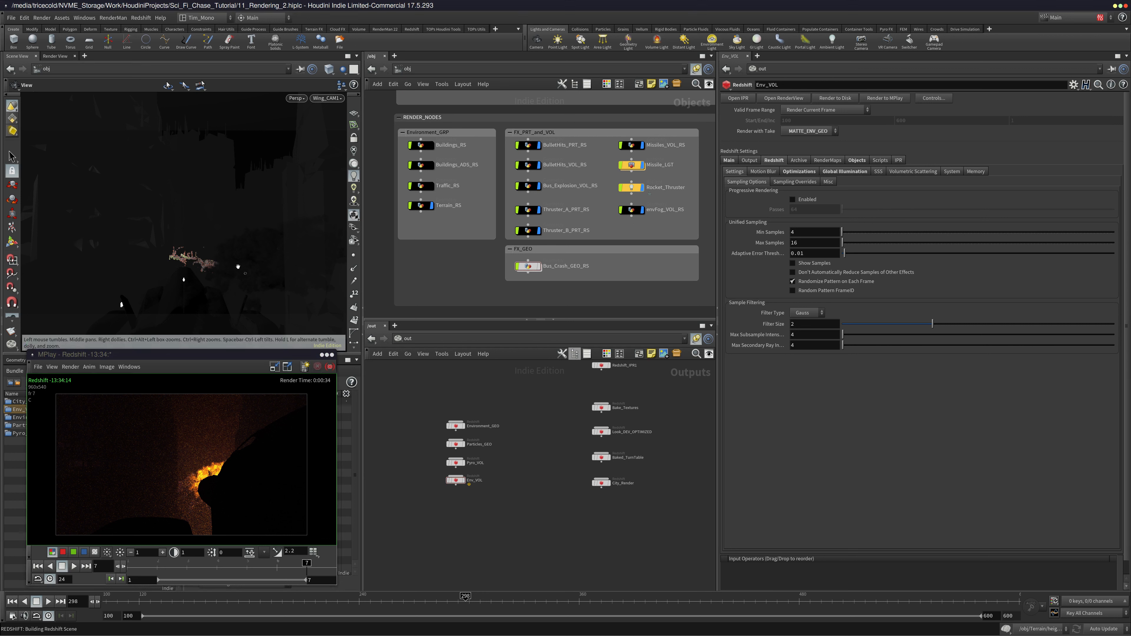
left_click_drag(431, 402, 504, 518)
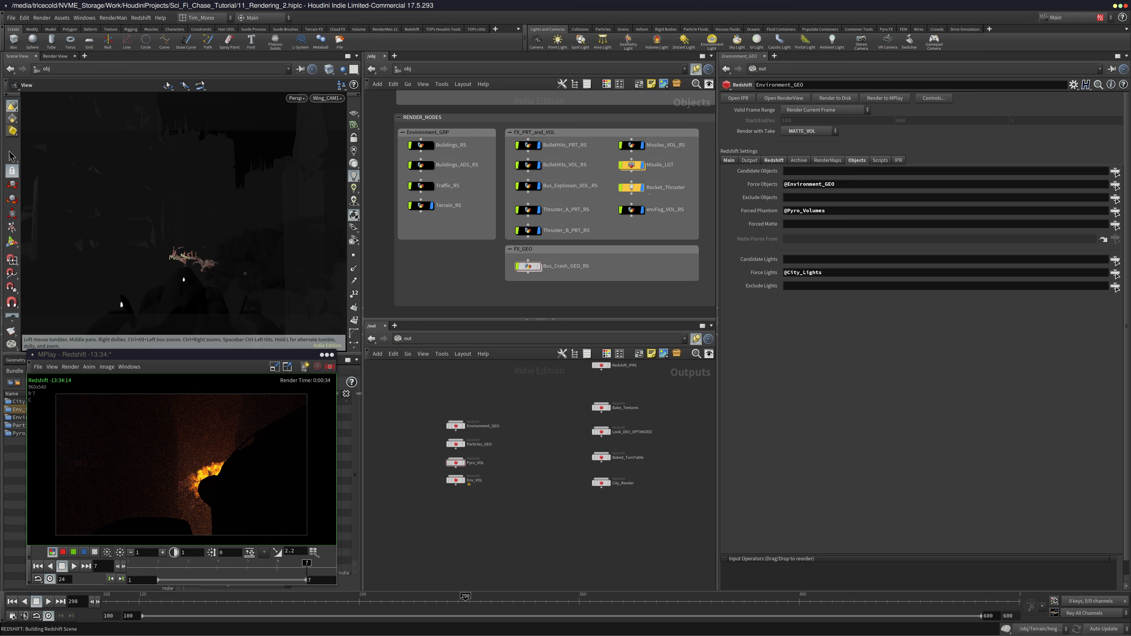
left_click_drag(290, 571, 128, 570)
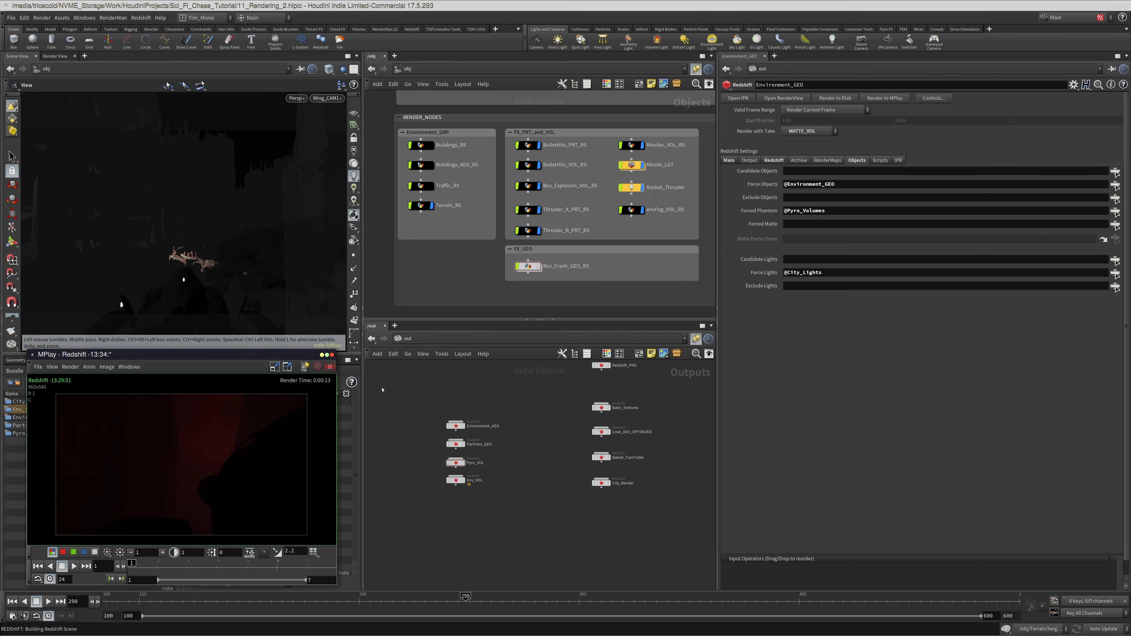
left_click(331, 355)
Review the parameters of the Environment_GEO, Particles_GEO, Pyro_VOL and Env_VOL render nodes one by one
middle_click_drag(421, 422, 420, 417)
left_click_drag(415, 407, 500, 431)
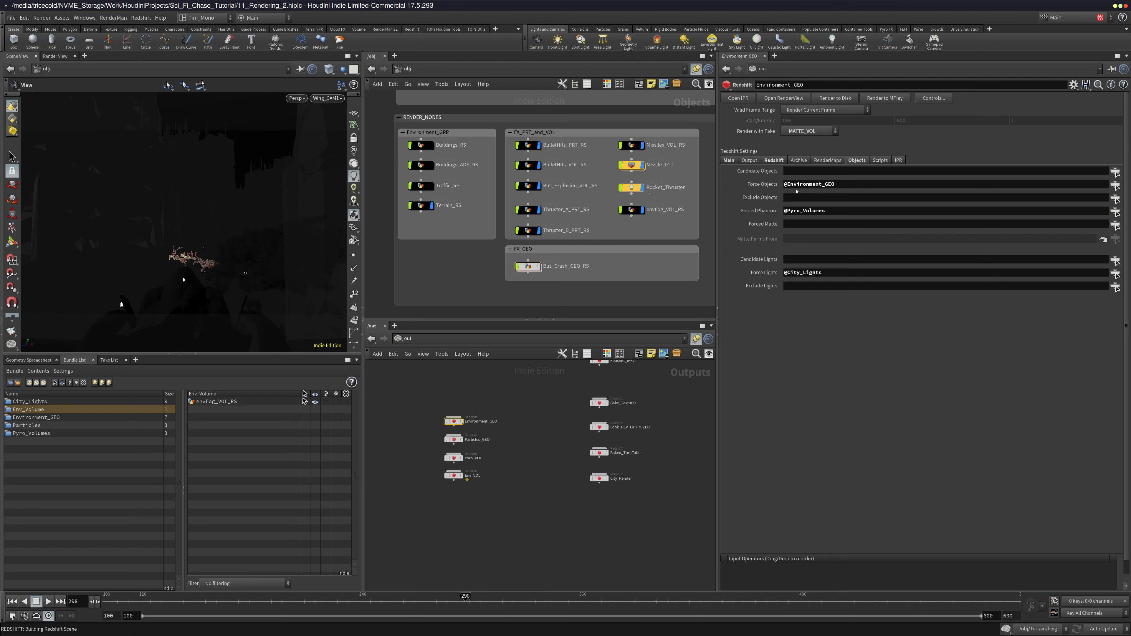
left_click_drag(501, 430, 428, 447)
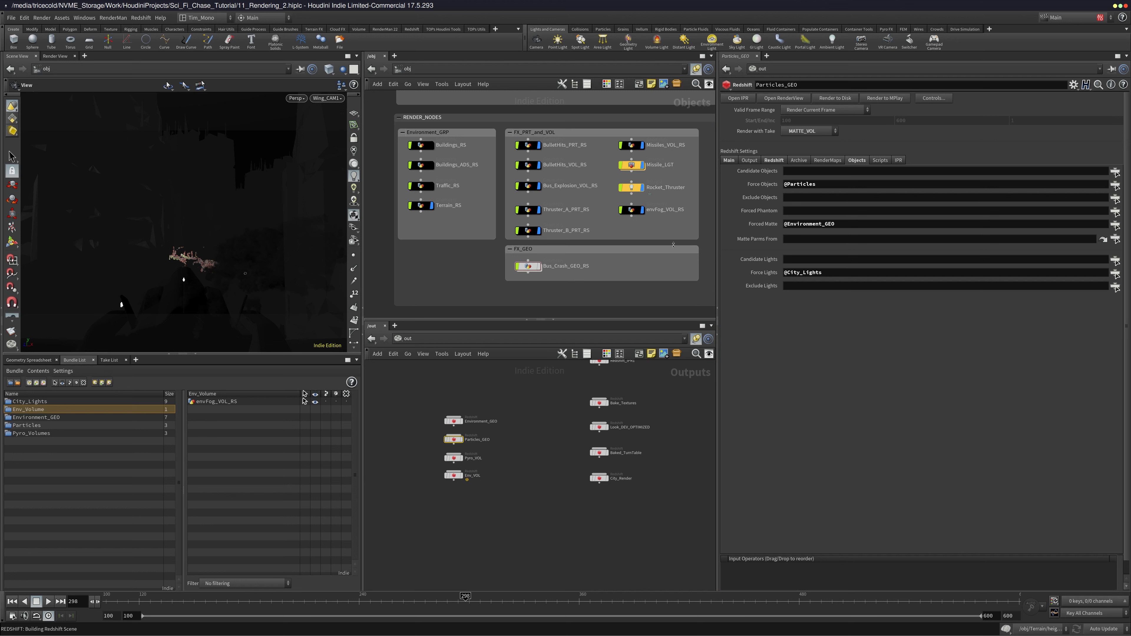
left_click_drag(484, 451, 421, 463)
left_click_drag(498, 470, 446, 502)
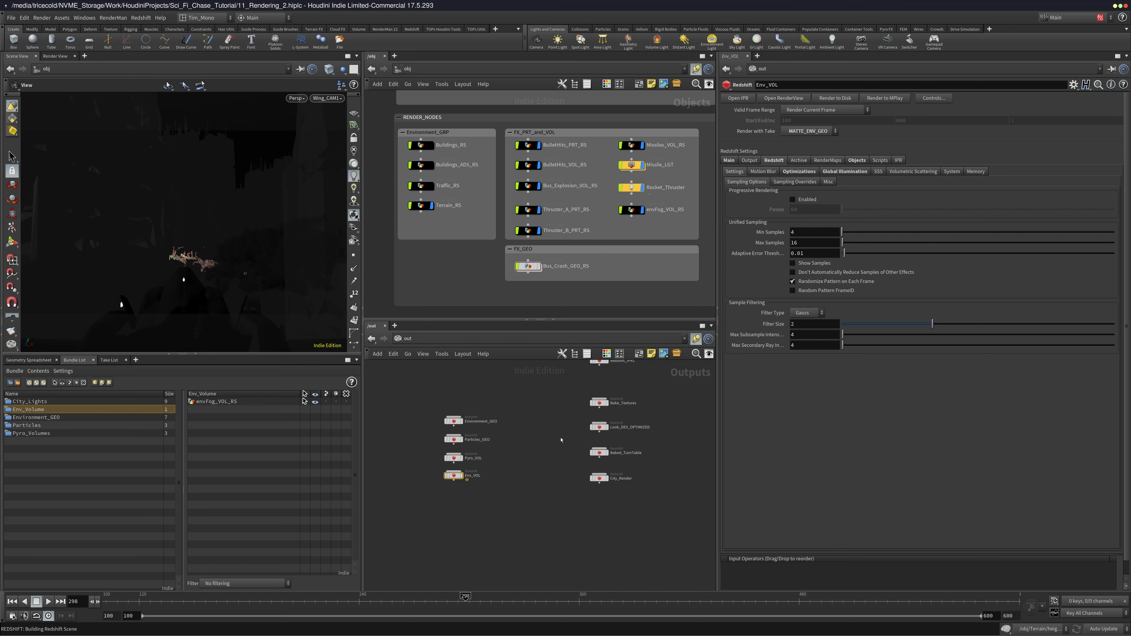
Turn off Override Camera Resolution on Environment_GEO, Particles_GEO, Pyro_VOL and Env_VOL together, and open their Redshift sampling options
middle_click_drag(556, 403, 548, 399)
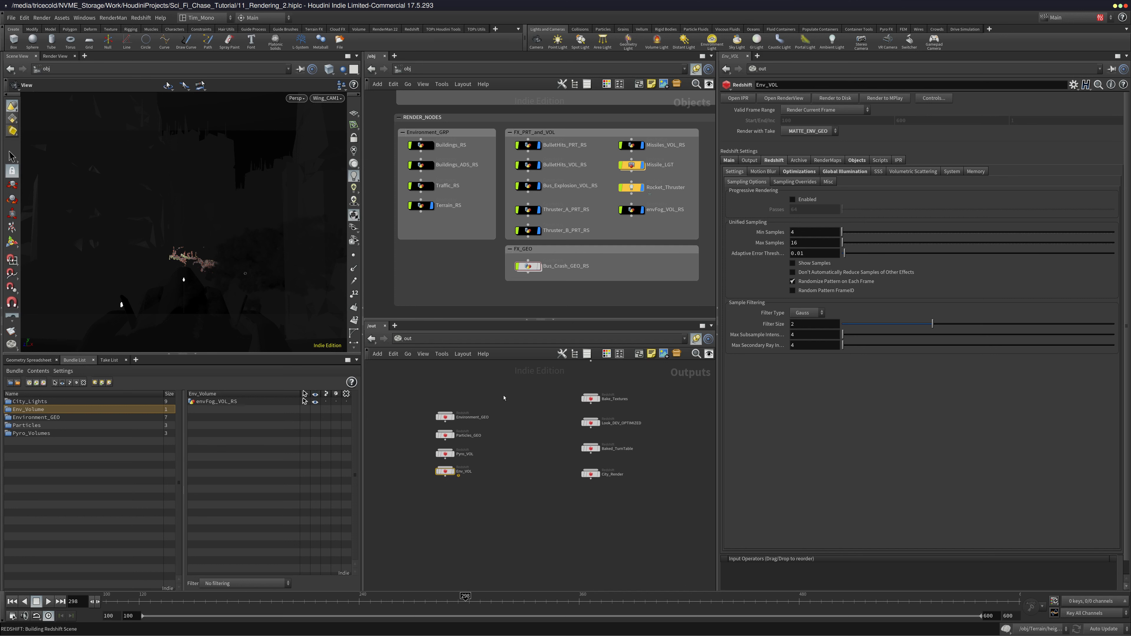
left_click_drag(502, 395, 418, 513)
left_click(734, 162)
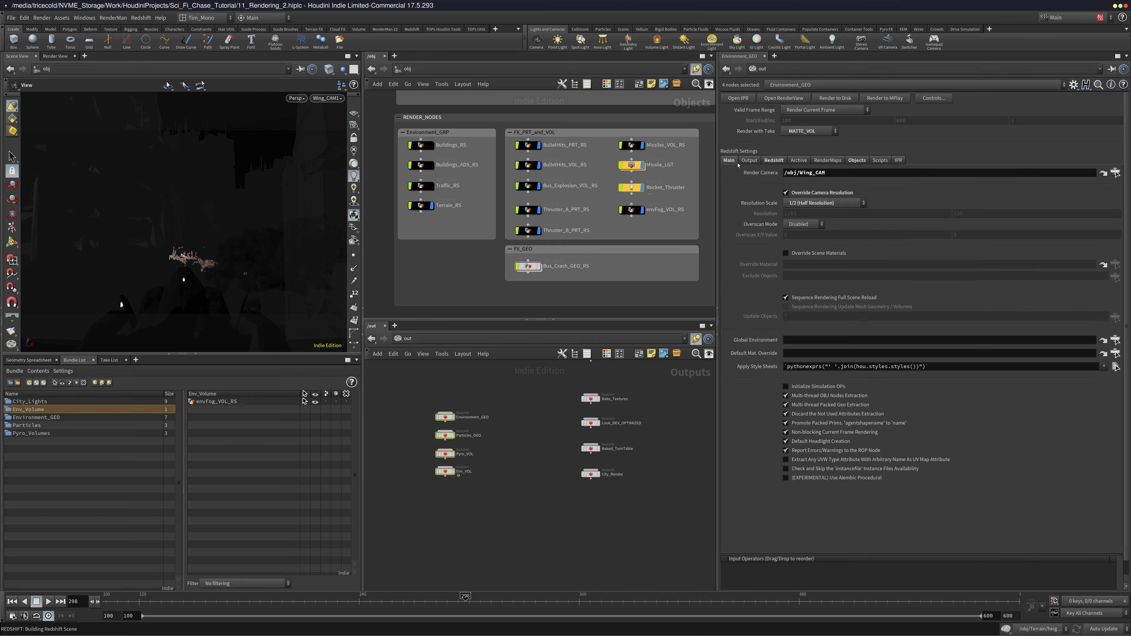
left_click(799, 194)
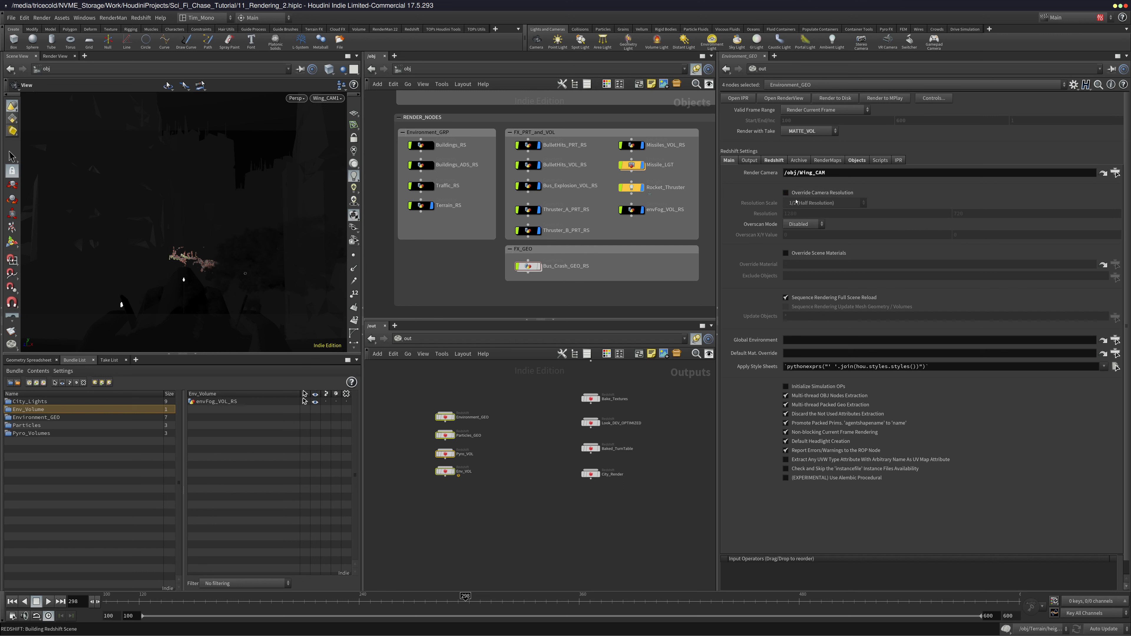
left_click(775, 161)
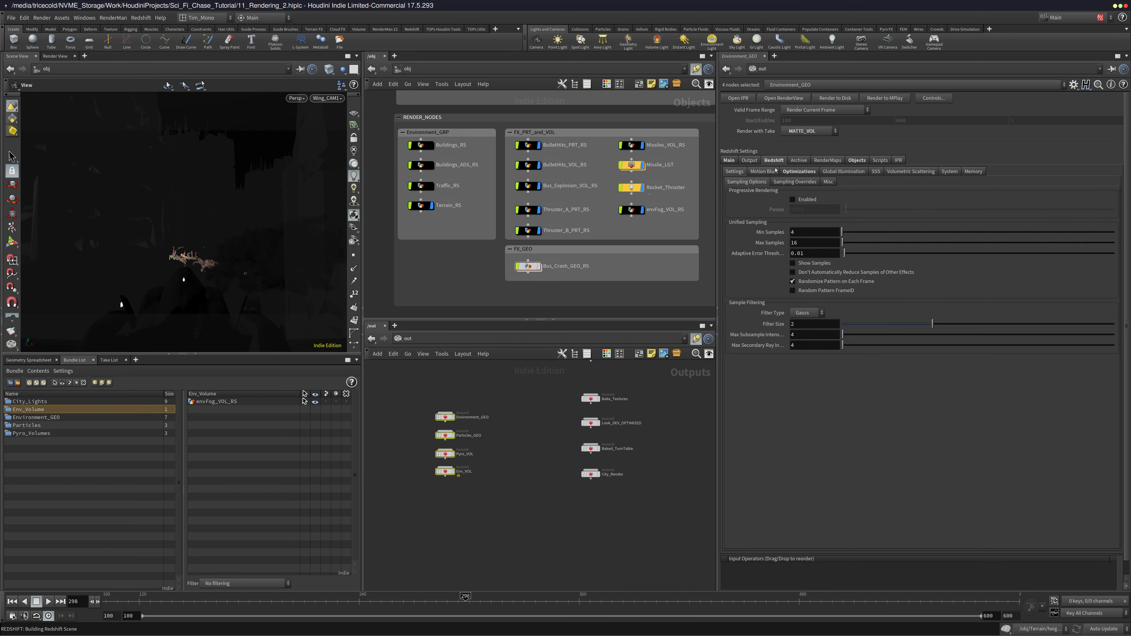
left_click(510, 407)
left_click_drag(479, 388, 413, 429)
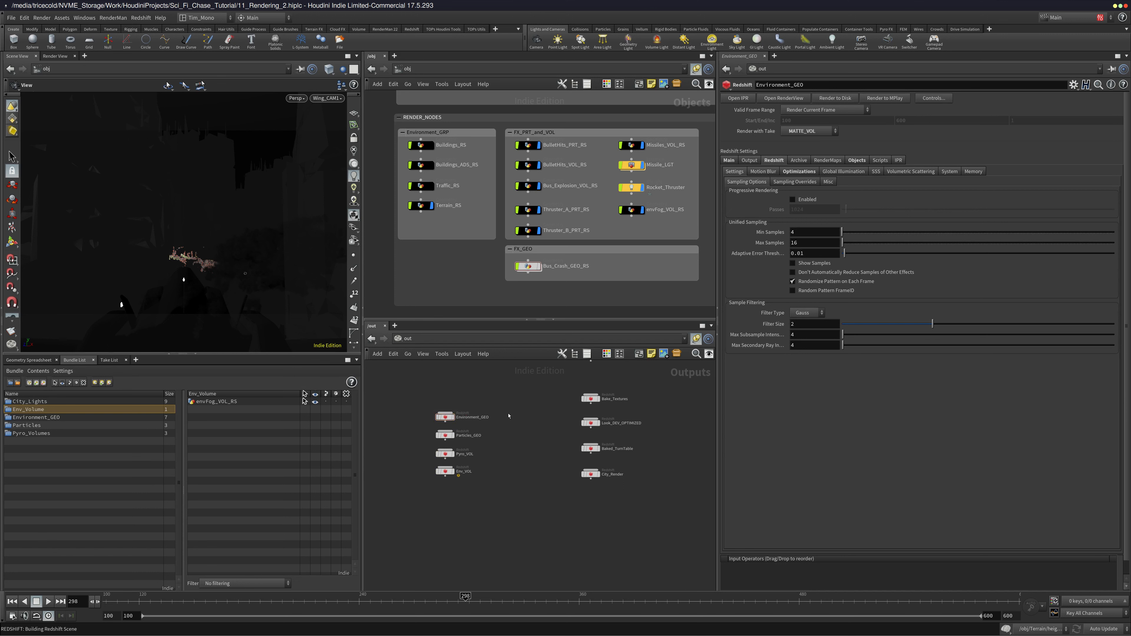
middle_click_drag(504, 402, 508, 412)
left_click_drag(493, 414, 415, 442)
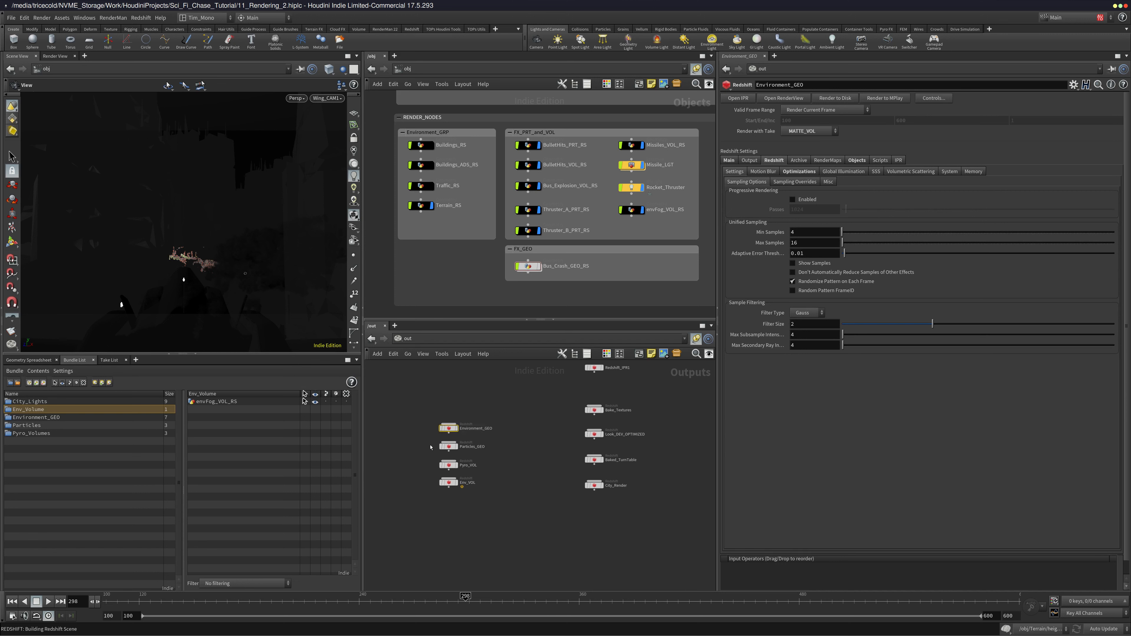
middle_click_drag(513, 418, 505, 429)
scroll(514, 410, "up", 3)
scroll(508, 414, "down", 4)
scroll(505, 431, "up", 2)
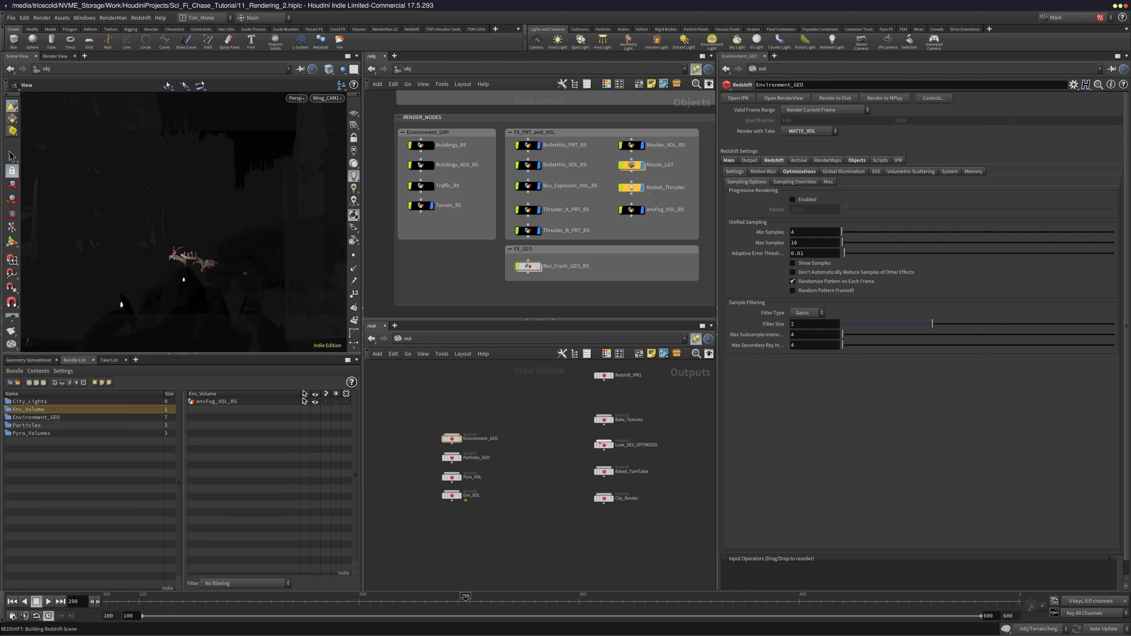
middle_click_drag(552, 428, 530, 439)
scroll(534, 438, "up", 3)
scroll(528, 438, "down", 3)
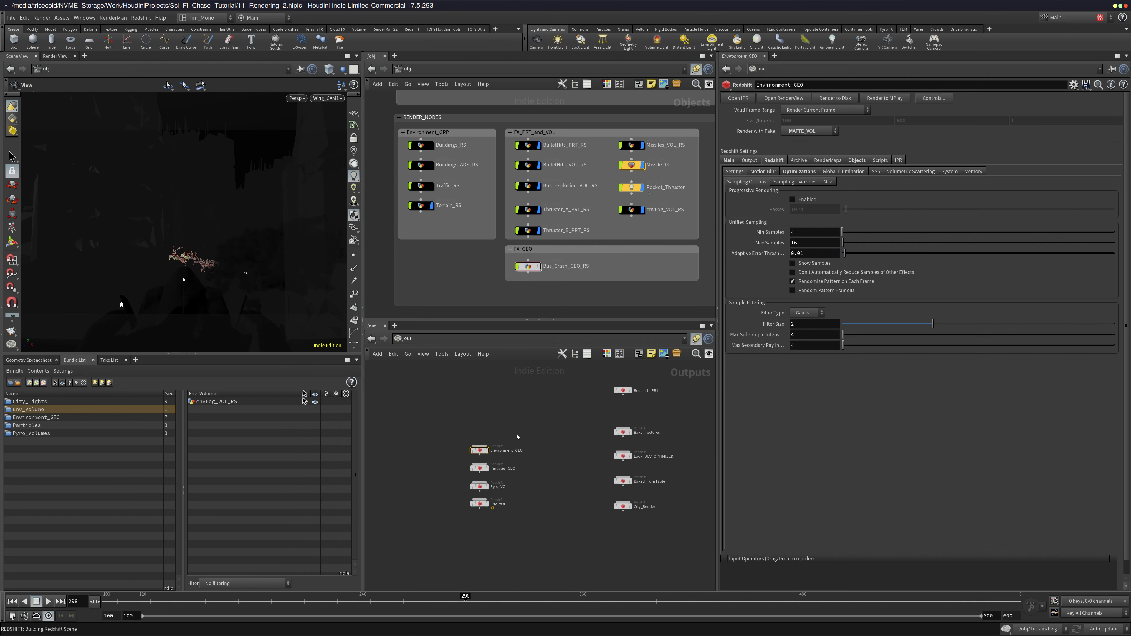
scroll(530, 415, "up", 3)
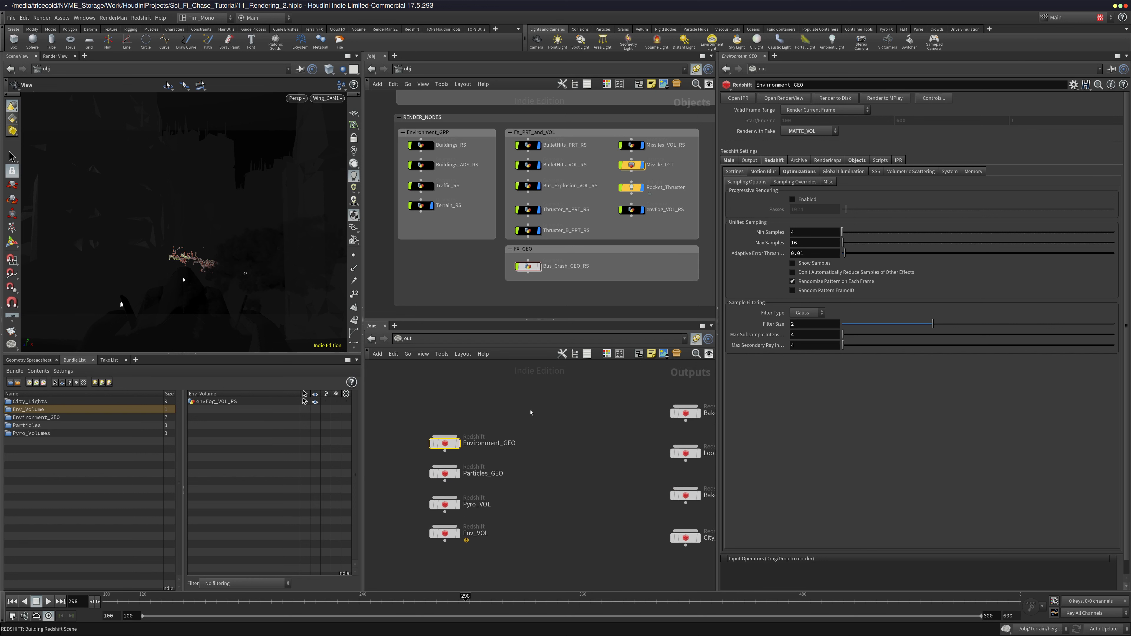
scroll(553, 490, "down", 3)
middle_click_drag(453, 268, 445, 276)
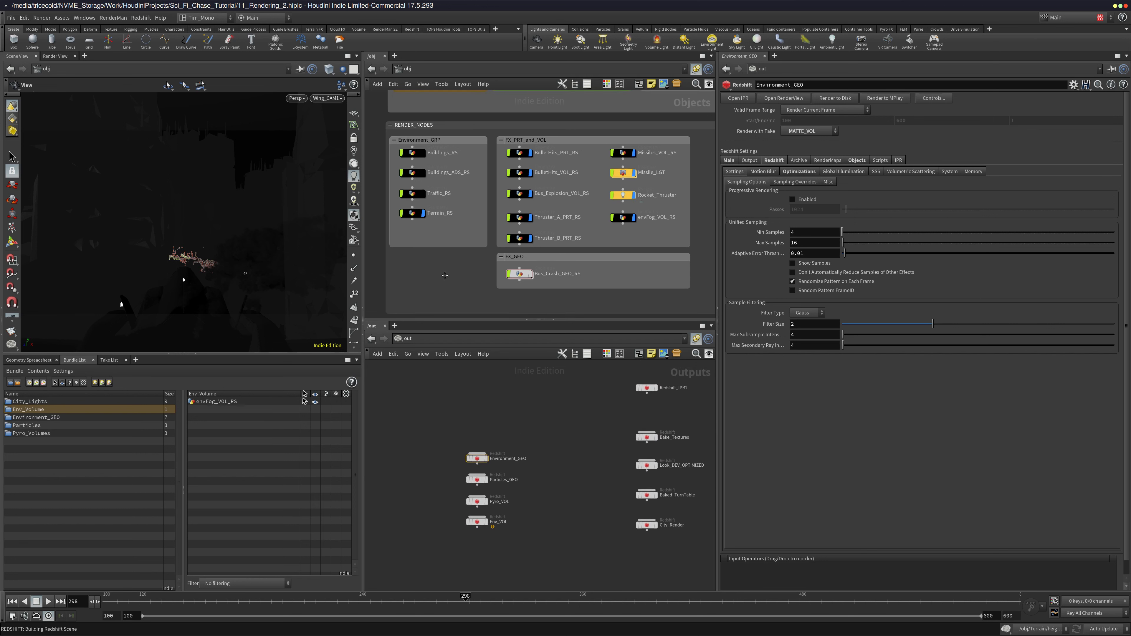
scroll(426, 290, "down", 4)
middle_click_drag(411, 129, 406, 304)
middle_click_drag(395, 157, 440, 118)
middle_click_drag(403, 285, 411, 121)
middle_click_drag(416, 246, 389, 278)
scroll(403, 268, "up", 2)
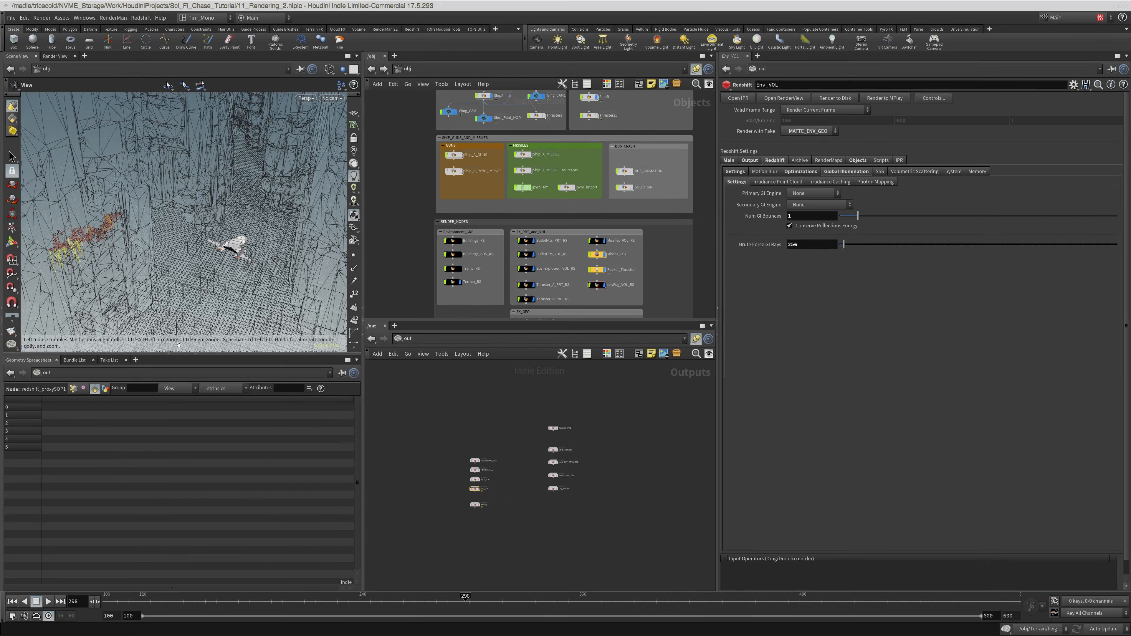
Examine the test.jpg image in the image viewer, moving its window clear of the scene view
middle_click_drag(240, 234, 211, 248)
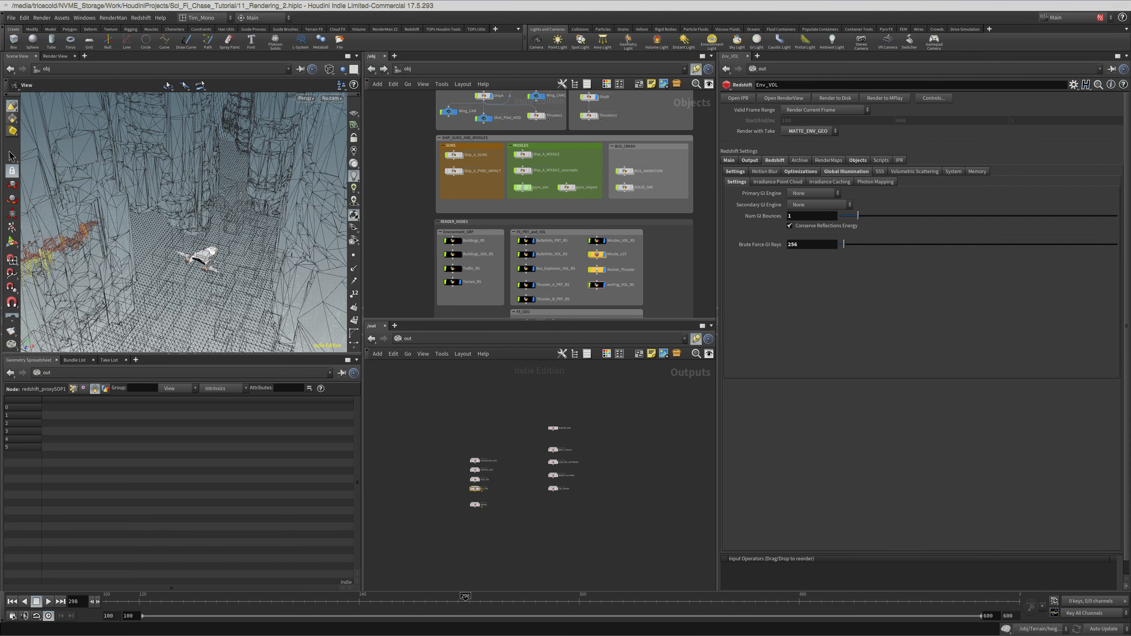
left_click_drag(414, 140, 693, 162)
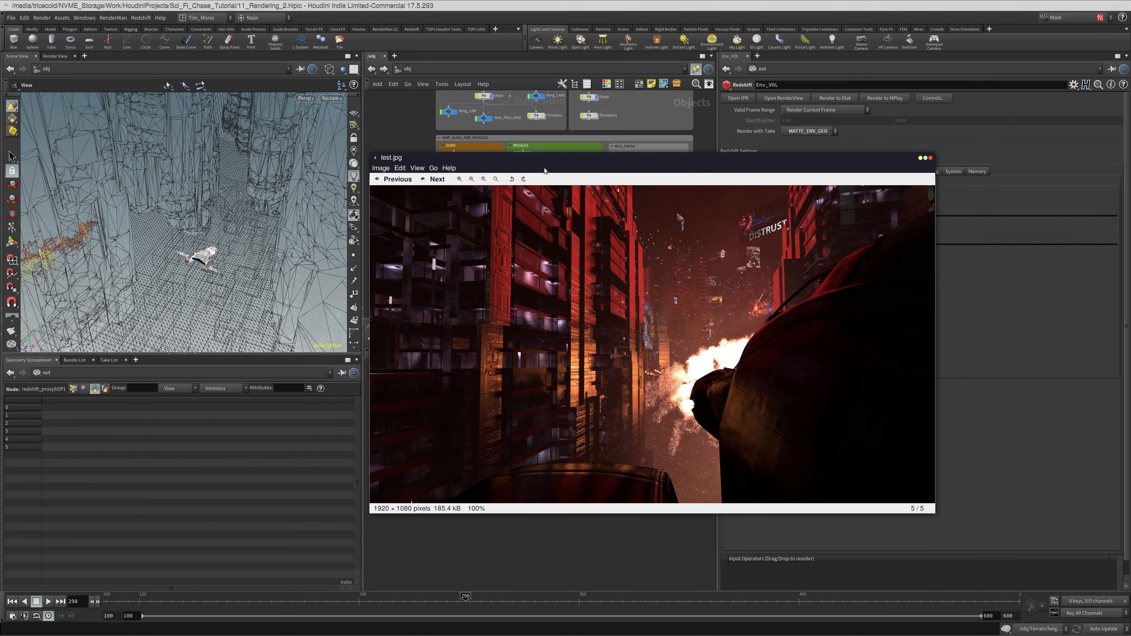
left_click_drag(544, 171, 618, 194)
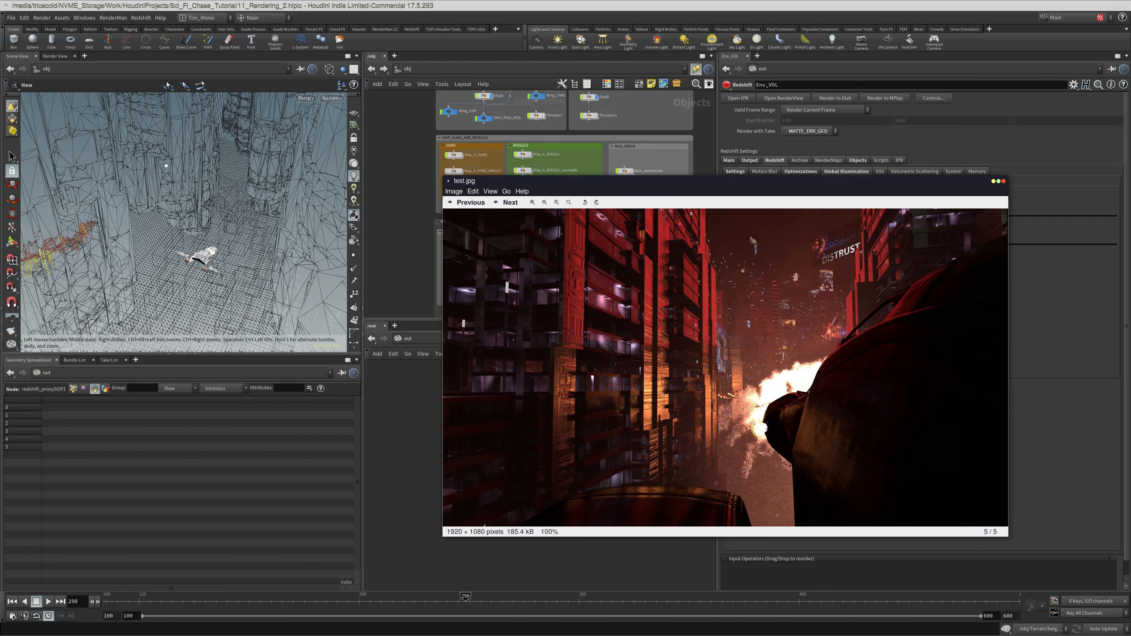
Look through the list of available scene cameras and examine the wireframe city around the ship from several angles
left_click(340, 88)
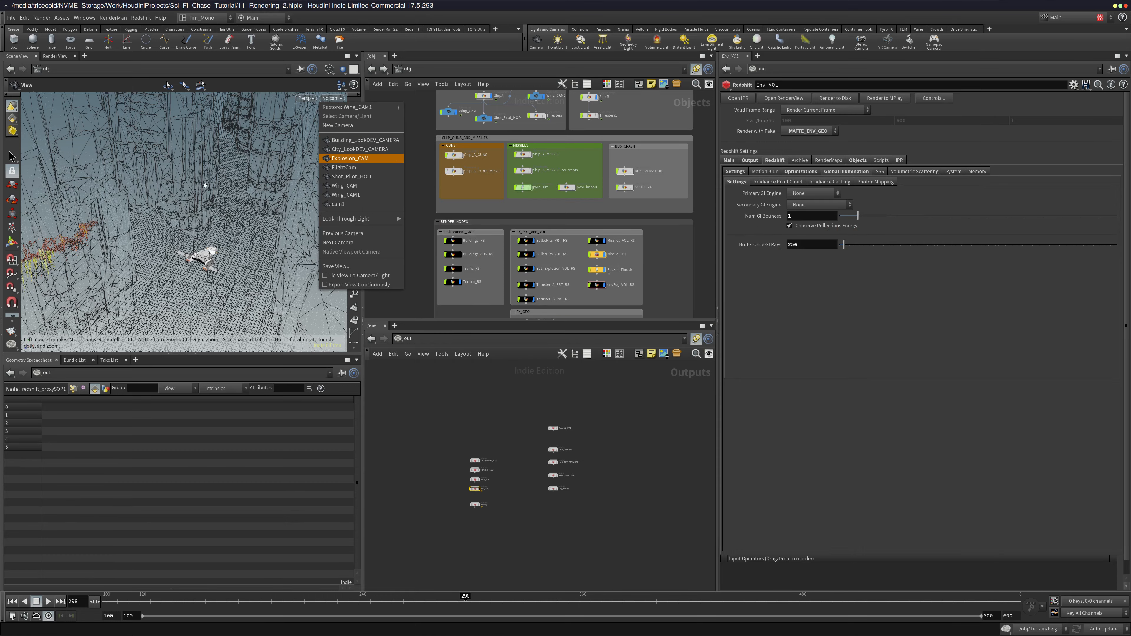
left_click(196, 188)
left_click_drag(197, 188, 176, 247)
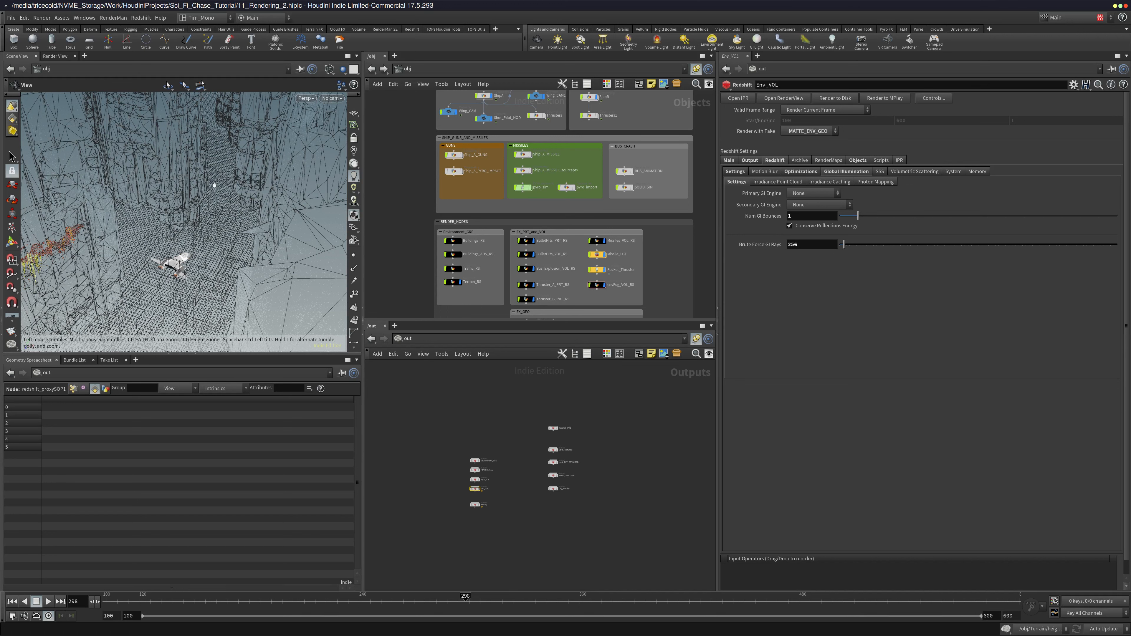
left_click_drag(206, 201, 117, 176)
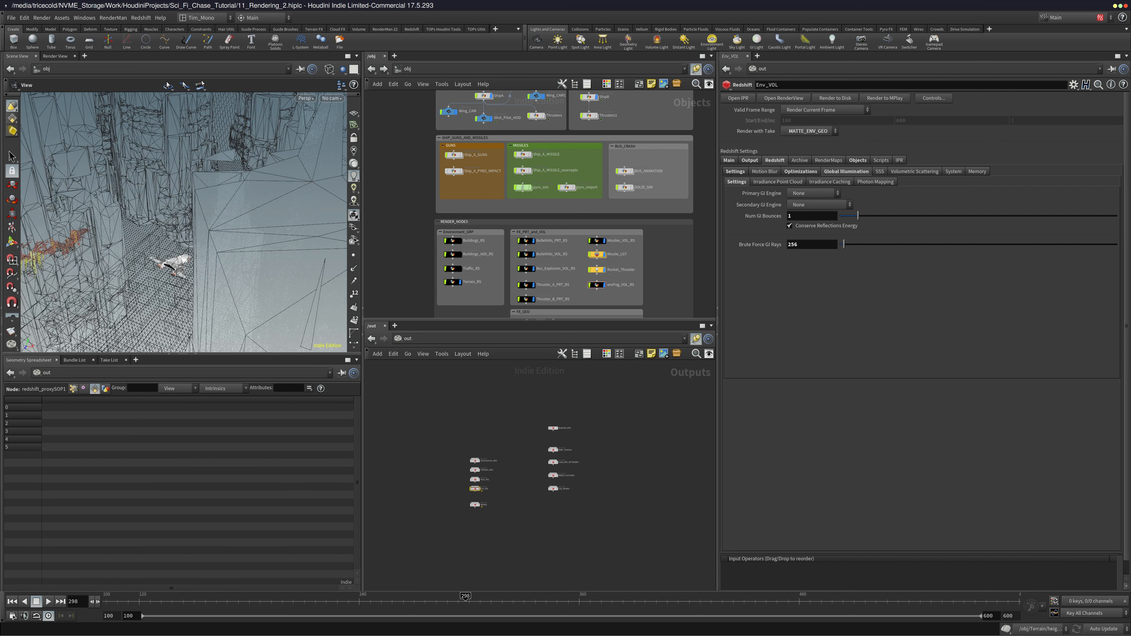
middle_click_drag(175, 179, 215, 226)
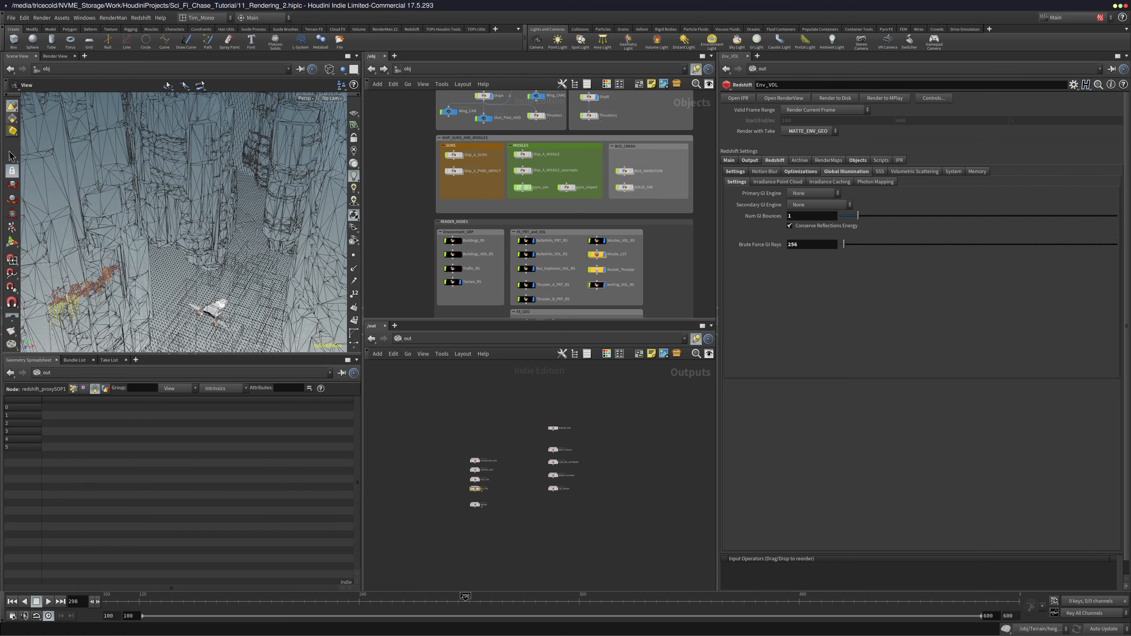